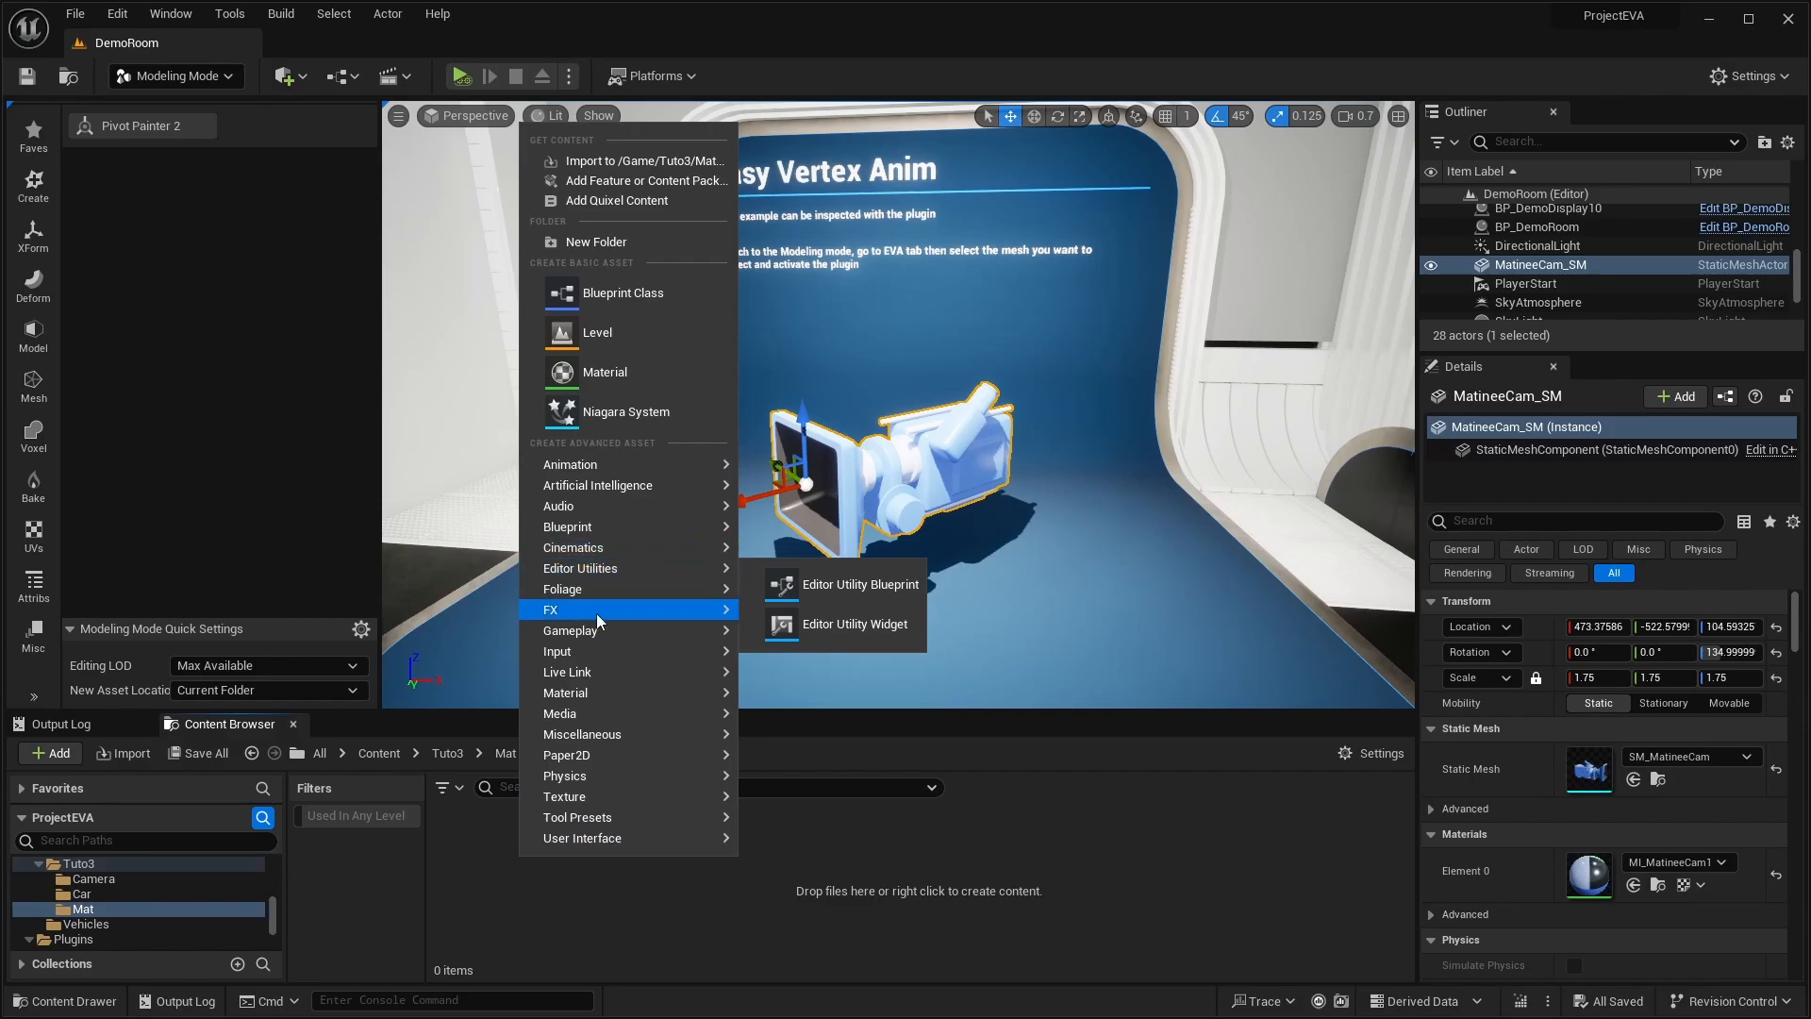
- Create a Material Layer asset named ML_Tuto in the Tuto3/Mat folder
mouse_move(612, 694)
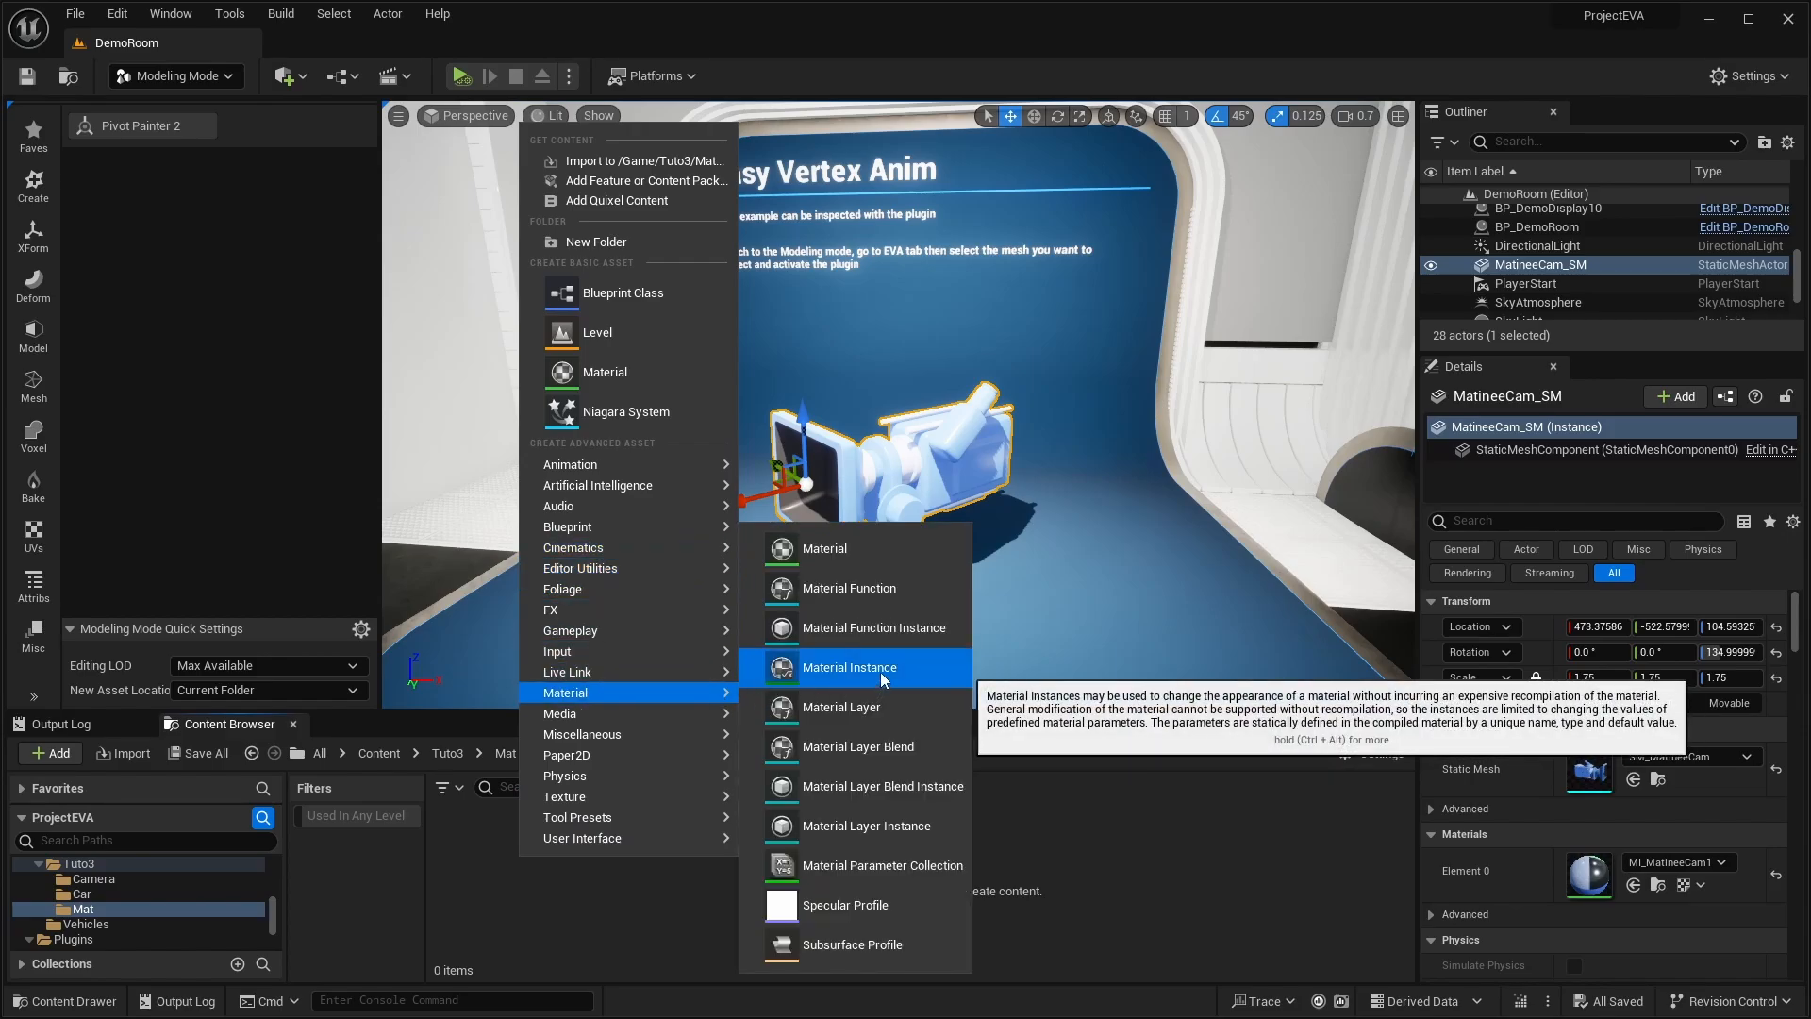
left_click(888, 719)
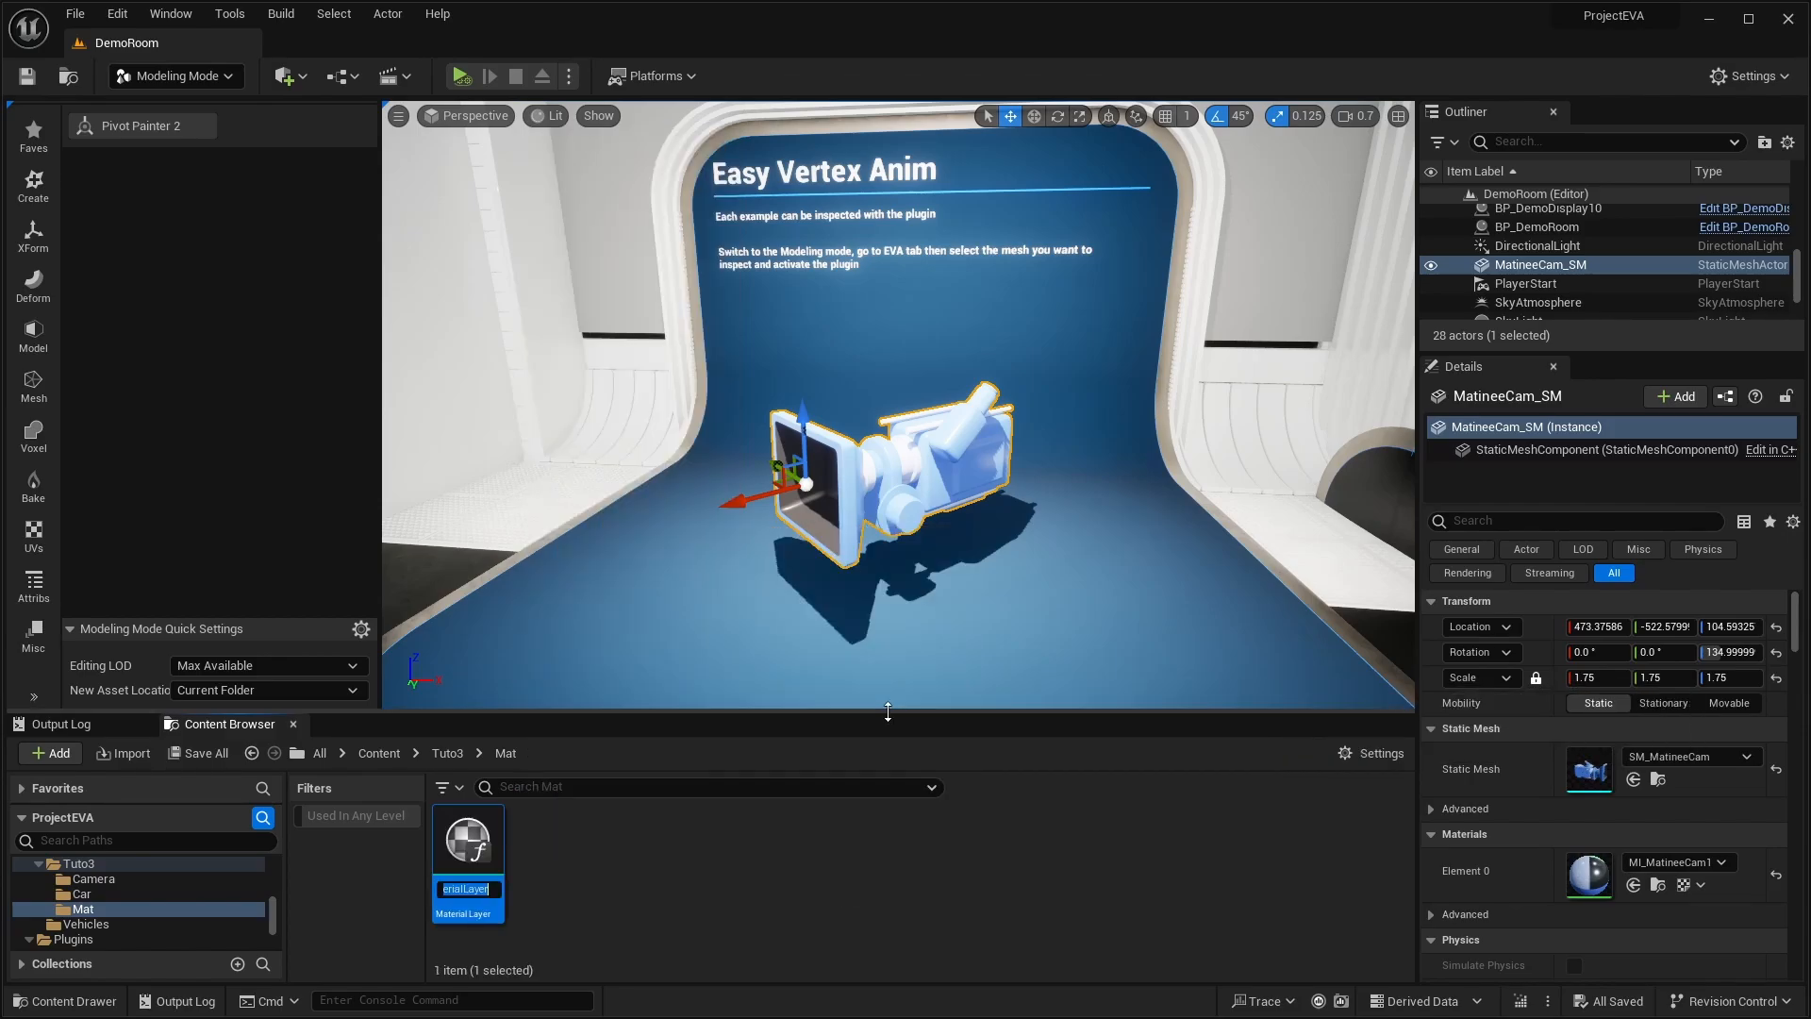
type("ML_Tuto")
key("Return")
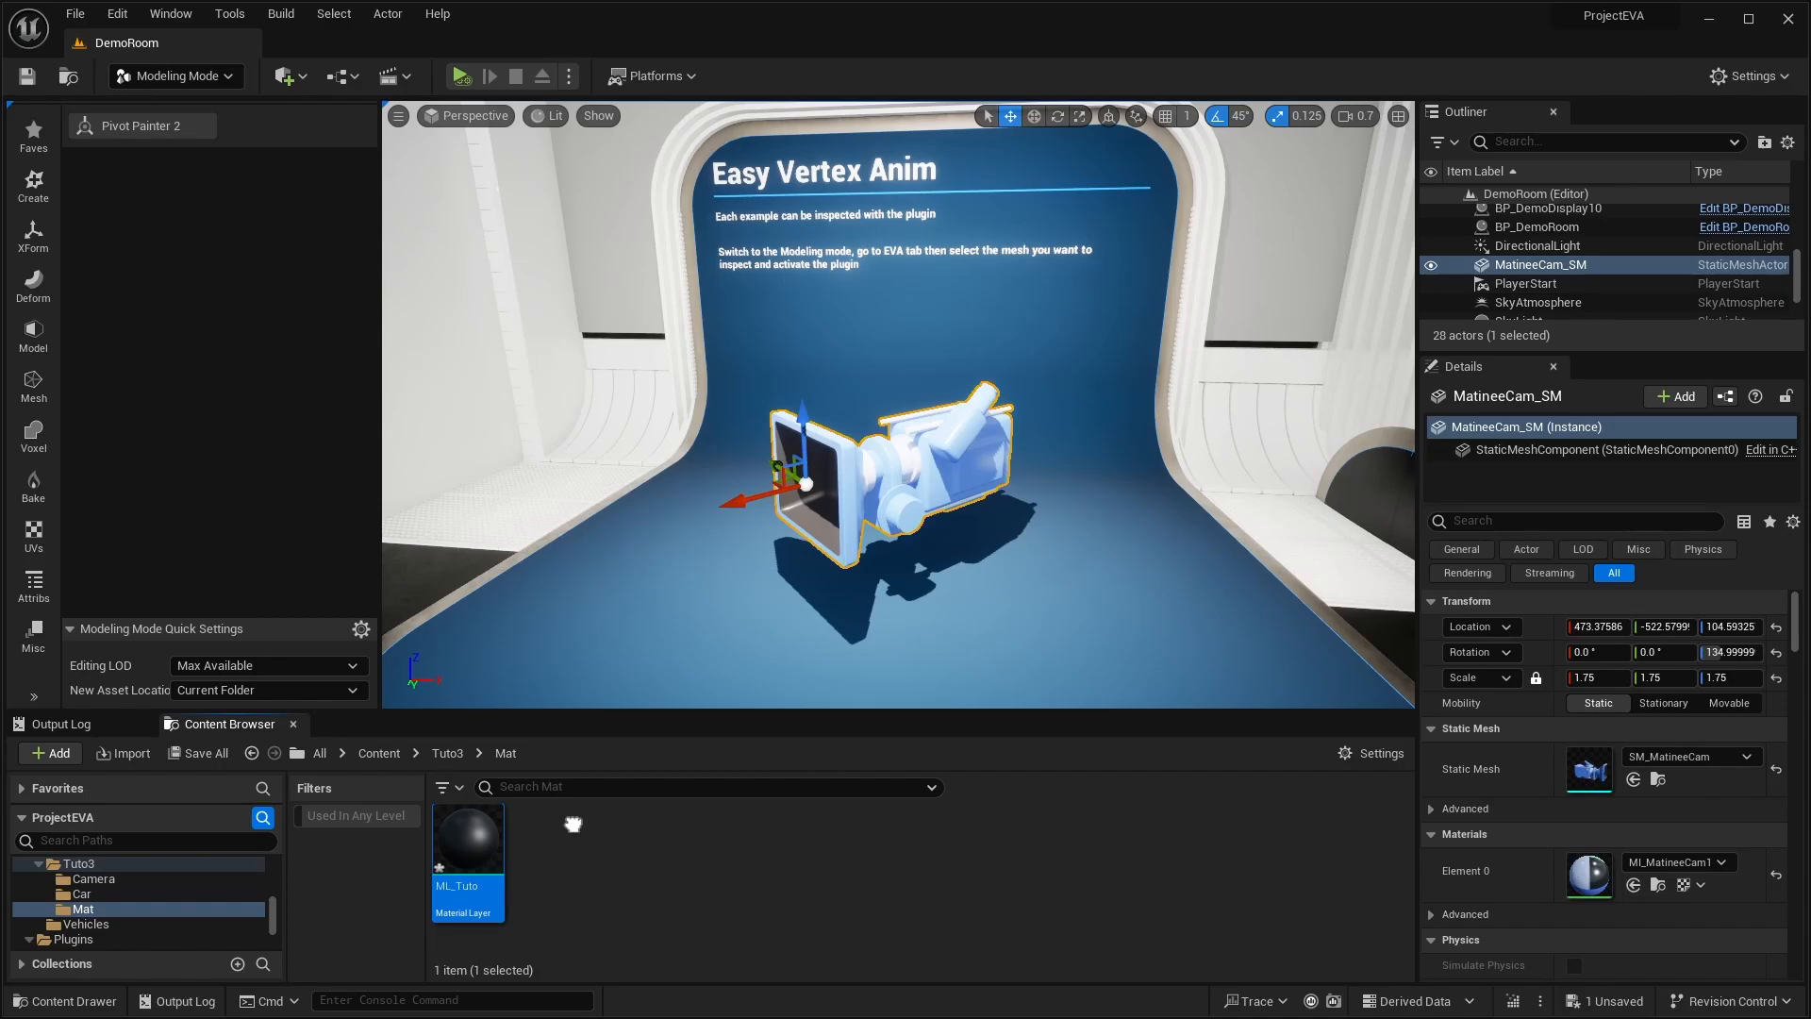
- Create a Data Asset of the EVAMat Settings class in the Mat folder and name it DA_Tuto
right_click(602, 881)
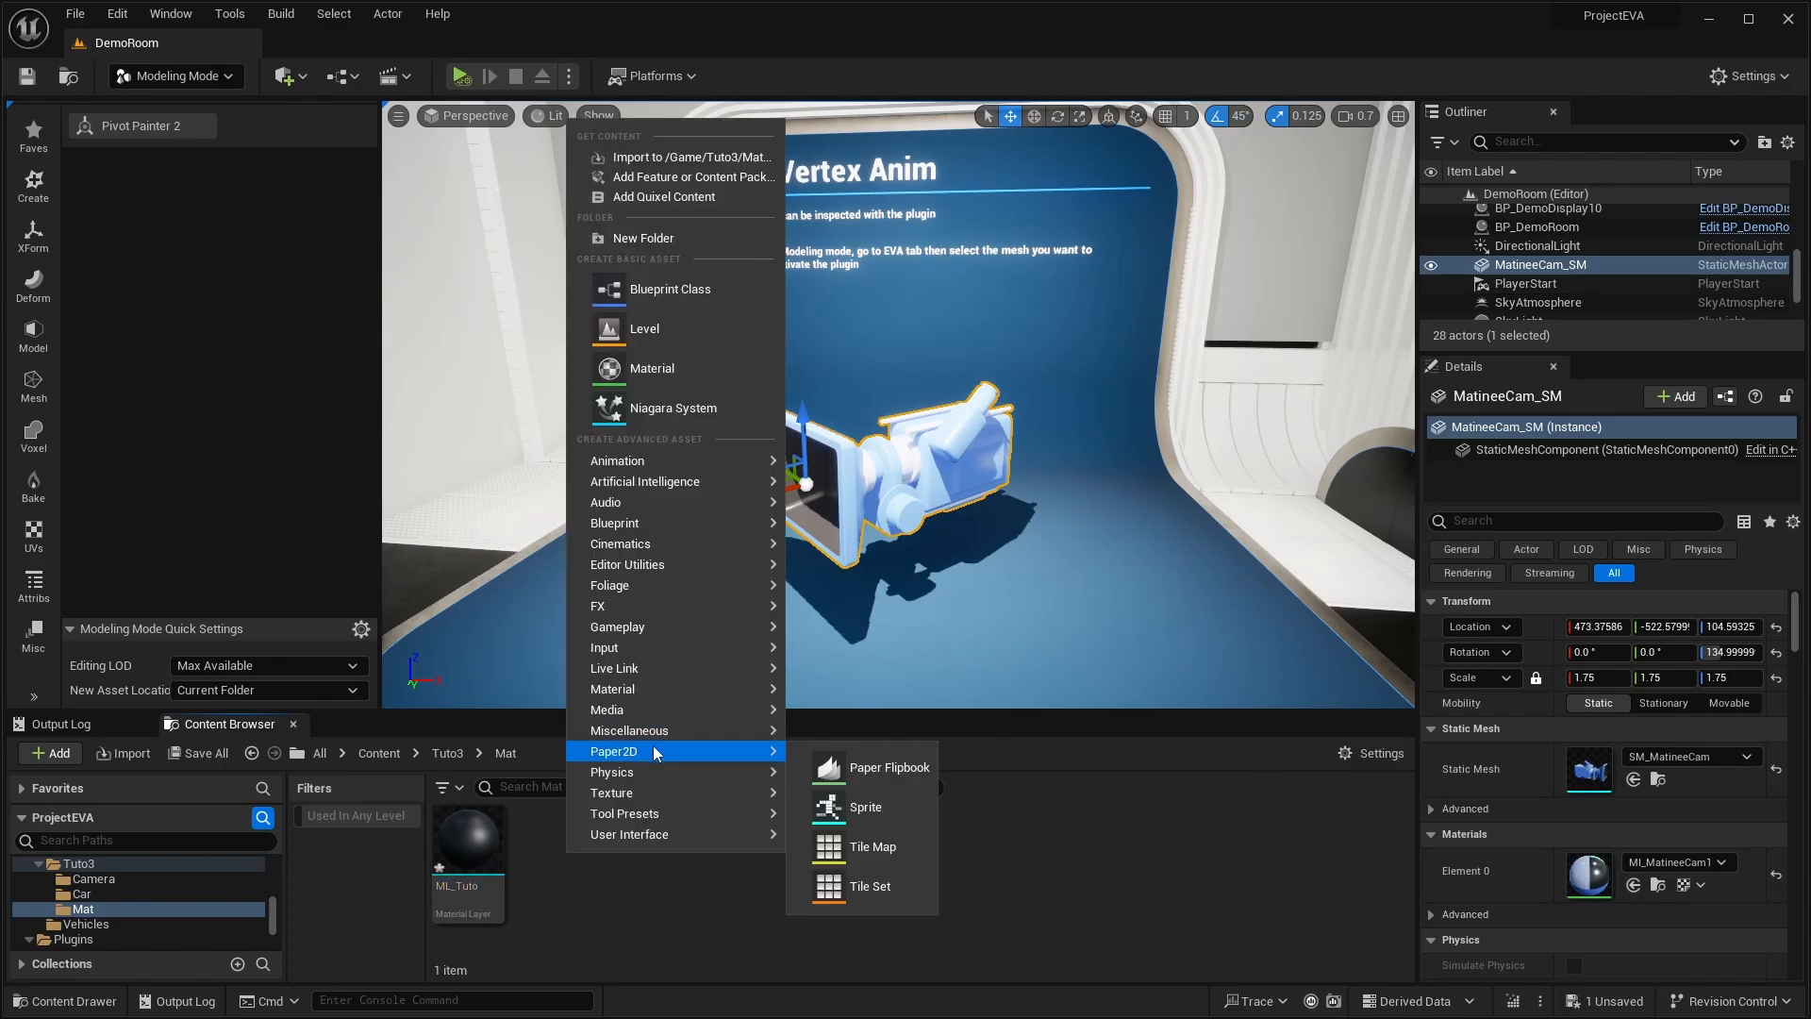
mouse_move(653, 728)
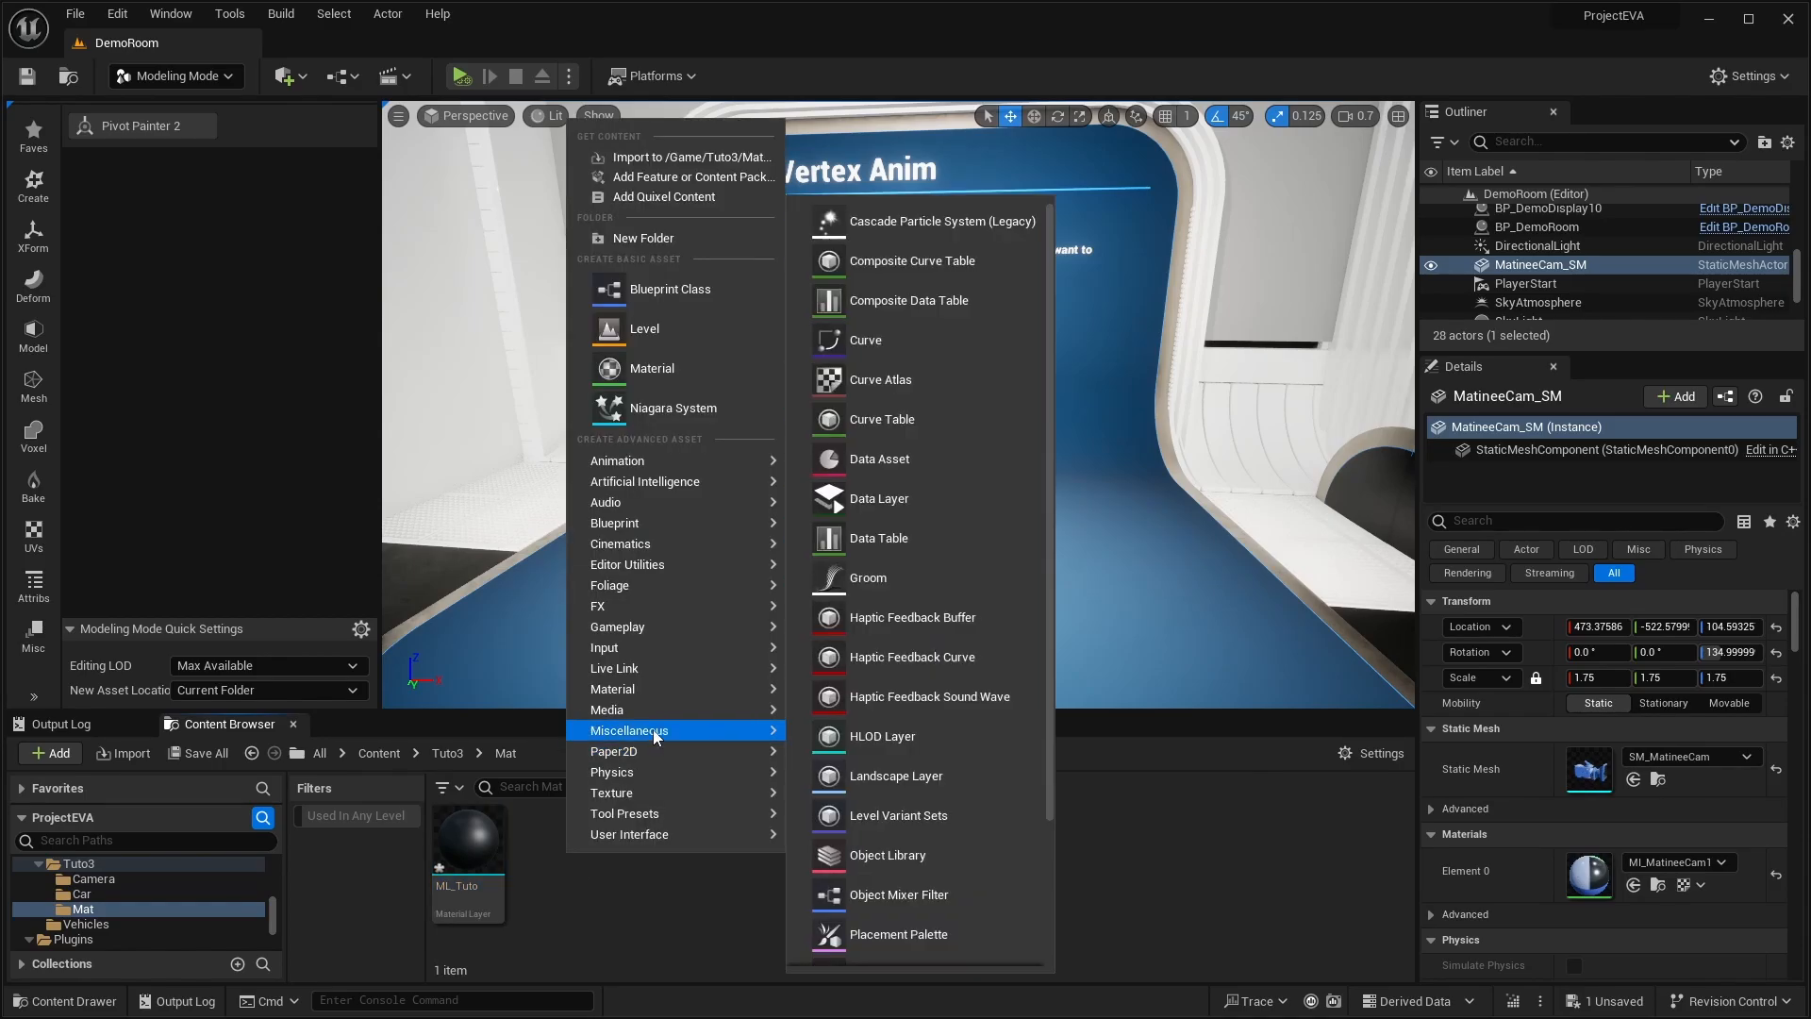
left_click(932, 462)
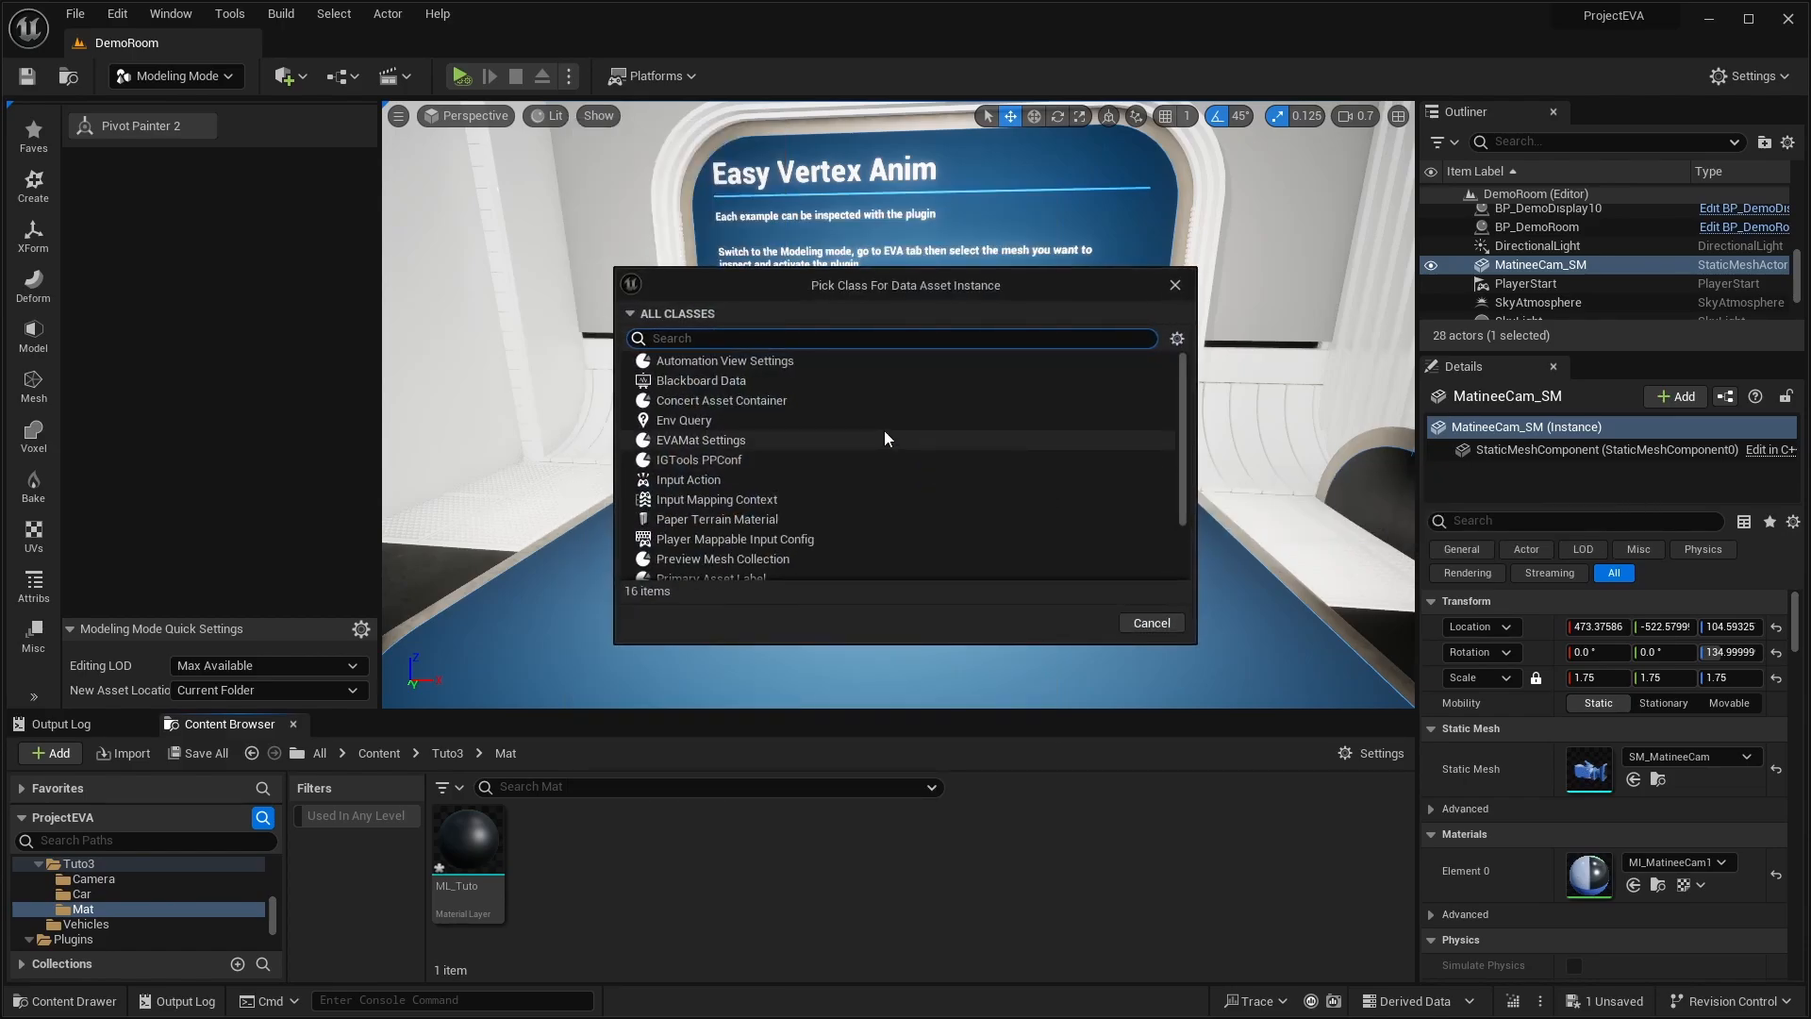
type("EVA")
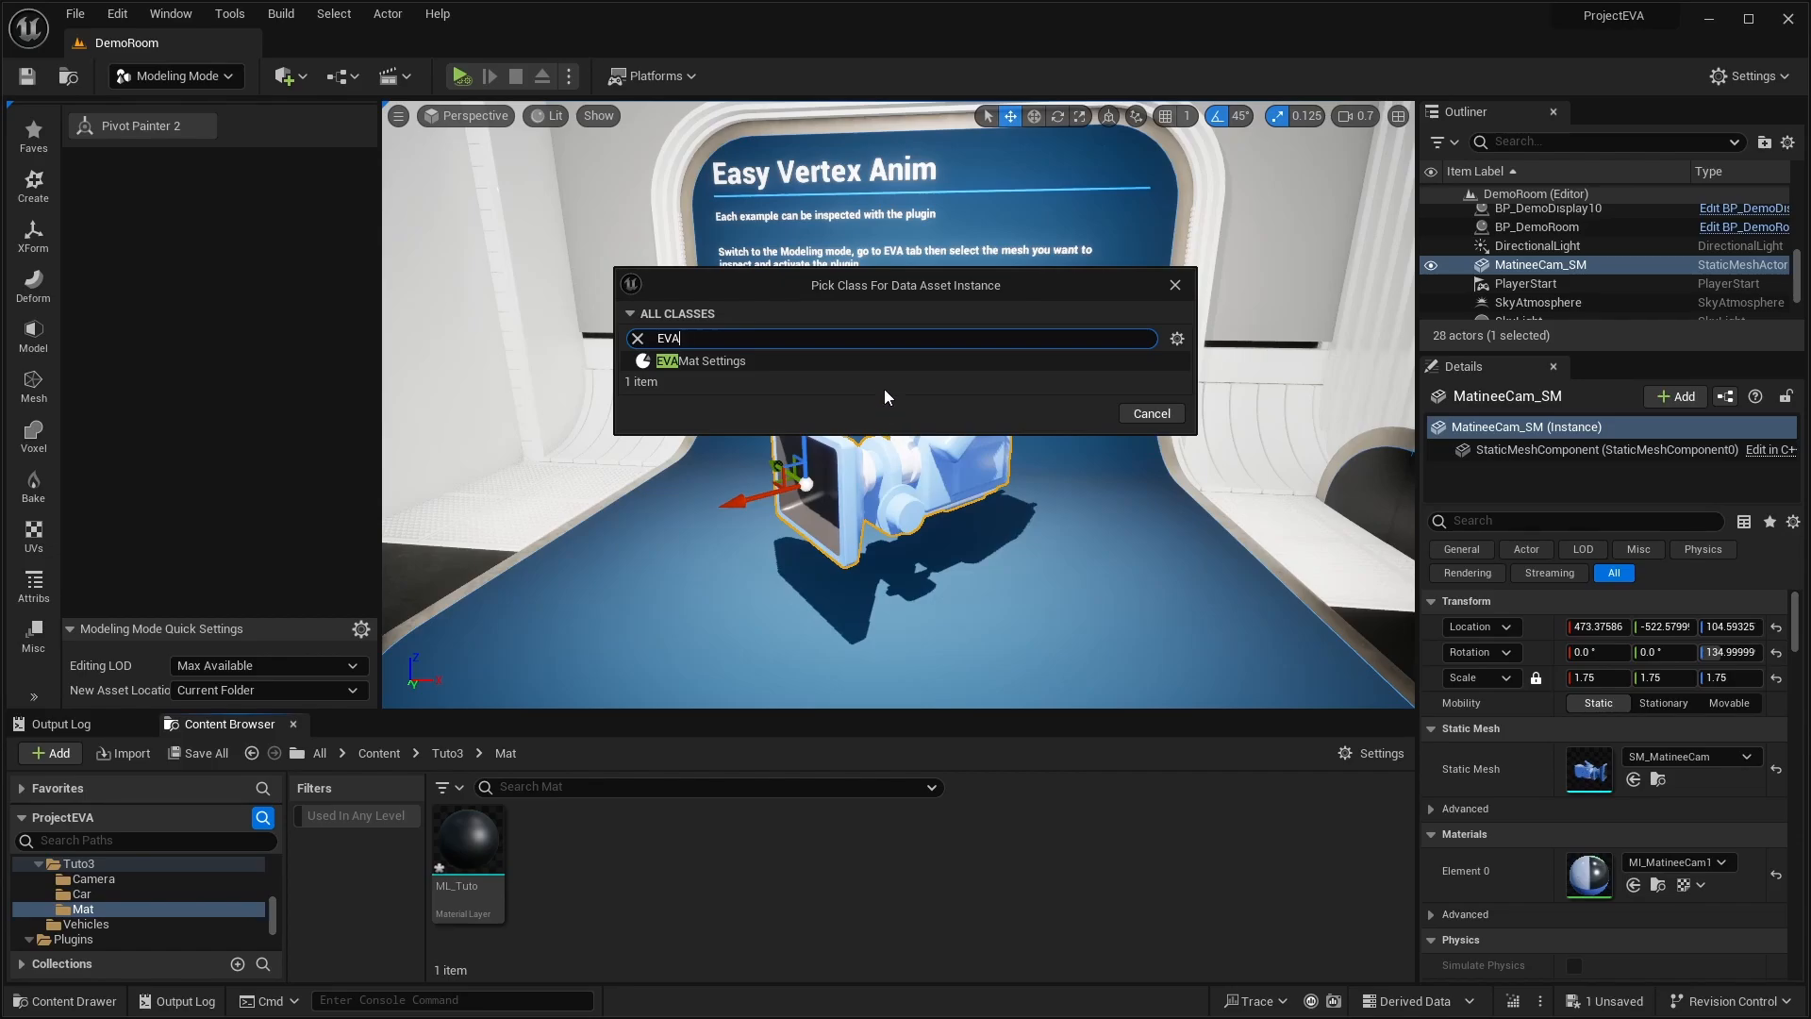
left_click(733, 360)
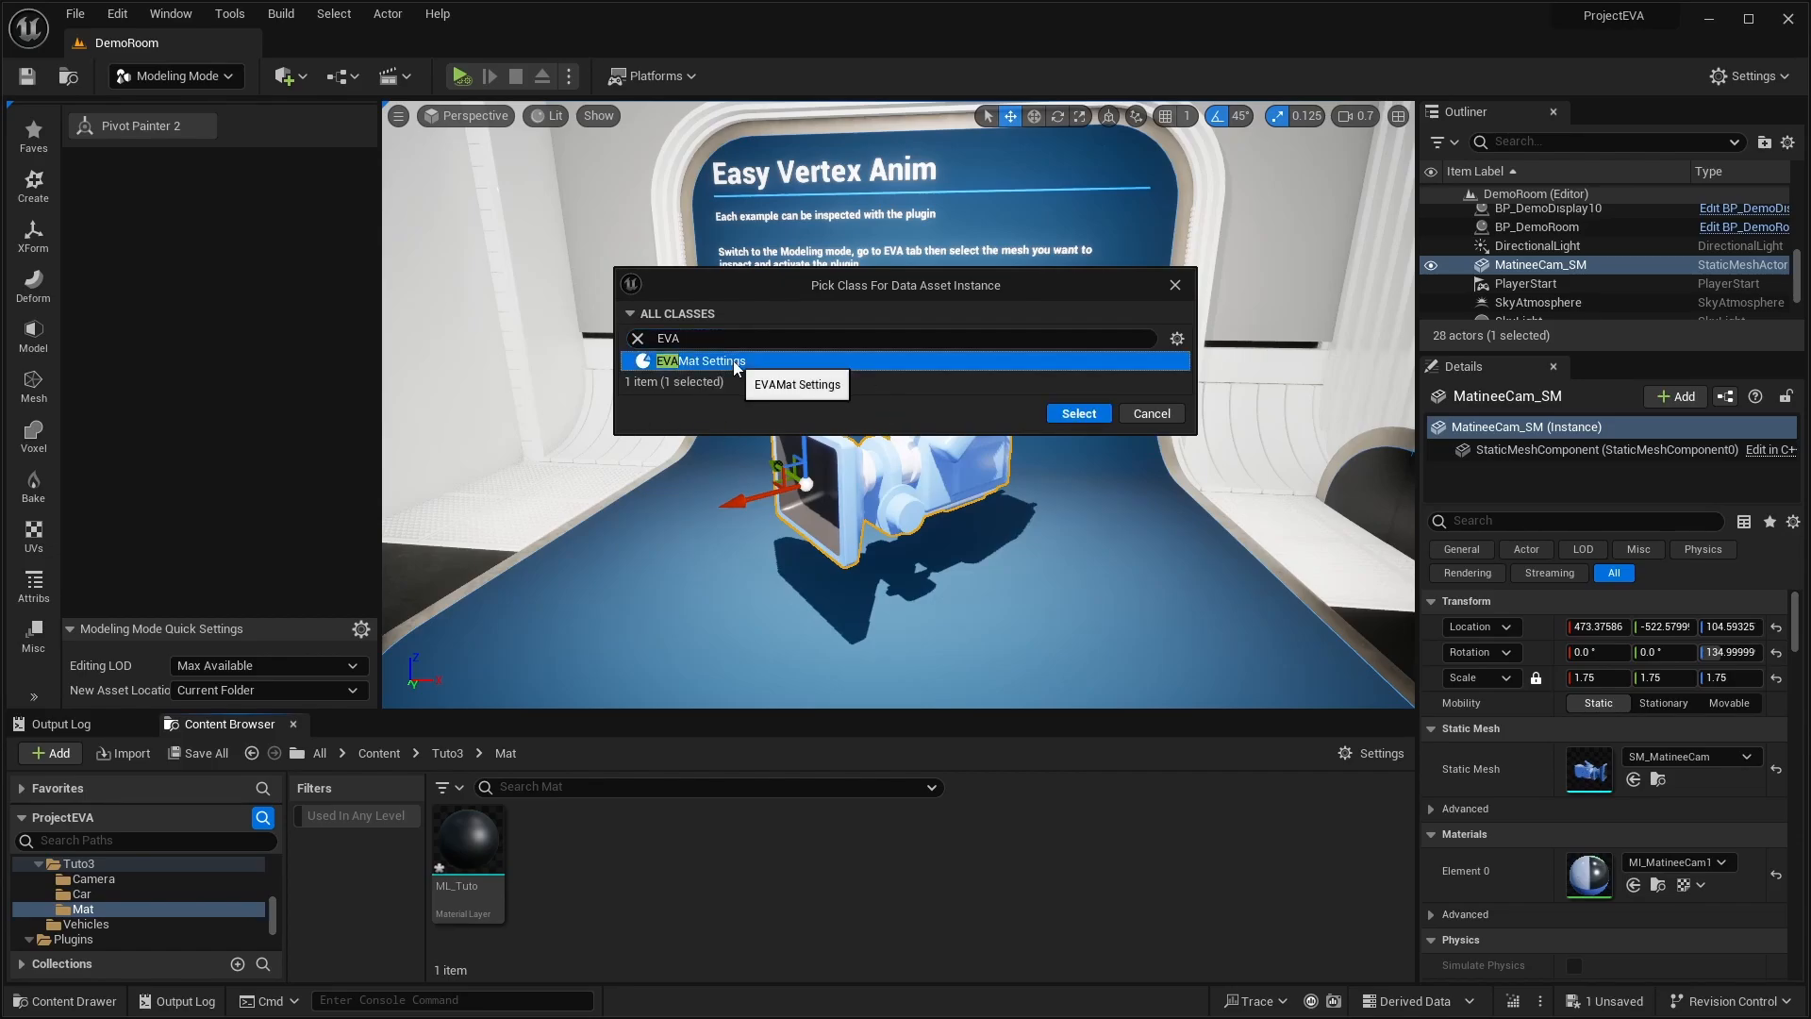
left_click(1079, 413)
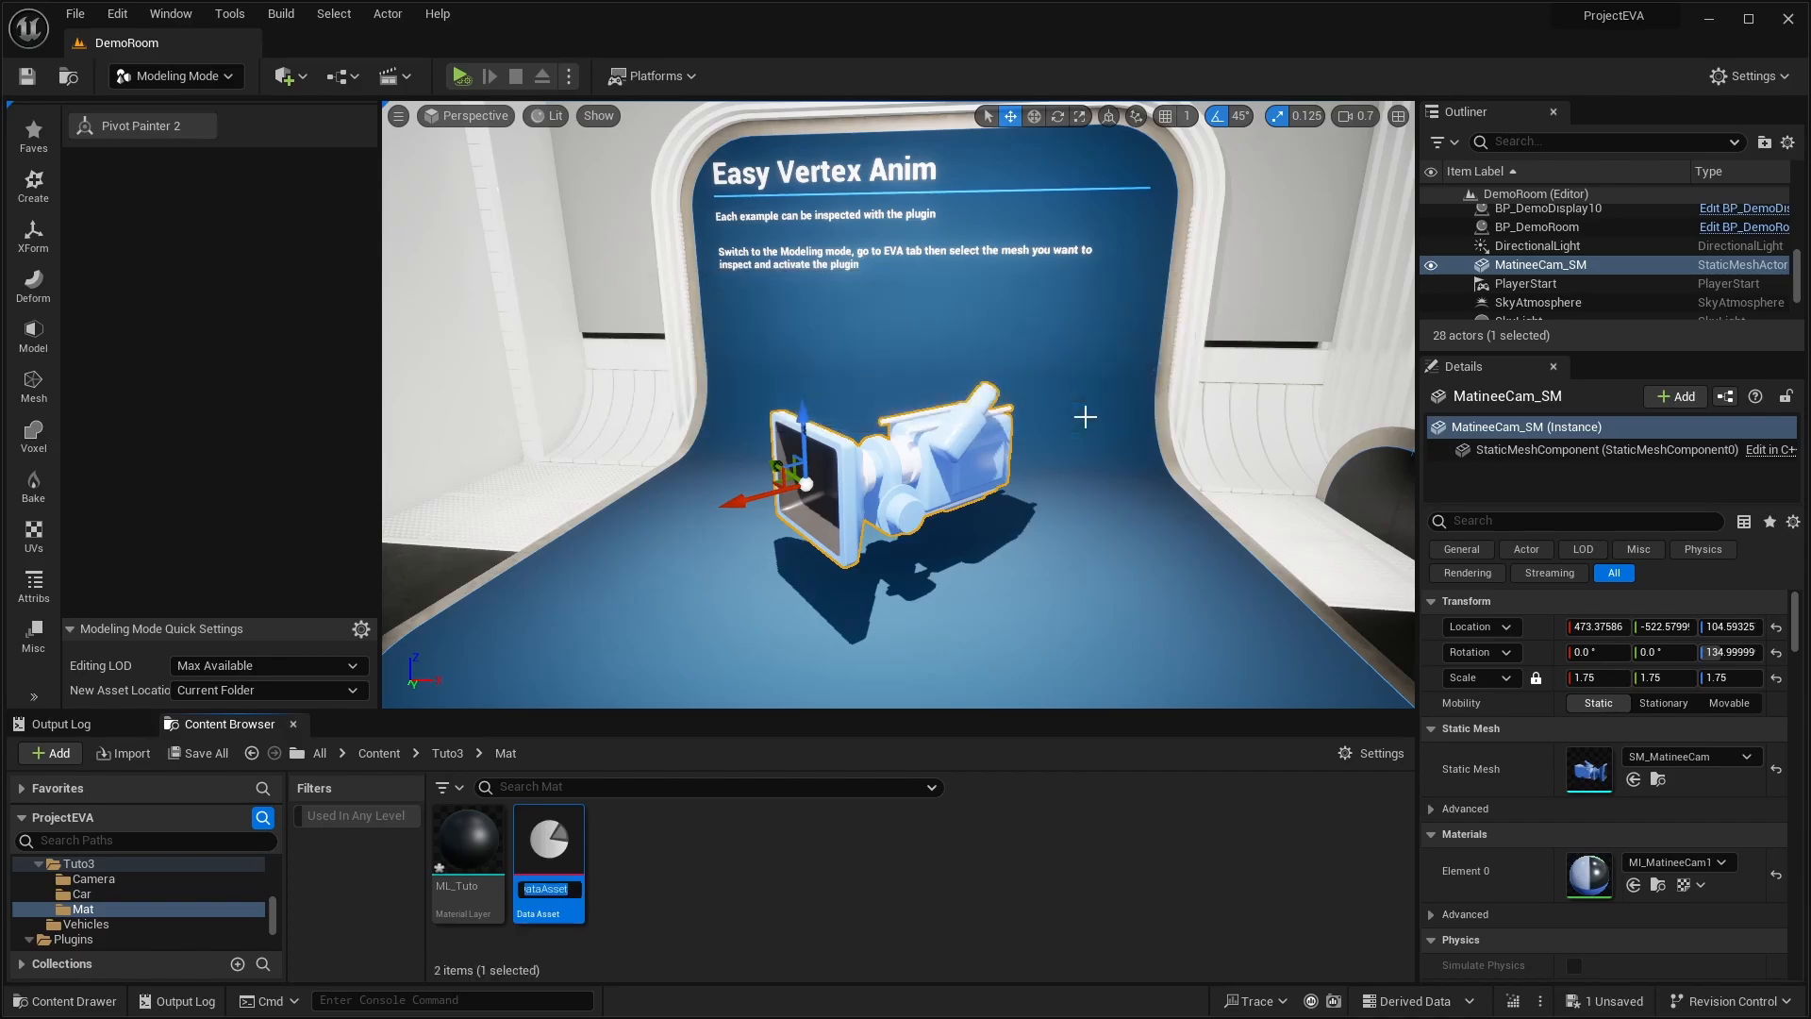
type("ML")
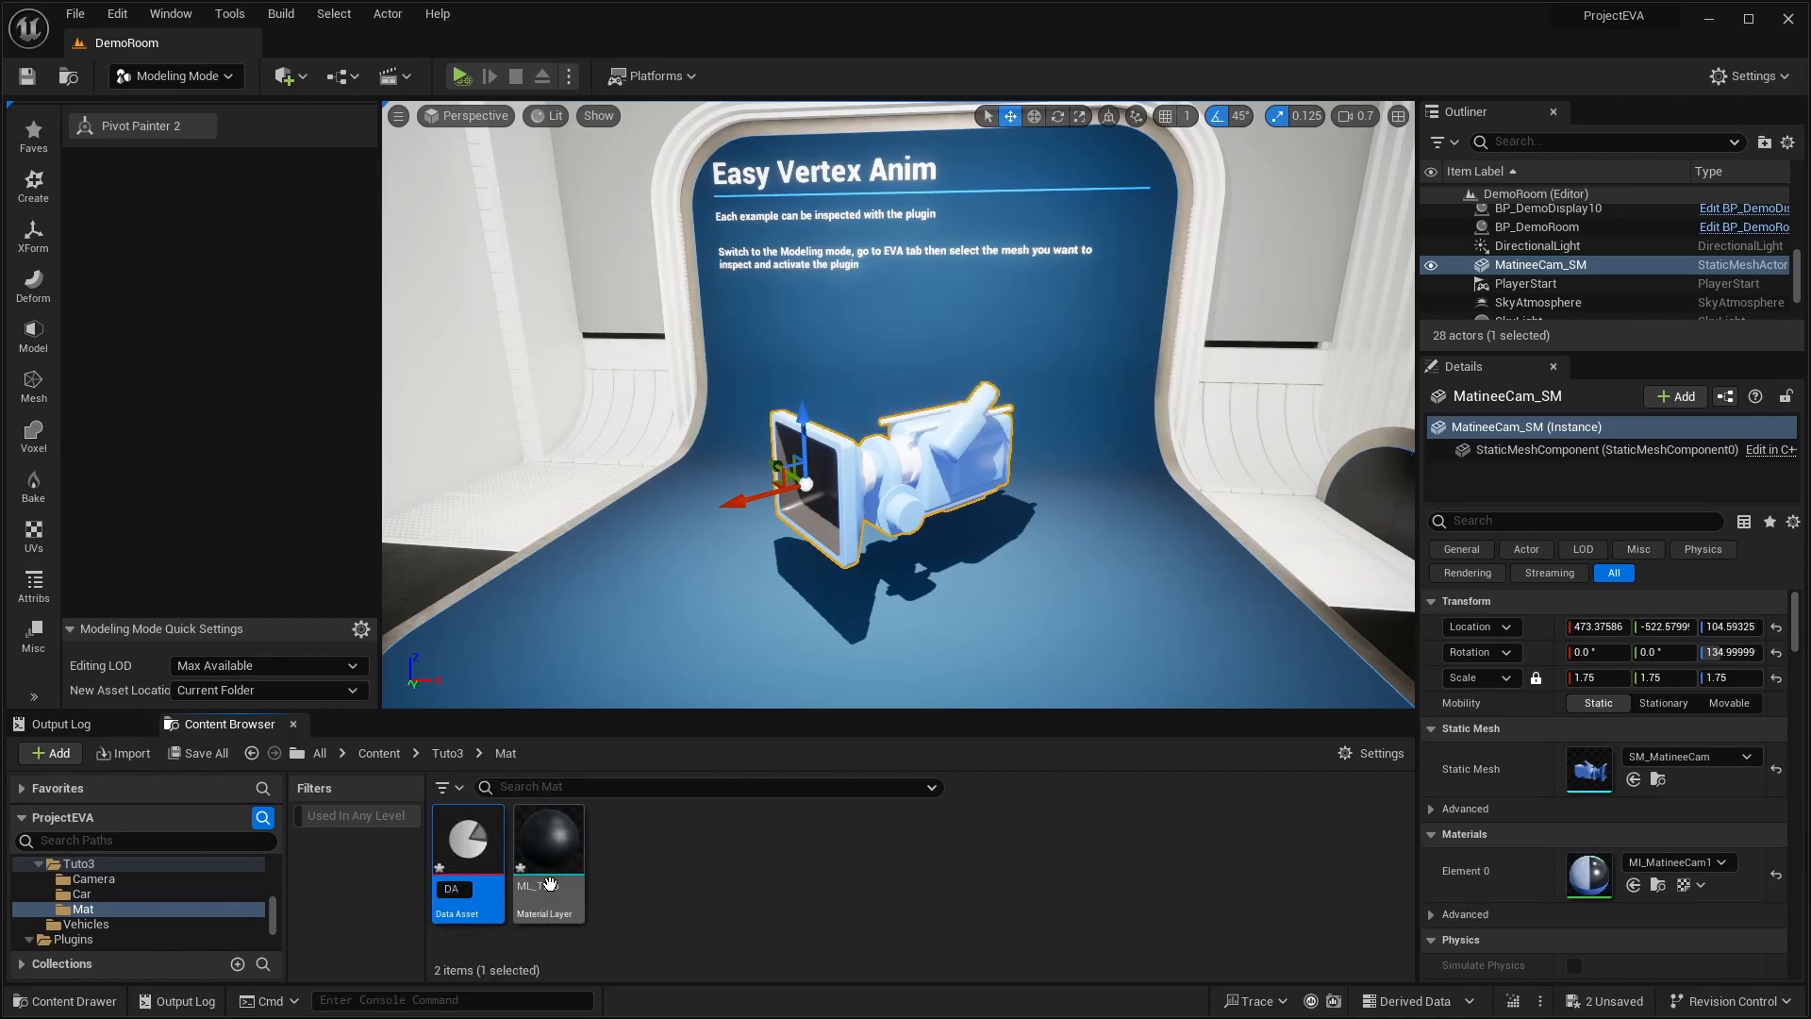
type("_Tuto")
key("Return")
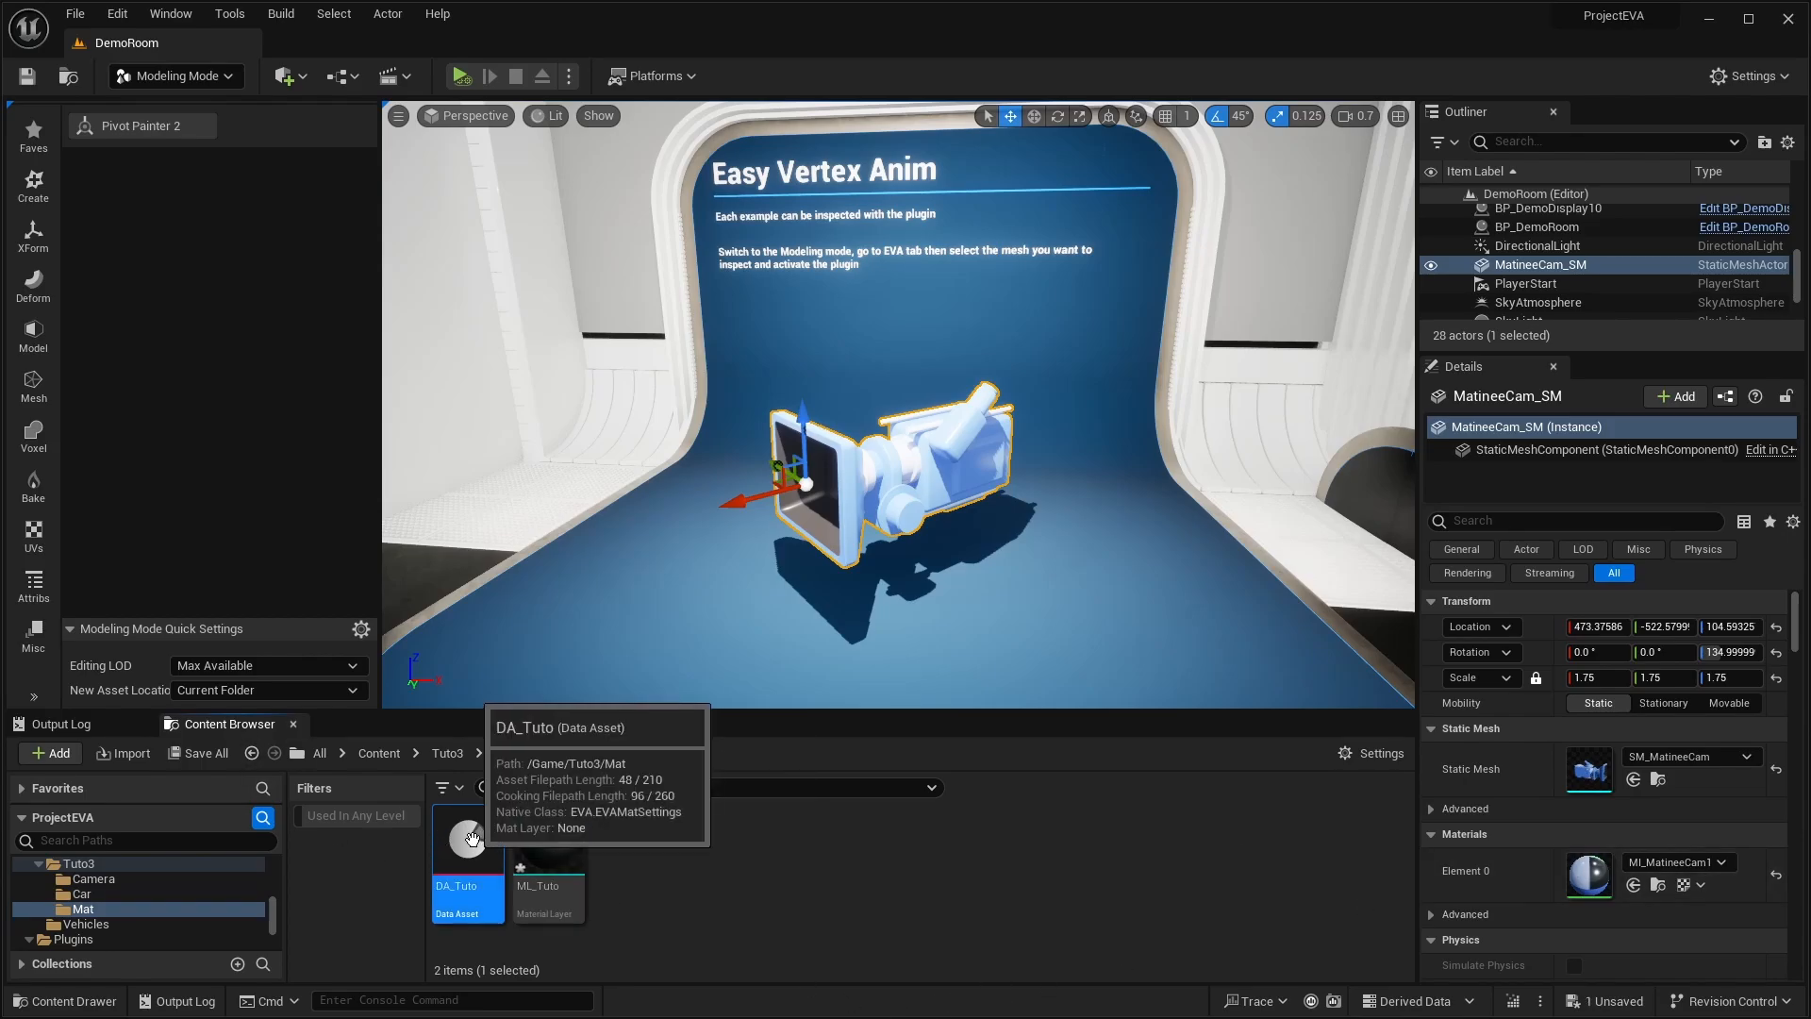
- Open DA_Tuto, assign ML_Tuto as its Mat Layer and save the data asset
double_click(459, 856)
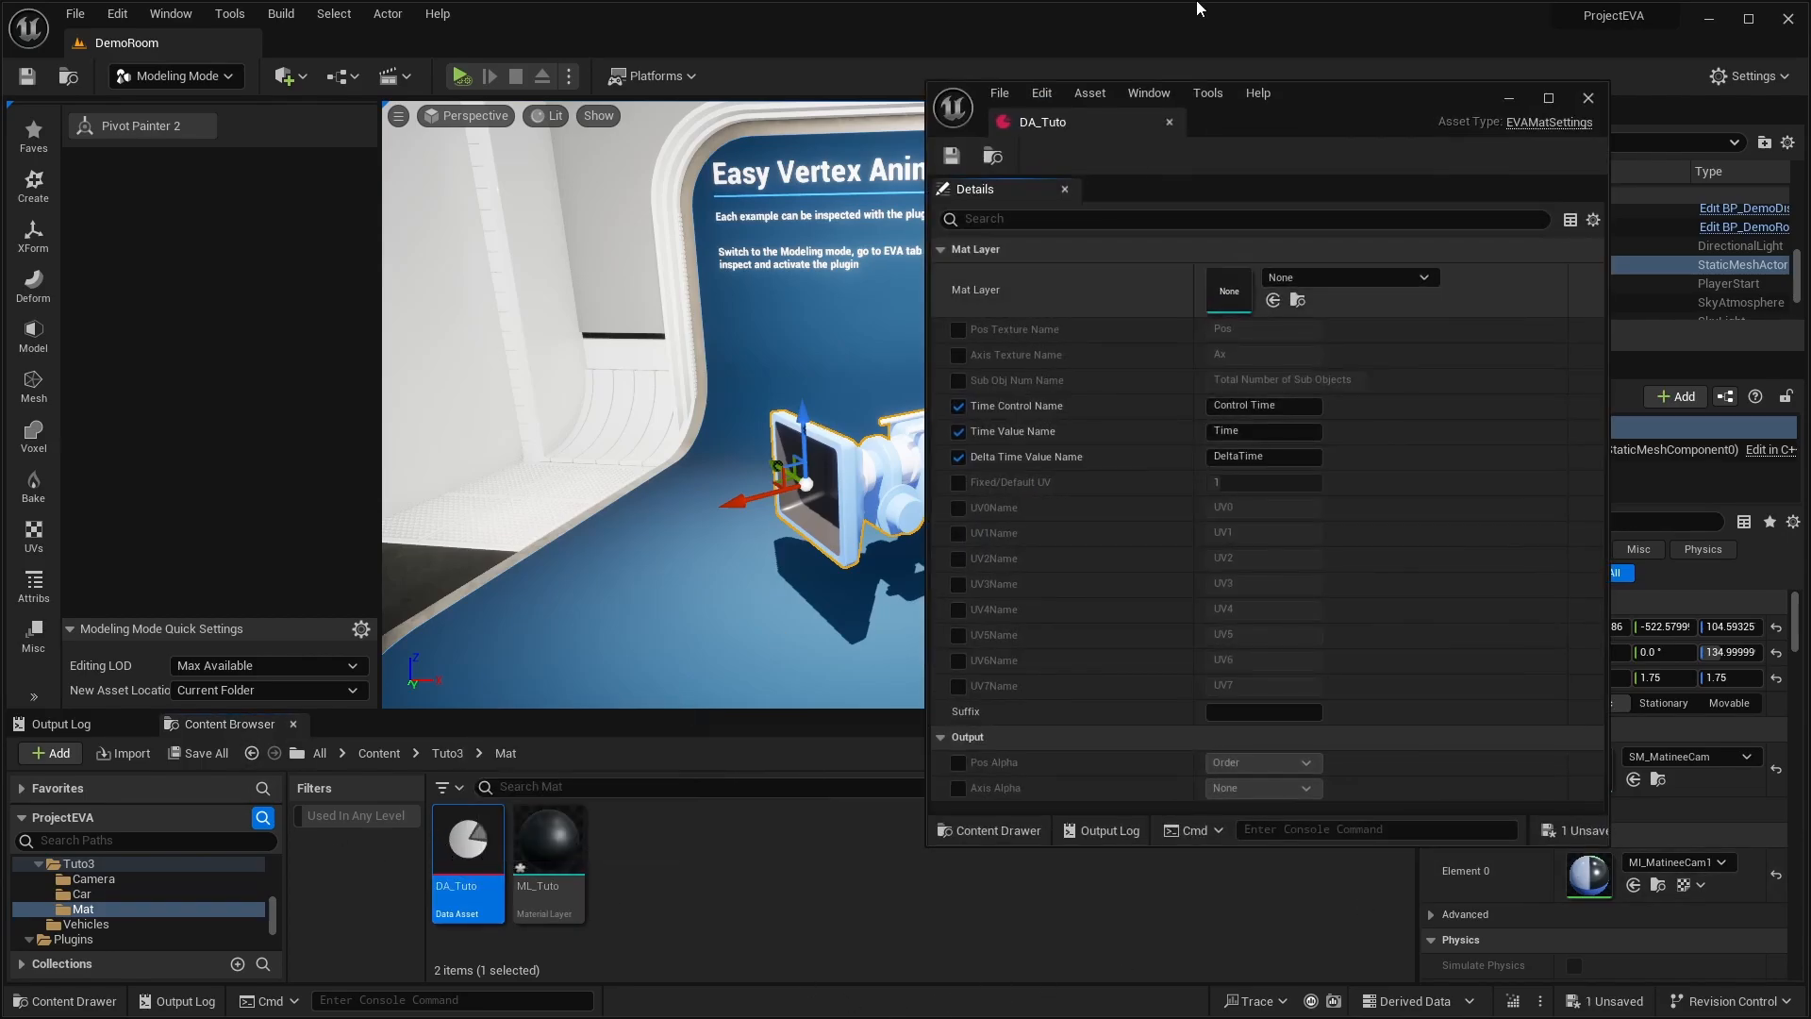
left_click_drag(927, 83, 1101, 105)
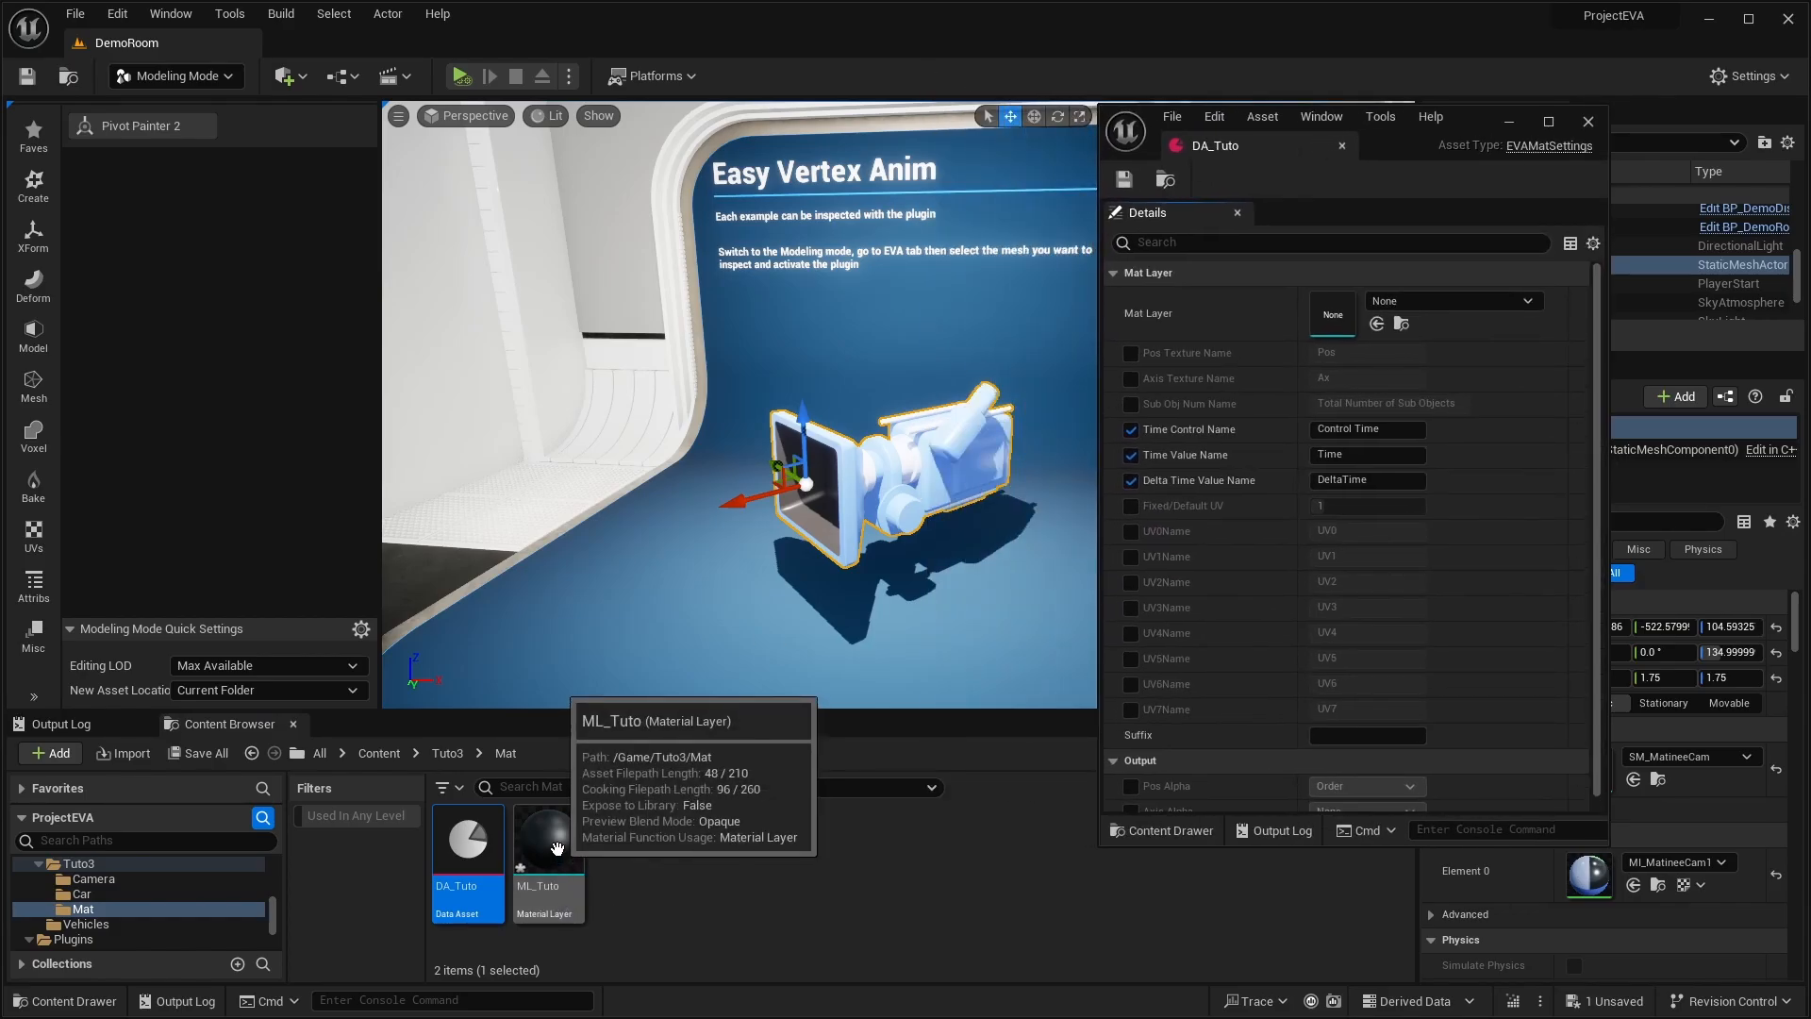
left_click_drag(544, 845, 1340, 317)
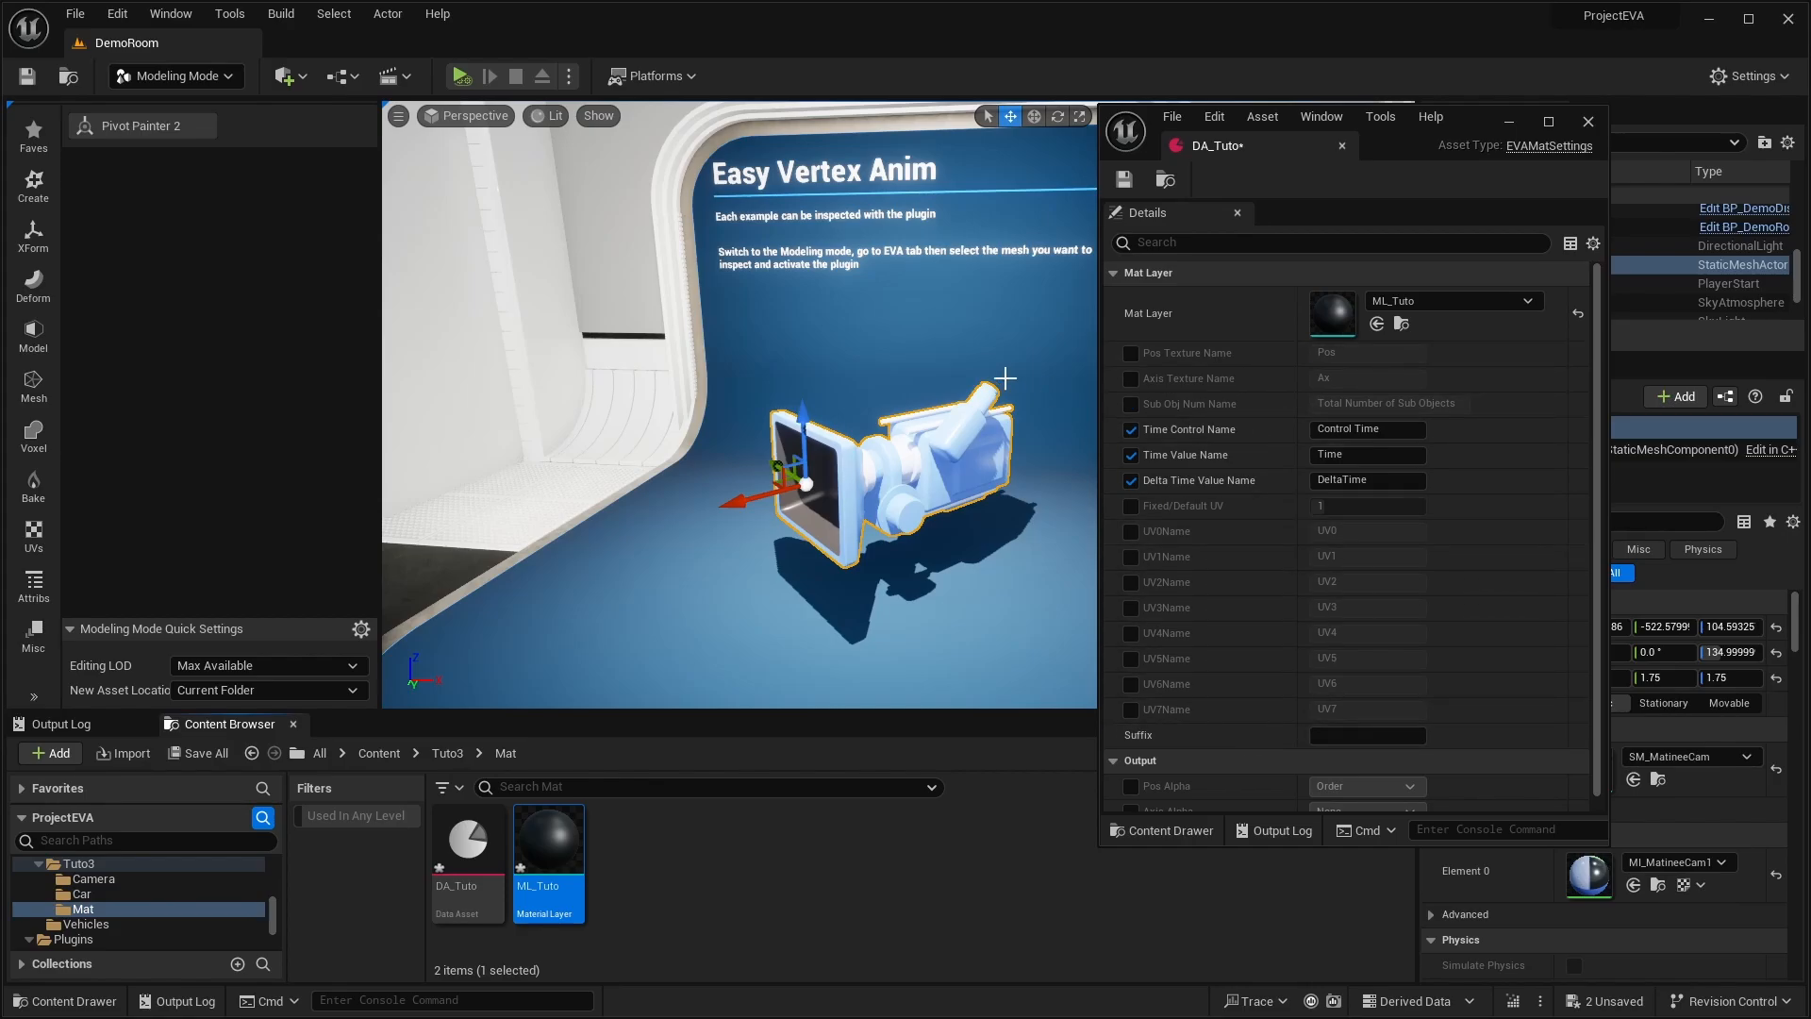
scroll(1480, 610, "down", 1)
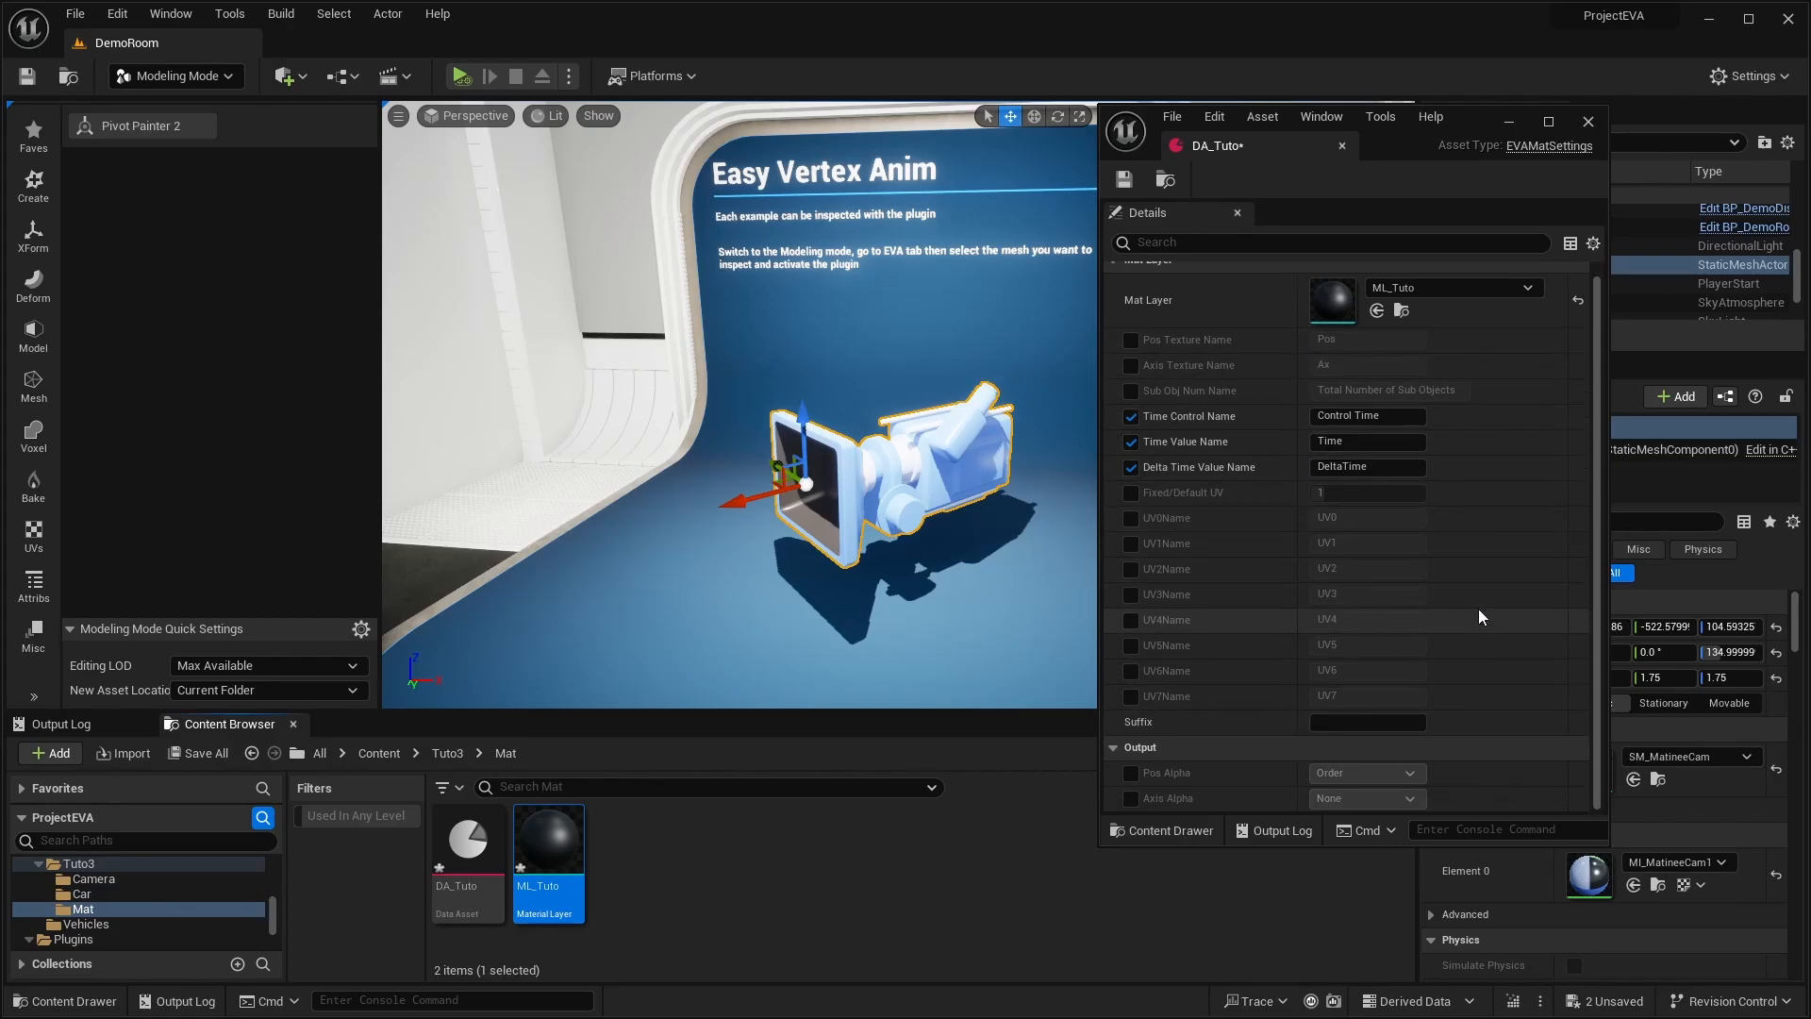
scroll(1480, 611, "up", 1)
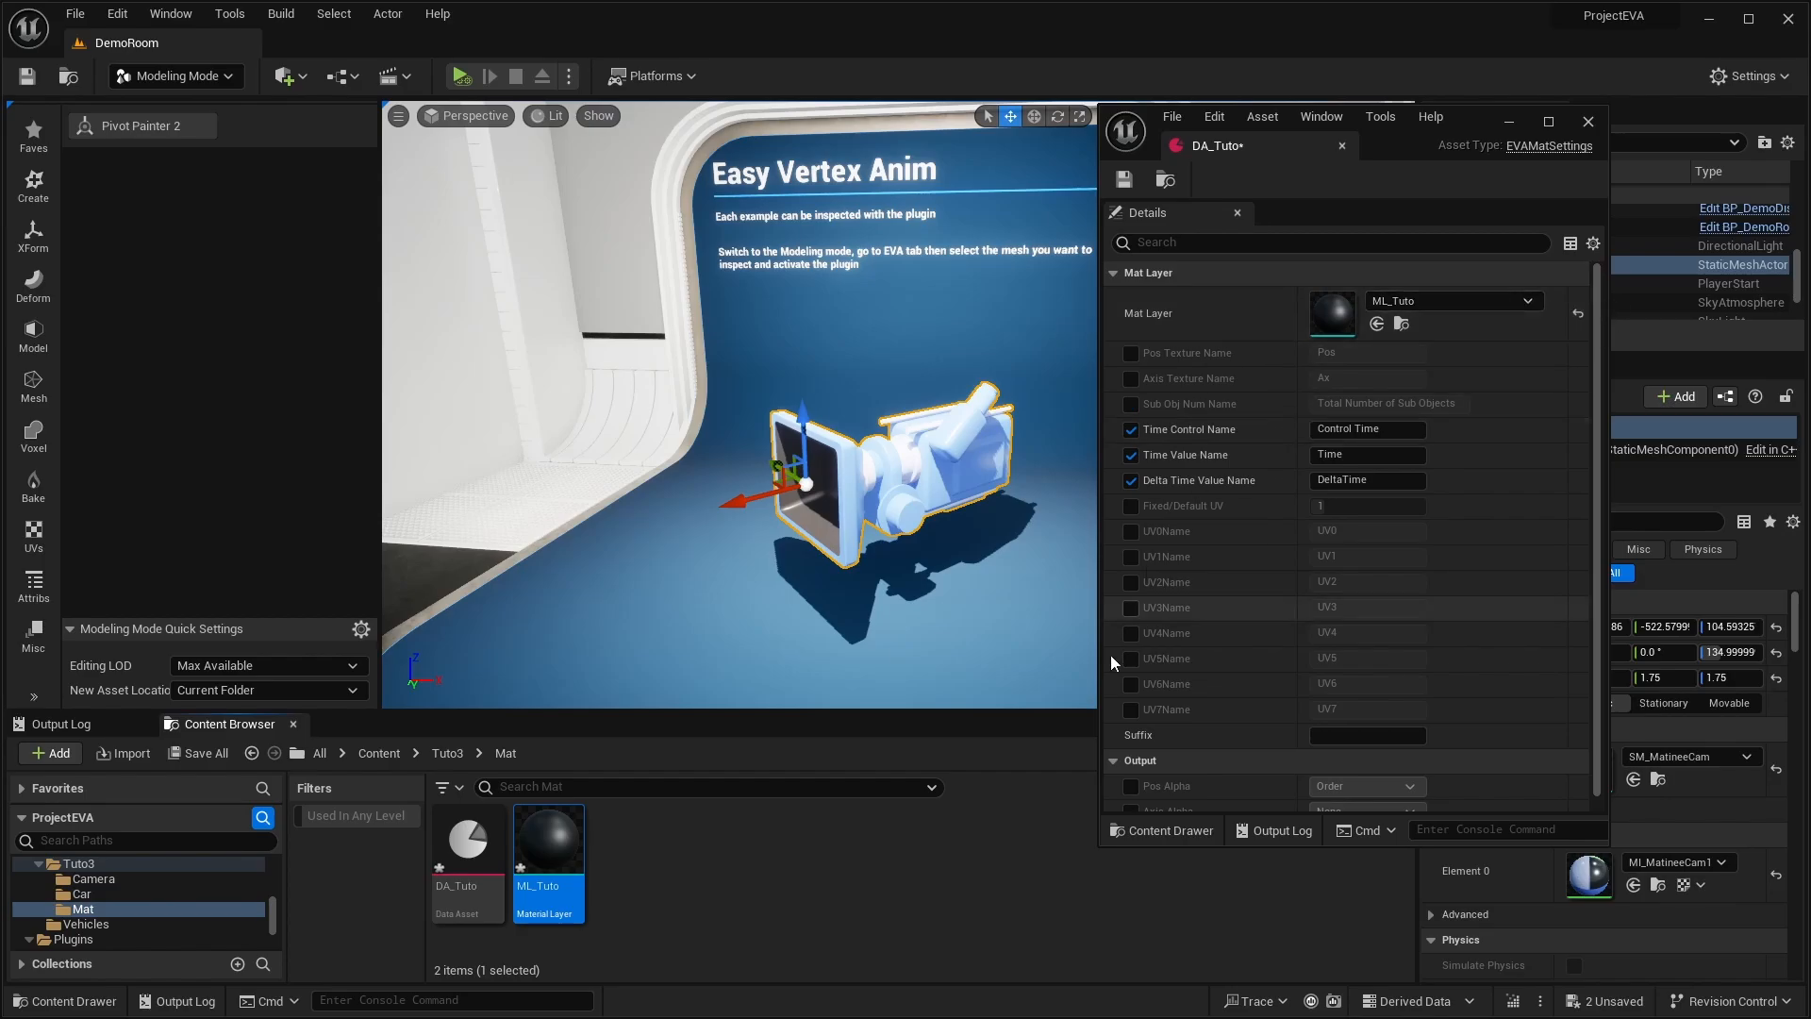
mouse_move(458, 843)
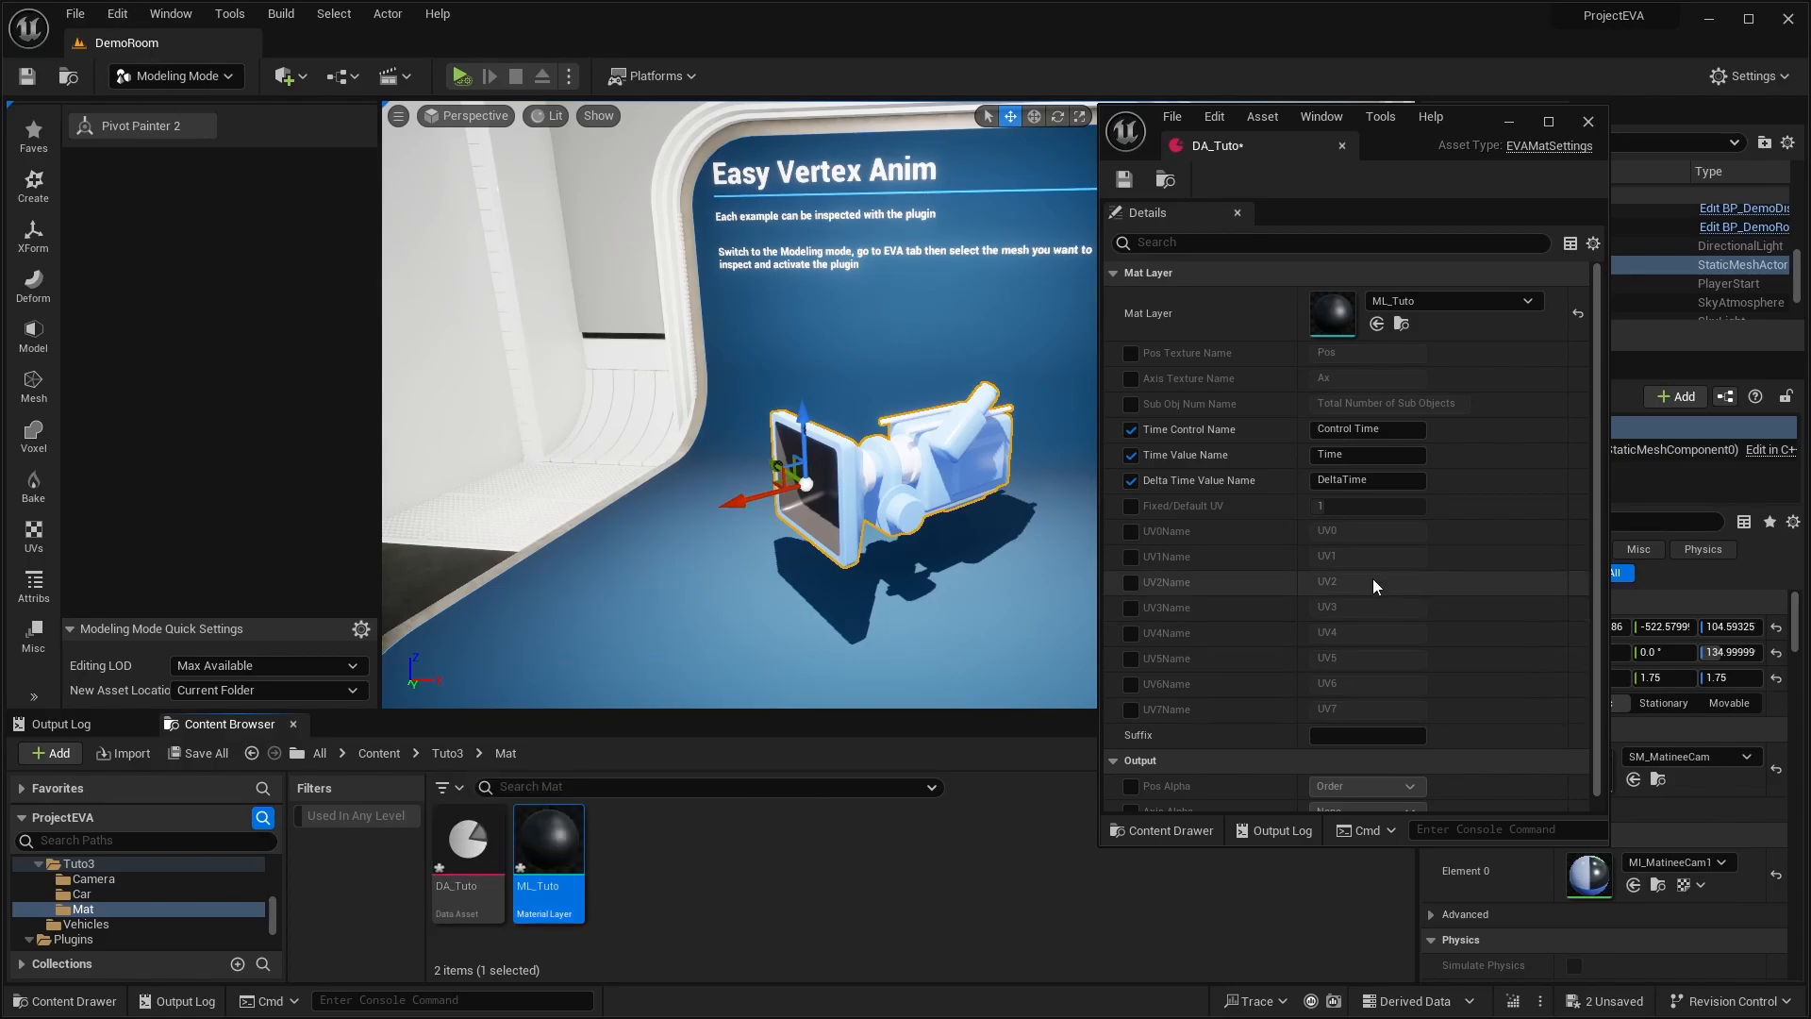
left_click(1125, 179)
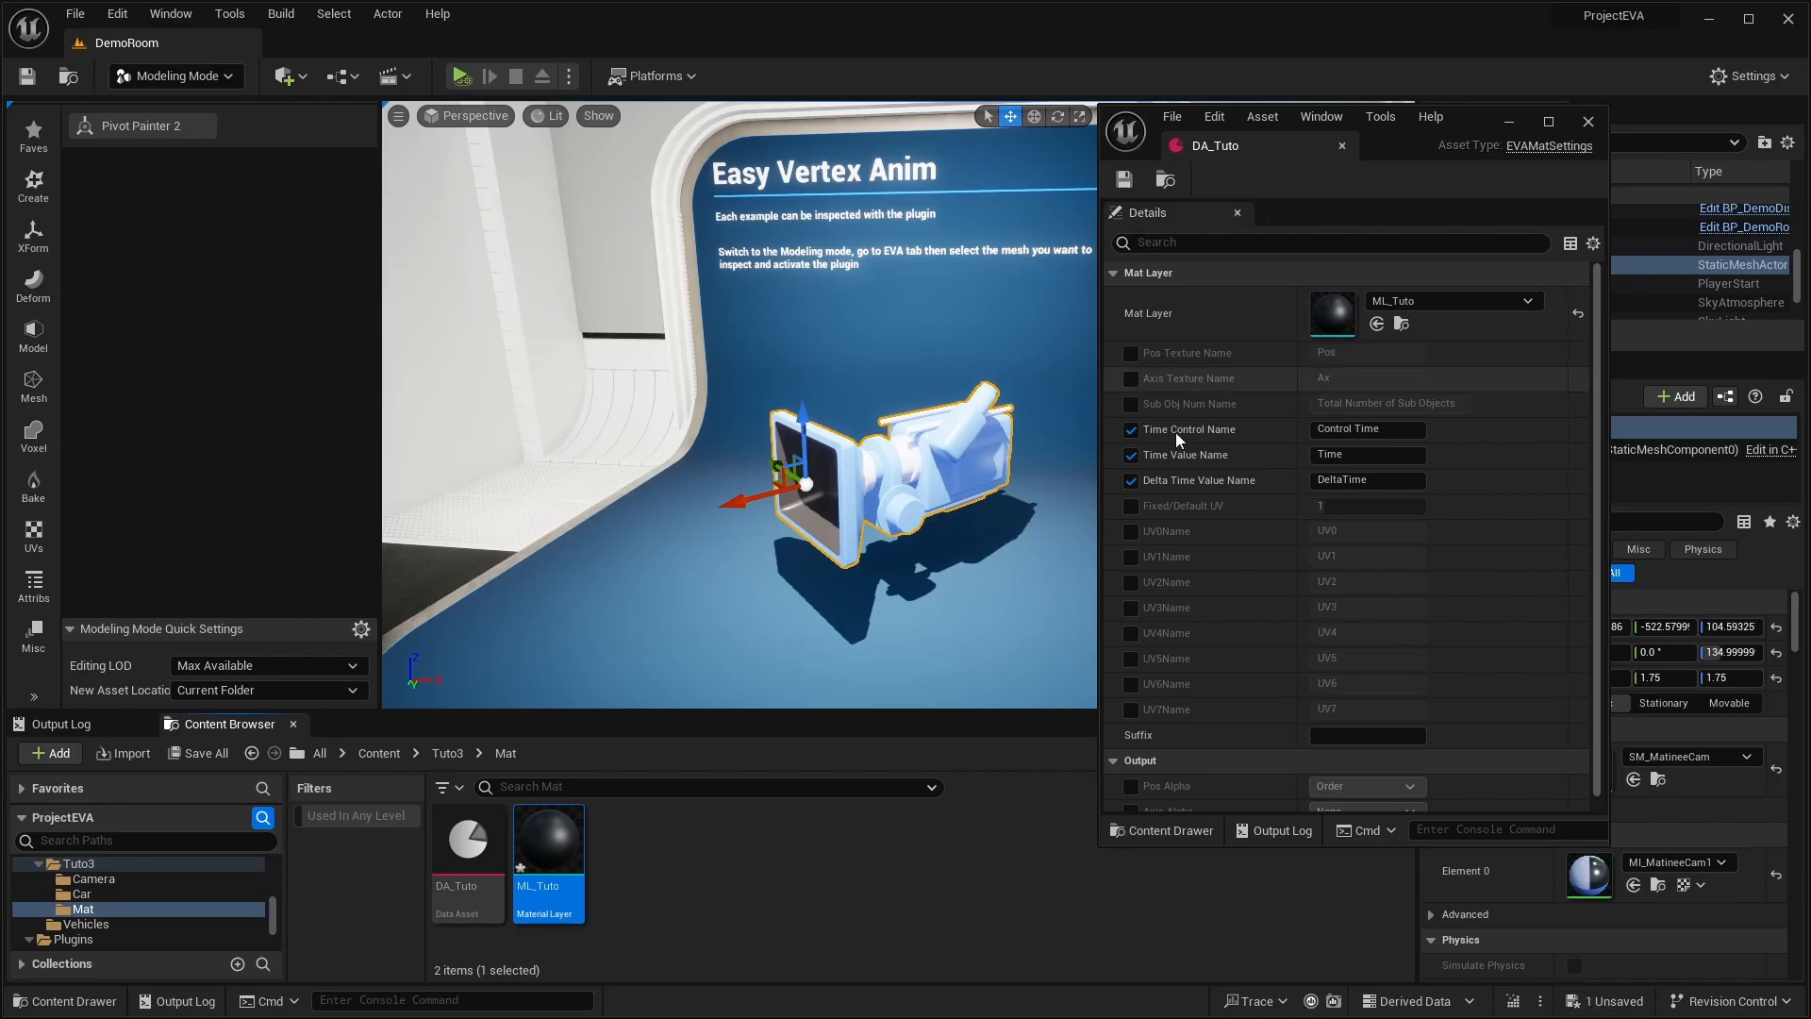
- Open the ML_Tuto material layer and move the Input Material Attributes node farther away from the SetMaterialAttributes node
right_click_drag(725, 625, 777, 613)
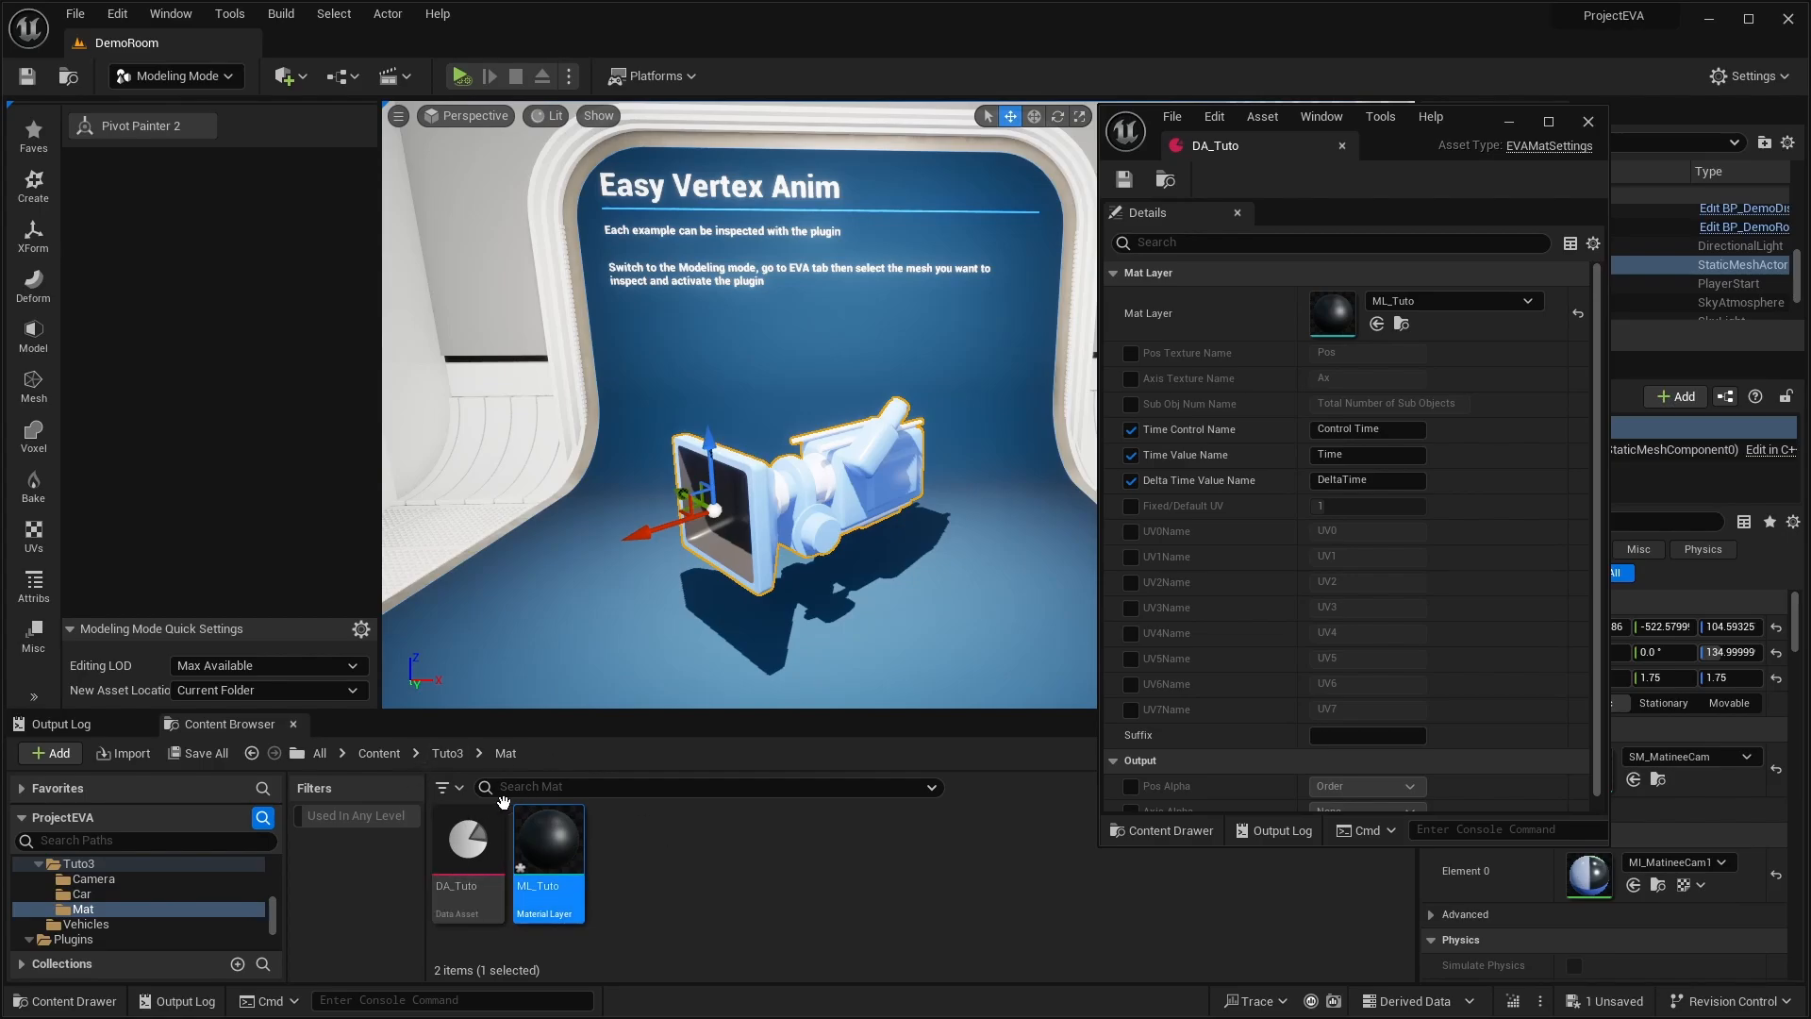
double_click(561, 840)
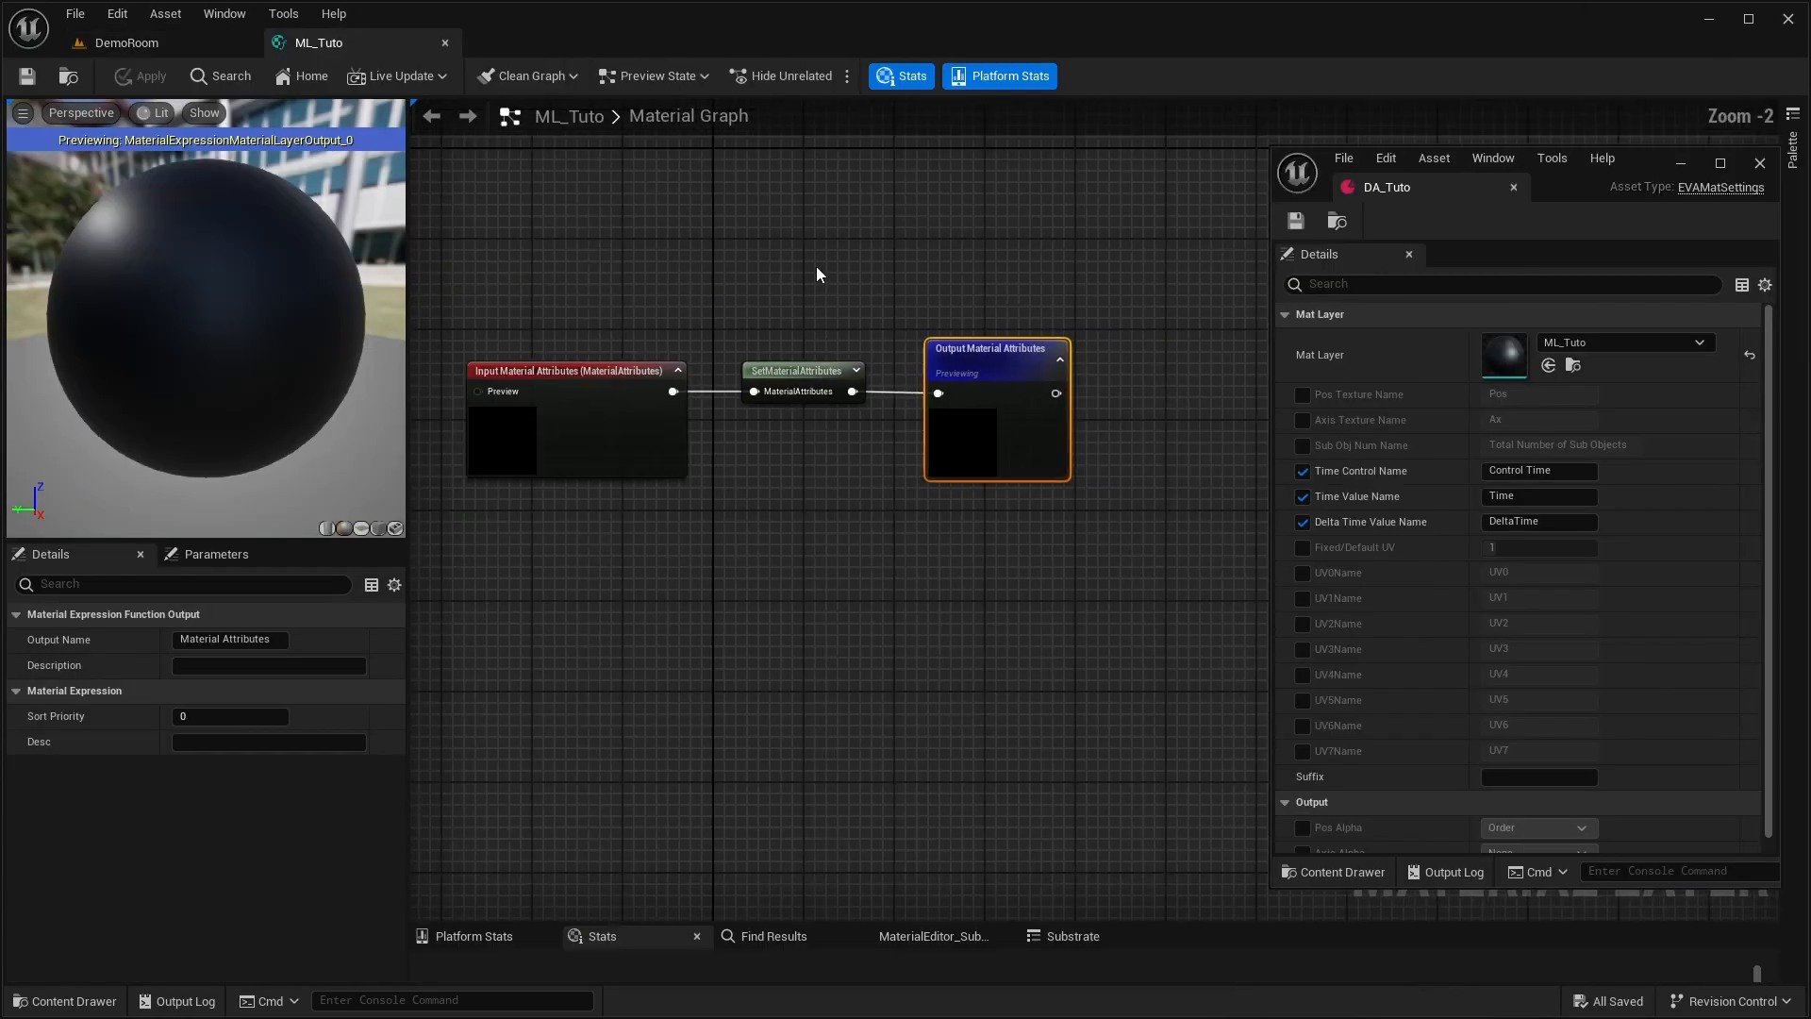
left_click_drag(728, 349, 557, 349)
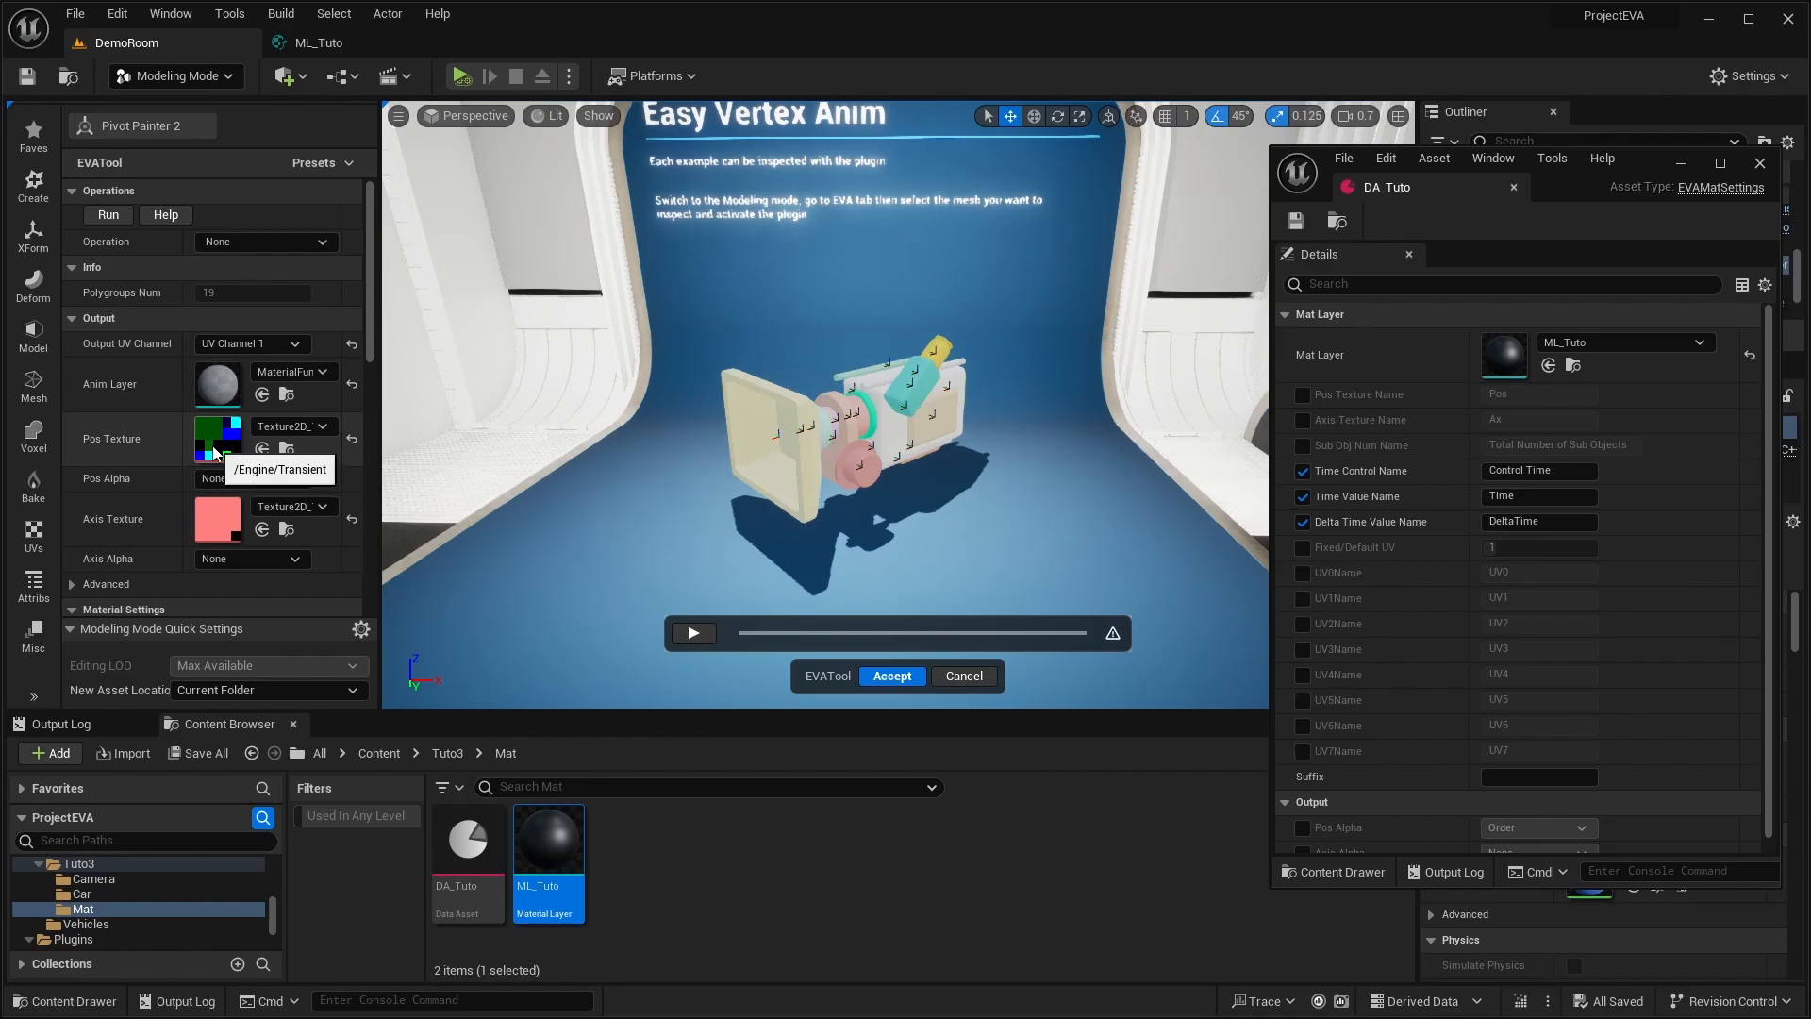
- Select the camera mesh's front hood in the EVA tool and try shifting its pivot outward and back along the X axis
left_click(755, 462)
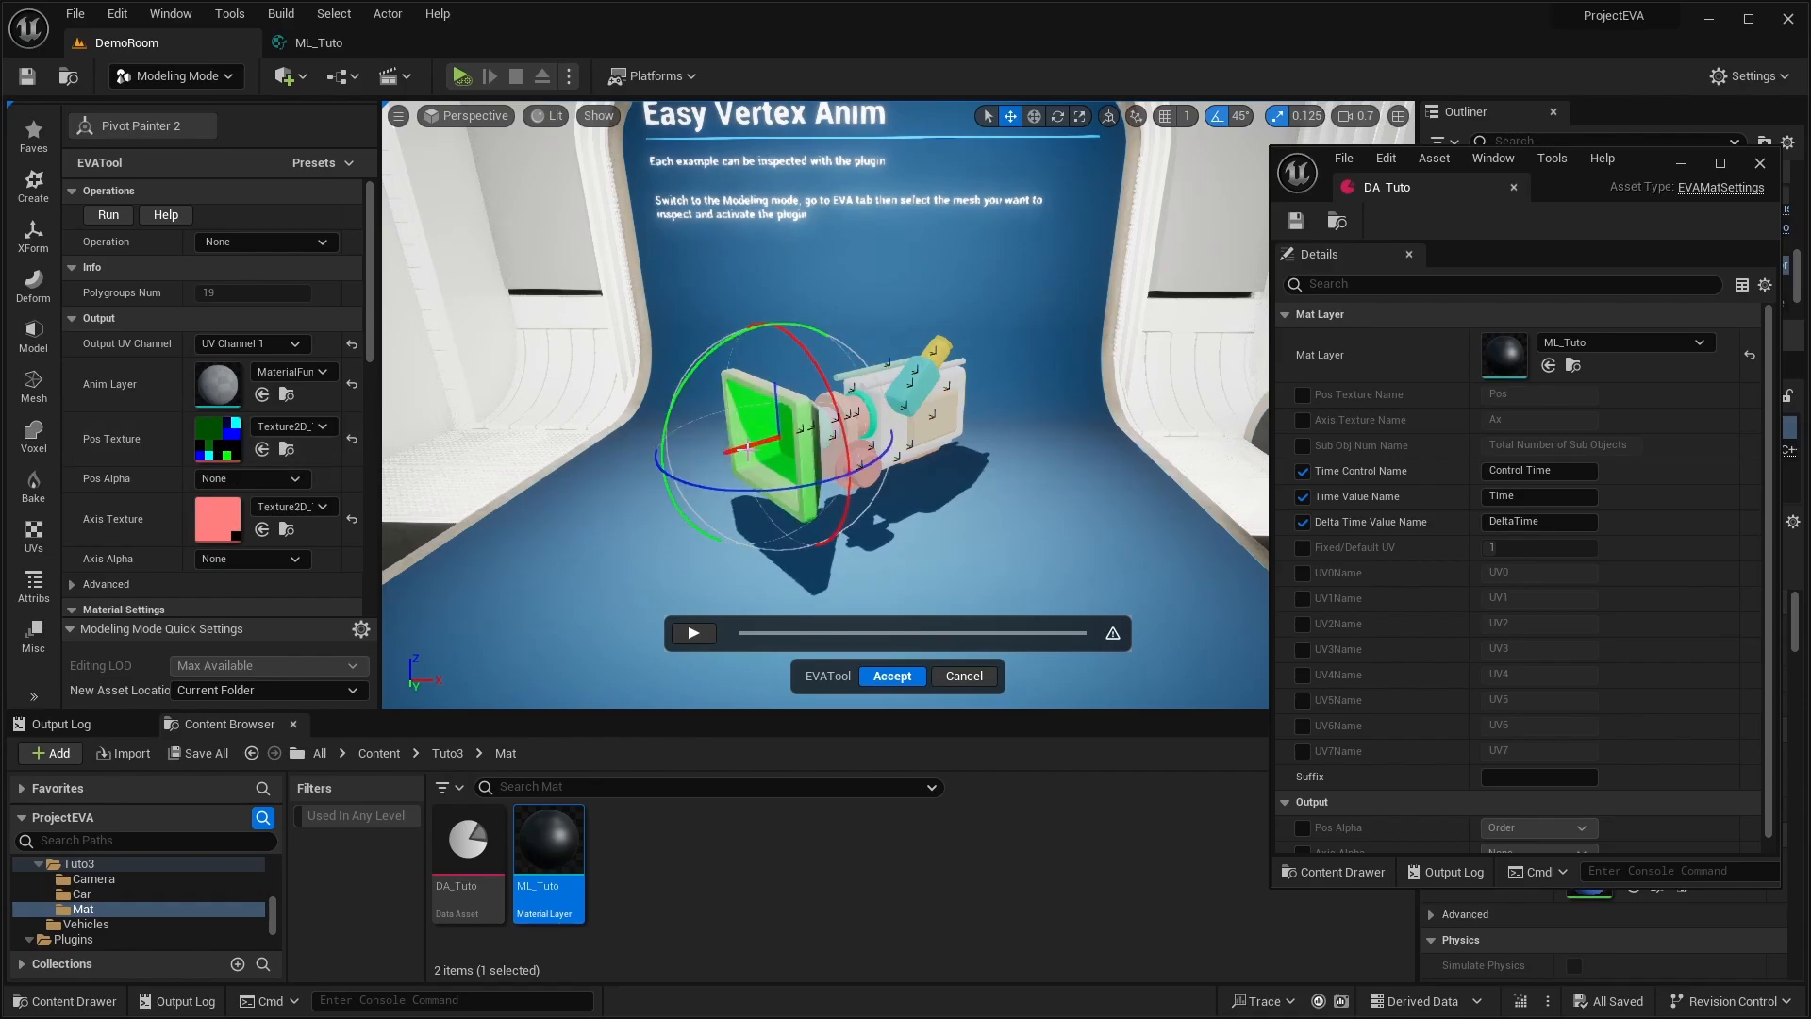
left_click_drag(747, 450, 666, 460)
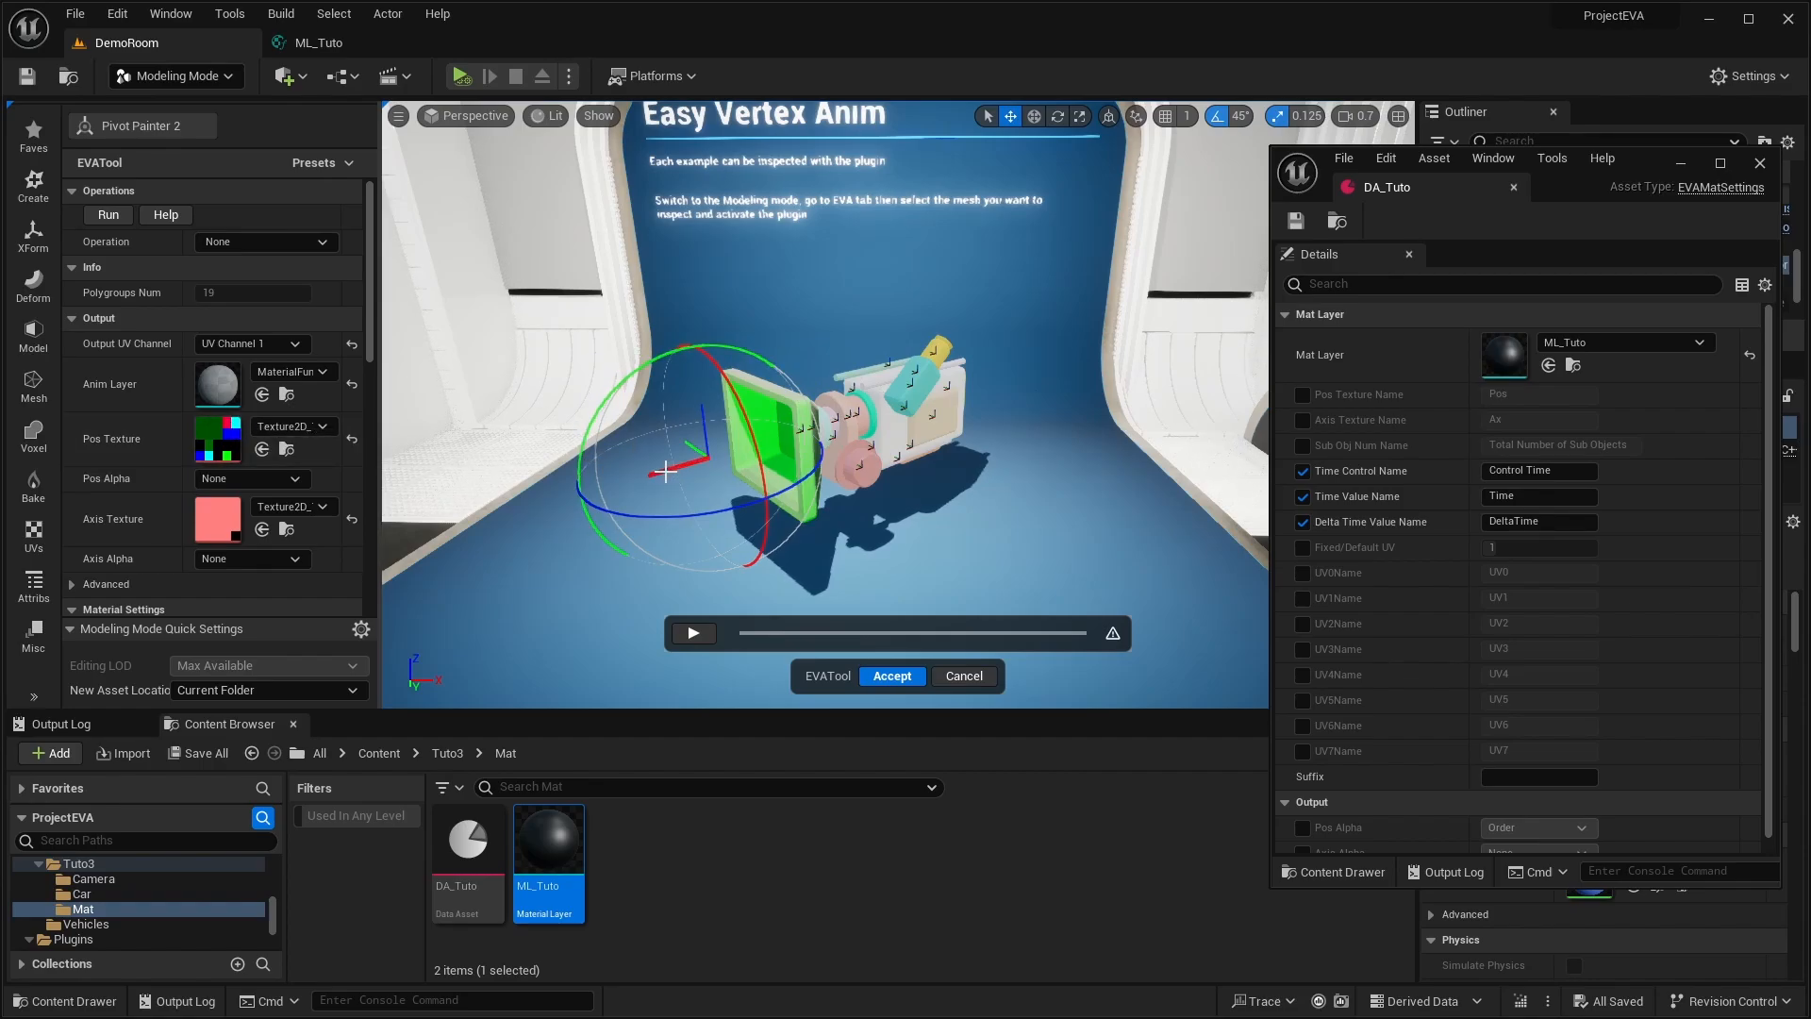
left_click_drag(660, 471, 705, 452)
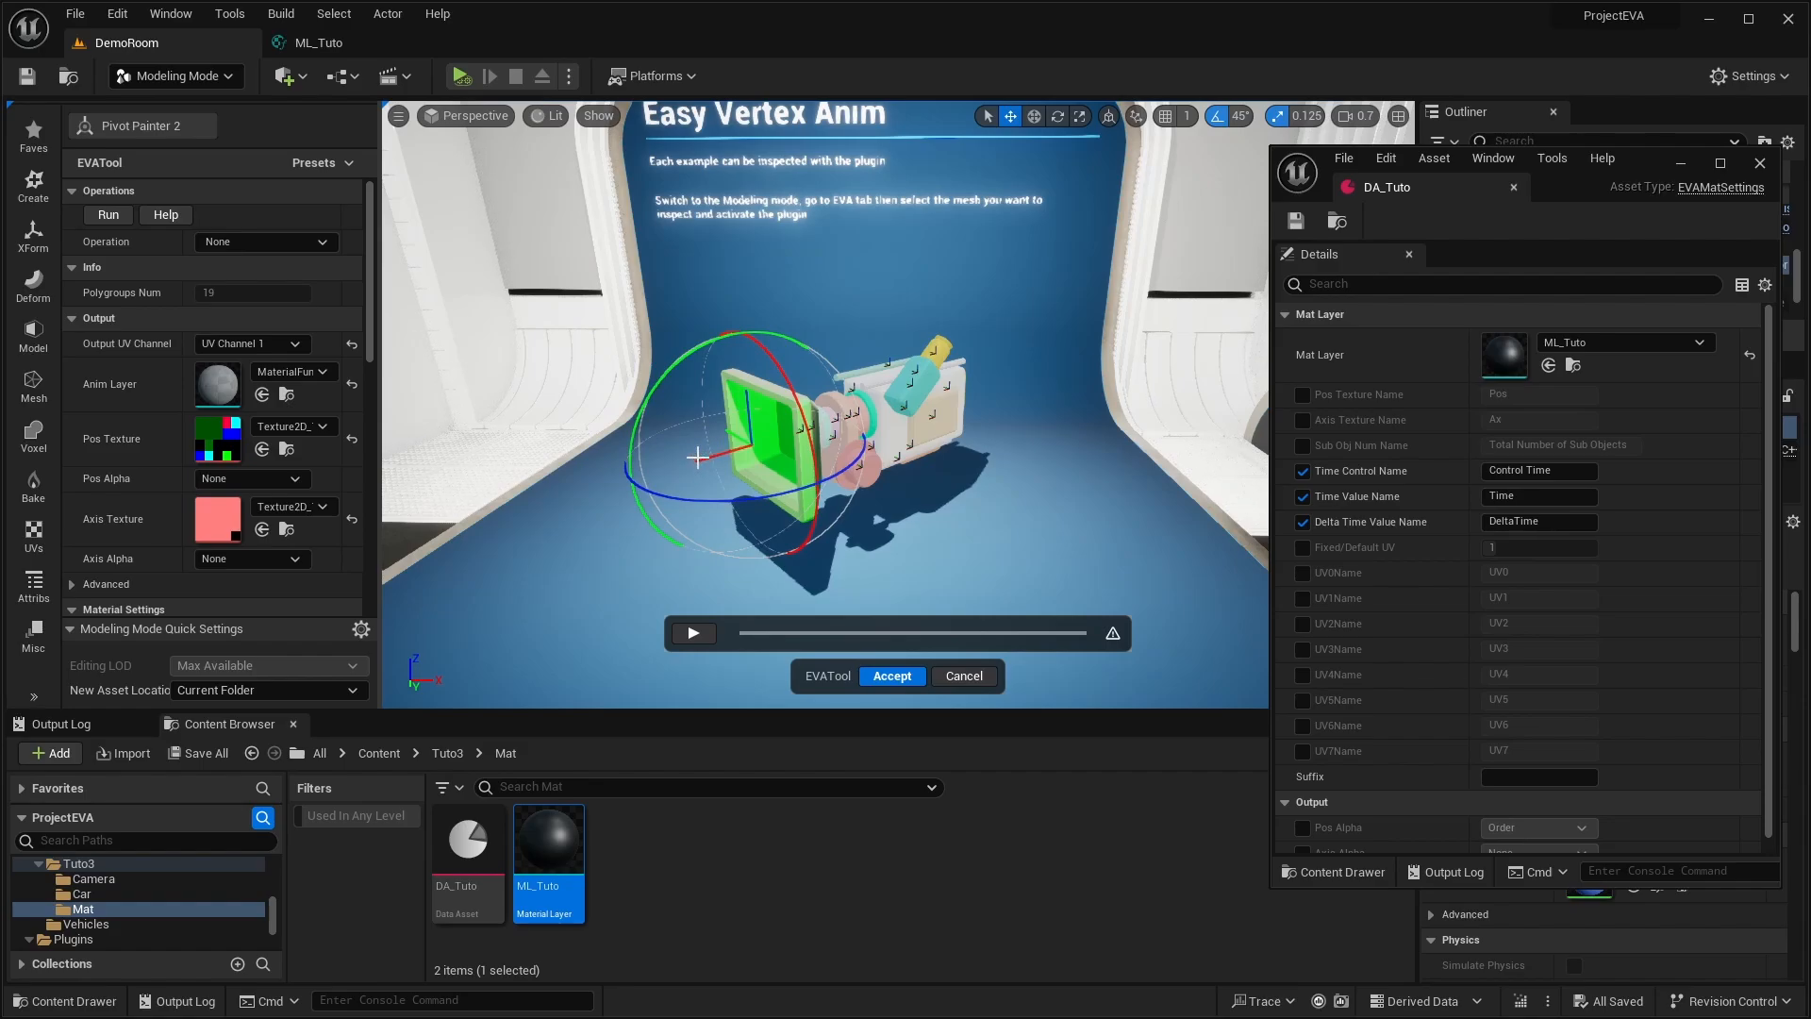
left_click_drag(698, 458, 735, 450)
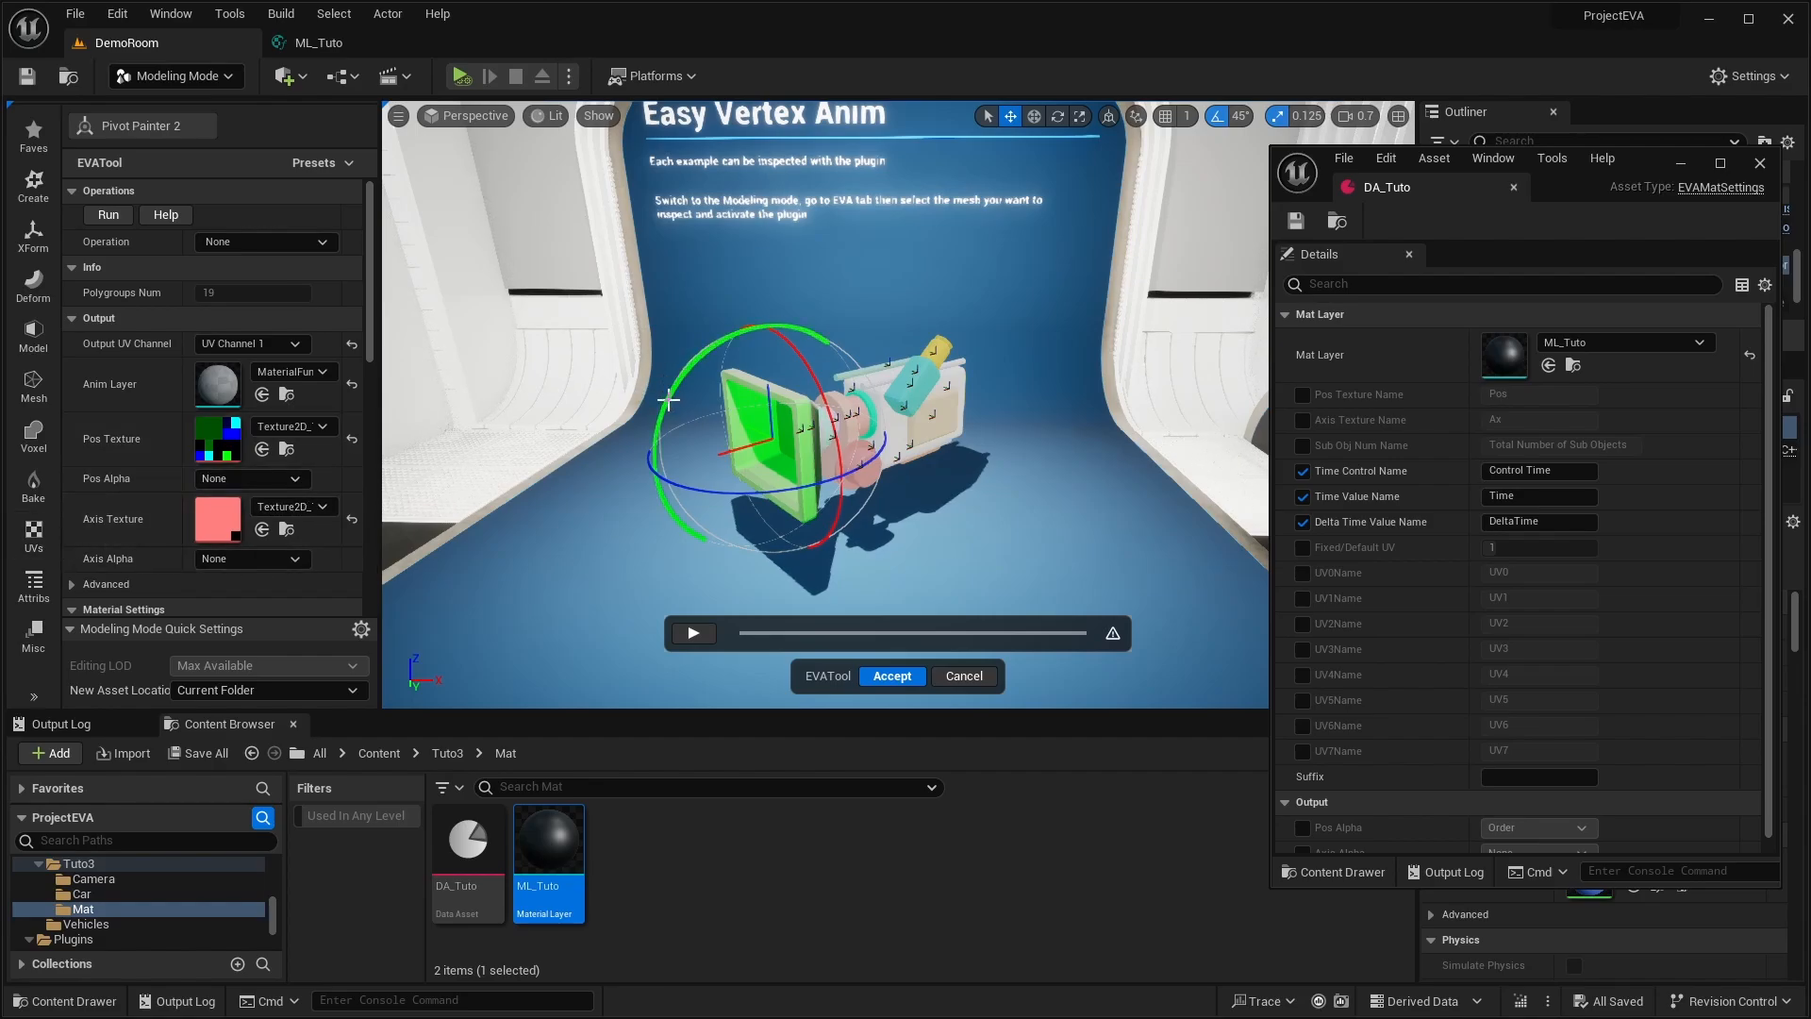
- Try rotating the front hood's pivot about its Y axis
left_click_drag(668, 400, 717, 290)
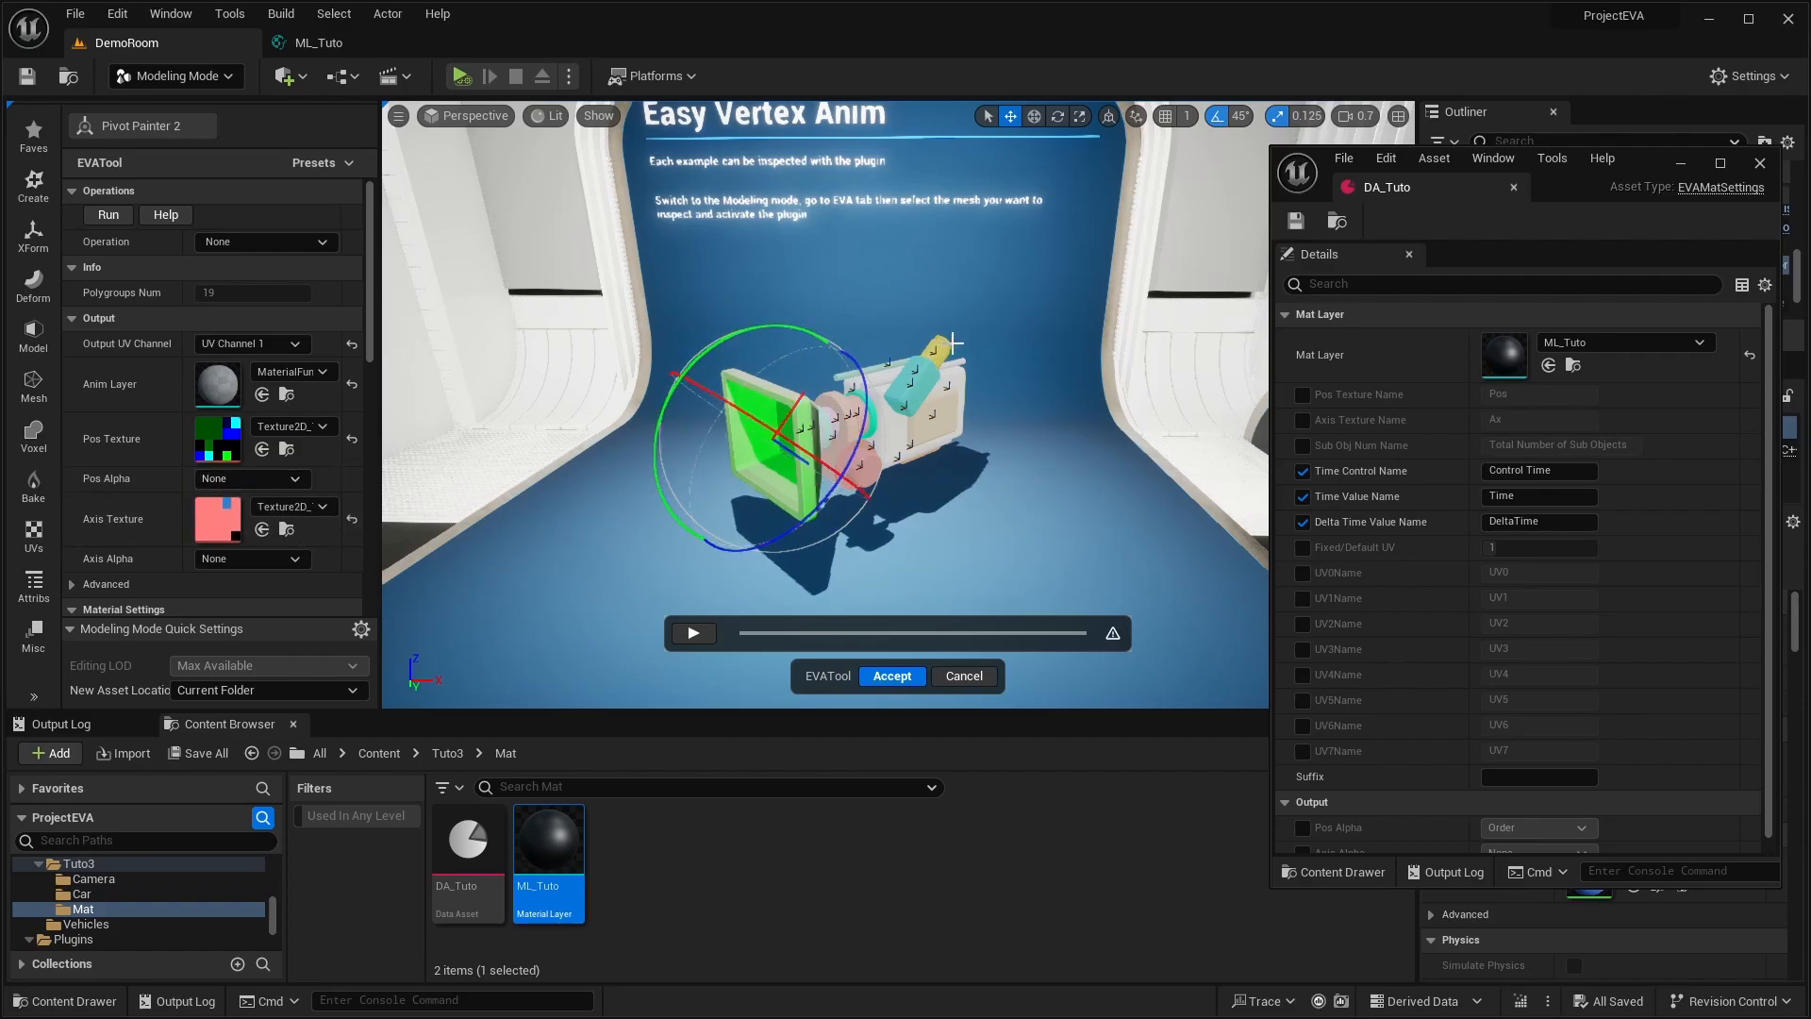
left_click_drag(687, 359, 494, 613)
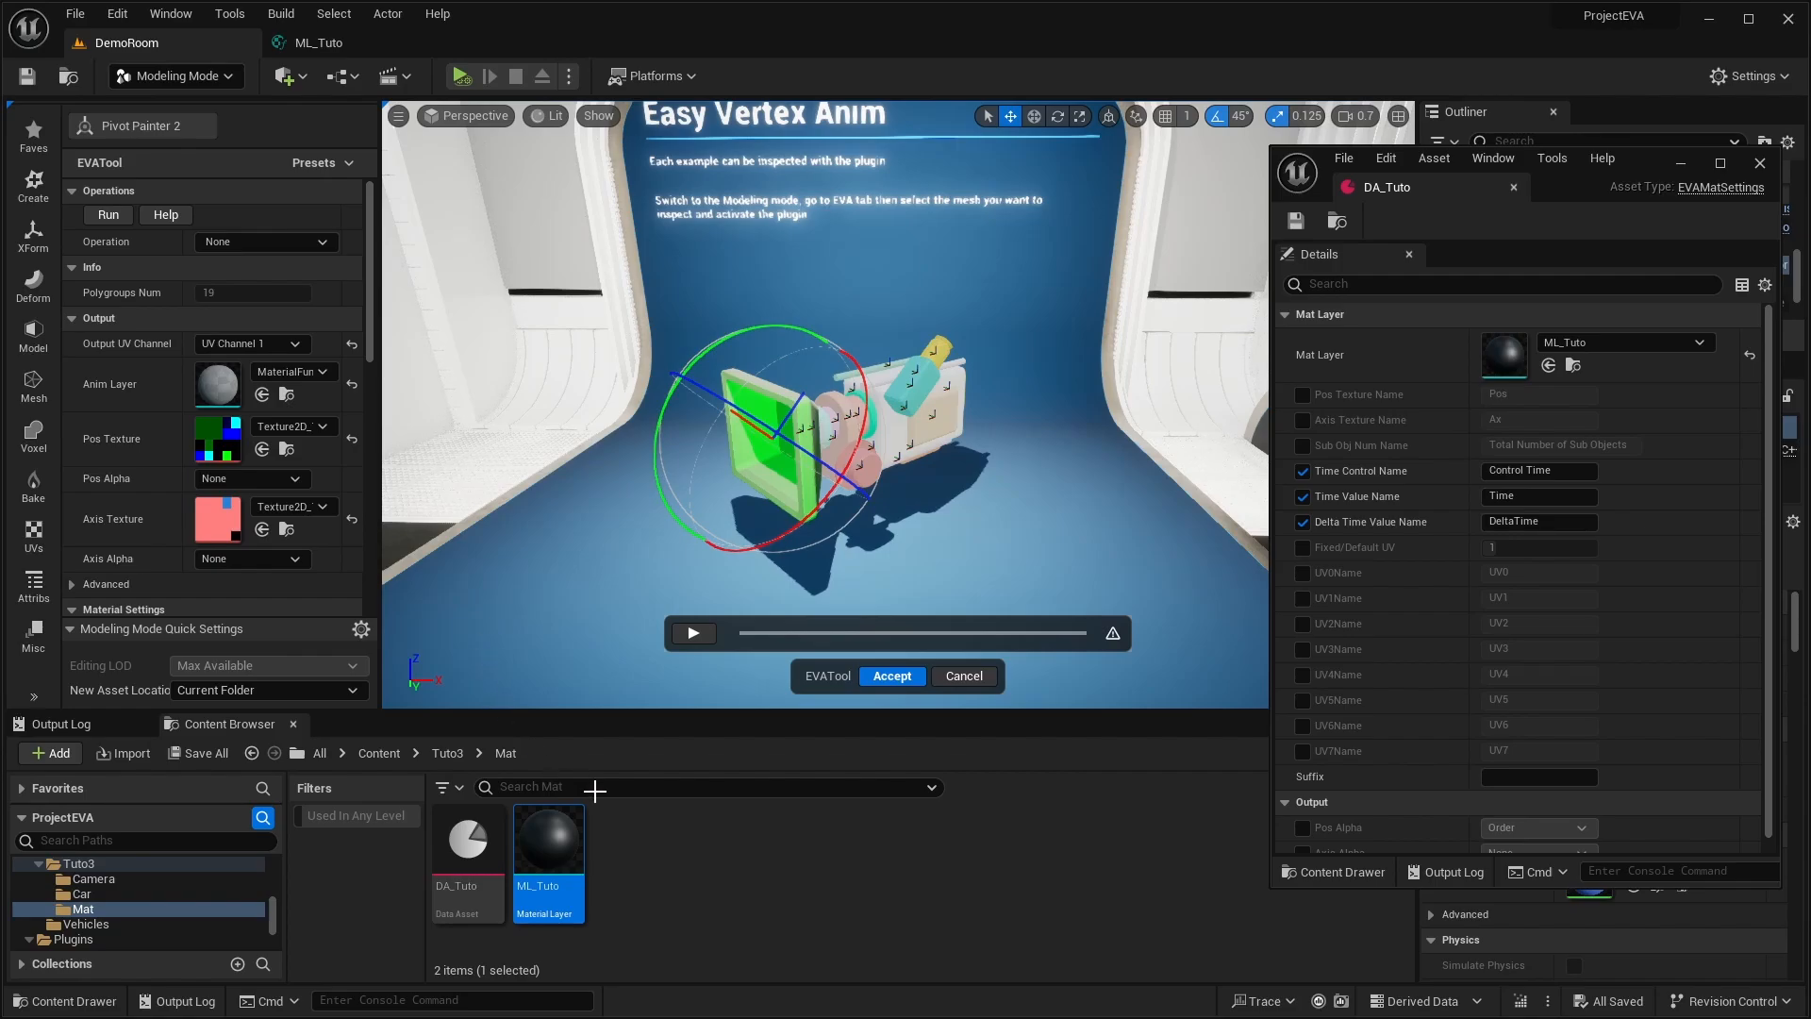
left_click_drag(595, 791, 690, 748)
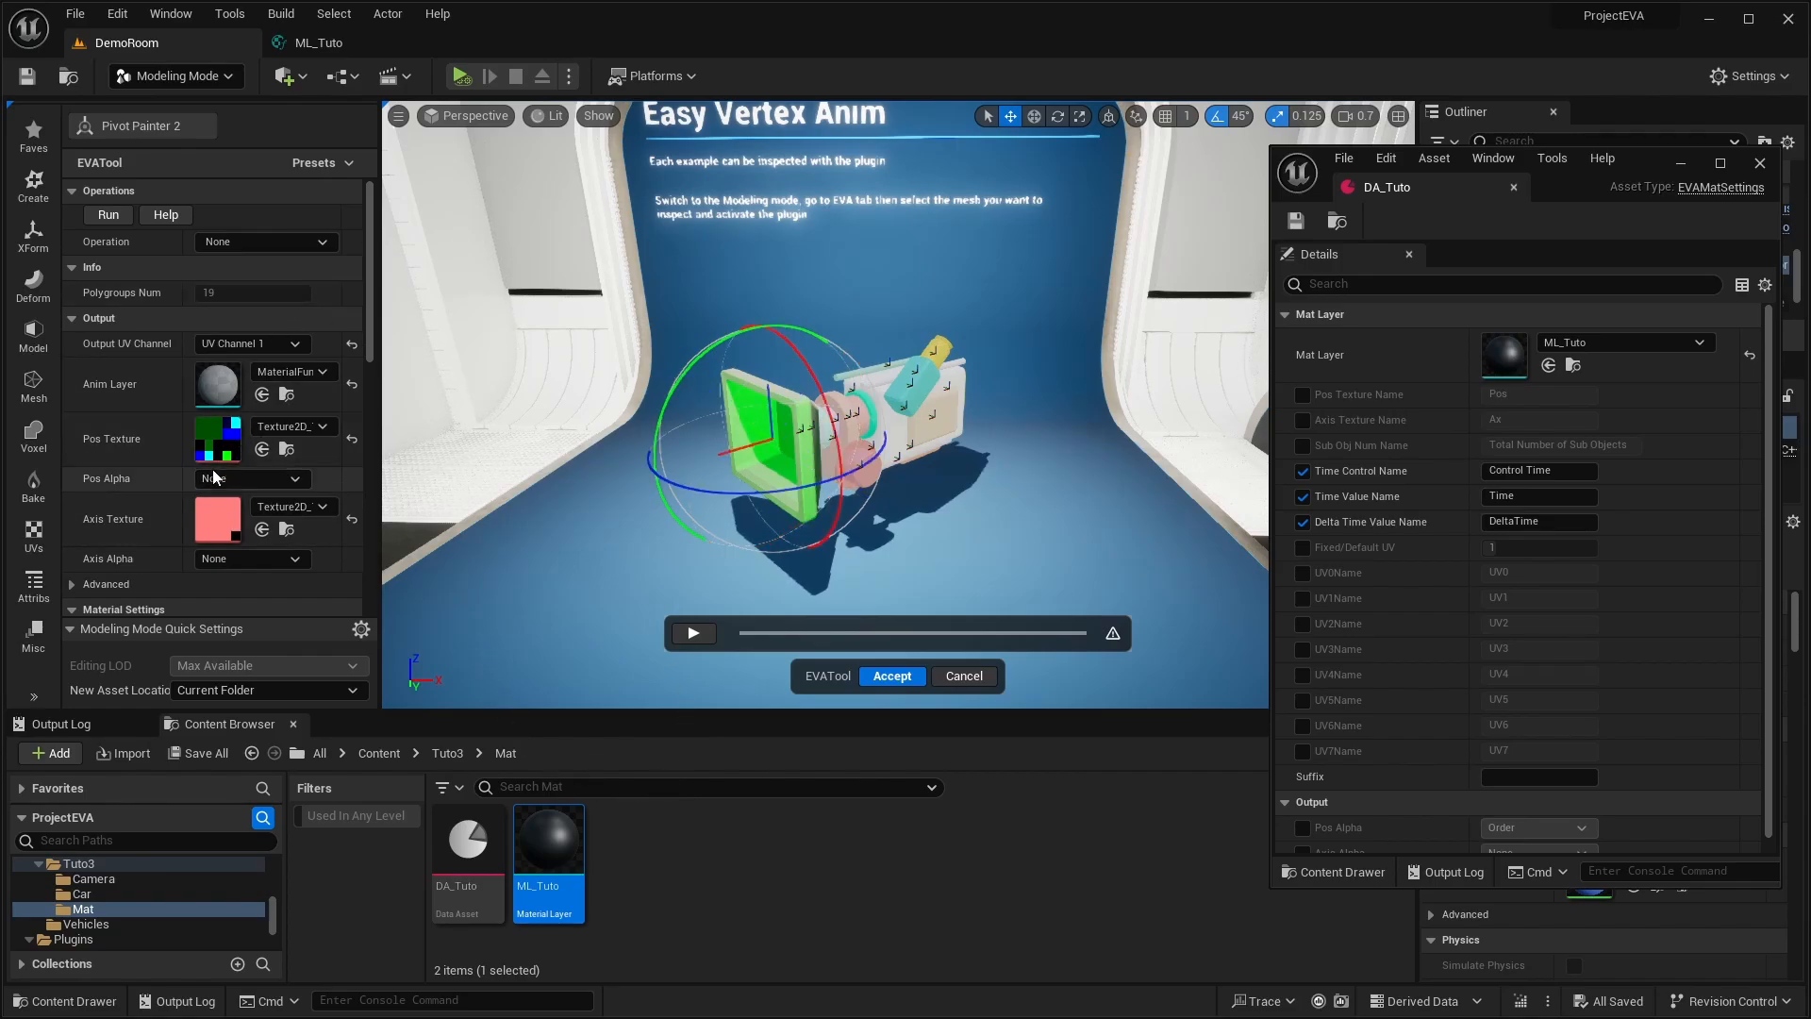
- Check the available Pos Alpha and Axis Alpha options in the EVA tool's output settings
left_click(288, 480)
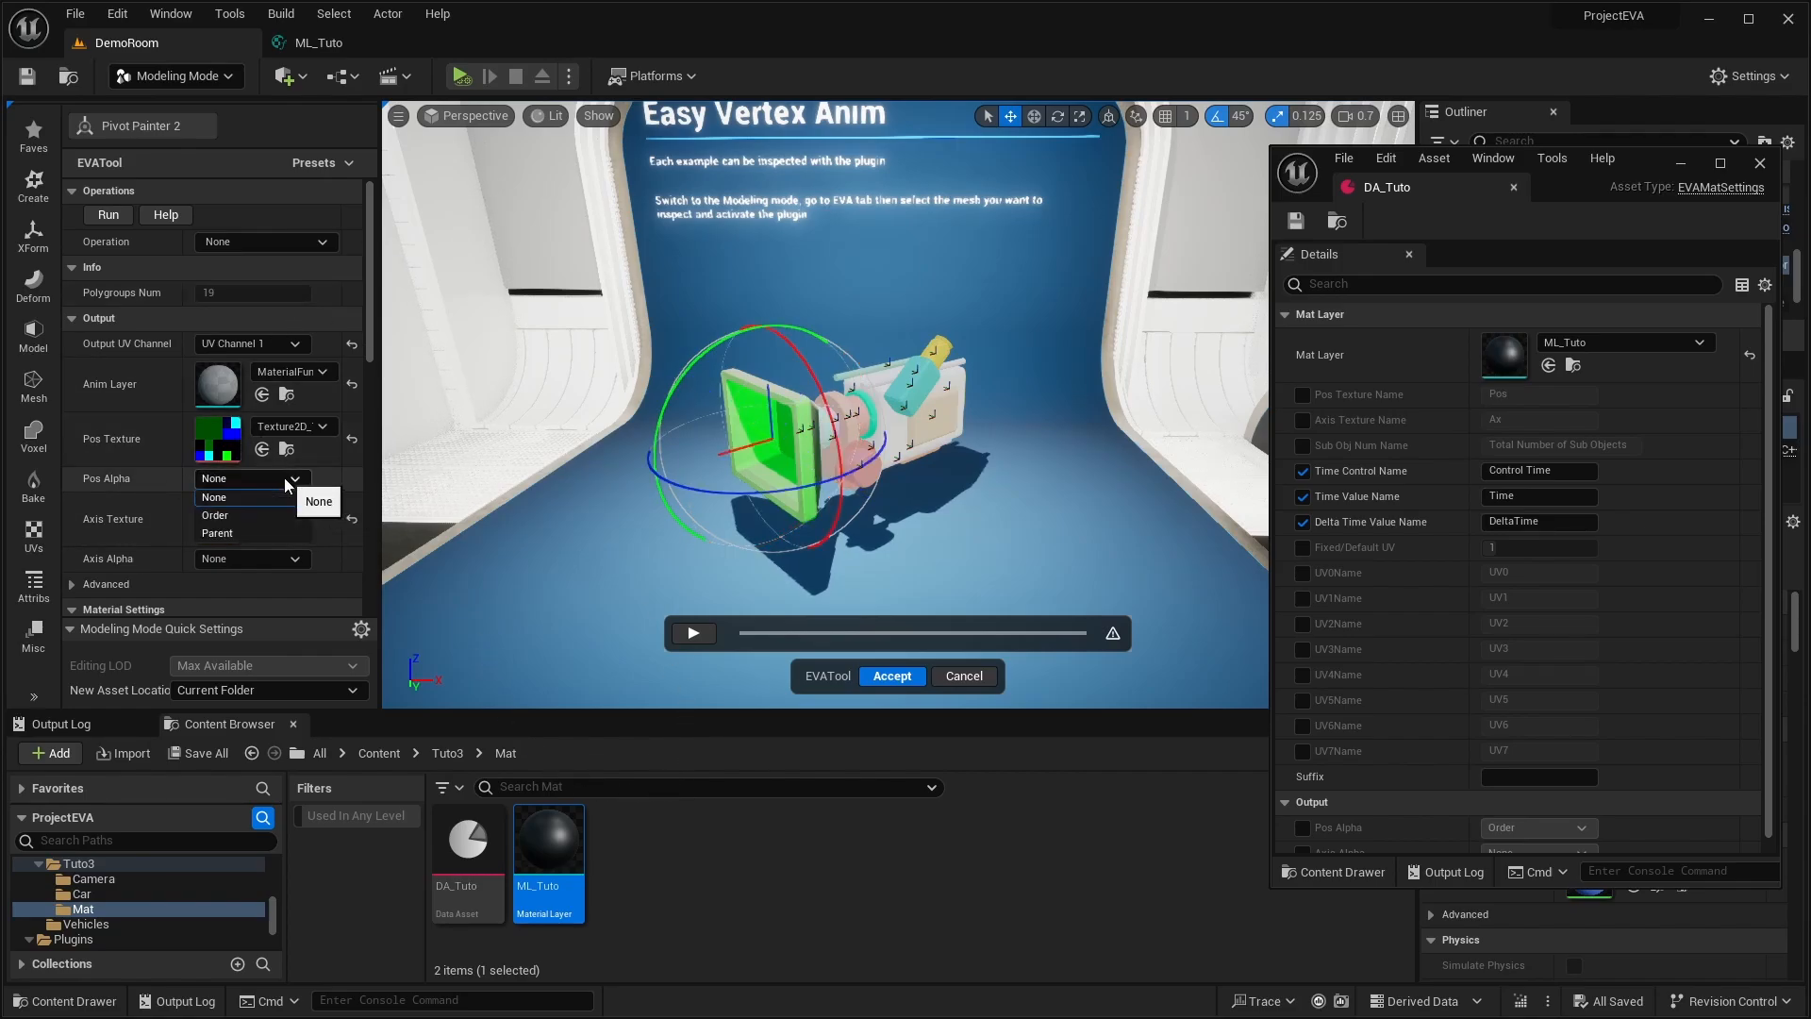
left_click(285, 479)
left_click(274, 564)
left_click(275, 564)
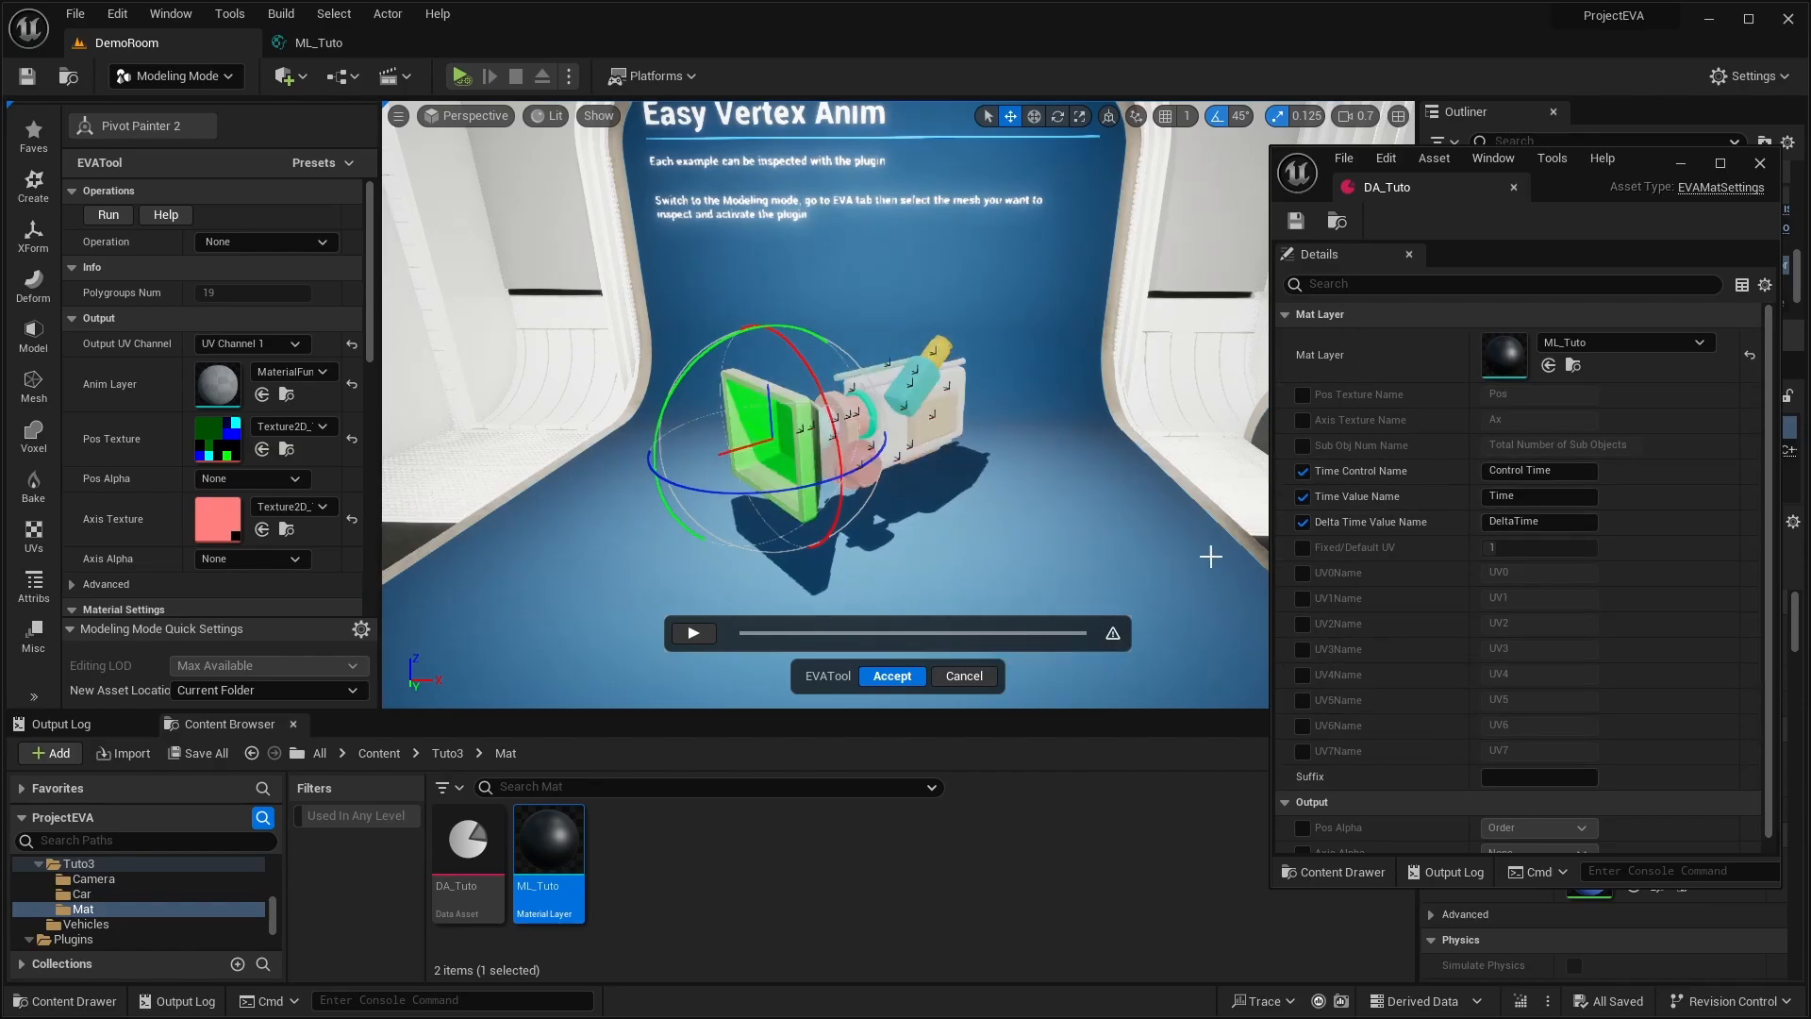
- Reopen ML_Tuto, detach its material editor into a floating window over the level editor and make that window taller
mouse_move(457, 848)
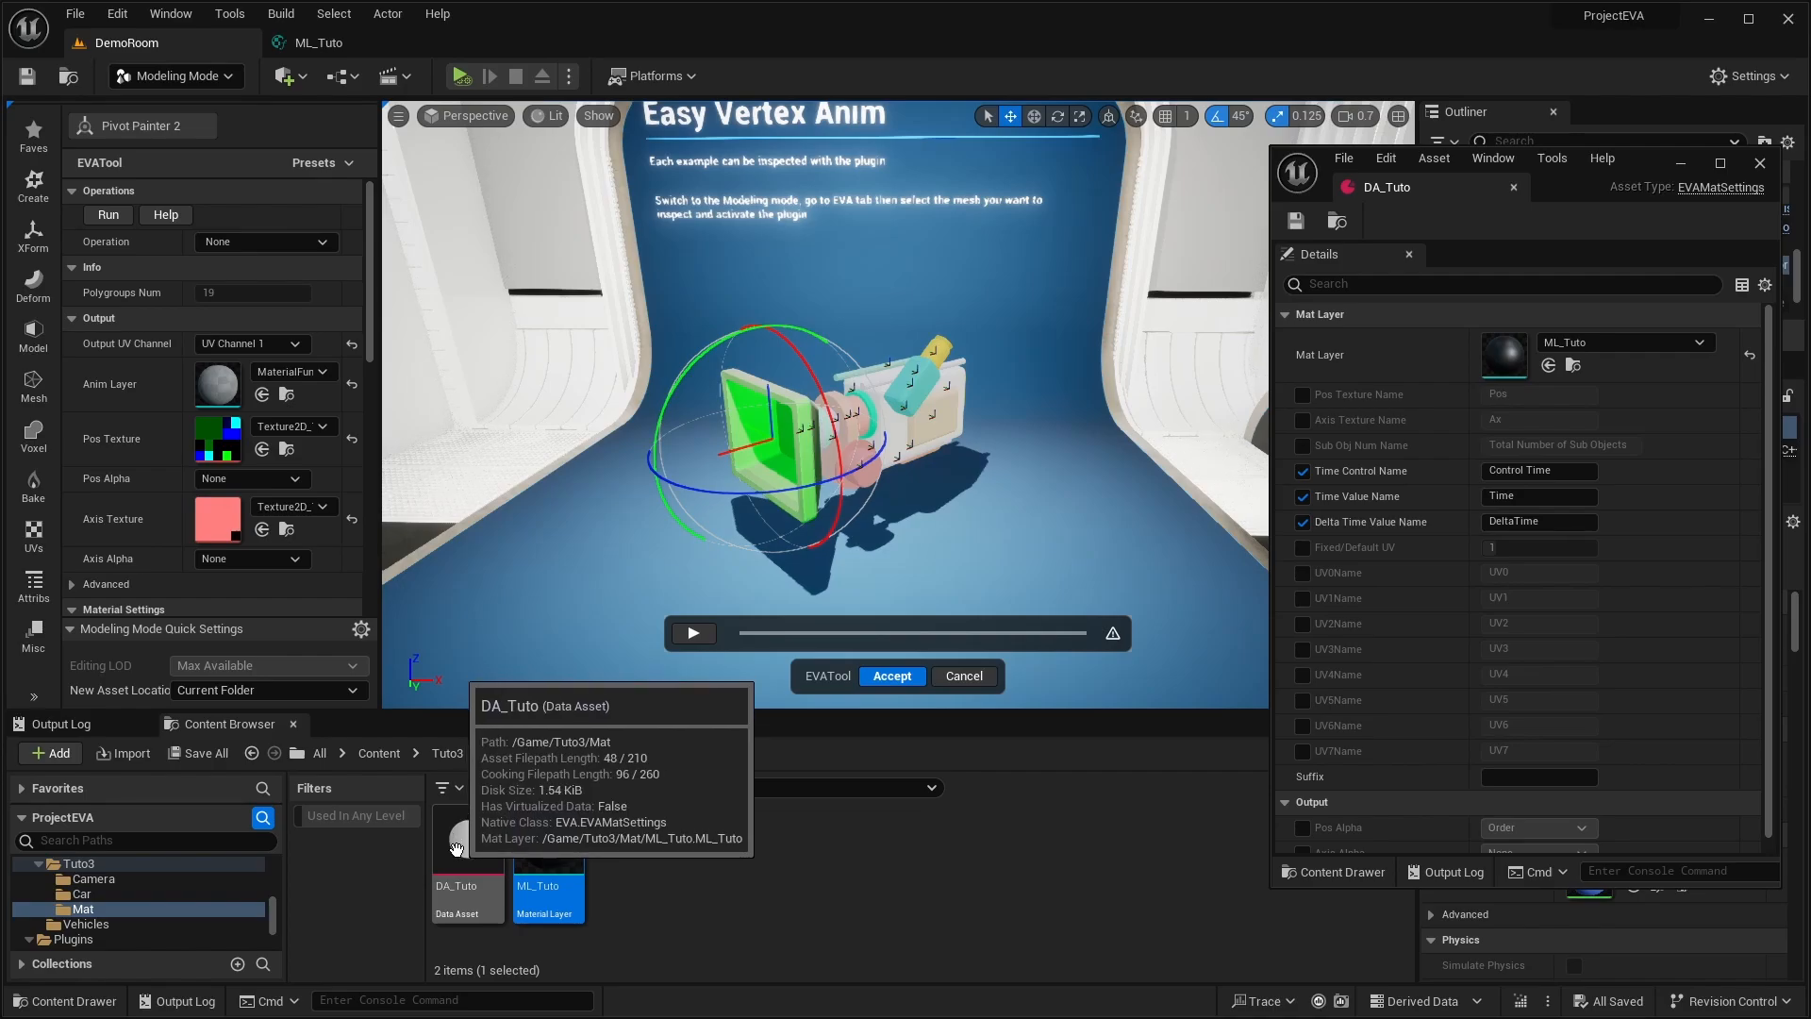
double_click(545, 846)
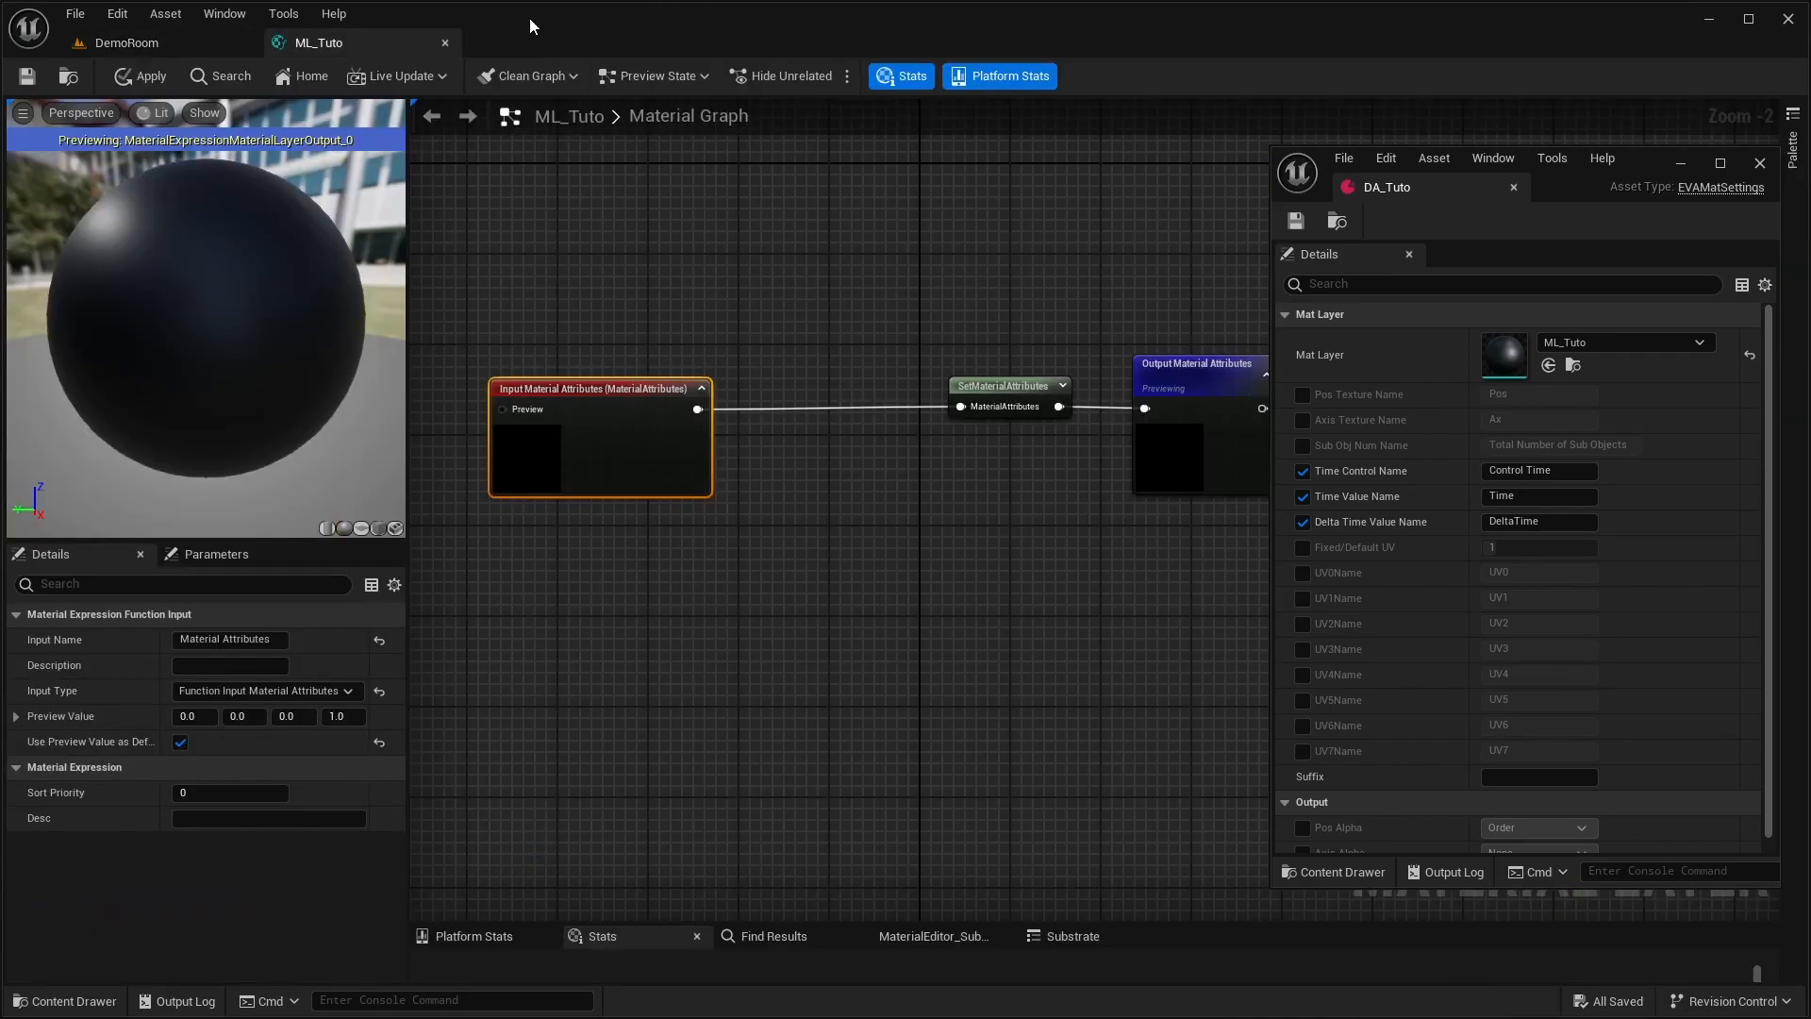
left_click_drag(354, 38, 604, 253)
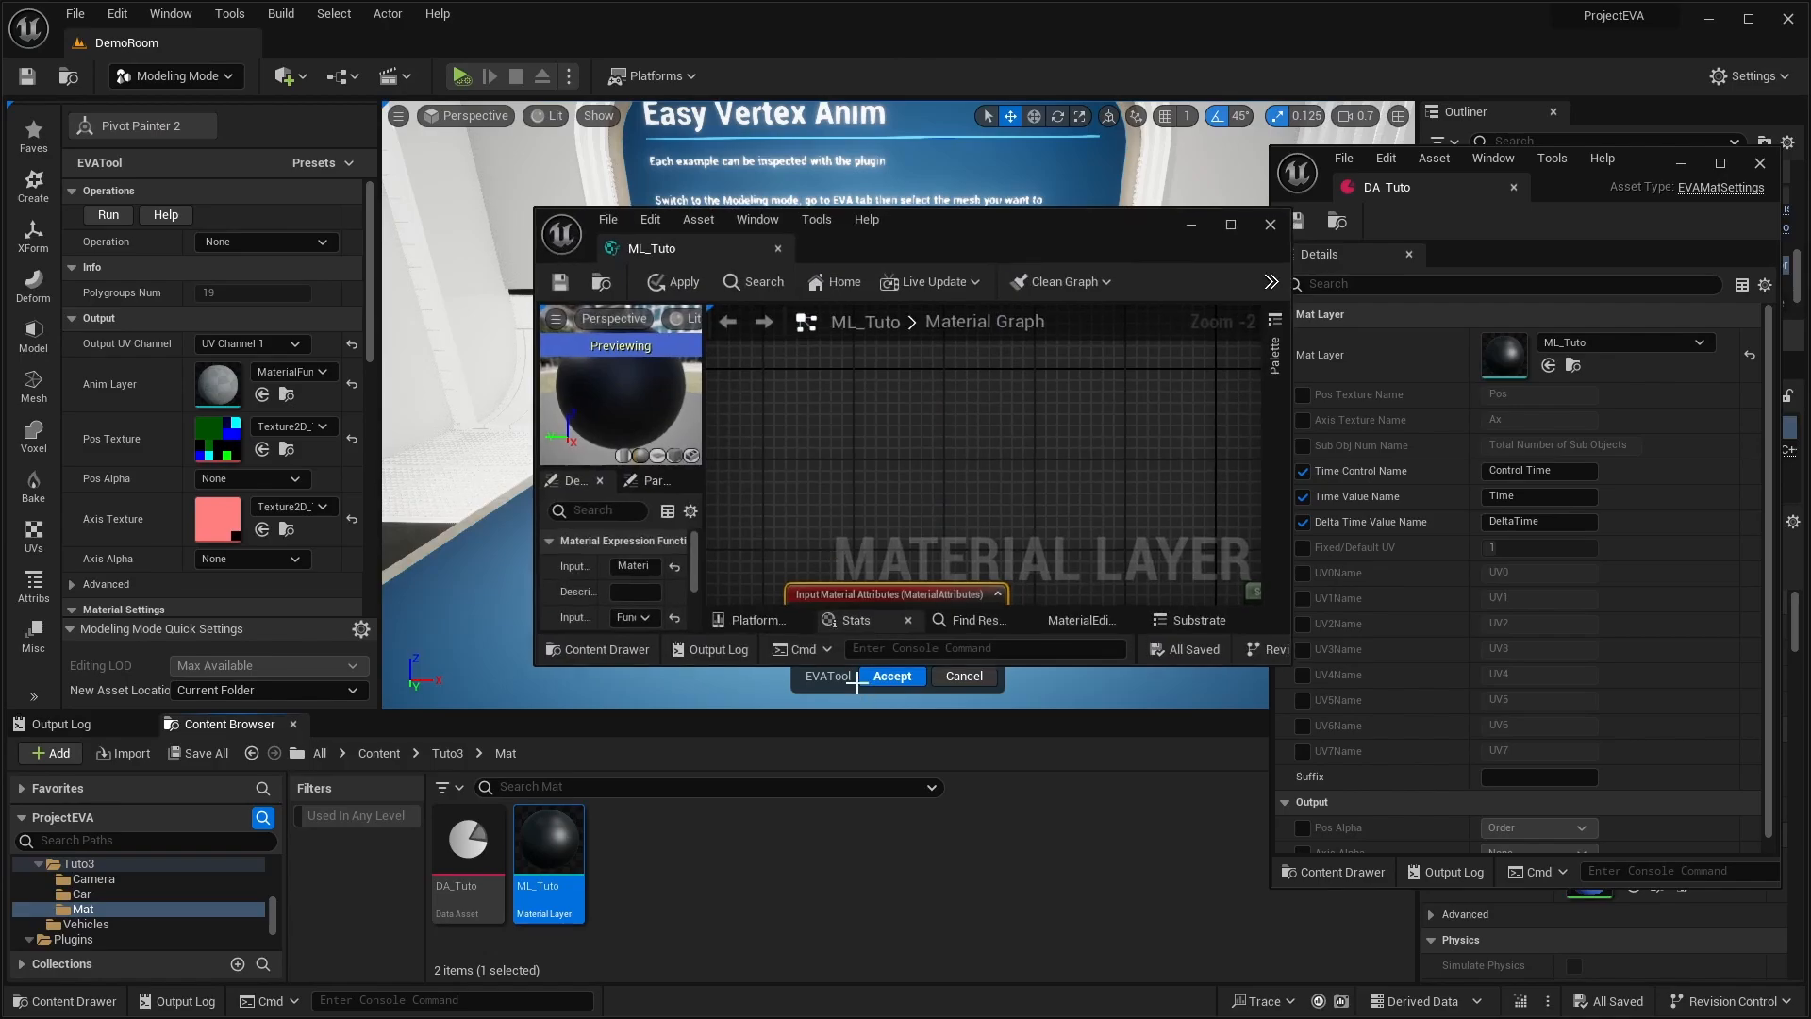
left_click_drag(720, 665, 719, 857)
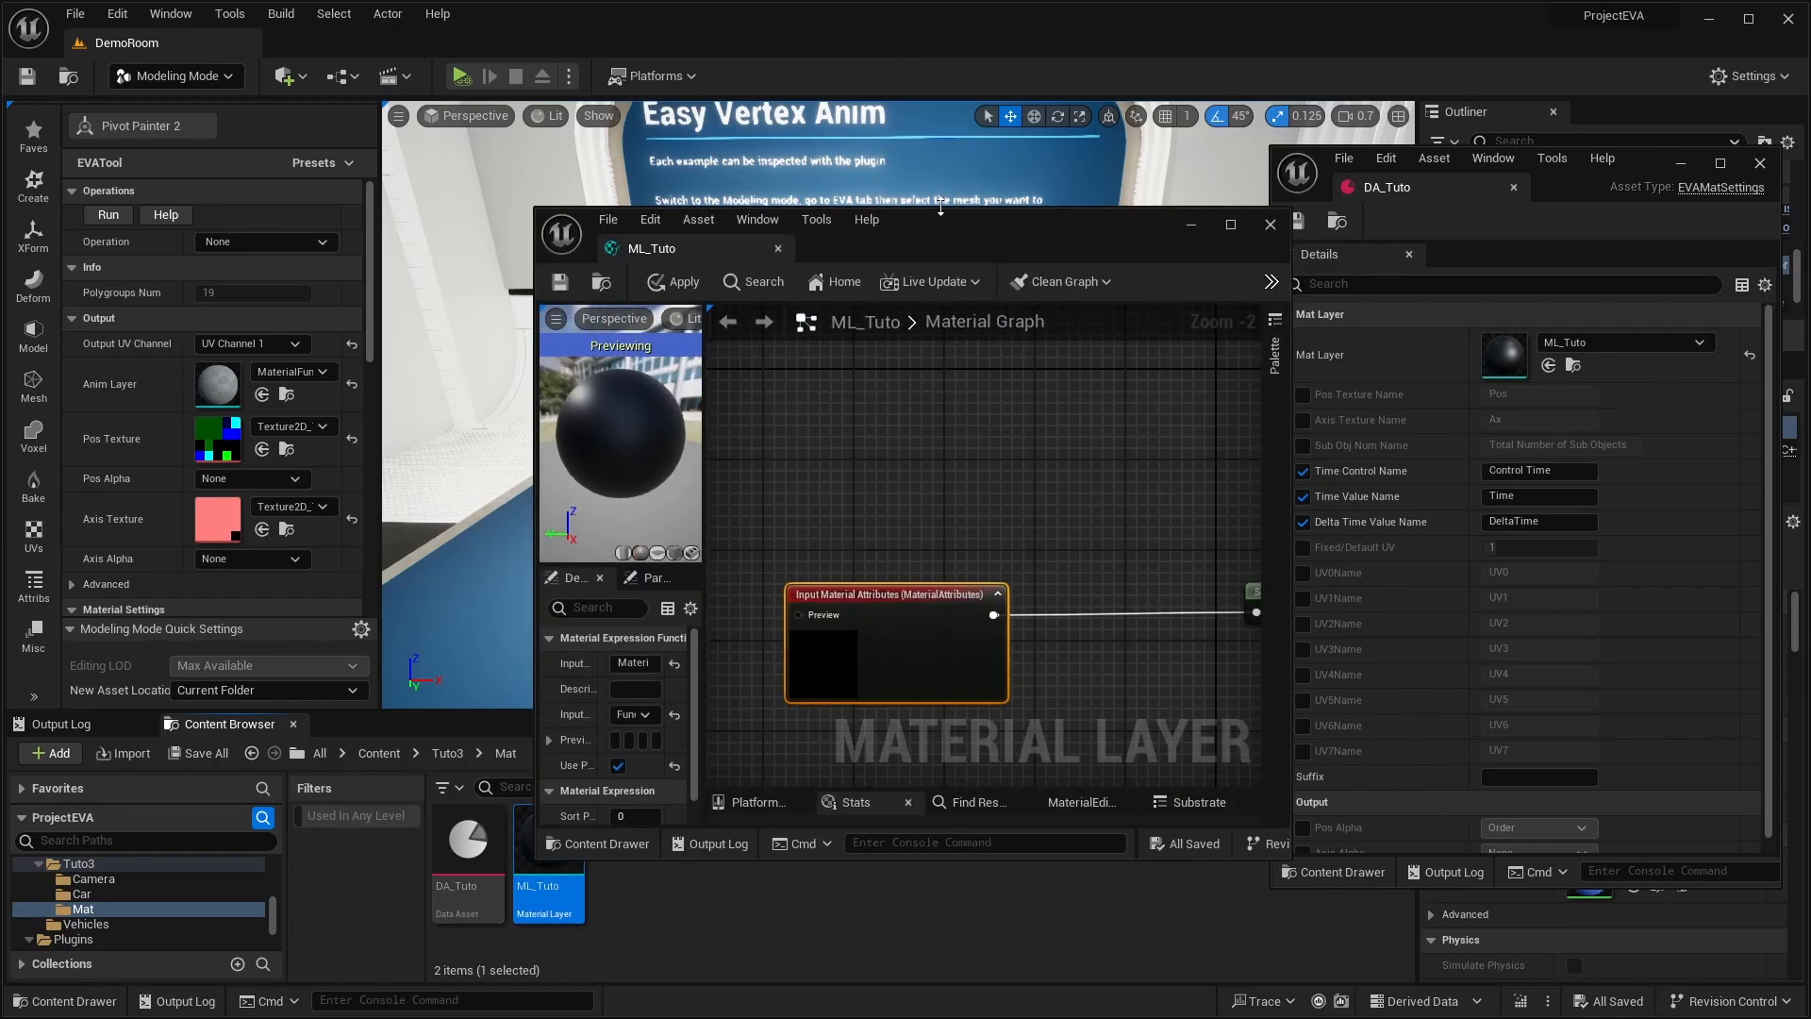
left_click_drag(940, 207, 941, 92)
right_click_drag(1046, 574, 995, 404)
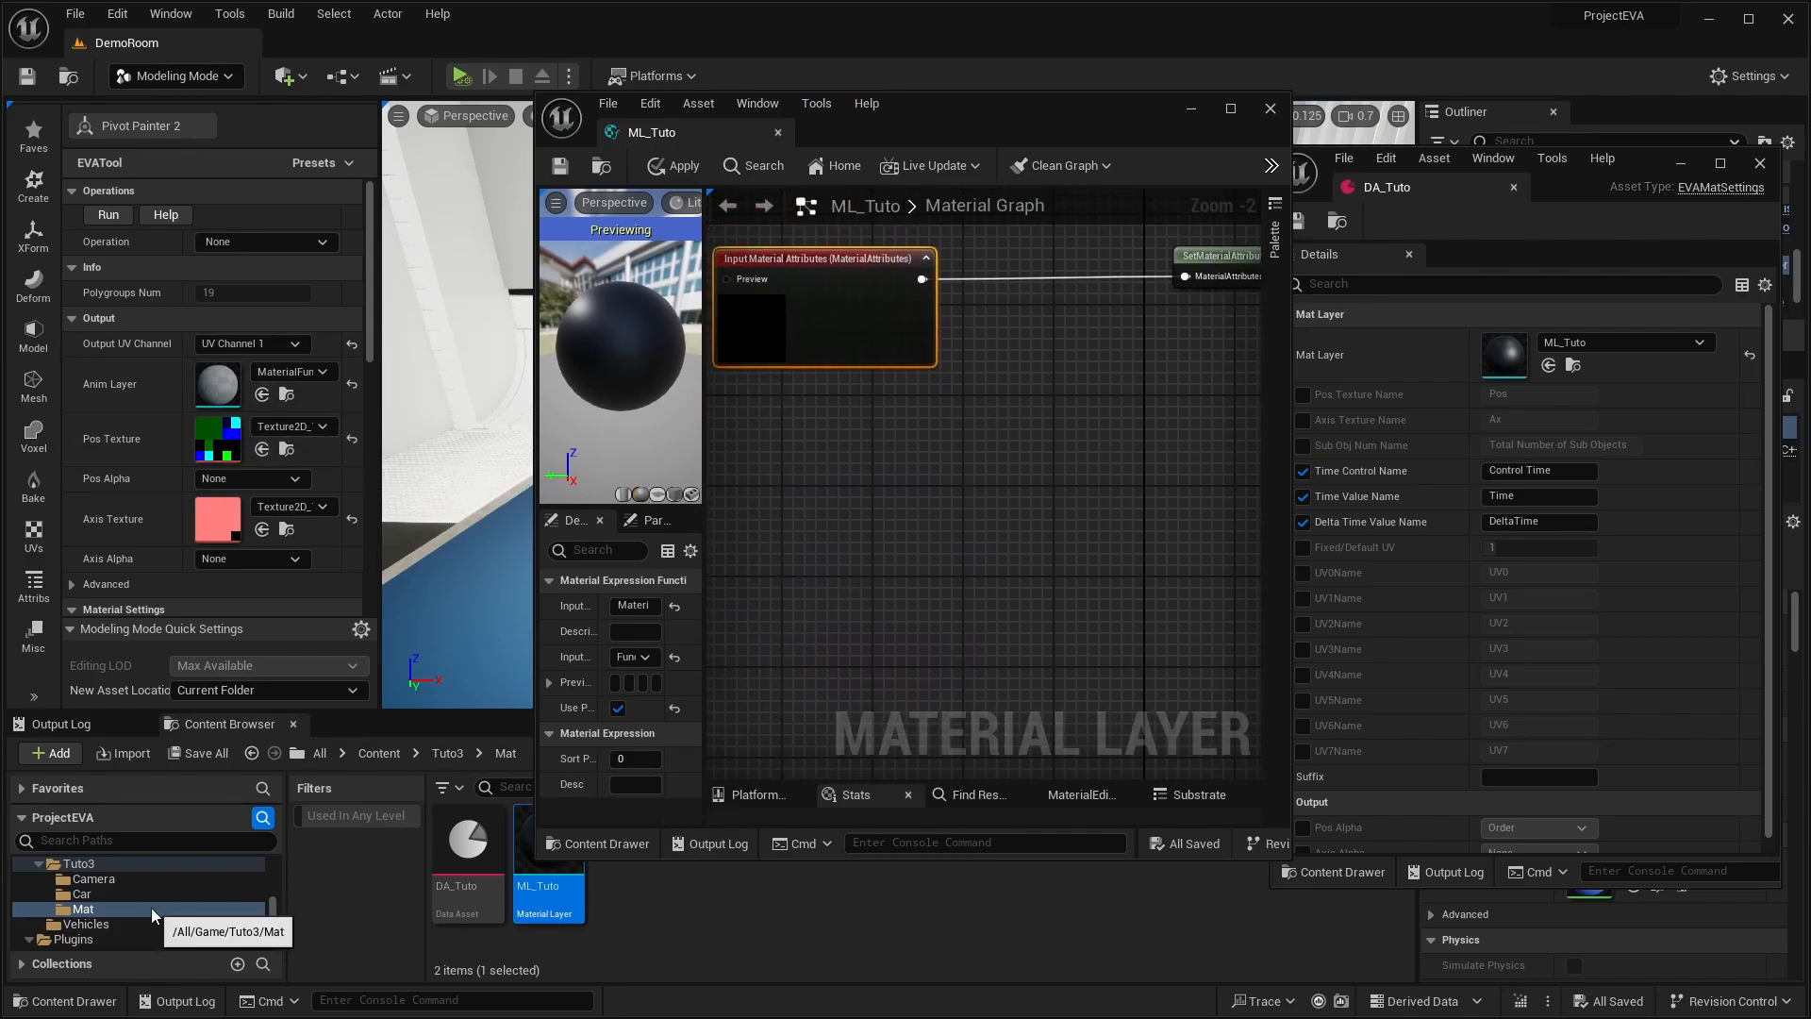
- Browse to the EVA plugin's Runtime/Textures folder, enlarge the content browser and move the ML_Tuto window aside to expose its textures
scroll(142, 908, "down", 3)
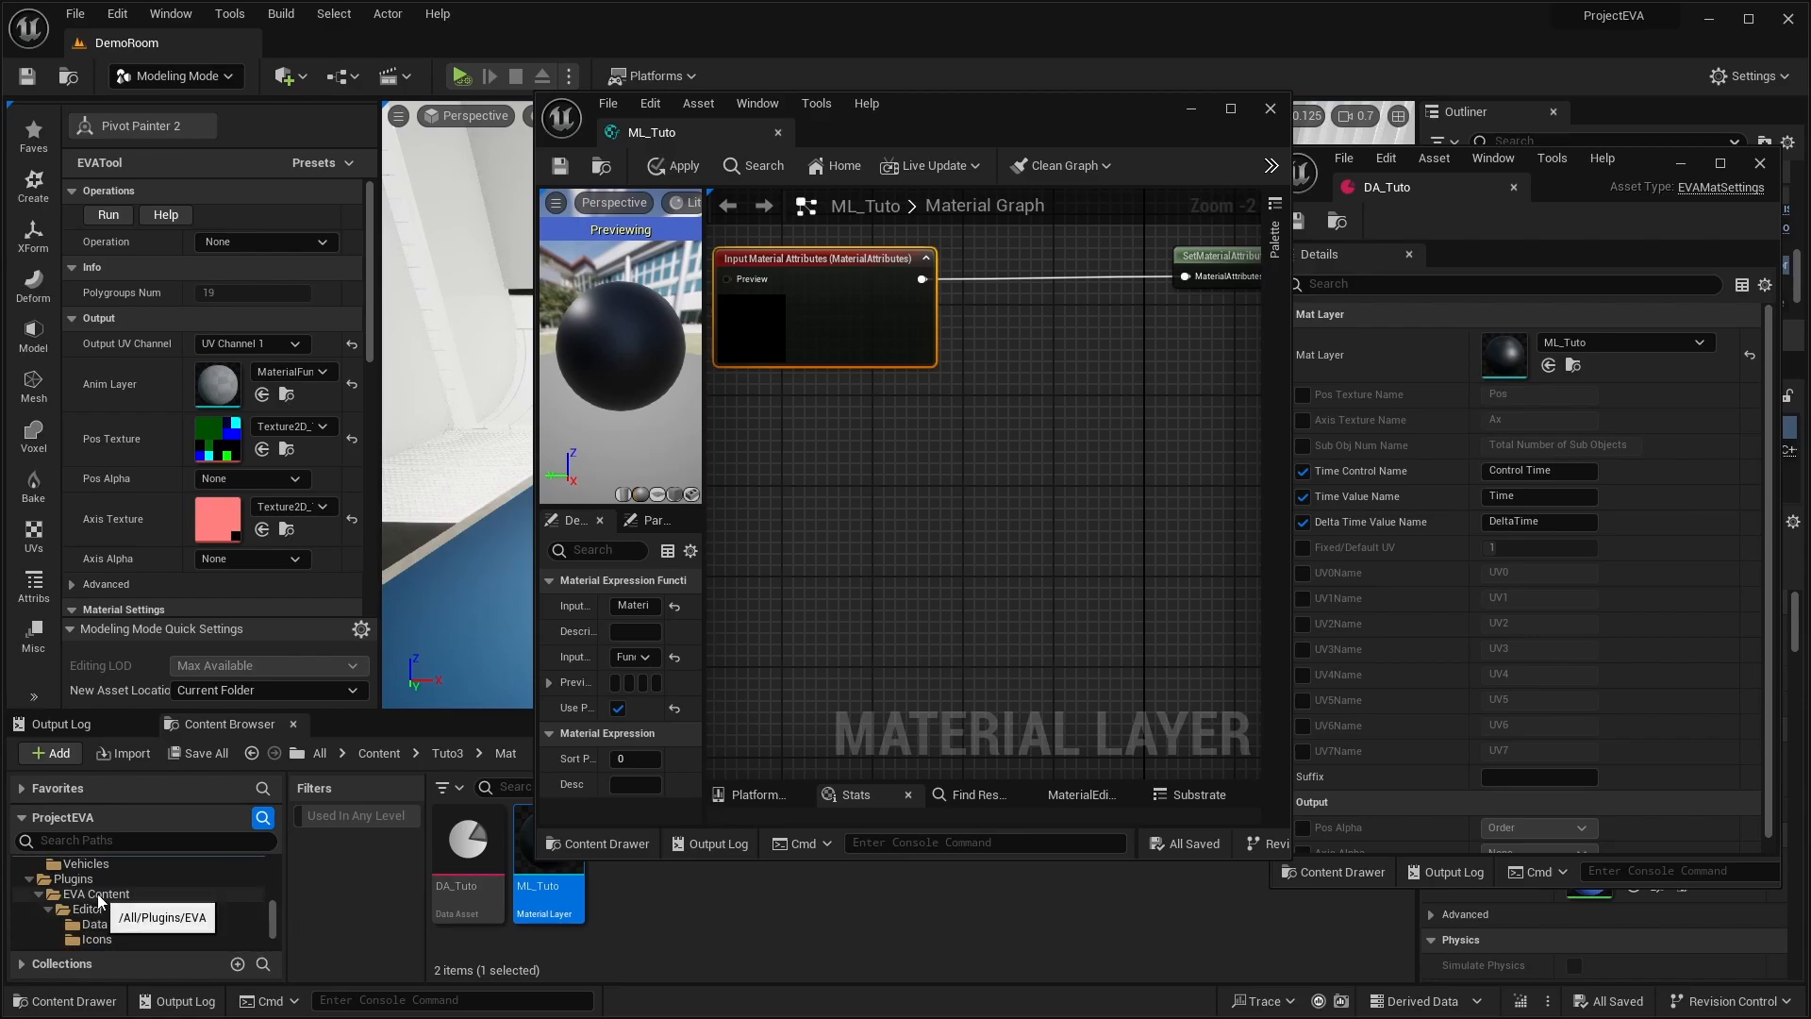
left_click(127, 893)
scroll(175, 911, "down", 2)
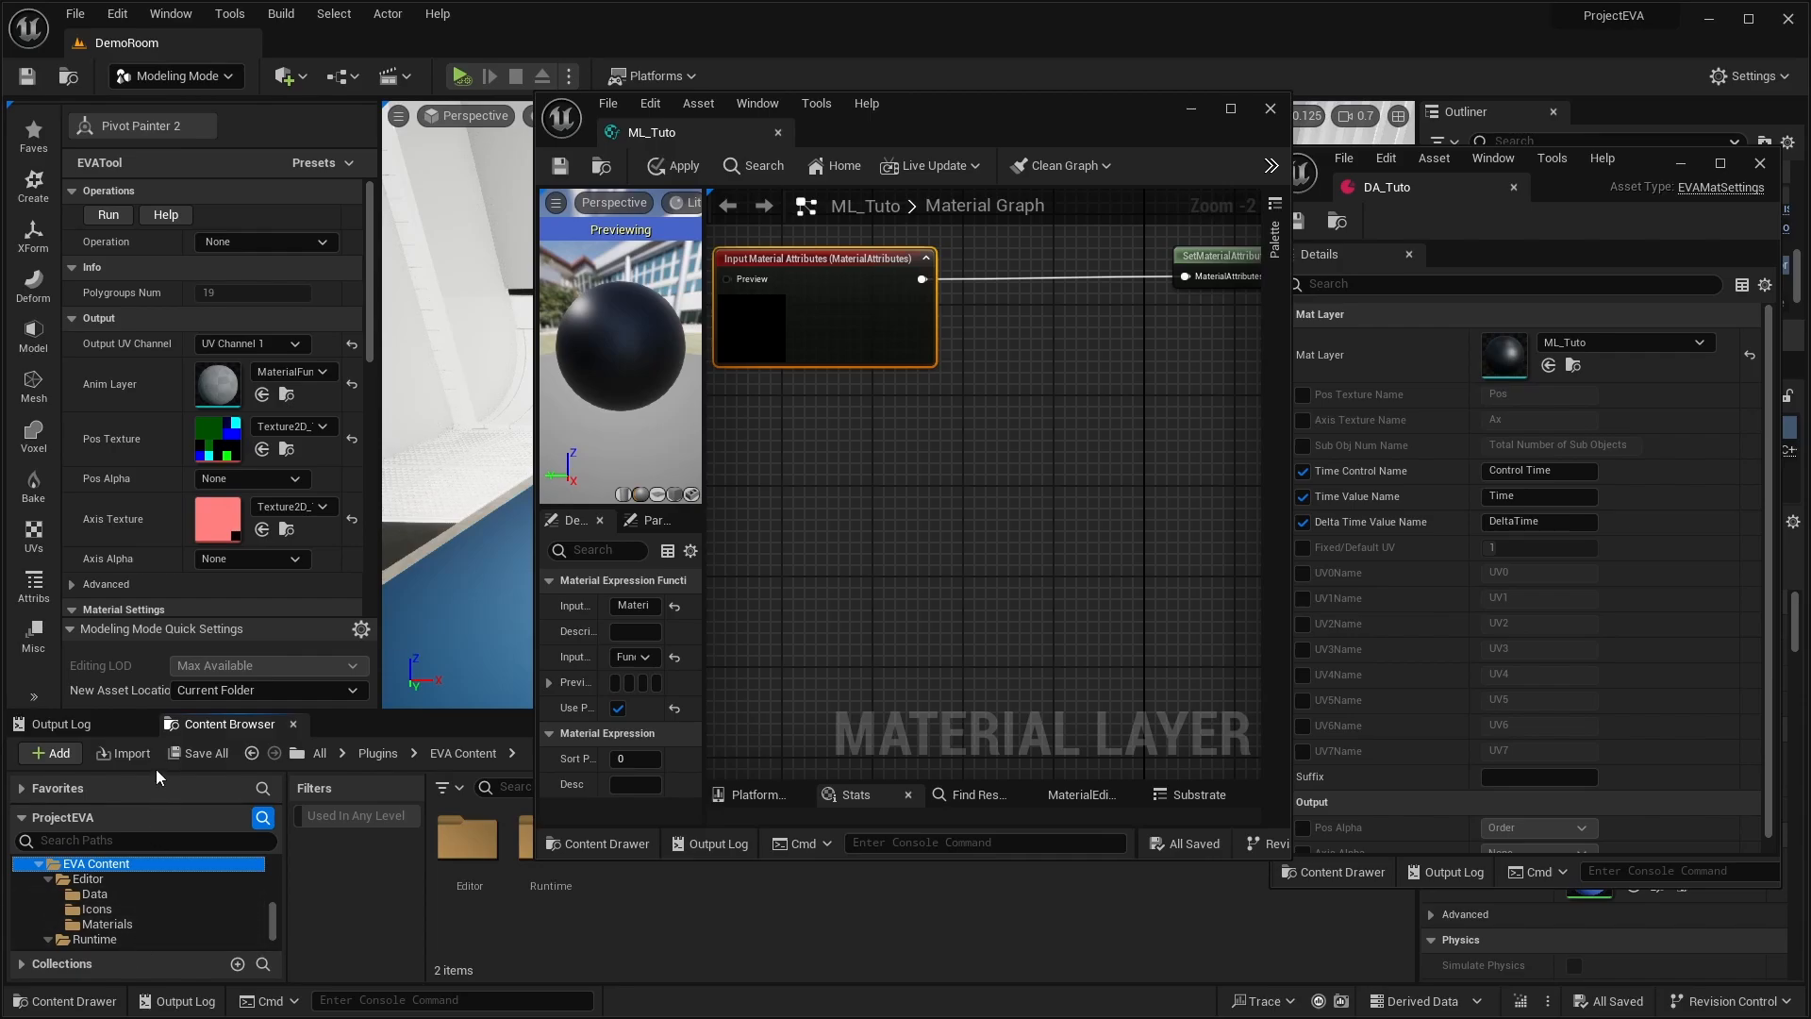
left_click_drag(157, 707, 157, 638)
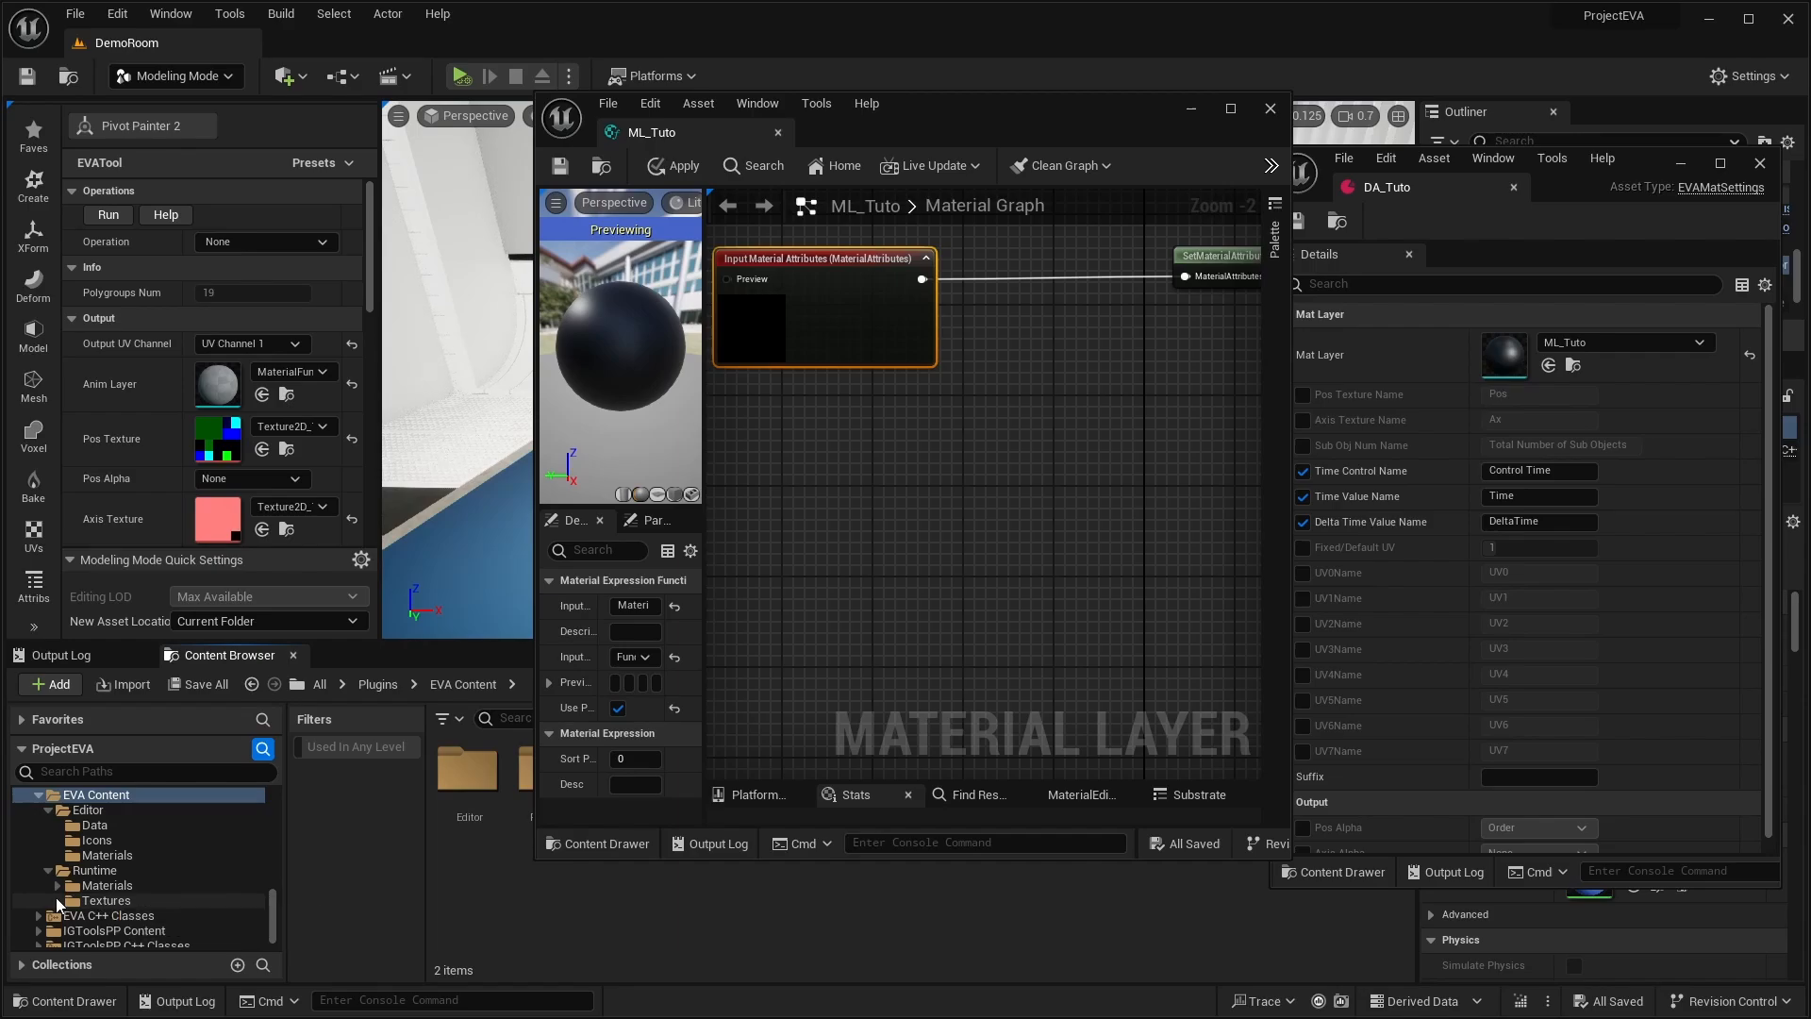
left_click(104, 898)
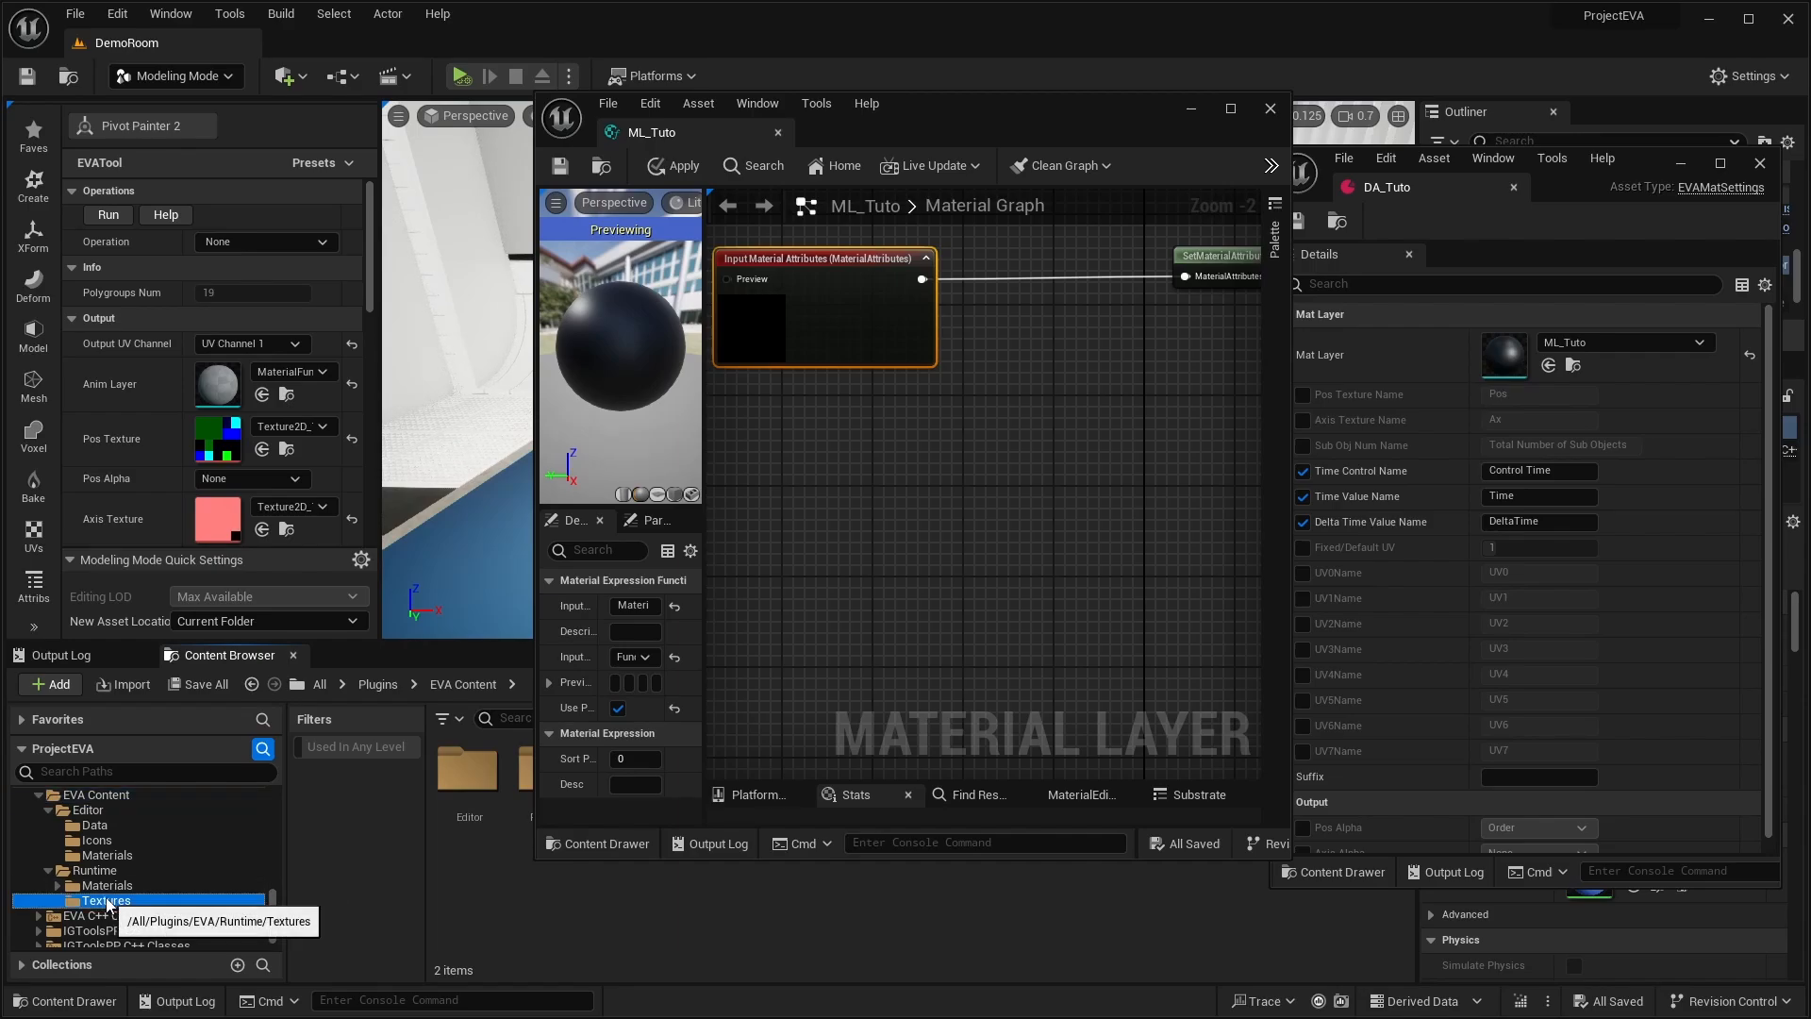
left_click_drag(964, 119, 1079, 122)
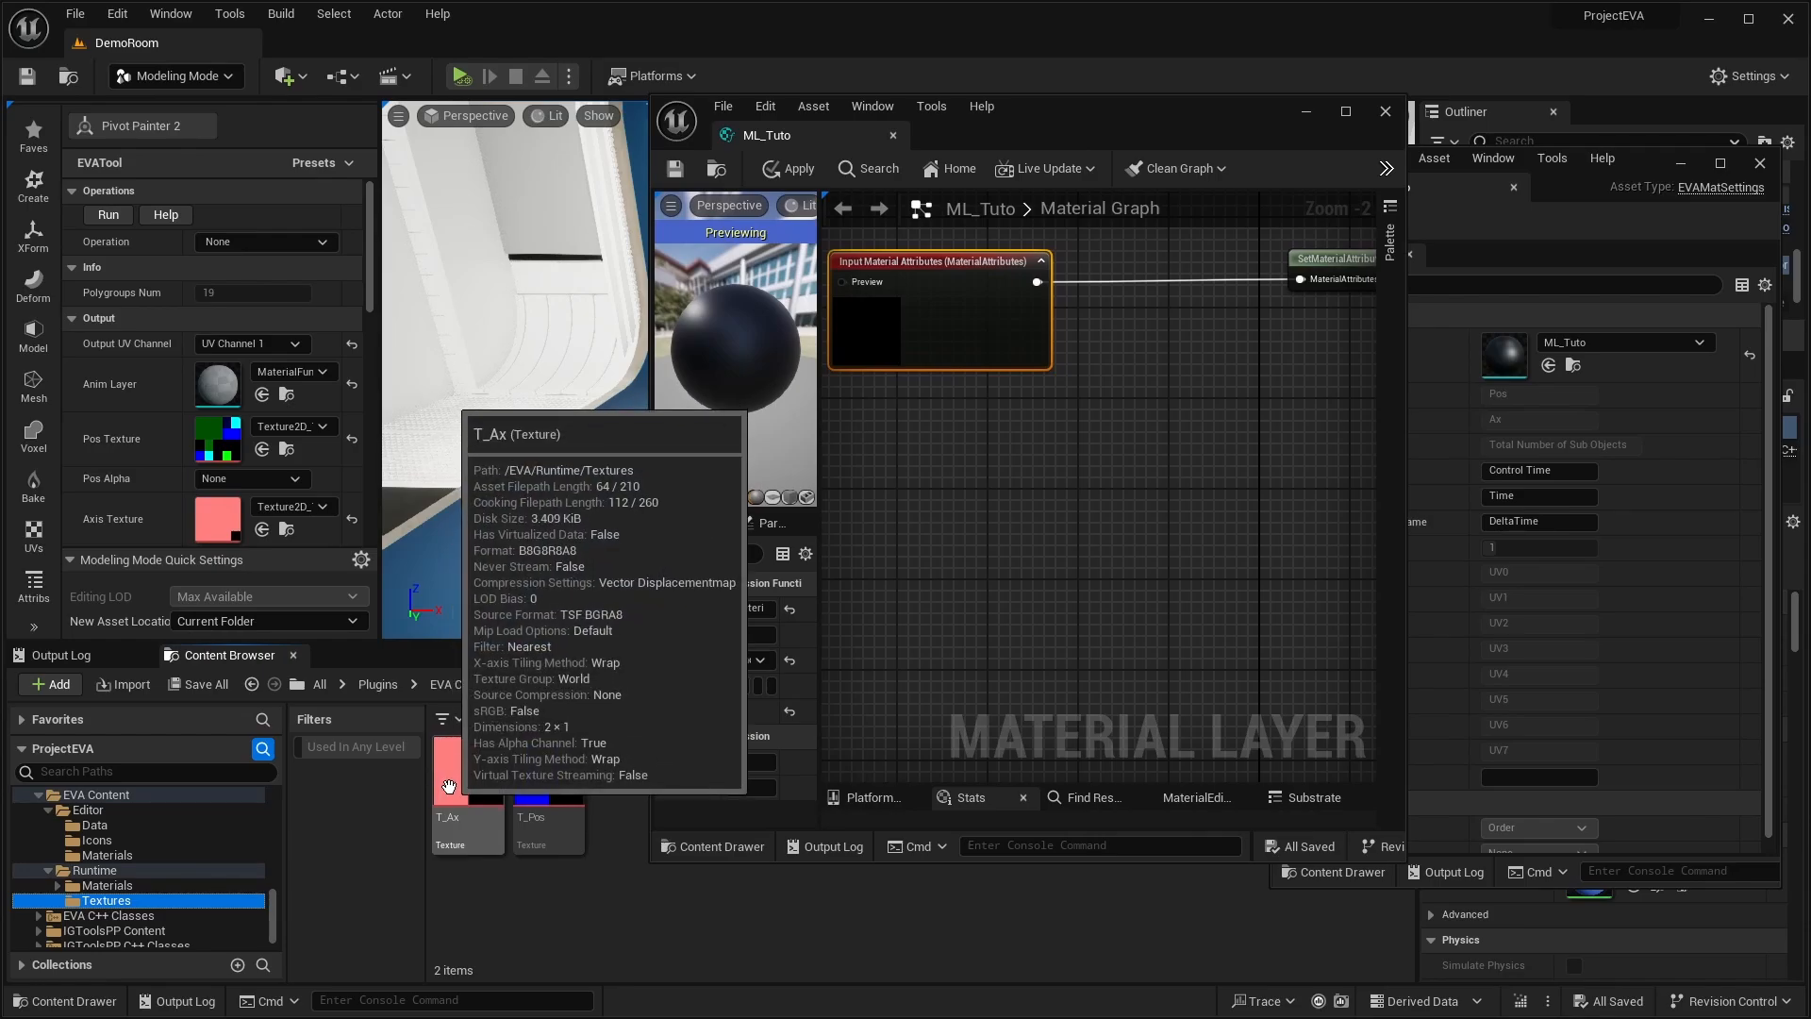
- Add the T_Pos and T_Ax textures to the ML_Tuto graph as texture samples, with T_Pos stacked directly above T_Ax
mouse_move(523, 795)
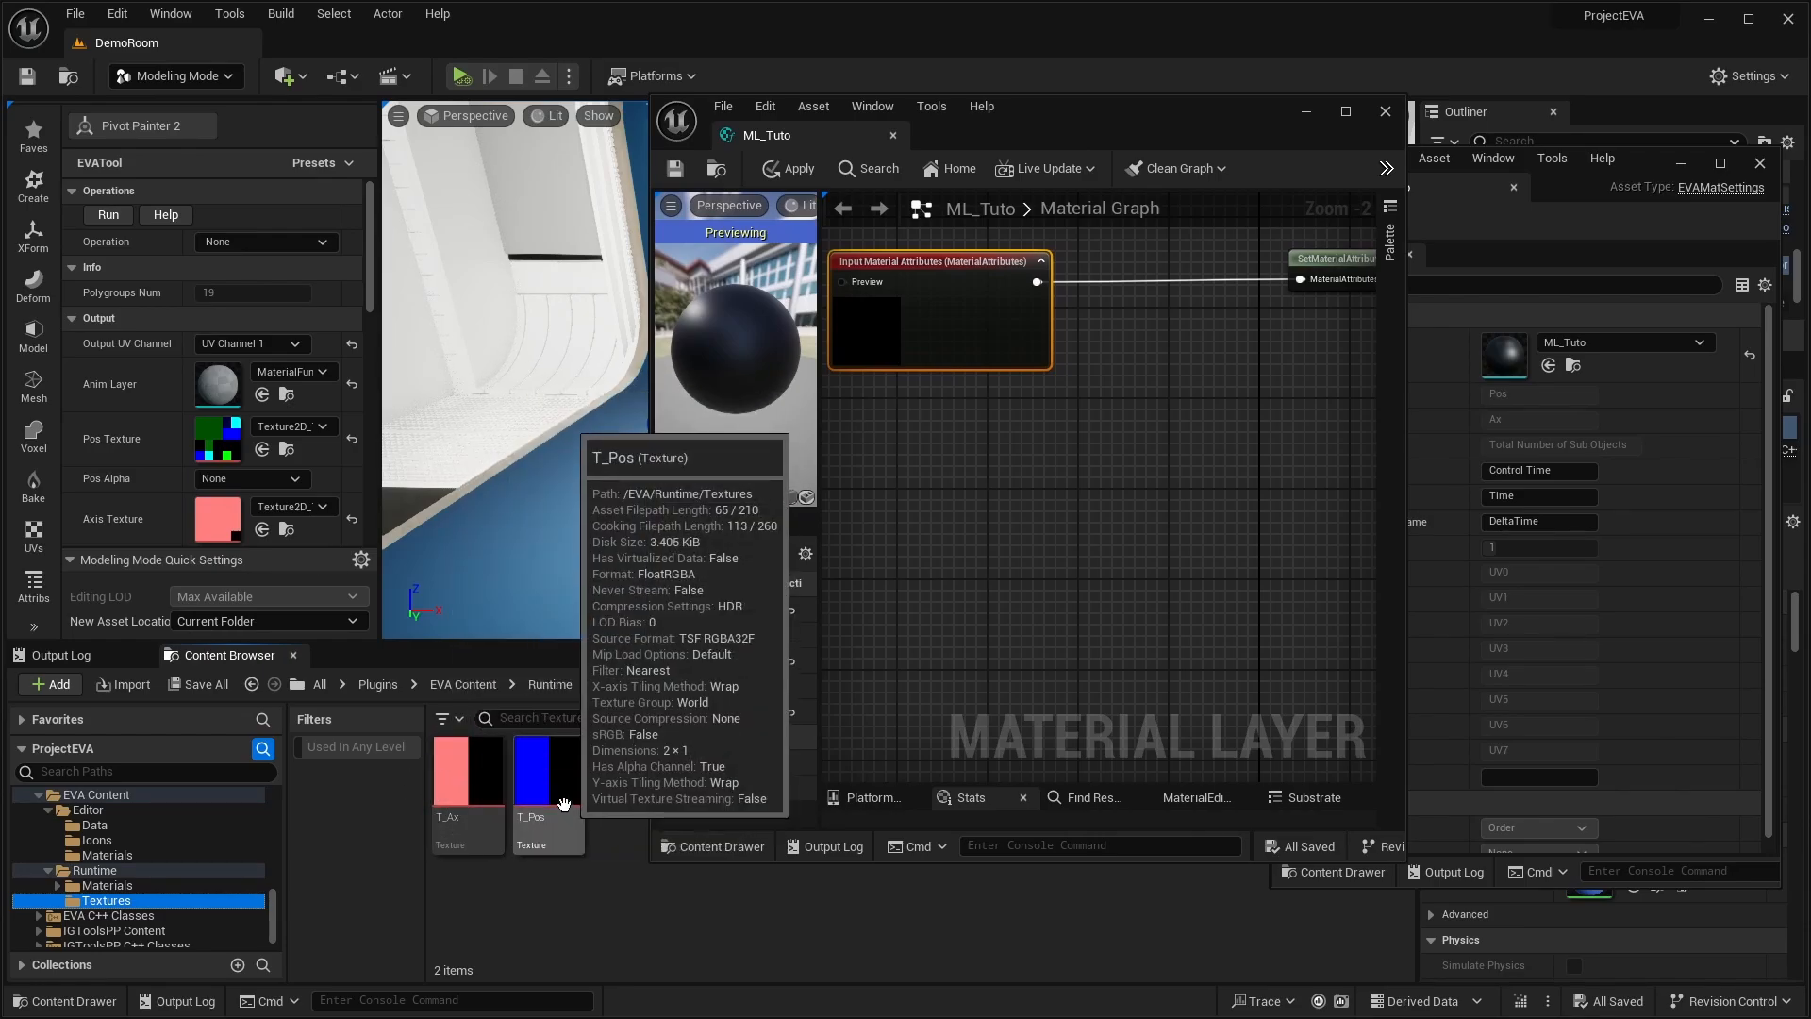
mouse_move(461, 789)
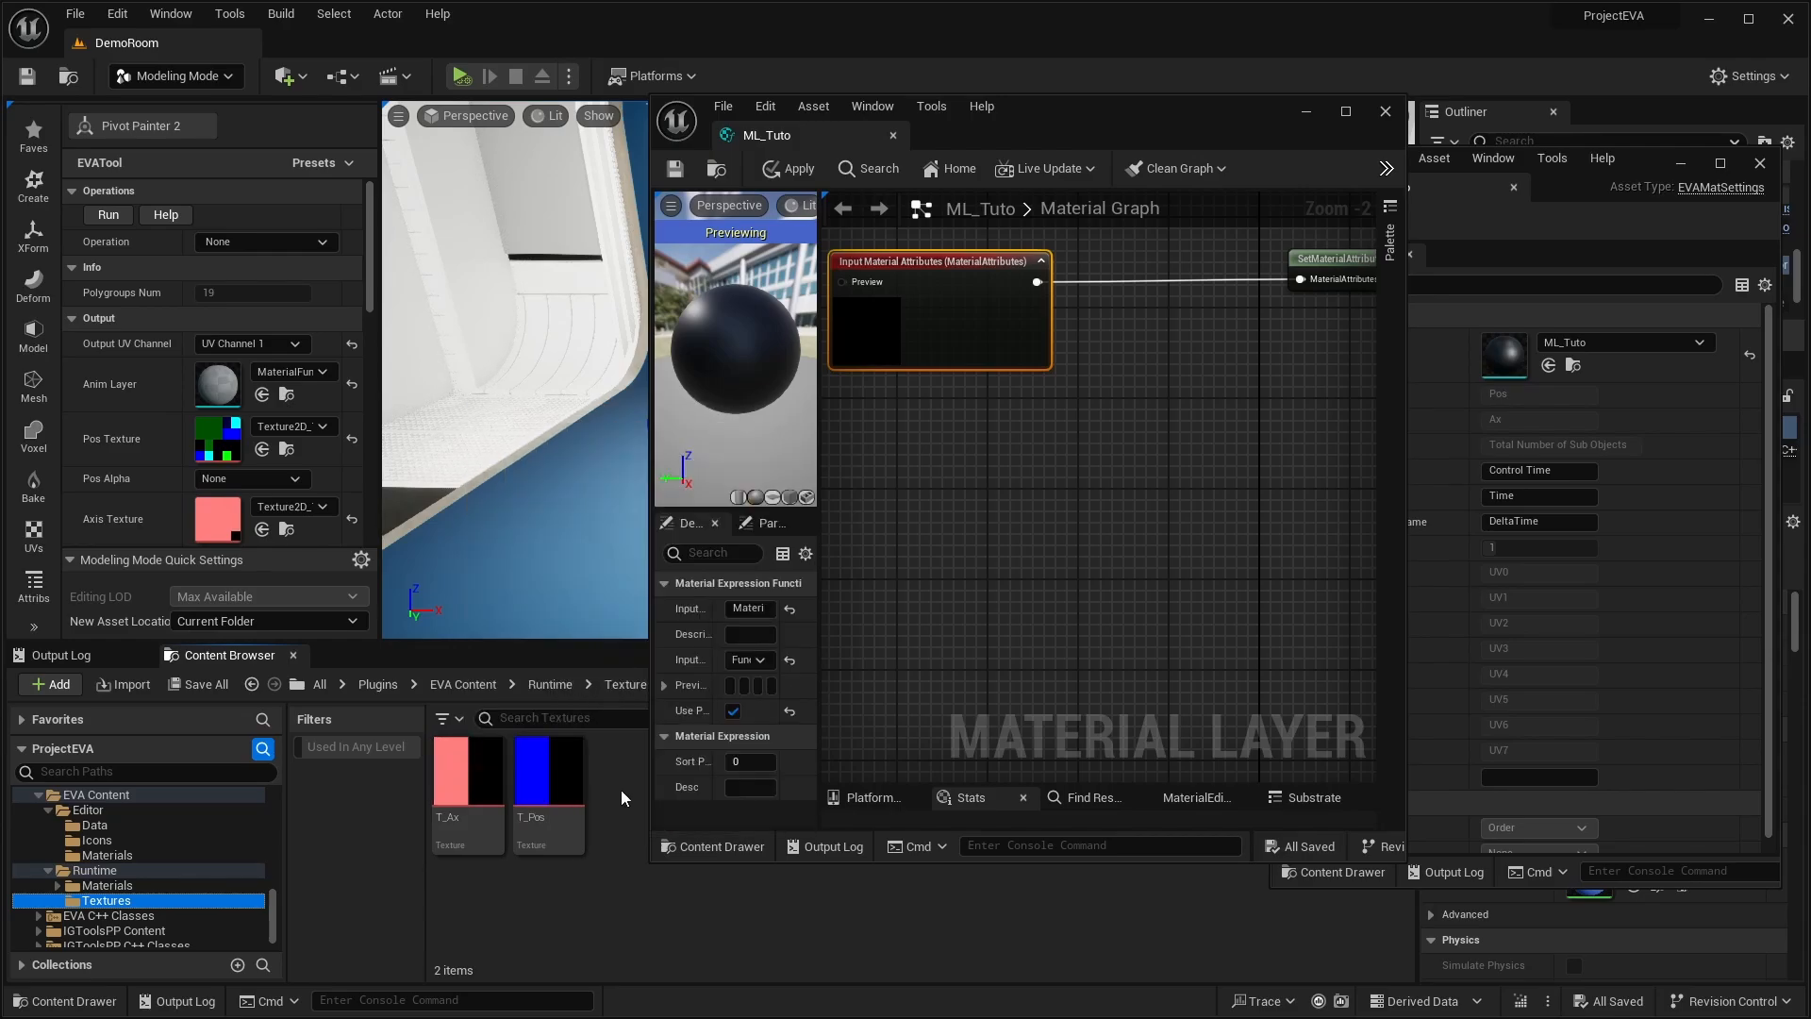
left_click_drag(547, 788, 913, 464)
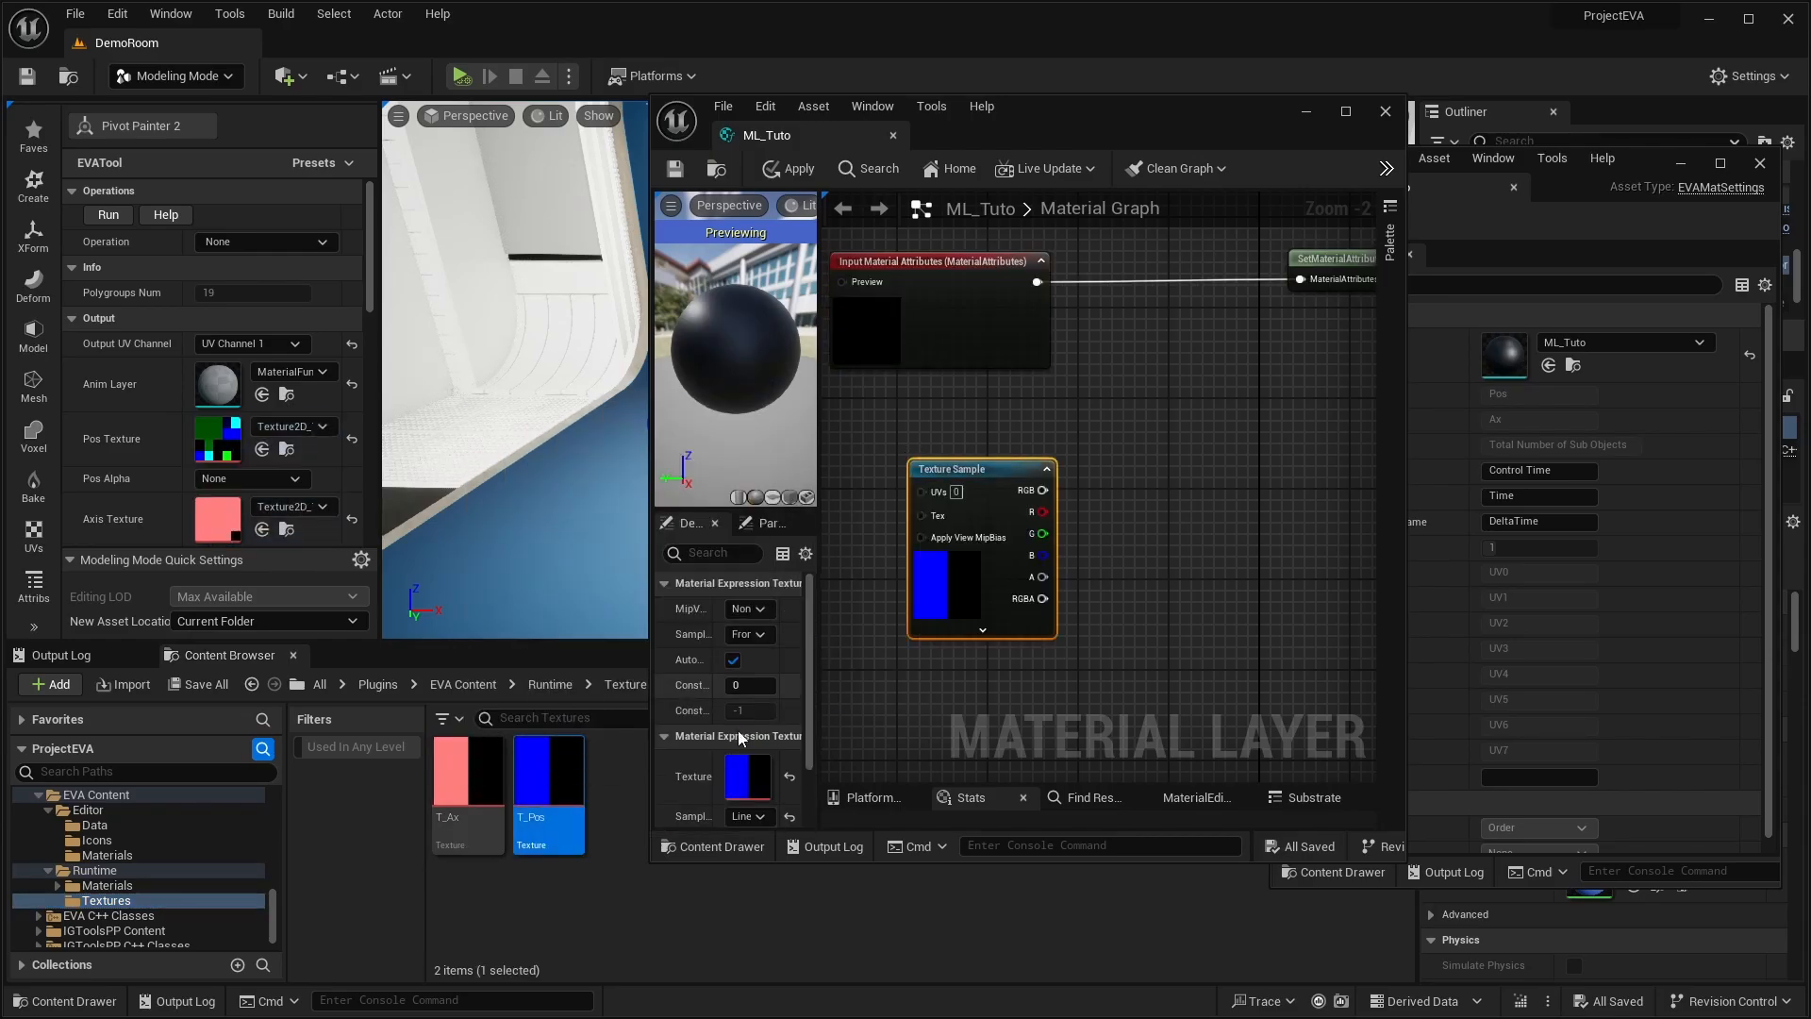
left_click_drag(462, 783, 941, 698)
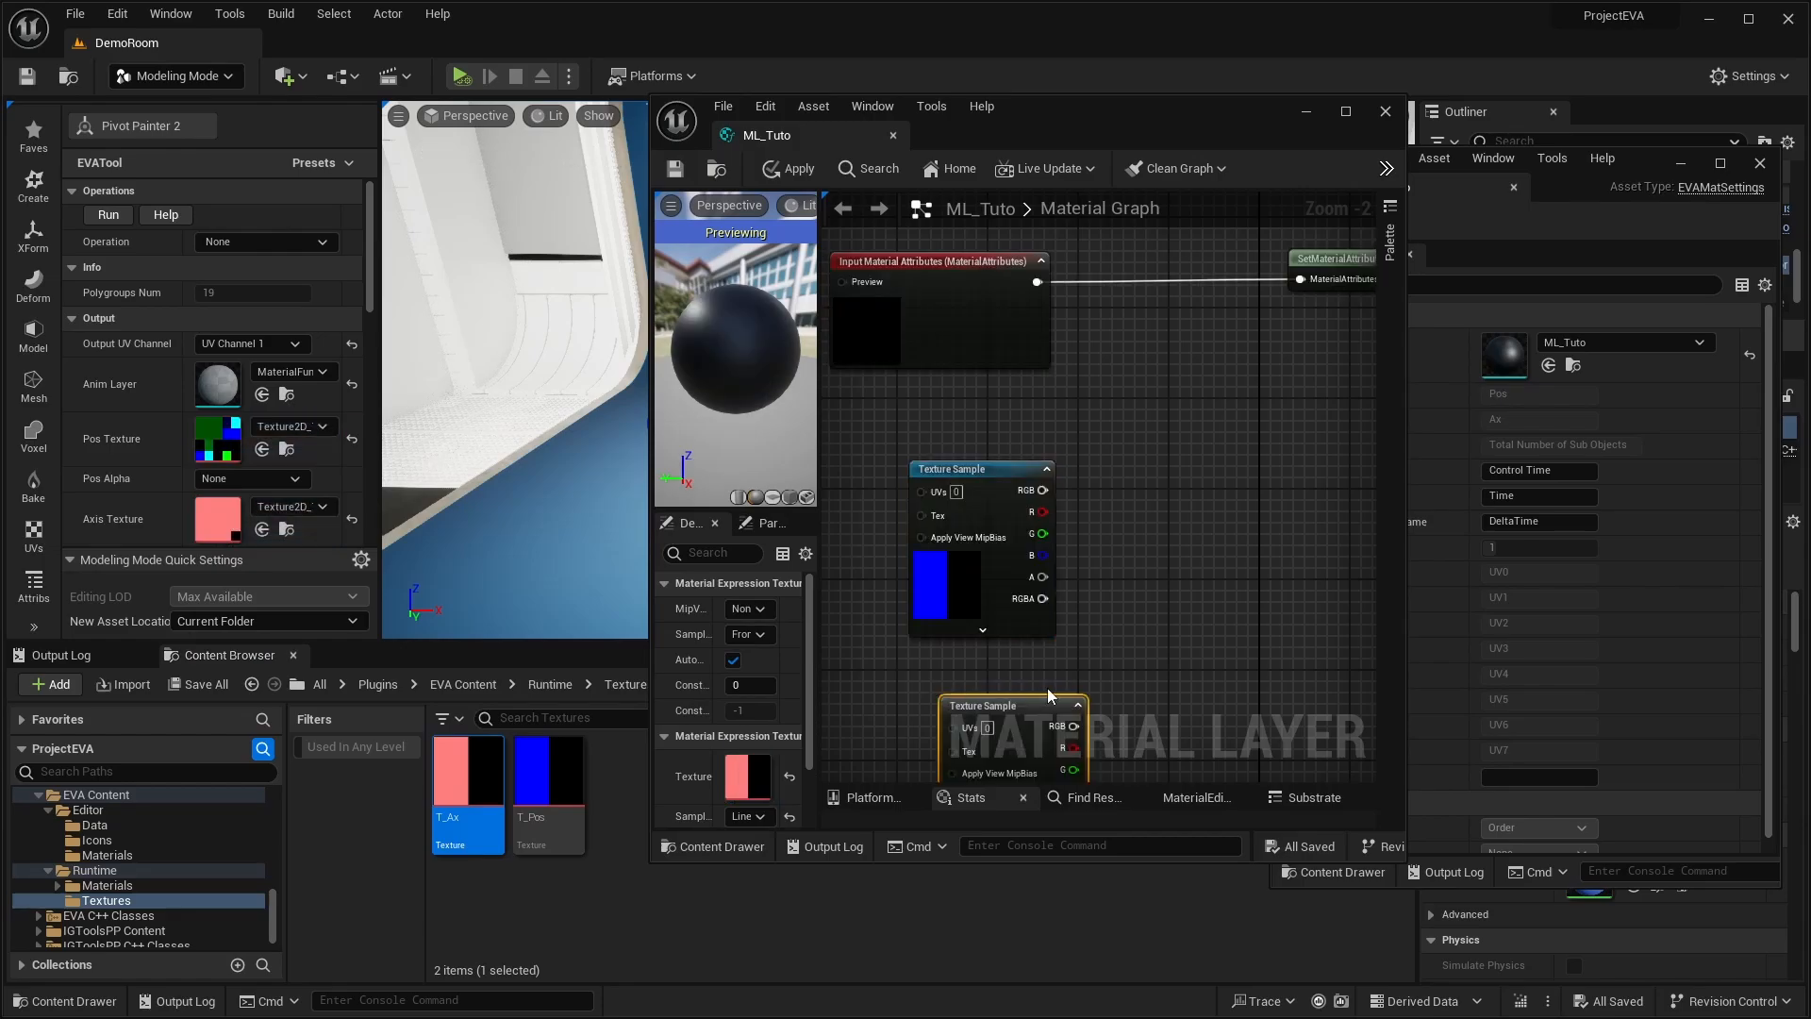
right_click_drag(1217, 622, 1231, 383)
left_click_drag(1048, 474, 1013, 418)
right_click_drag(1162, 421, 1311, 498)
scroll(1190, 519, "up", 2)
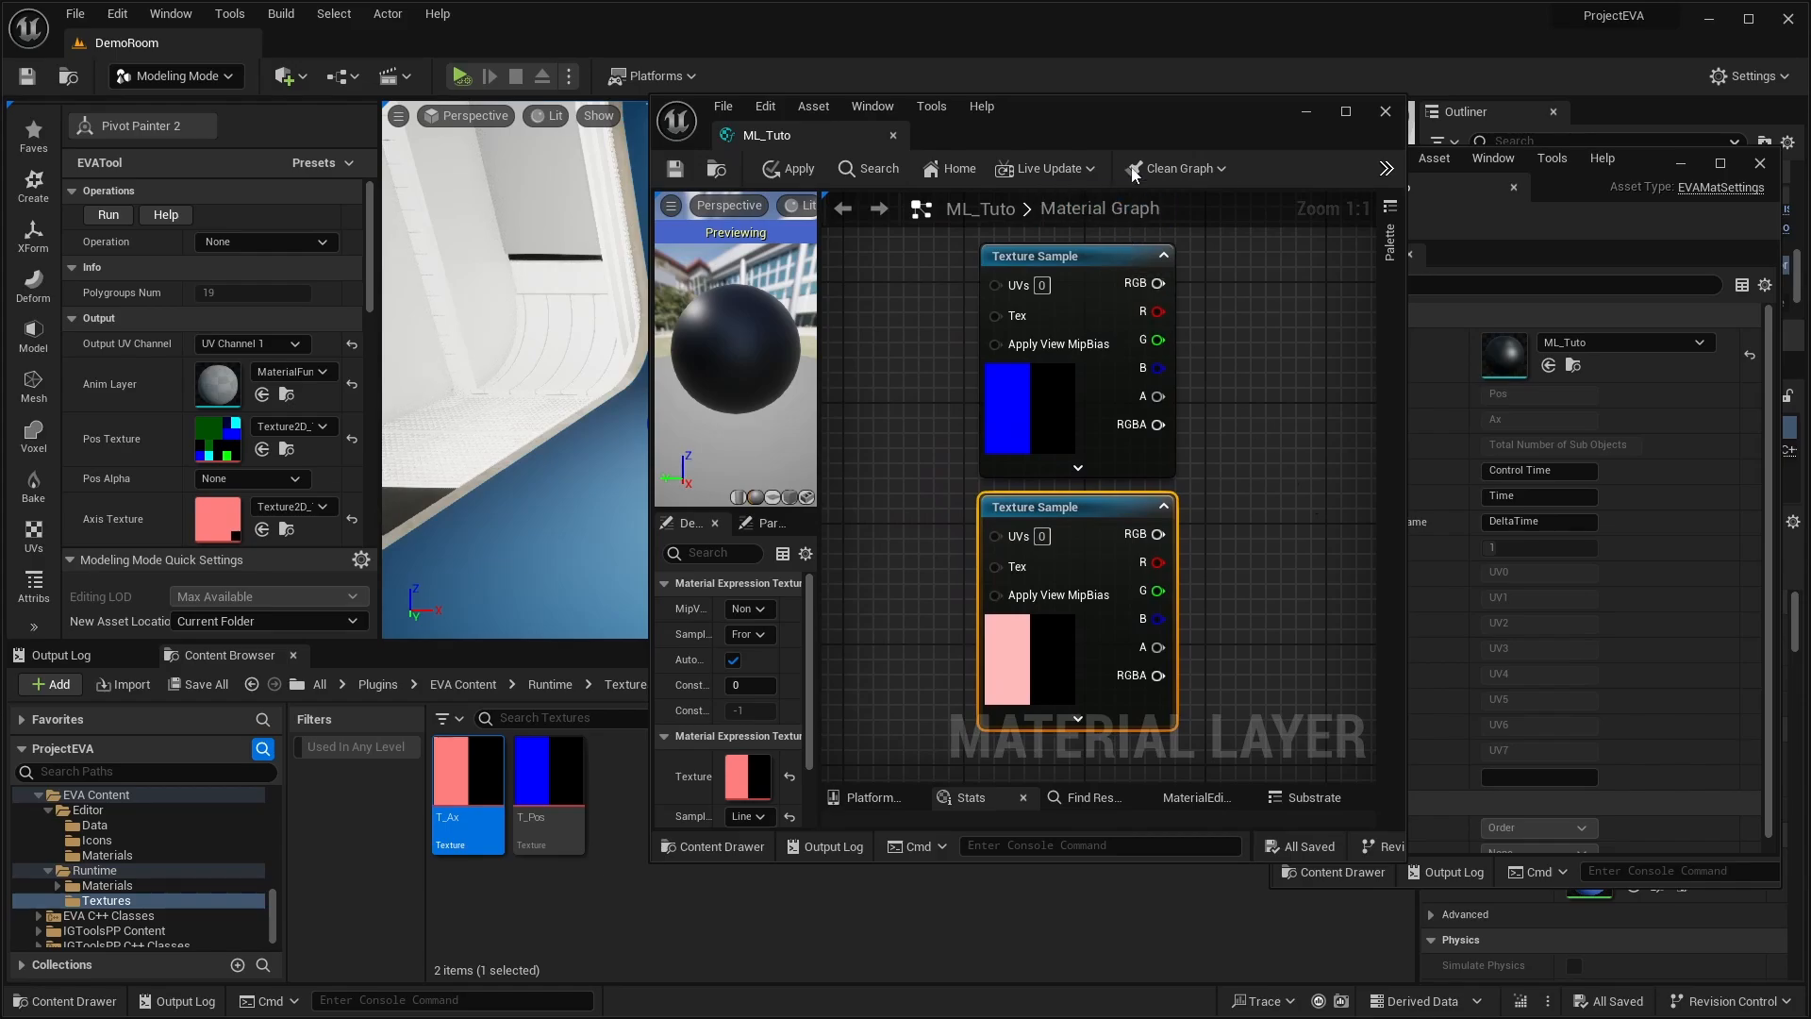
- Maximize the ML_Tuto editor and convert the T_Pos texture sample to a parameter named Poi
double_click(1119, 133)
left_click(924, 313)
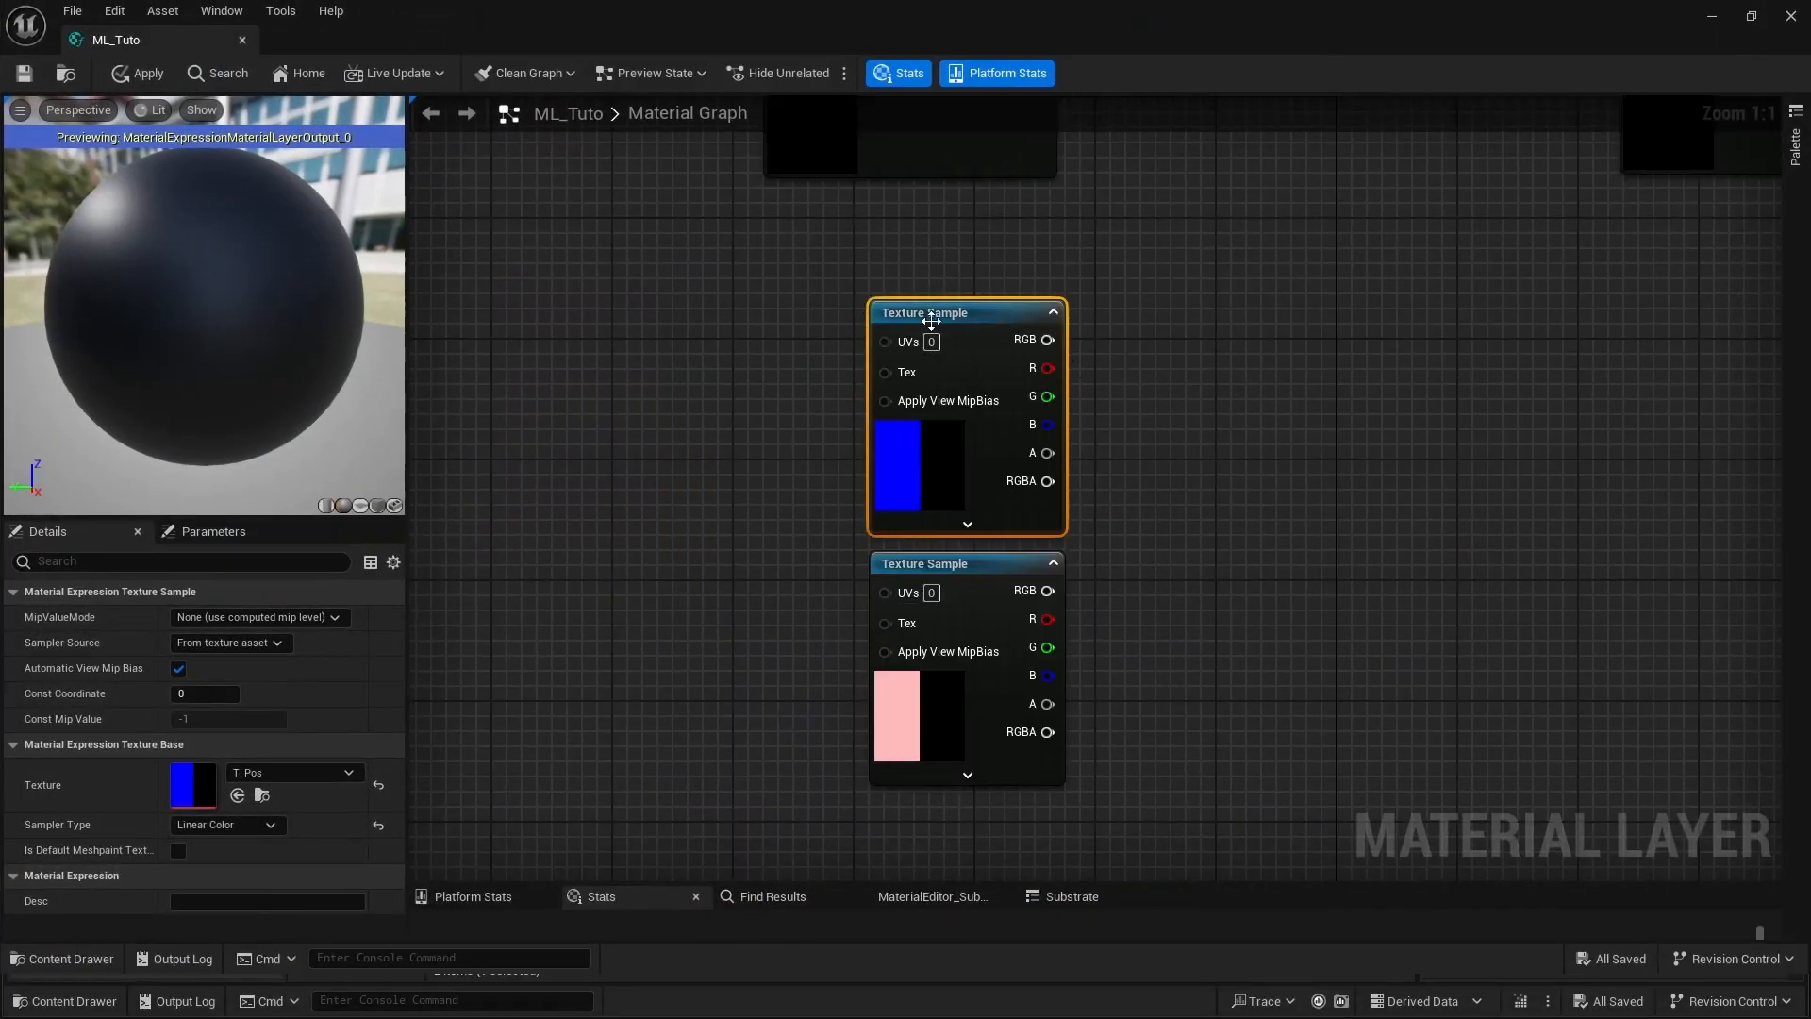
right_click(925, 315)
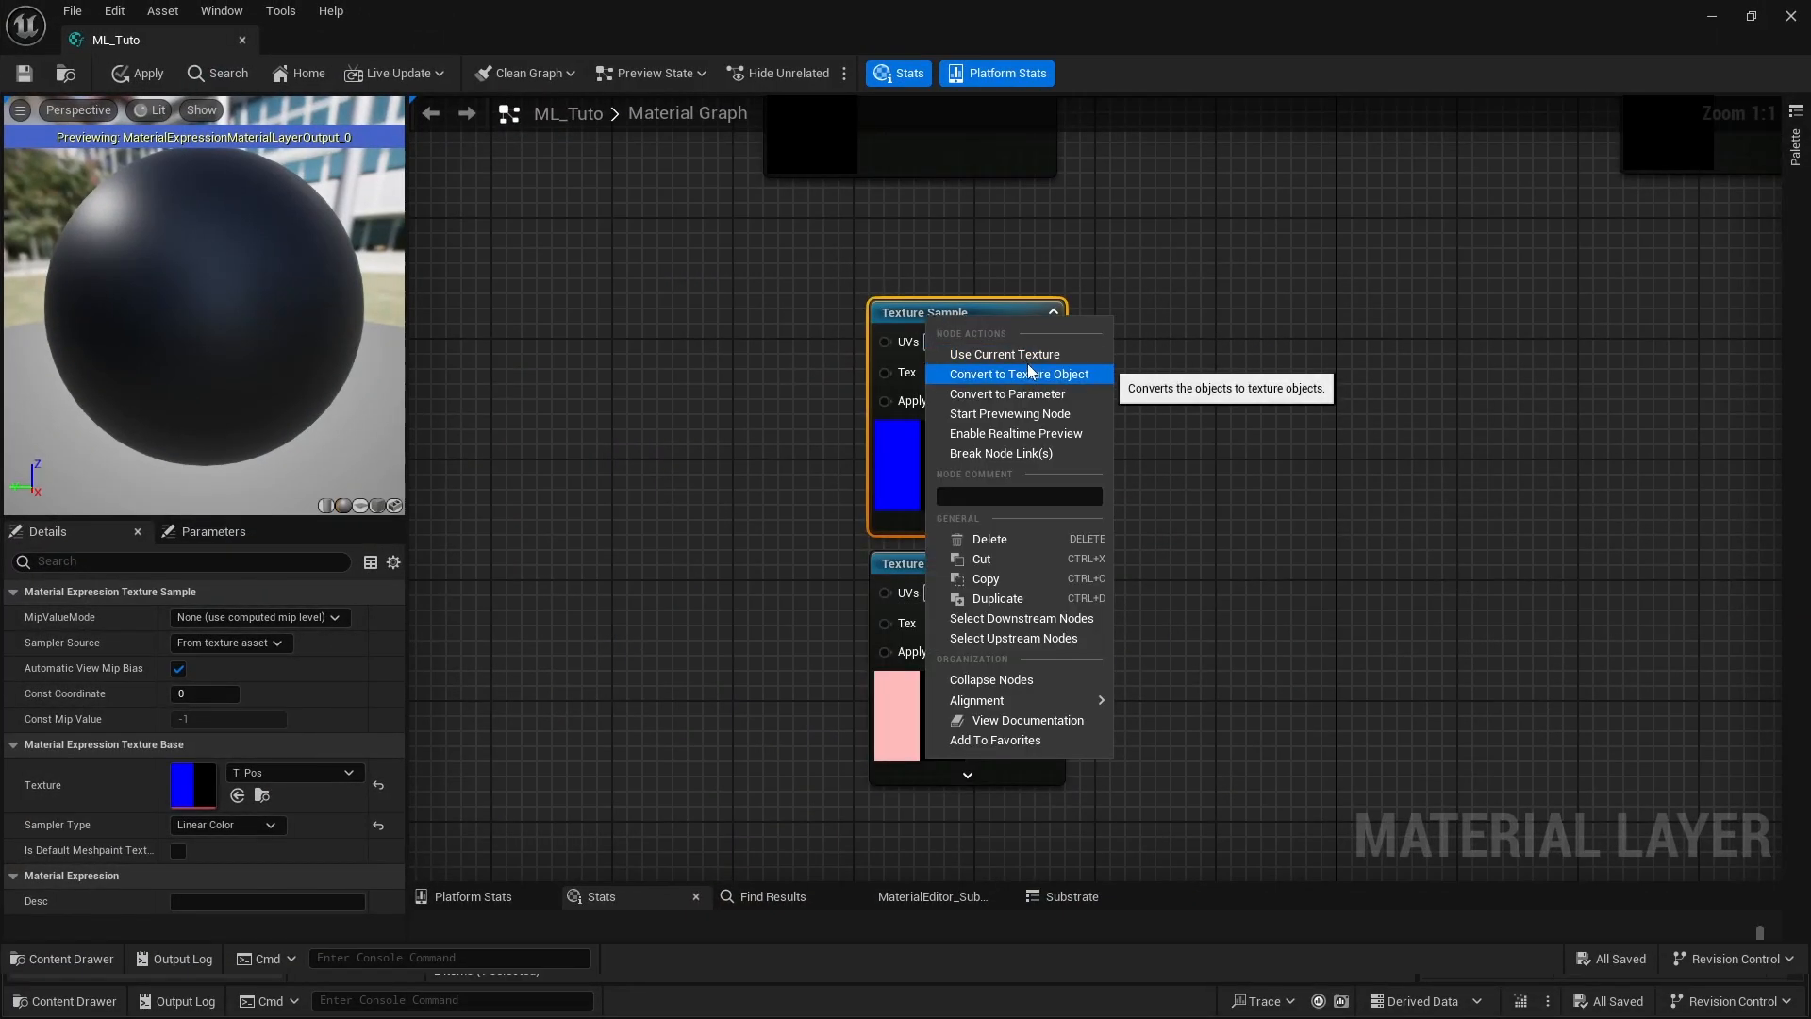
left_click(1034, 395)
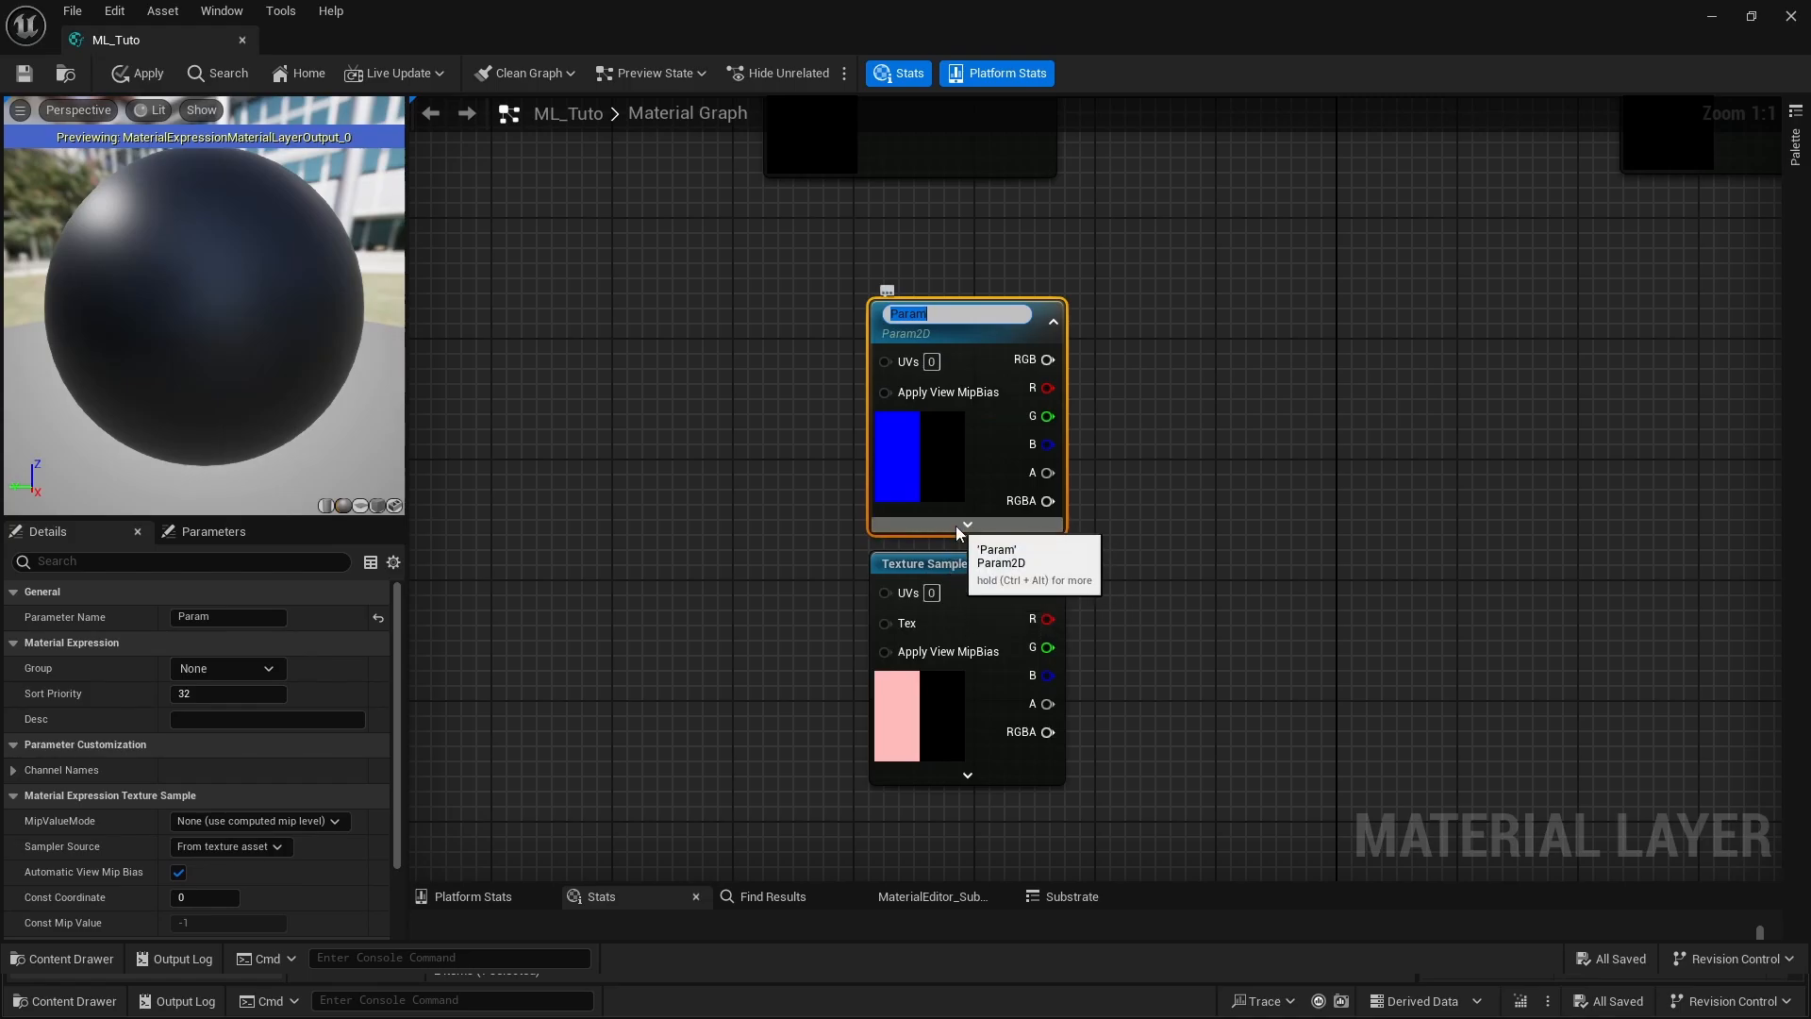
type("Poi")
key("Return")
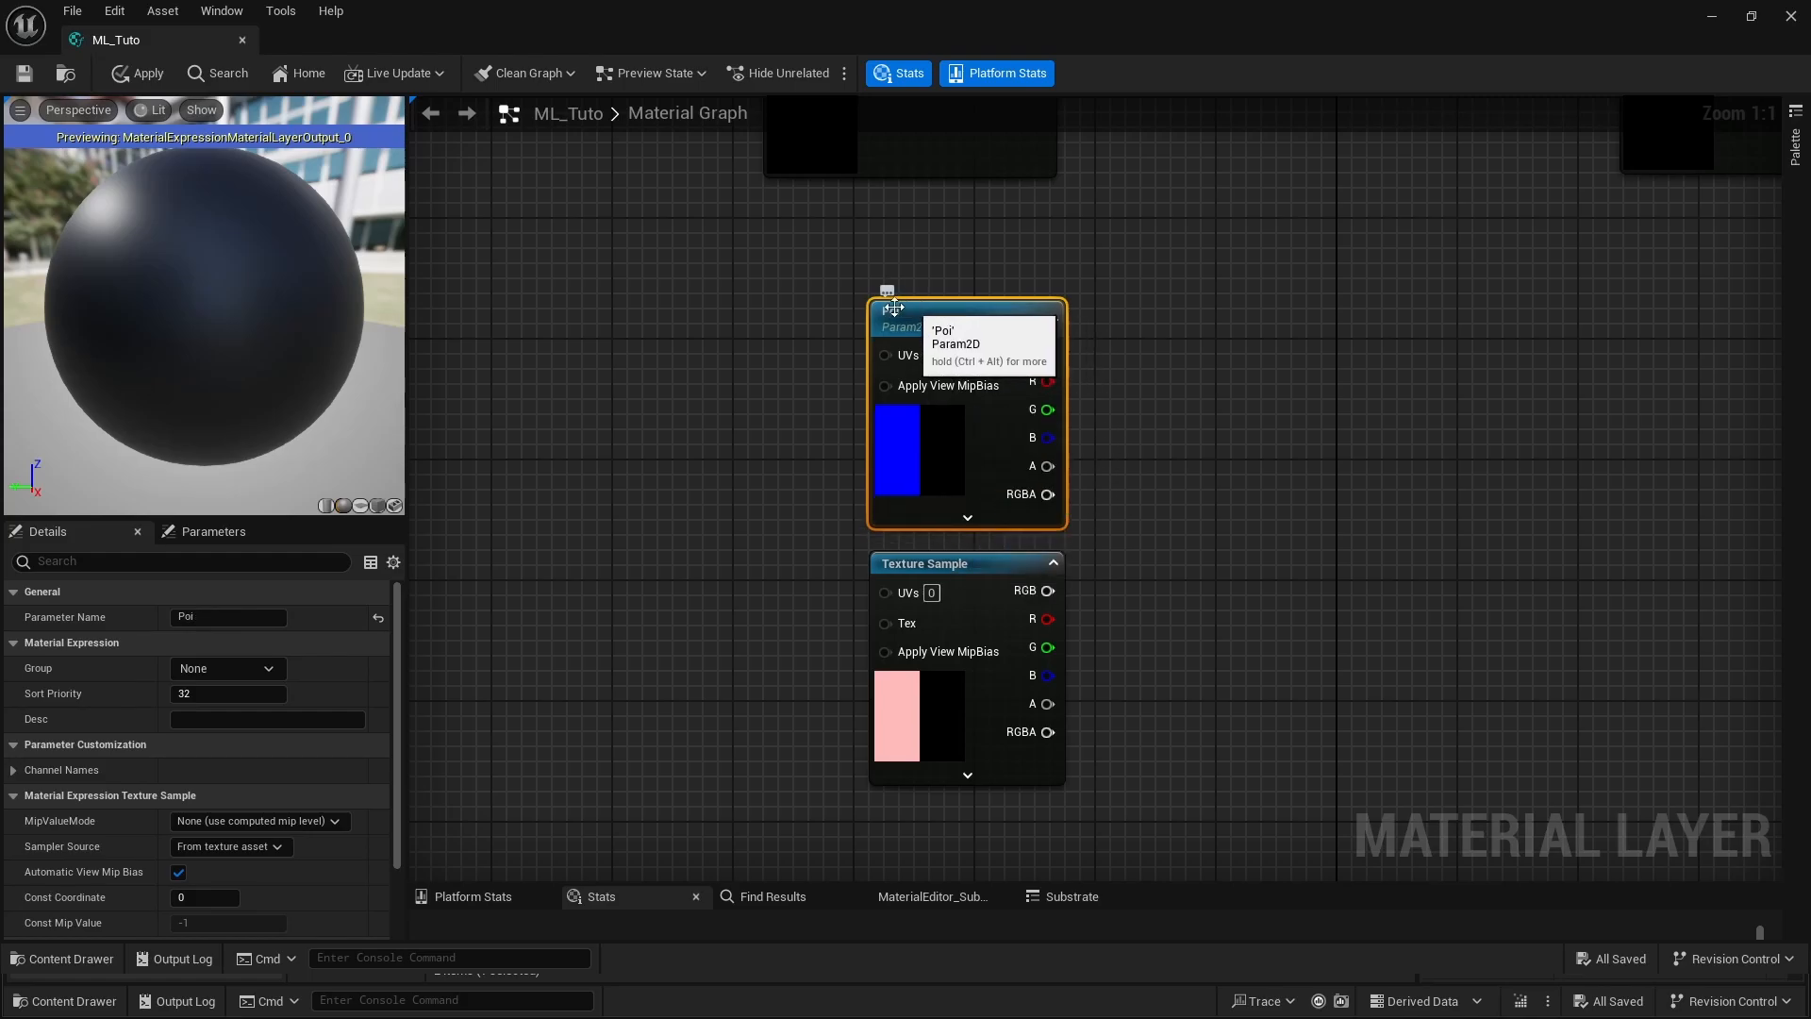
- Convert the T_Ax texture sample to a parameter named Axx
left_click(936, 562)
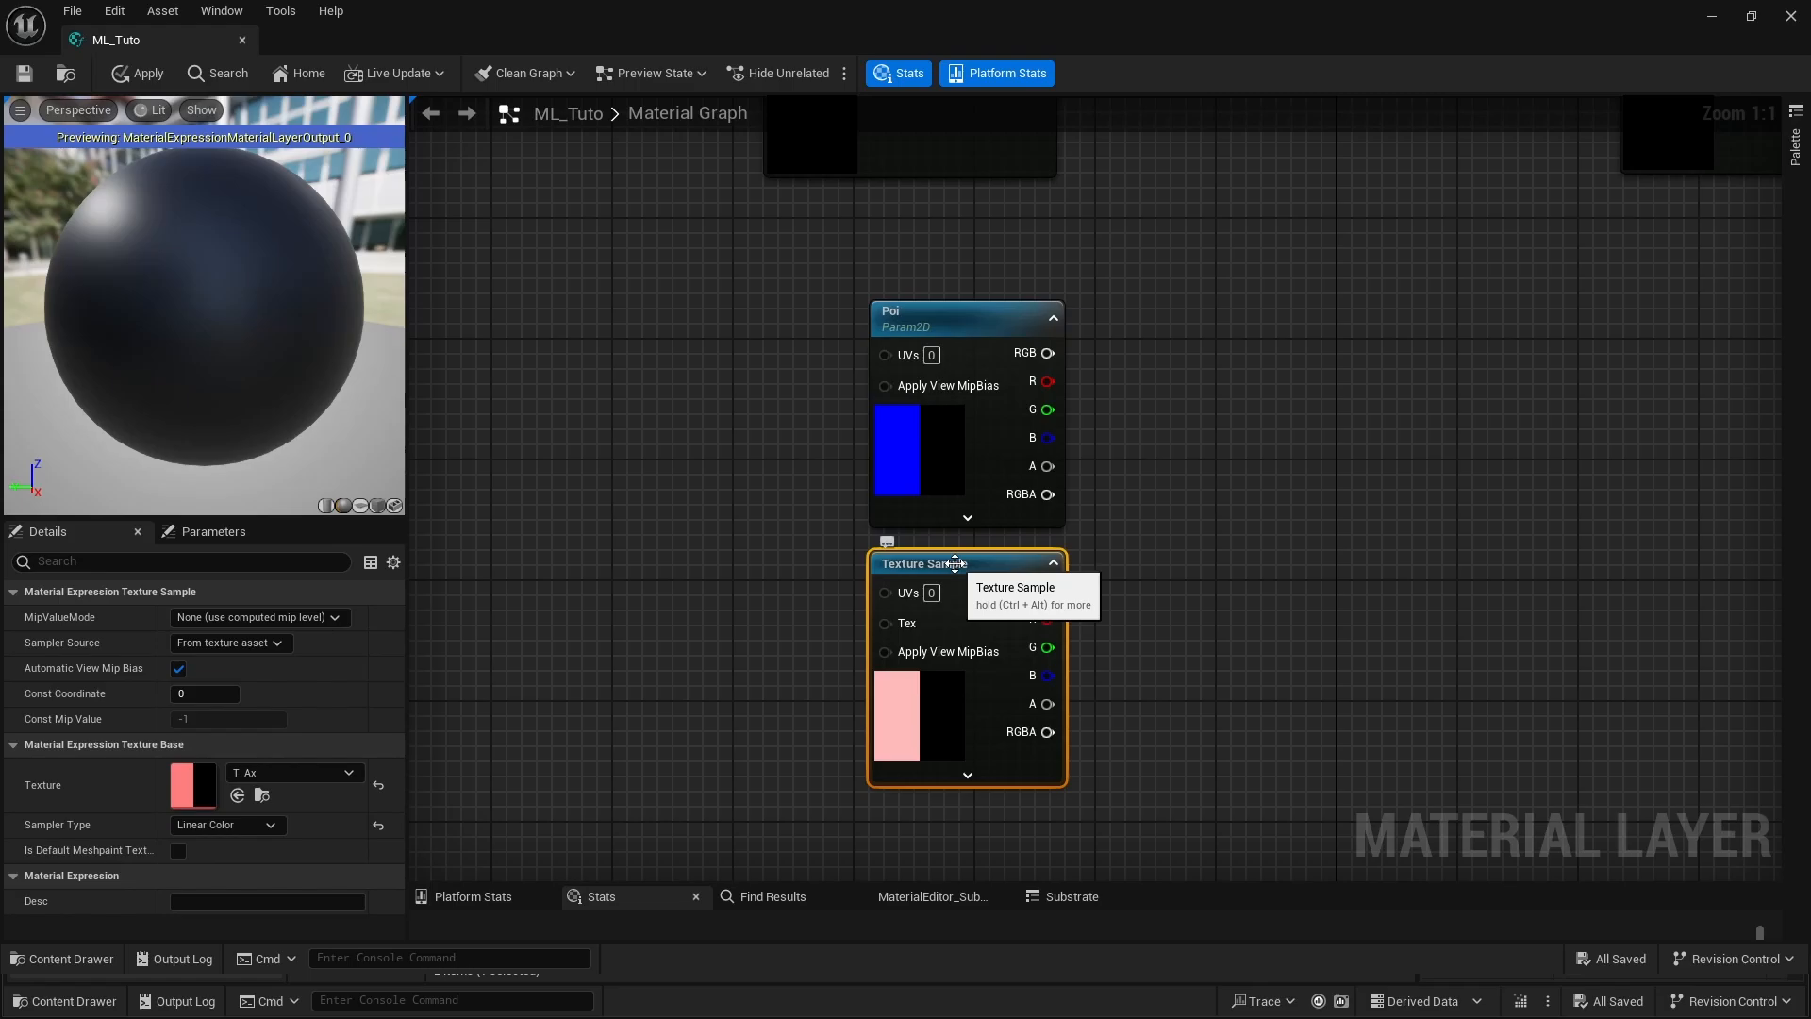
right_click(954, 563)
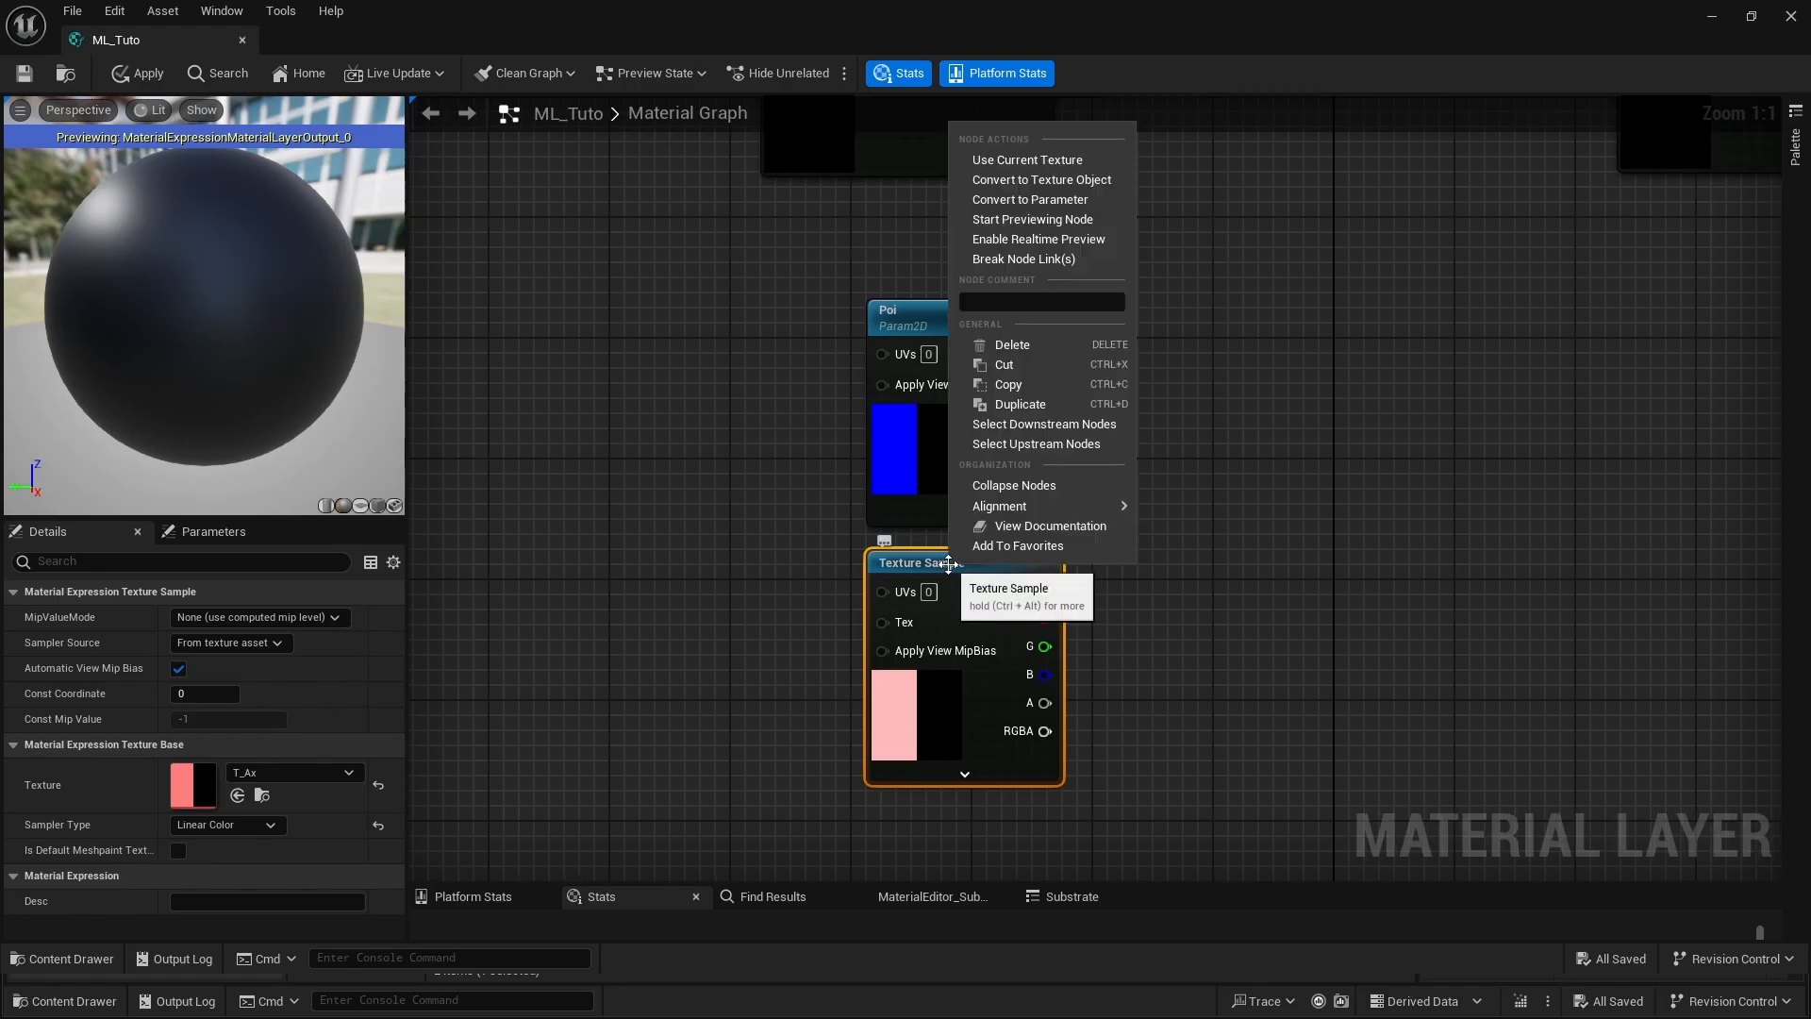
left_click(1068, 200)
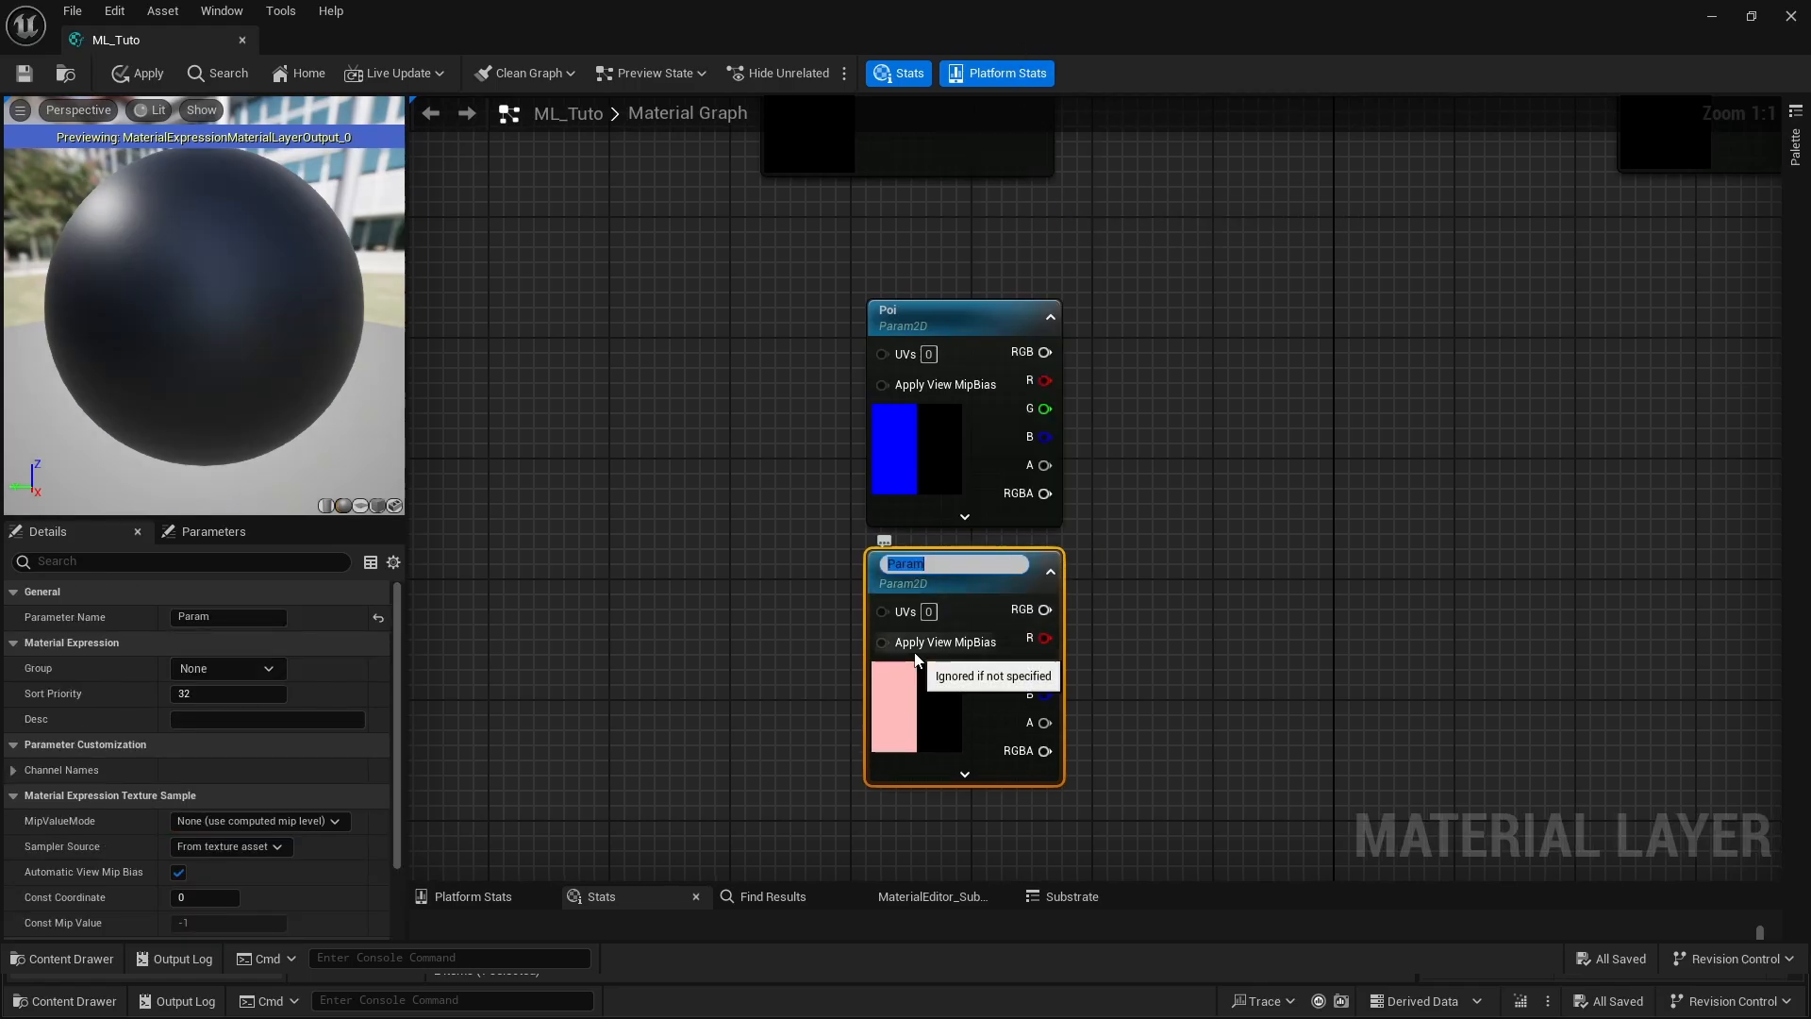
key("Return")
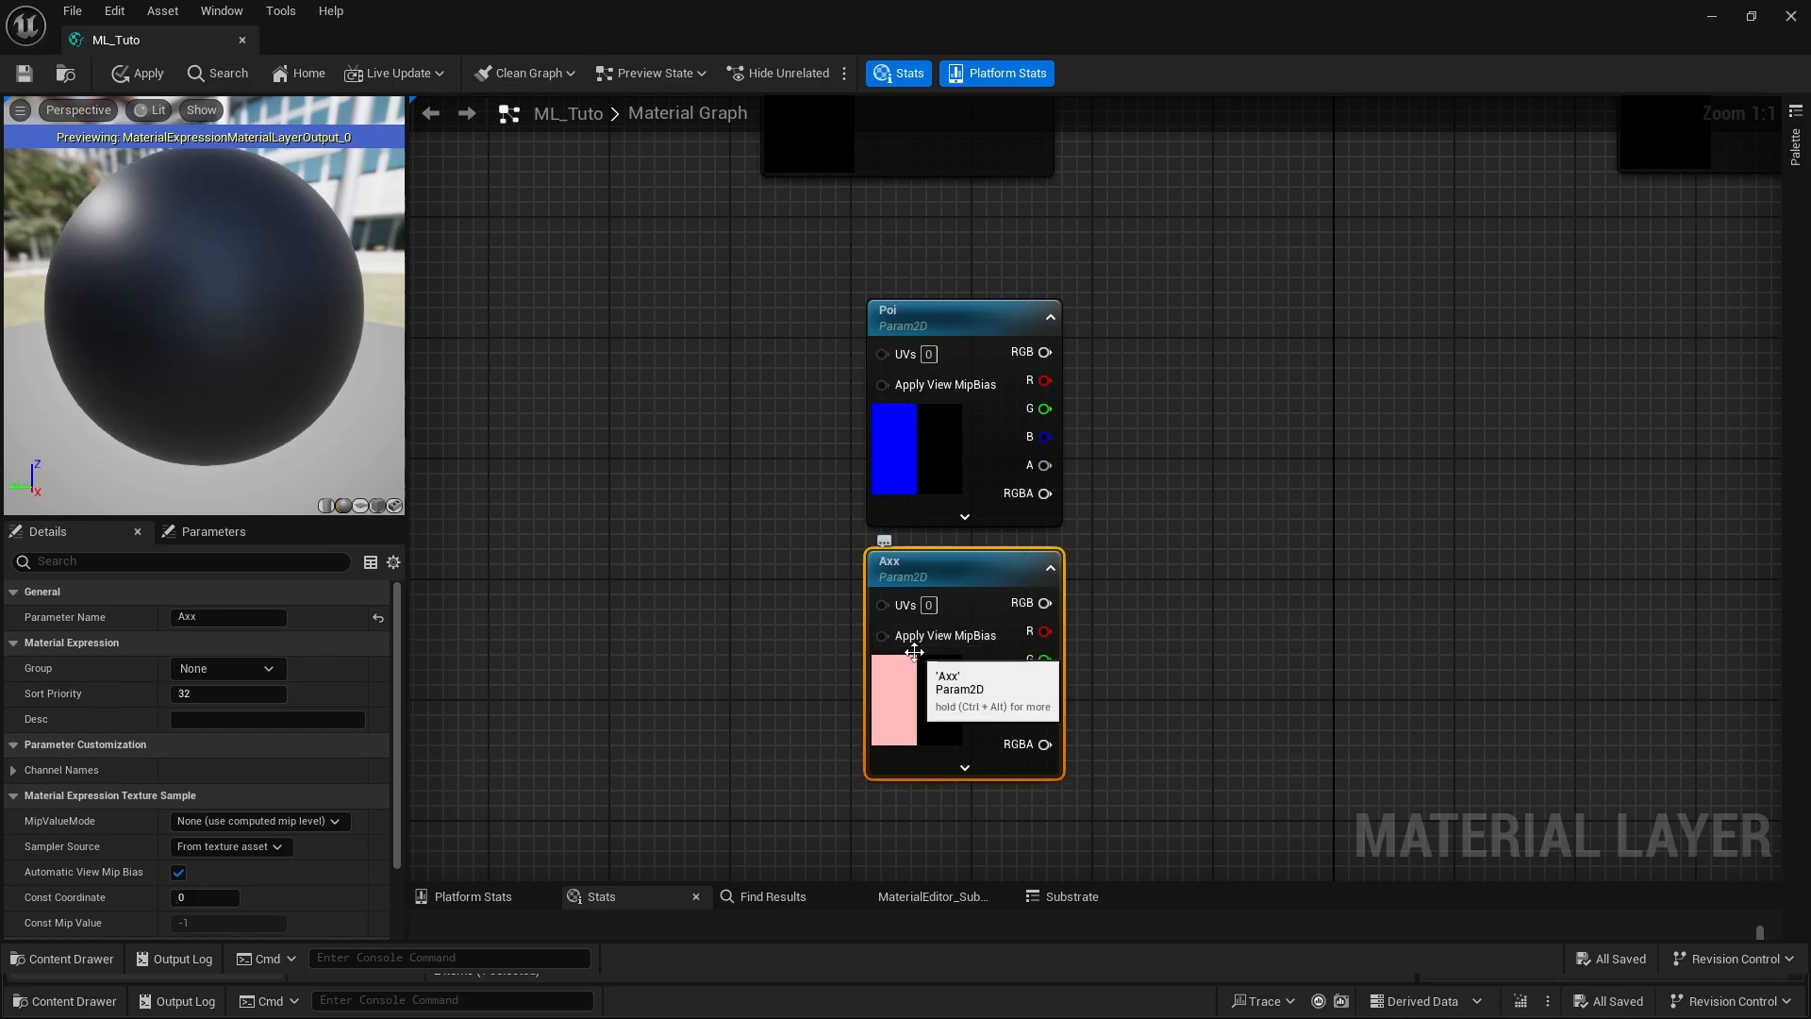
- Restore the ML_Tuto editor beside DA_Tuto, then enable DA_Tuto's Pos and Axis Texture Name overrides and set them to Poi and Axx
right_click_drag(1241, 456, 1202, 450)
left_click_drag(714, 11, 872, 163)
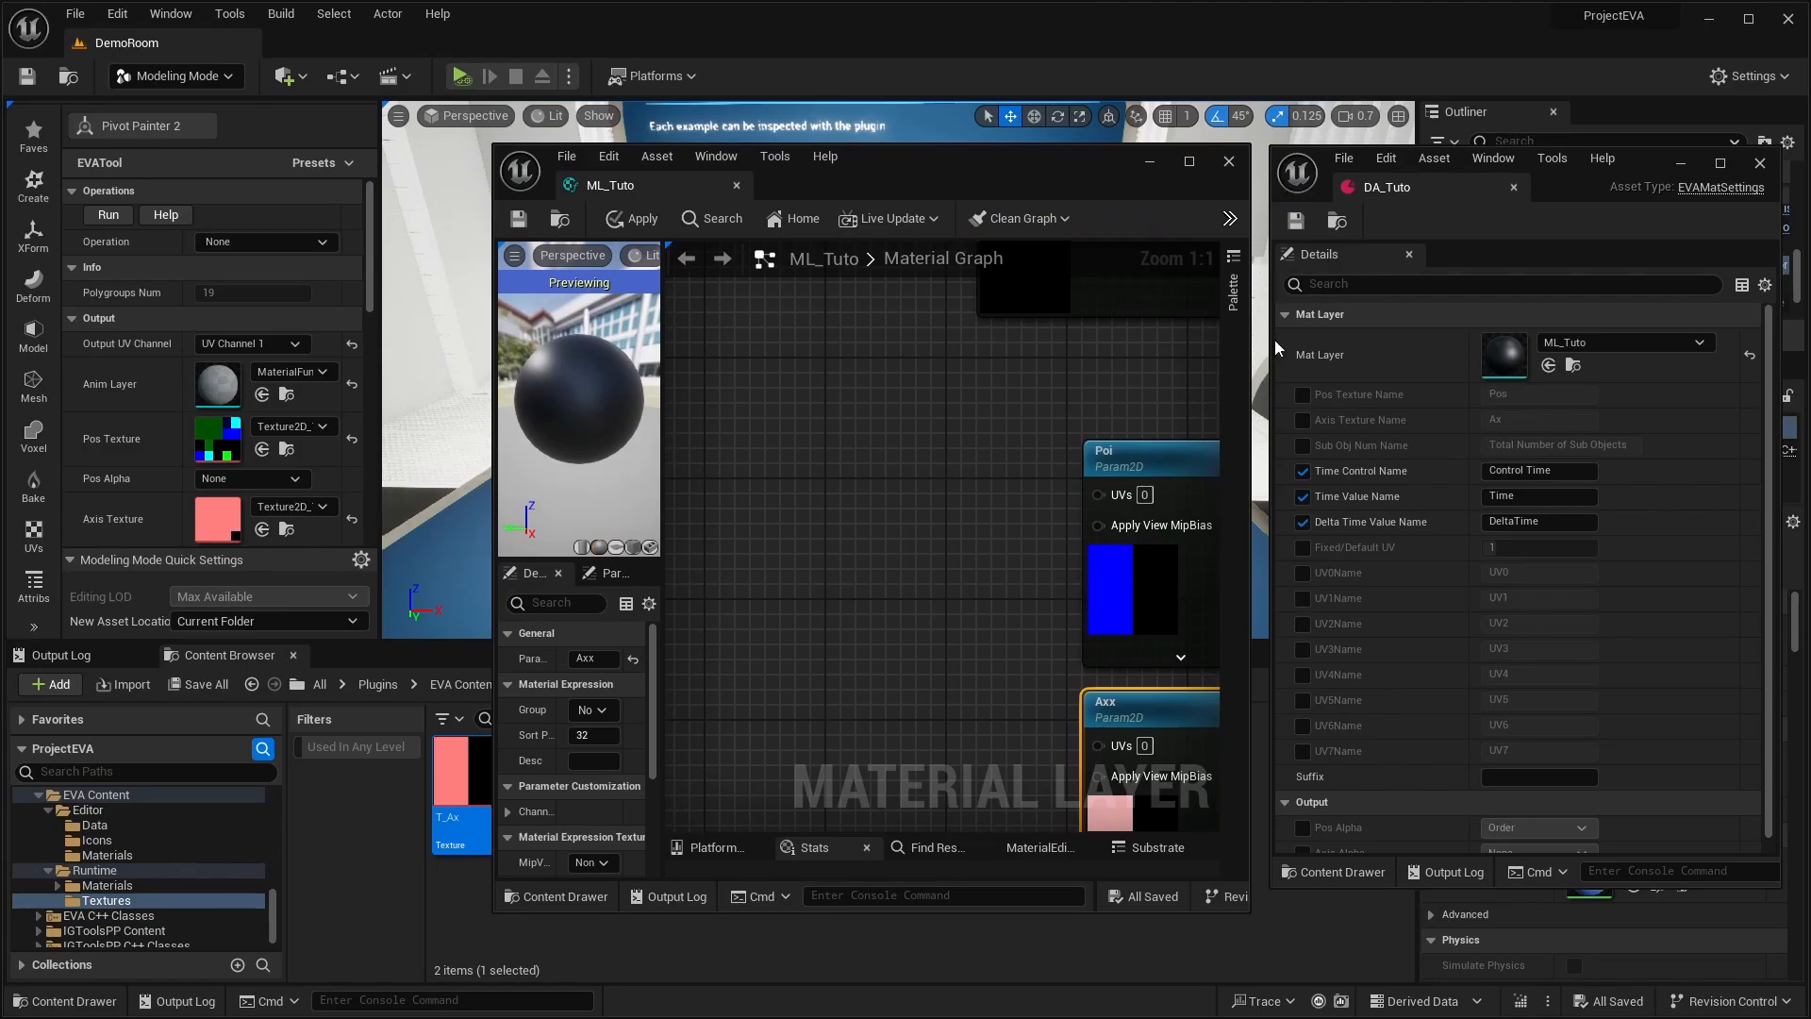
left_click(1303, 397)
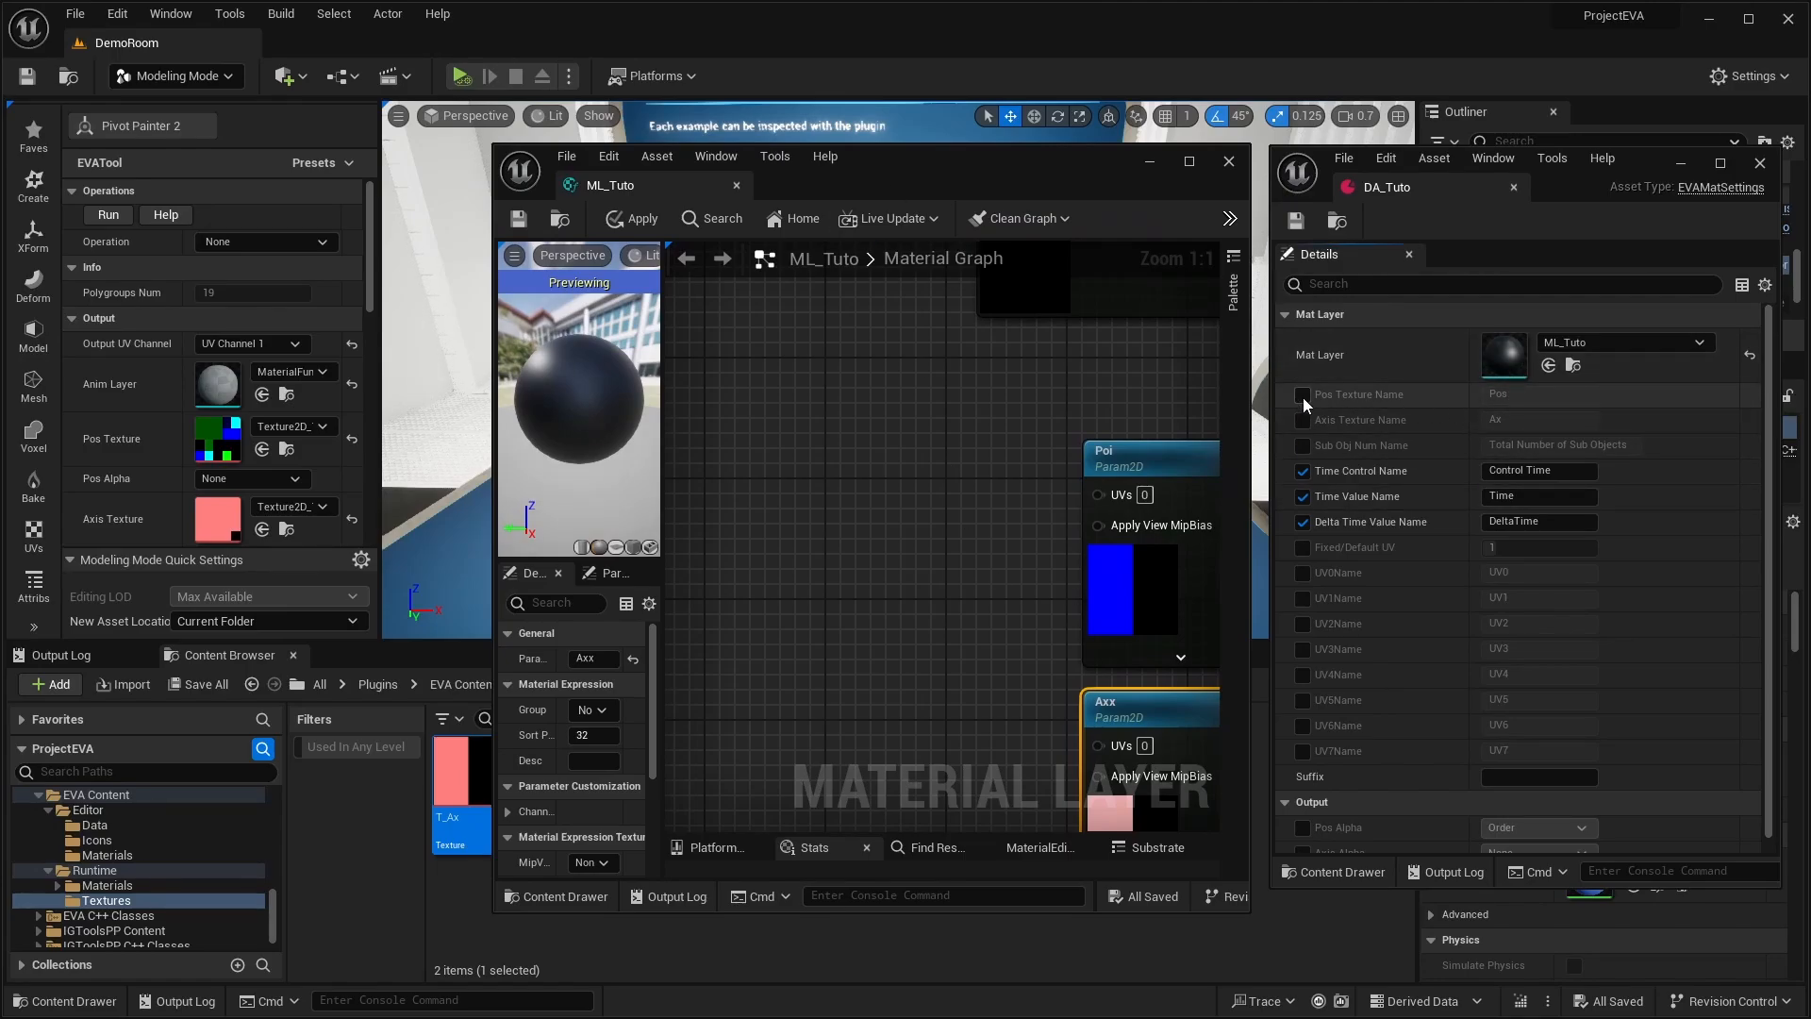
left_click(1303, 420)
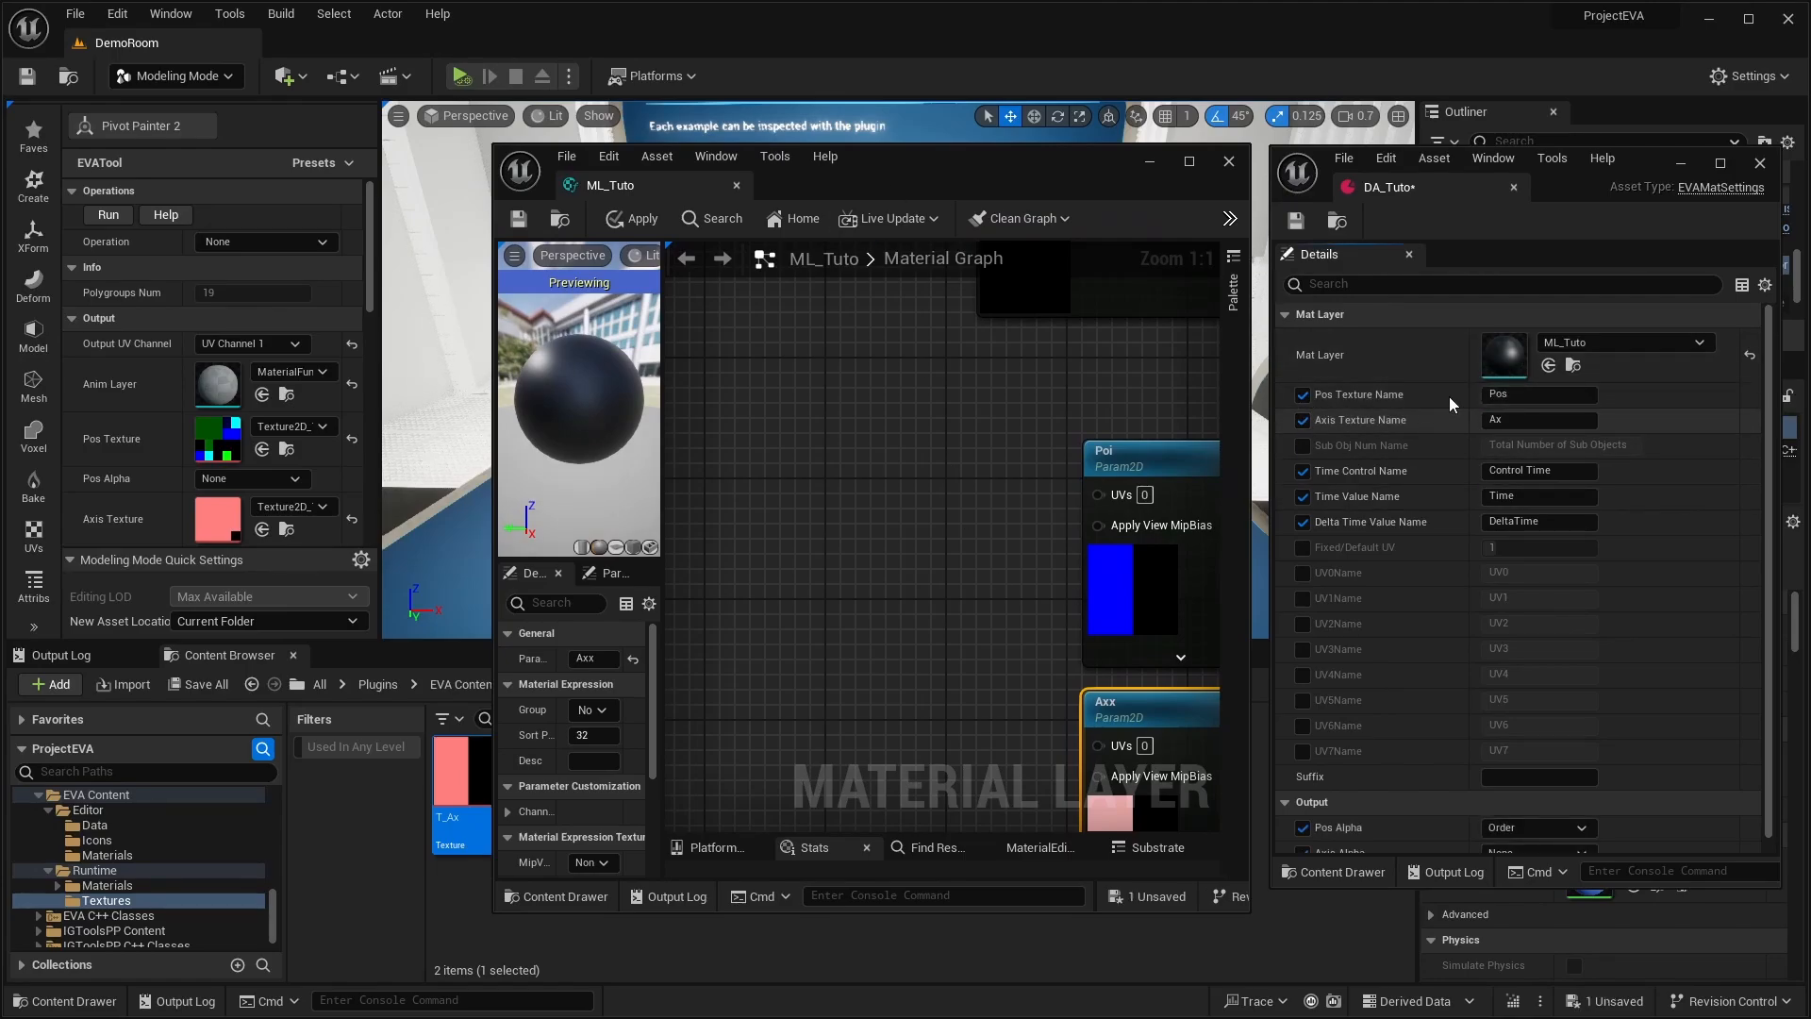
left_click(1522, 420)
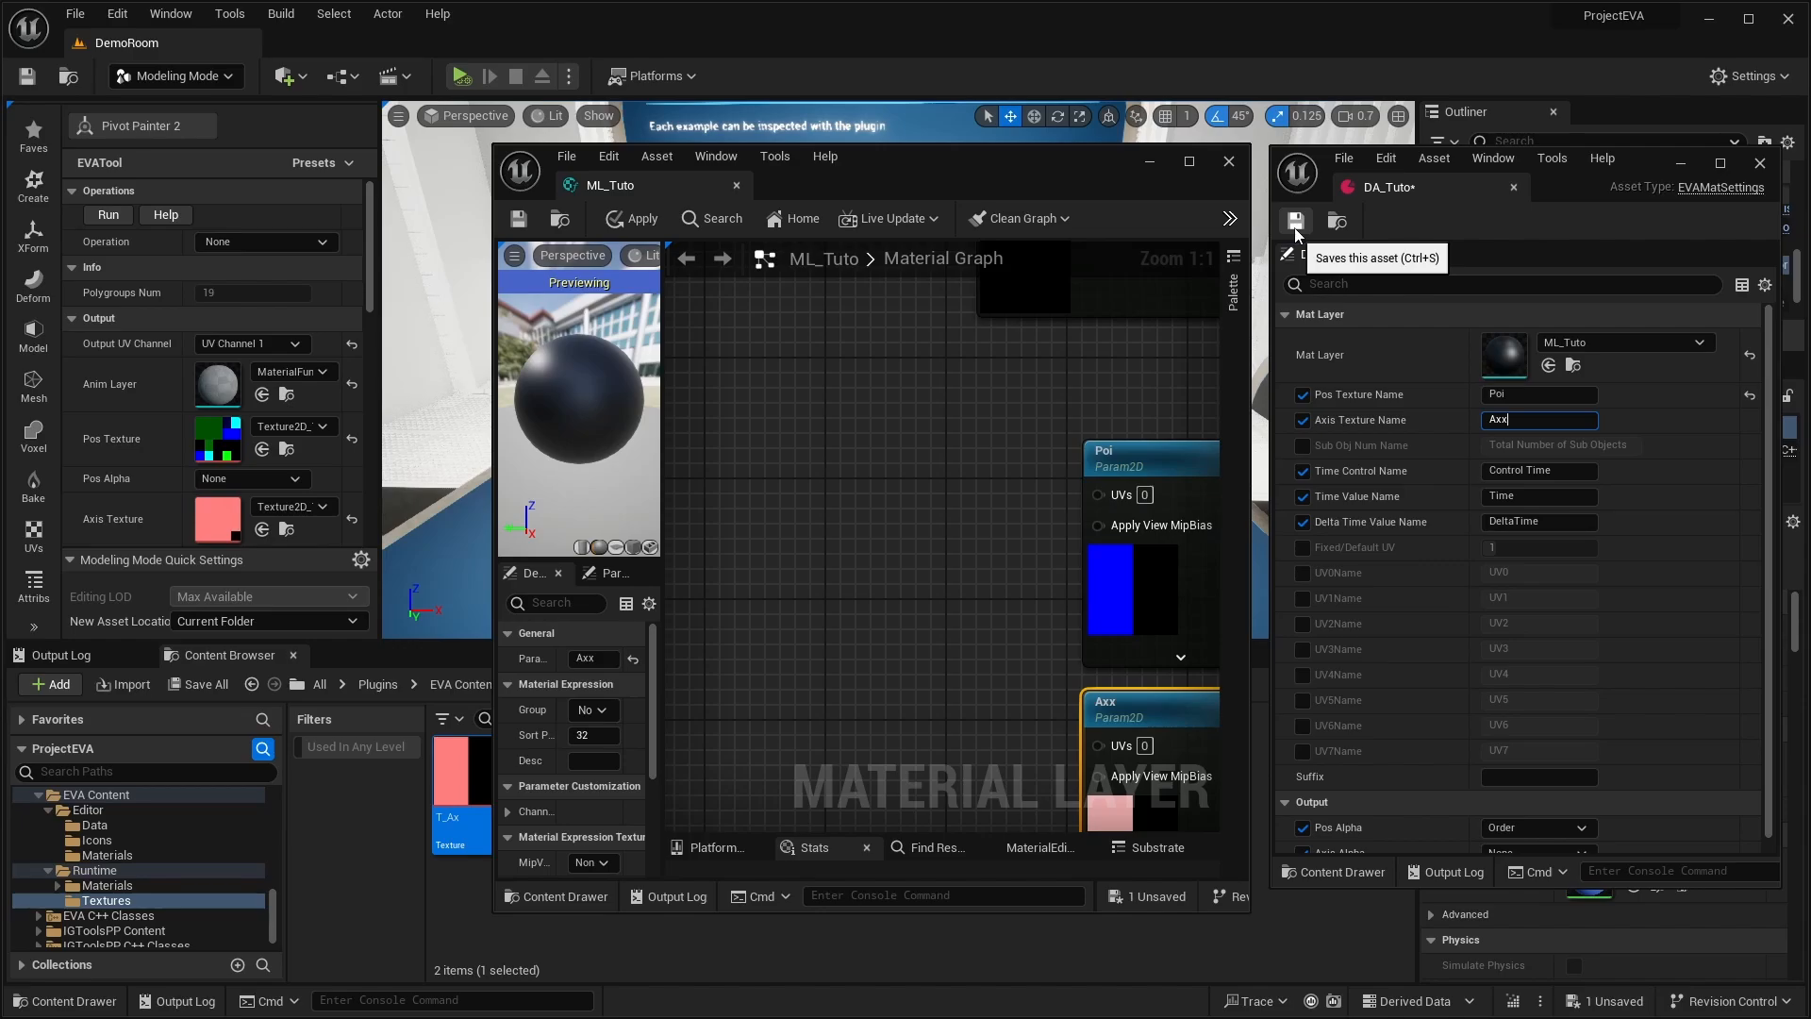
- Set DA_Tuto's Pos Alpha output to None and save the data asset
scroll(1577, 609, "down", 1)
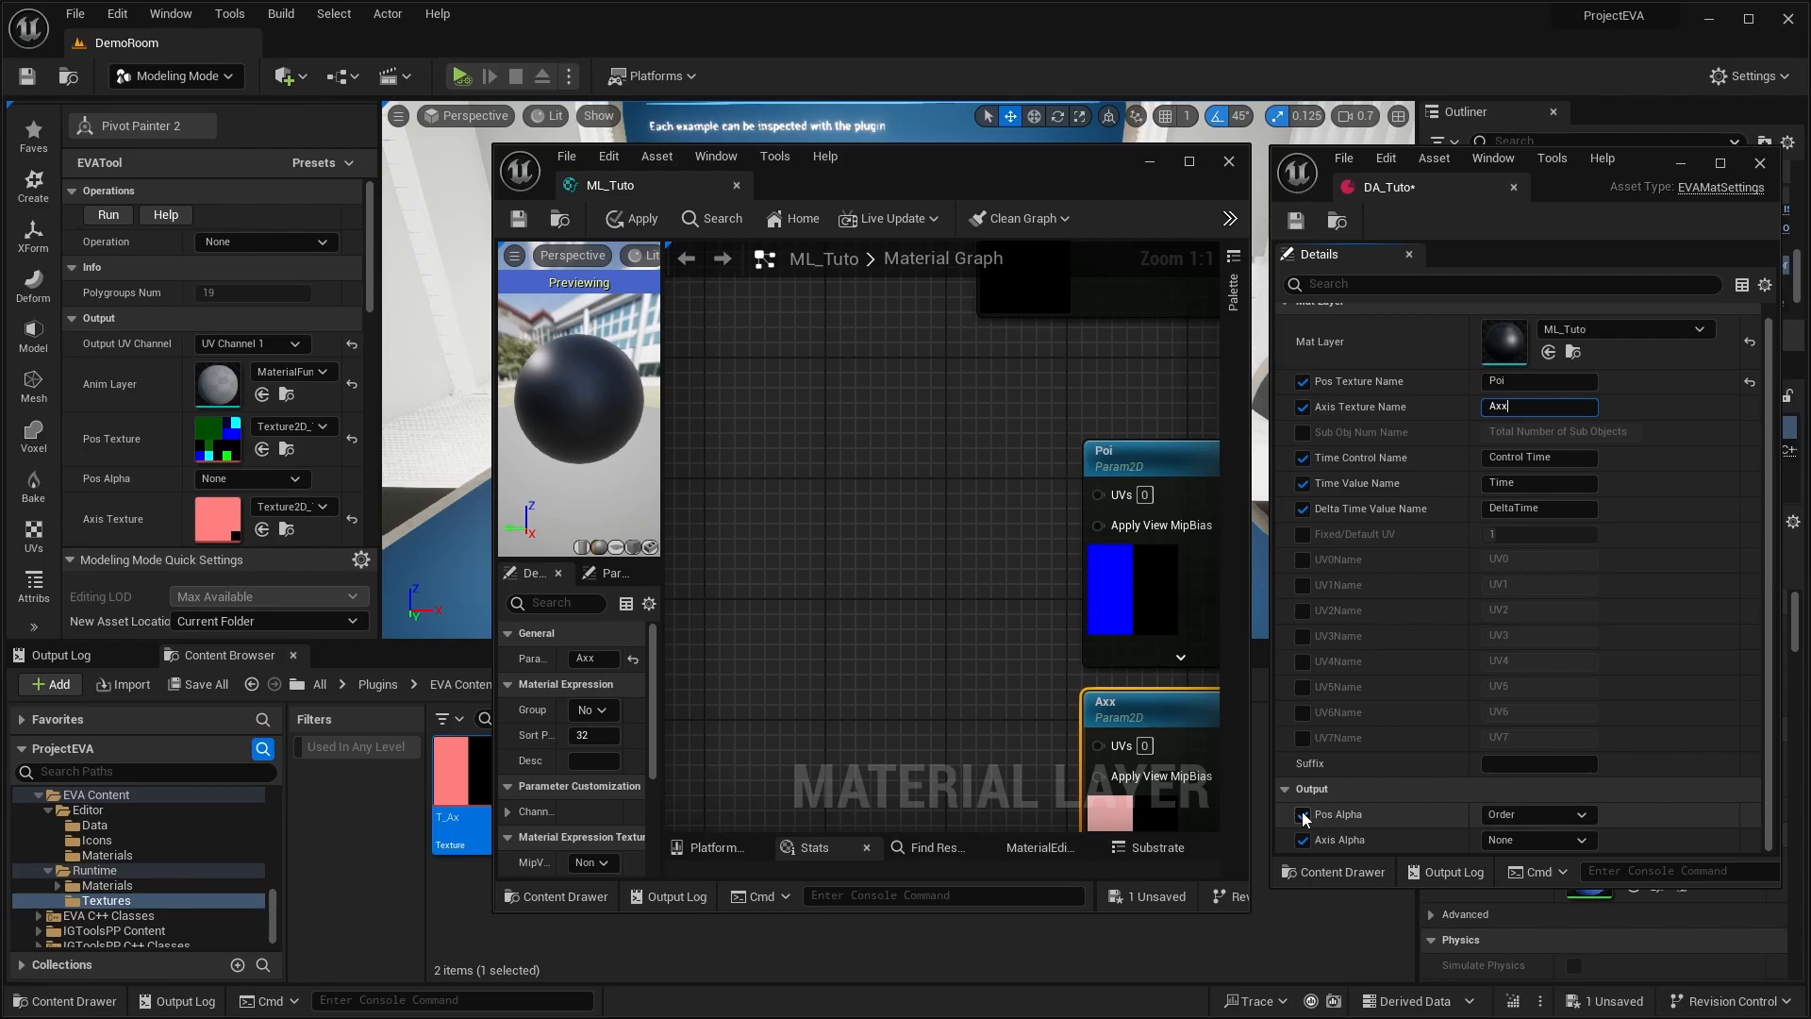
left_click(1533, 815)
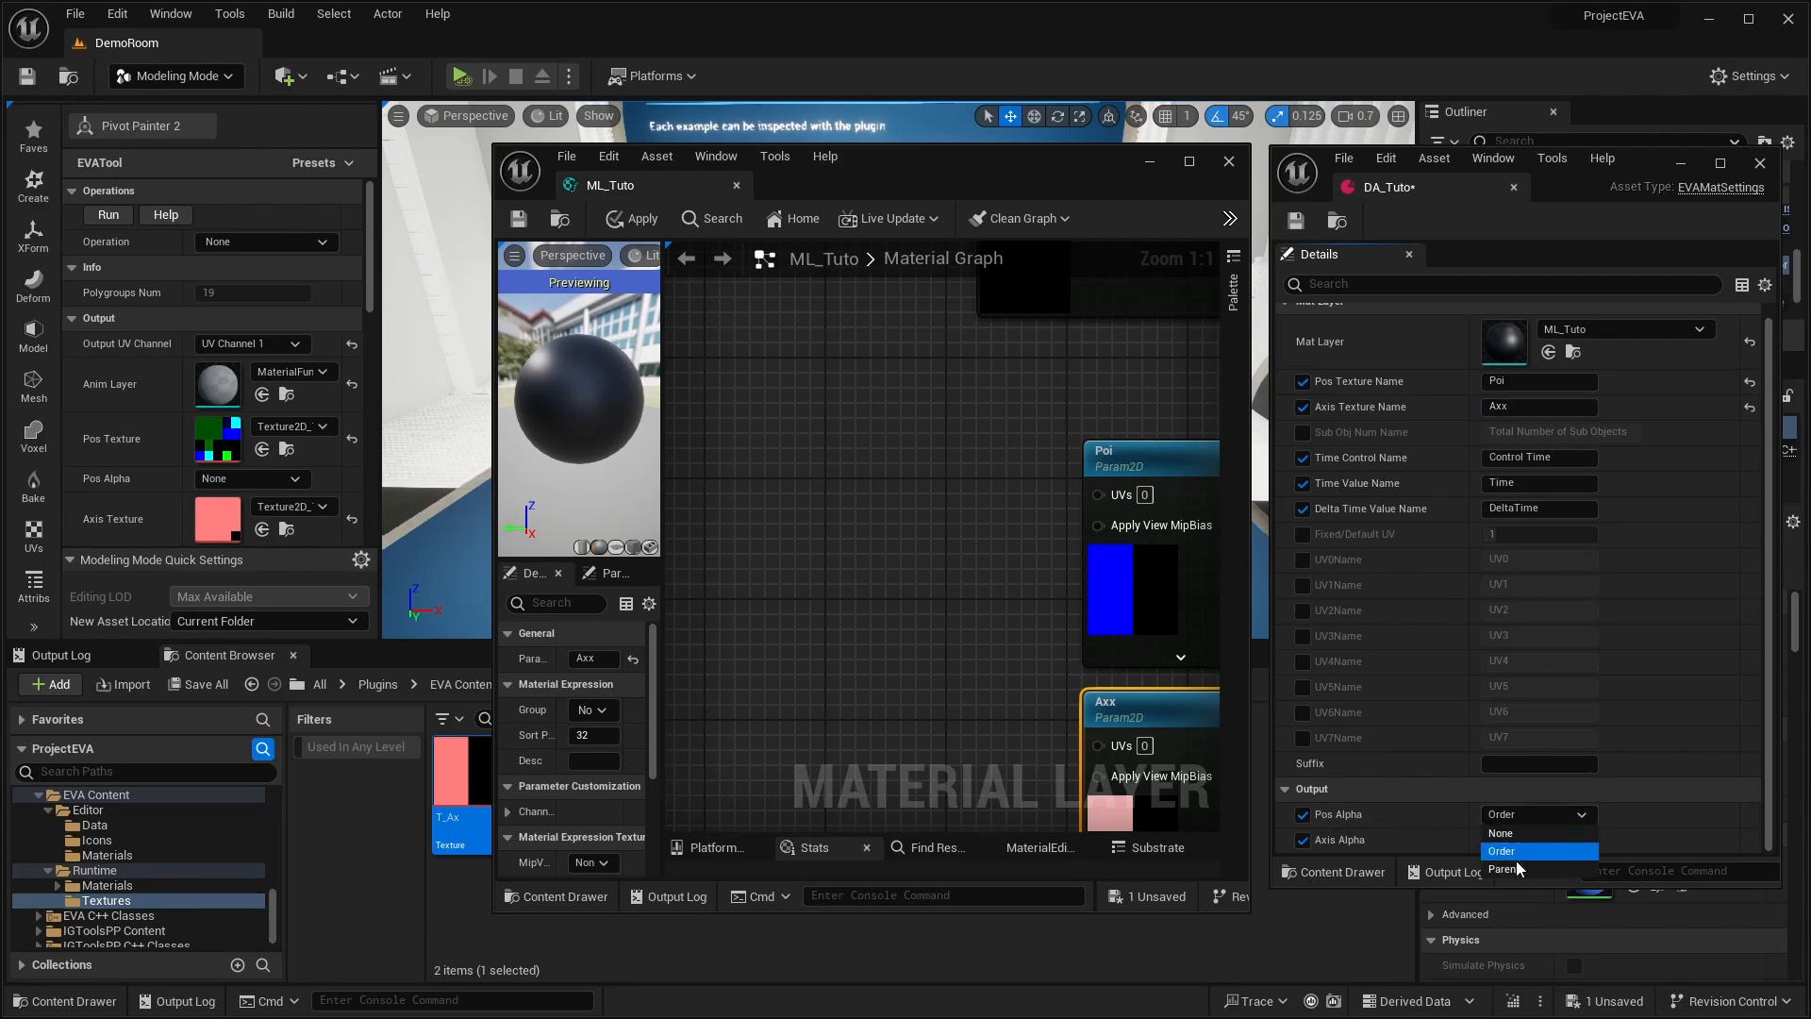
left_click(1515, 838)
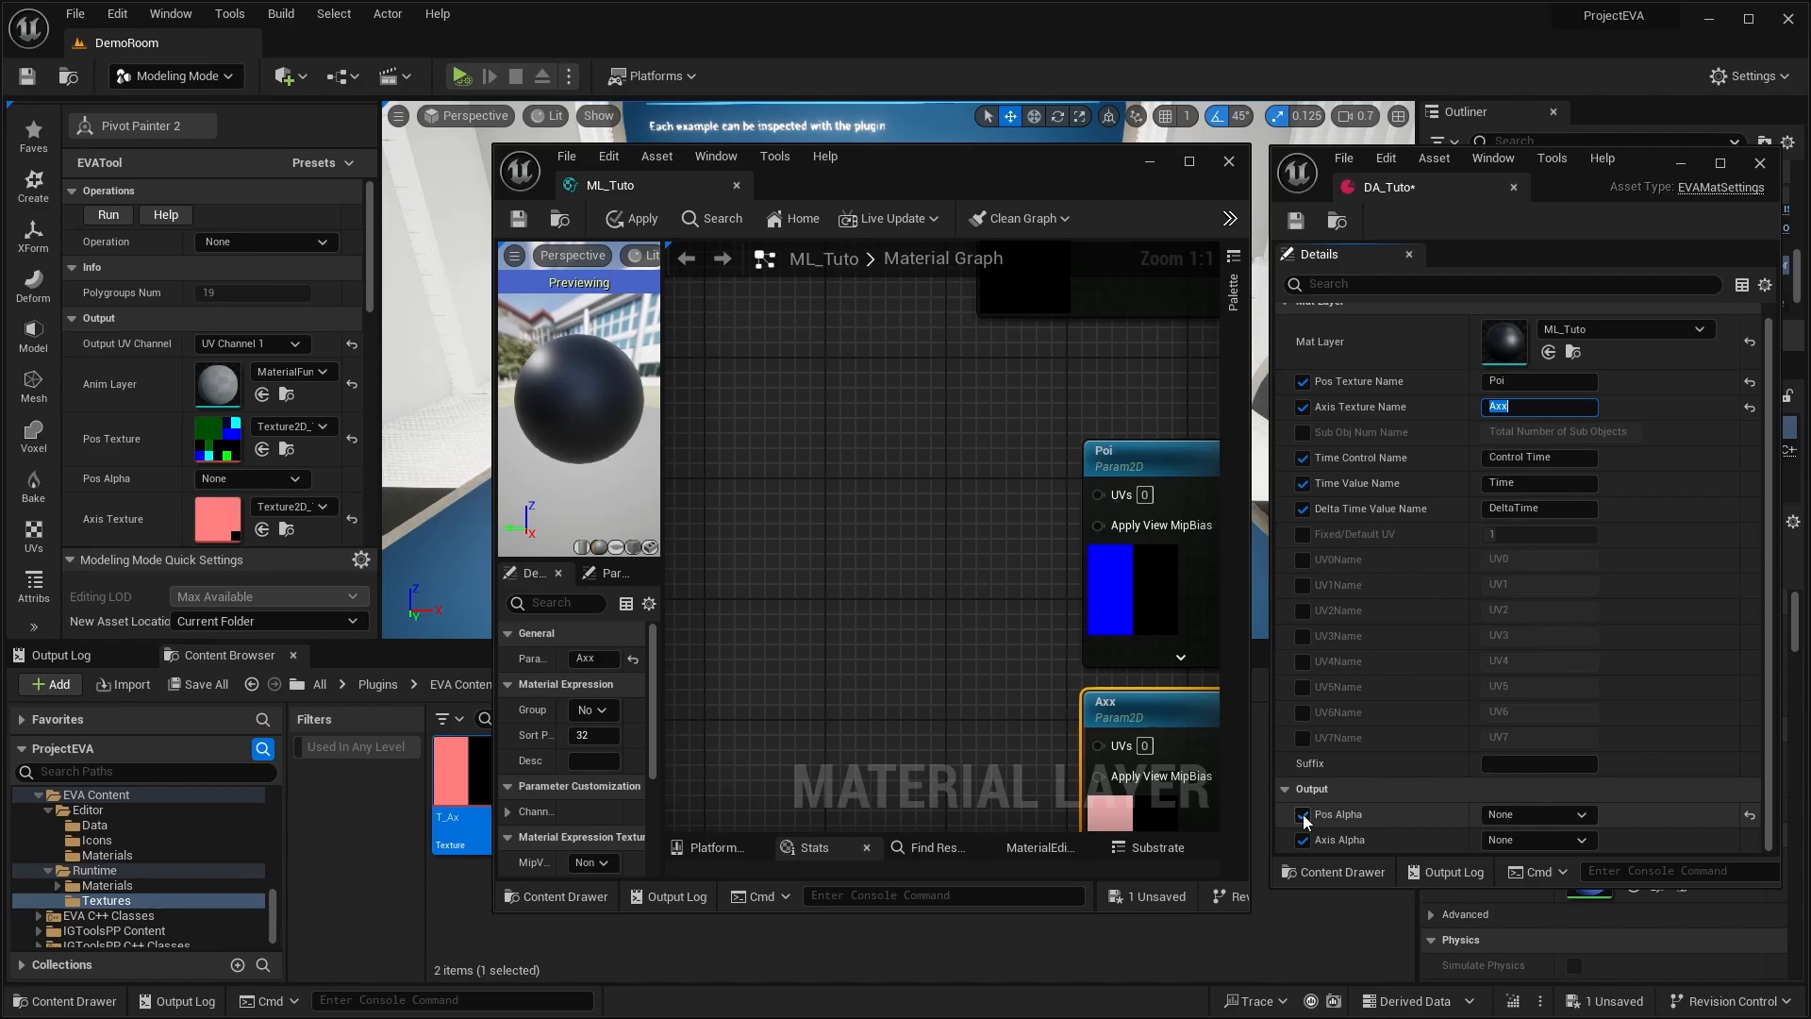
left_click(1295, 221)
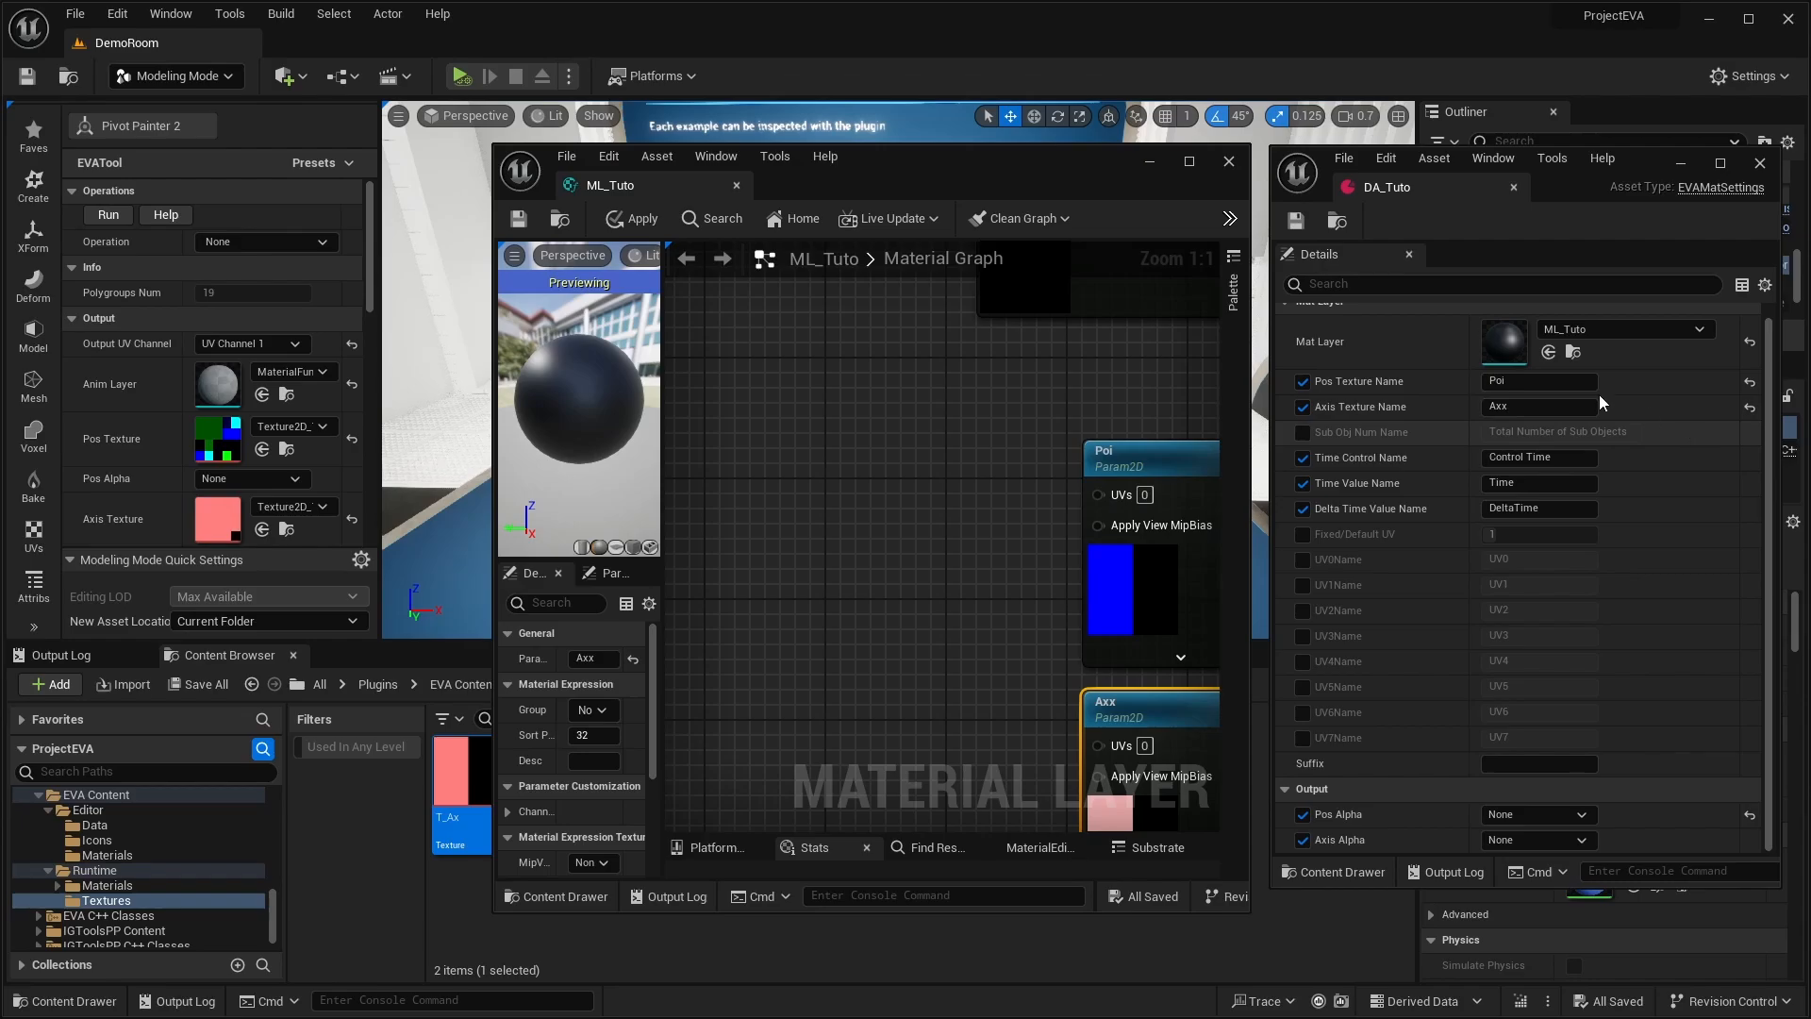
- Check the UVs inputs of the Poi and Axx nodes and enable the Fixed/Default UV setting in DA_Tuto
right_click_drag(1002, 383, 704, 255)
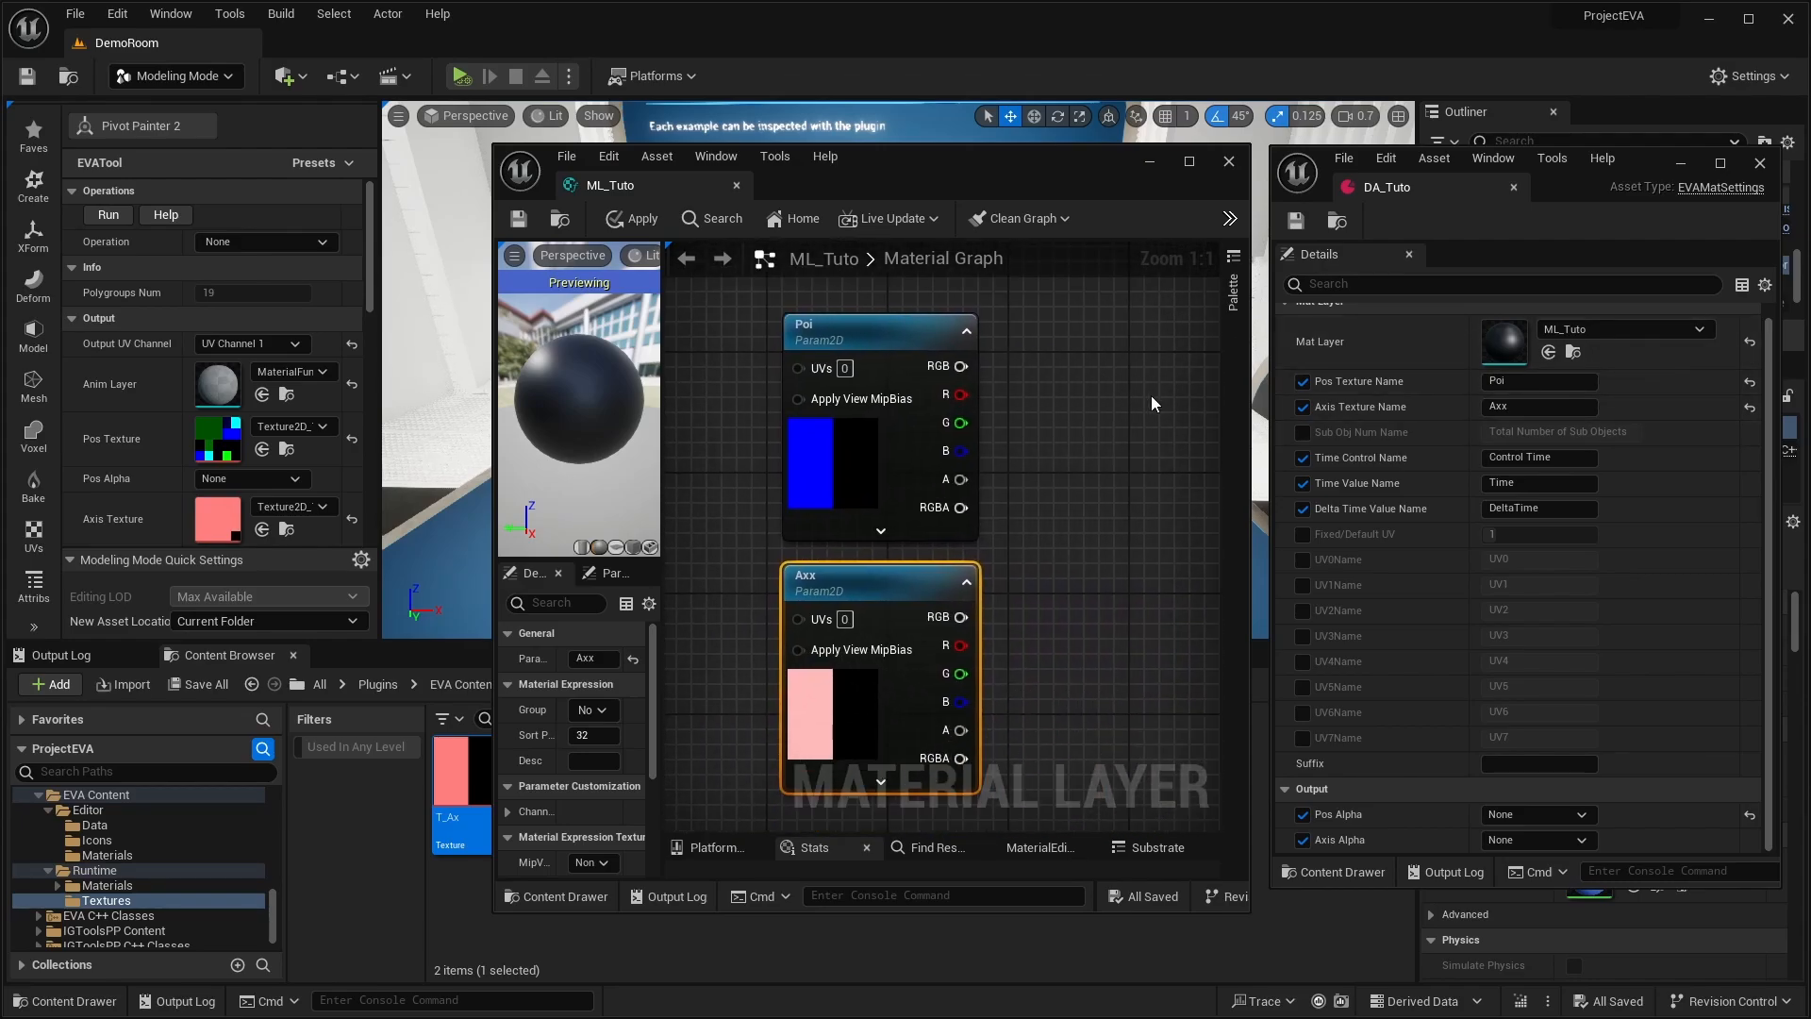
scroll(1130, 449, "down", 3)
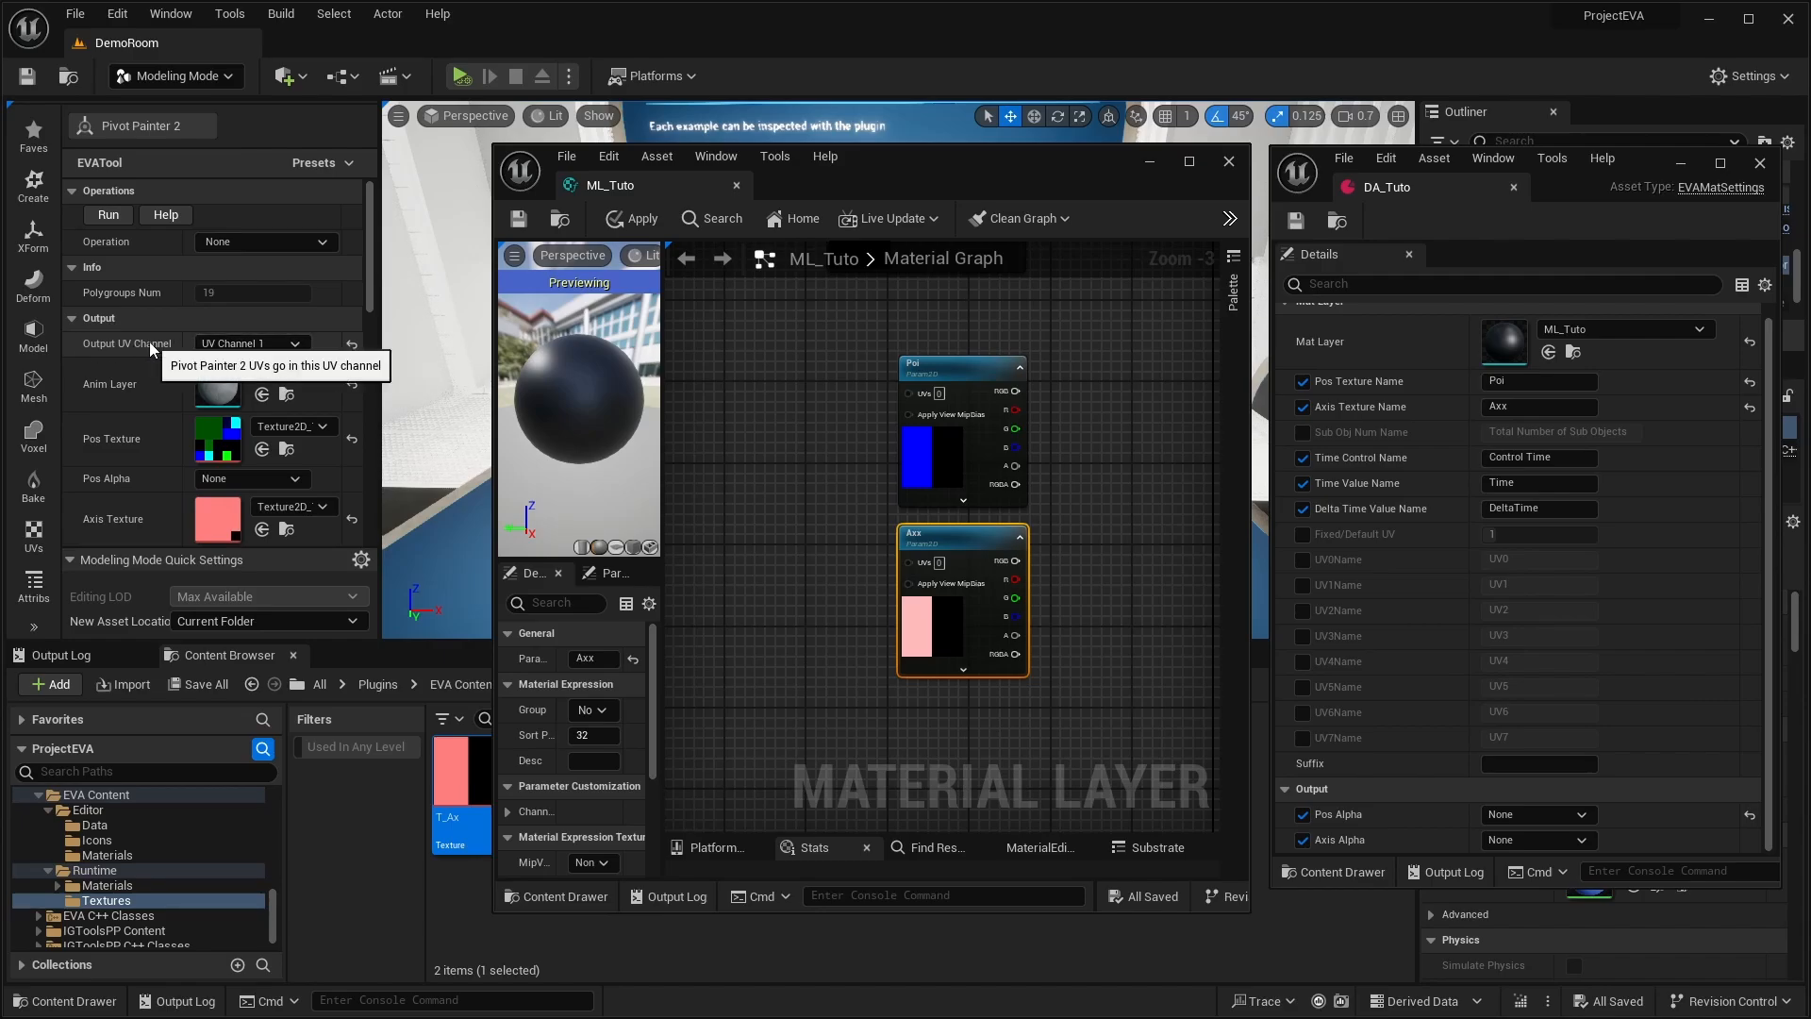
scroll(943, 392, "up", 7)
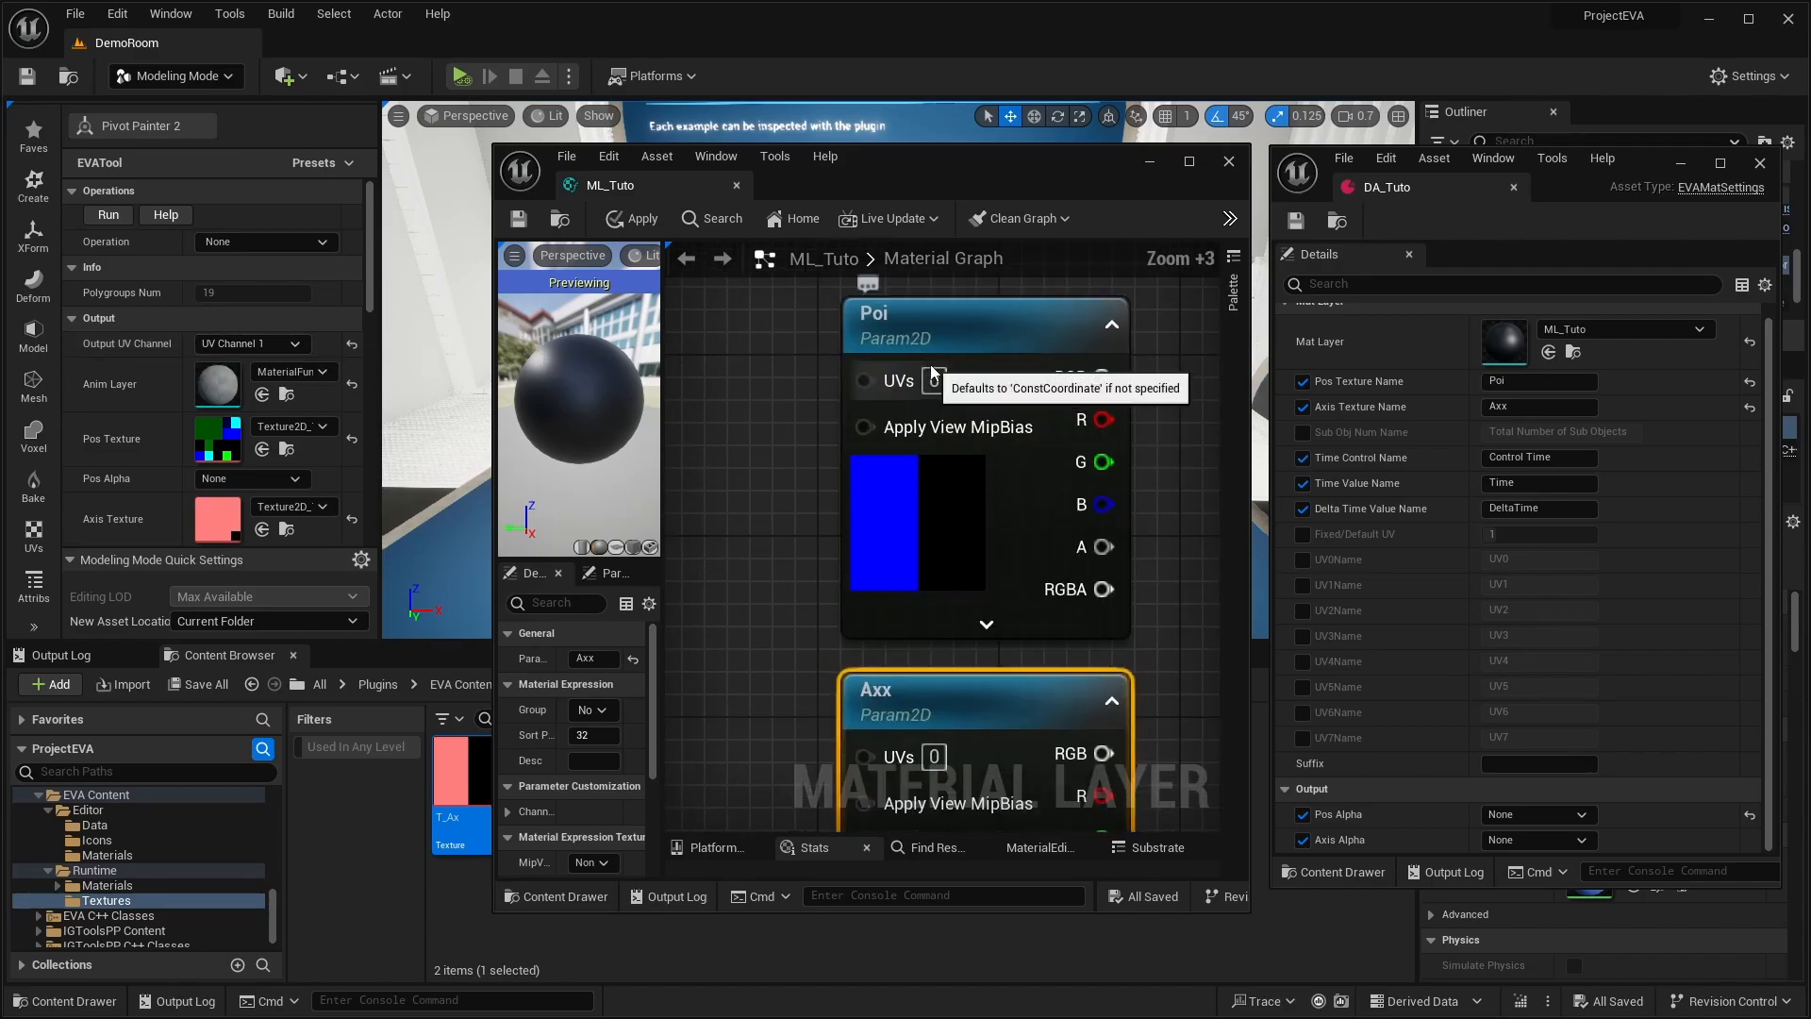
right_click_drag(723, 557, 733, 513)
scroll(728, 463, "down", 3)
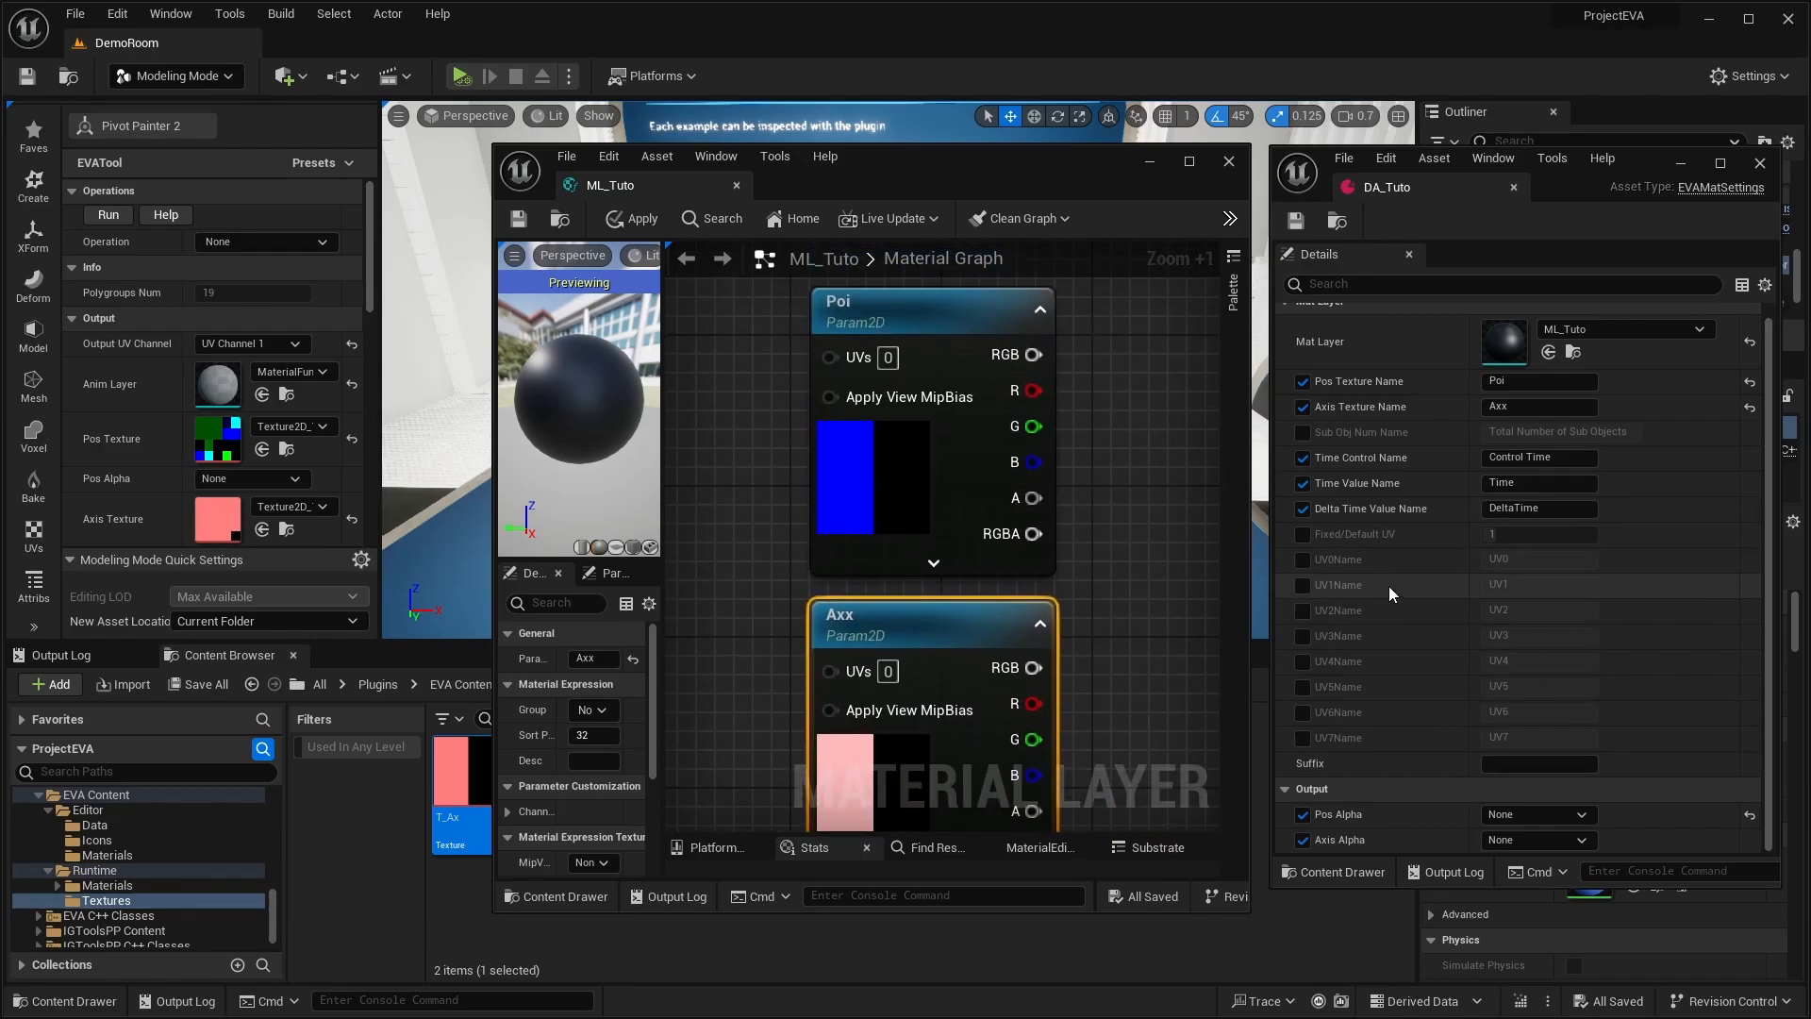
left_click(1303, 536)
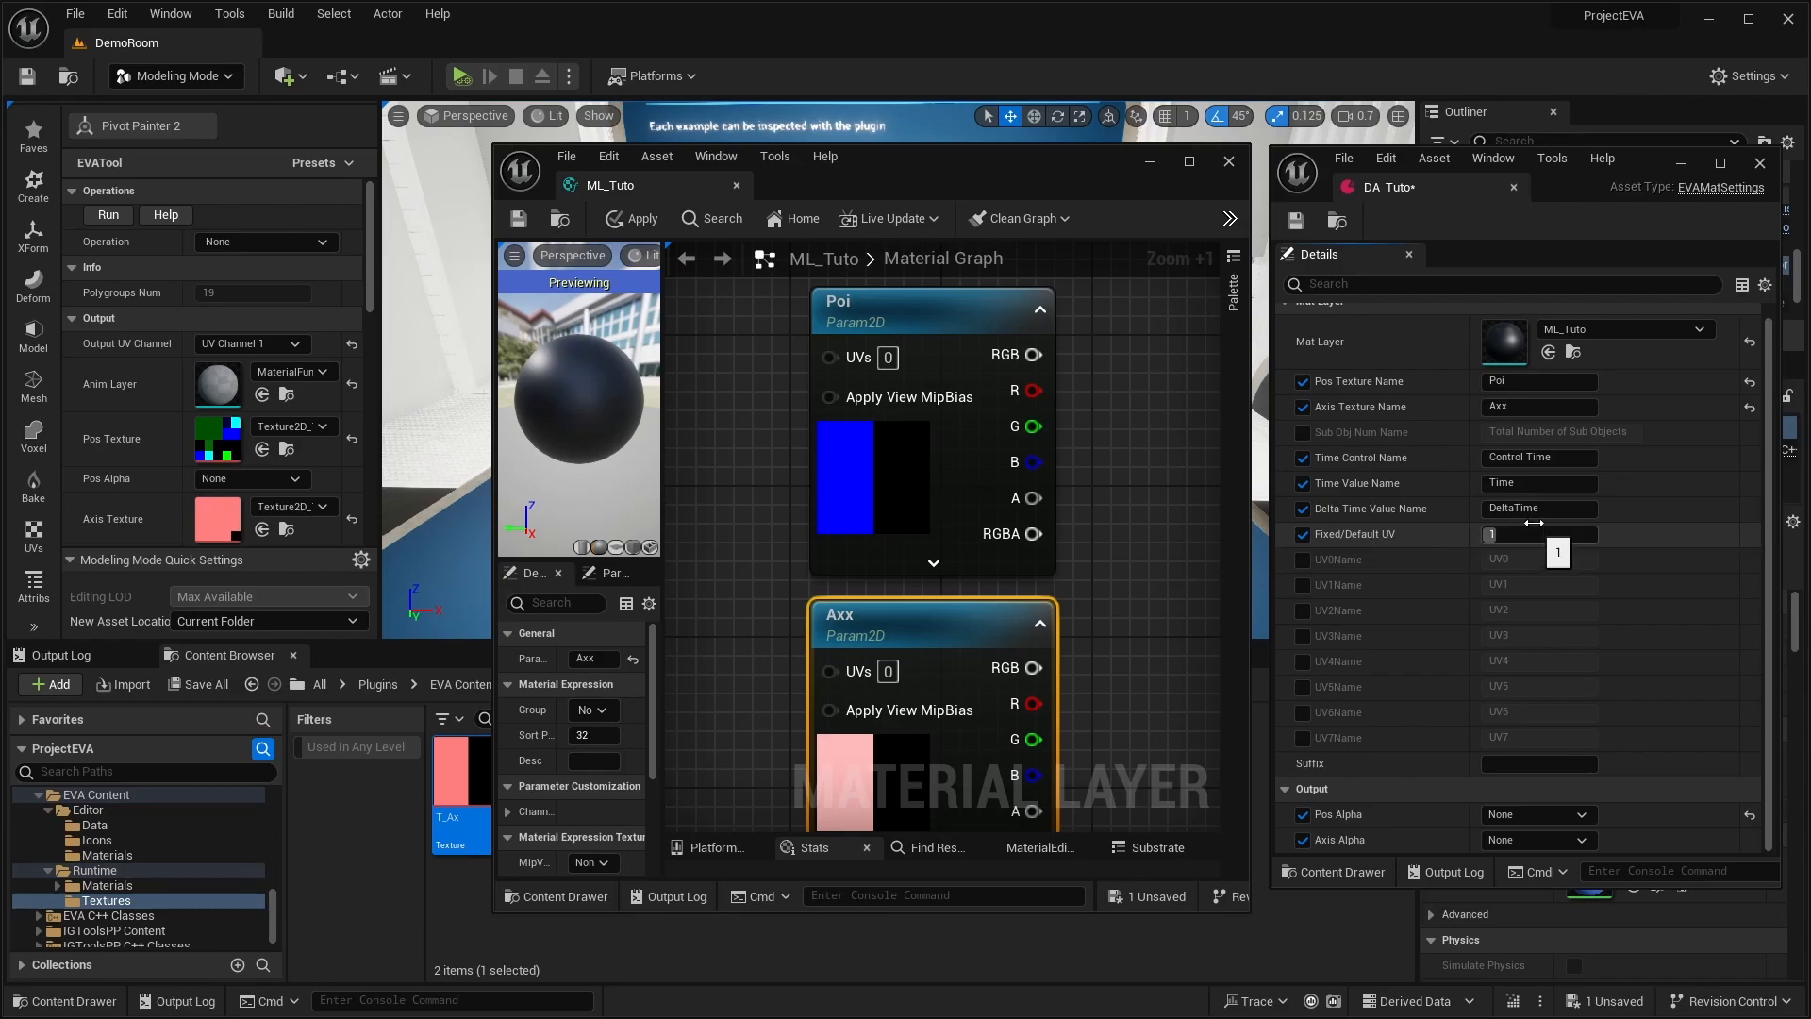
- Set the UVs coordinate index of both the Poi and Axx texture parameters to 1
left_click(887, 357)
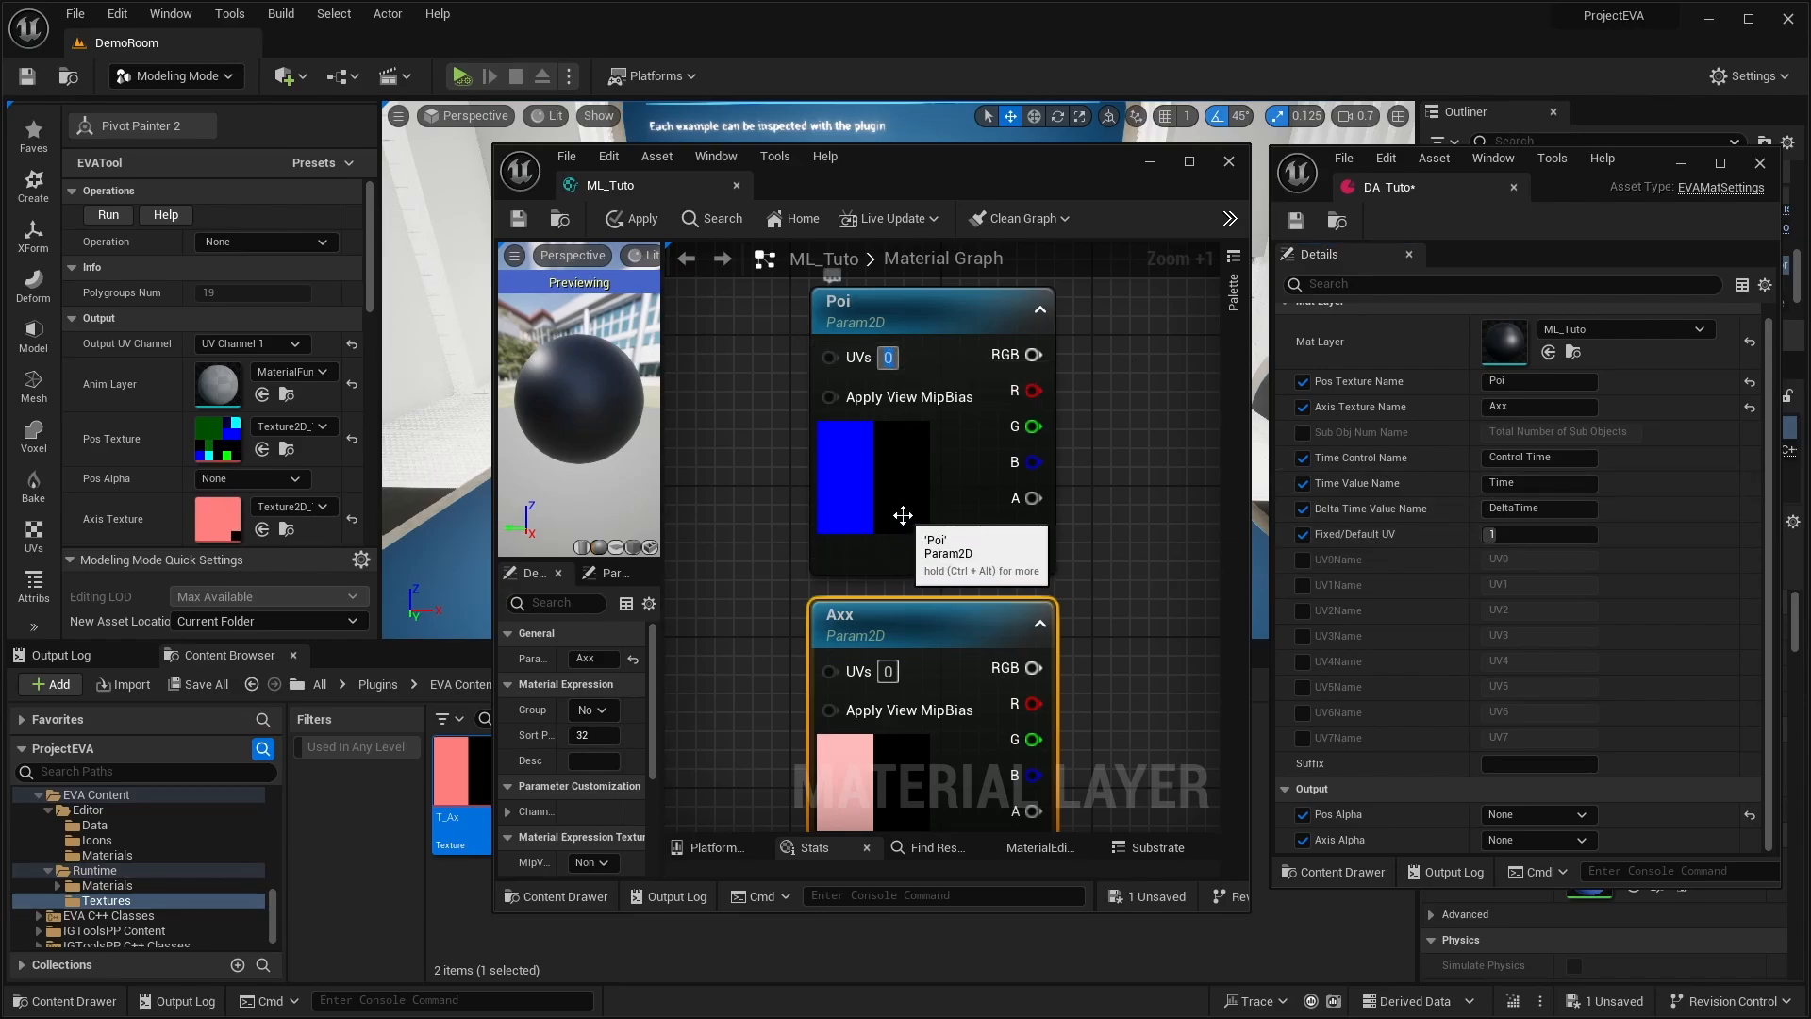
type("1")
key("Return")
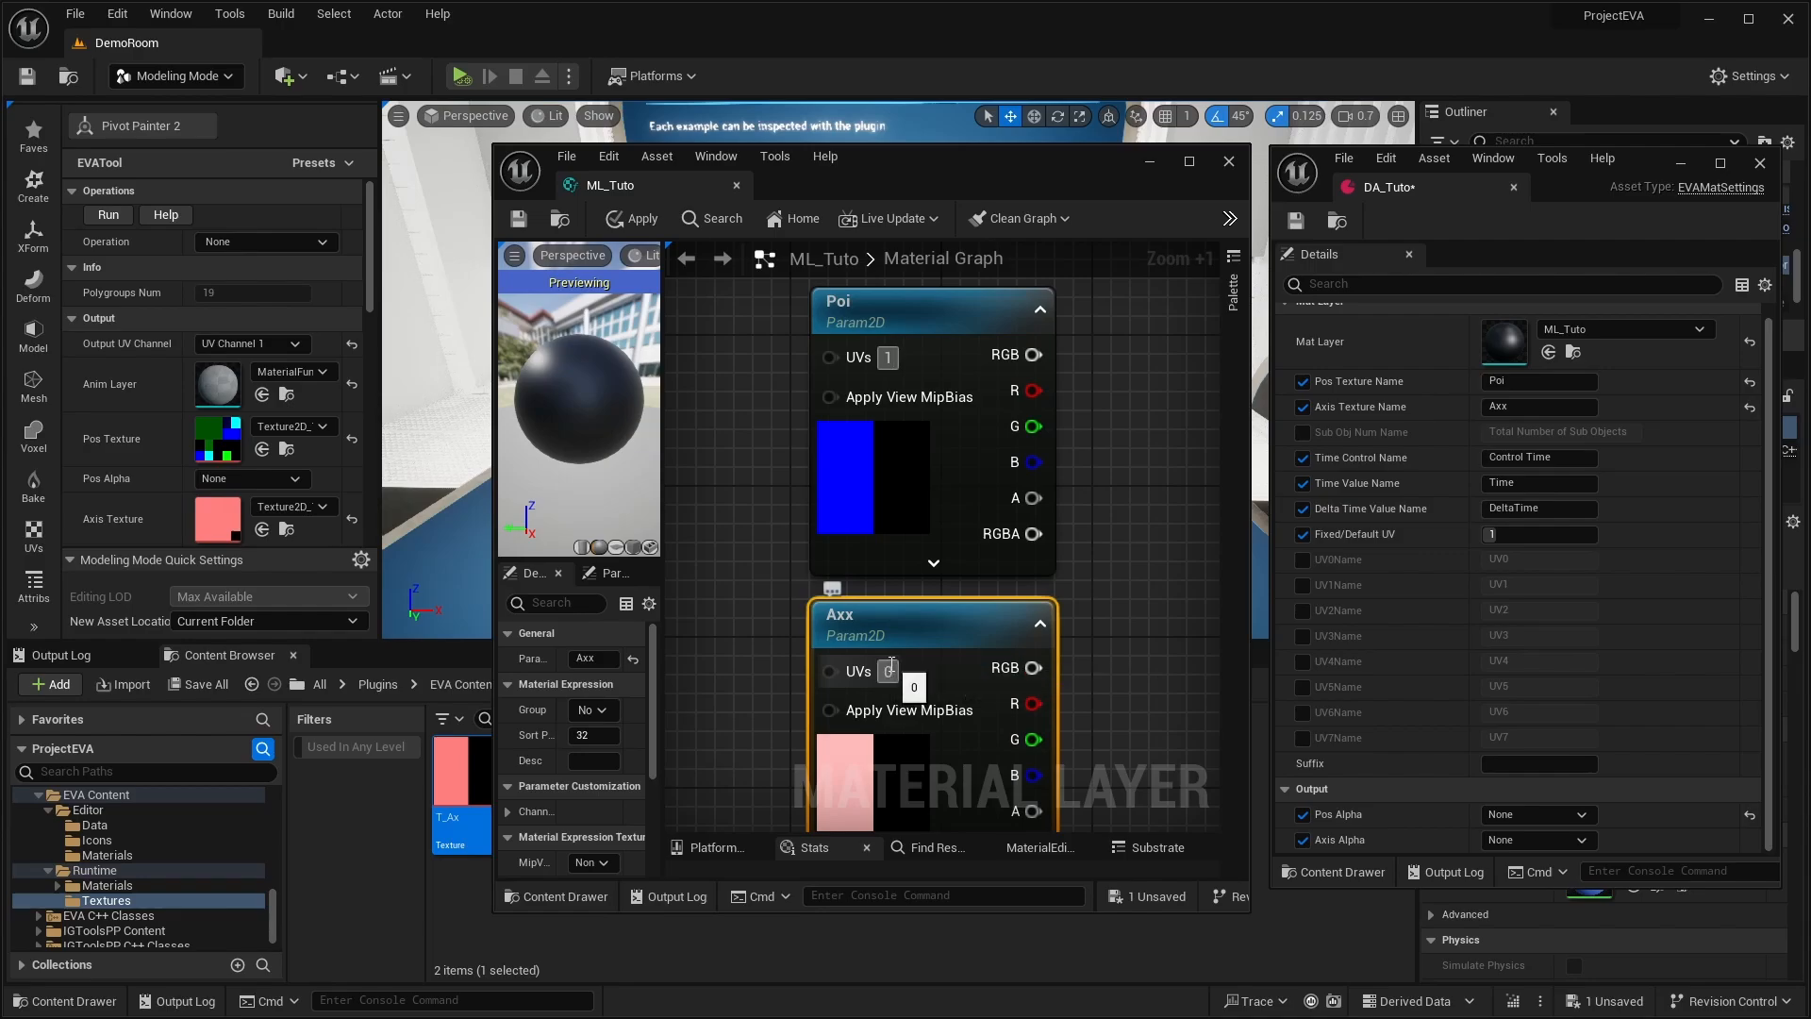
type("1")
key("Return")
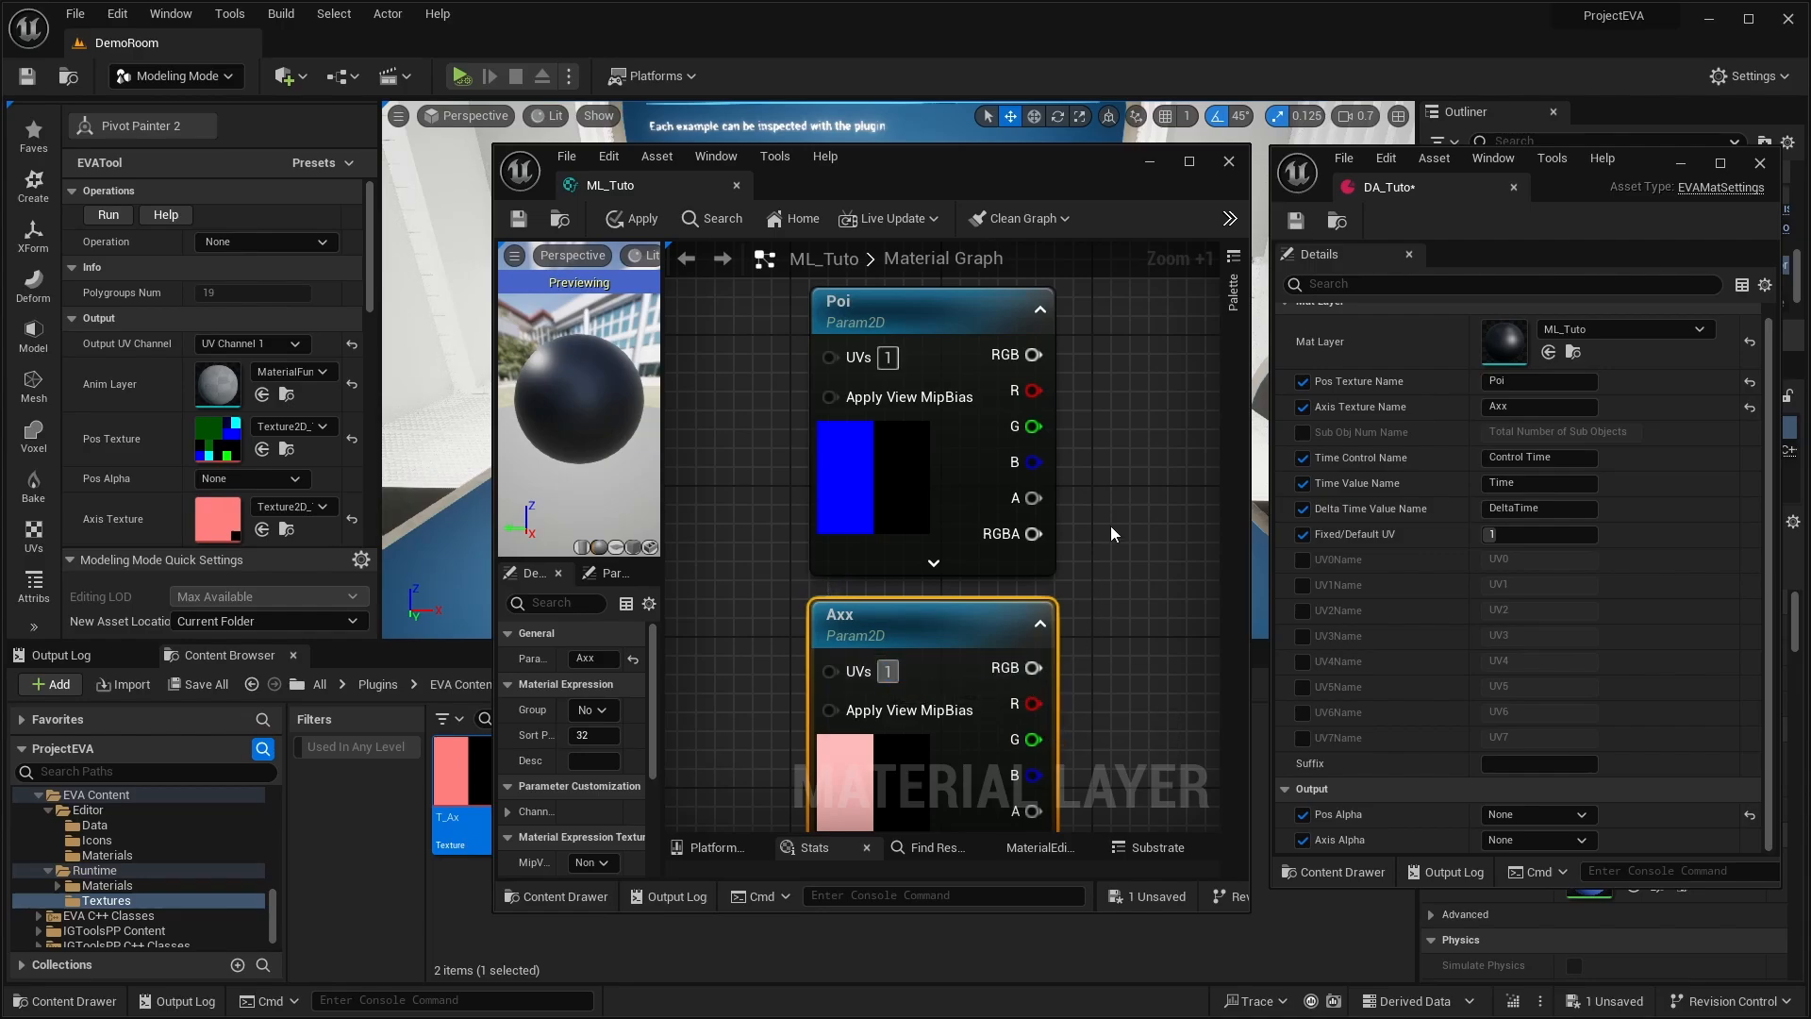
right_click_drag(1111, 524, 1064, 423)
scroll(1061, 443, "down", 3)
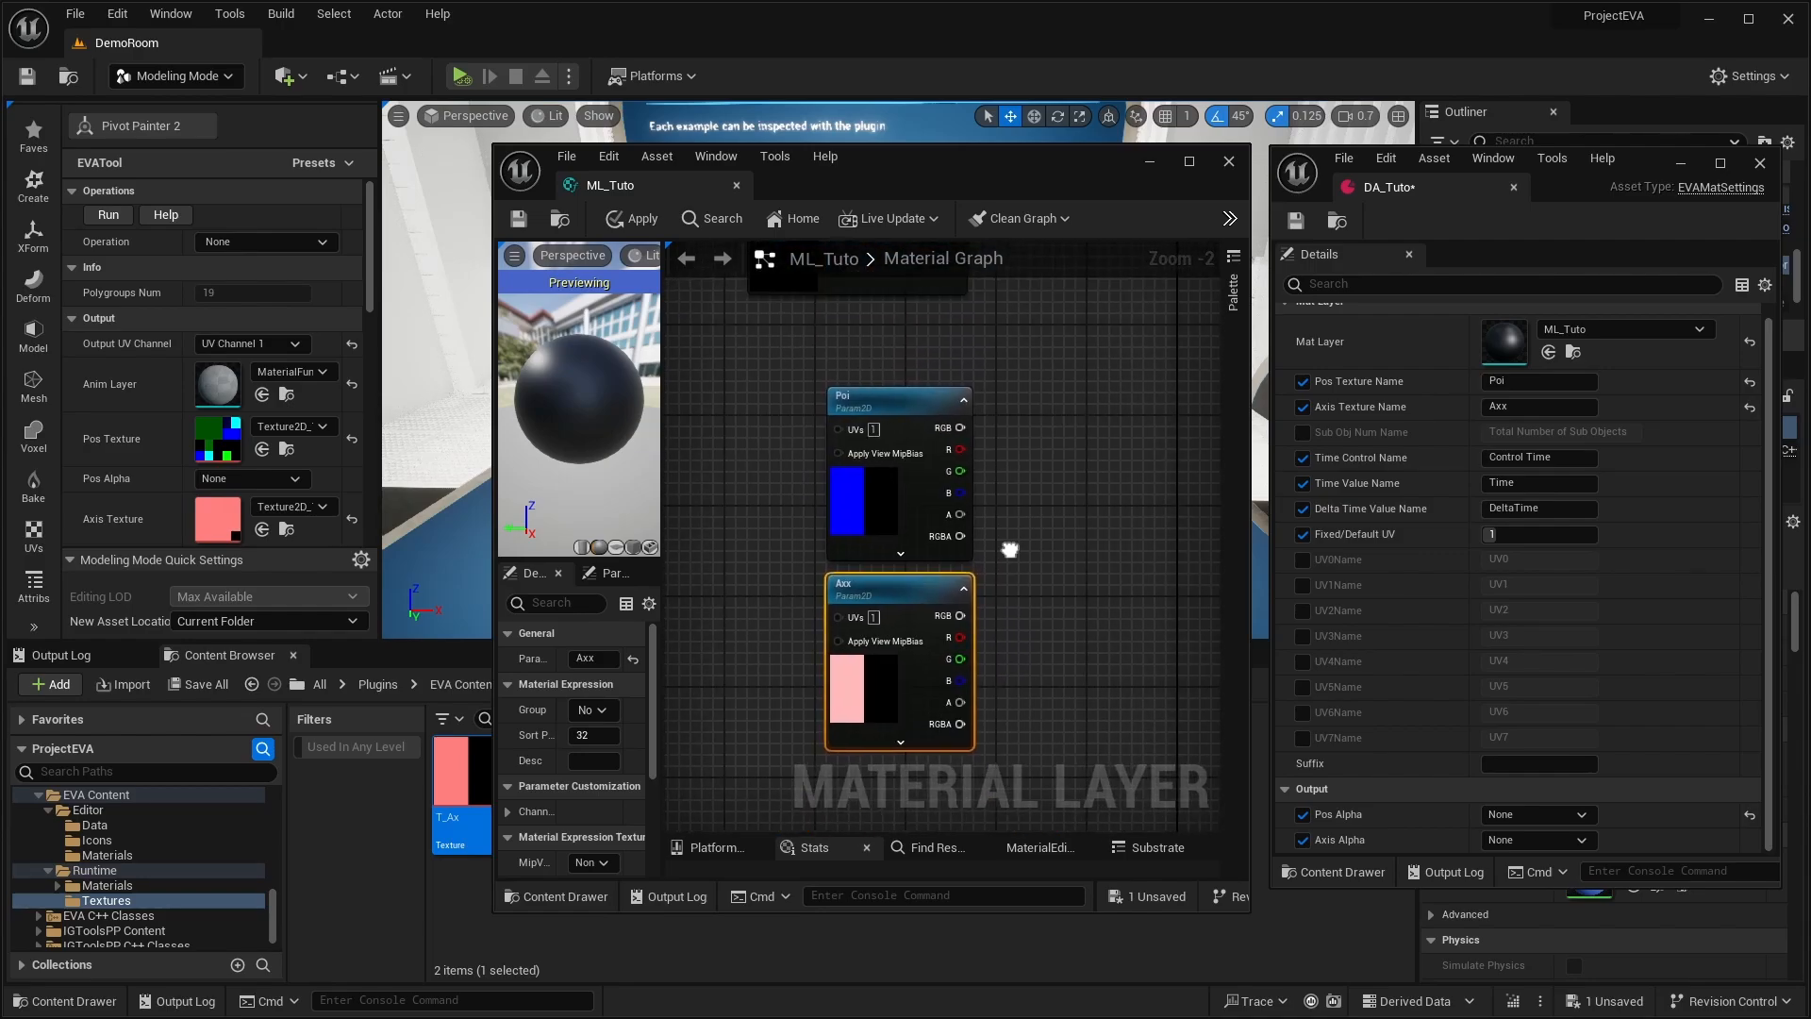
- Move the Poi and Axx texture parameters together beneath the Input Material Attributes node
scroll(948, 461, "down", 2)
right_click_drag(938, 493, 990, 538)
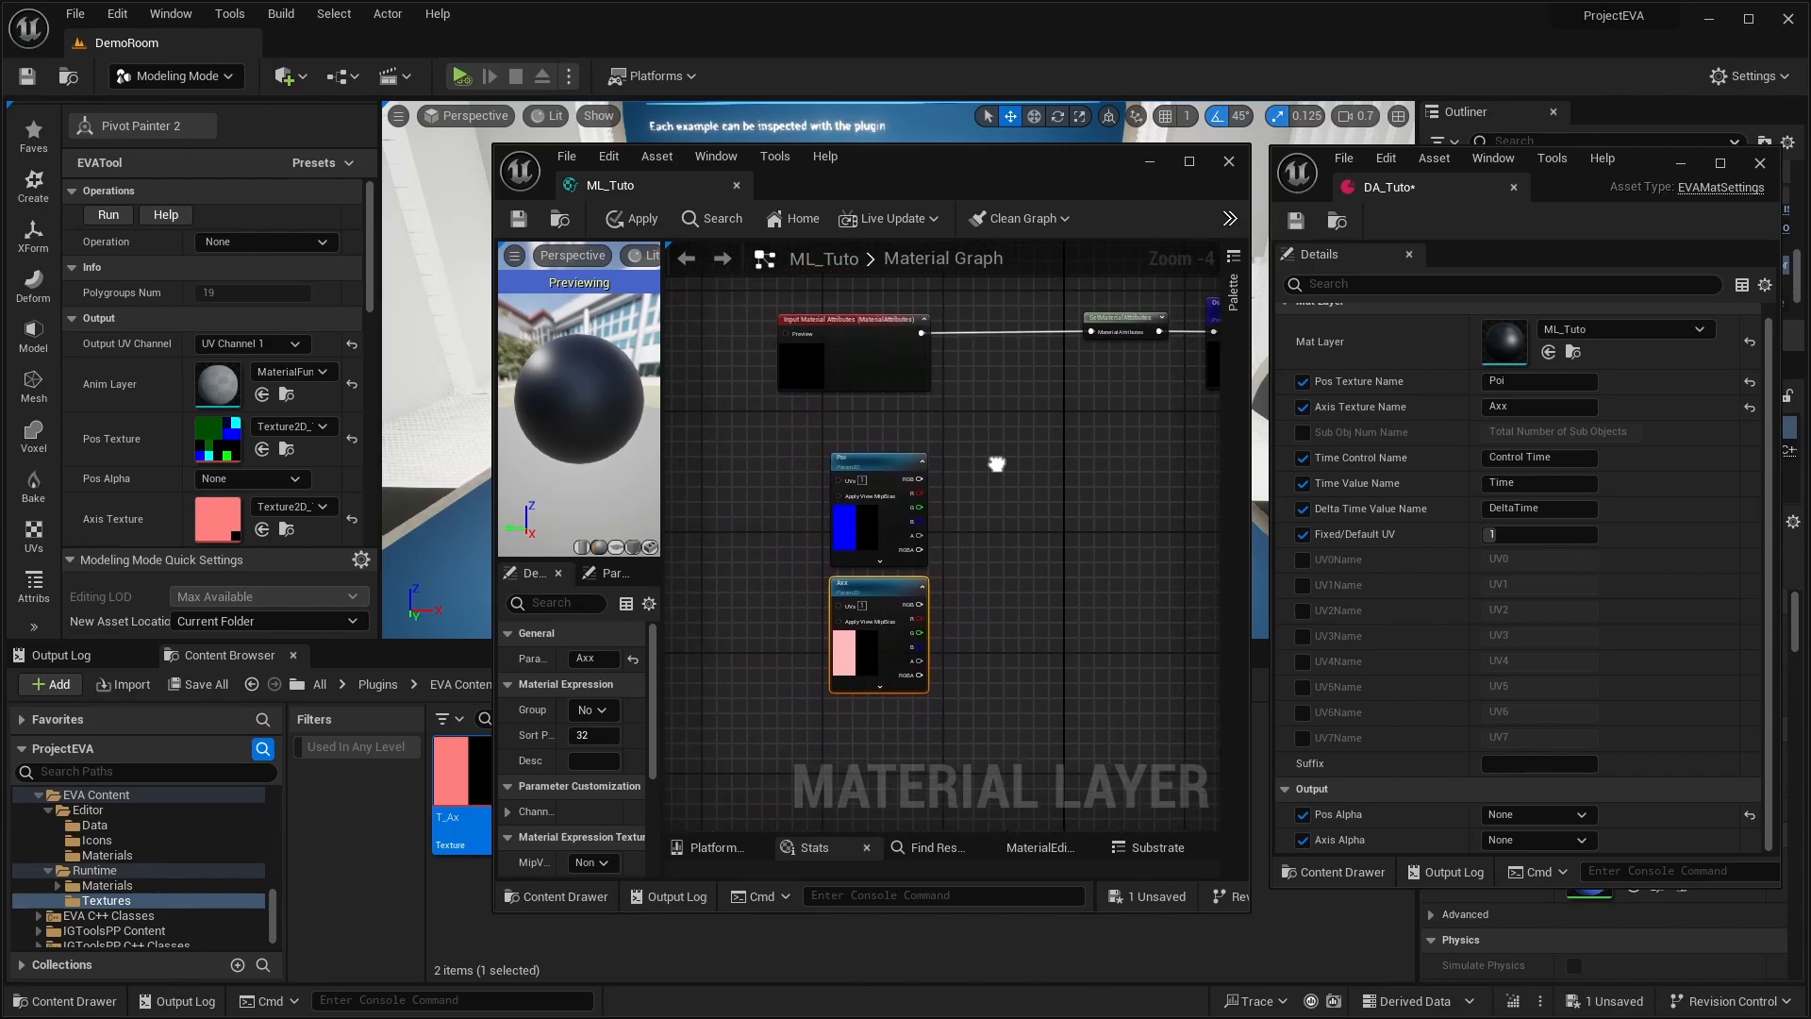
left_click_drag(756, 443, 925, 752)
left_click_drag(870, 562, 832, 532)
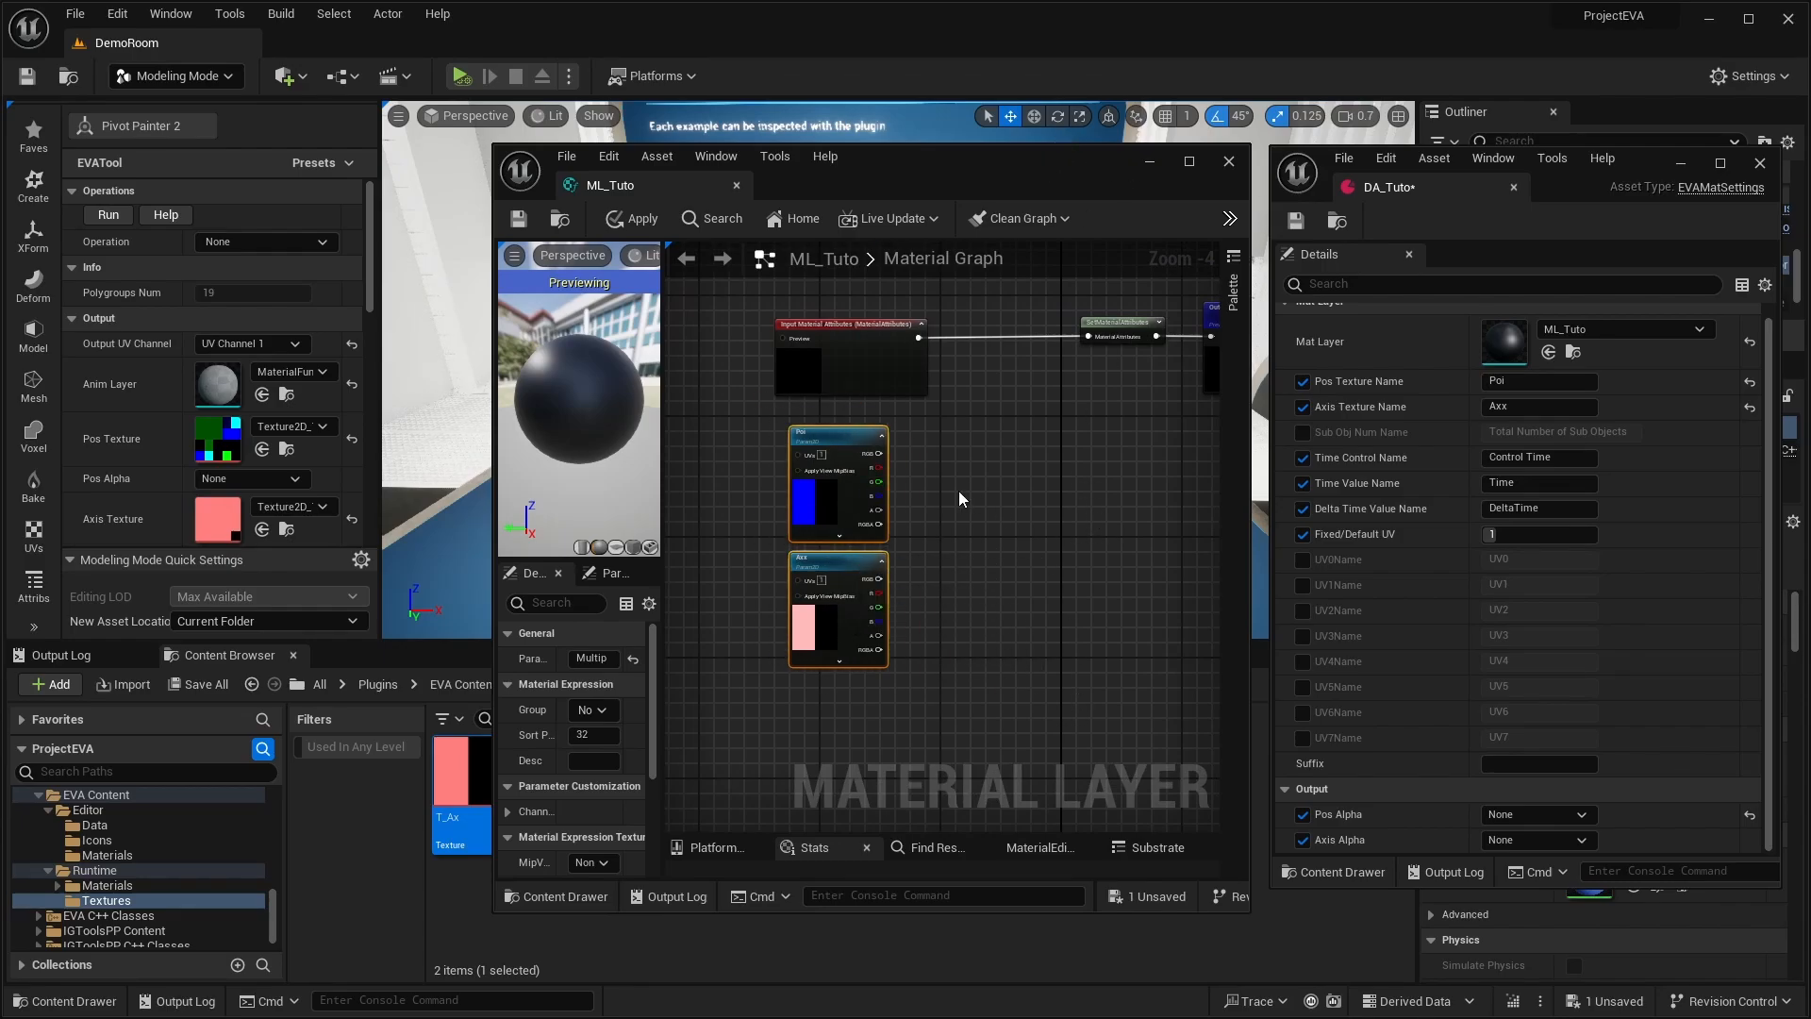
mouse_move(1027, 615)
right_mouse_down()
mouse_move(953, 582)
mouse_move(999, 610)
right_mouse_up()
mouse_move(1071, 536)
right_mouse_down()
mouse_move(1092, 539)
mouse_move(1077, 543)
right_mouse_up()
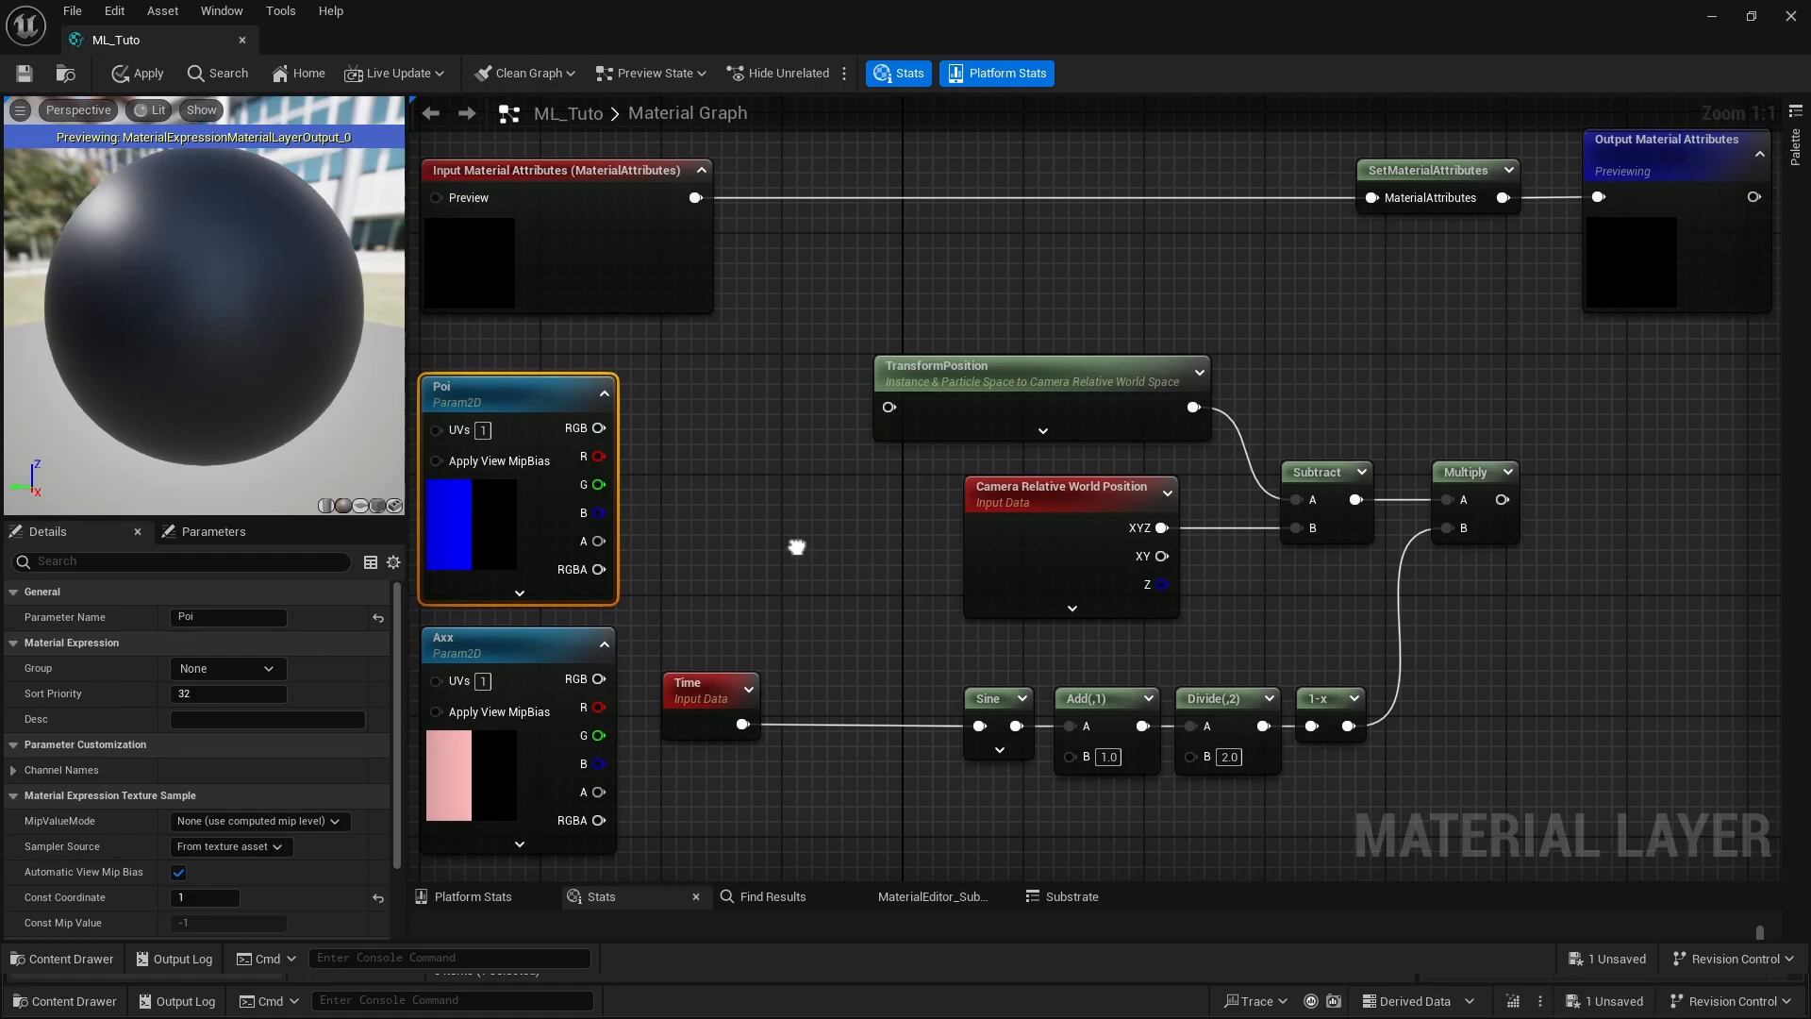
- Connect Poi's RGB output to the TransformPosition input and move the Poi node up to straighten the wire
right_click_drag(800, 534, 799, 543)
left_click_drag(735, 349, 1339, 824)
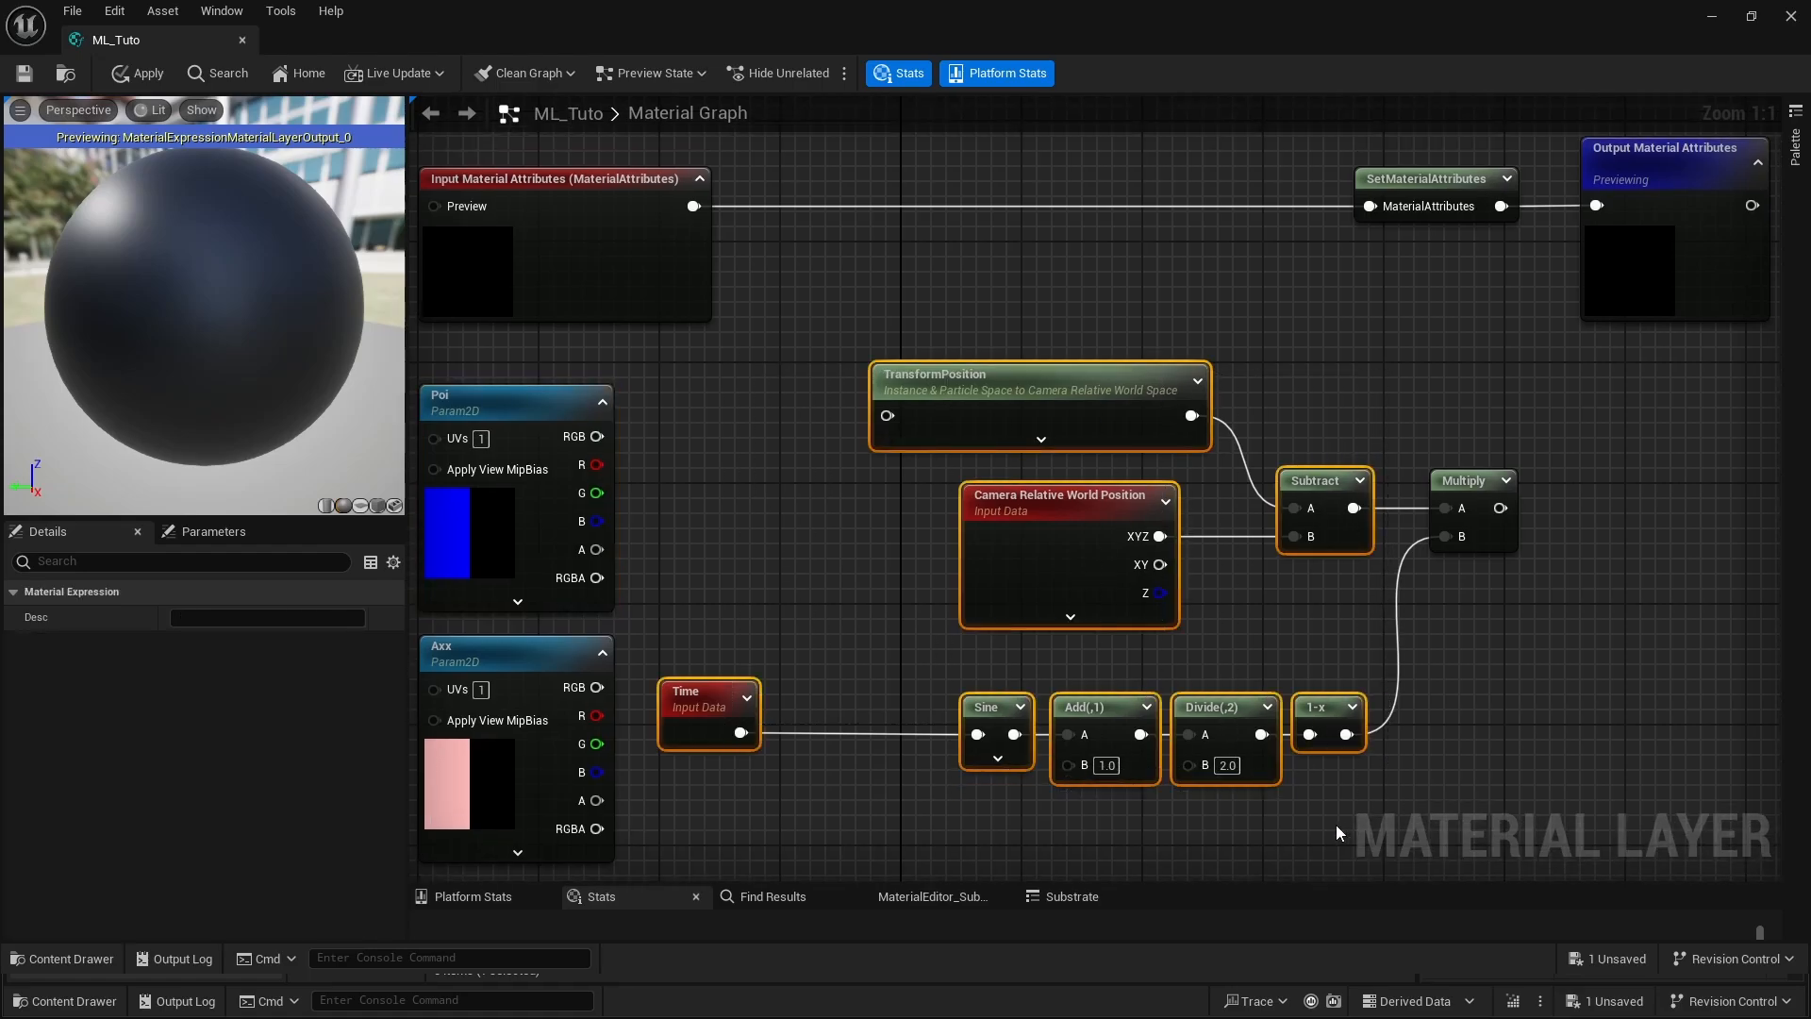
left_click(691, 433)
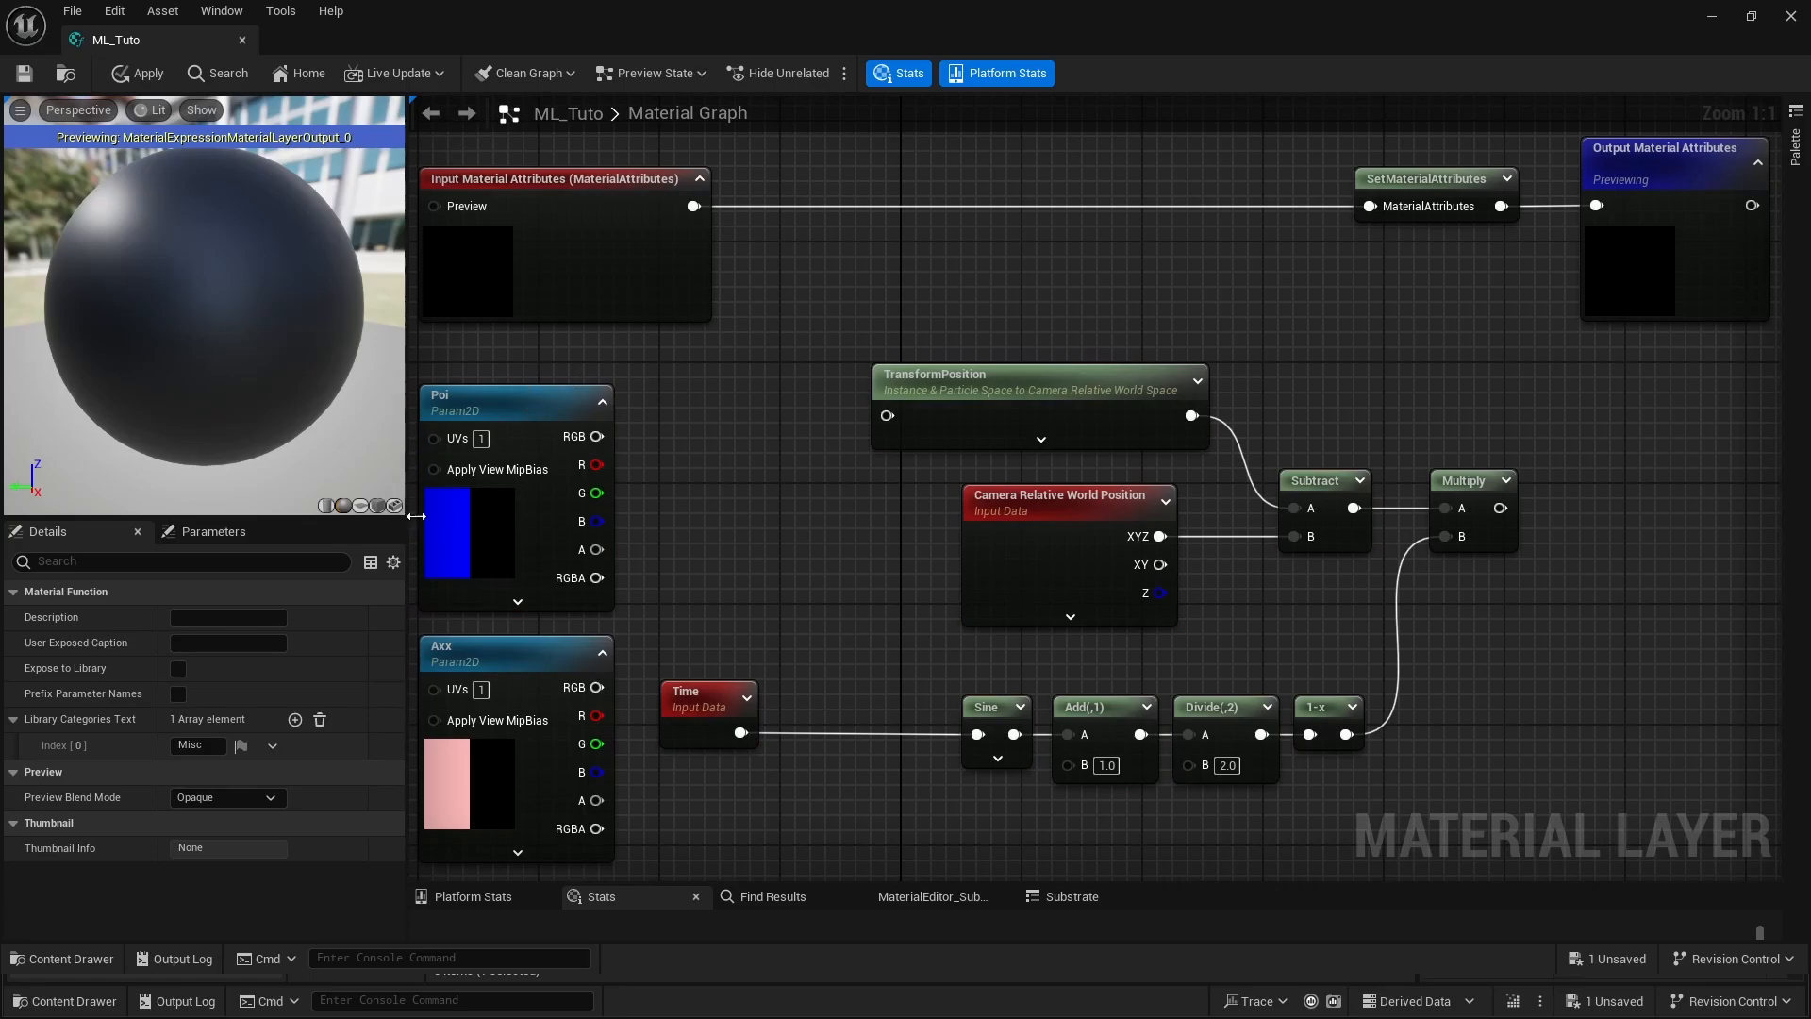
right_click_drag(692, 438, 704, 444)
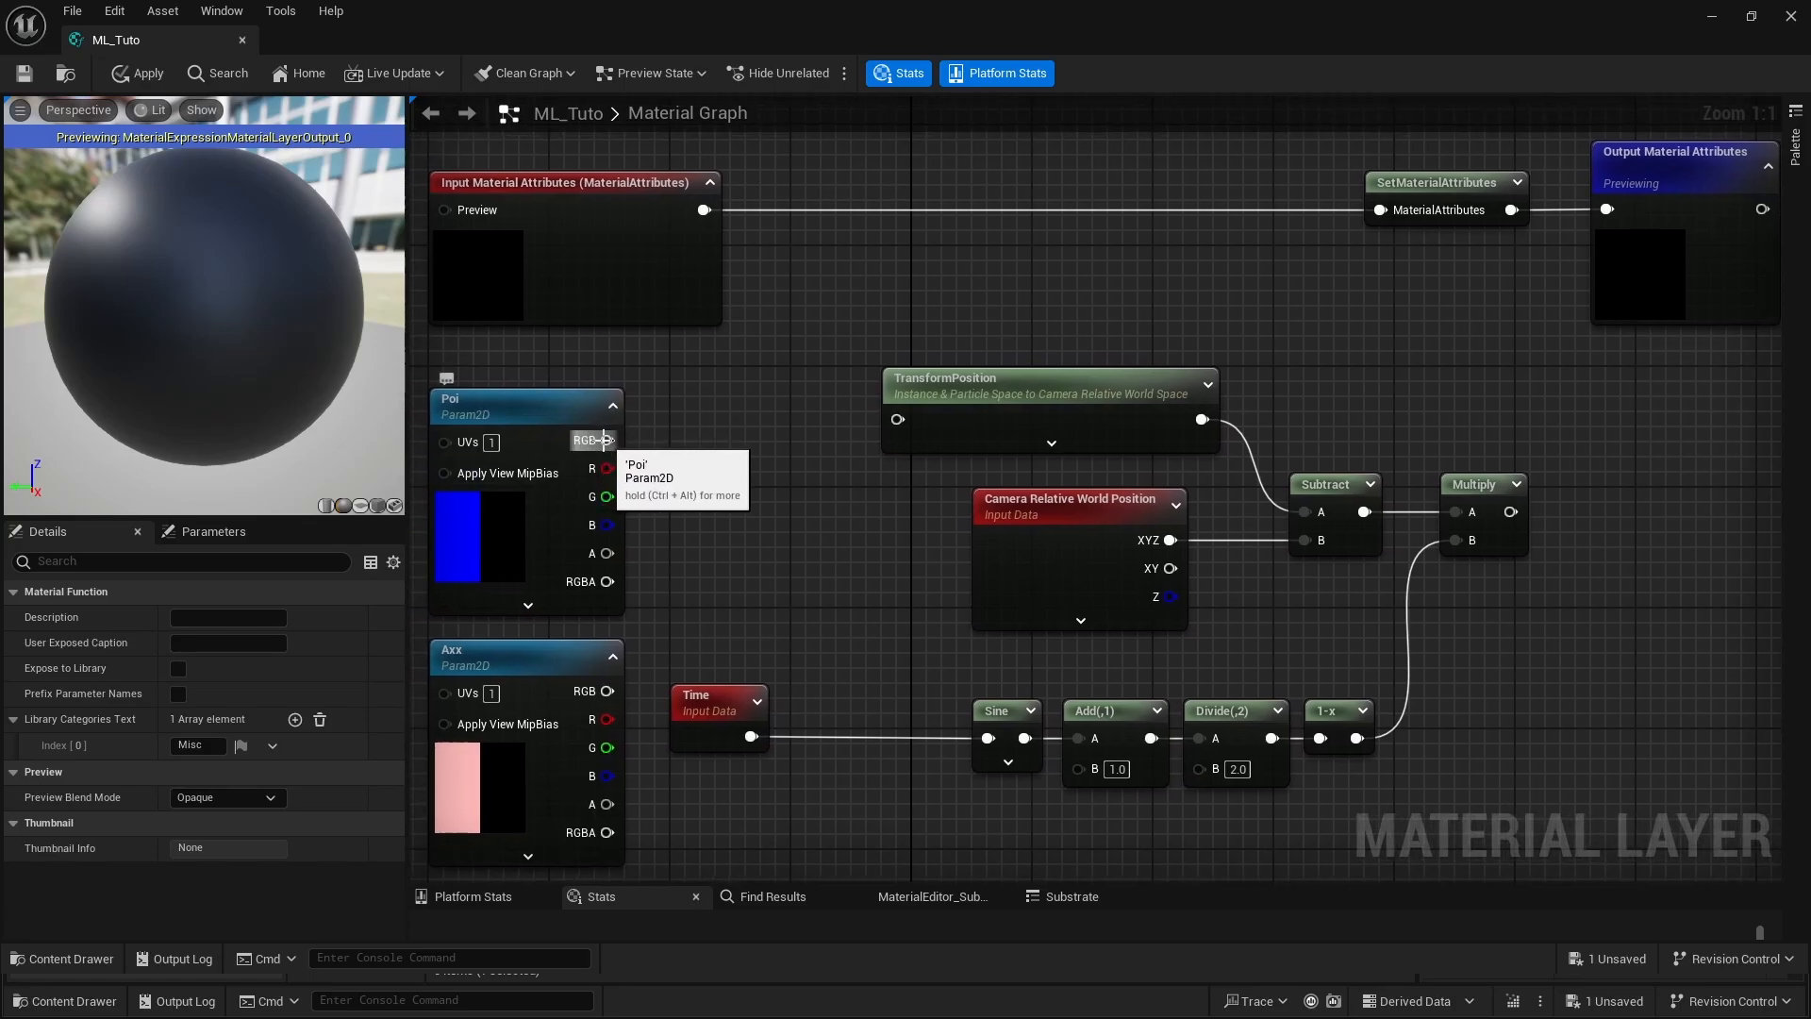
left_click_drag(611, 441, 897, 421)
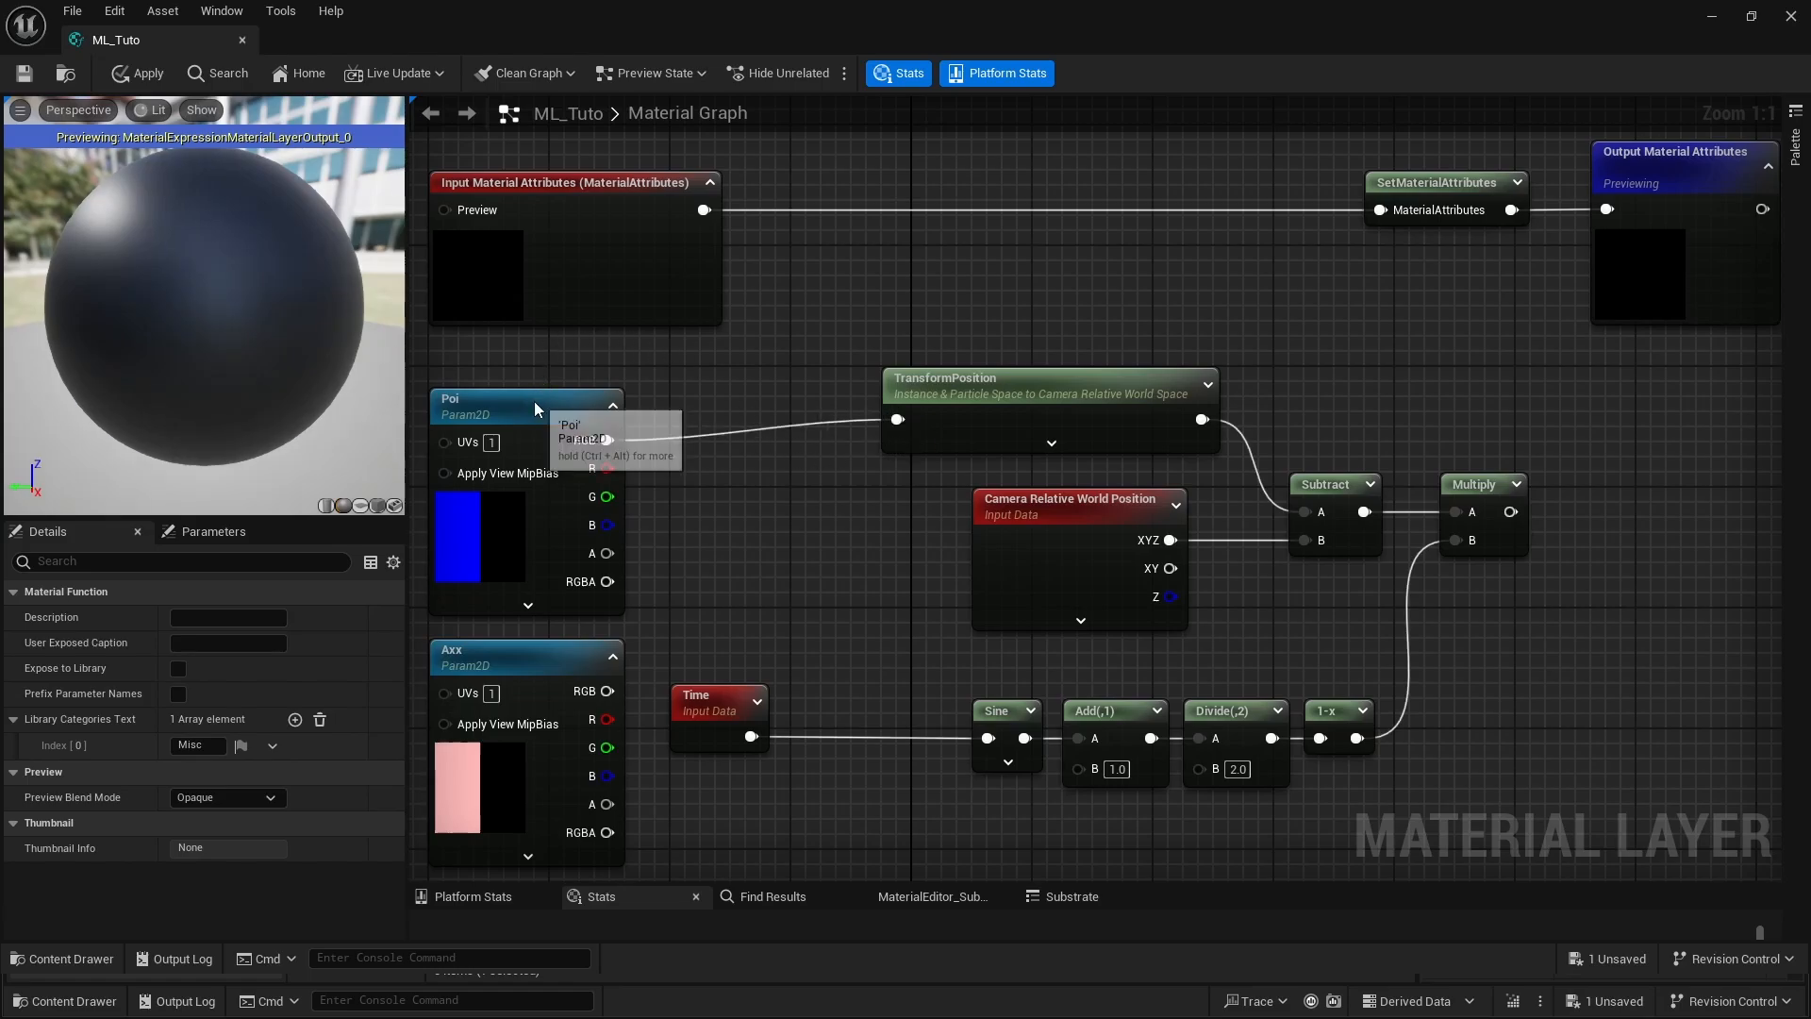
left_click_drag(534, 400, 535, 381)
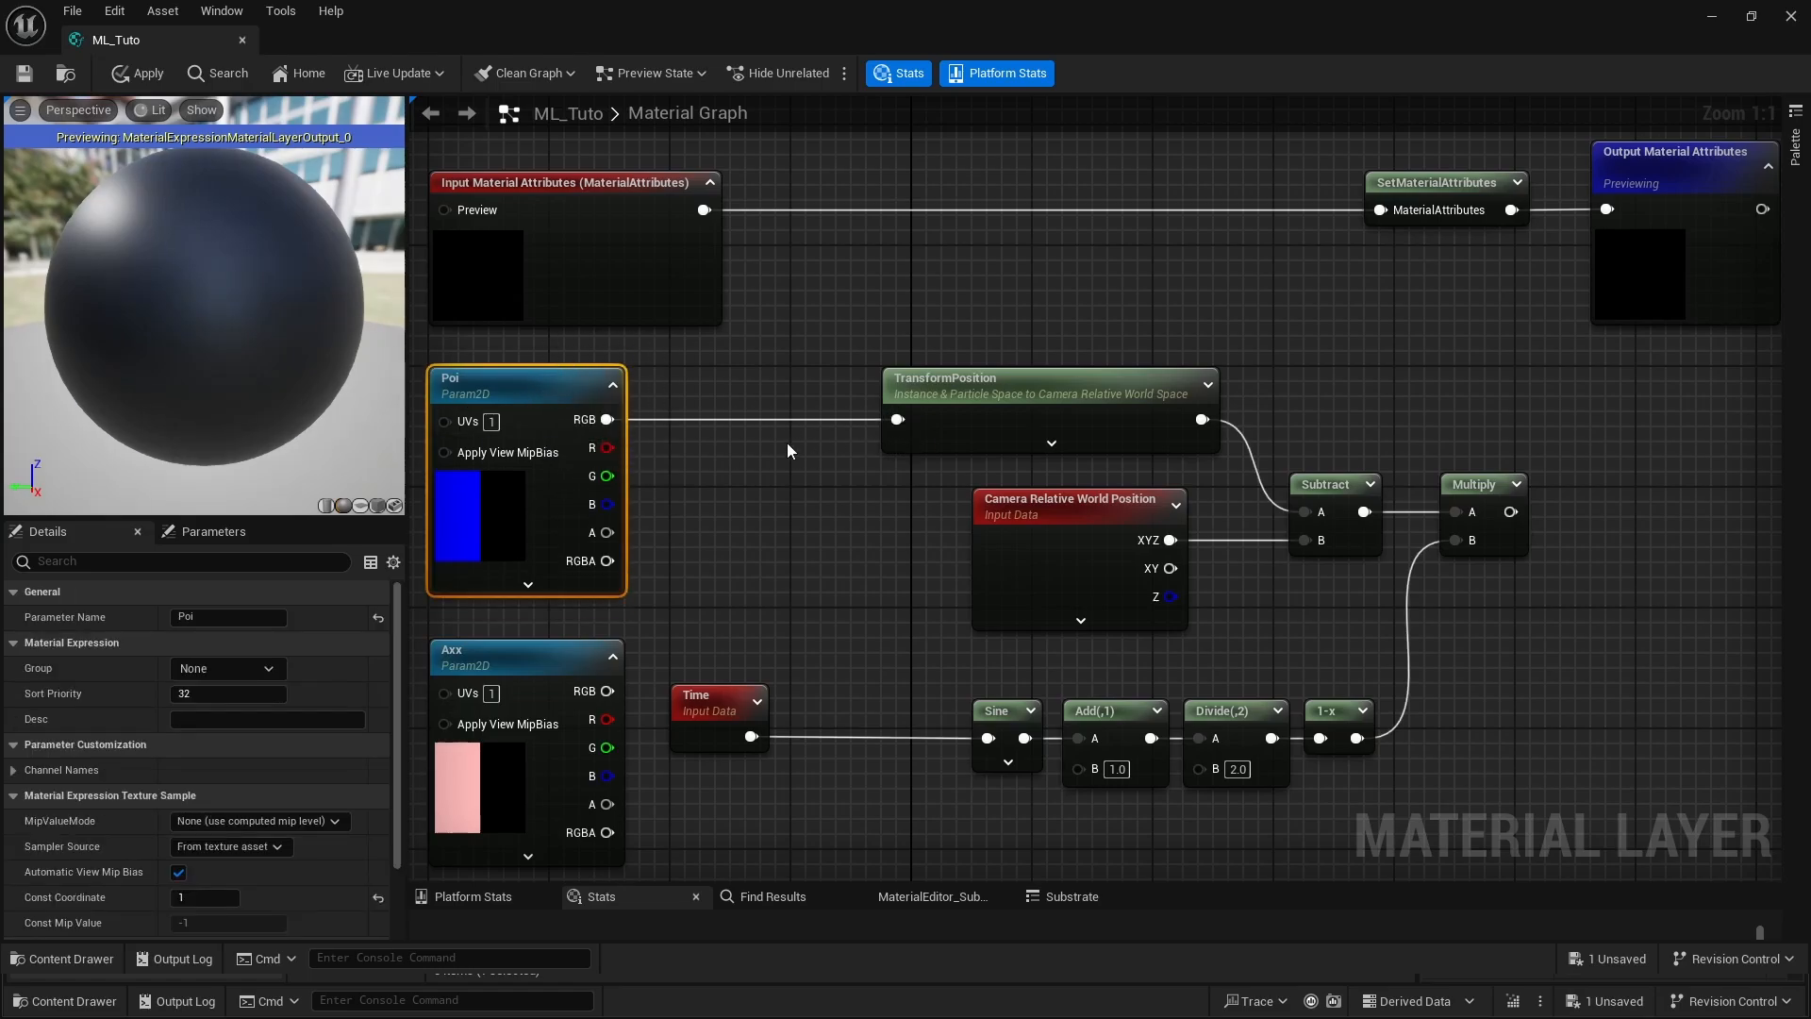
right_click_drag(798, 367, 834, 370)
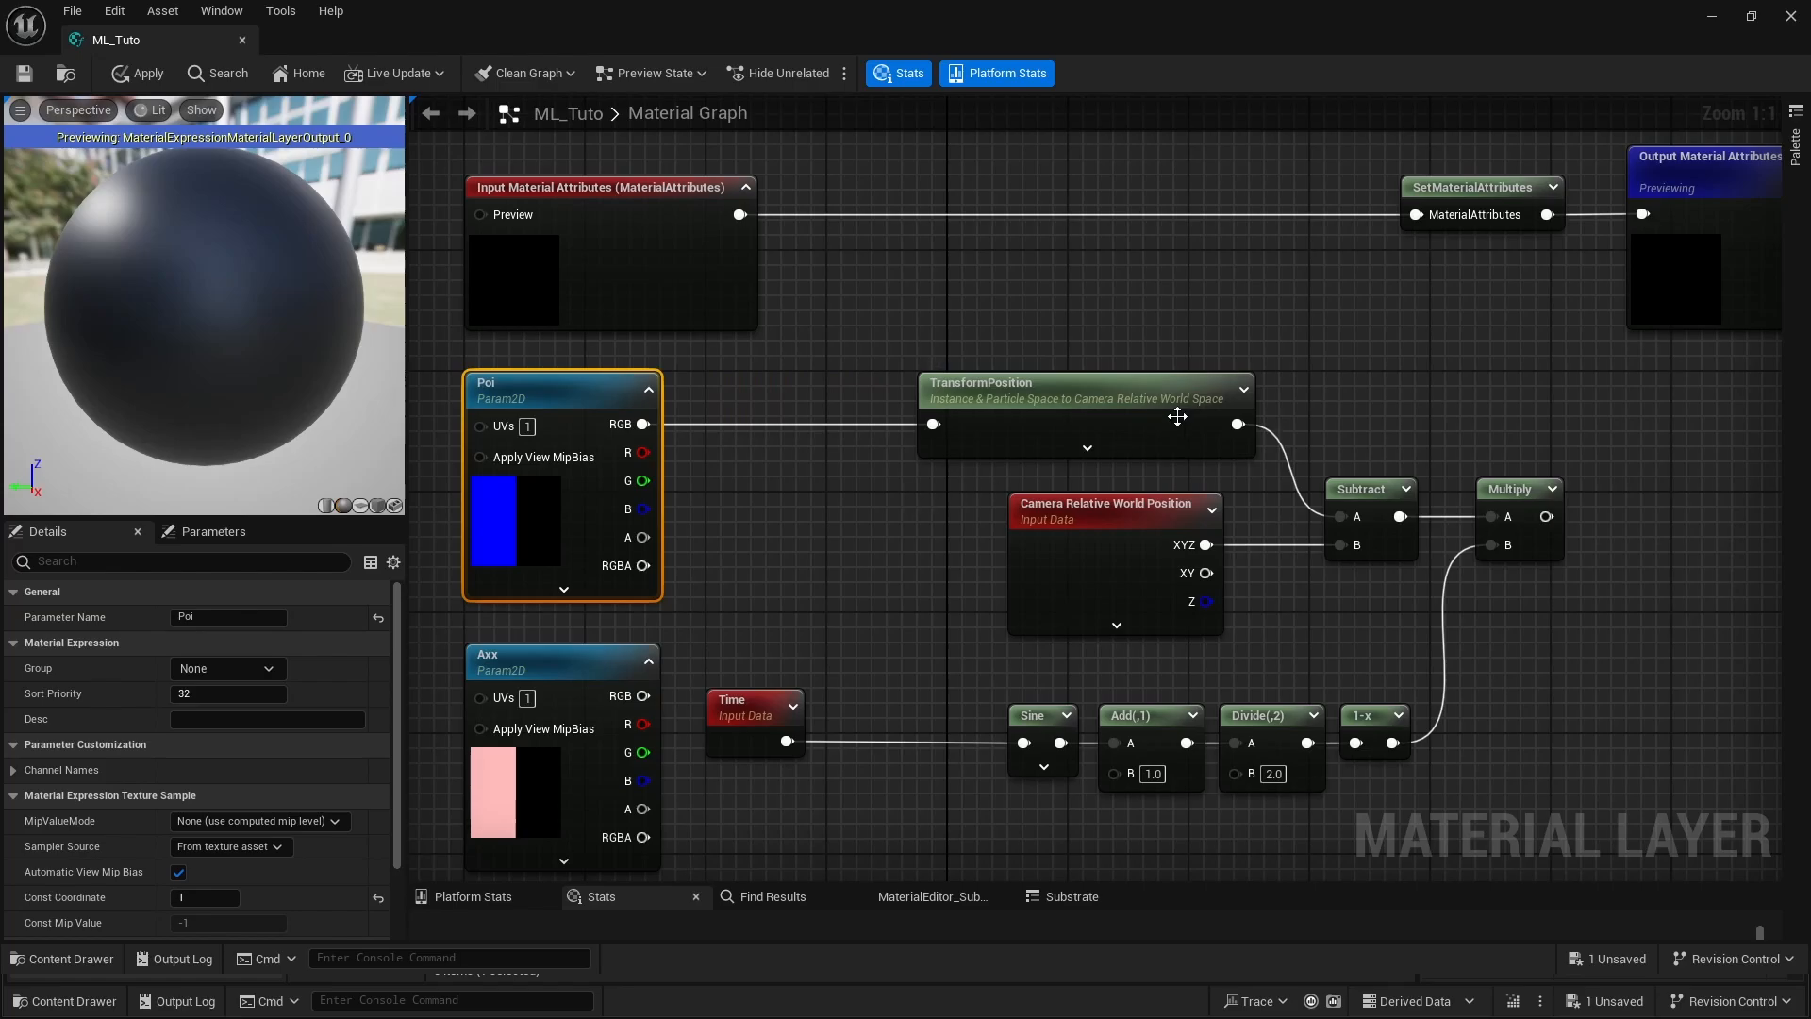
right_click_drag(843, 625, 802, 638)
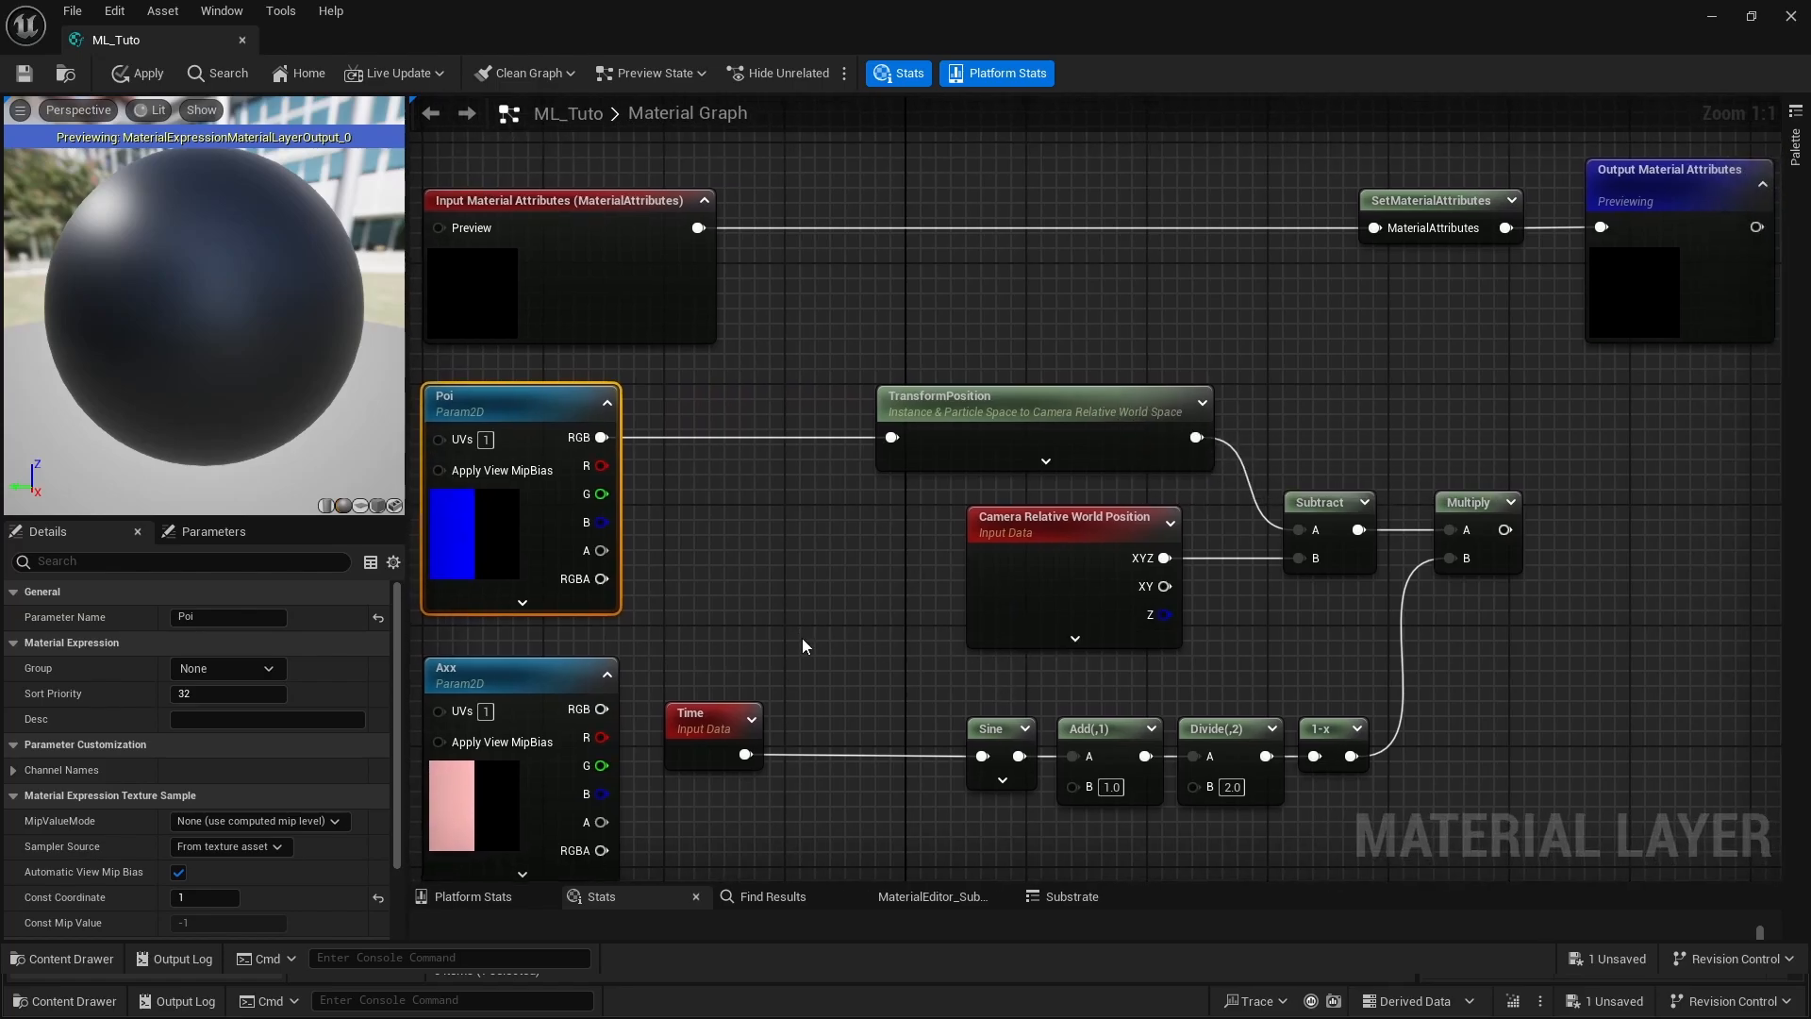
left_click(706, 719)
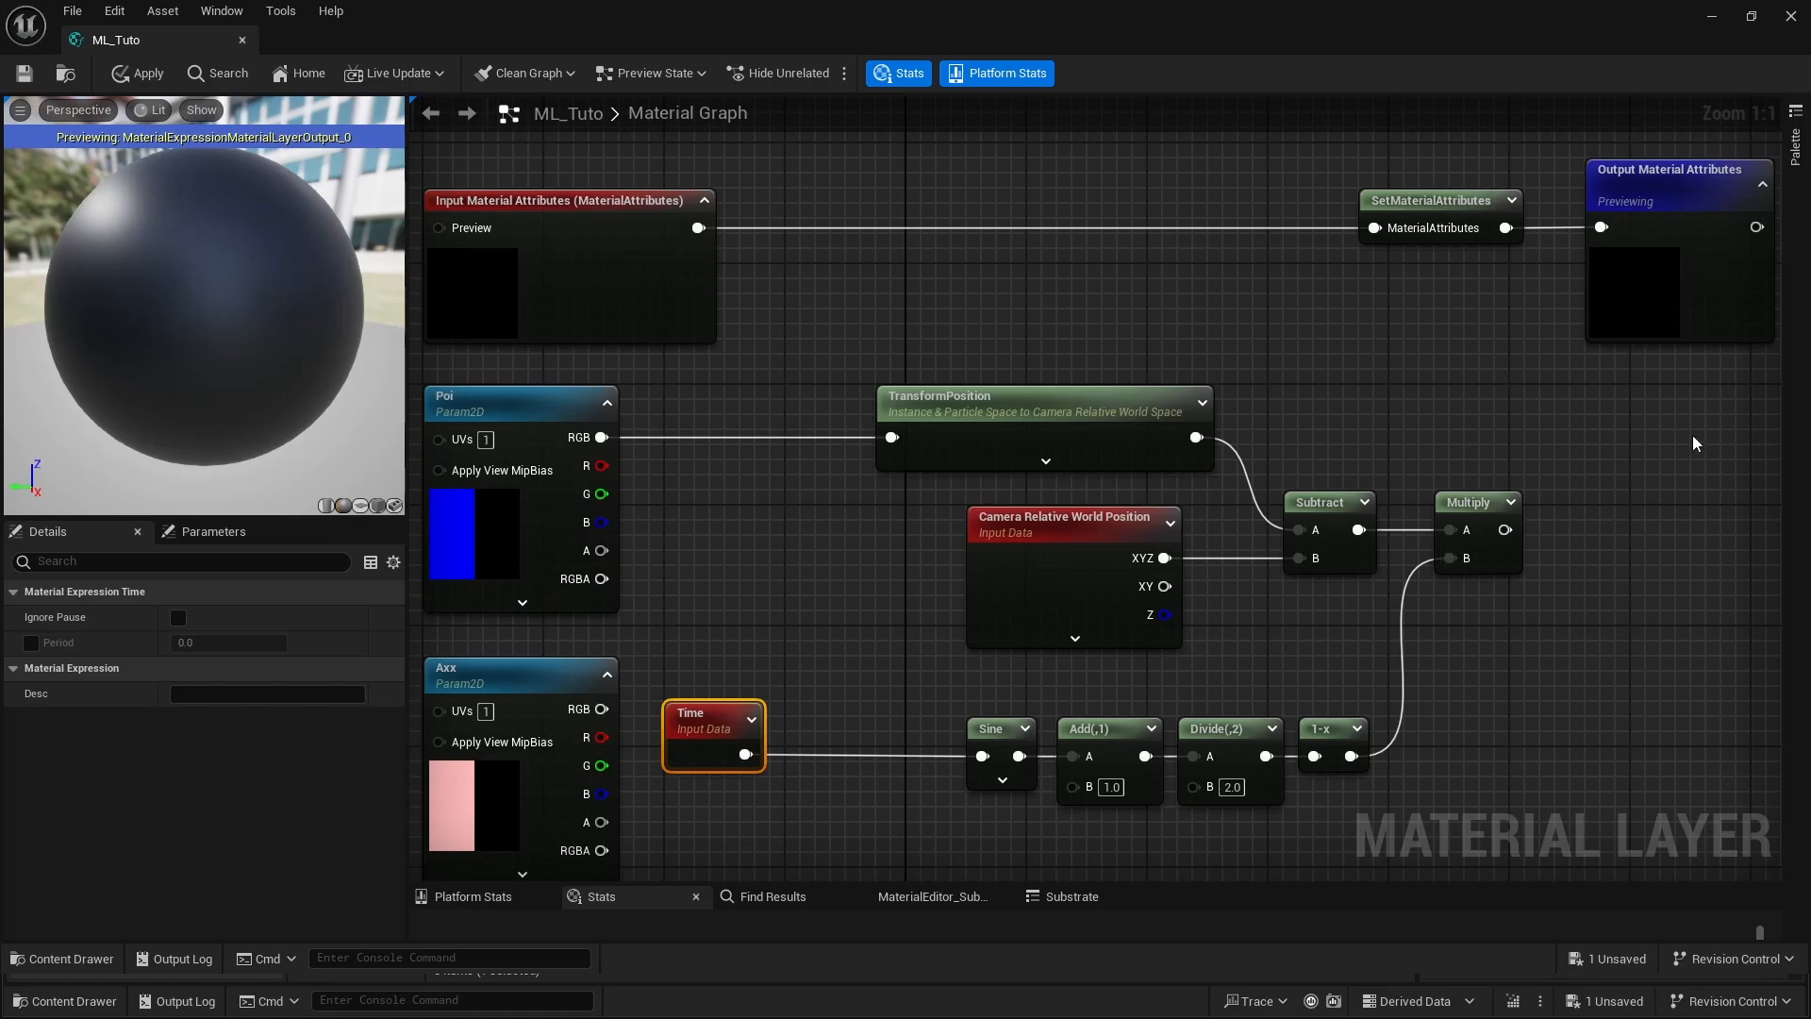
- Add an attribute to the SetMaterialAttributes node and set it to WorldPositionOffset
right_click_drag(1694, 444, 1582, 466)
left_click(1335, 248)
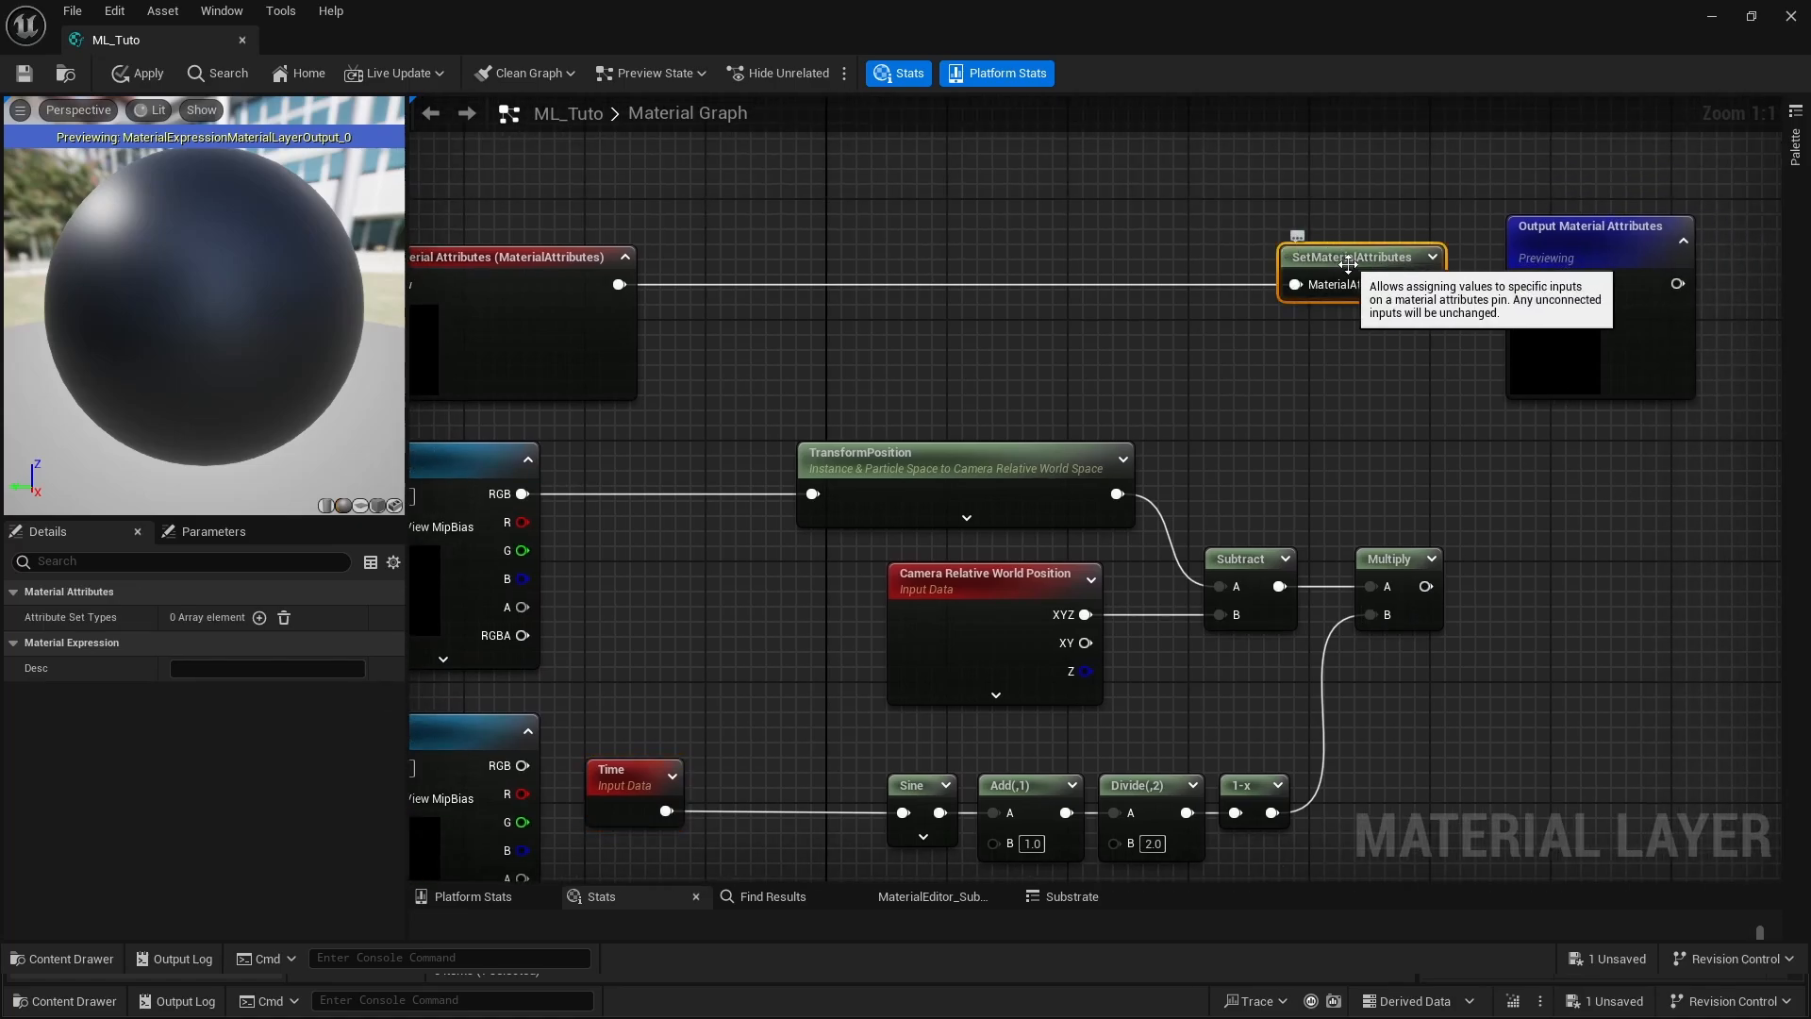
left_click(260, 617)
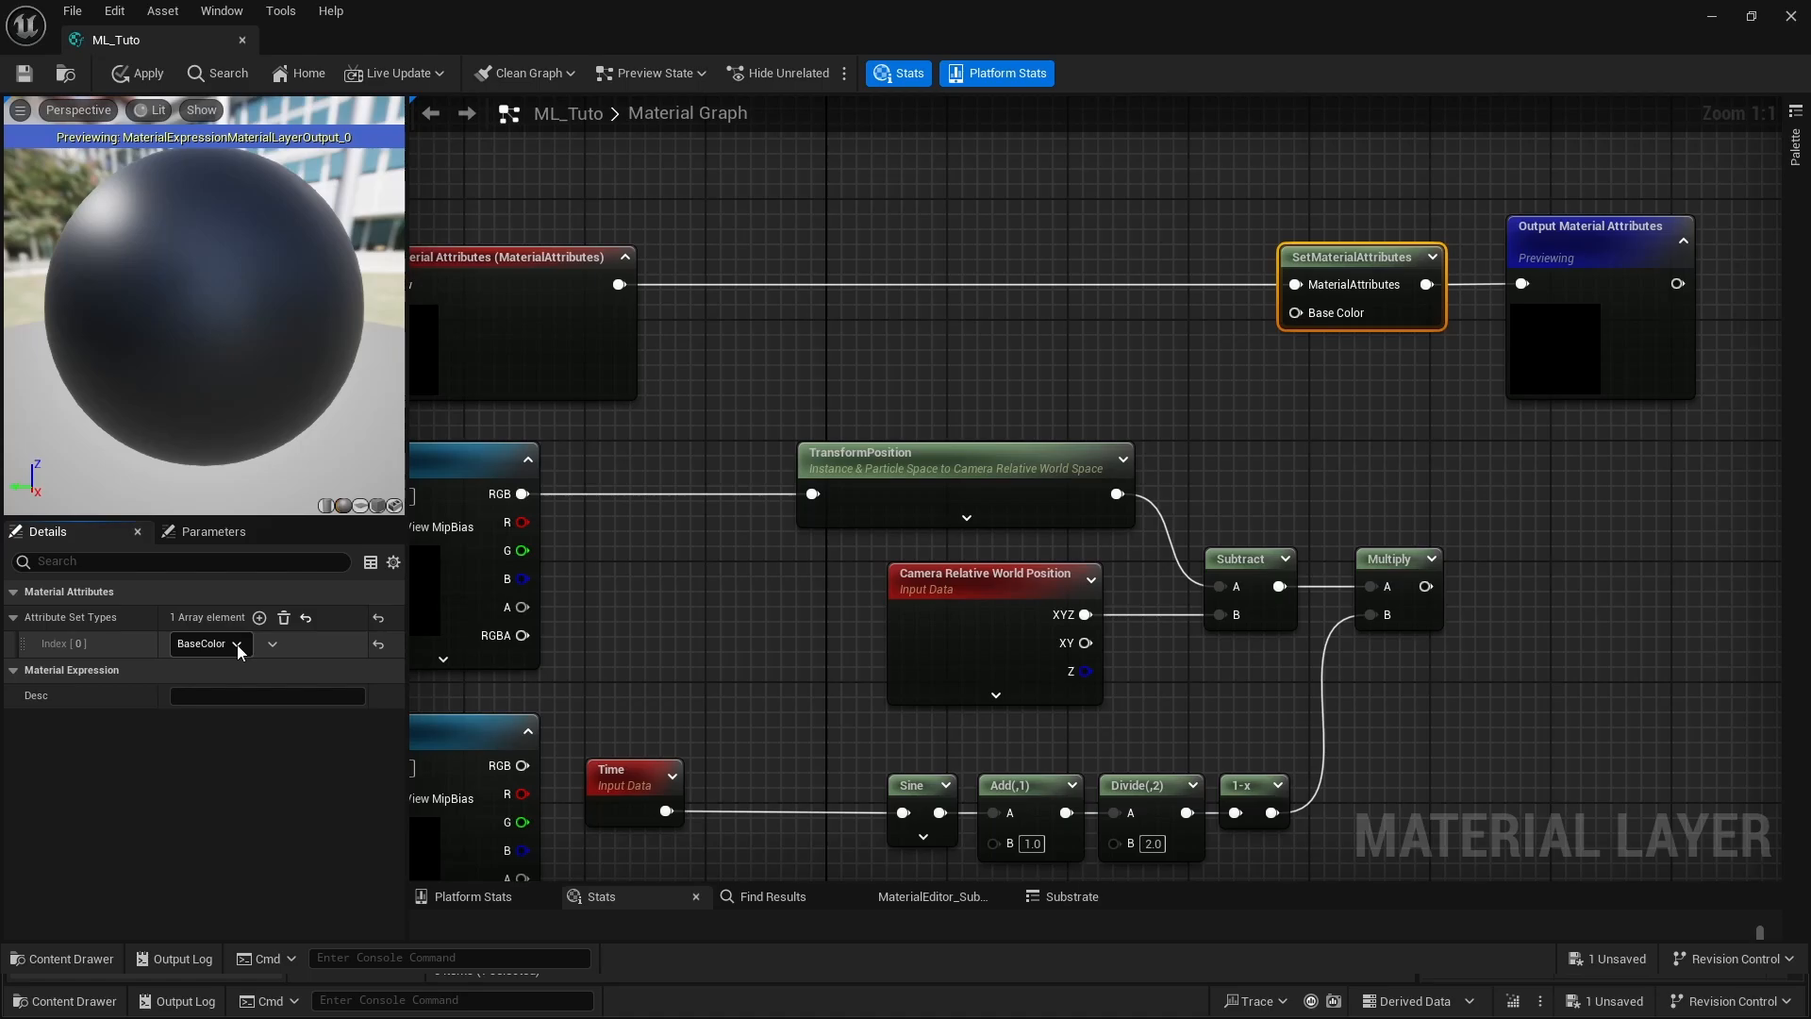
left_click(237, 644)
left_click(227, 434)
- Connect the Multiply output to the World Position Offset input of SetMaterialAttributes and apply the material layer changes
left_click_drag(1426, 586, 1324, 321)
scroll(1104, 392, "down", 2)
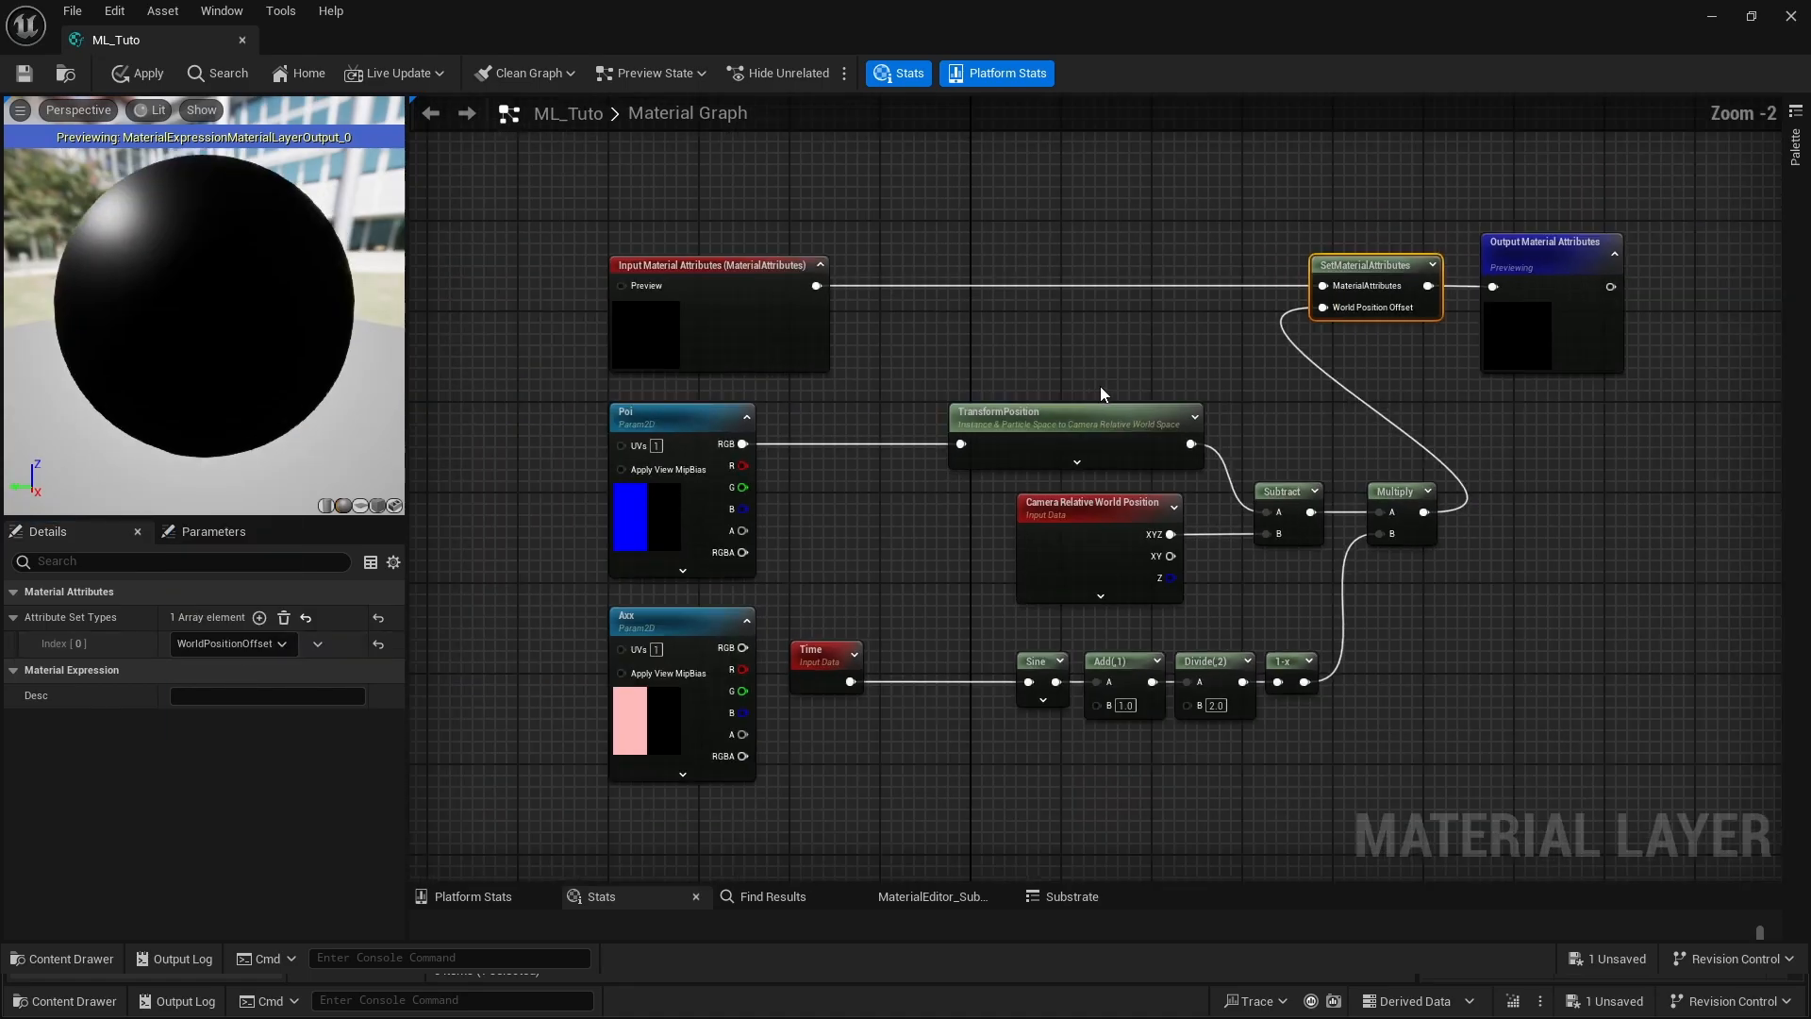
right_click_drag(1096, 383, 1083, 417)
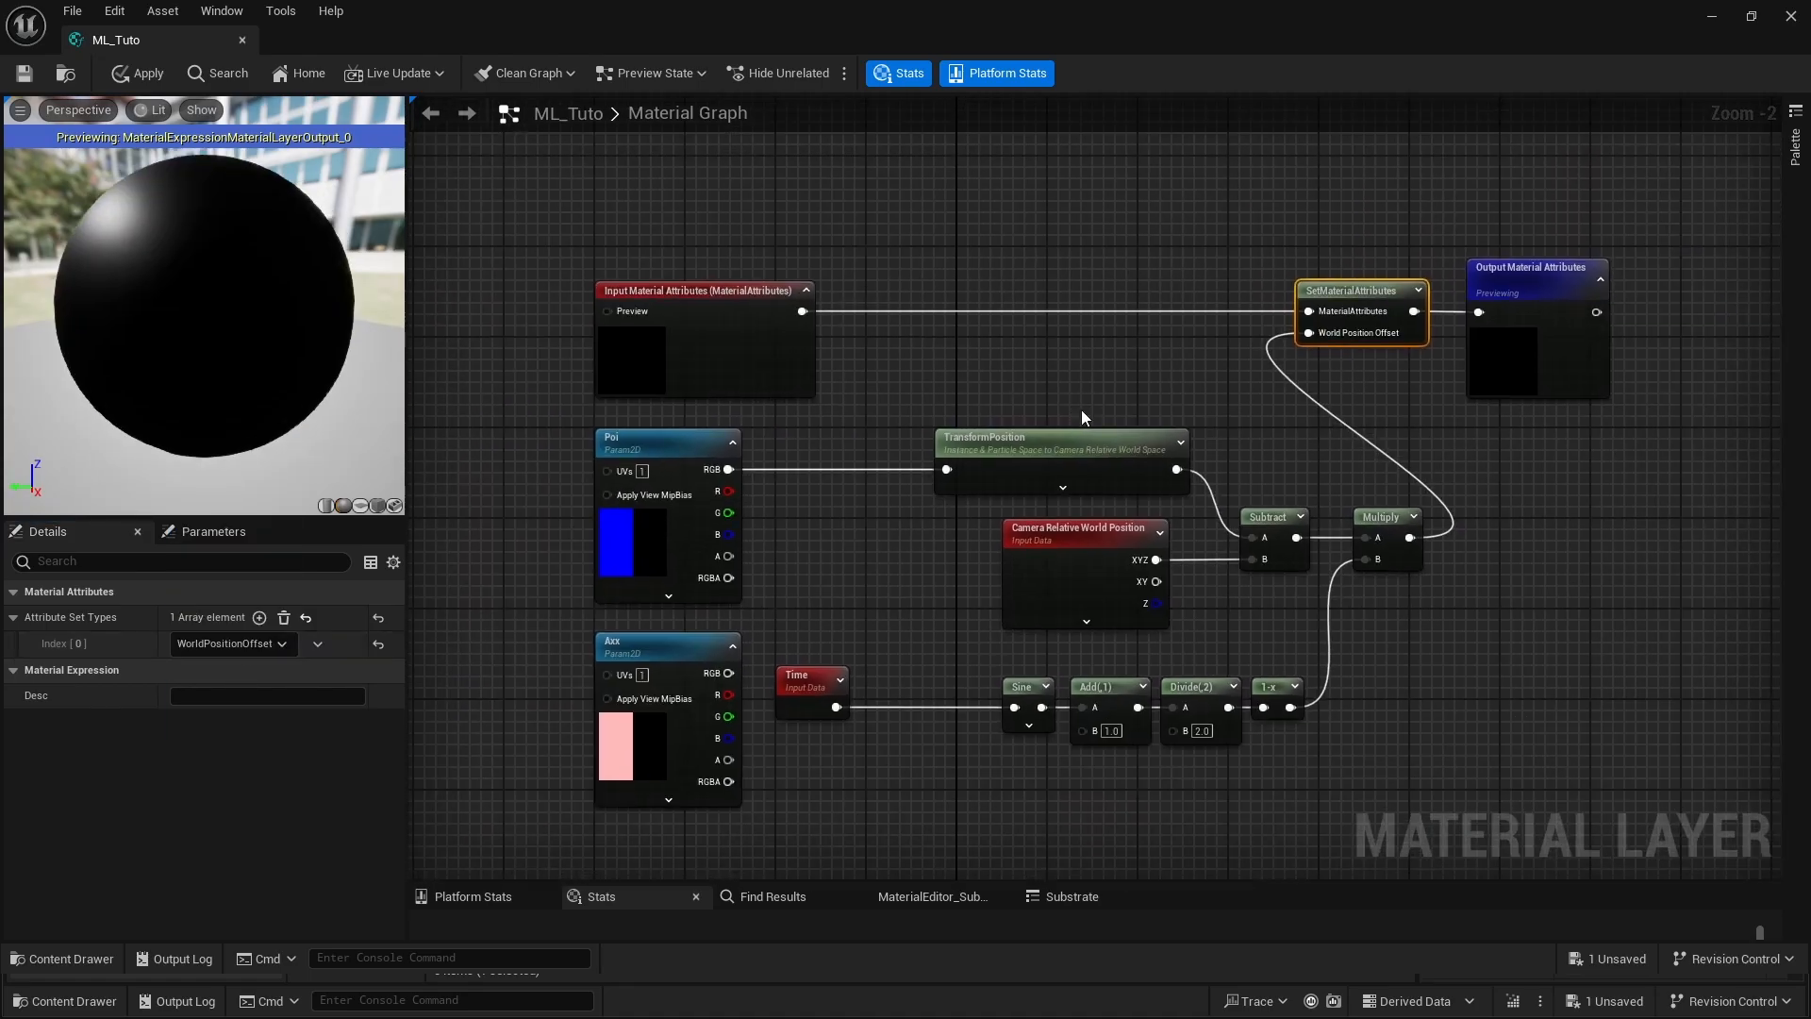
left_click(140, 74)
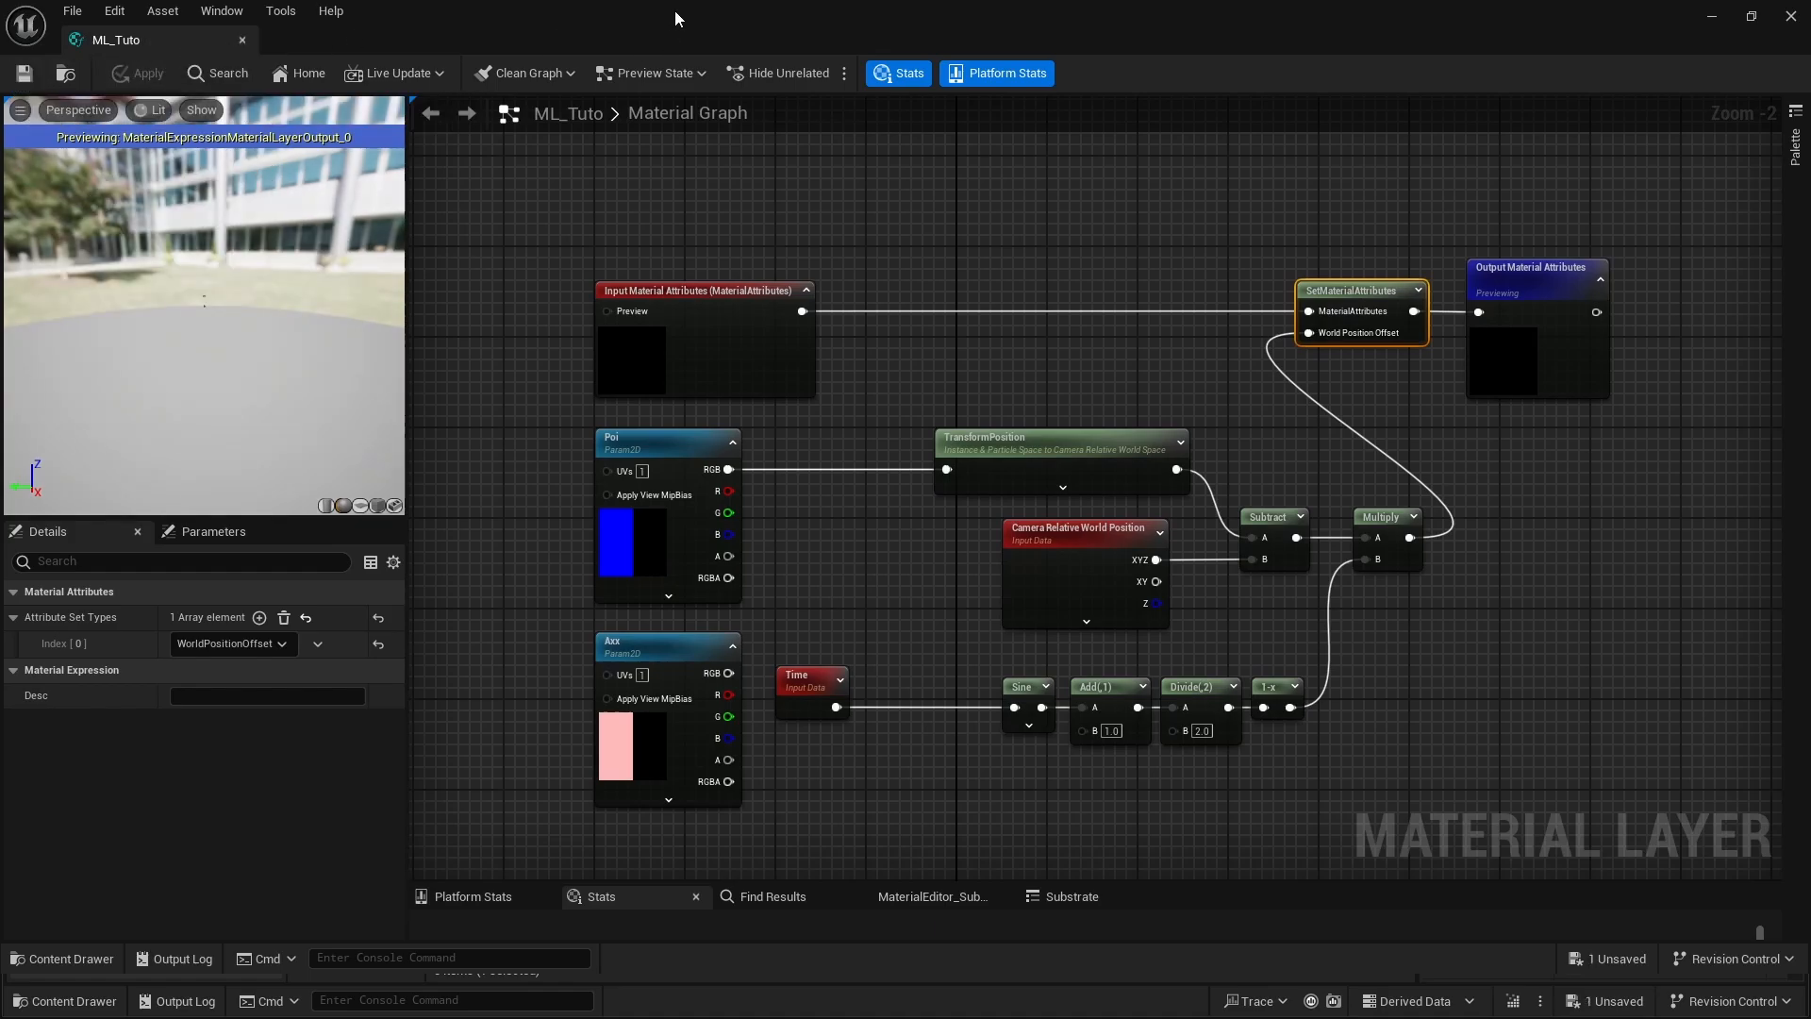
- Restore the ML_Tuto editor to a smaller window, then disable DA_Tuto's Axis Texture Name override and save the data asset
left_click_drag(675, 10, 916, 166)
scroll(785, 468, "down", 3)
right_click_drag(800, 485, 892, 627)
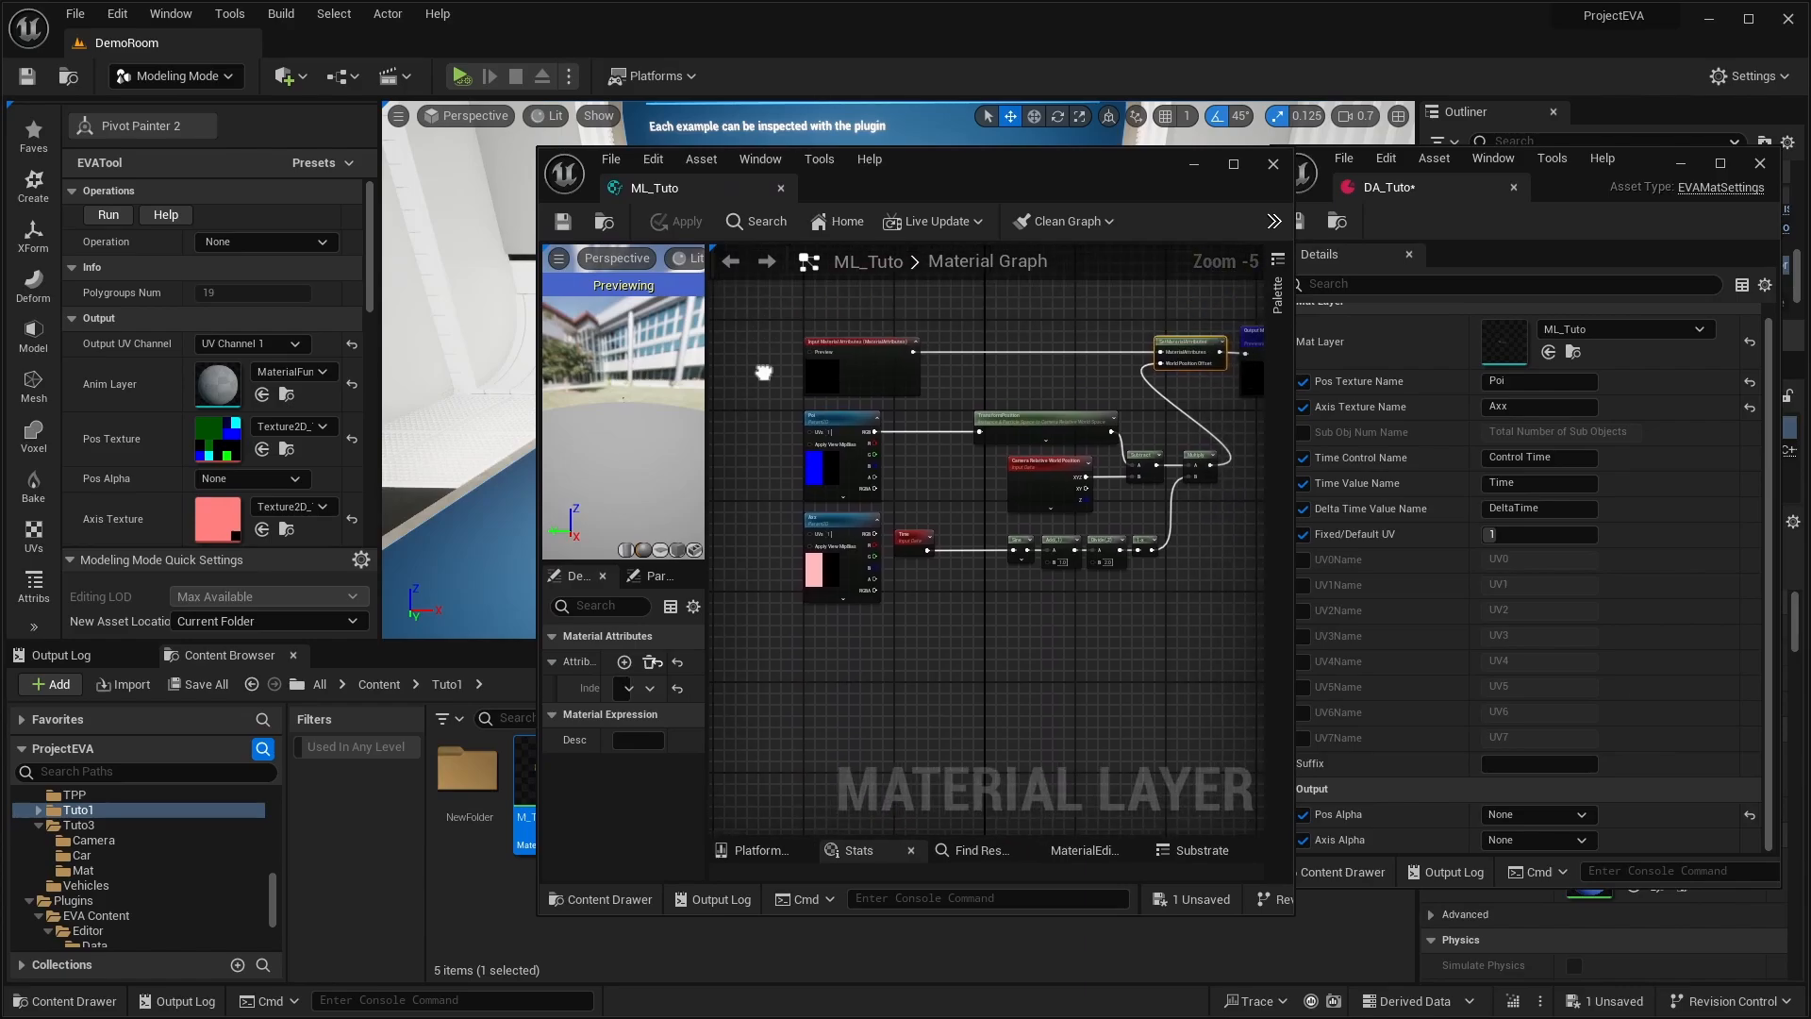
scroll(801, 455, "up", 4)
right_click_drag(871, 522, 944, 585)
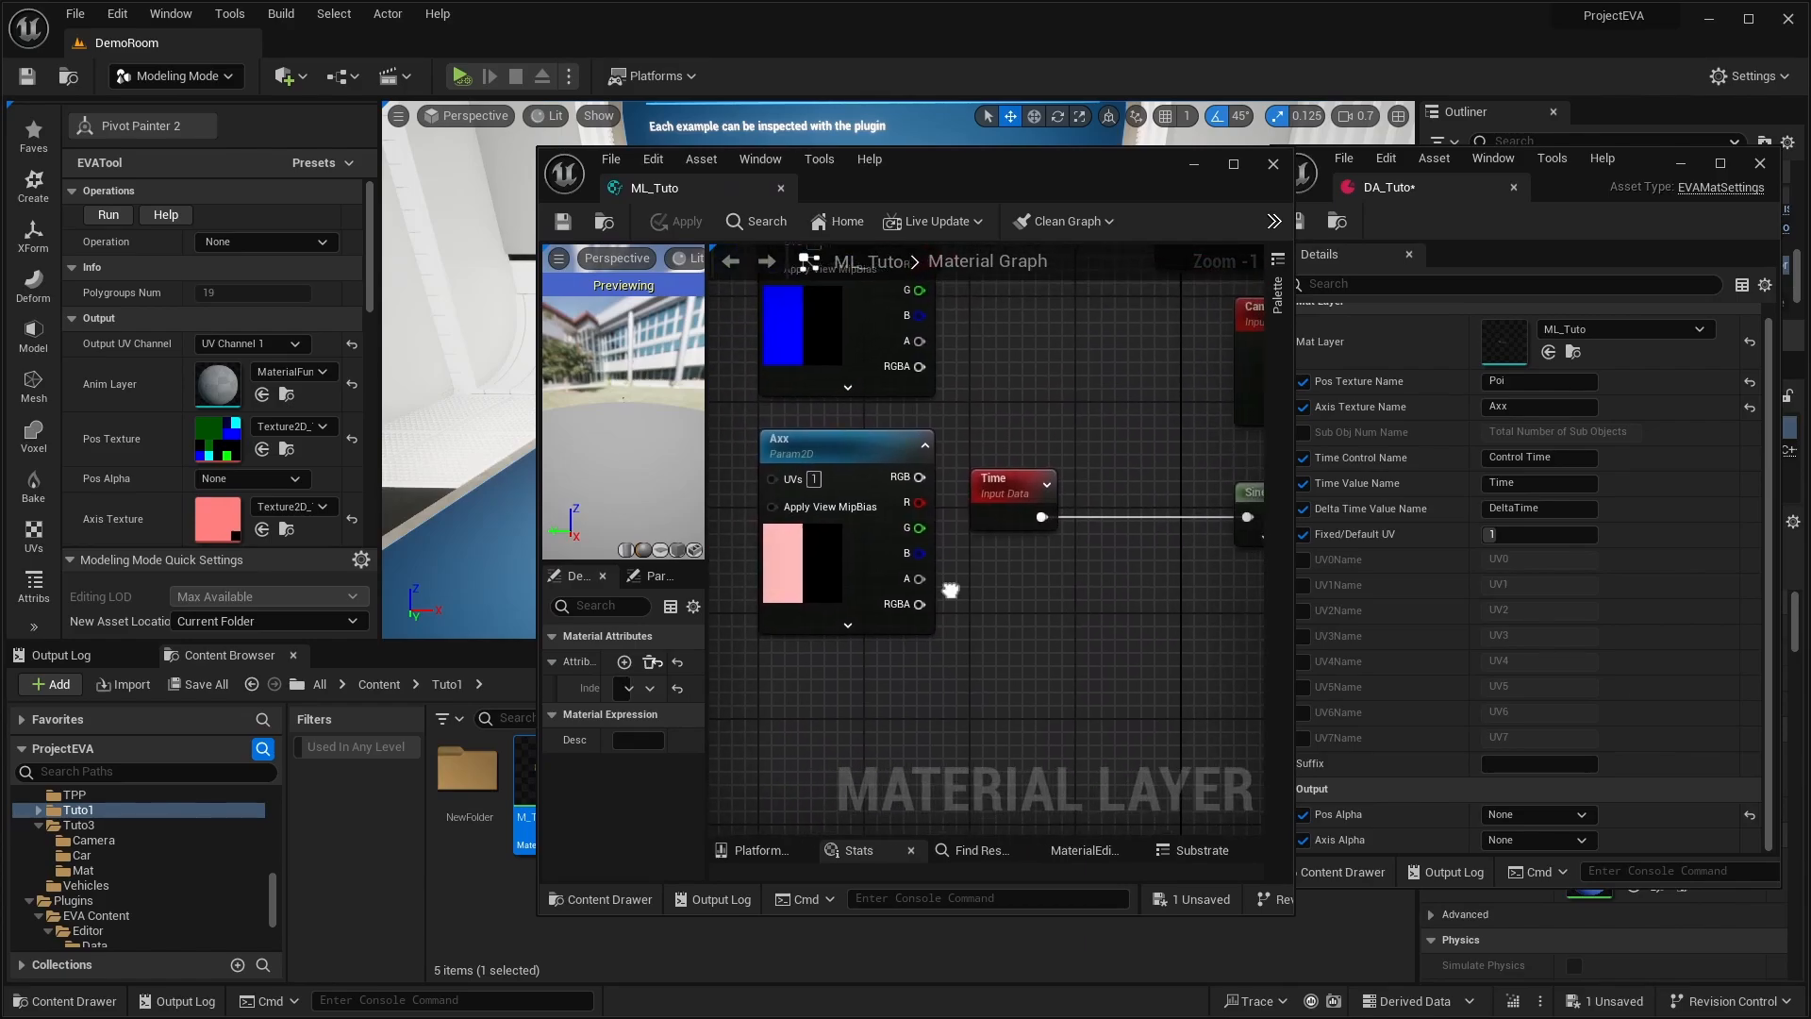
left_click(1304, 407)
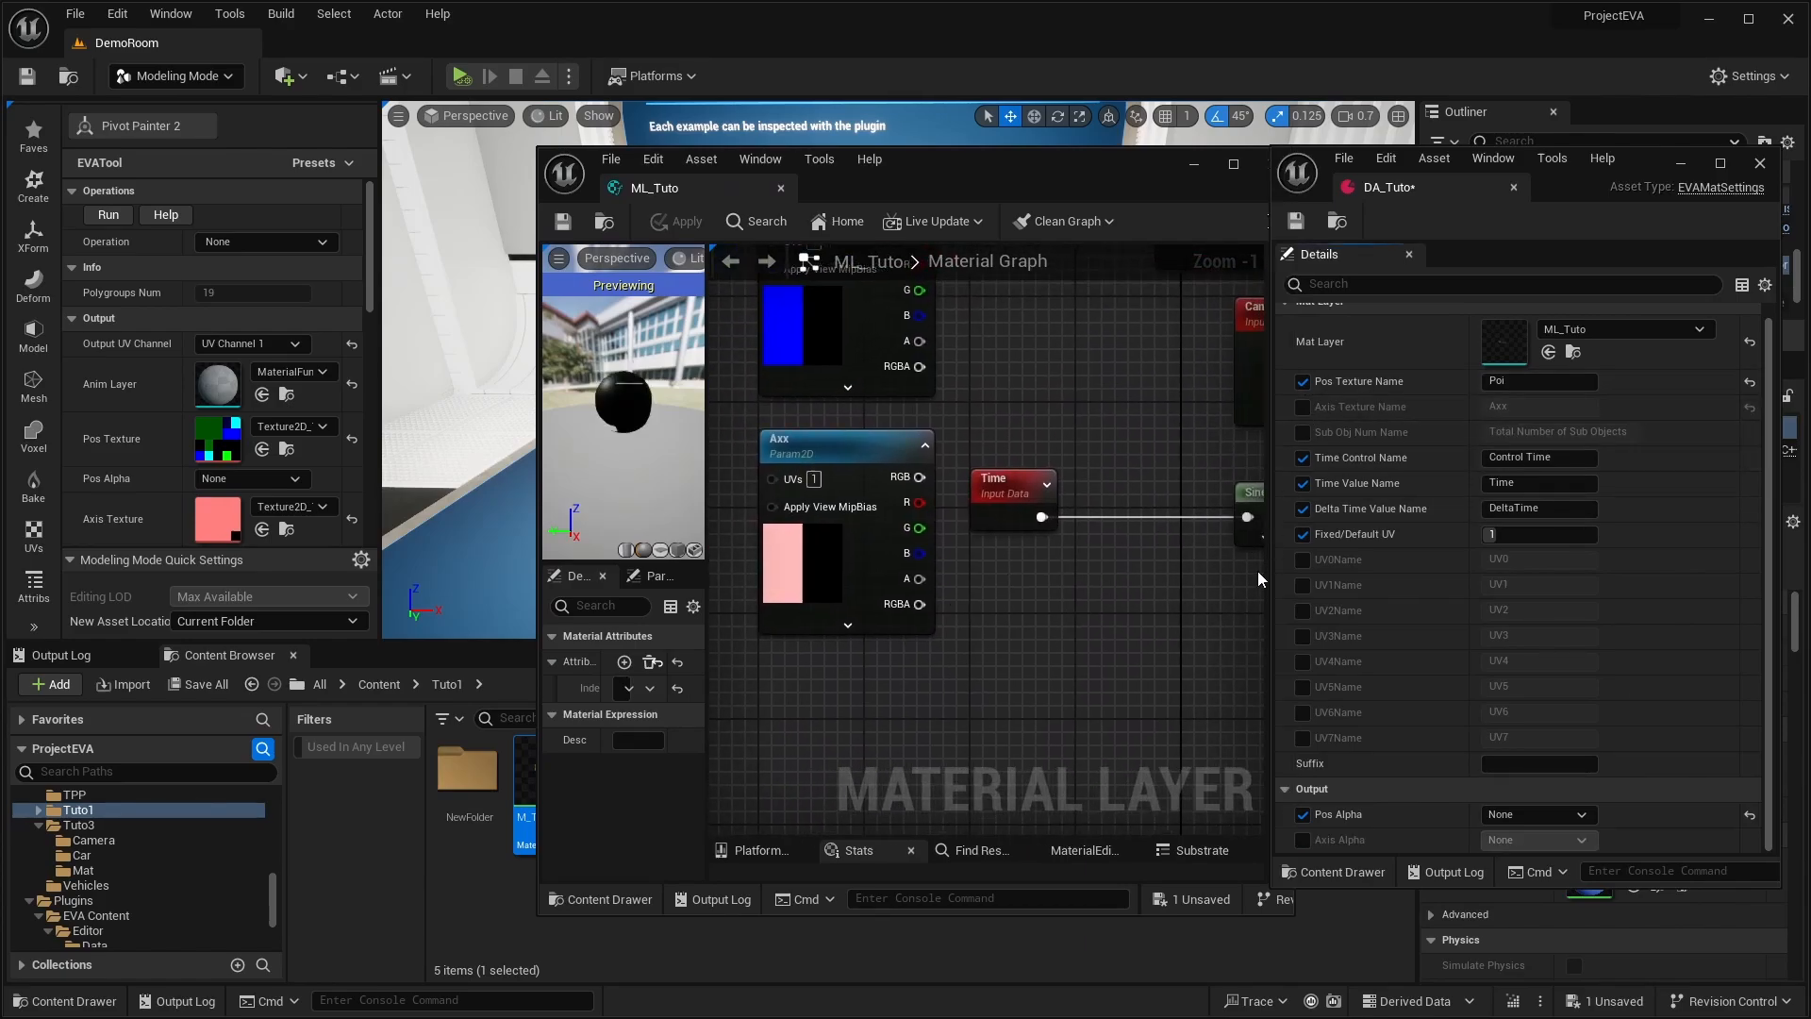
left_click(1296, 223)
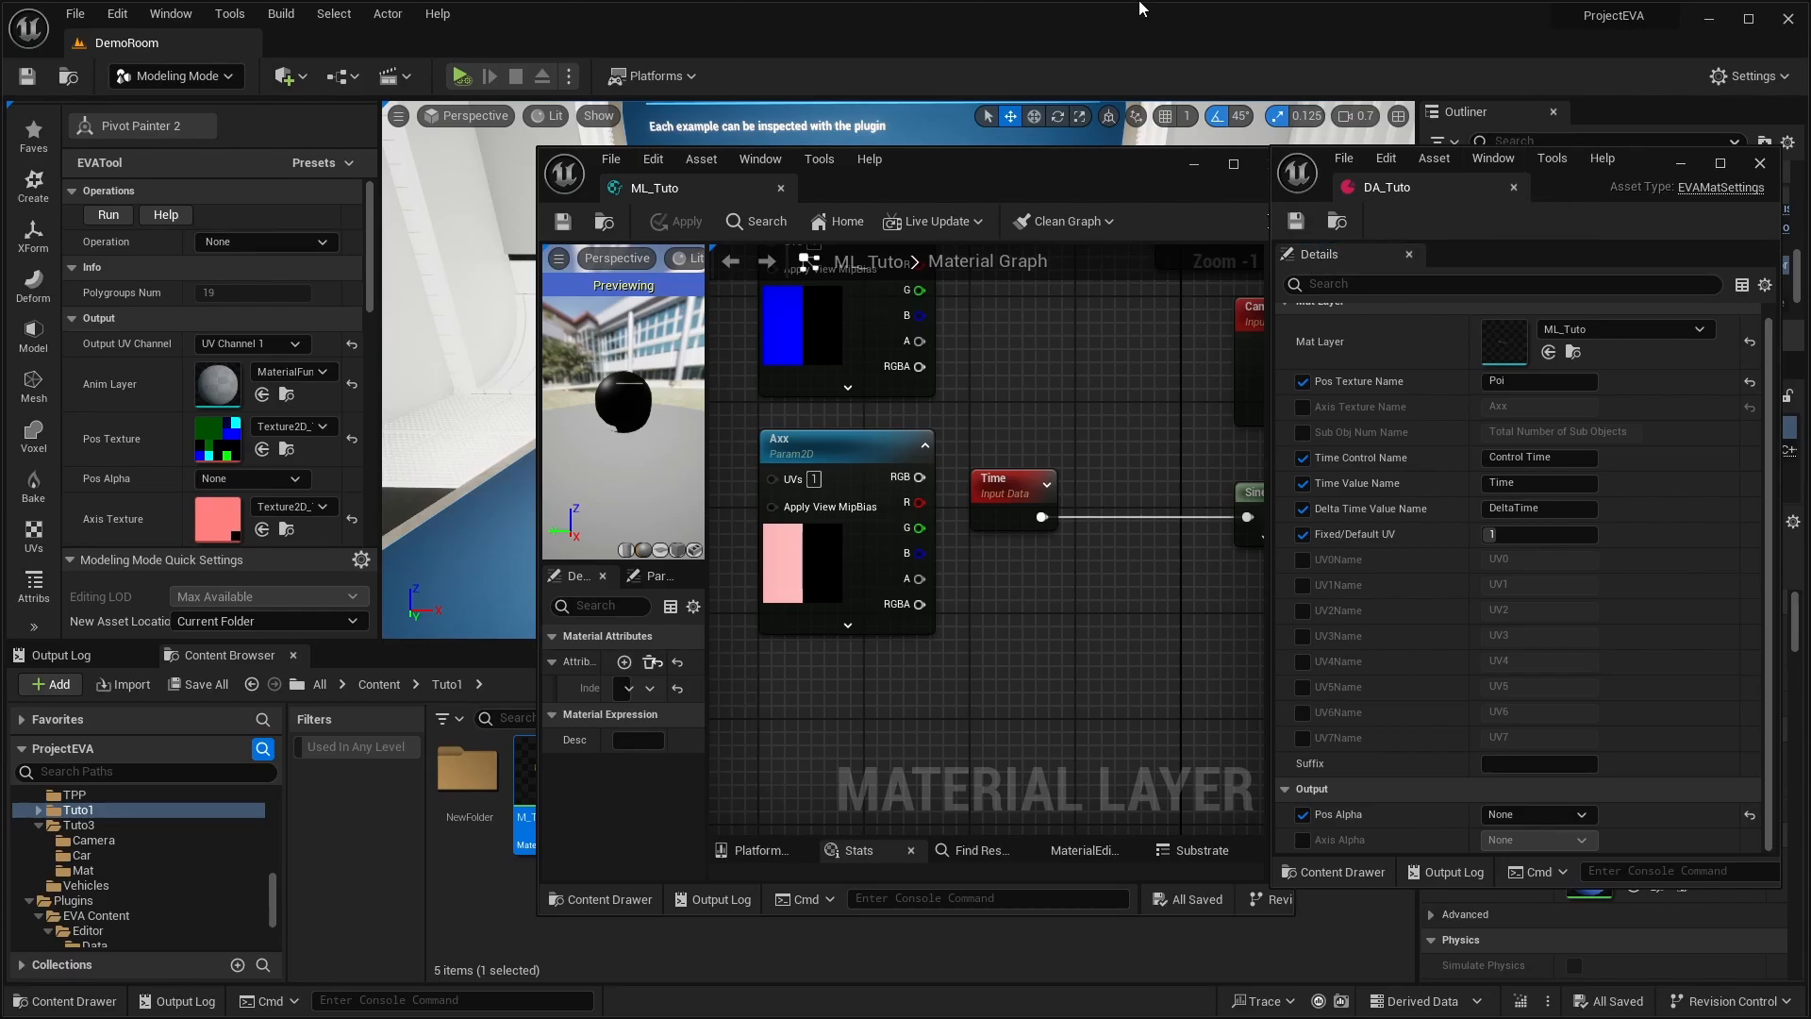
- Minimise the DA_Tuto and ML_Tuto editors to return to the camera mesh in the level viewport
left_click(1684, 166)
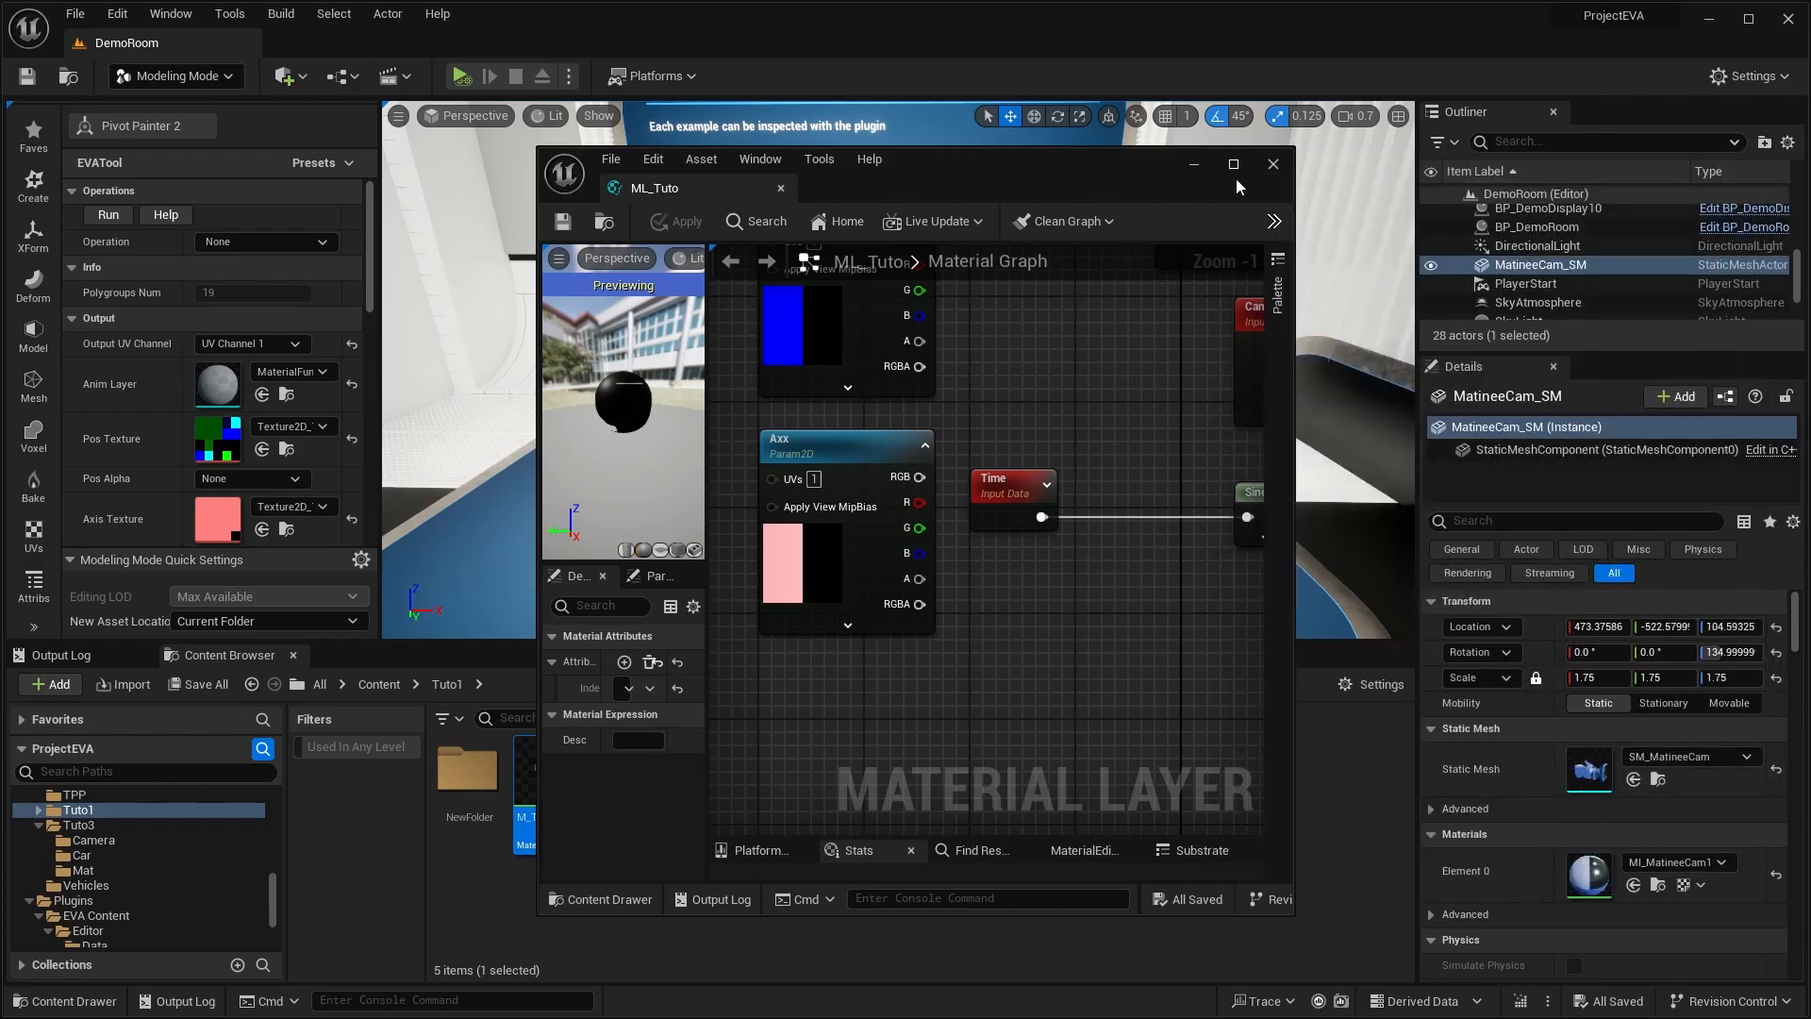
left_click(1188, 167)
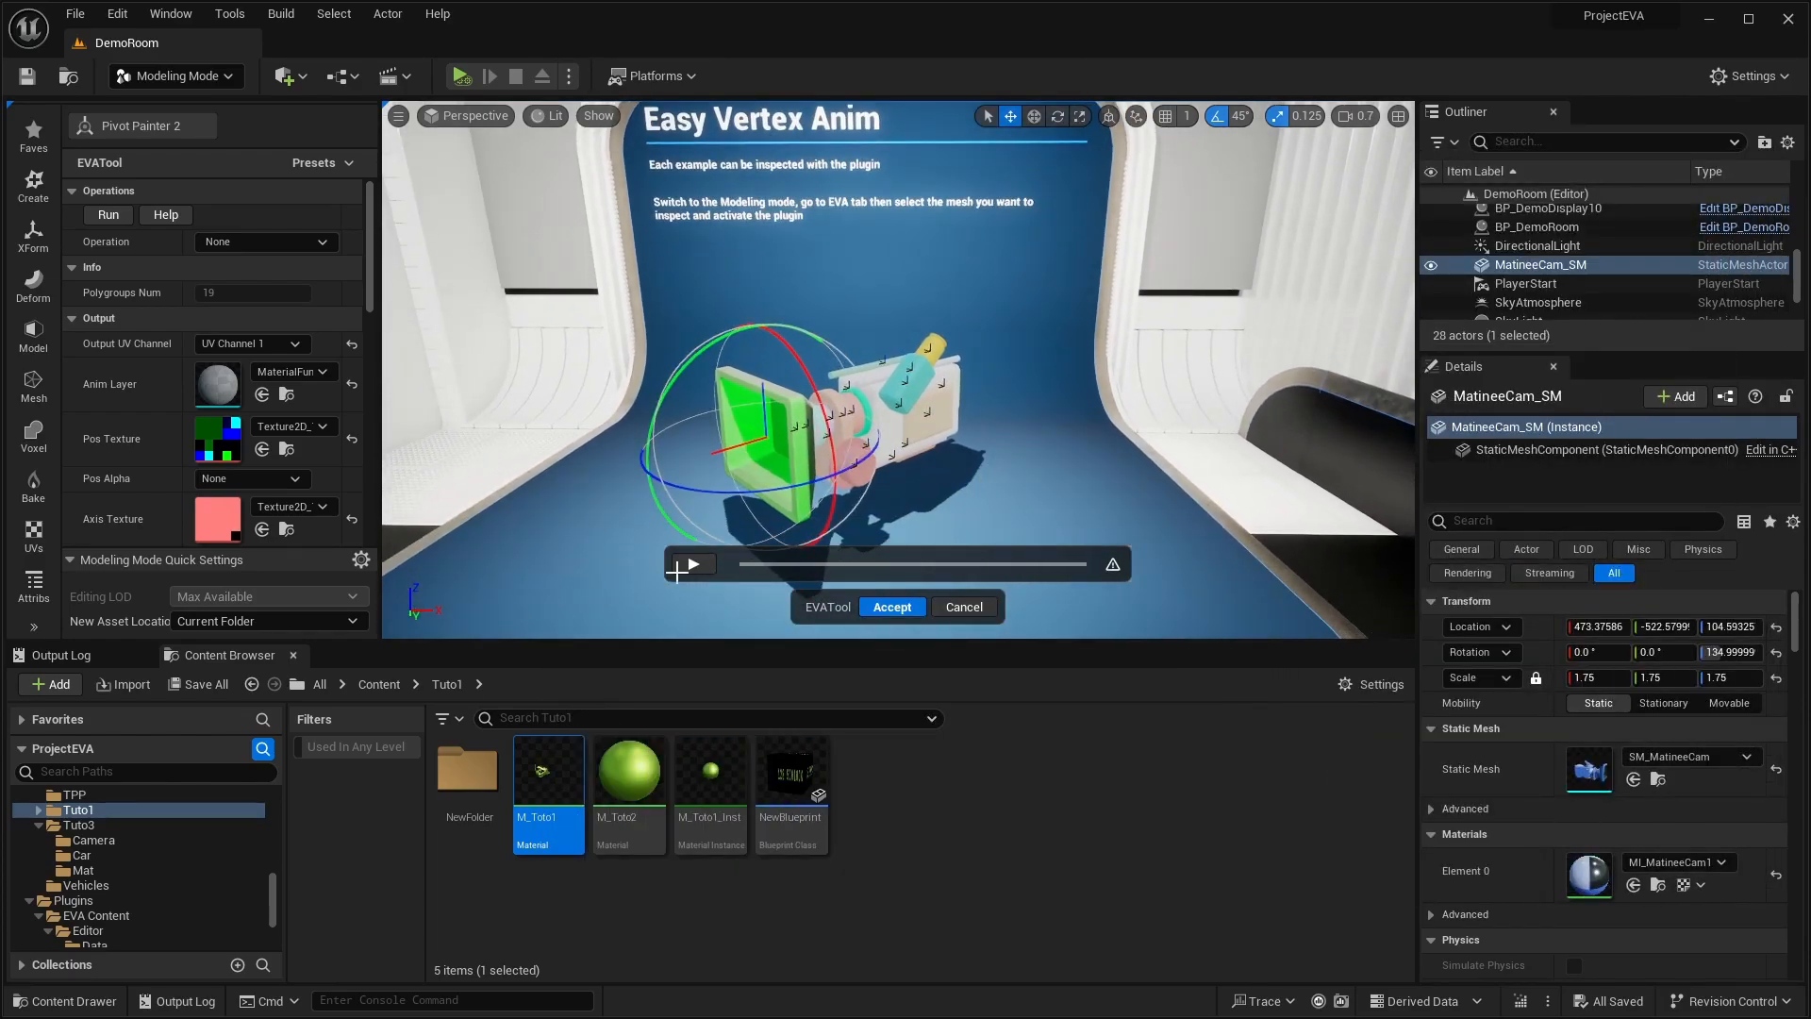
left_click(936, 432)
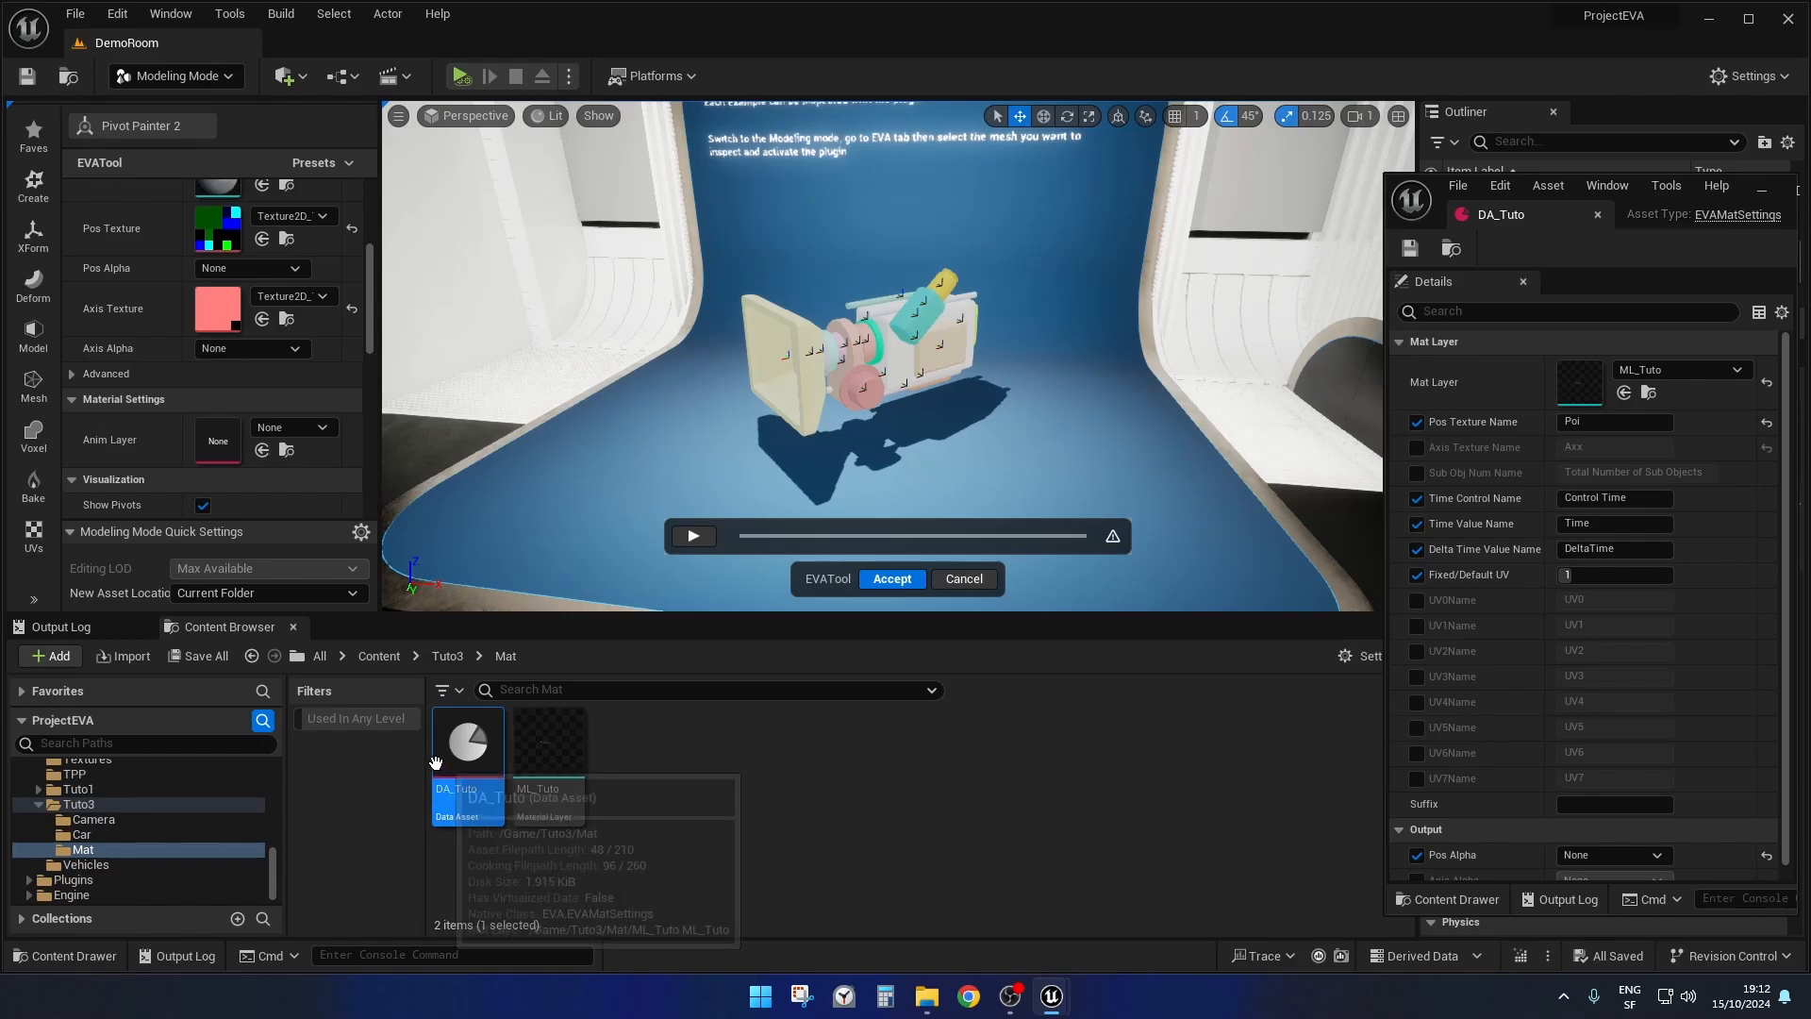
- Assign DA_Tuto as the Anim Layer in EVATool's Material Settings, dismiss the error dialog and preview the animation
mouse_move(470, 757)
left_mouse_down()
mouse_move(326, 510)
mouse_move(444, 792)
mouse_move(462, 764)
left_mouse_up()
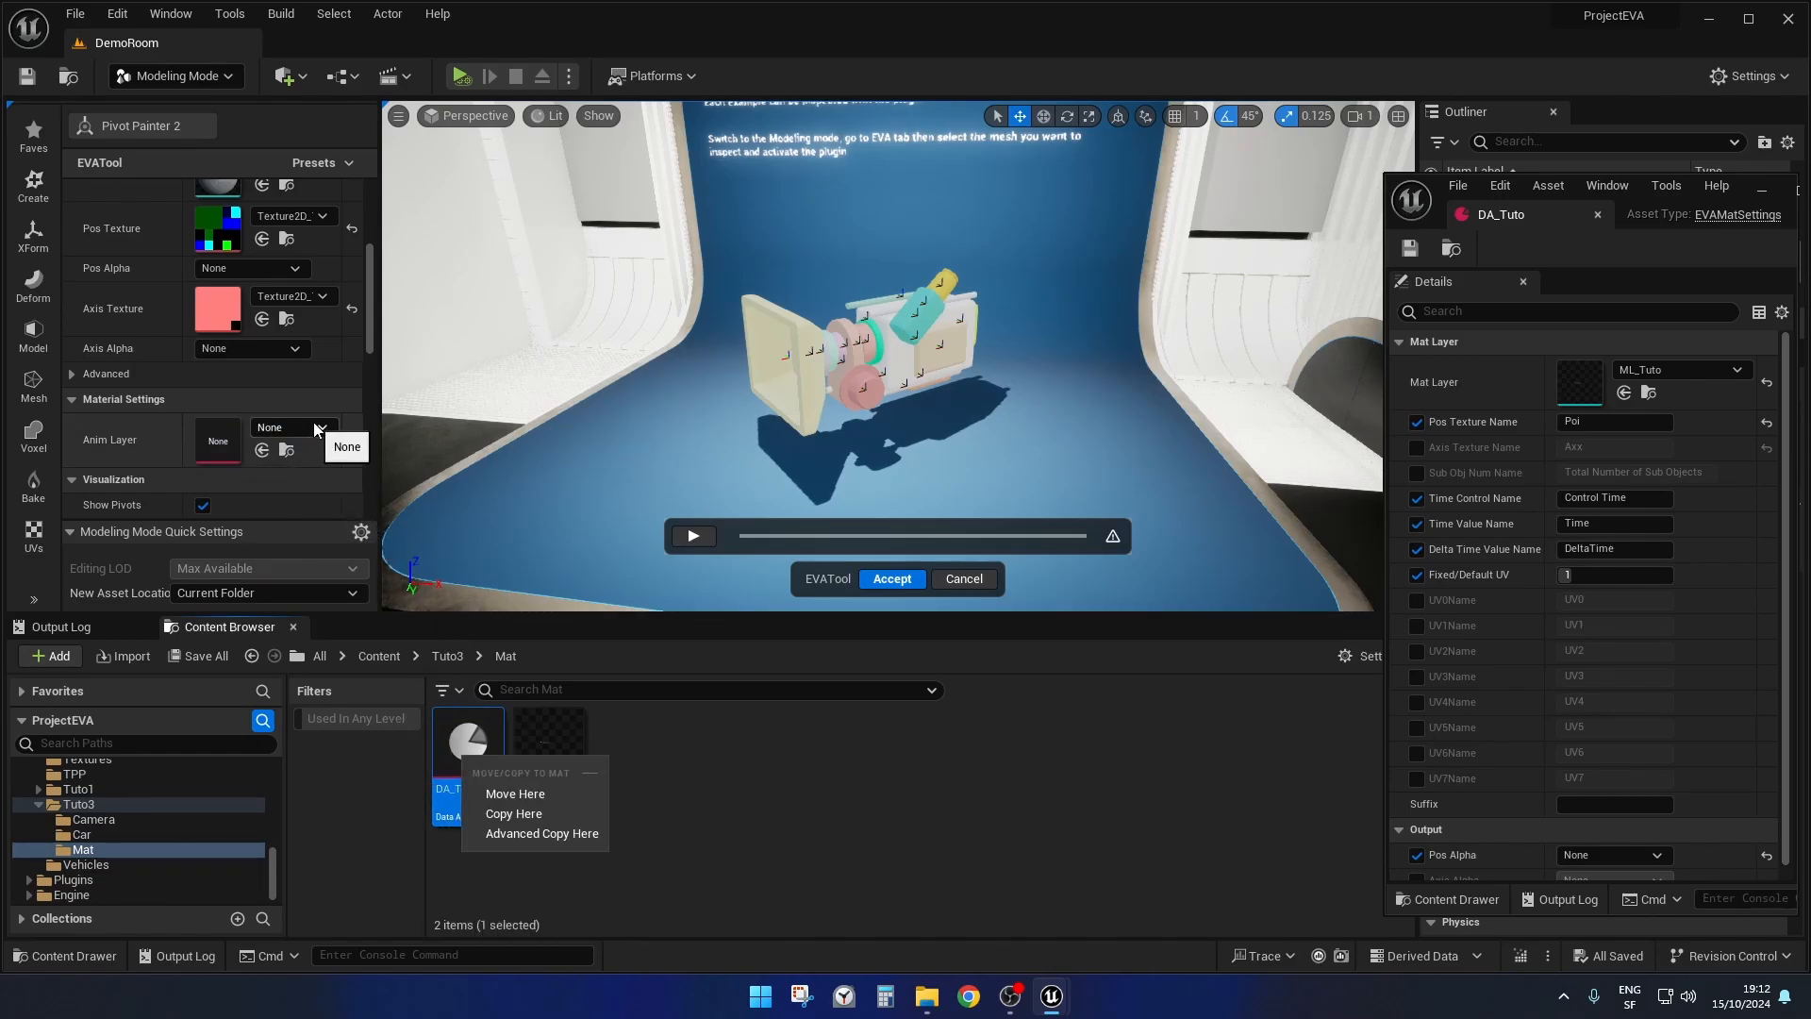
left_click(318, 428)
type("tu")
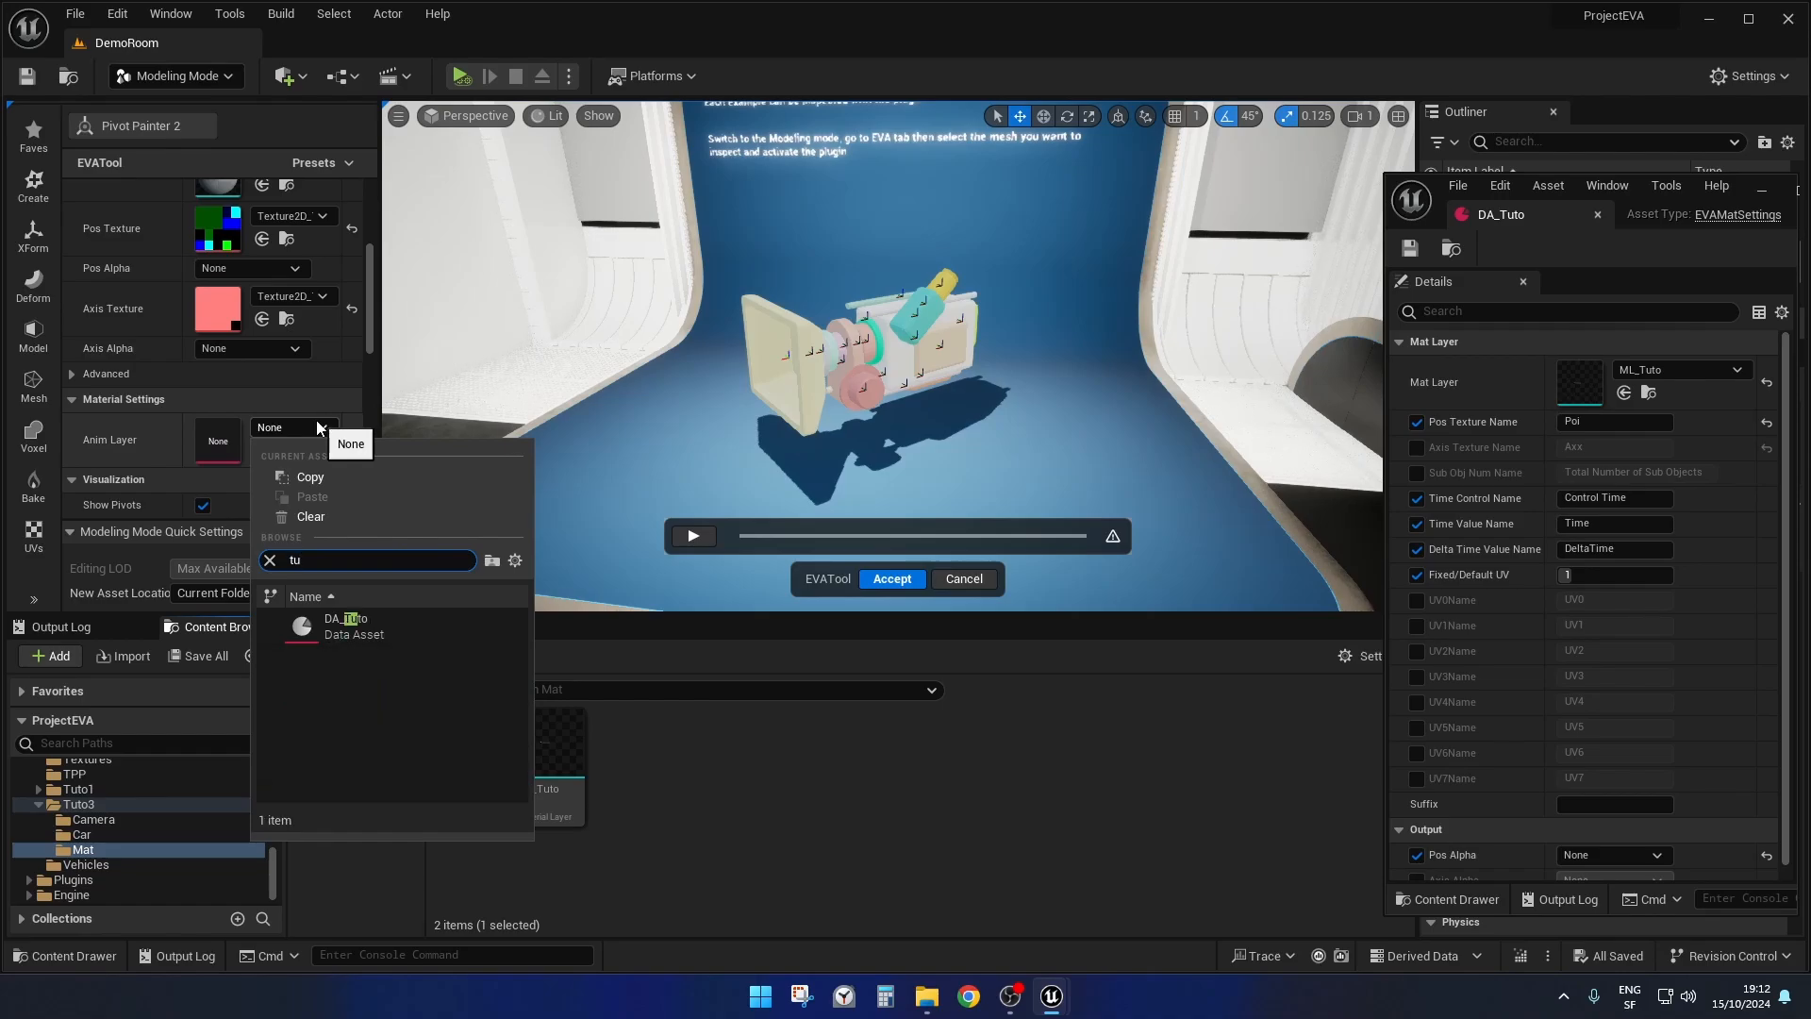
type("to")
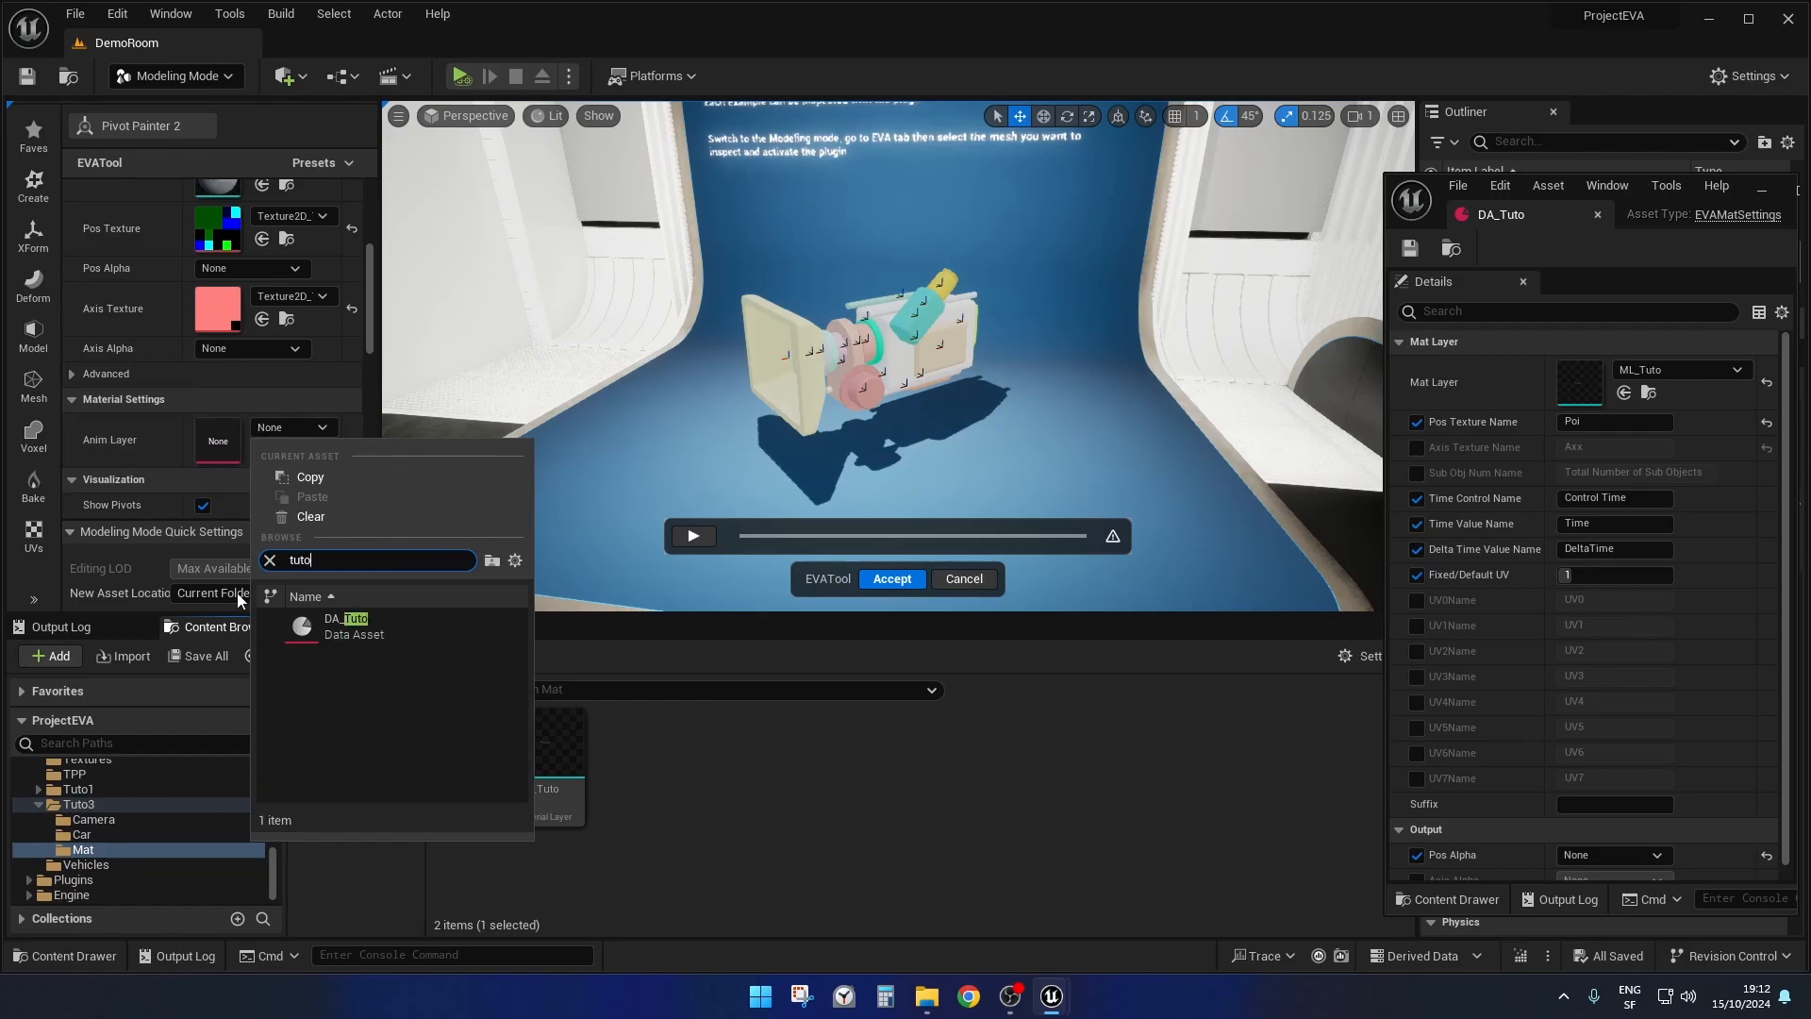
left_click(357, 627)
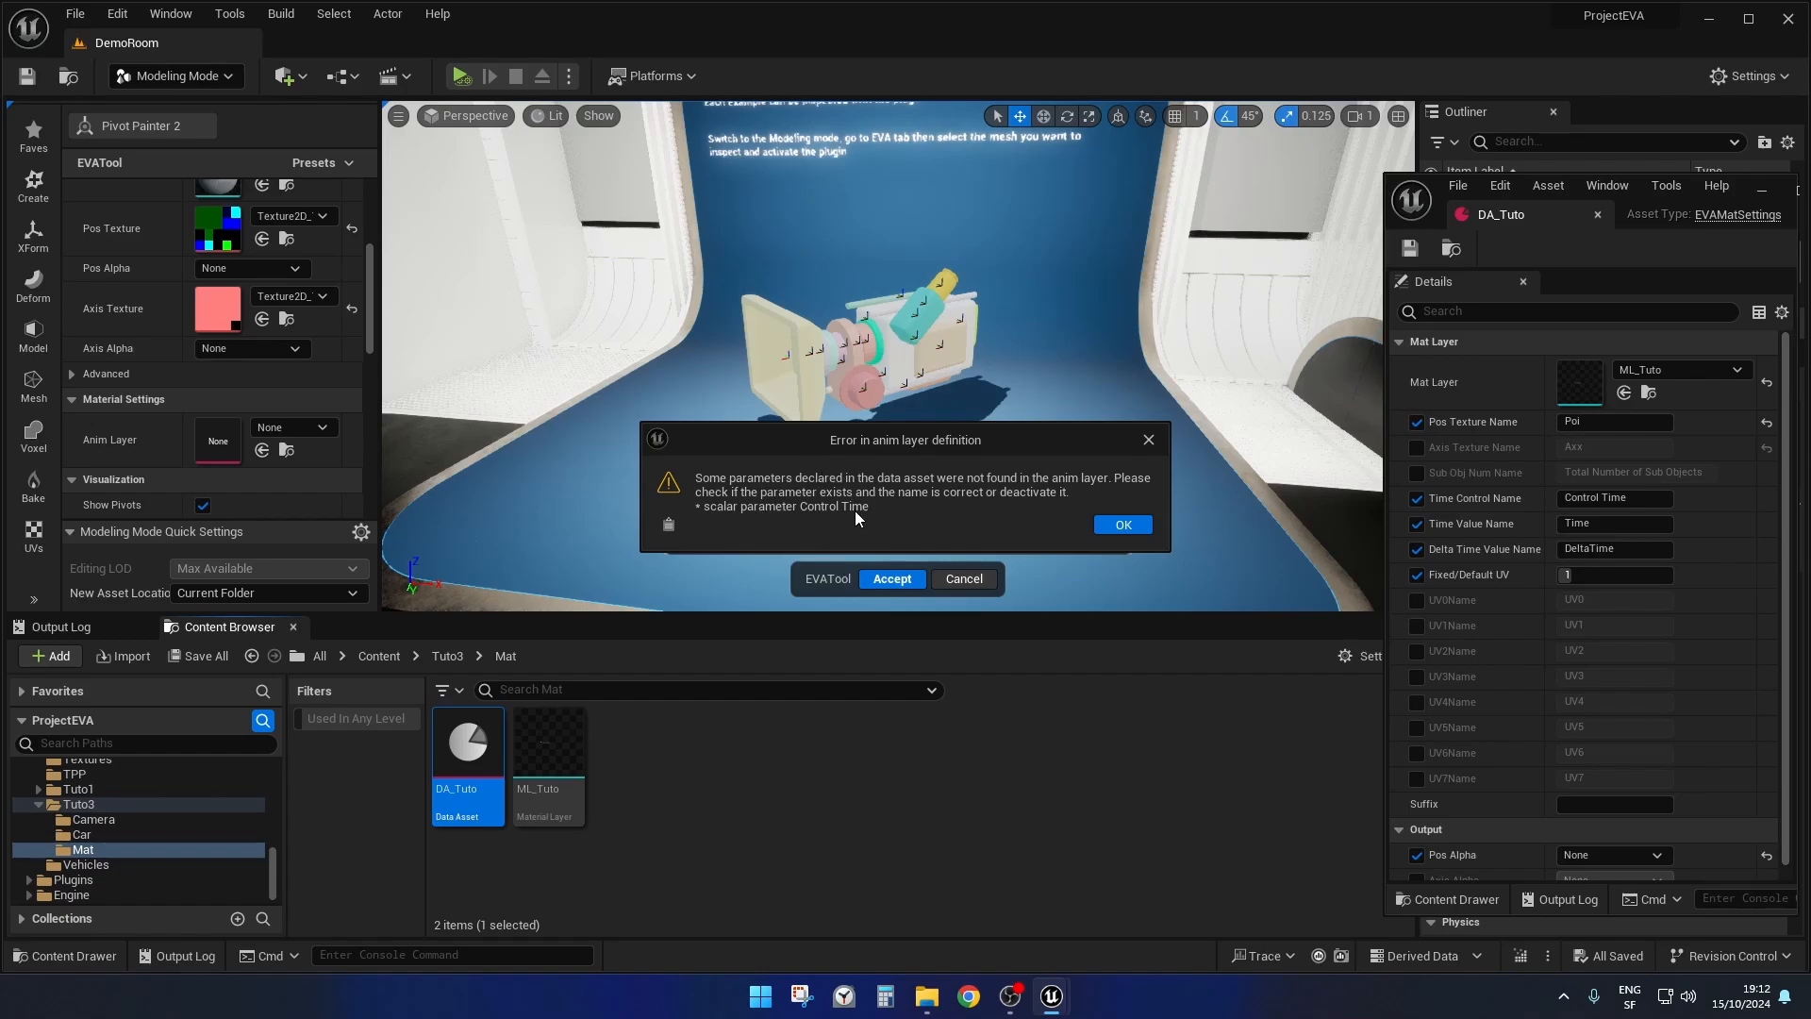
left_click(1122, 525)
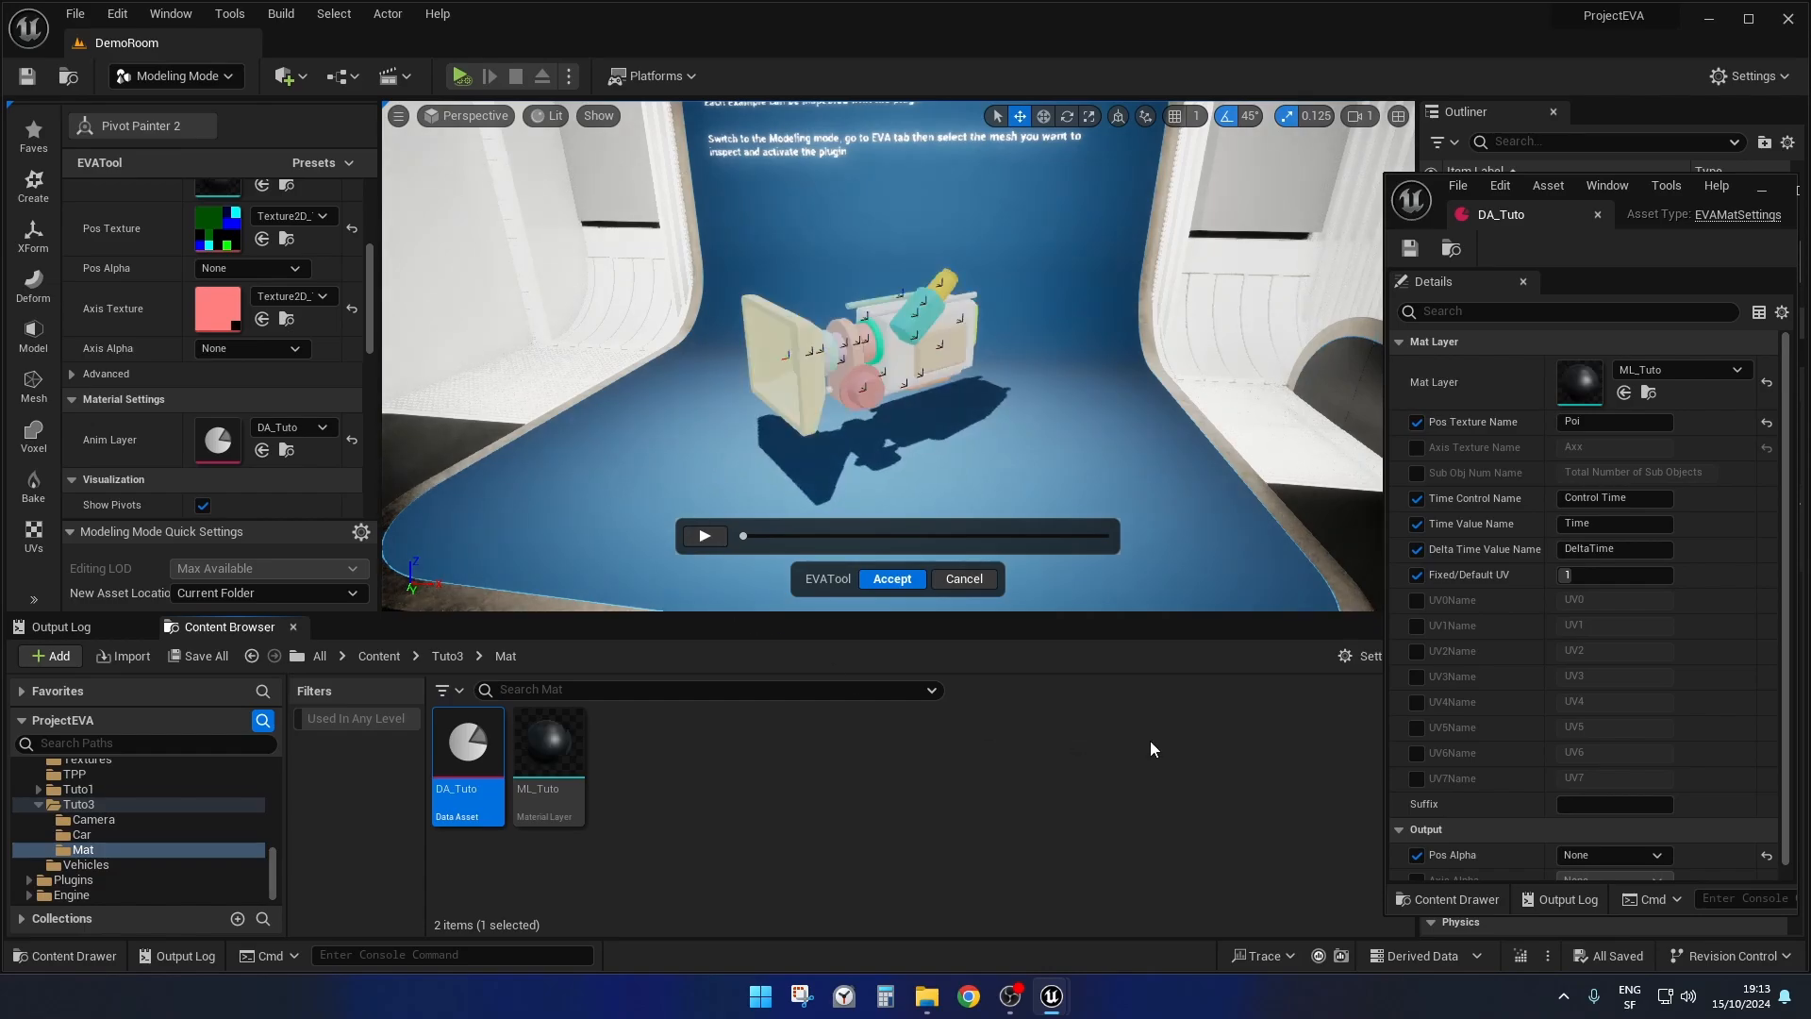
left_click(705, 536)
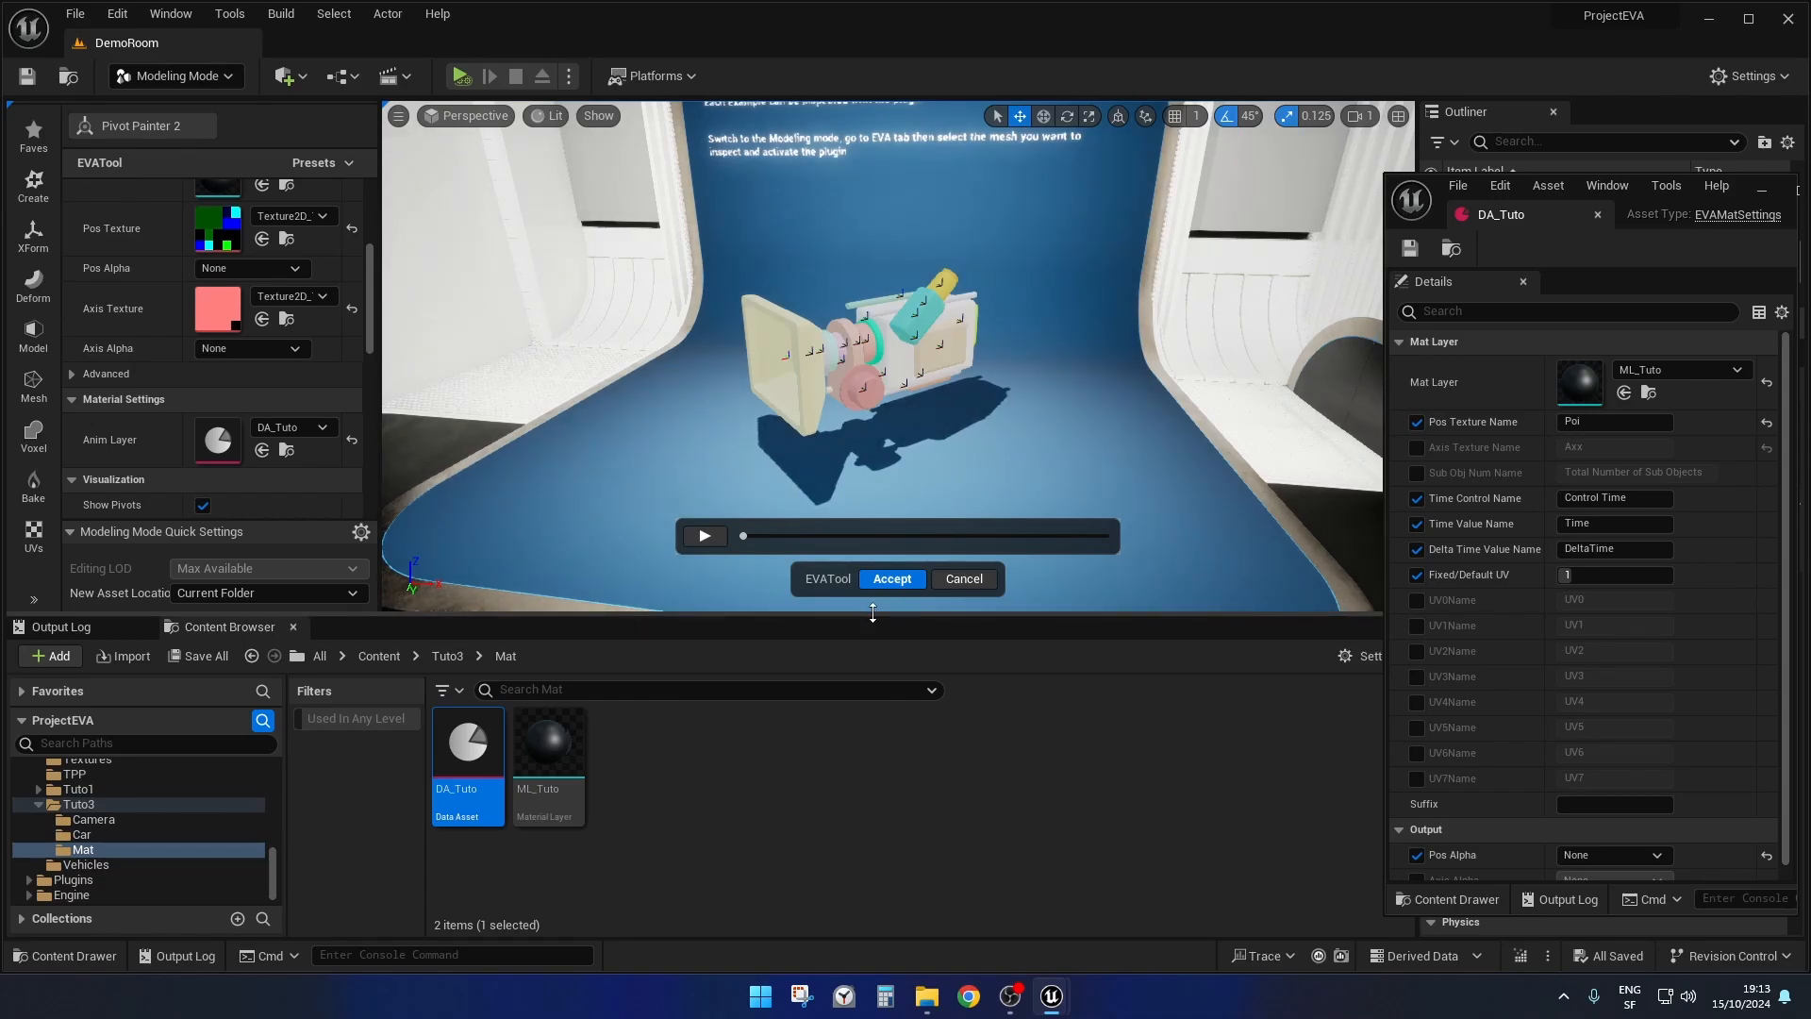
- Open the ML_Tuto material layer from the Mat folder and dock its editor beside the DemoRoom level
double_click(553, 744)
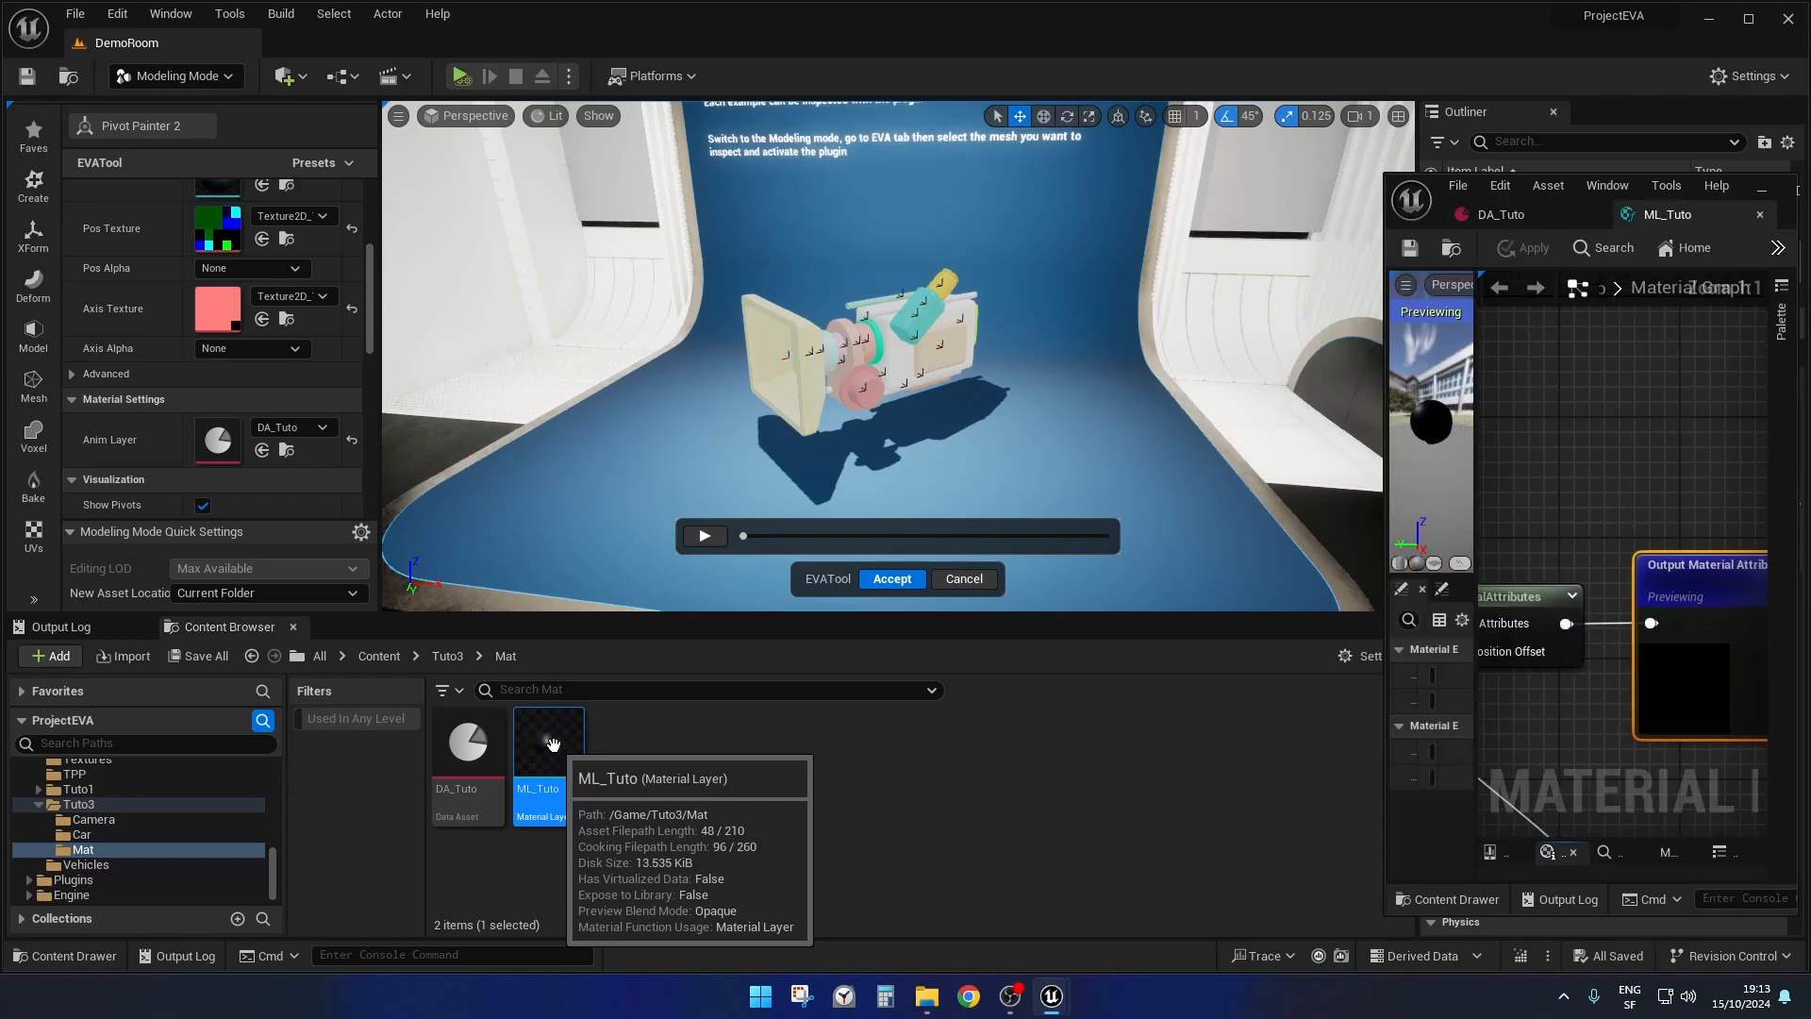
left_click_drag(1668, 215, 994, 105)
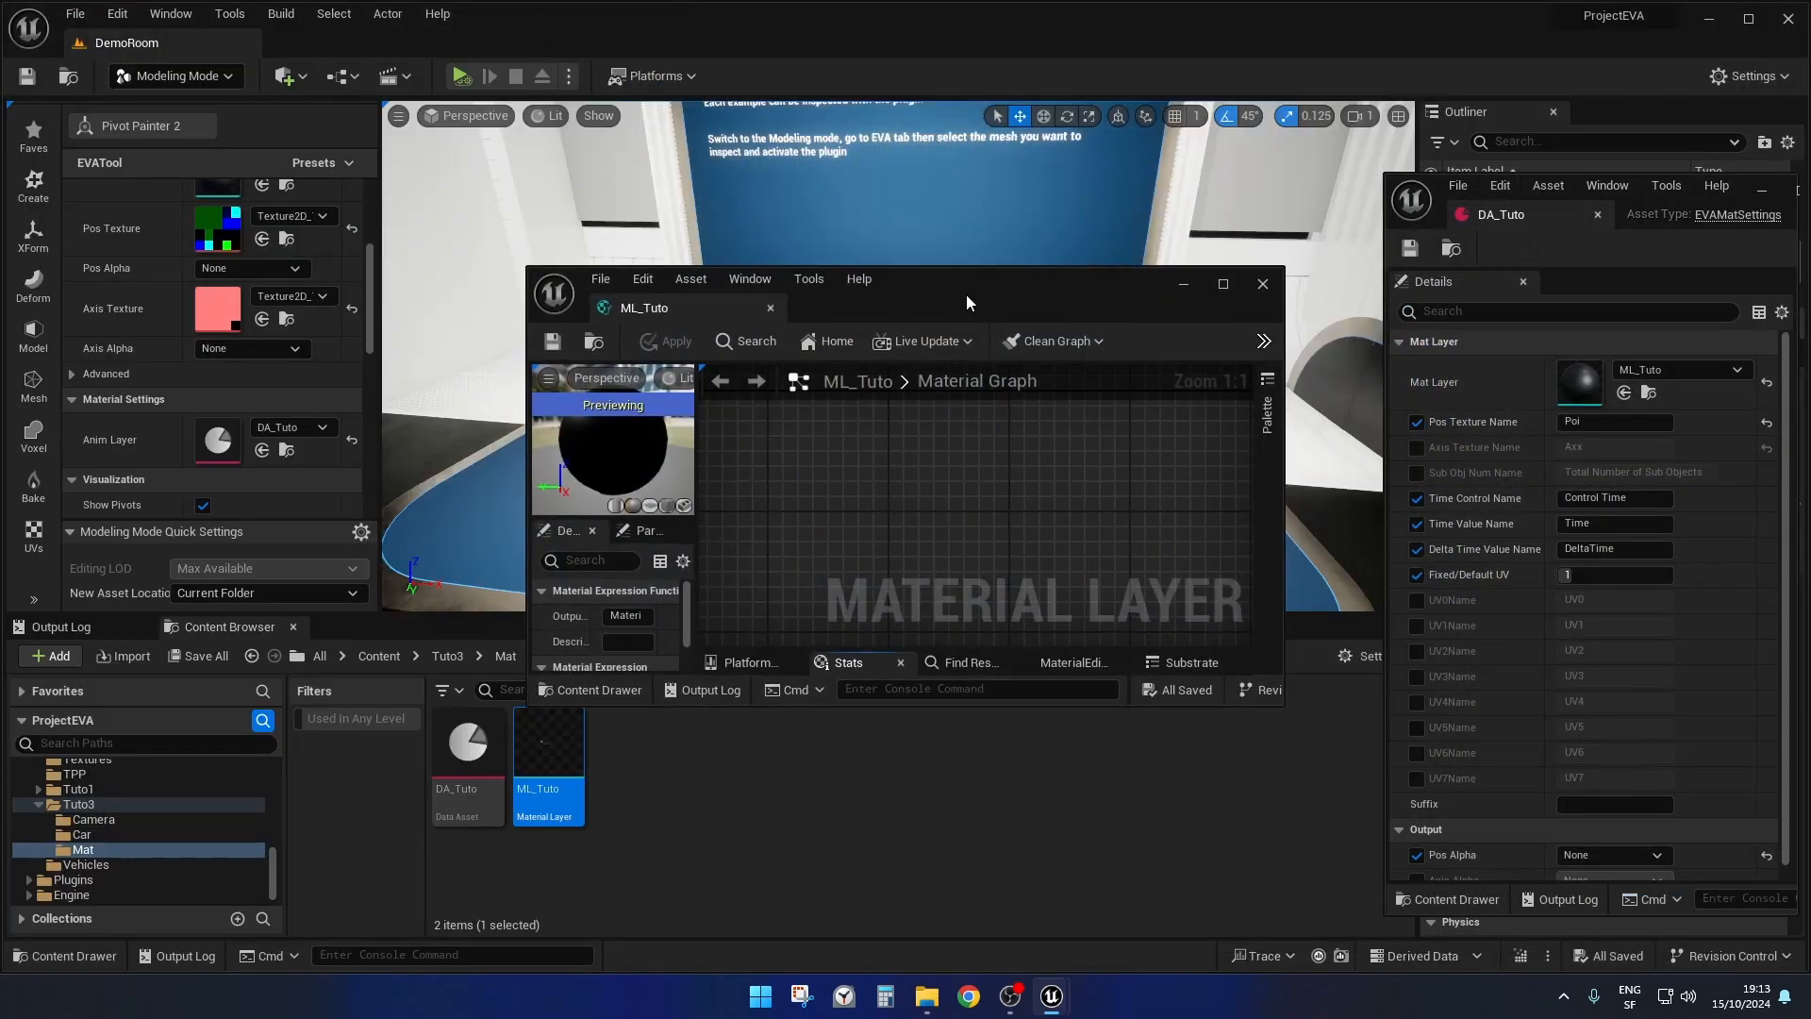
left_click_drag(691, 341, 490, 53)
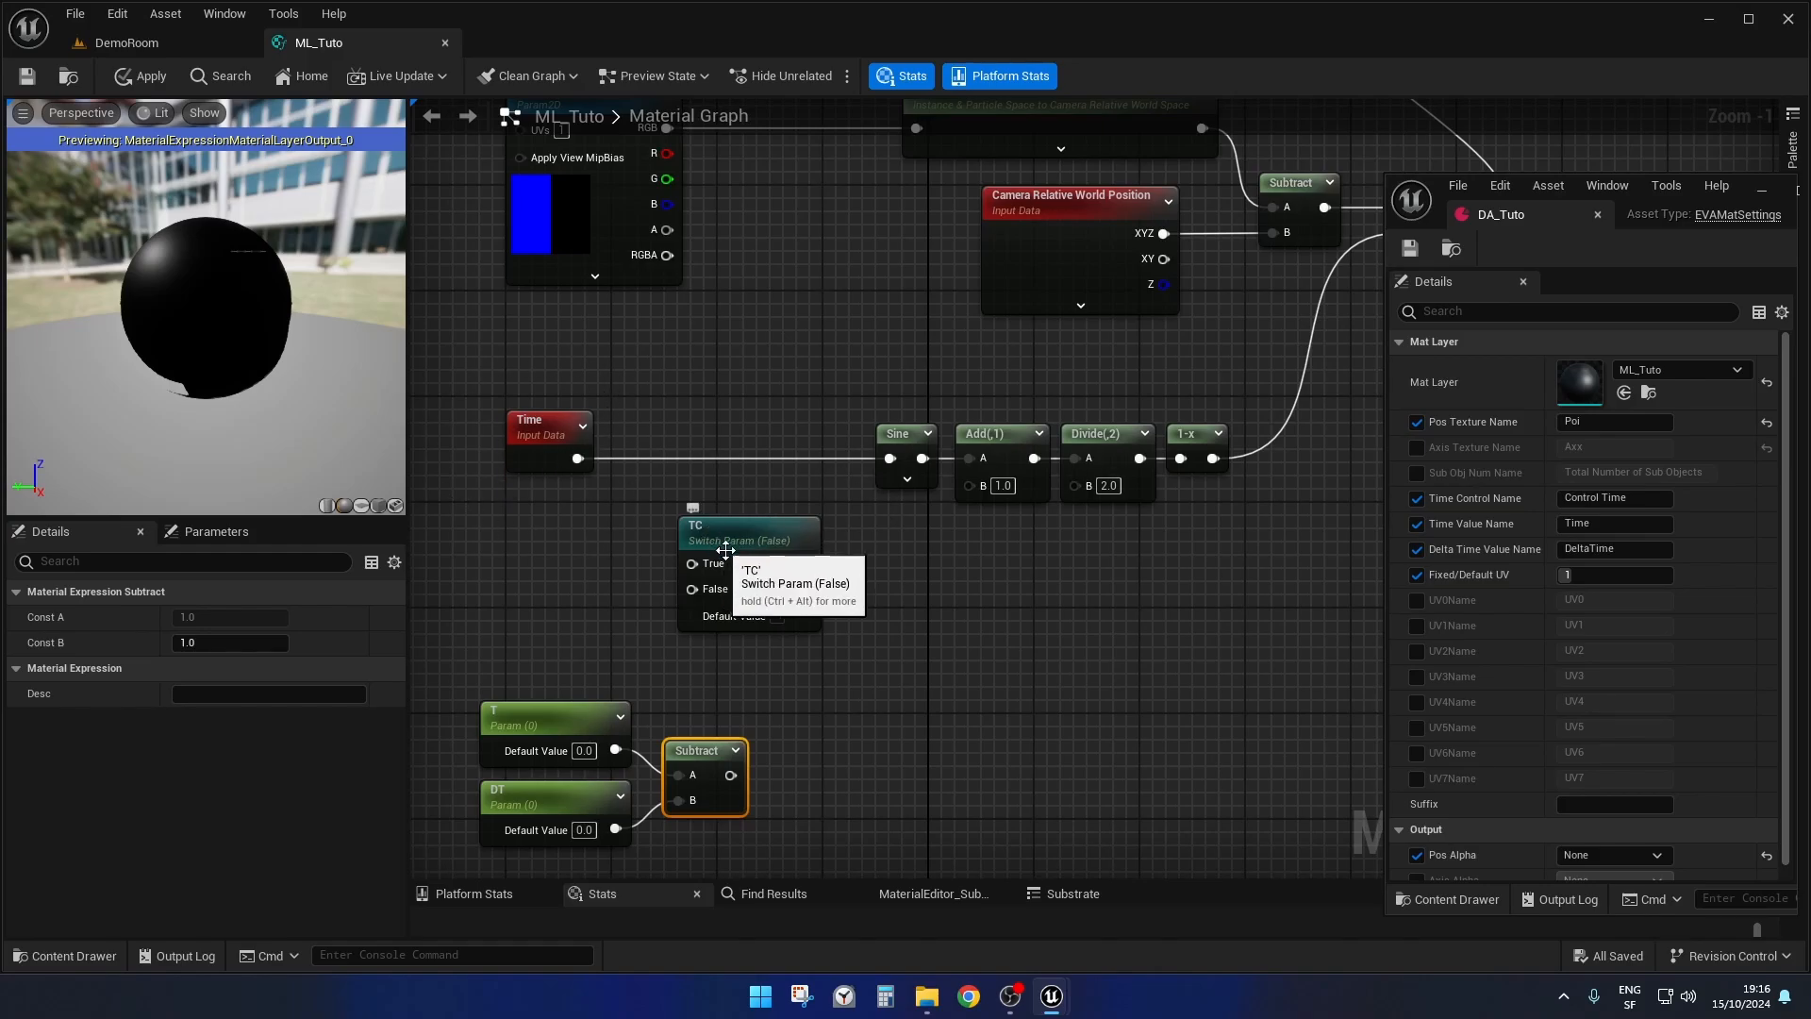
- Connect the Time node to the False input of the TC switch parameter and place it beside the switch
right_click_drag(948, 658, 979, 688)
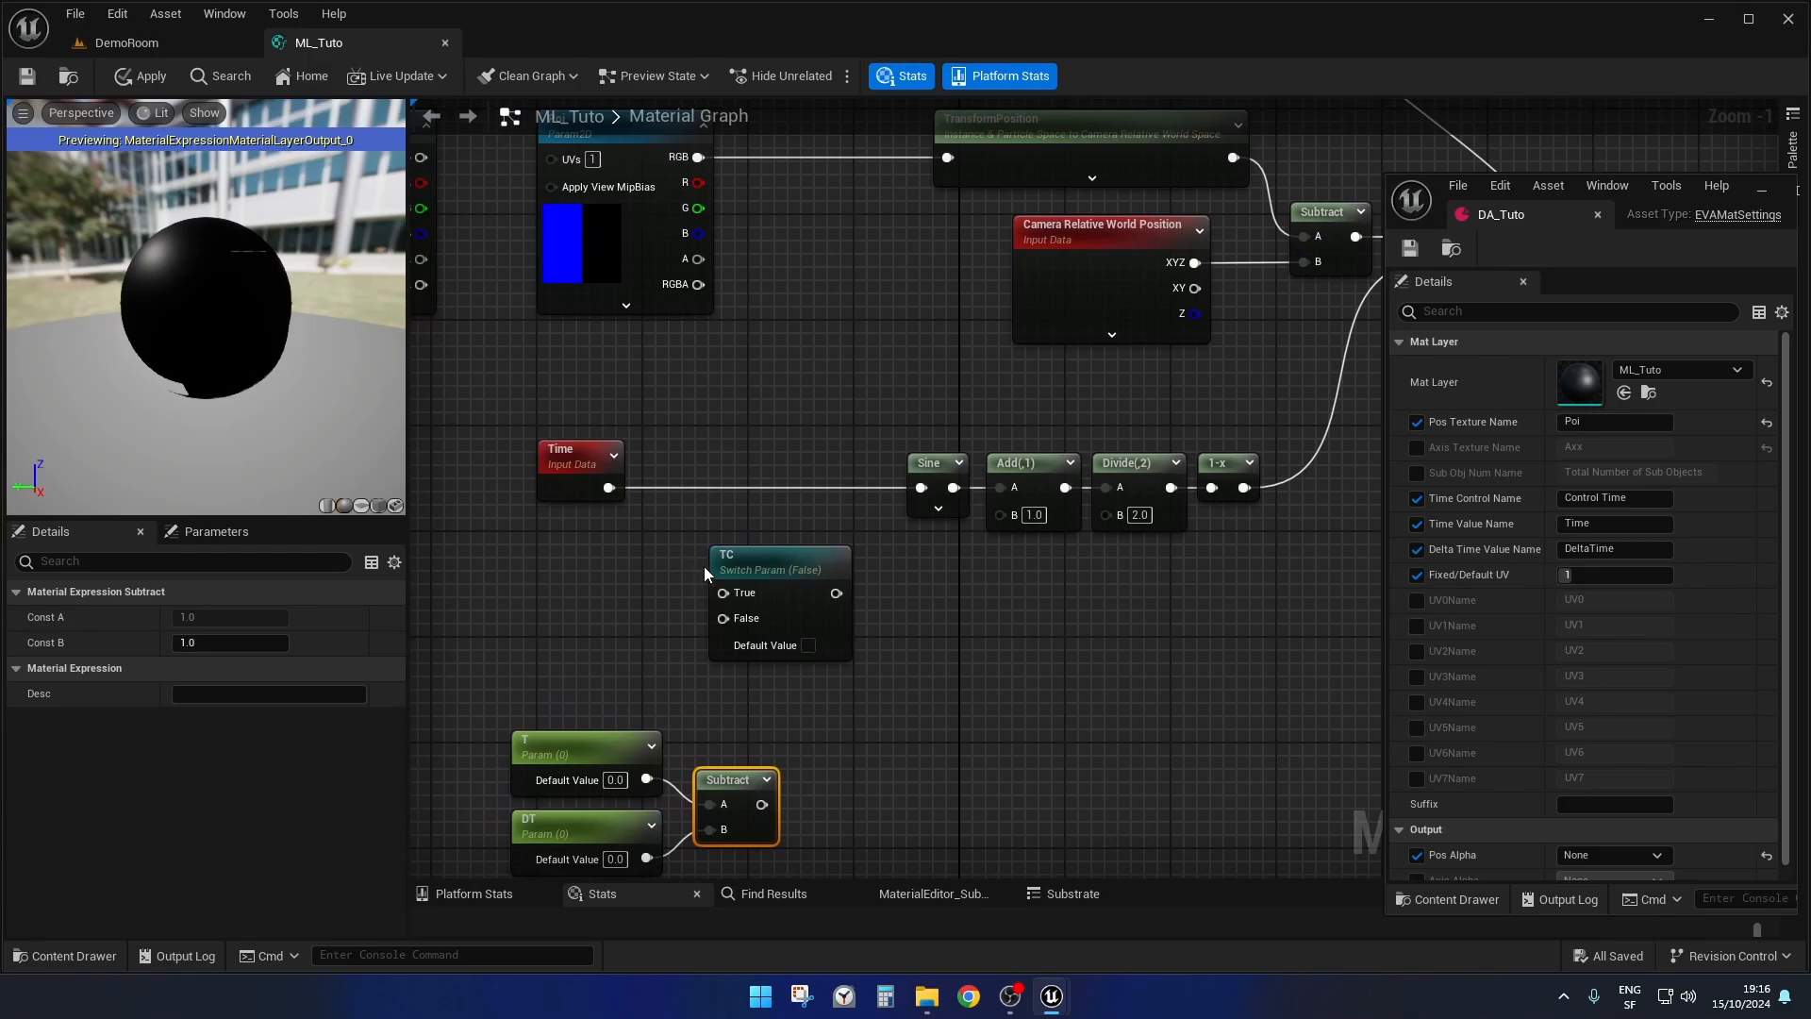
left_click_drag(565, 454, 727, 625)
left_click_drag(543, 622, 529, 610)
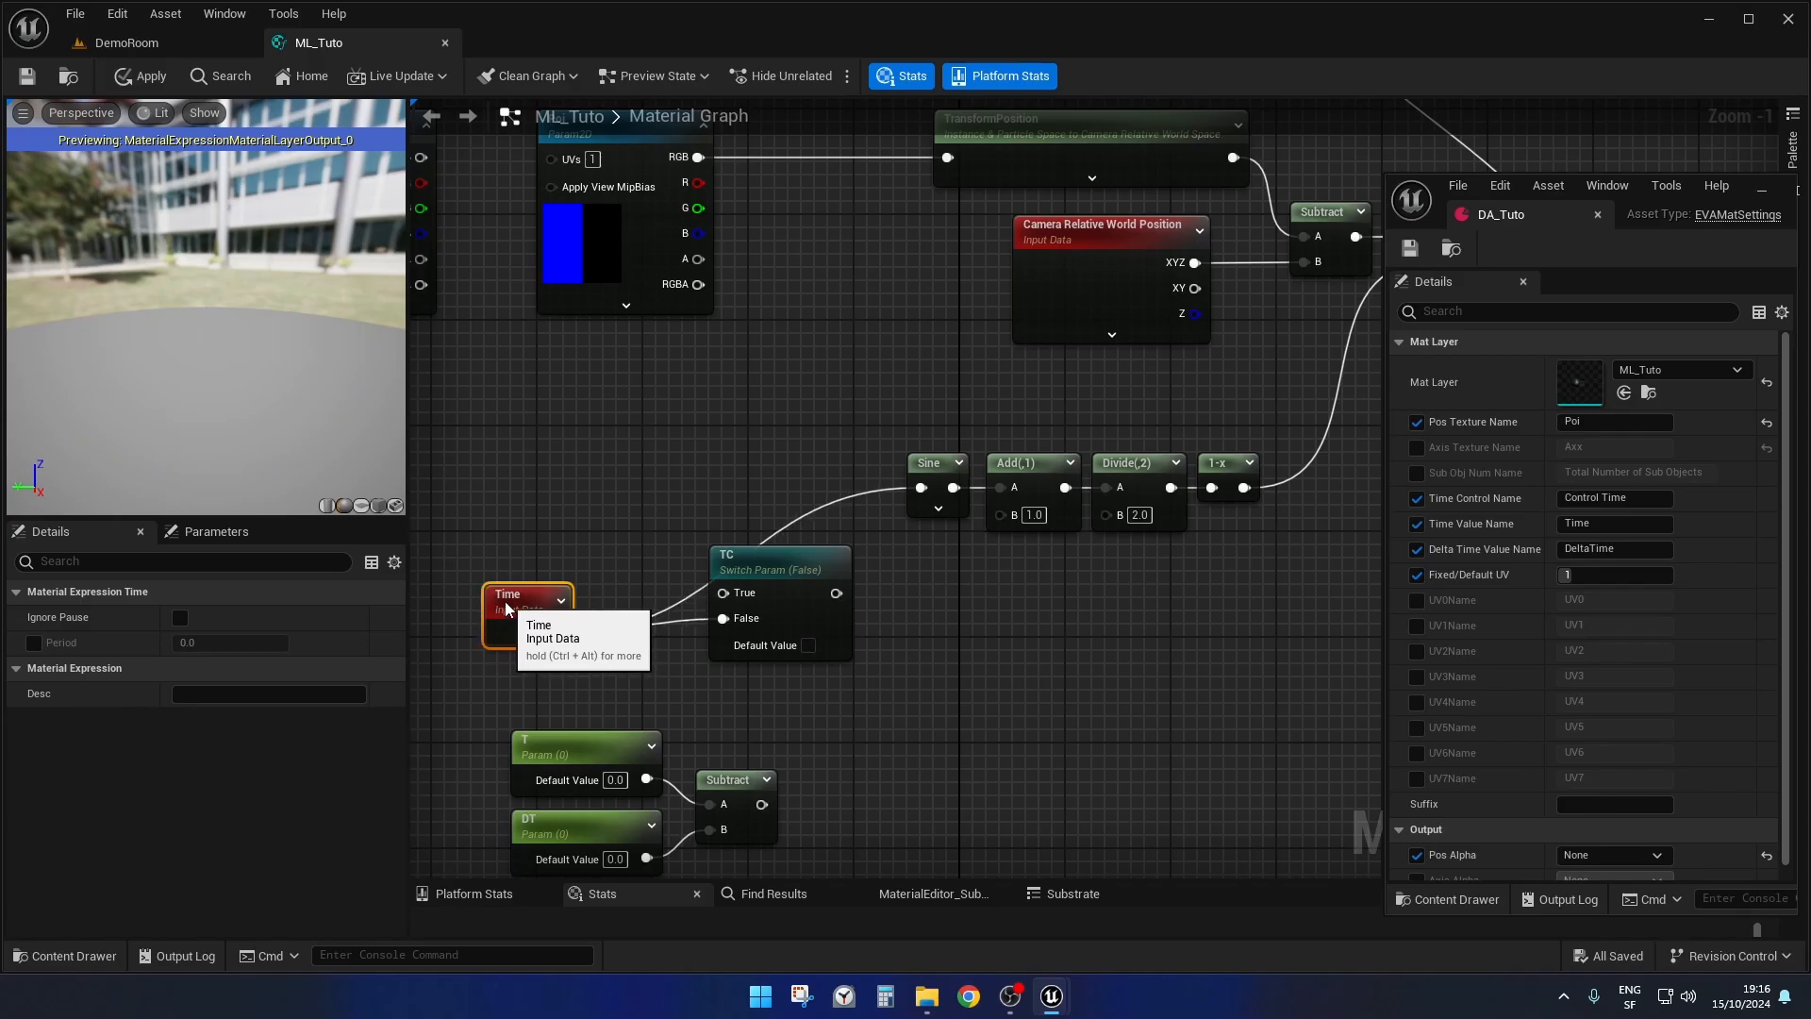
mouse_move(1012, 637)
right_mouse_down()
mouse_move(1038, 660)
mouse_move(1024, 609)
right_mouse_up()
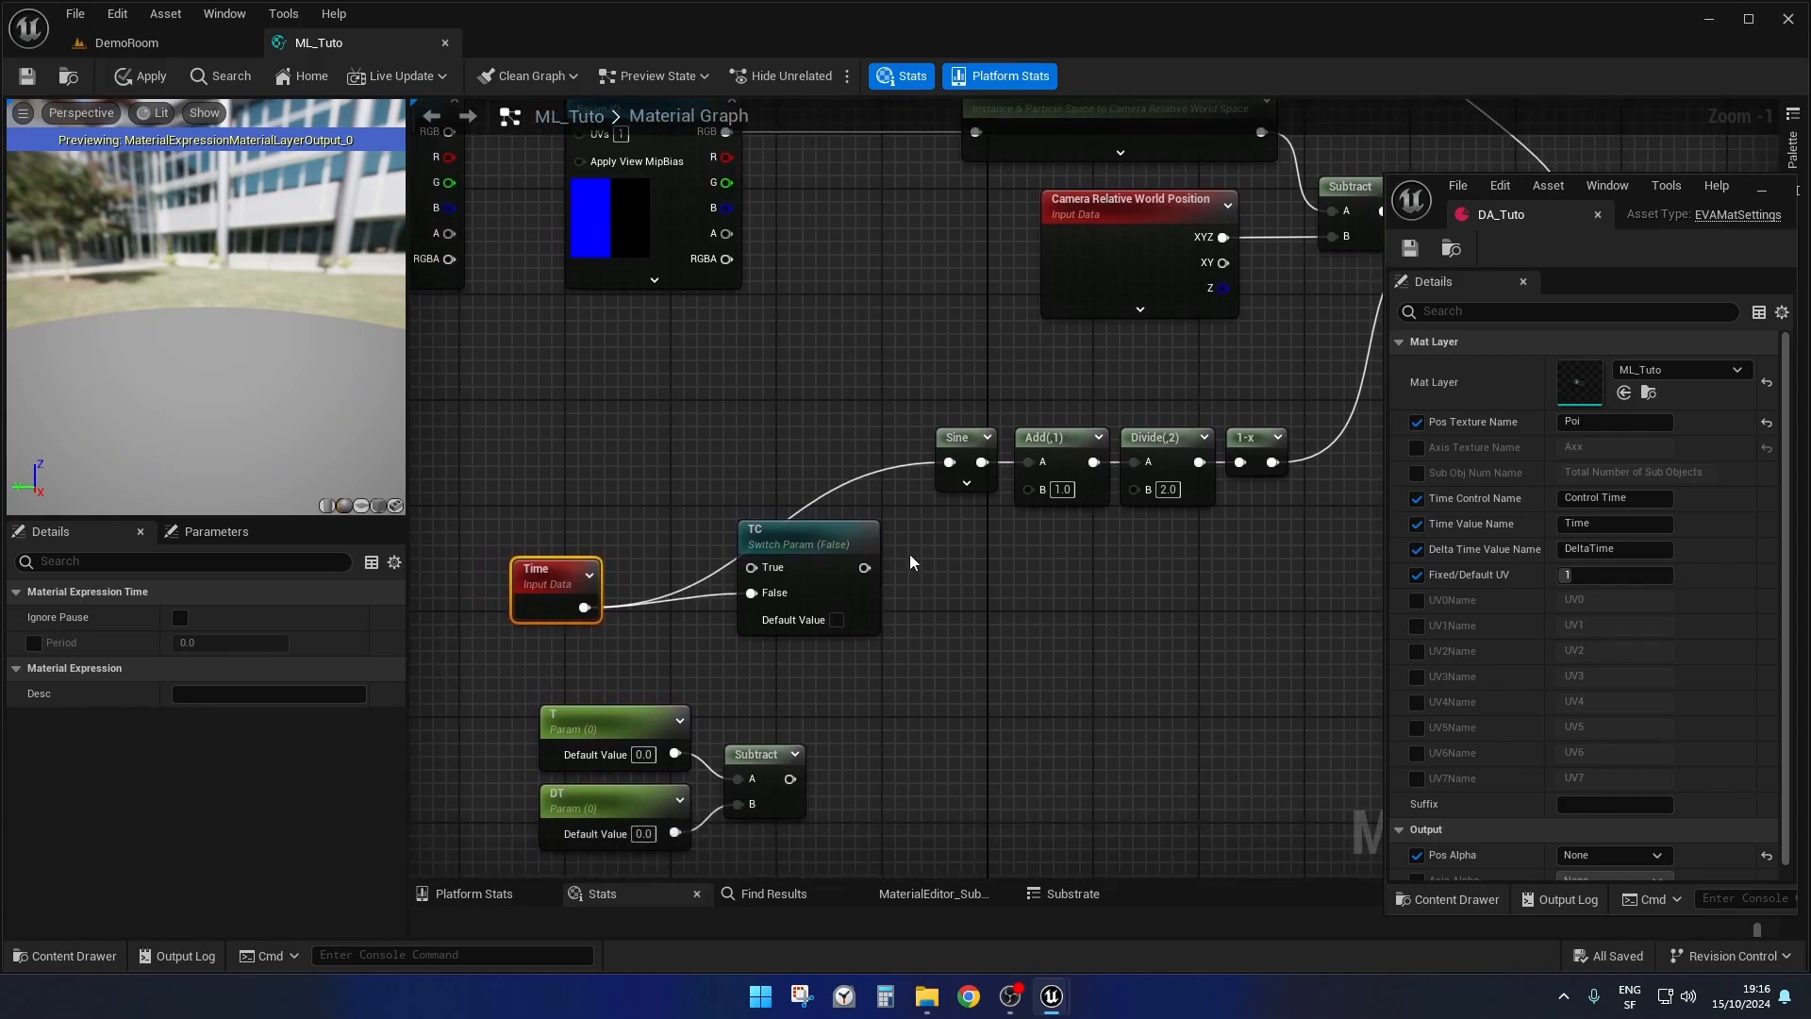
- Move the TC switch parameter slightly away from the Time node and select the T parameter
left_click_drag(809, 539, 836, 552)
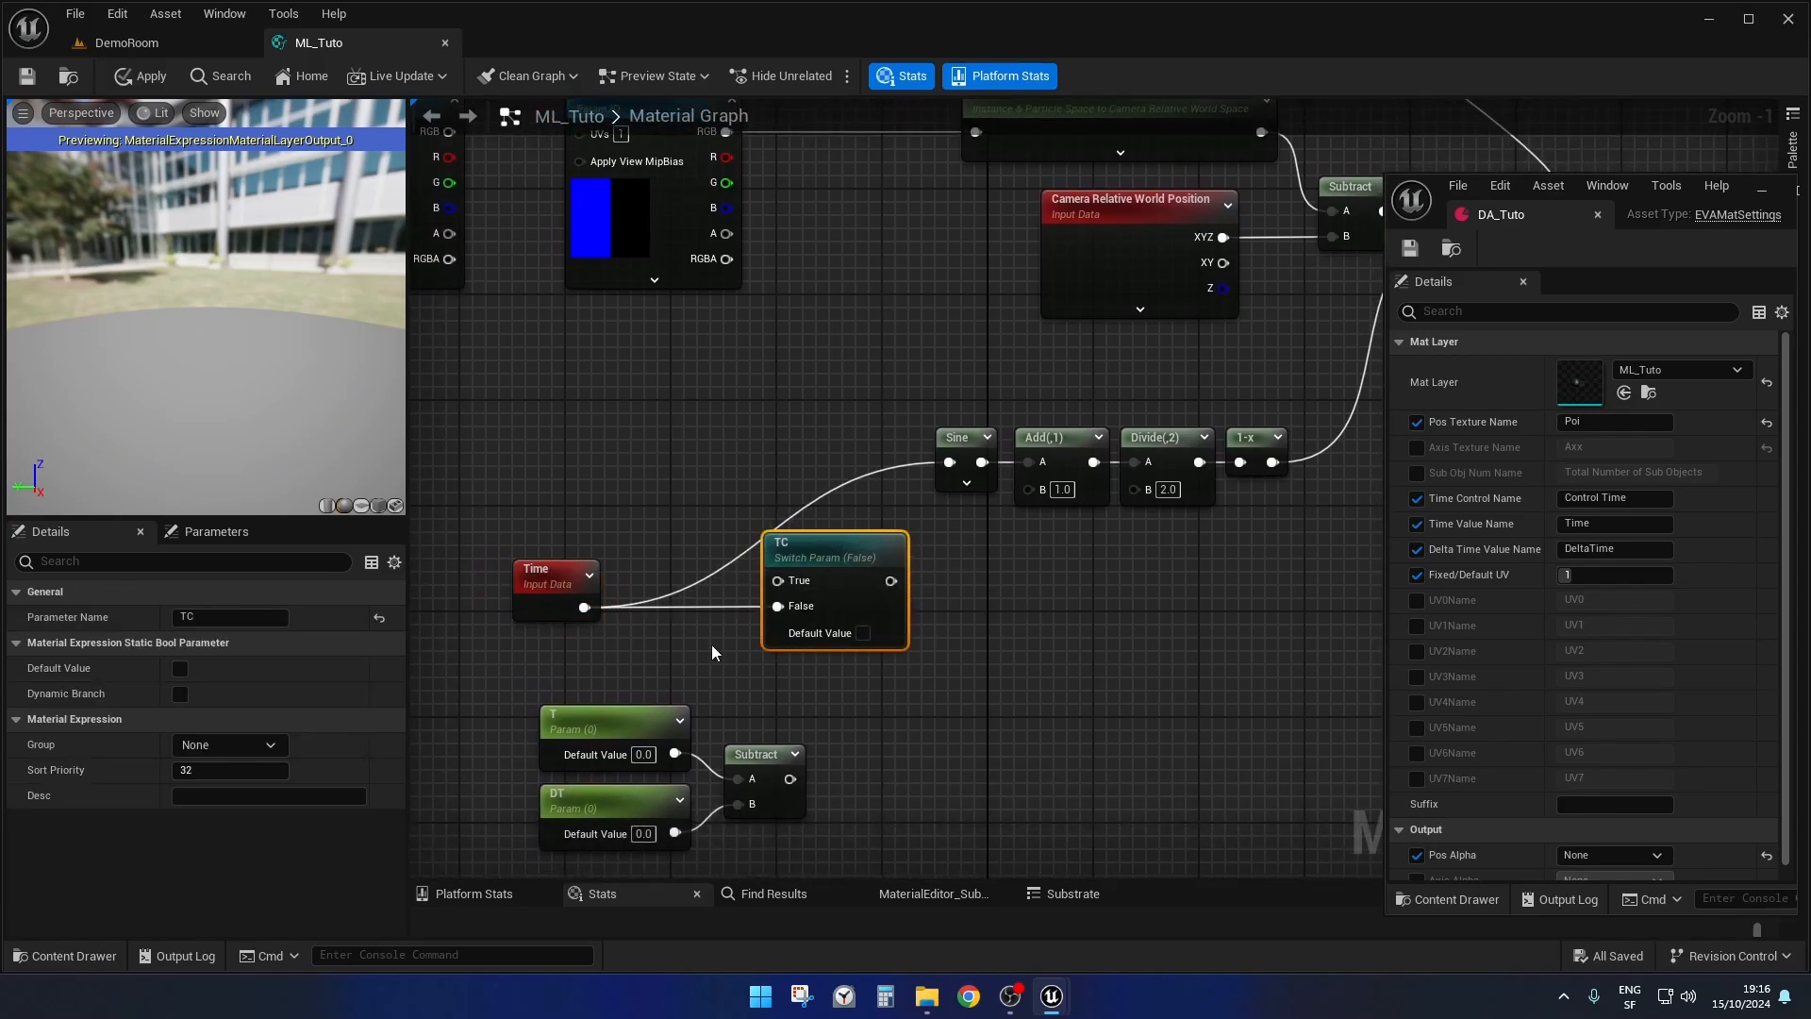
left_click(590, 717)
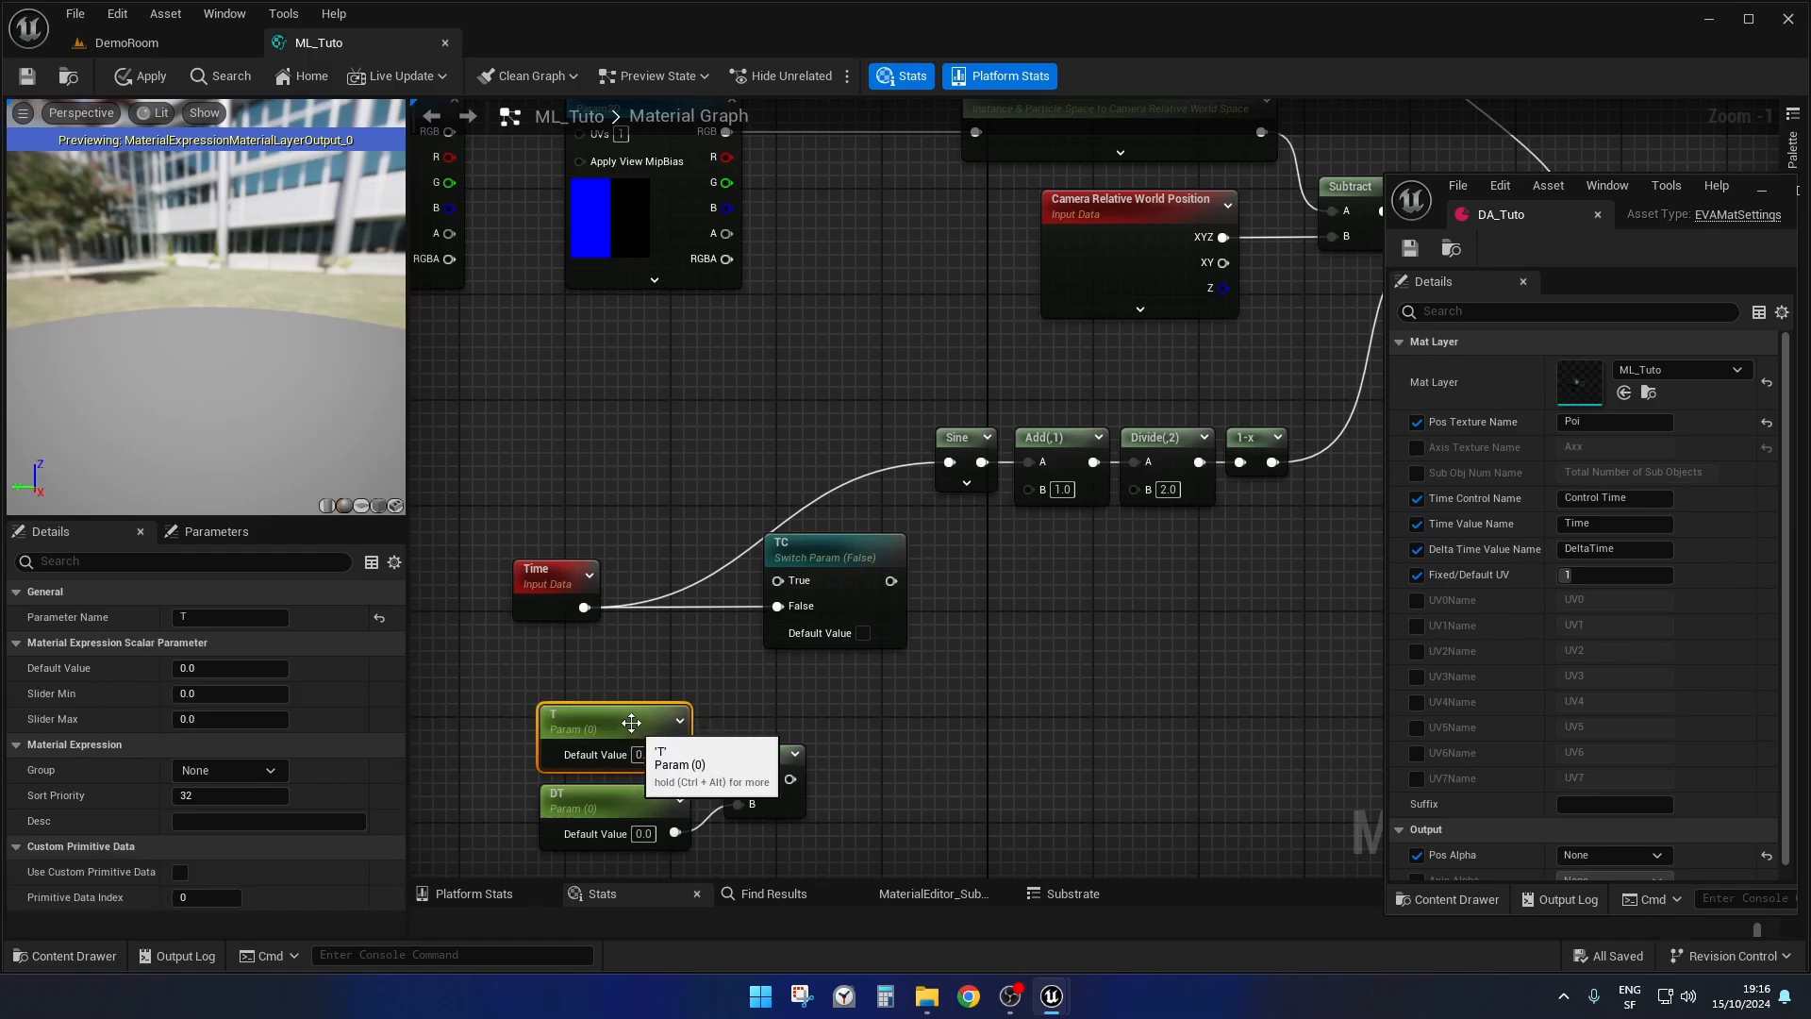
right_click_drag(768, 697, 789, 596)
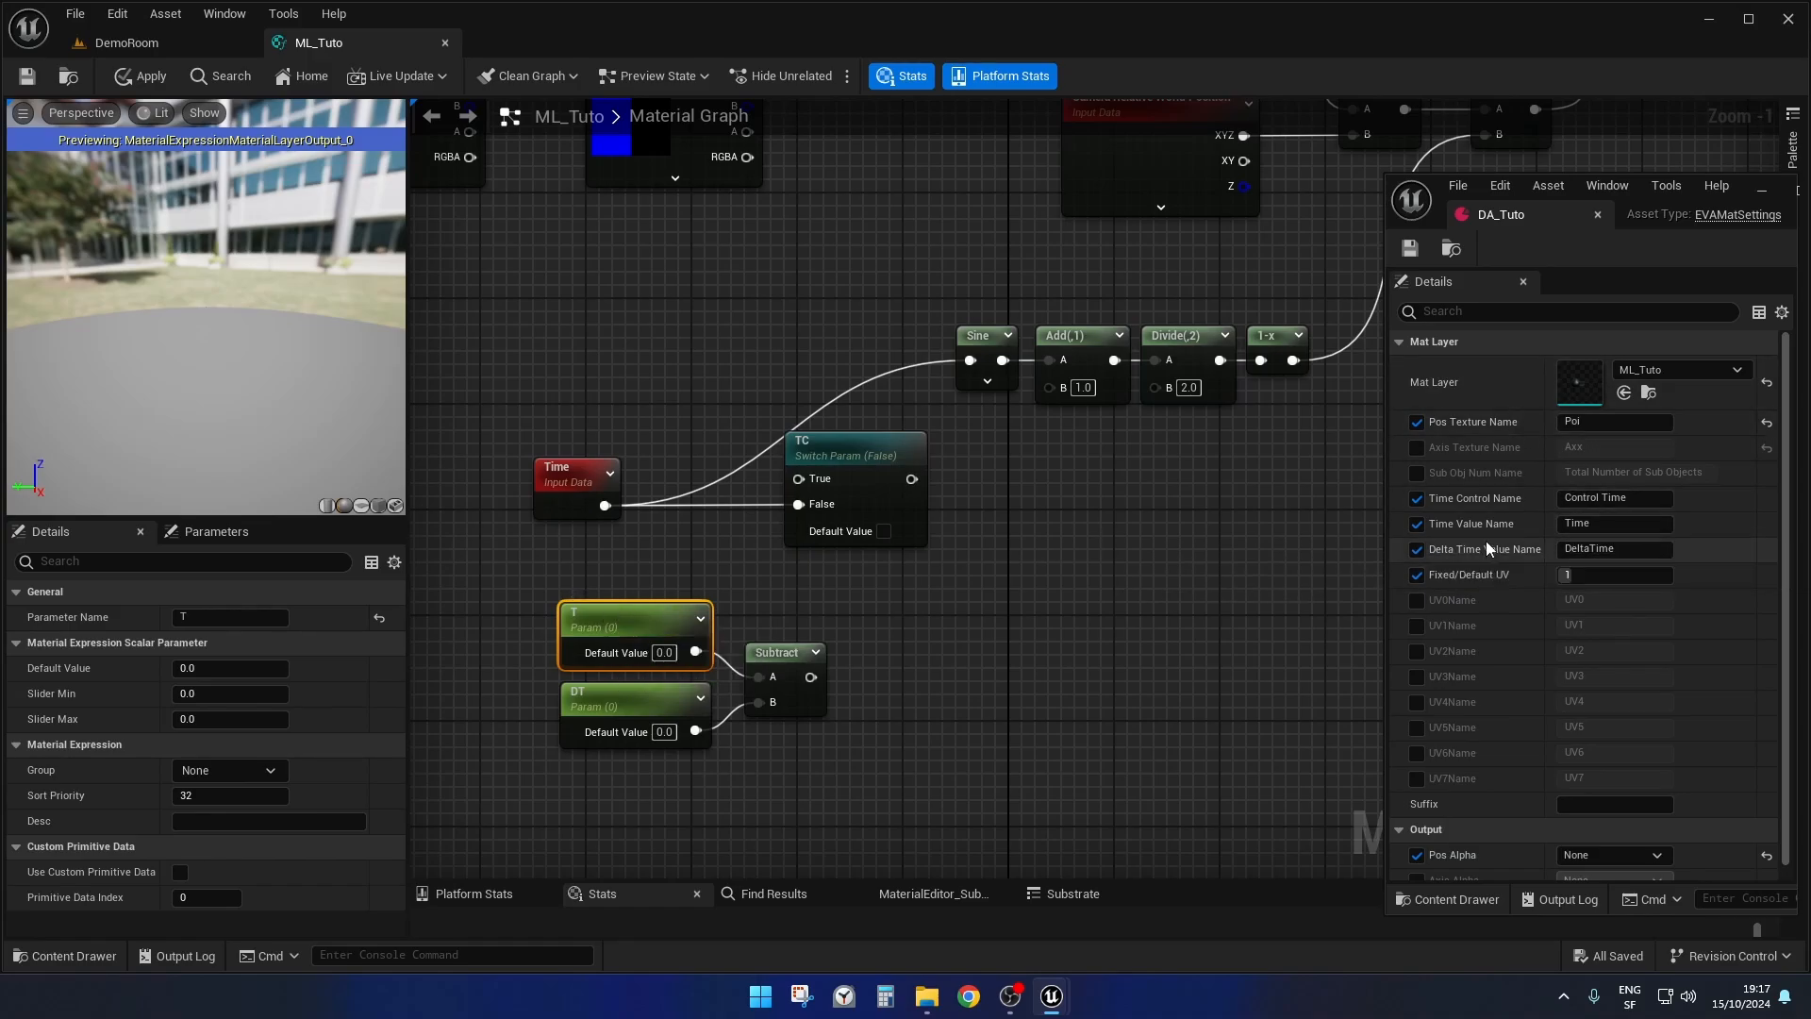
- In DA_Tuto, set the Time Control Name to TC, the Time Value Name to T and the Delta Time Value Name to DT
left_click(1622, 499)
left_click(1620, 525)
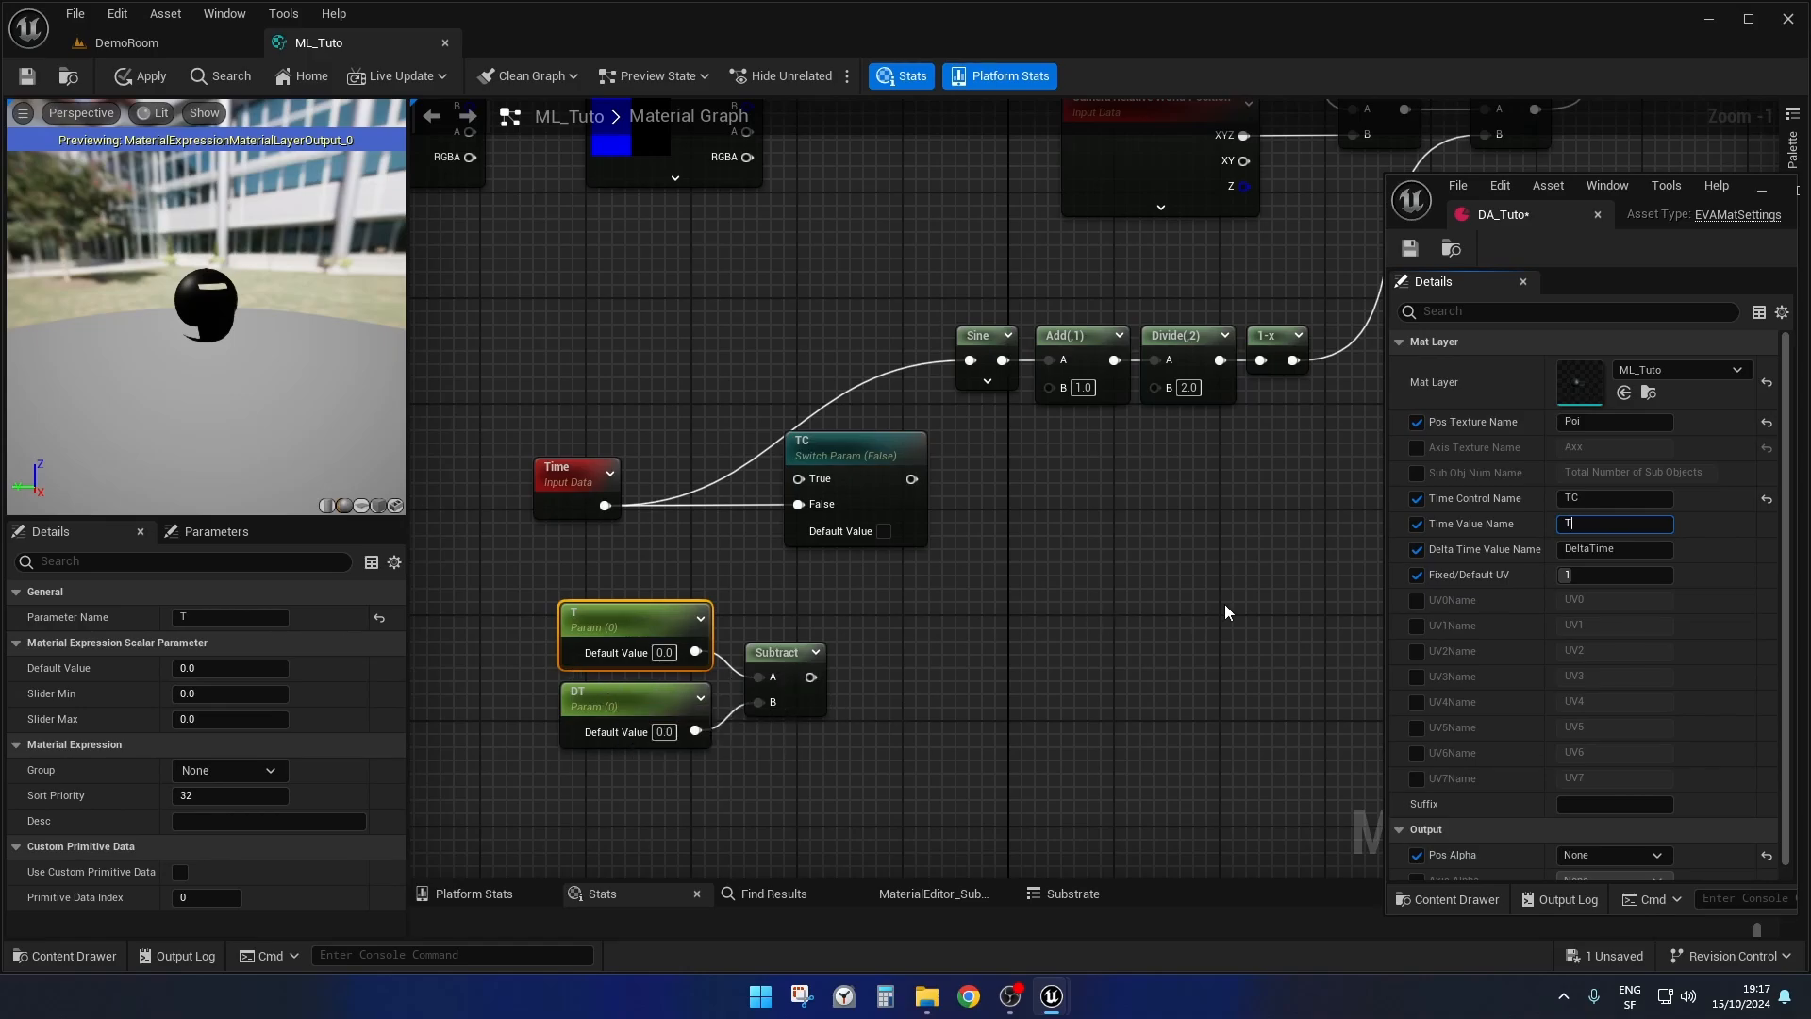
left_click(1604, 549)
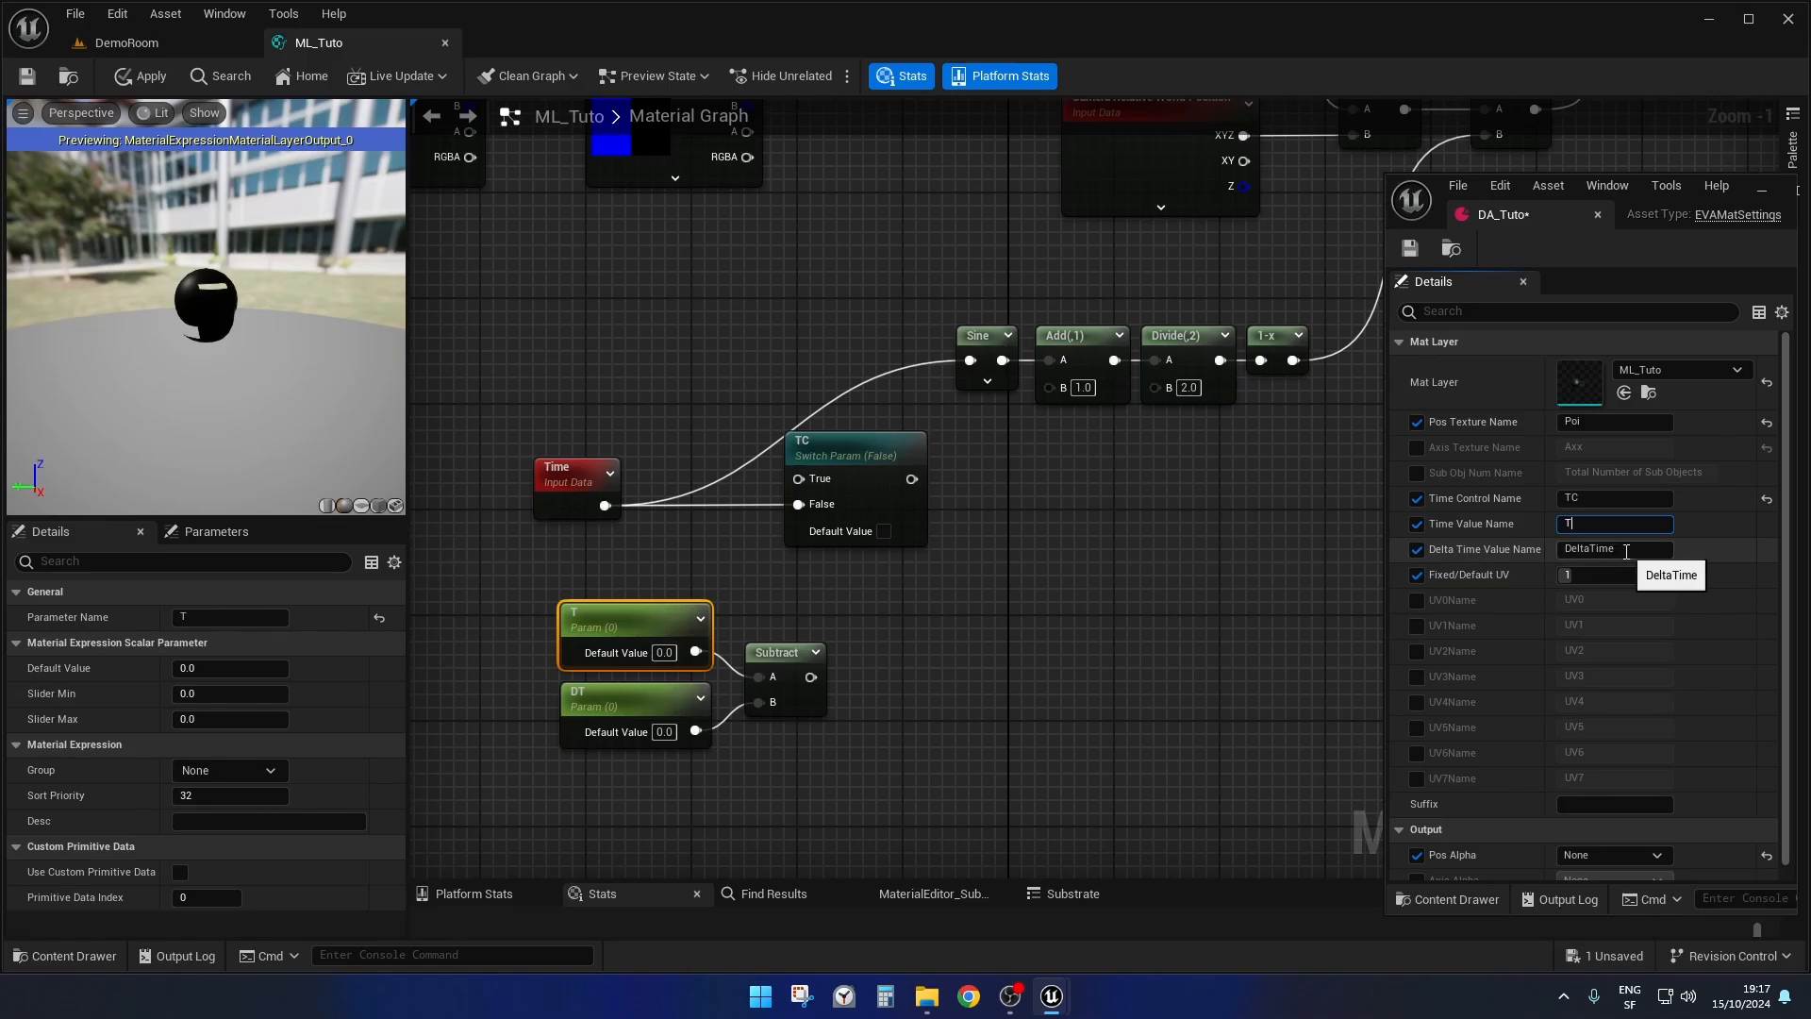
type("DT")
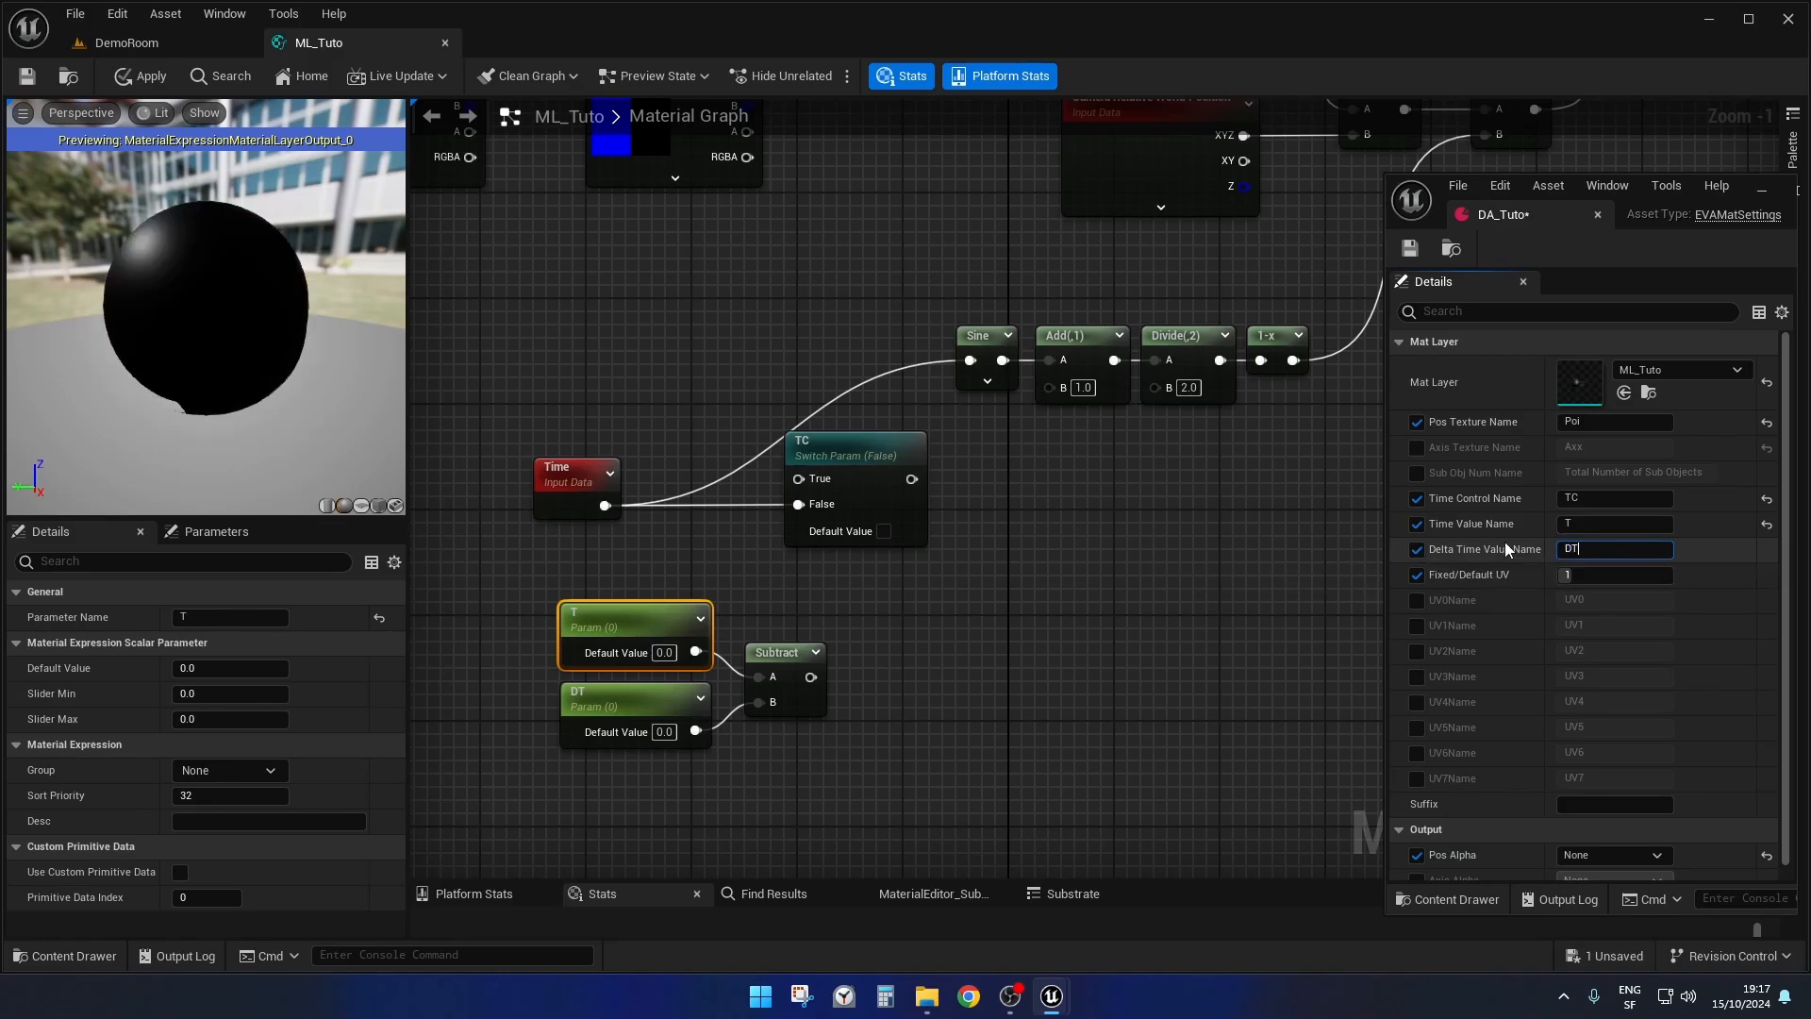
key("Return")
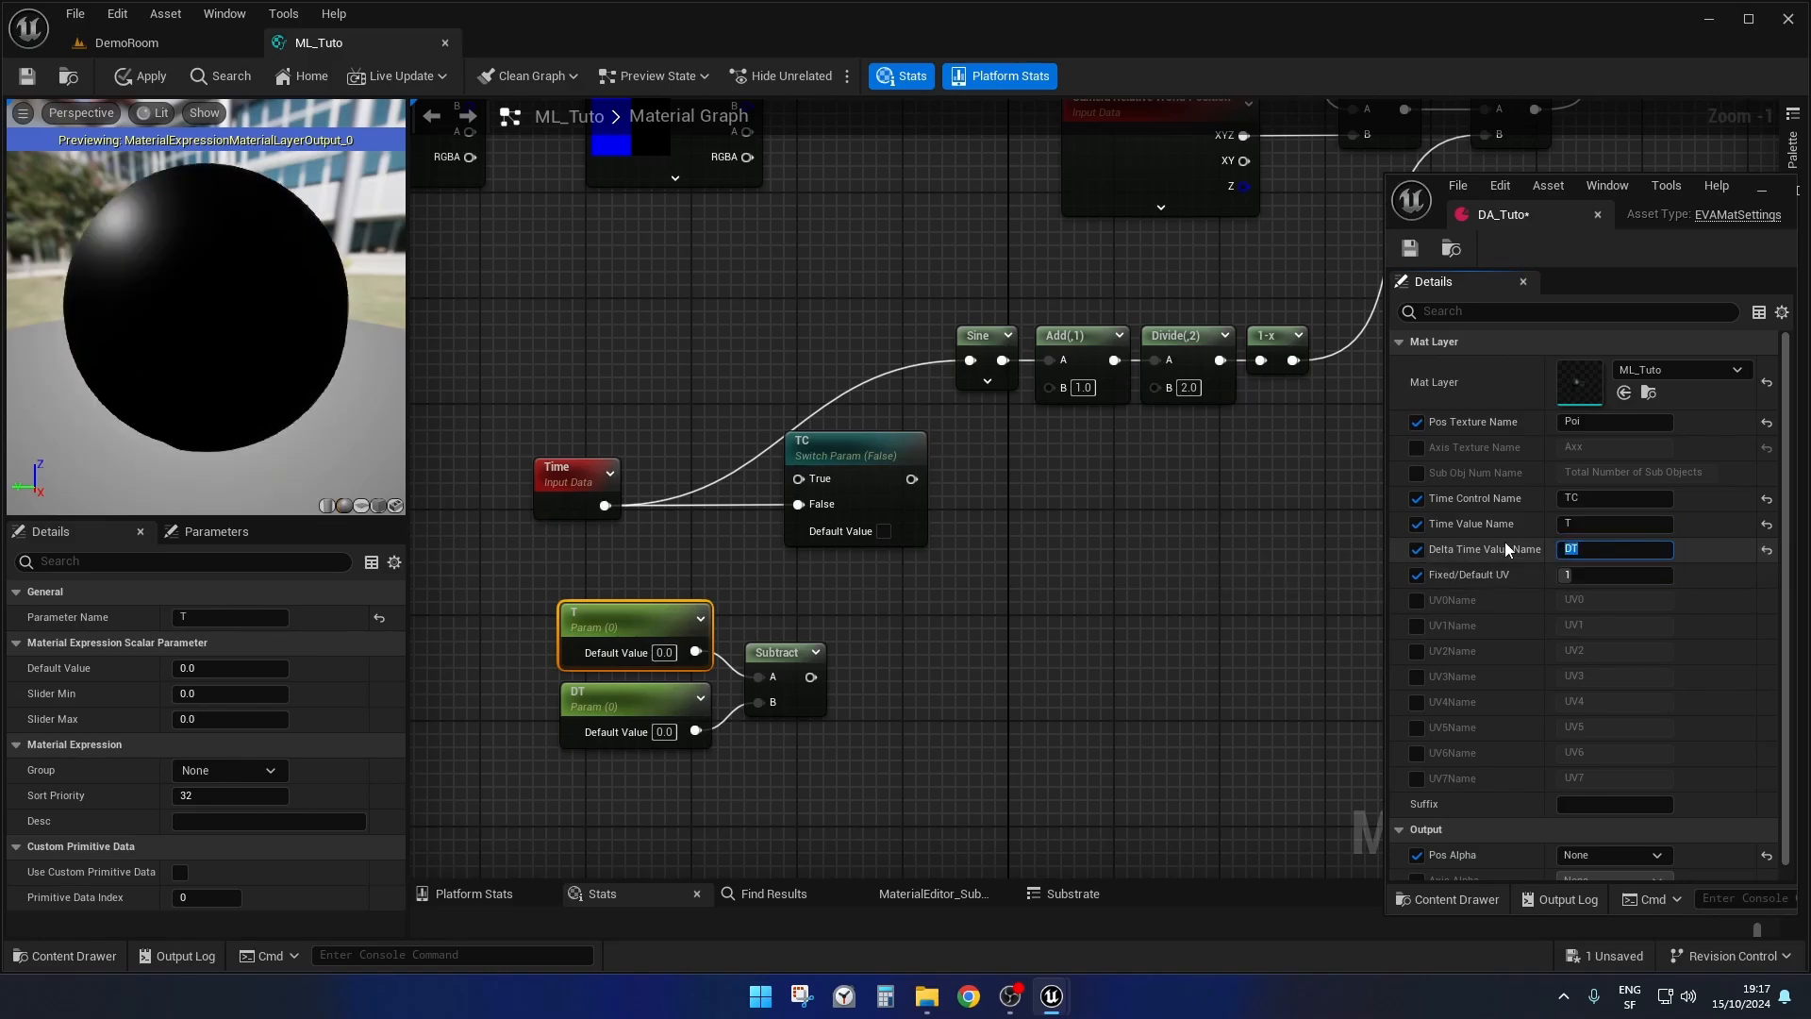
- Move the T, DT and Subtract nodes above the Time node, and shift the TC switch further from Time
right_click_drag(942, 678, 1075, 662)
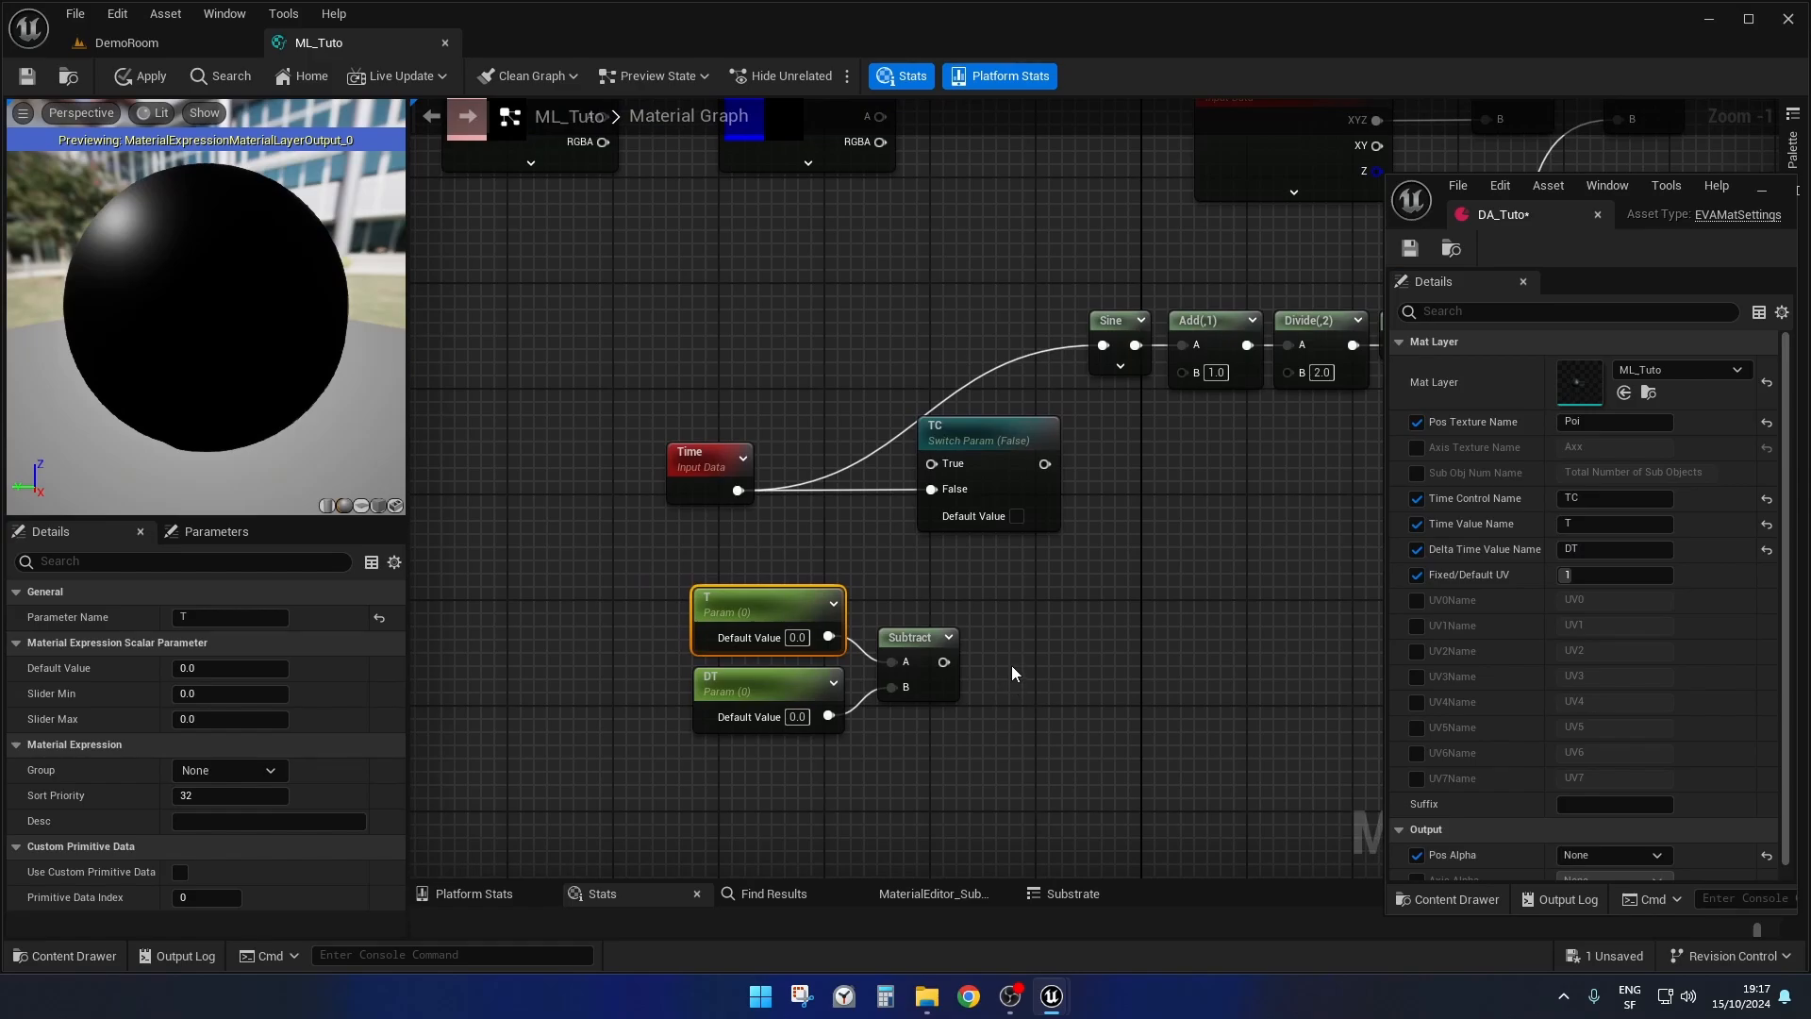
right_click_drag(1011, 665, 987, 699)
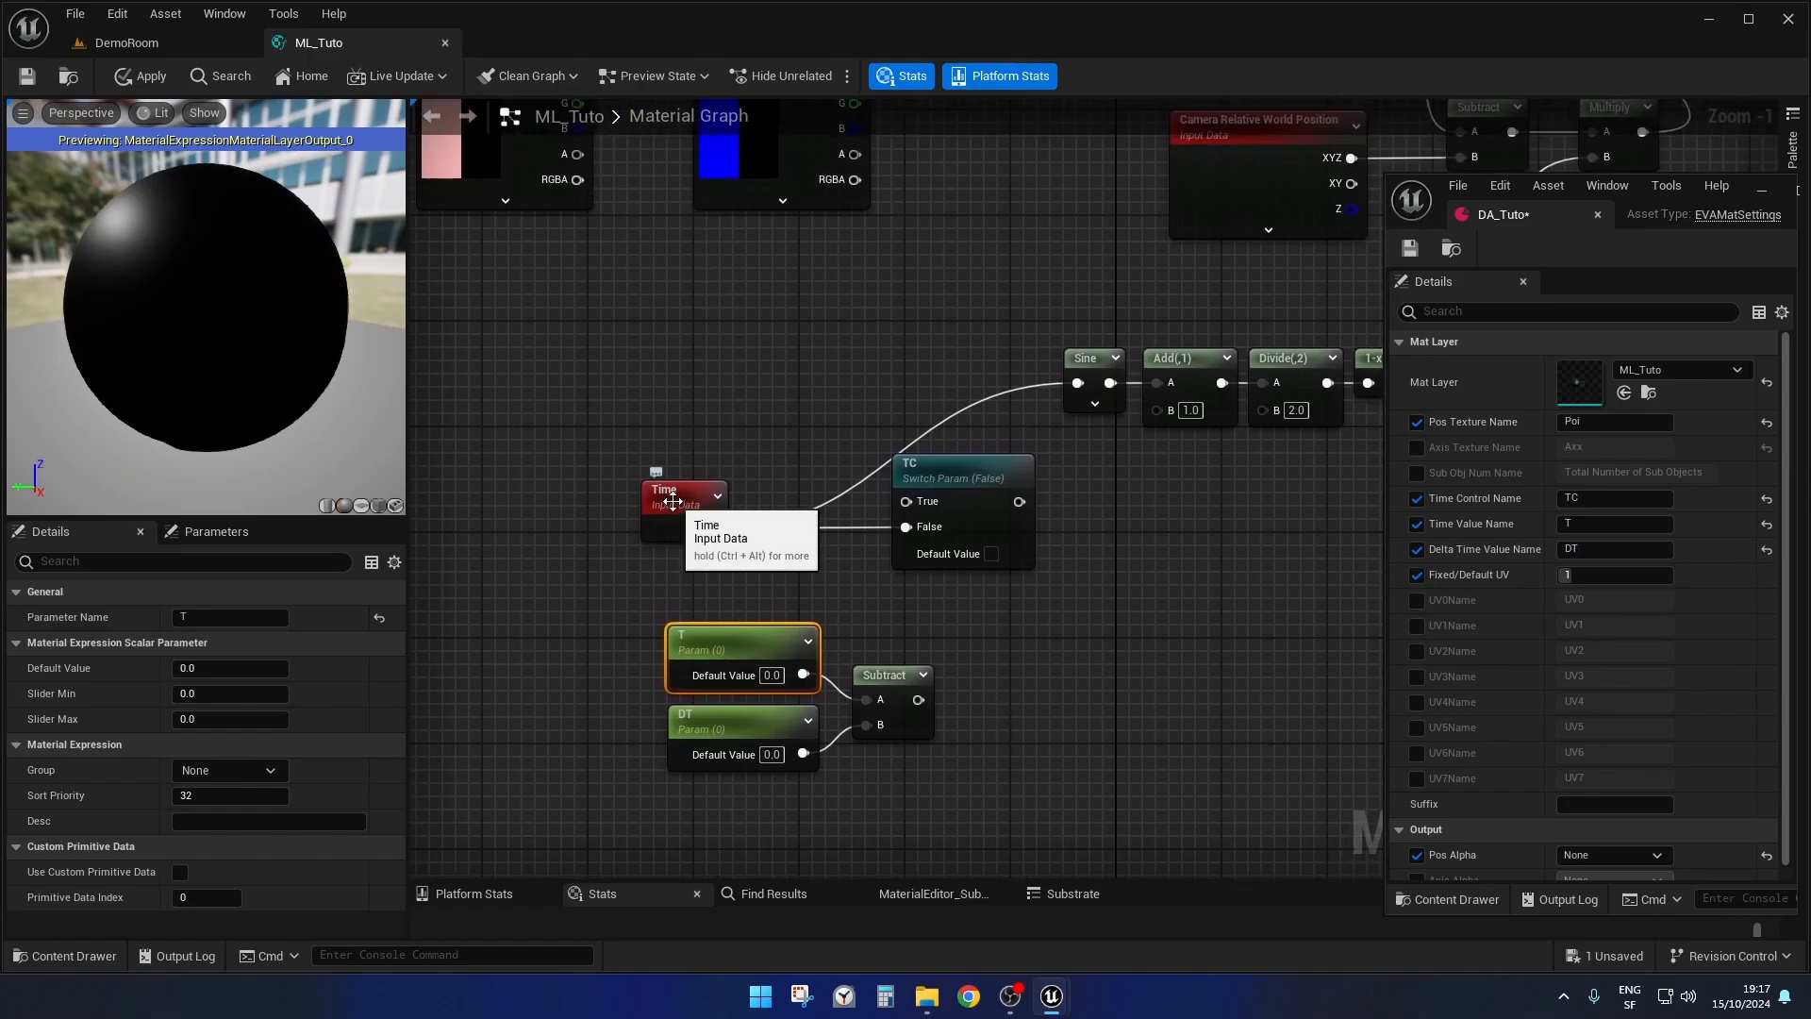
left_click_drag(970, 791, 564, 621)
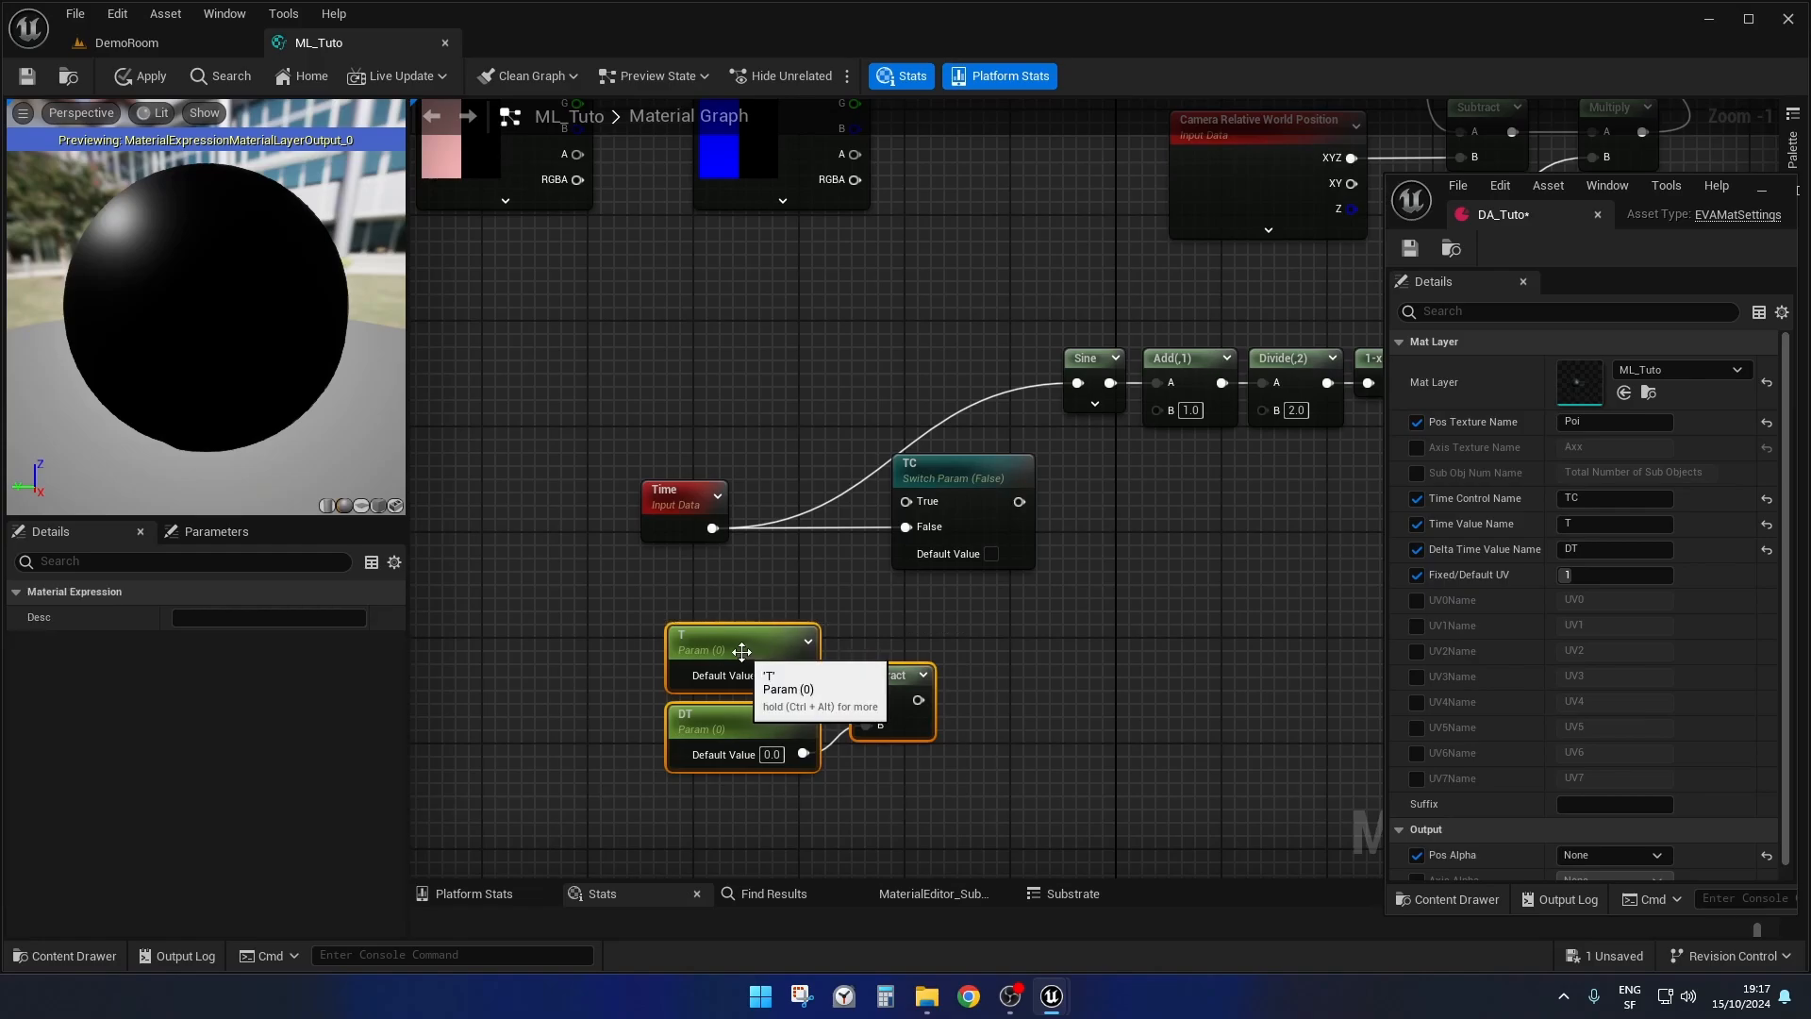
left_click_drag(740, 647, 623, 289)
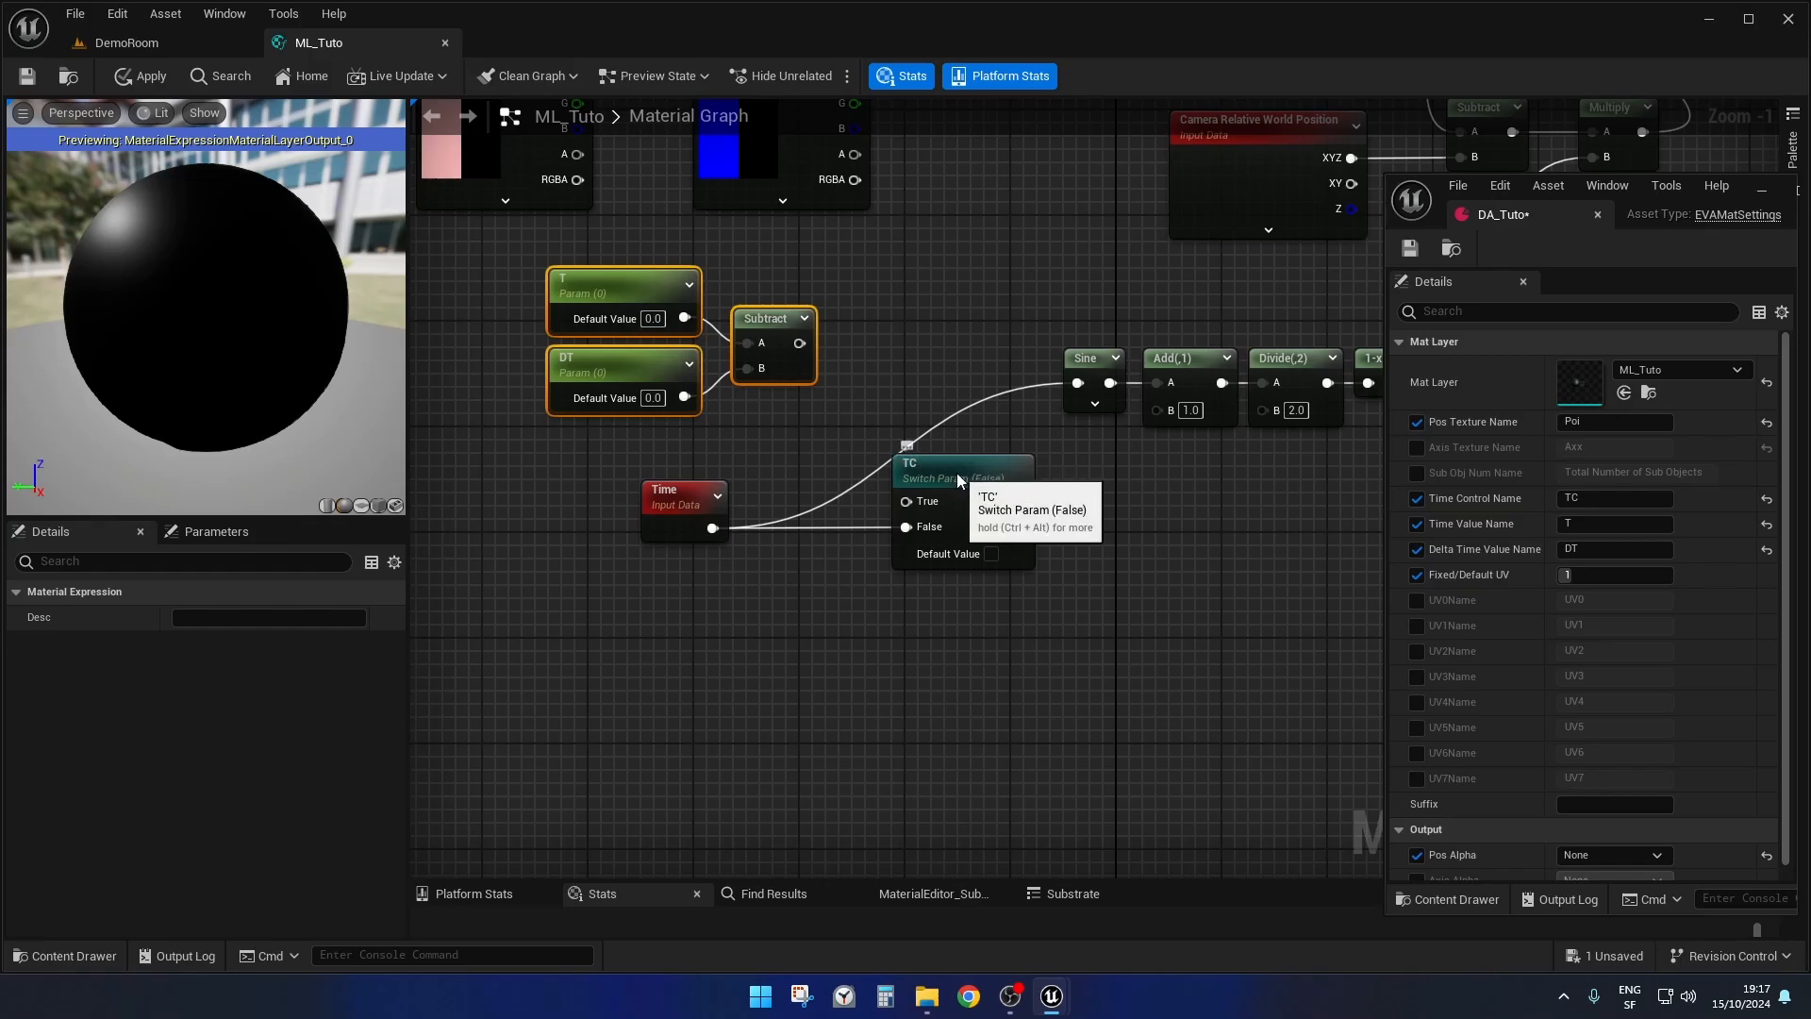
left_click_drag(957, 473, 1021, 473)
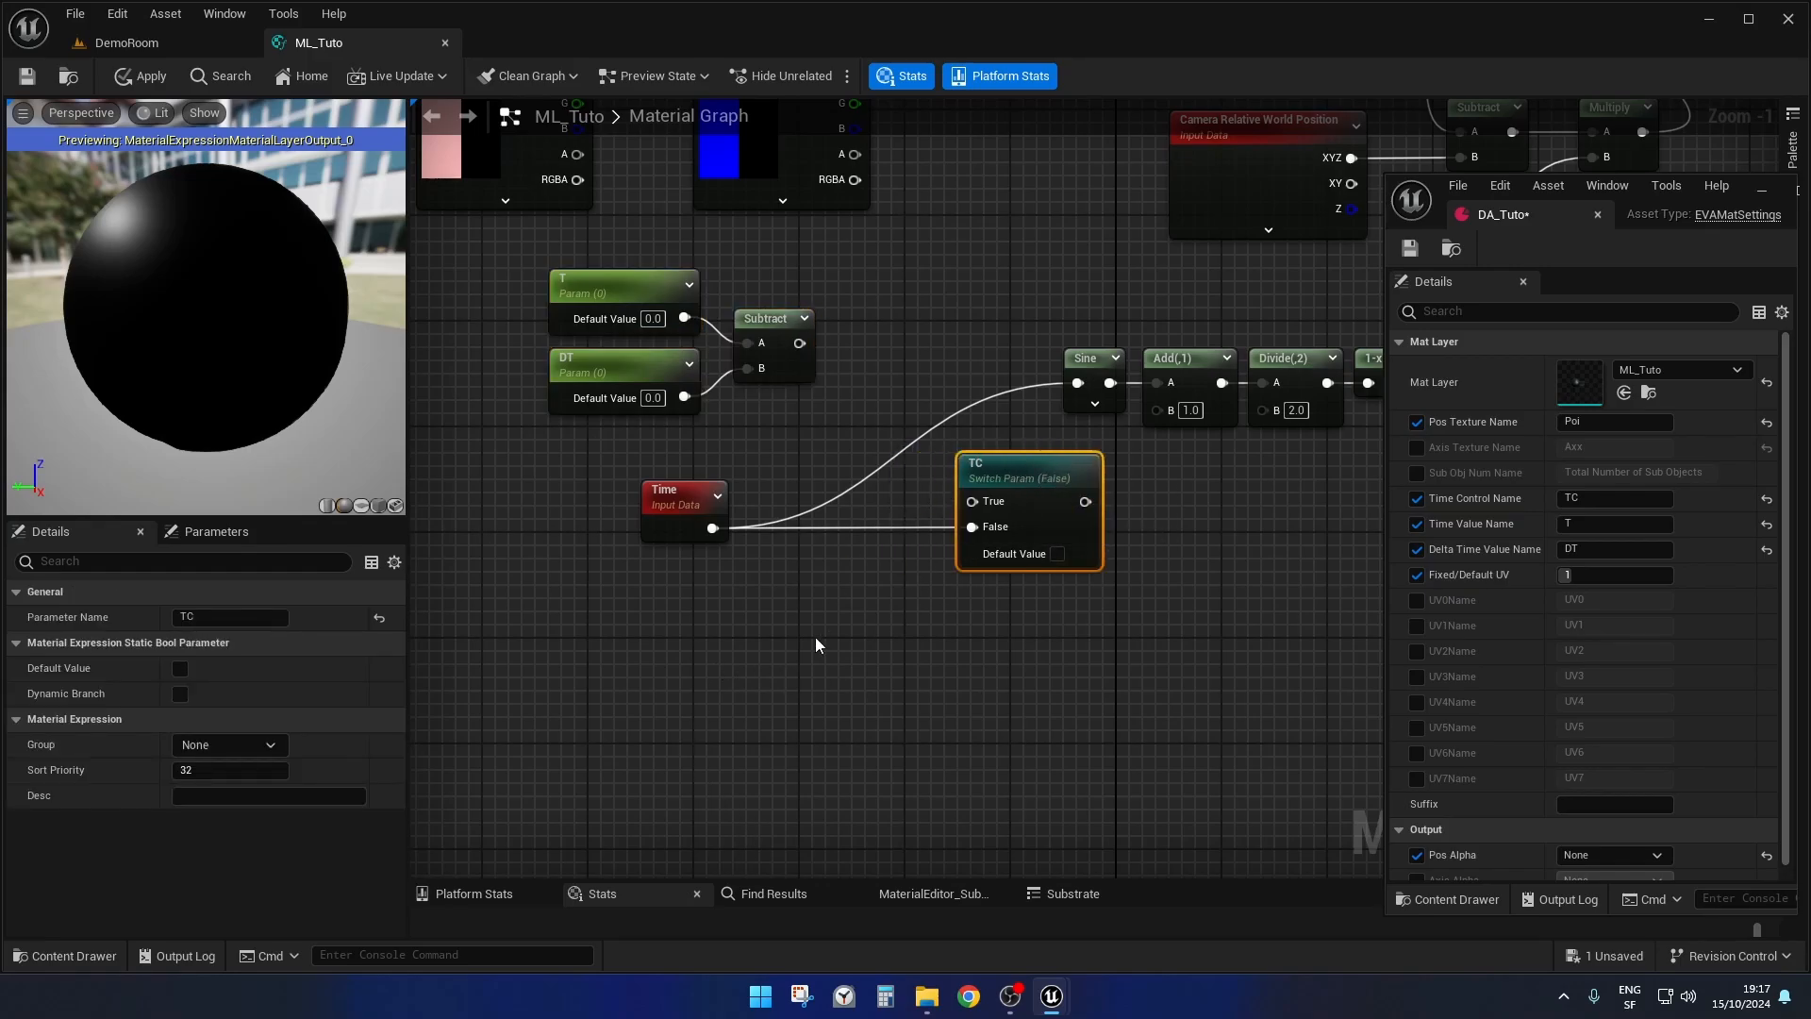
right_click_drag(811, 606, 808, 611)
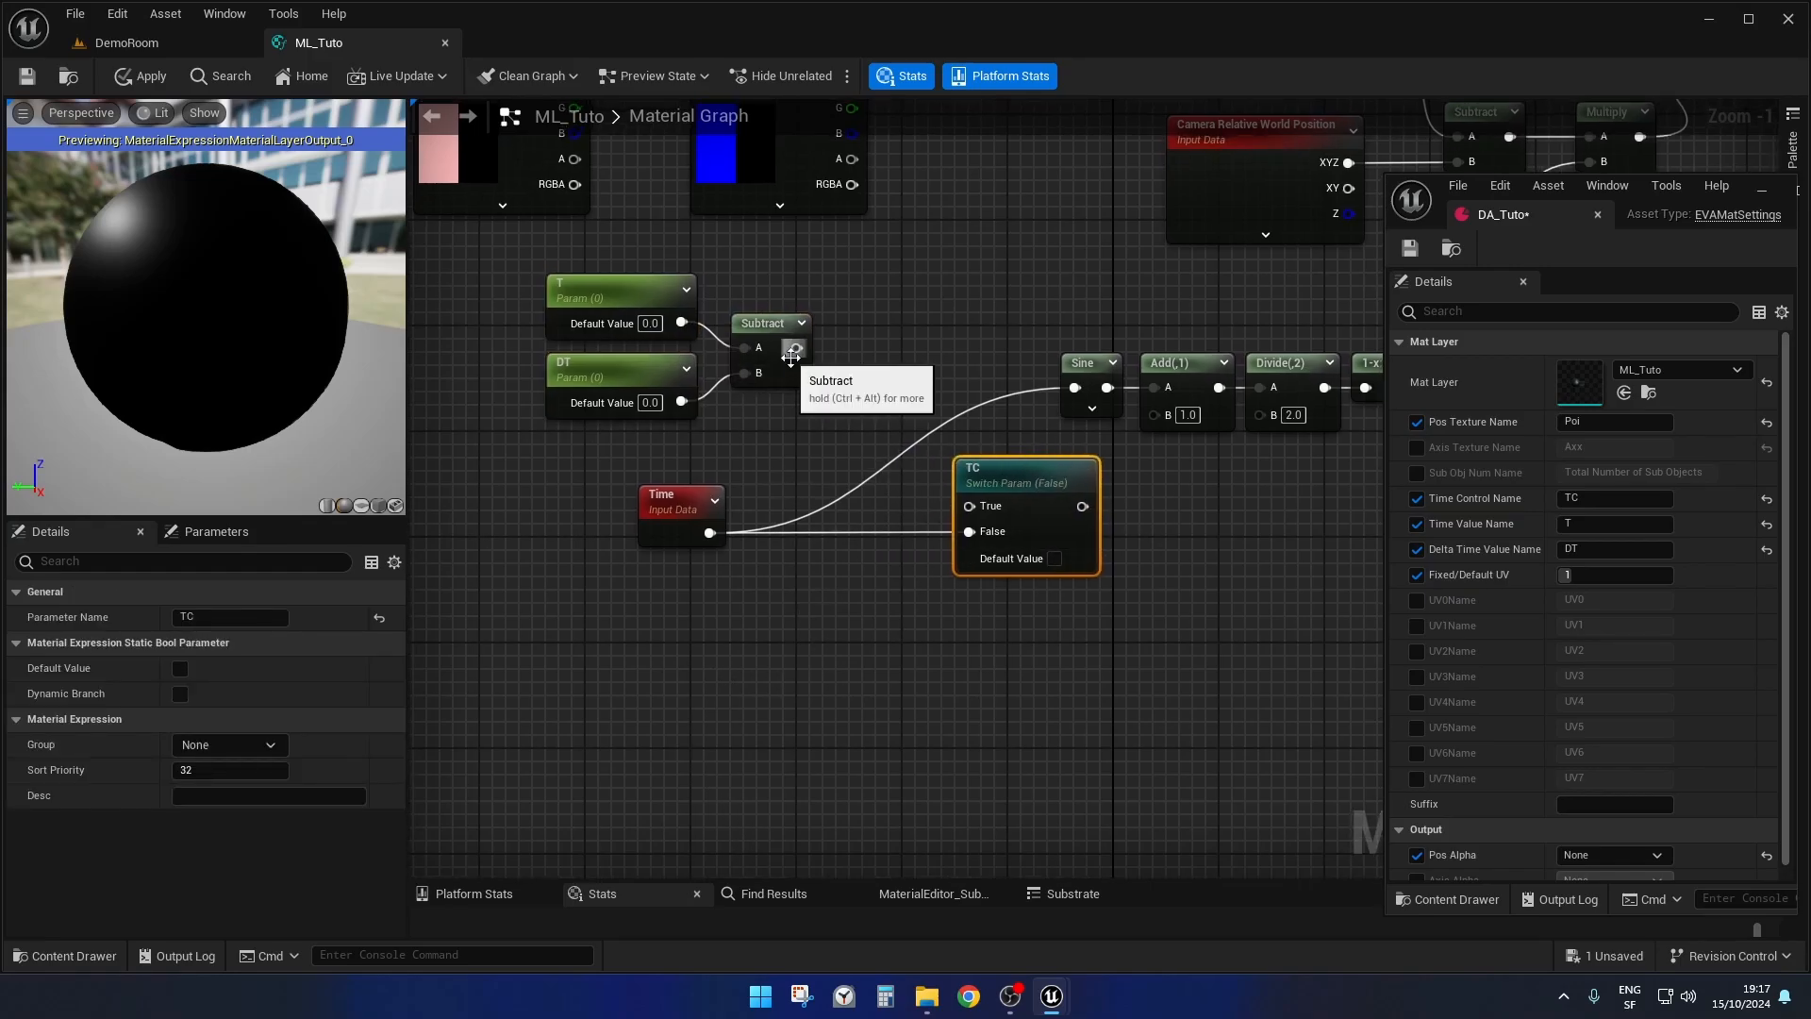
- Add a PreviousFrameSwitch node, feeding T into Current Frame and the Subtract result into Previous Frame
left_click_drag(796, 348, 834, 347)
type("previous")
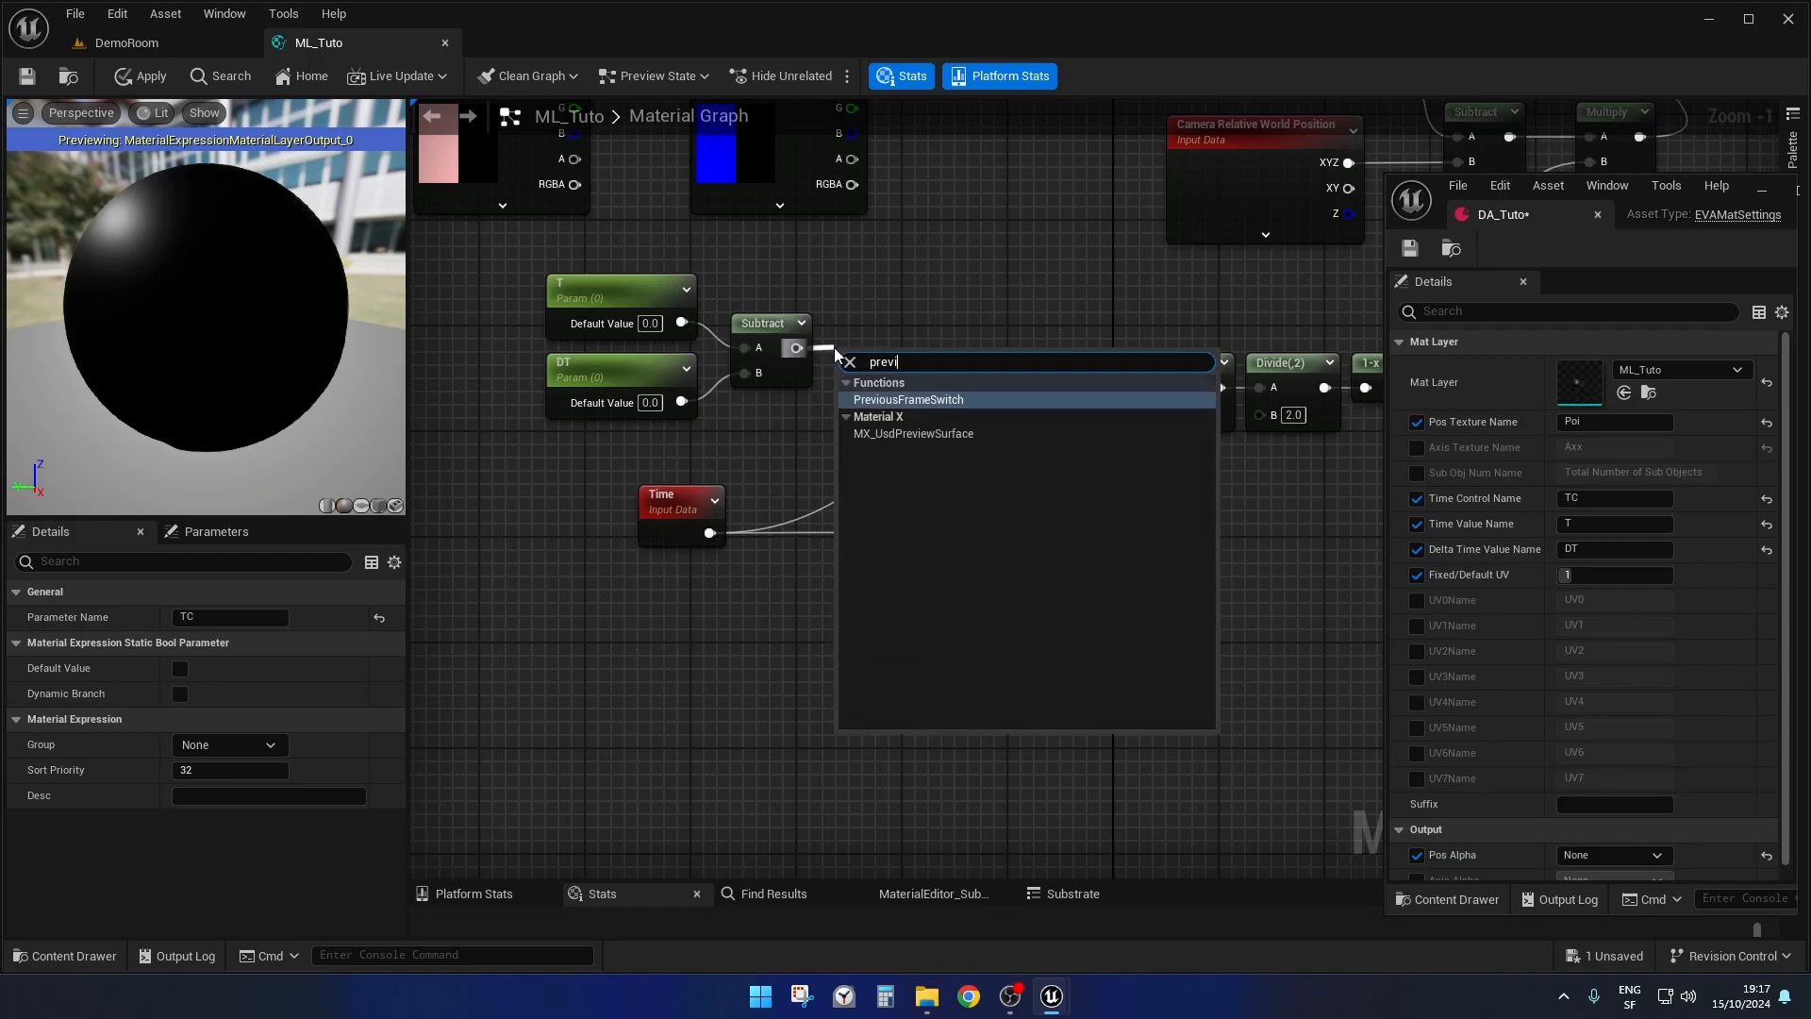
left_click(862, 400)
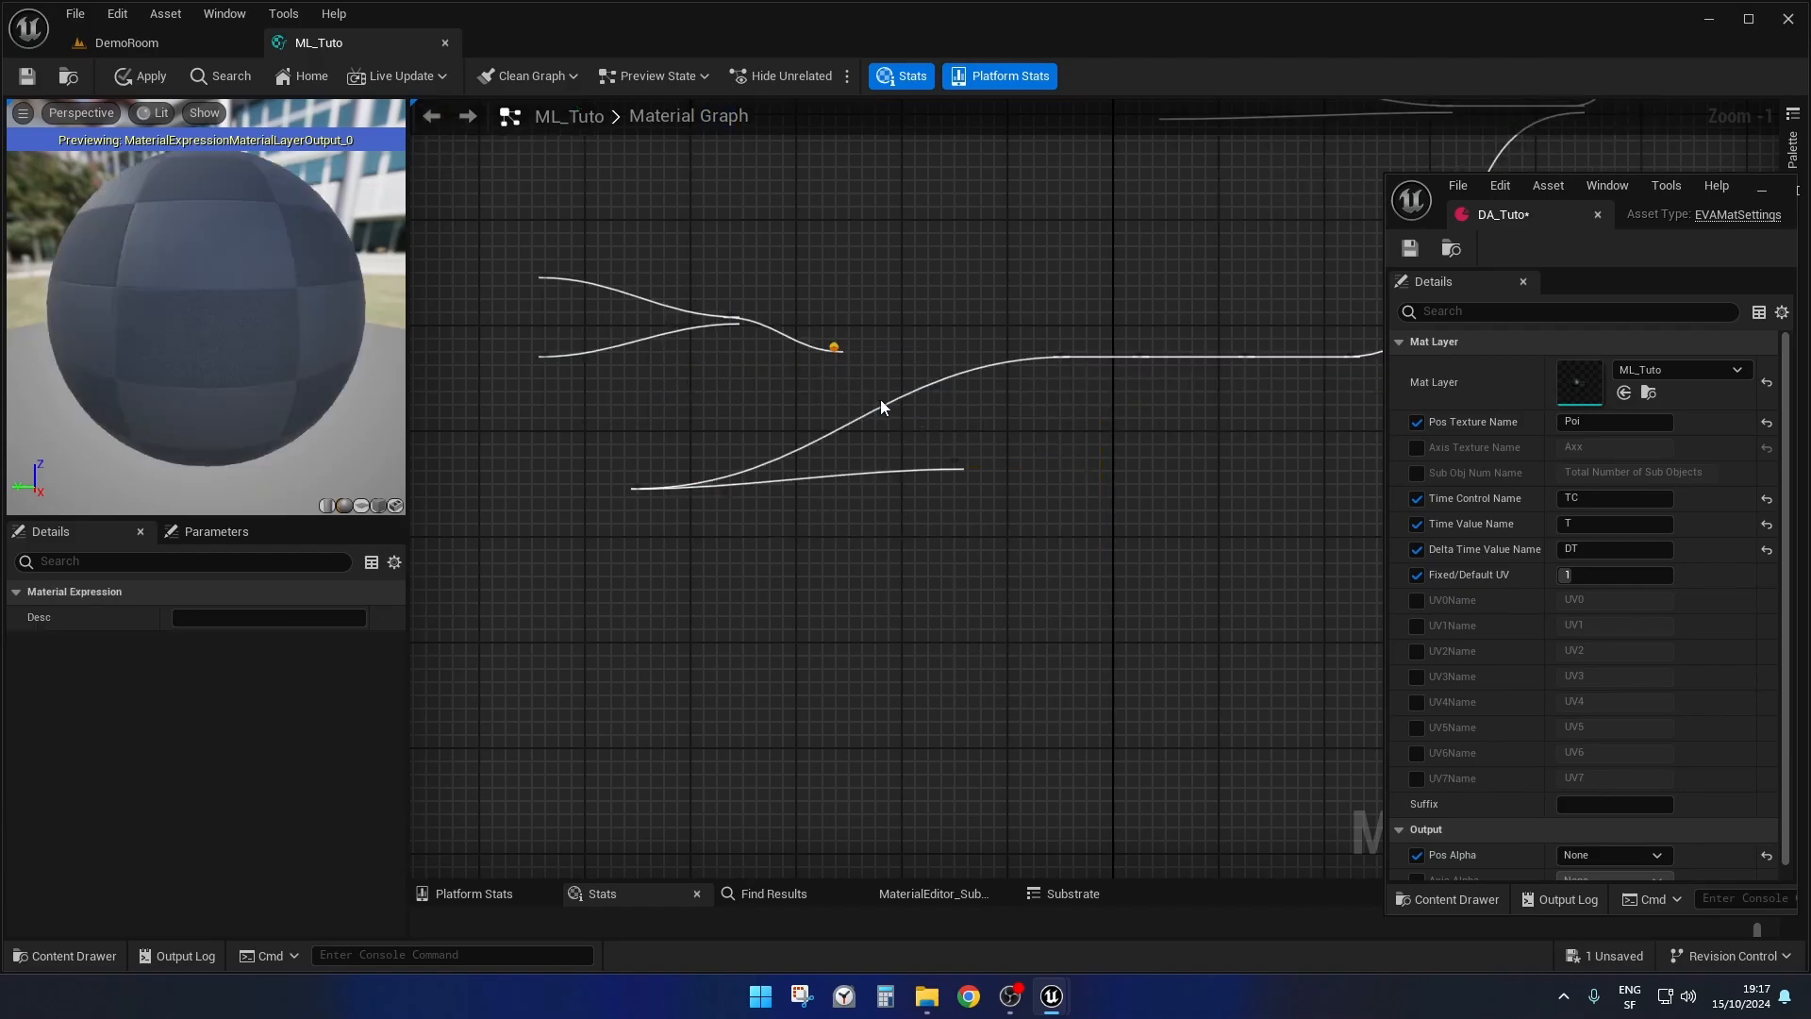
left_click_drag(878, 350, 879, 376, "ctrl")
left_click_drag(759, 326, 759, 366)
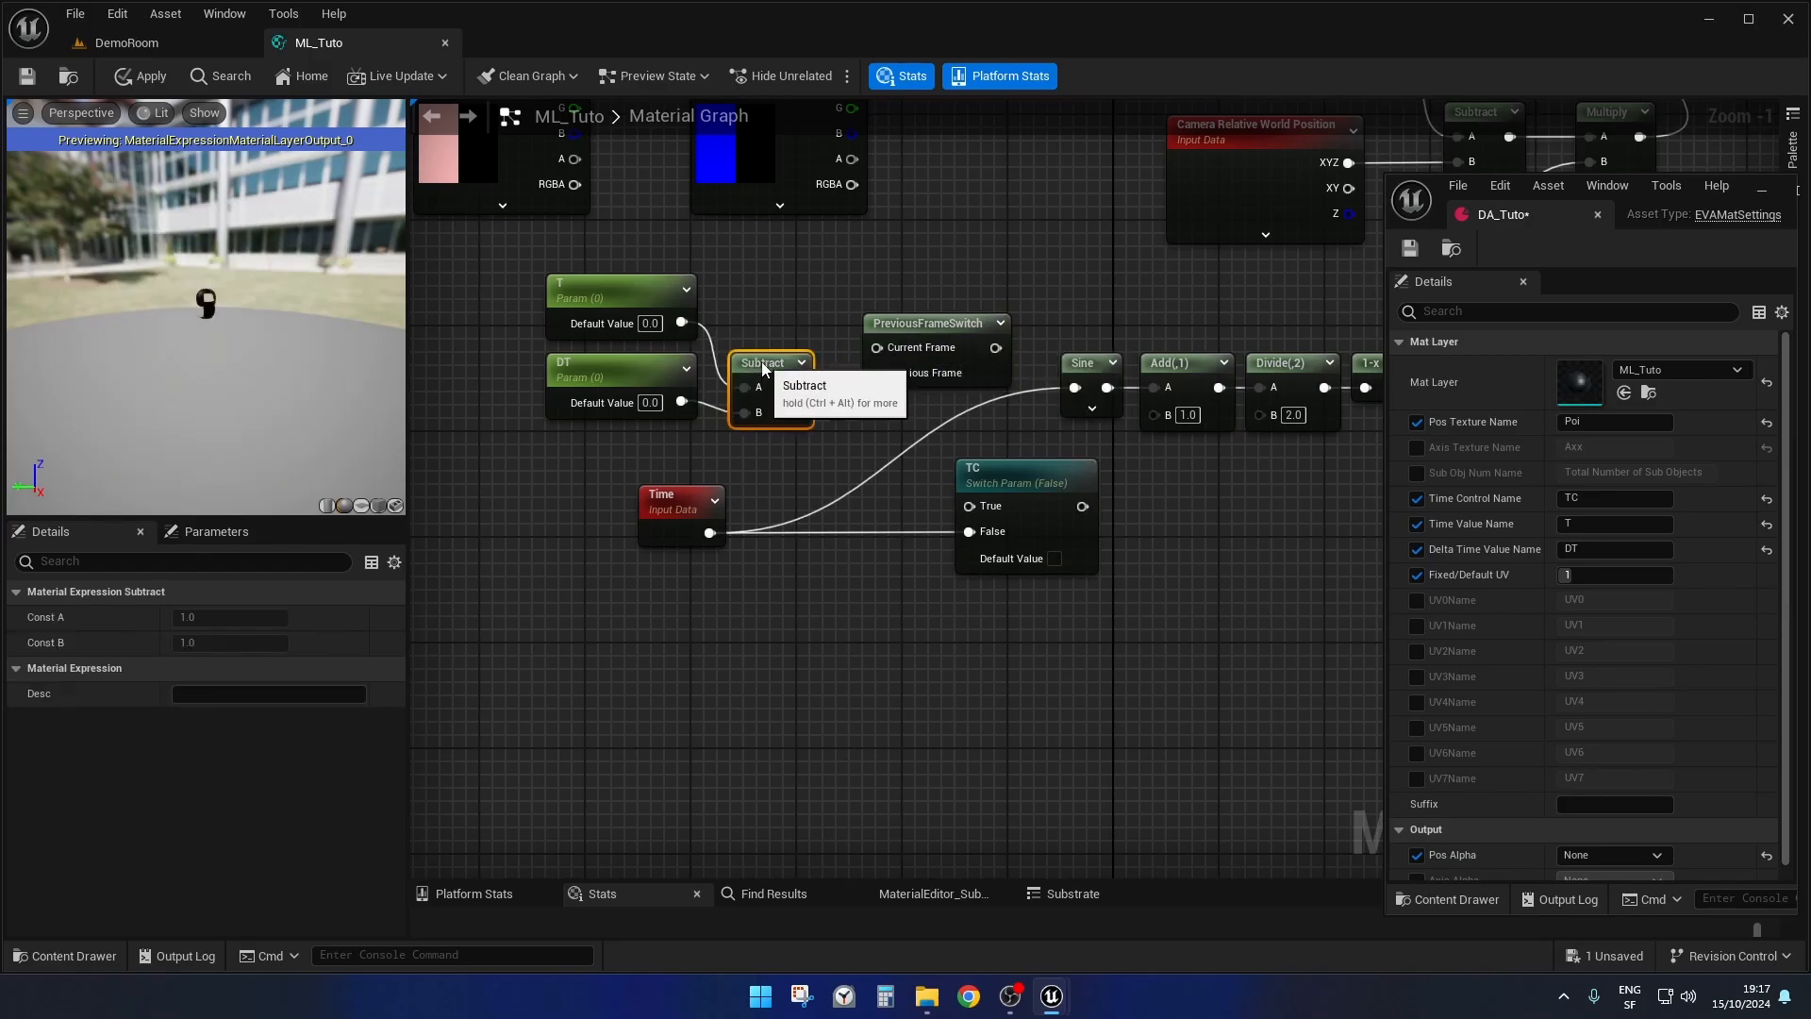
left_click_drag(681, 322, 879, 347)
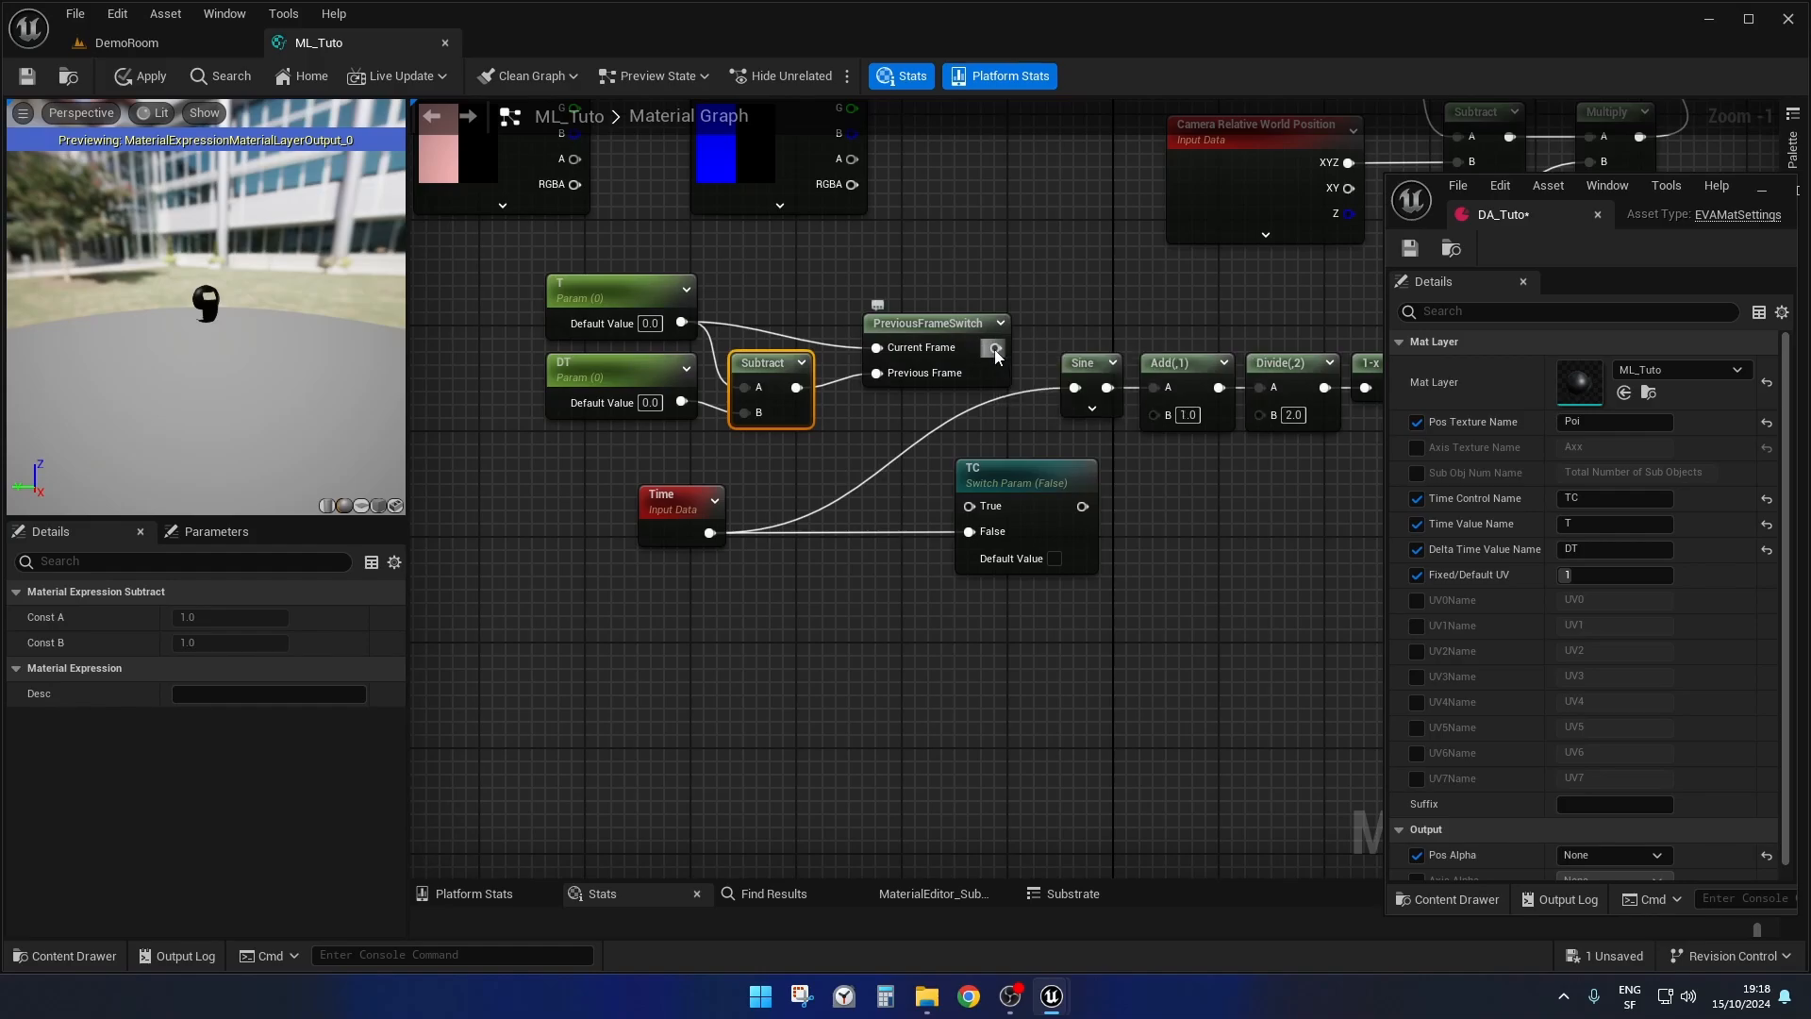
- Connect the PreviousFrameSwitch output to the True input of TC, and the TC output to the Sine node
left_click_drag(992, 349, 970, 506)
right_click_drag(1111, 520, 965, 532)
left_click_drag(931, 498, 909, 423)
right_click_drag(989, 553, 1121, 597)
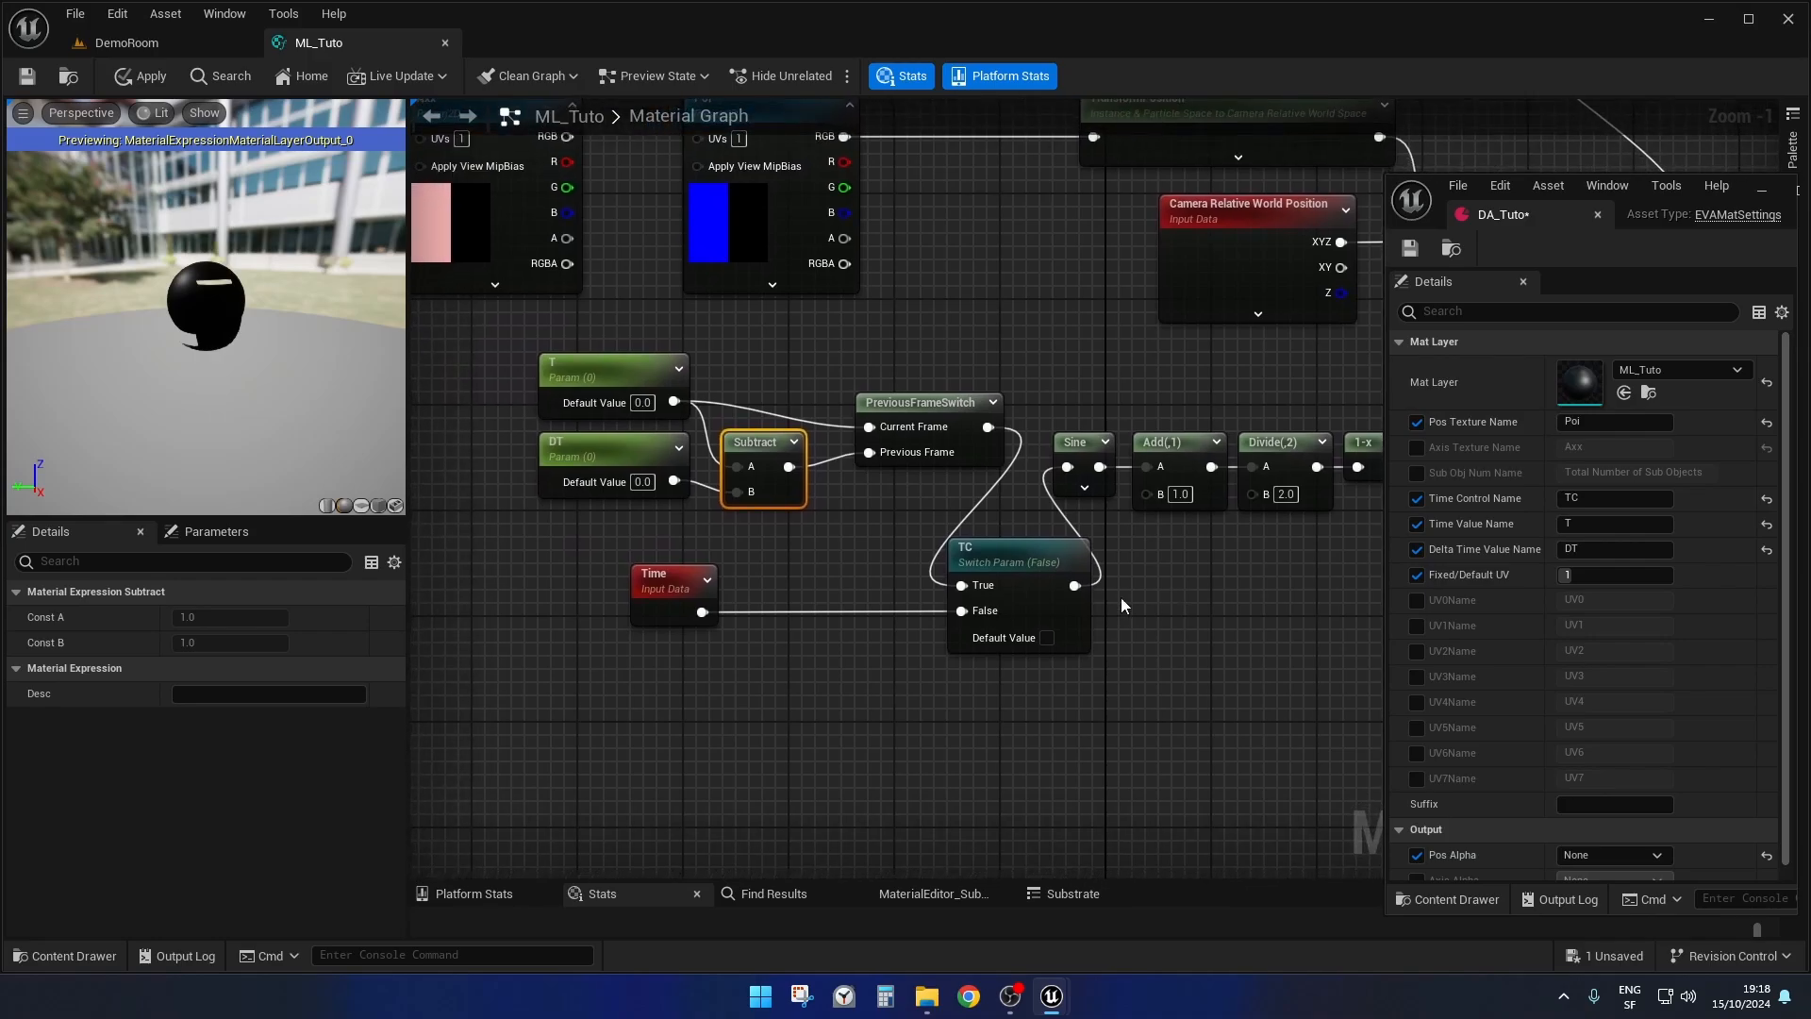
- Straighten the wiring by moving the DT and PreviousFrameSwitch nodes, and select the time control nodes
left_click_drag(603, 445, 603, 458)
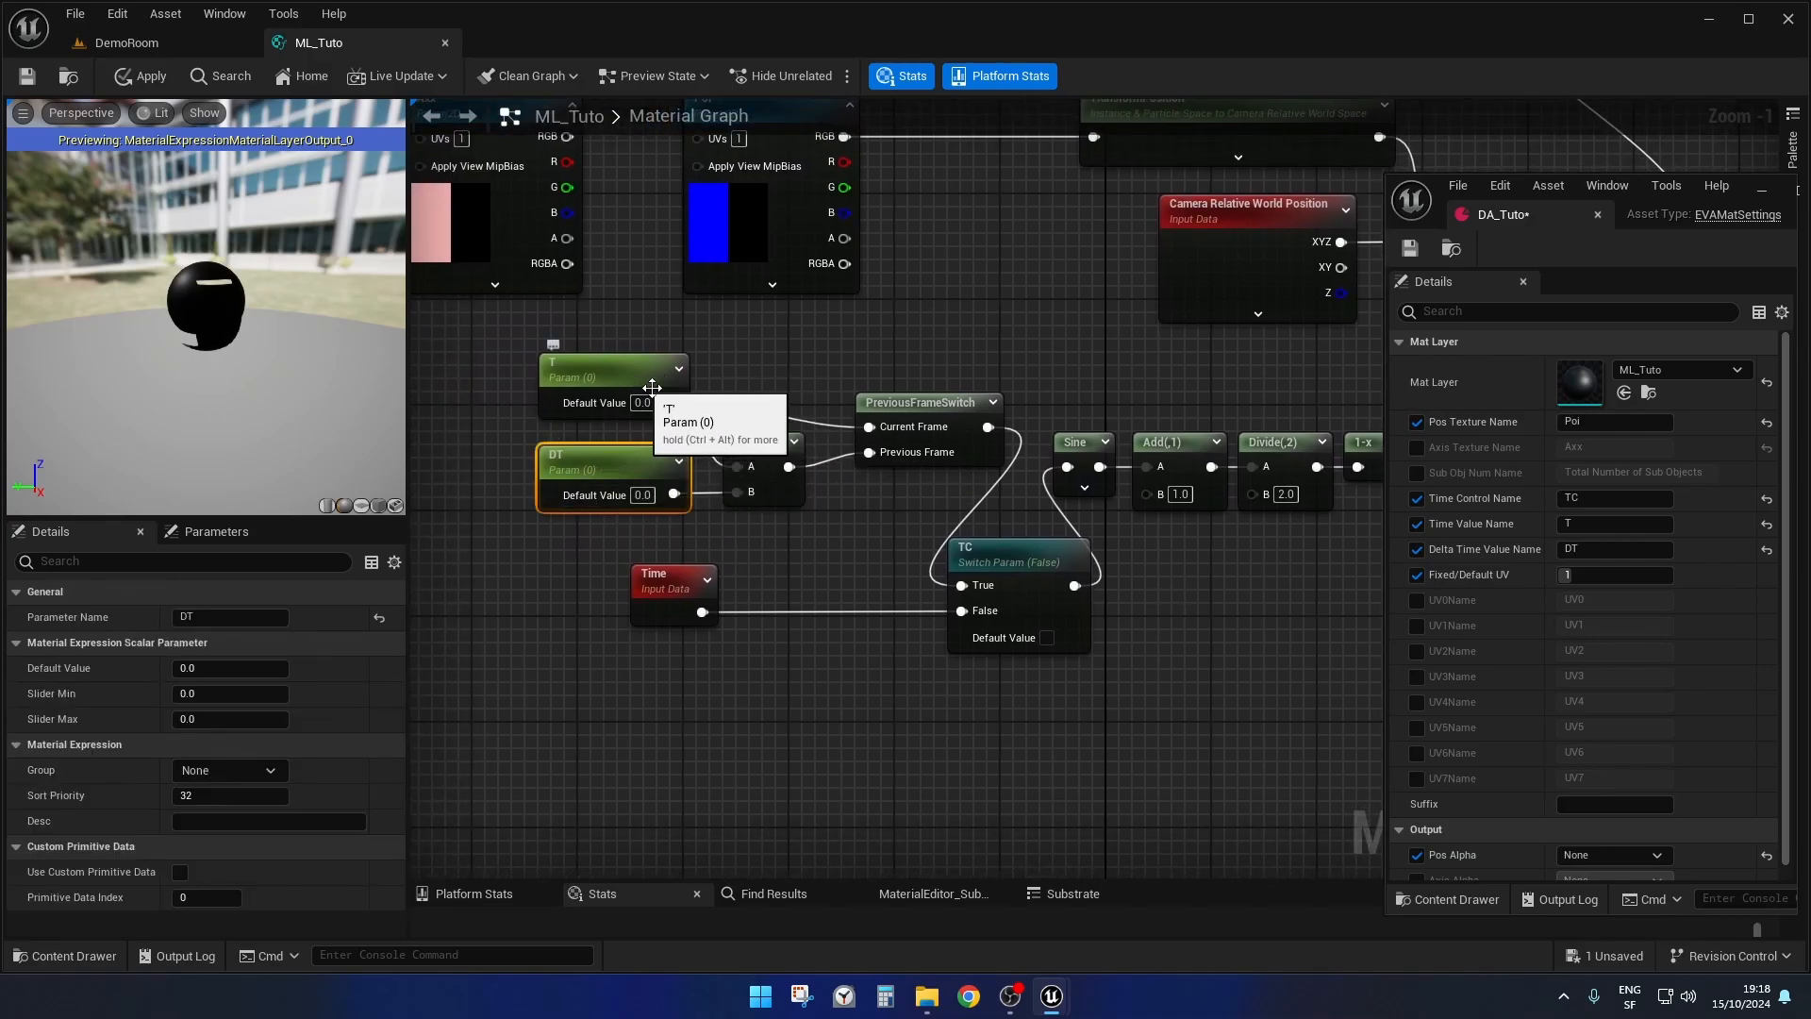
left_click_drag(920, 413, 910, 375)
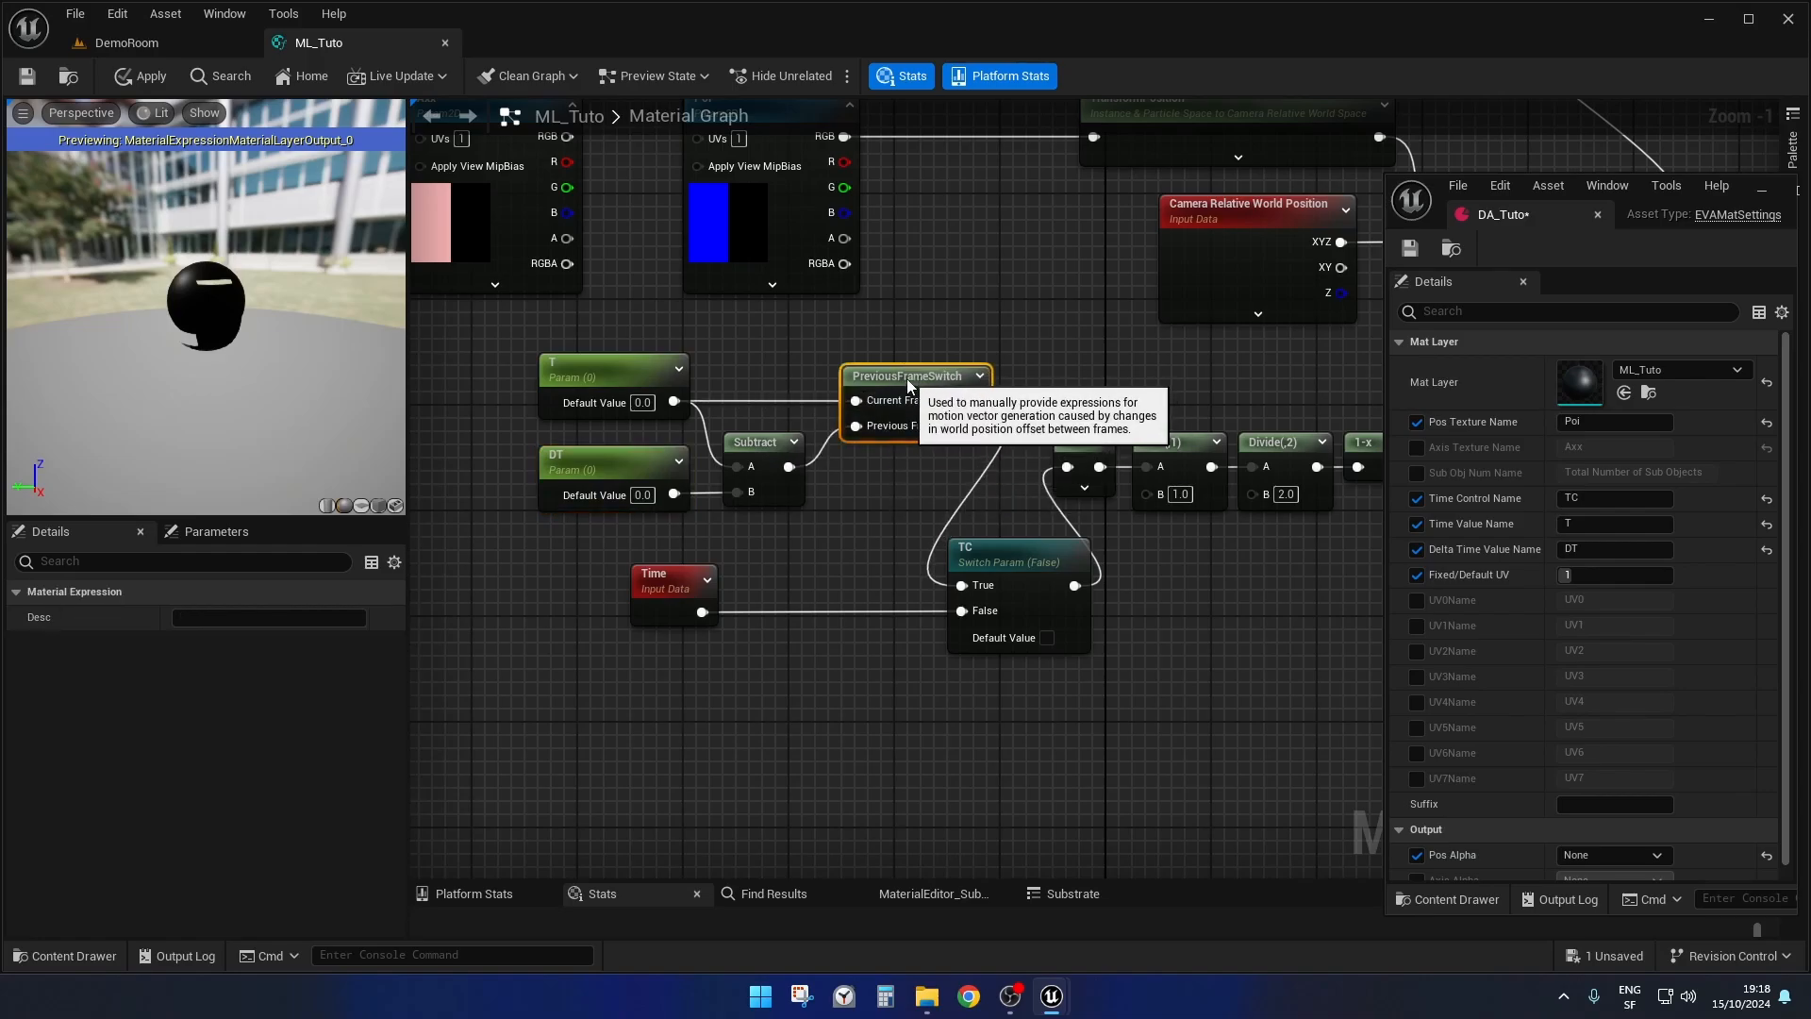
left_click_drag(475, 325, 620, 474)
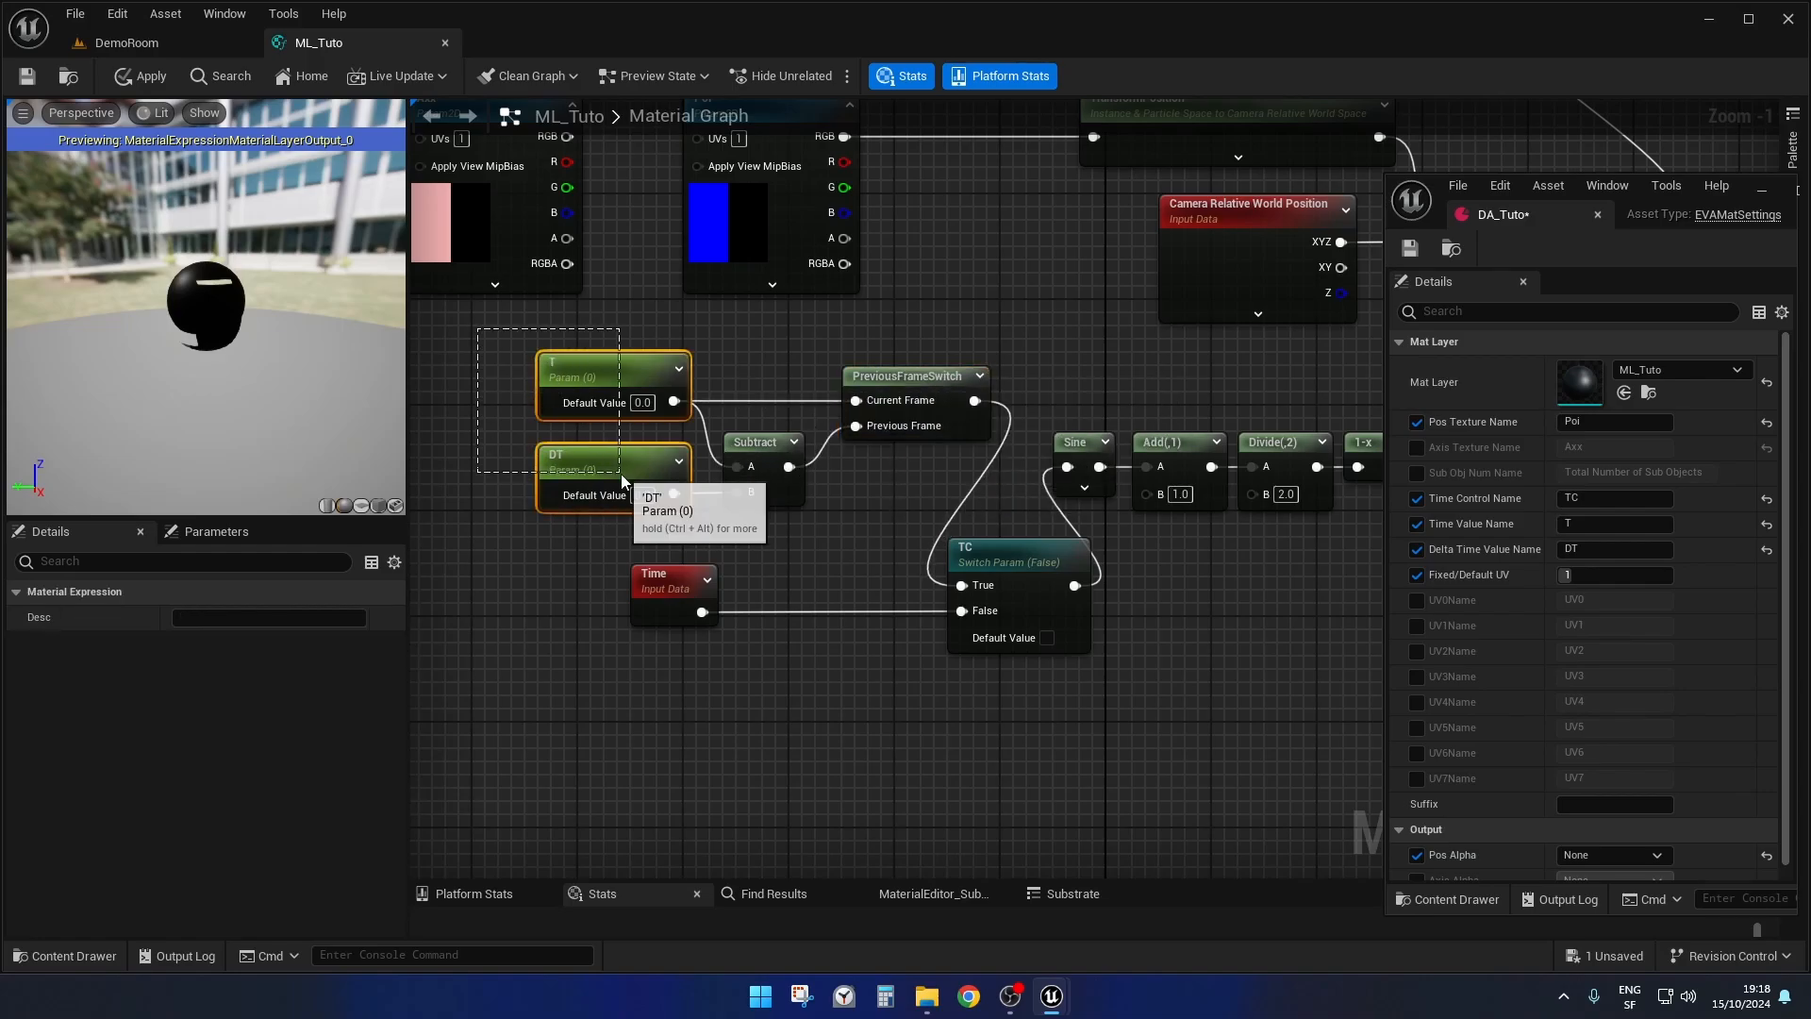
left_click(1020, 554)
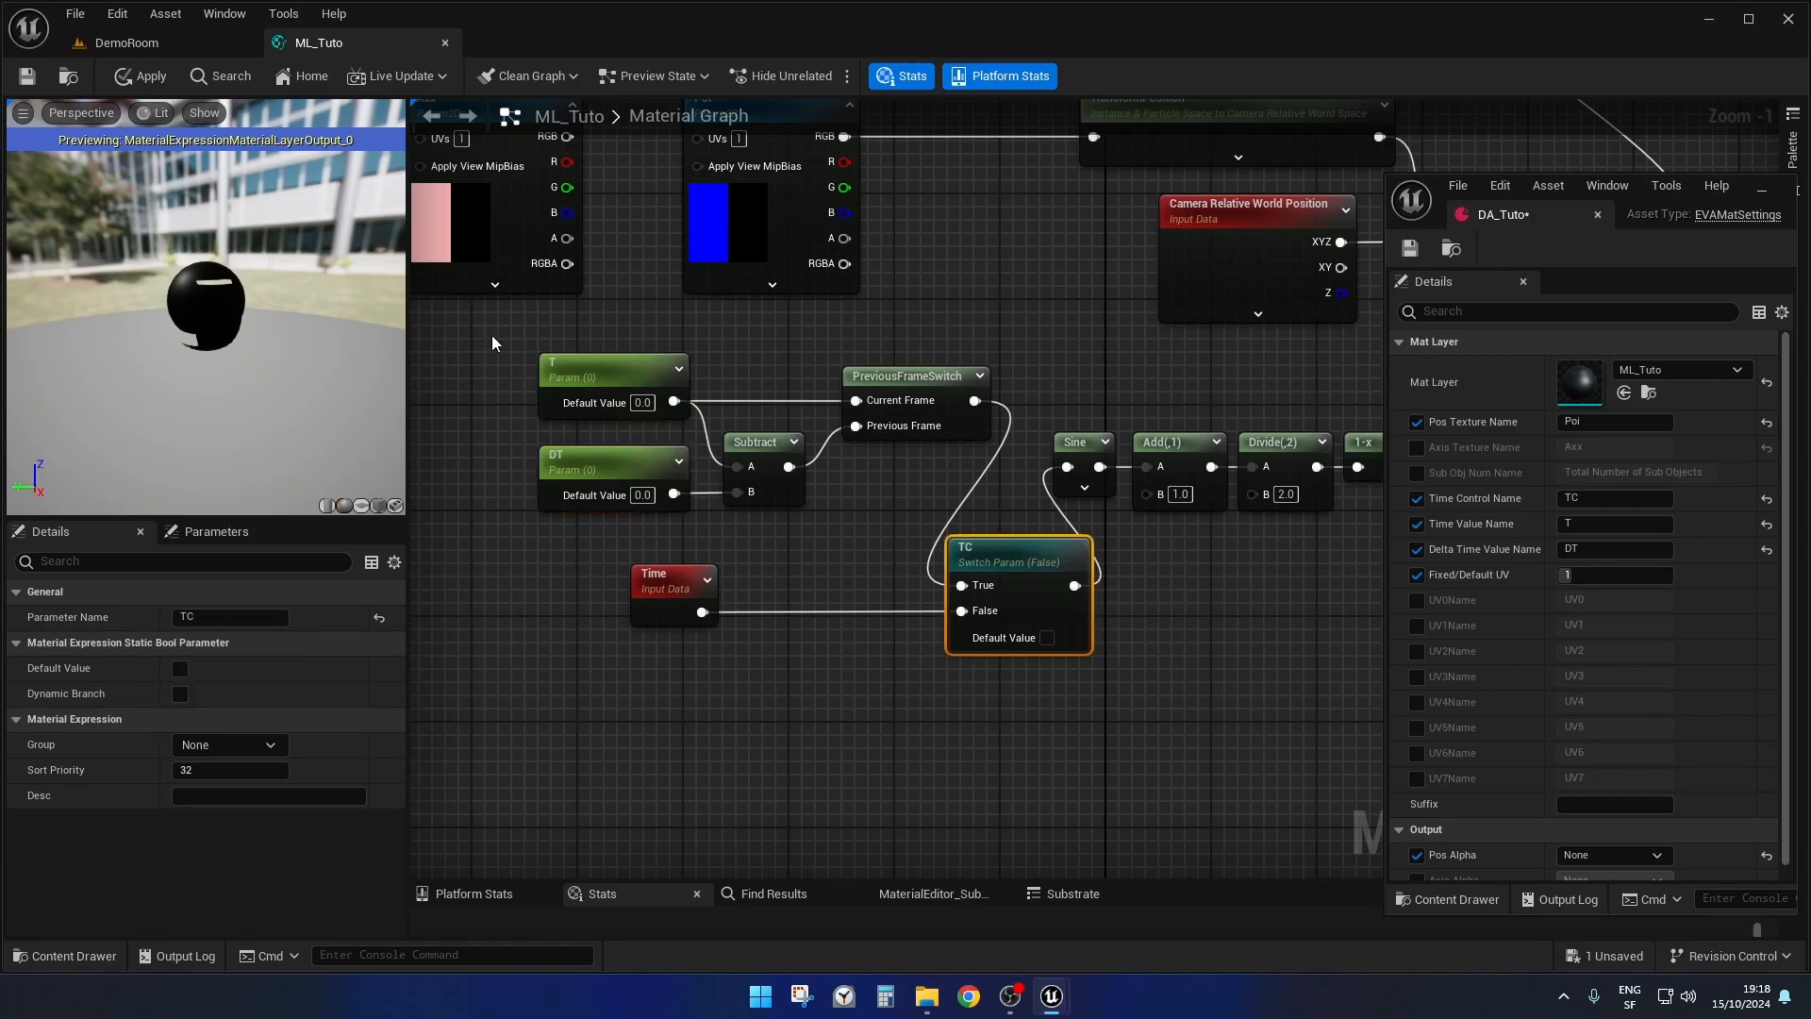
left_click_drag(489, 336, 902, 514)
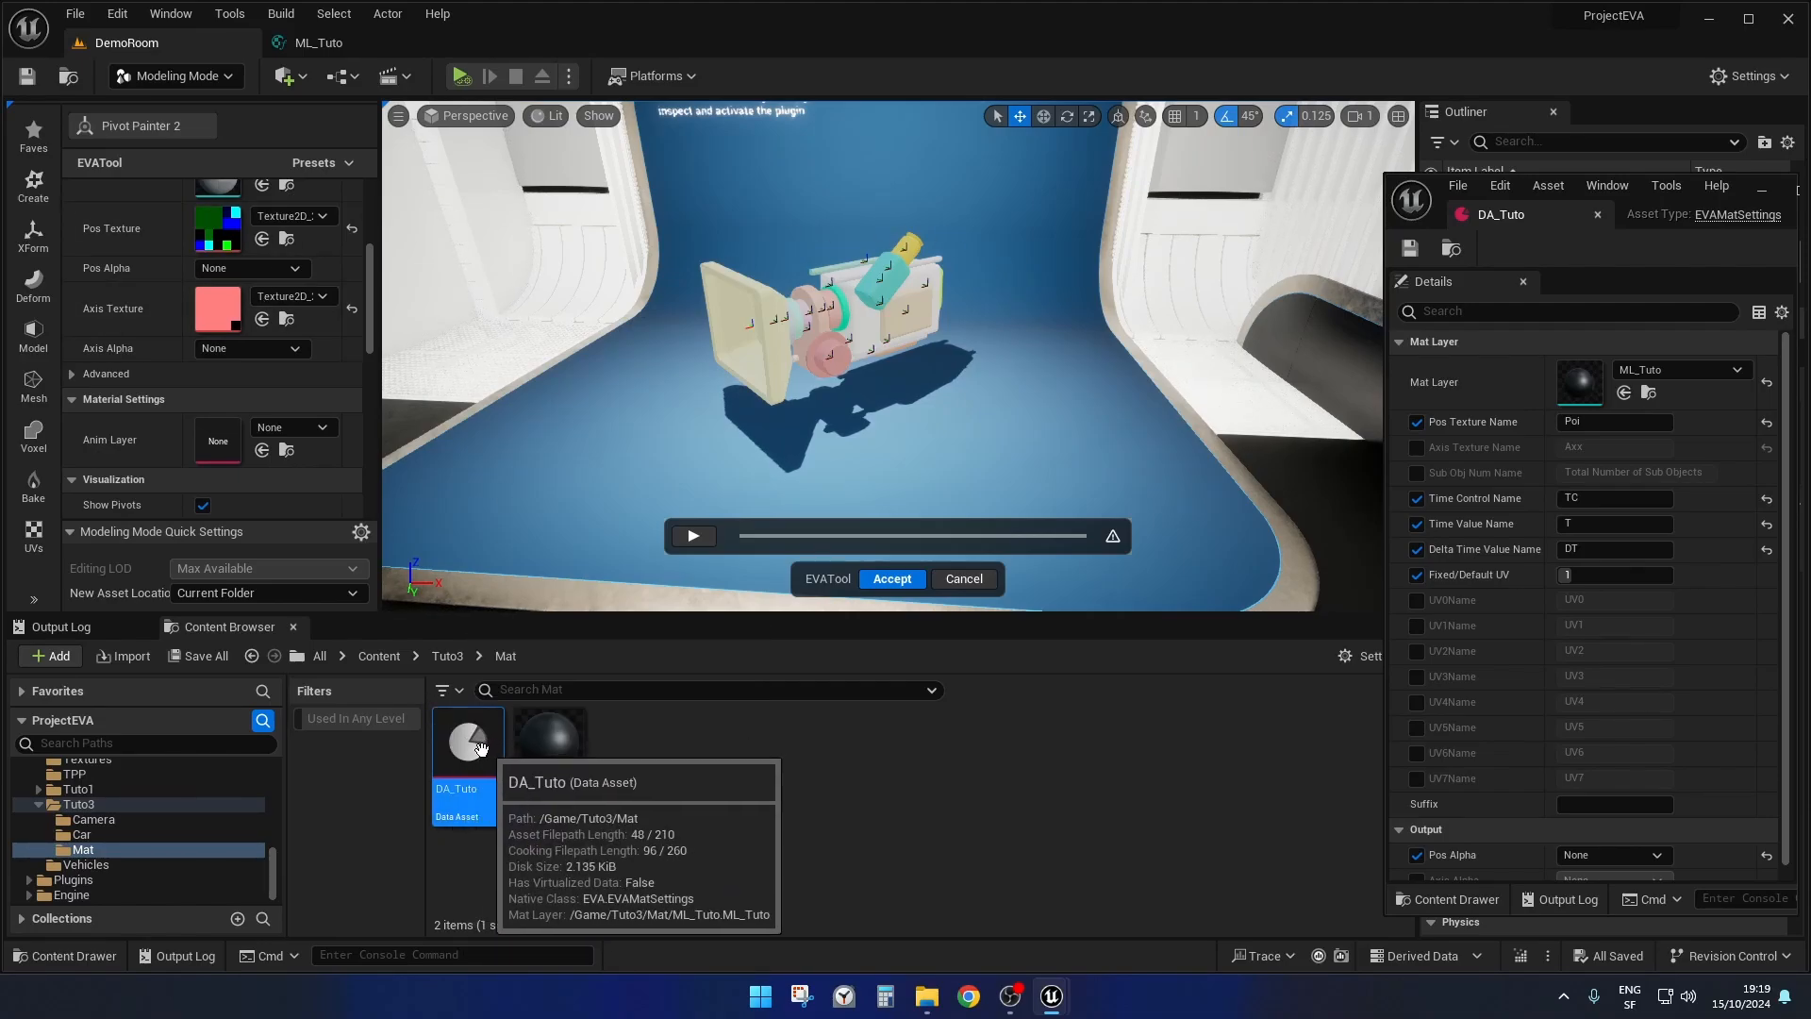
- Assign DA_Tuto as the Anim Layer in EVATool's Material Settings, then play, stop and scrub the animation preview
left_click_drag(495, 746, 224, 449)
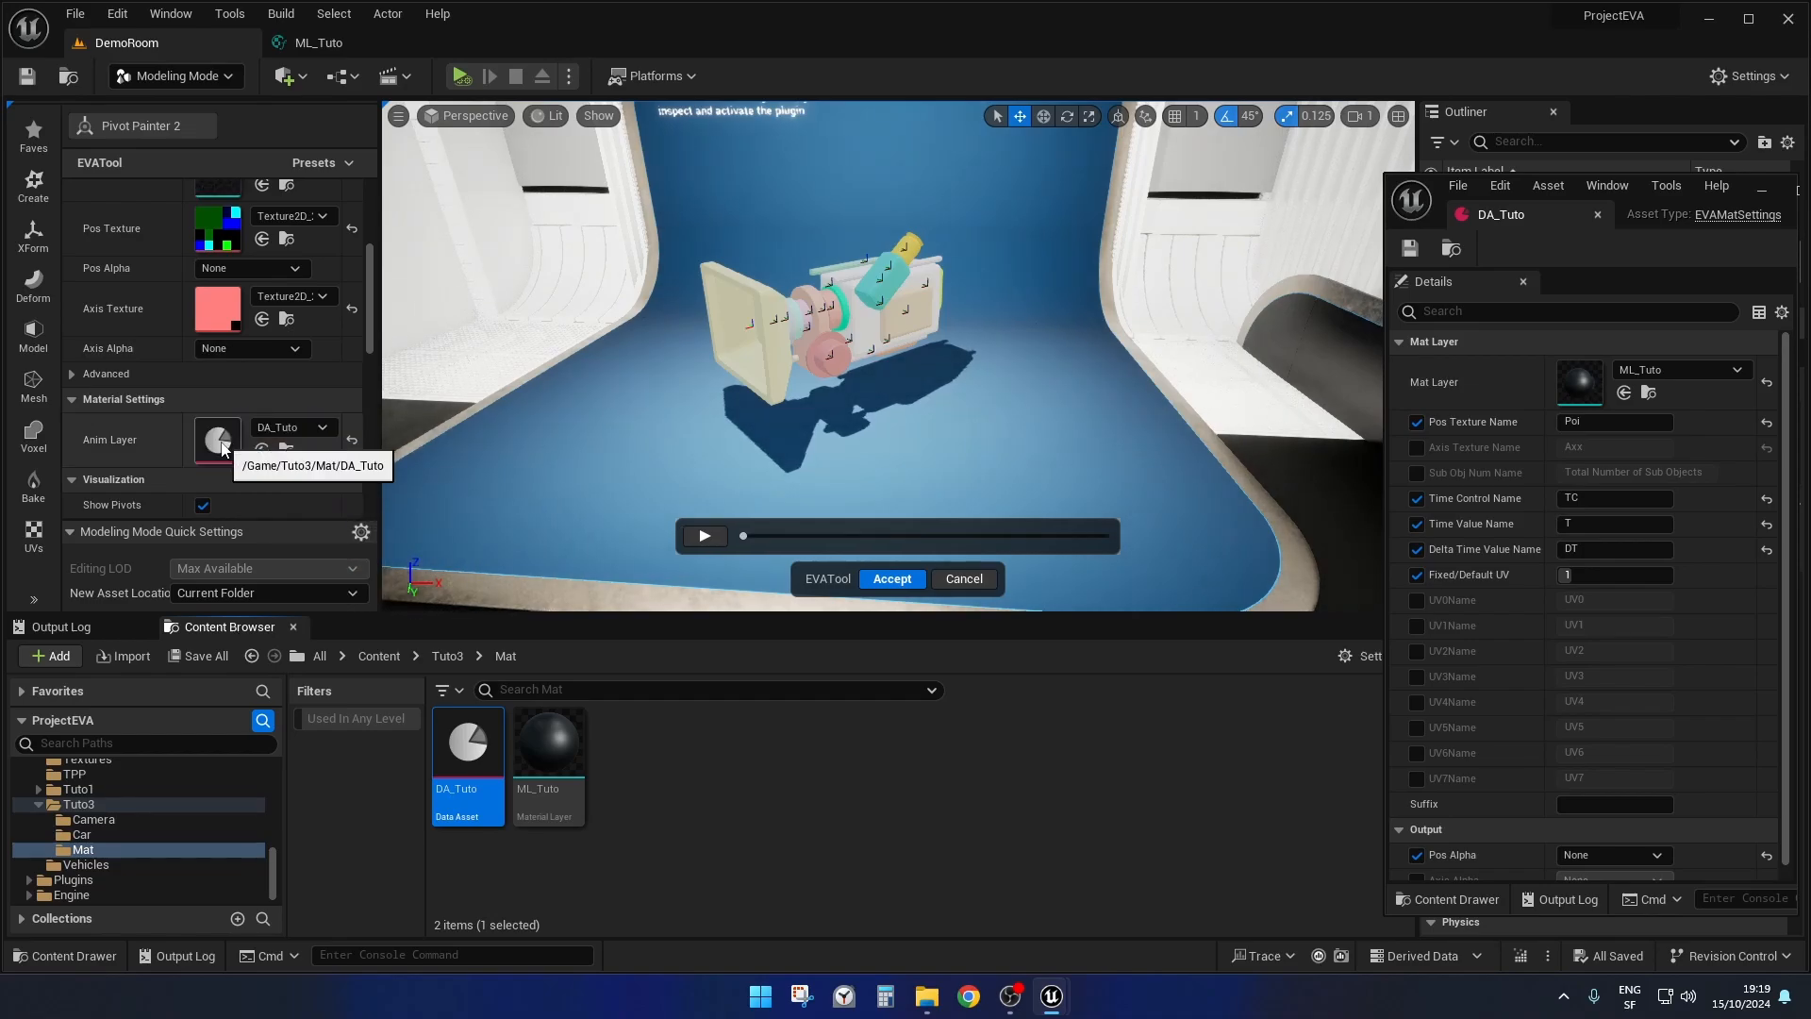
left_click(706, 542)
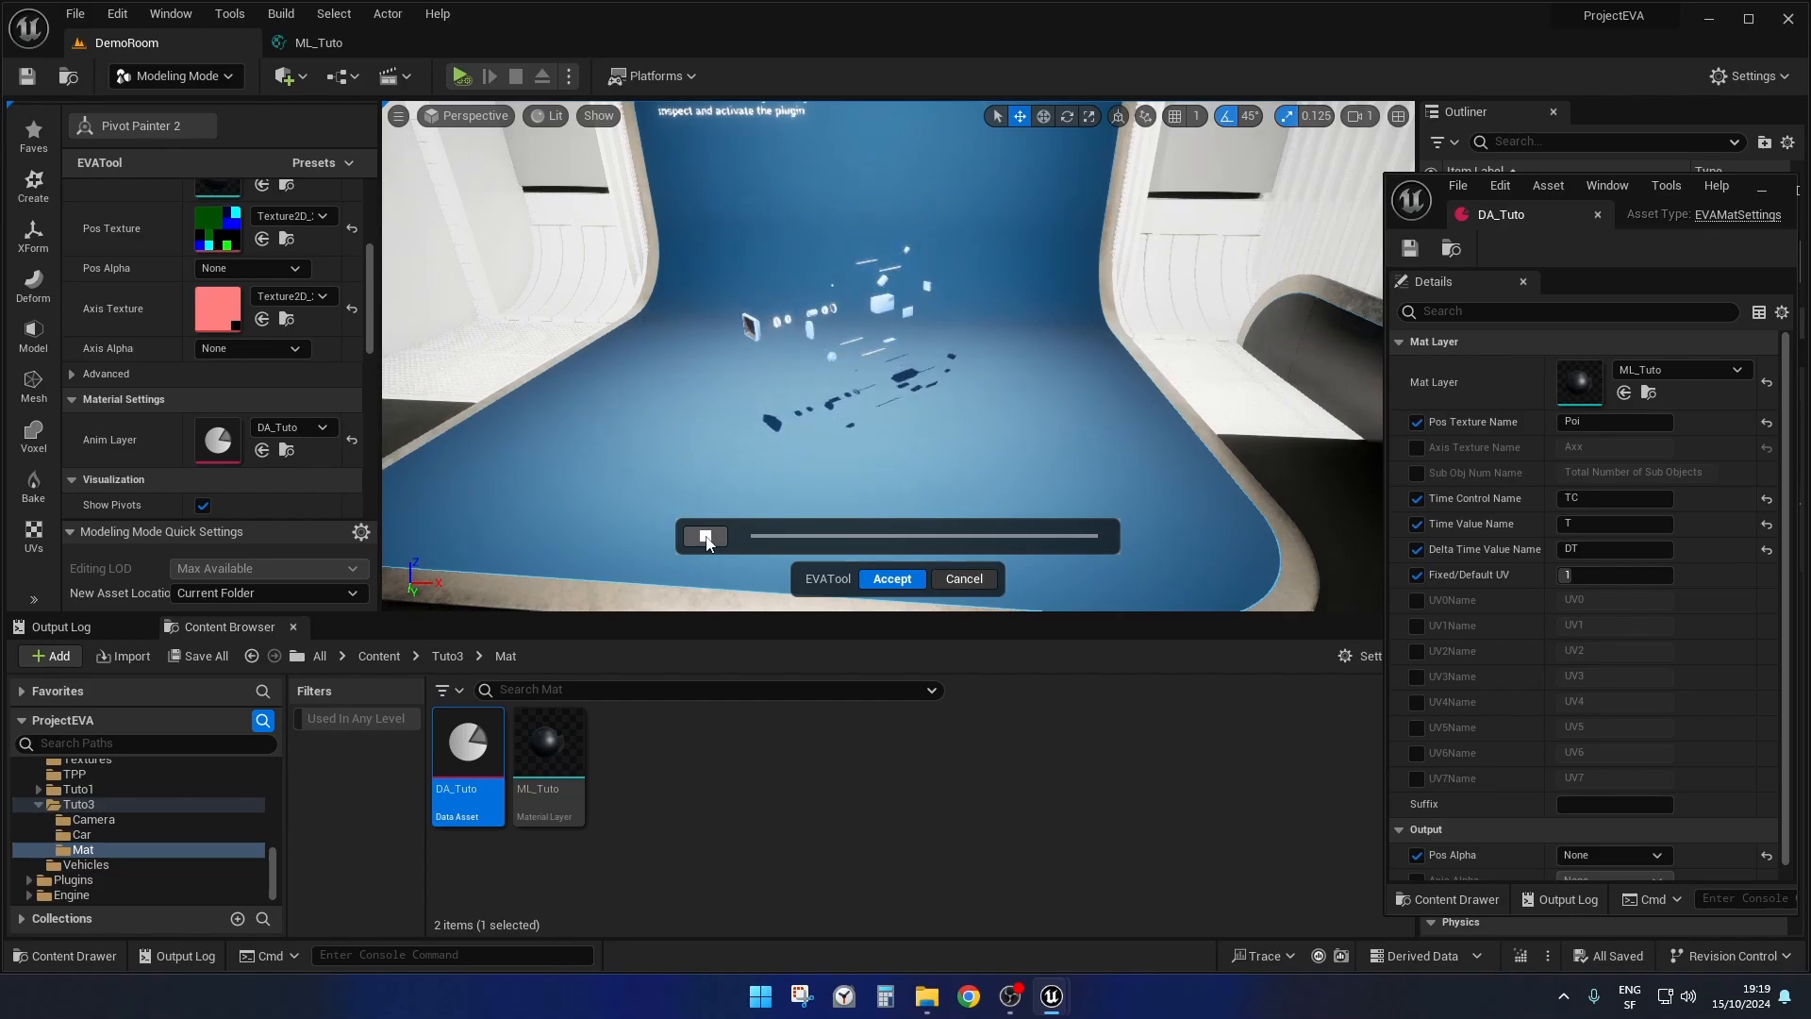
left_click(705, 542)
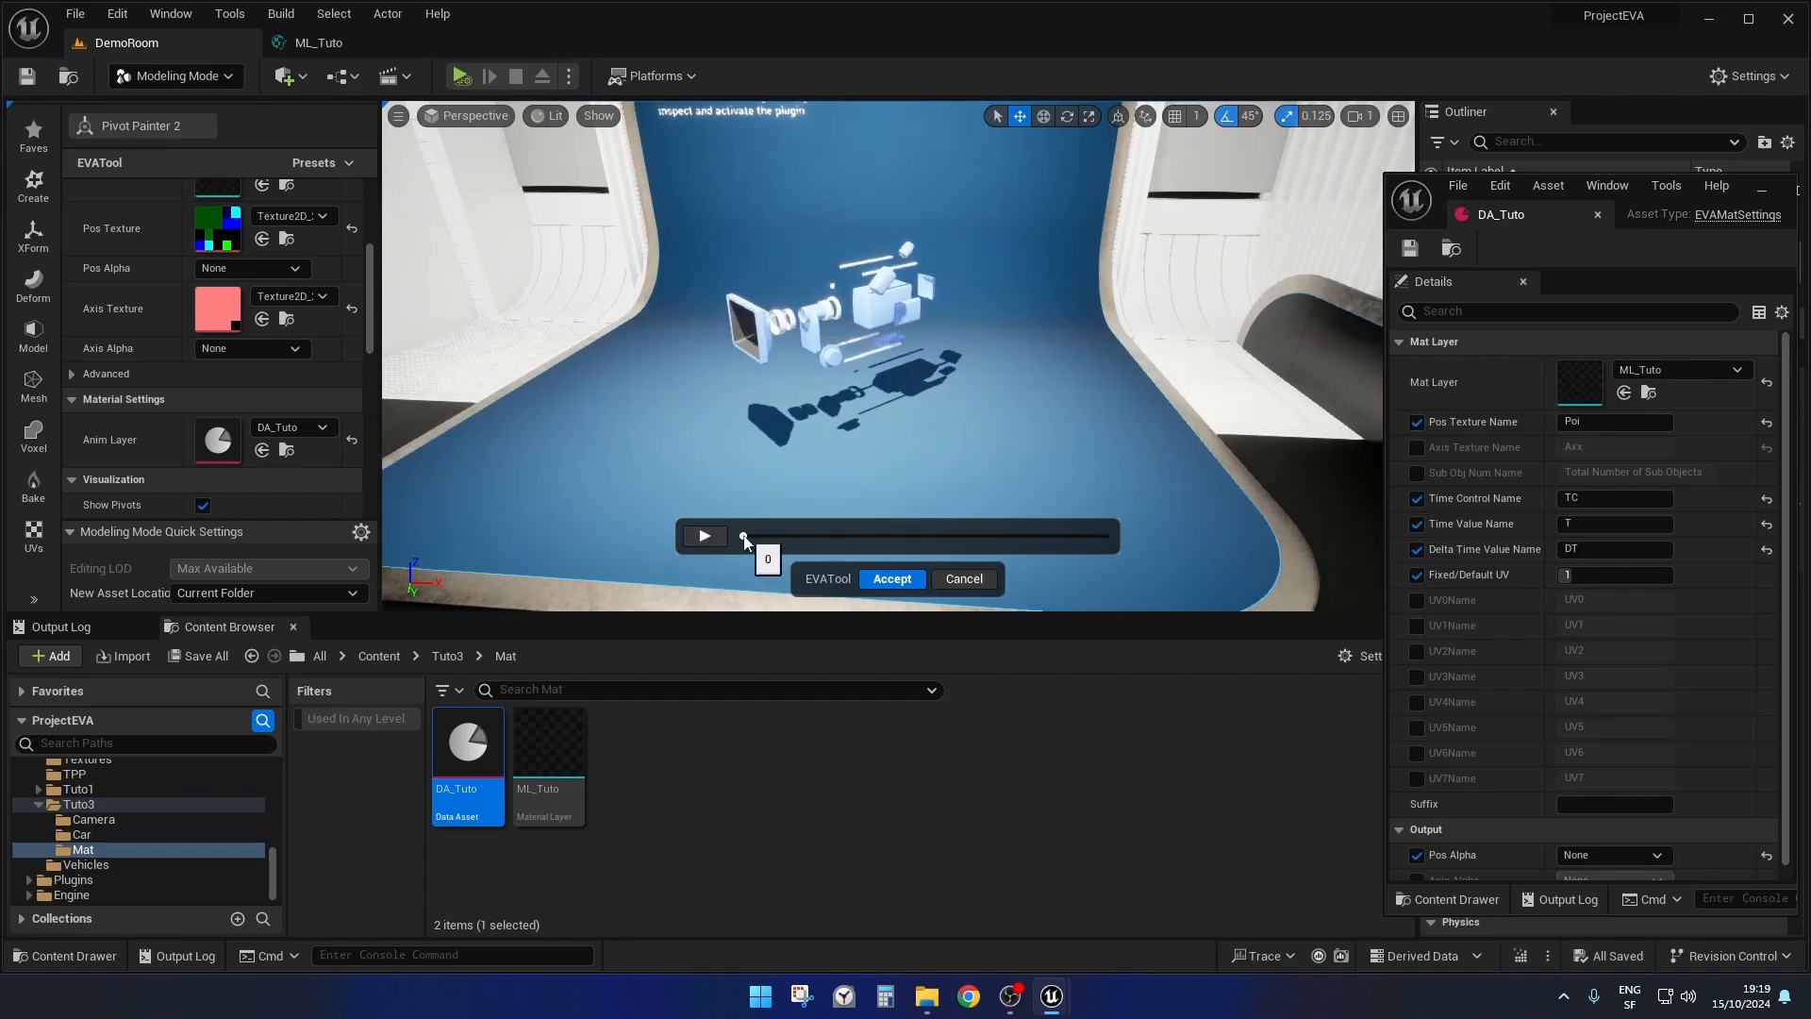
left_click_drag(746, 540, 665, 535)
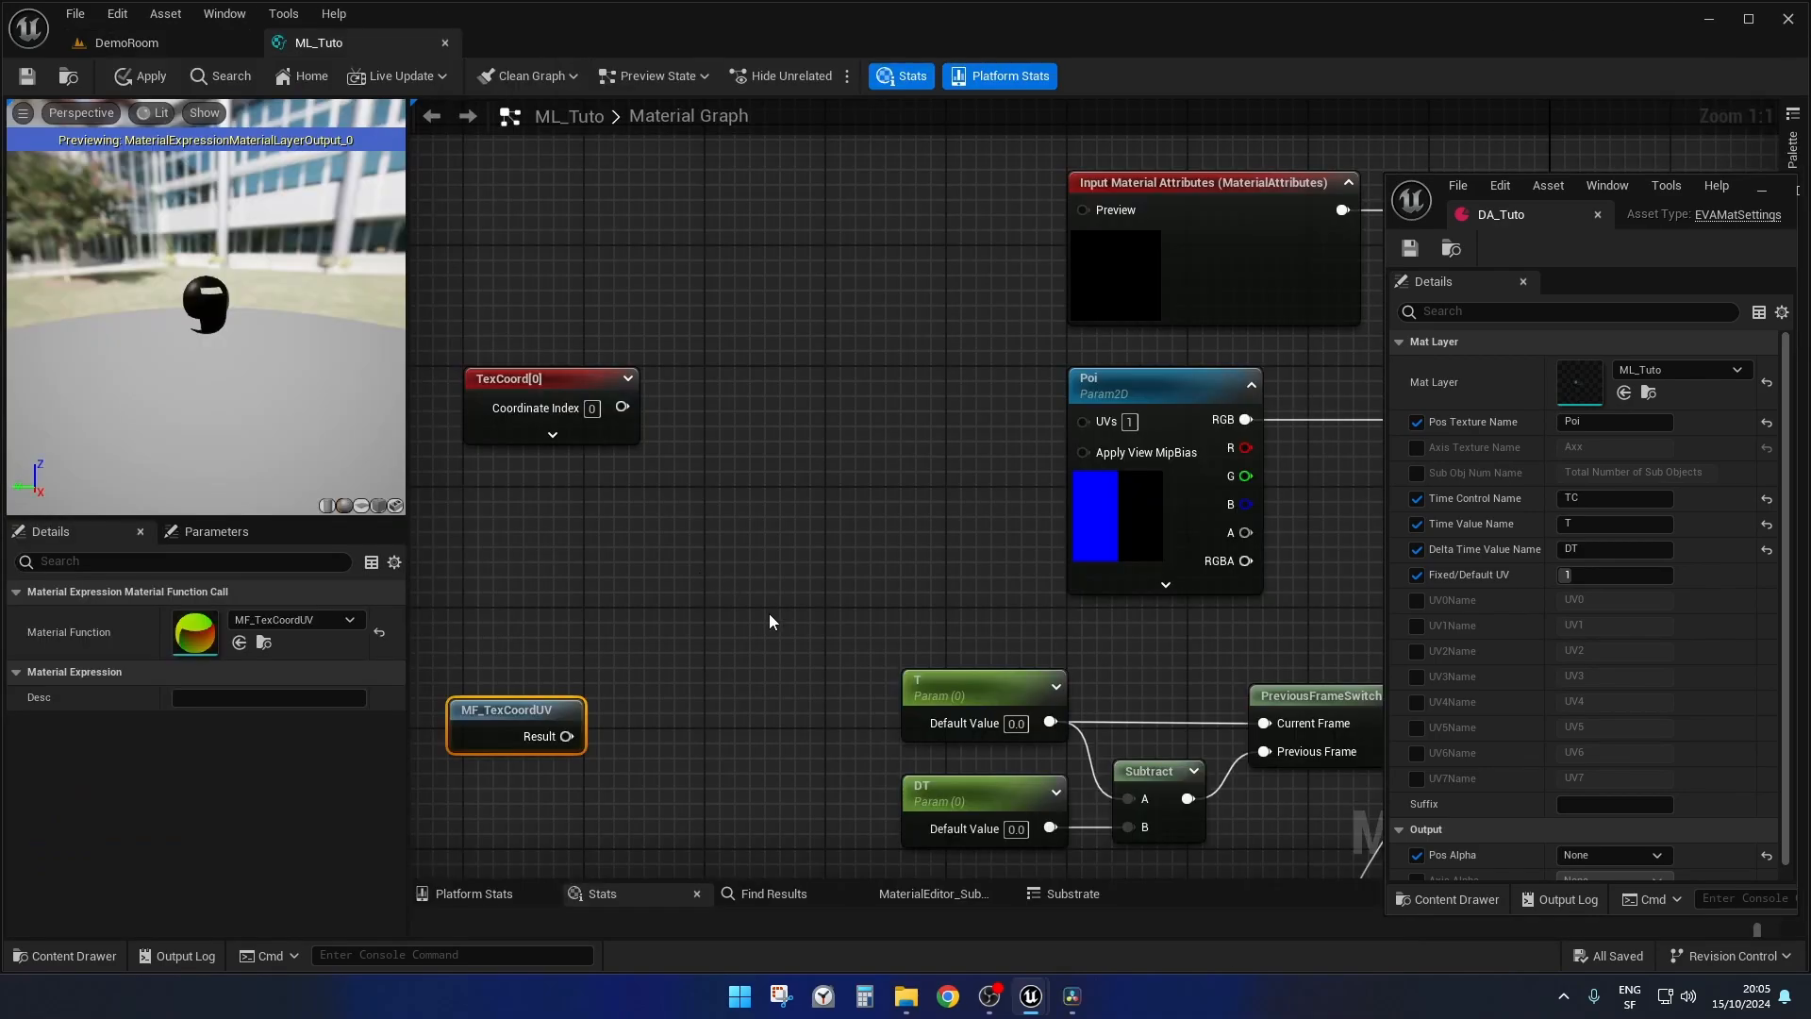
- Move the TexCoord node in ML_Tuto closer to the Poi texture and set its Coordinate Index to 2
mouse_move(783, 574)
right_mouse_down()
mouse_move(756, 538)
mouse_move(801, 576)
right_mouse_up()
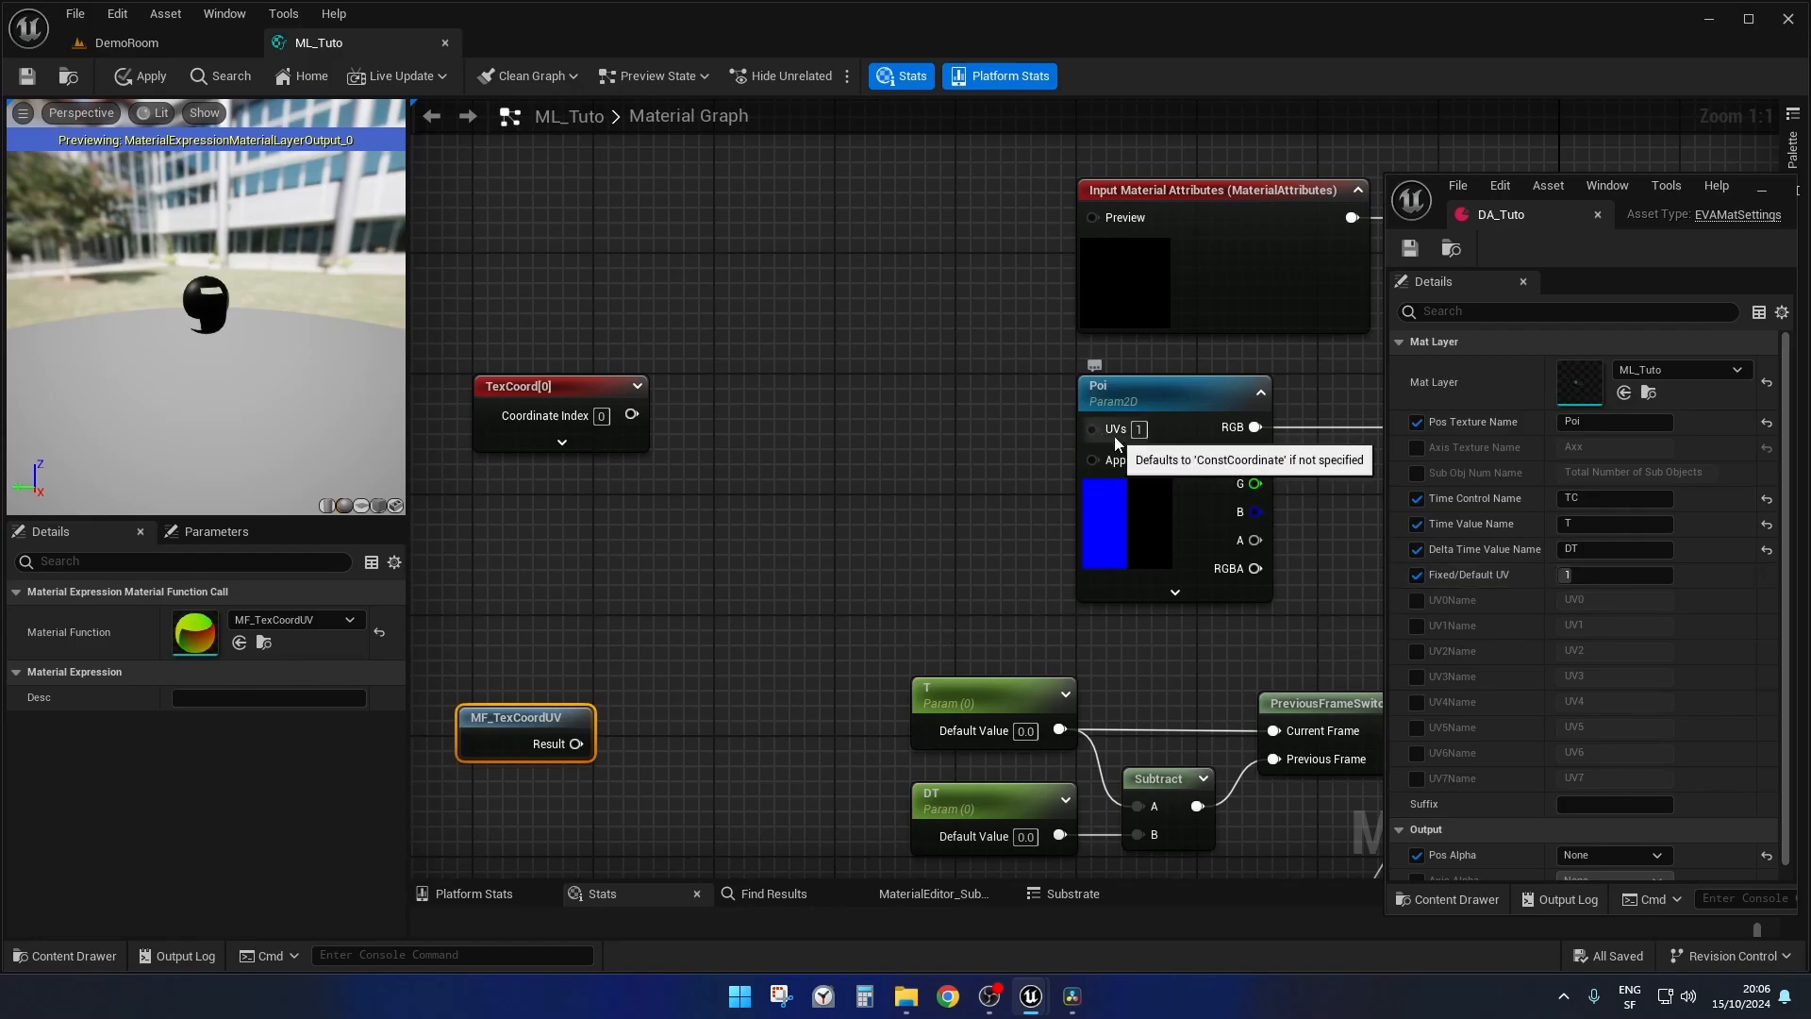
right_click_drag(849, 517, 894, 539)
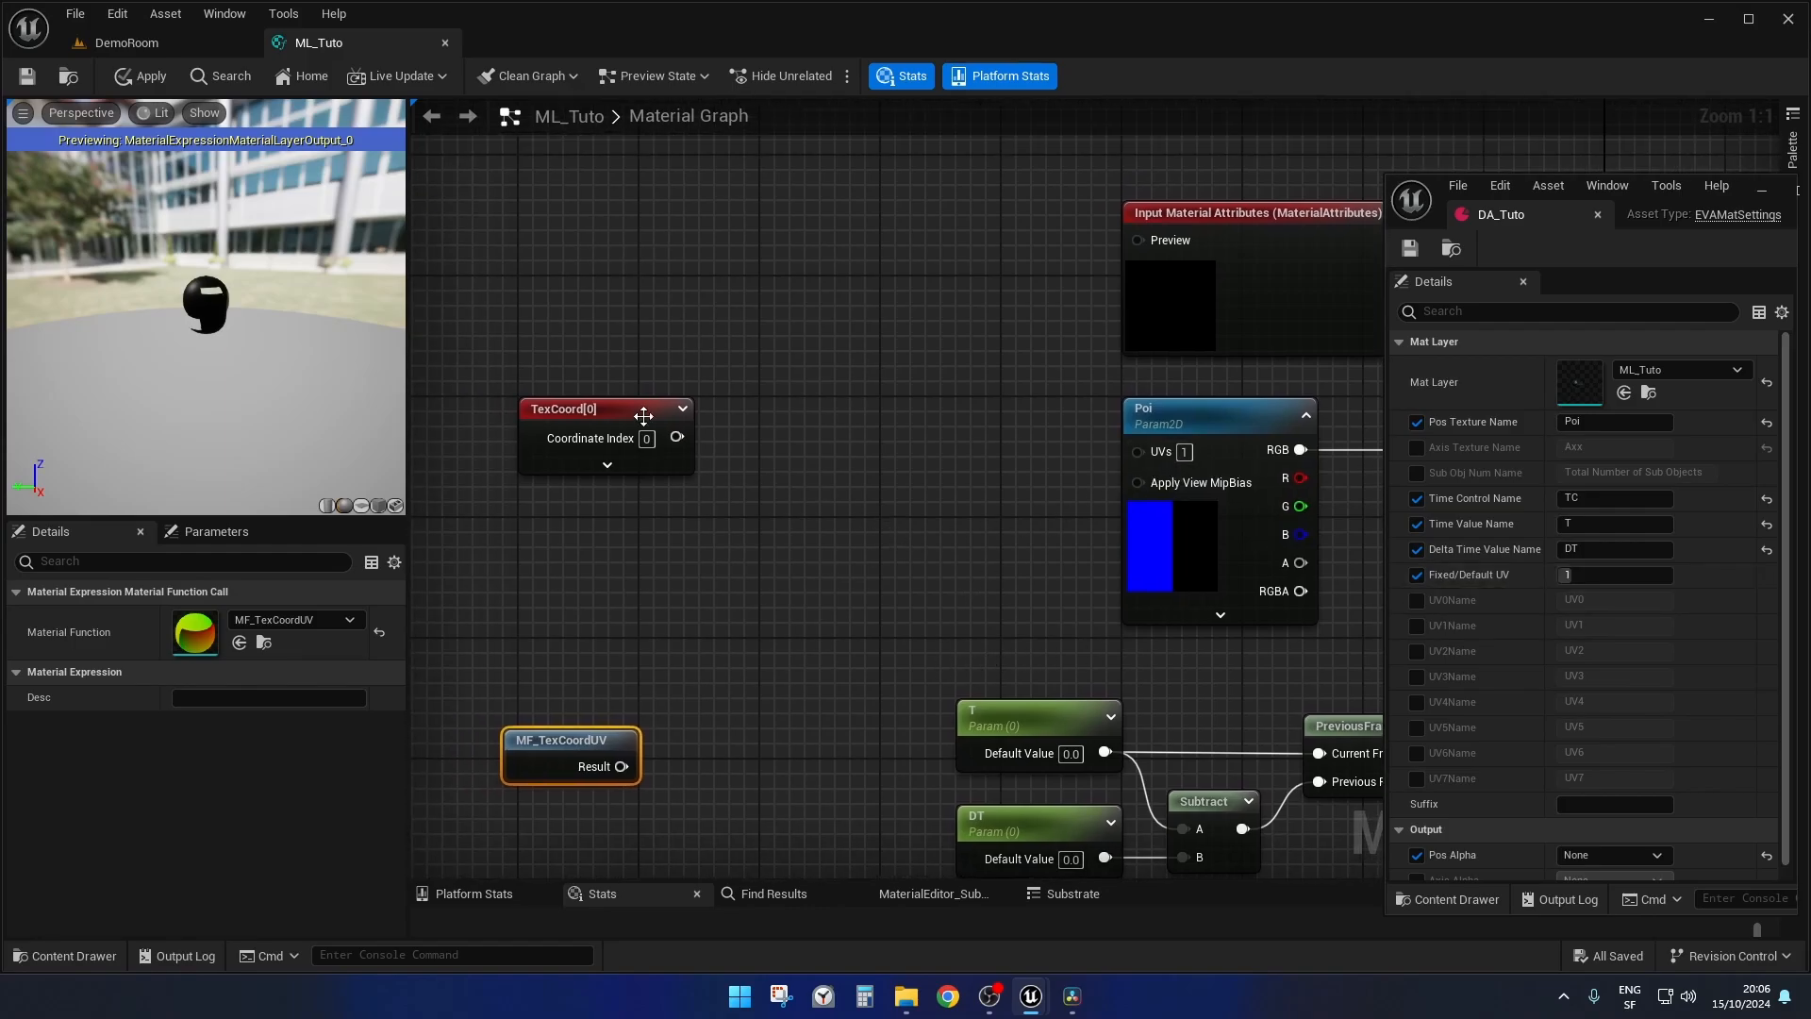
left_click_drag(603, 413, 725, 420)
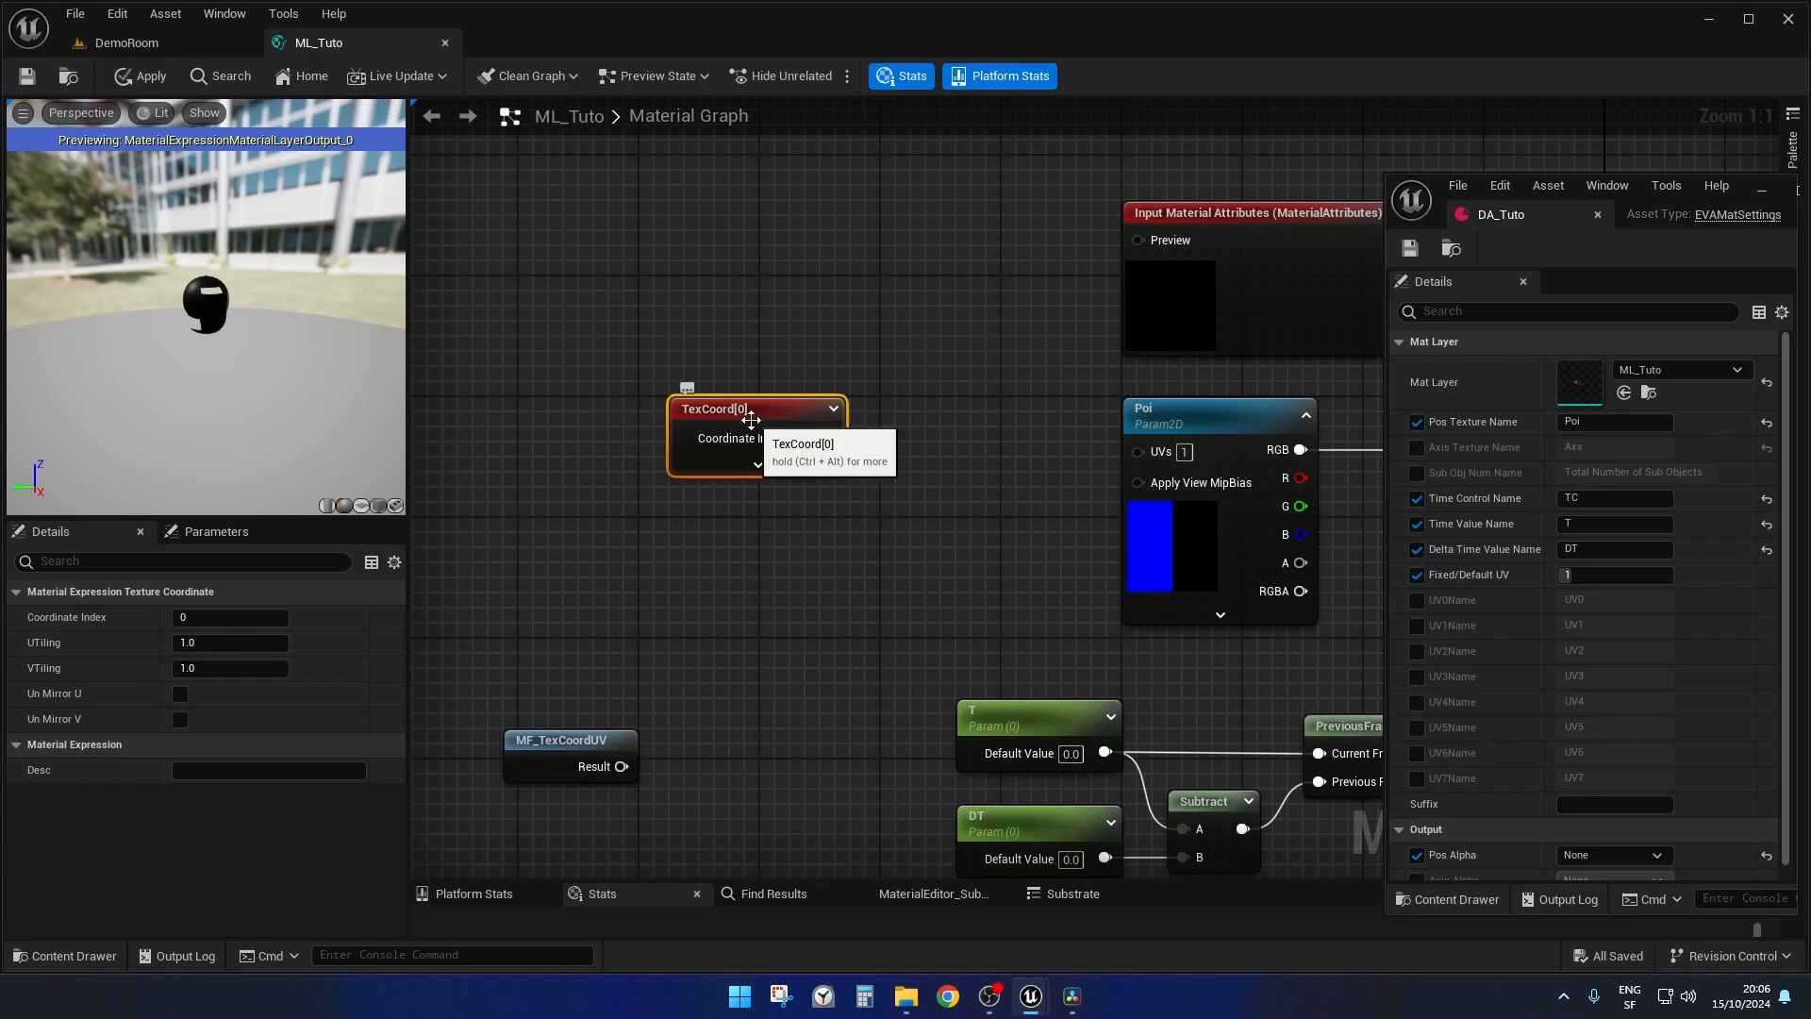
left_click_drag(747, 416, 656, 416)
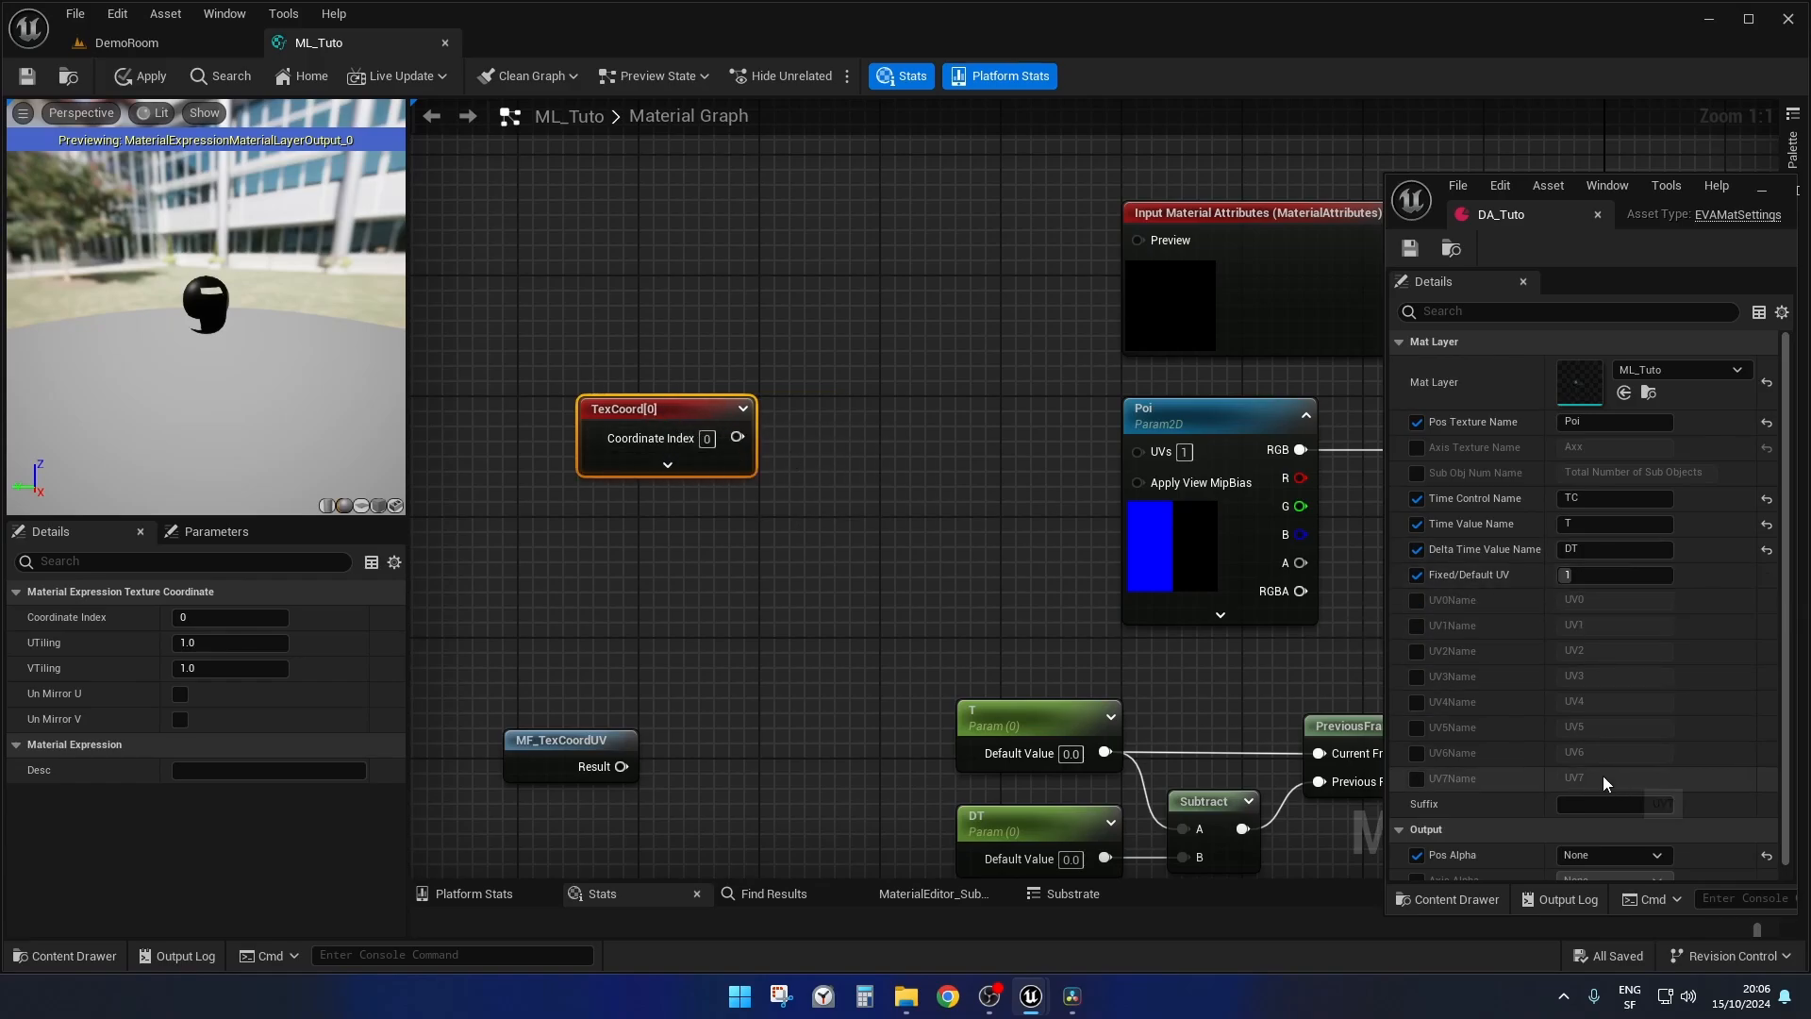
left_click(706, 439)
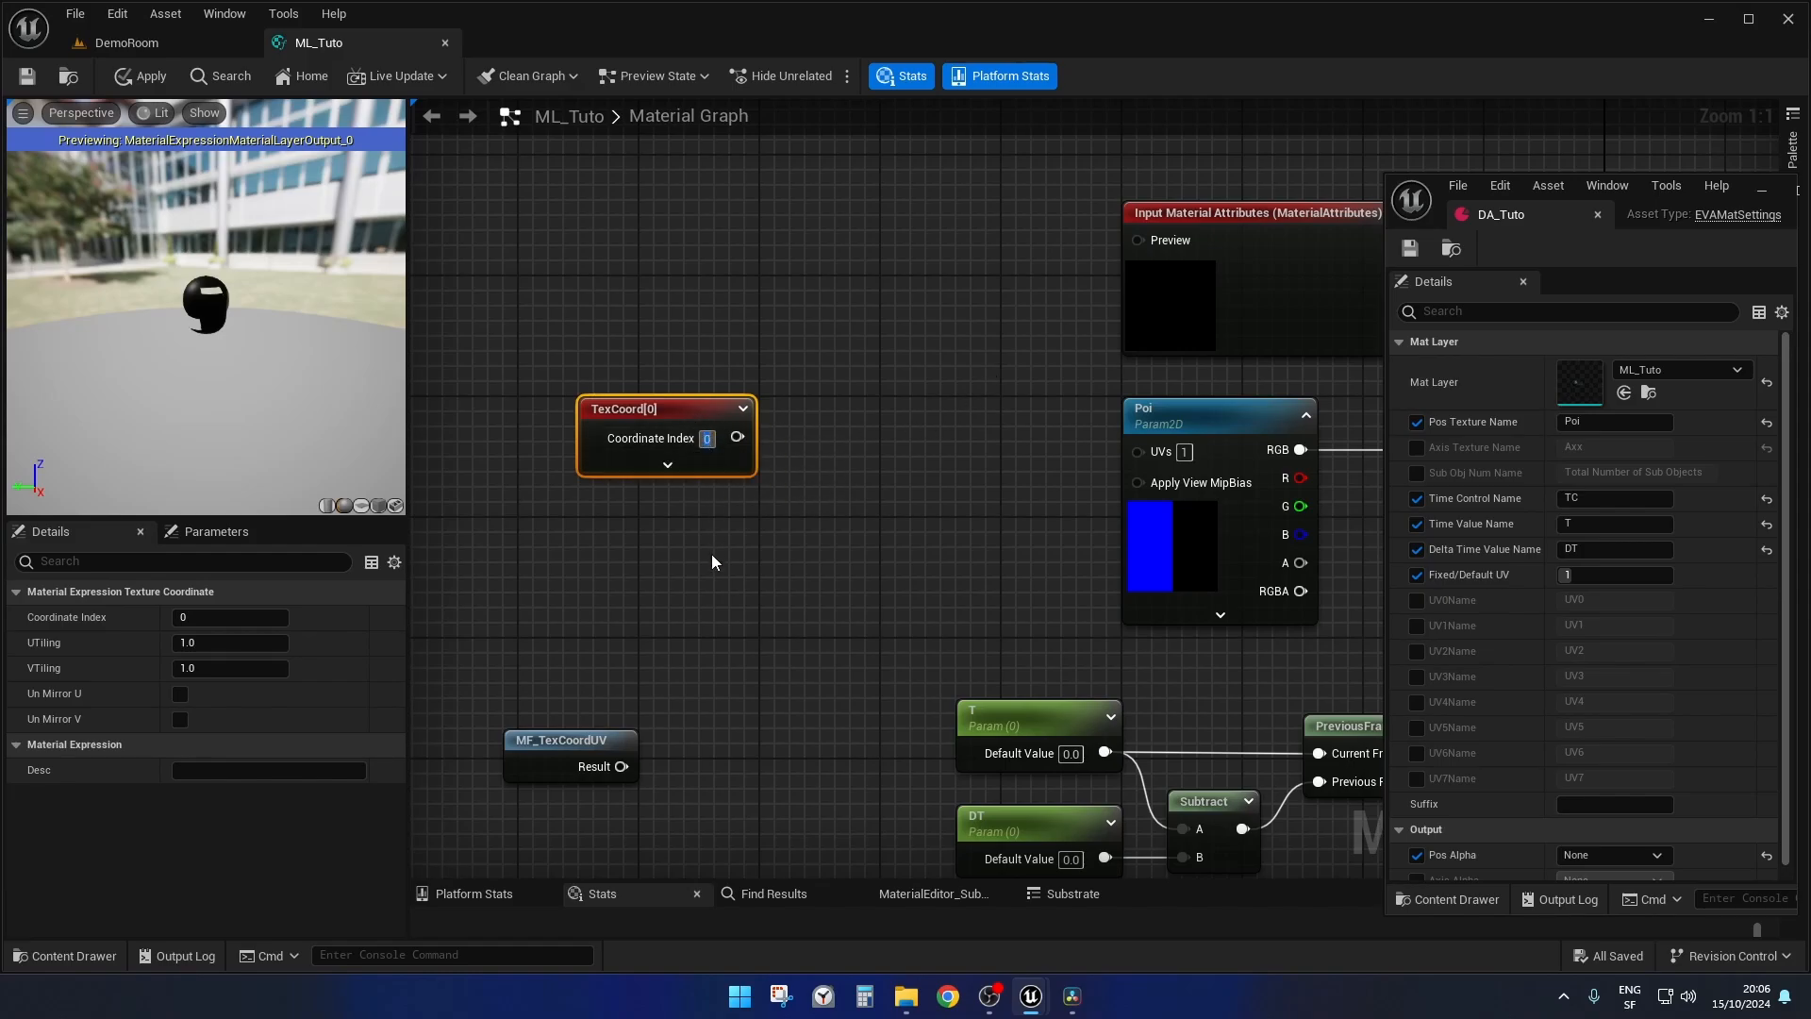
type("2")
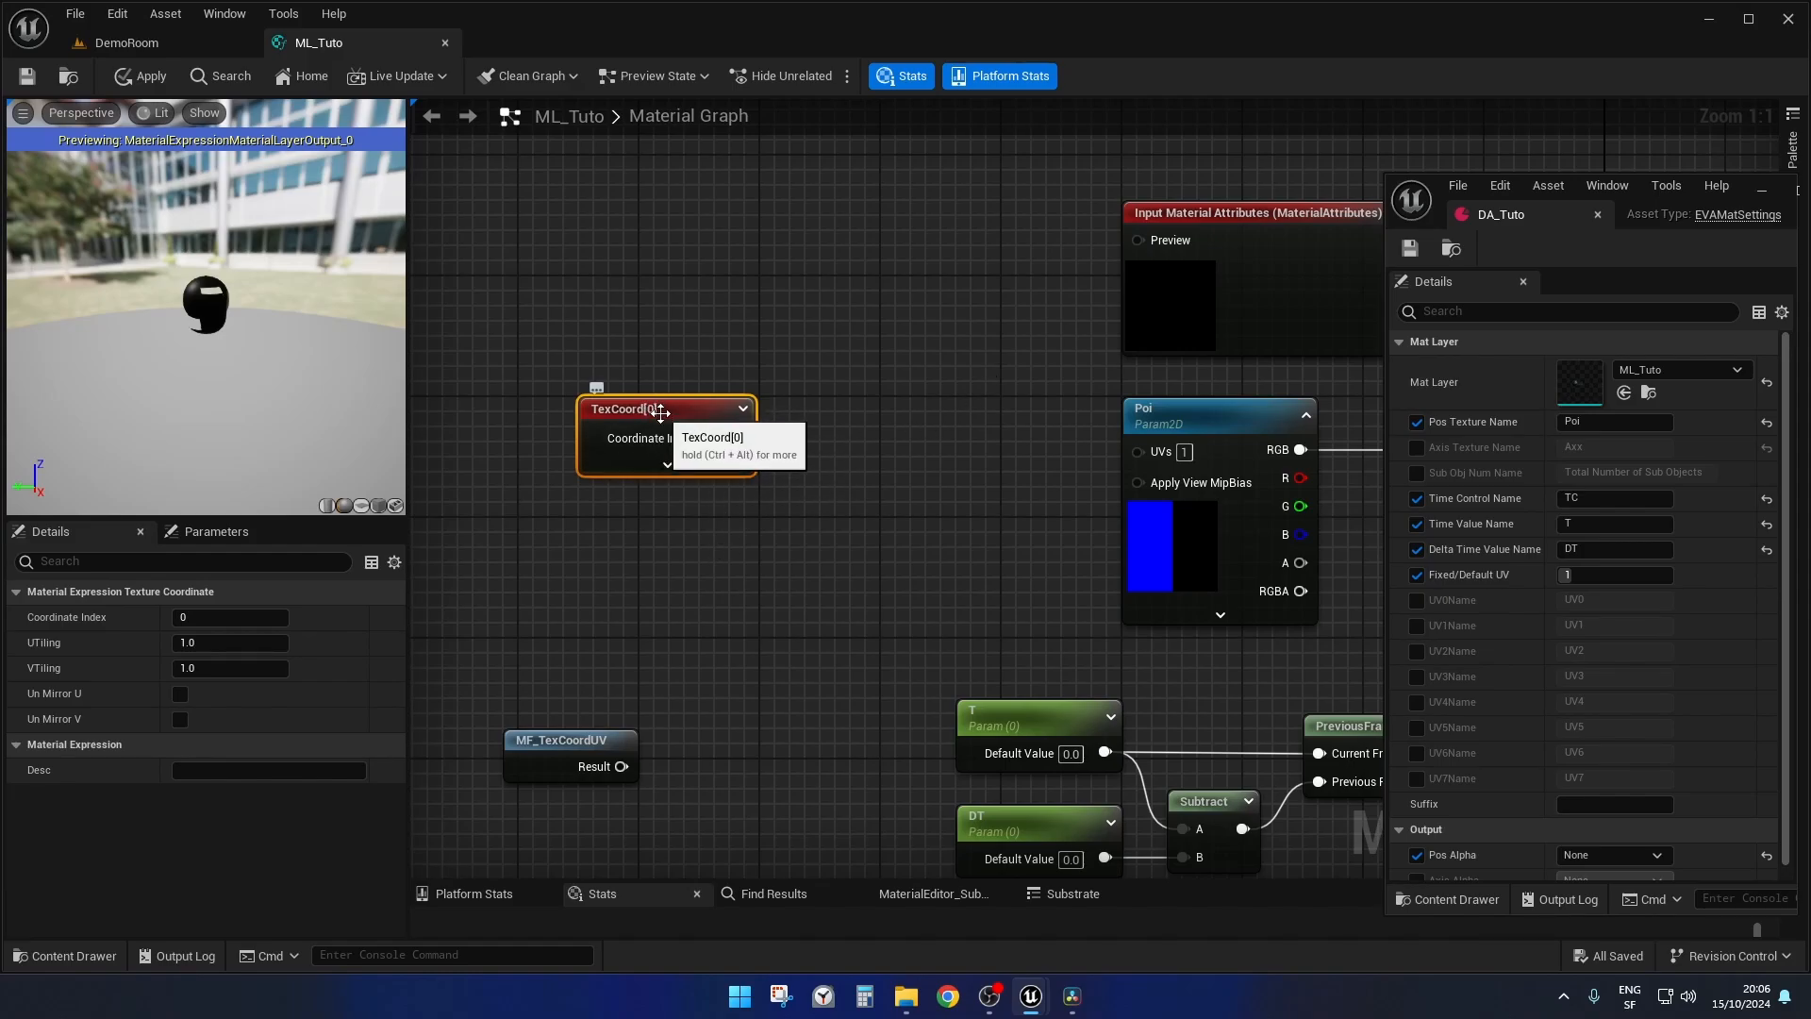
- Move the TexCoord node down towards MF_TexCoordUV, duplicate it and place the copy directly beneath it
left_click_drag(663, 408, 648, 545)
key("ctrl+d")
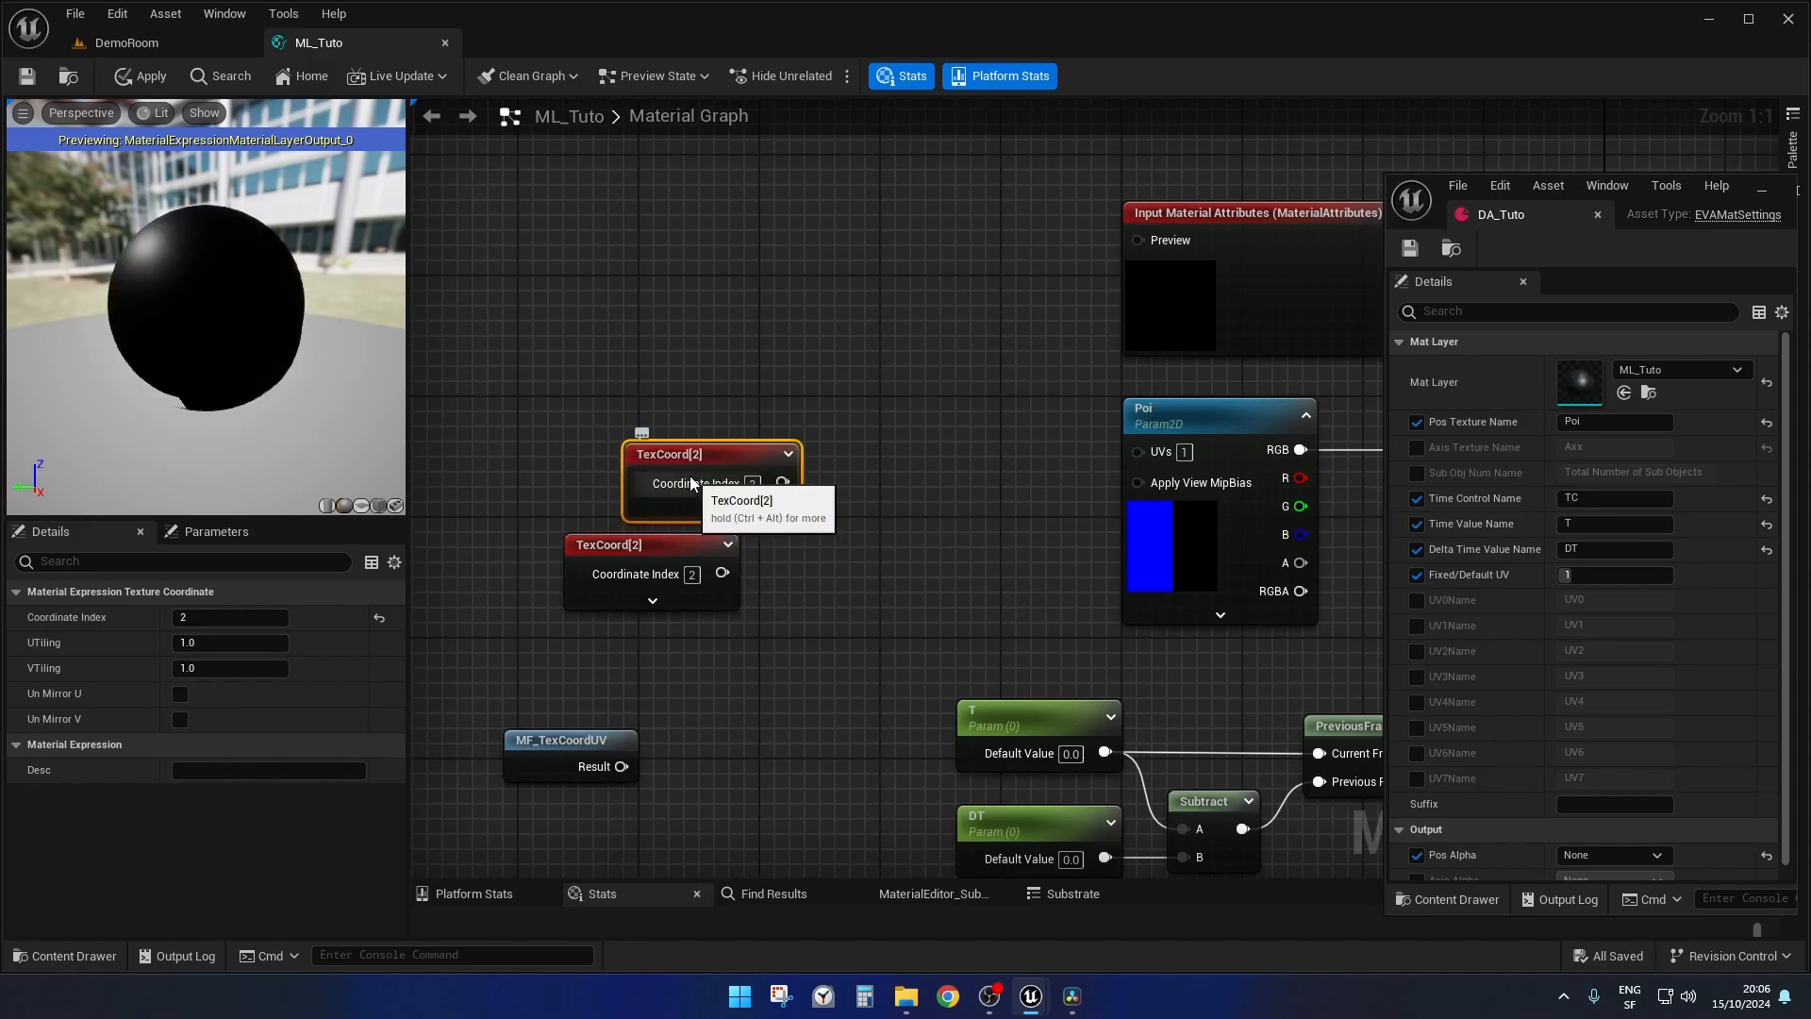
left_click_drag(691, 443, 630, 628)
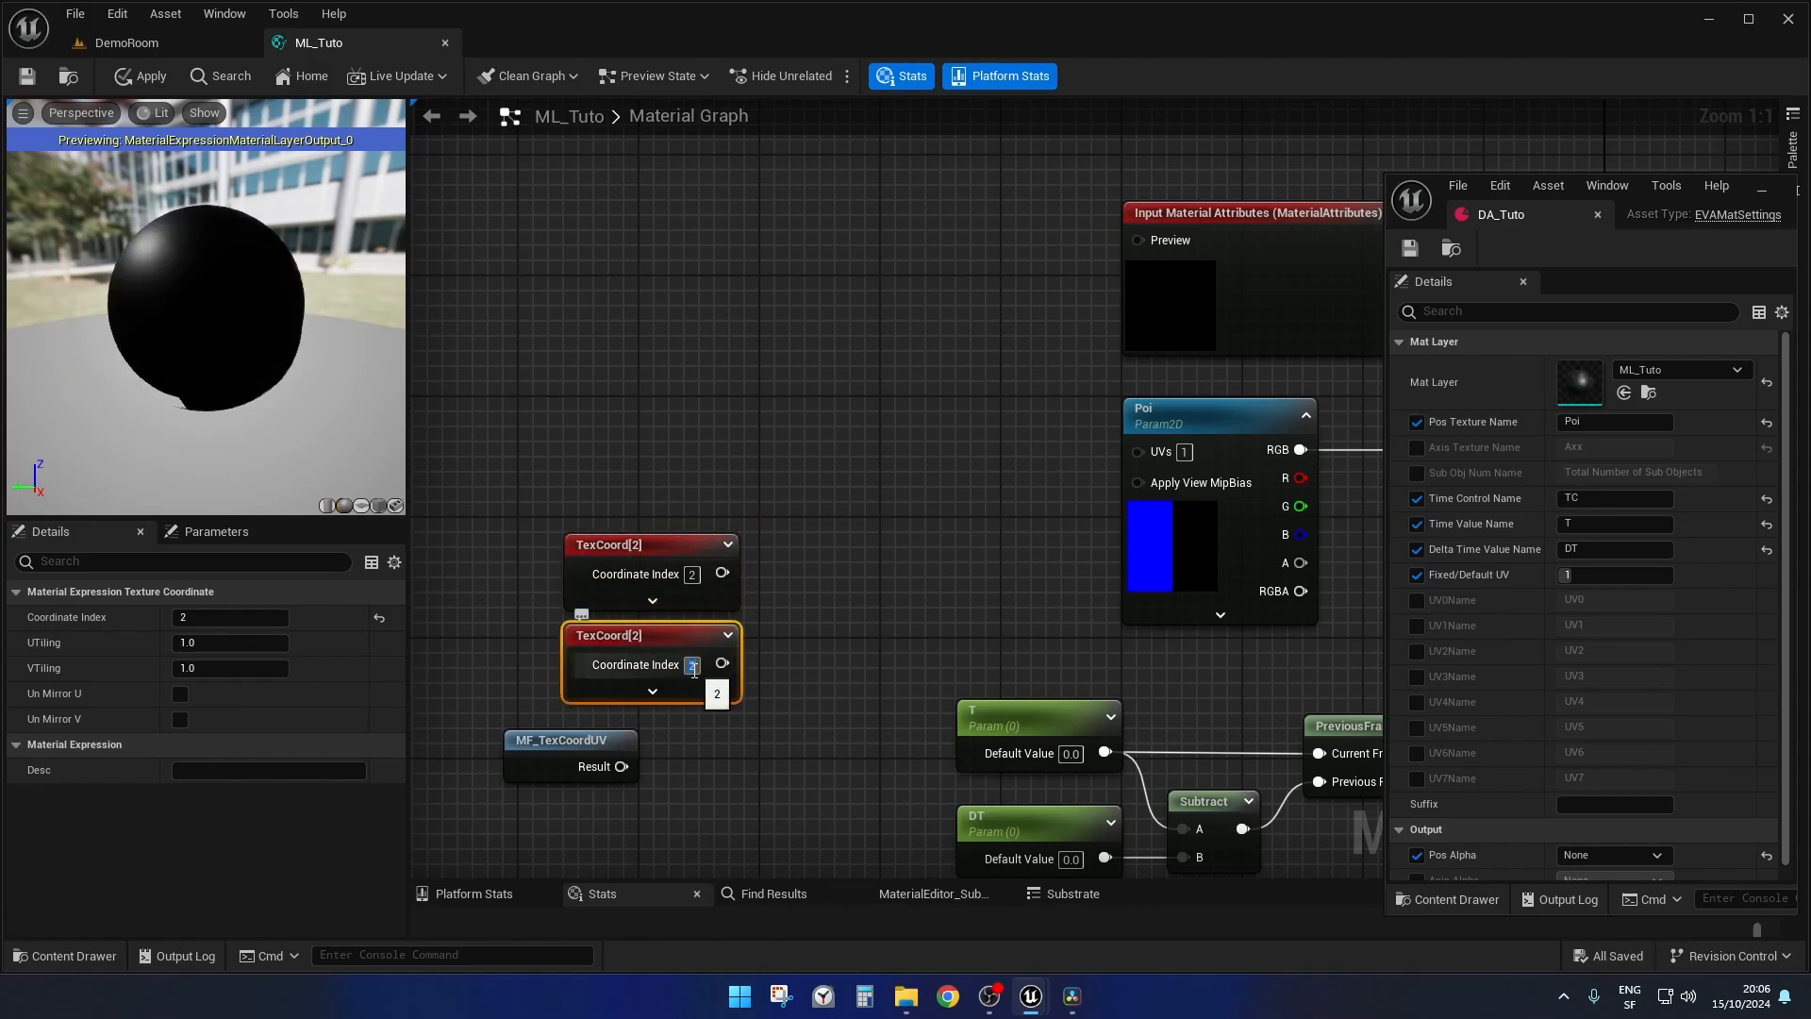
- Set the duplicated TexCoord's Coordinate Index to 1 and add a static switch parameter named Use Uv 2 with TexCoord[2] feeding True
type("1")
left_click(798, 627)
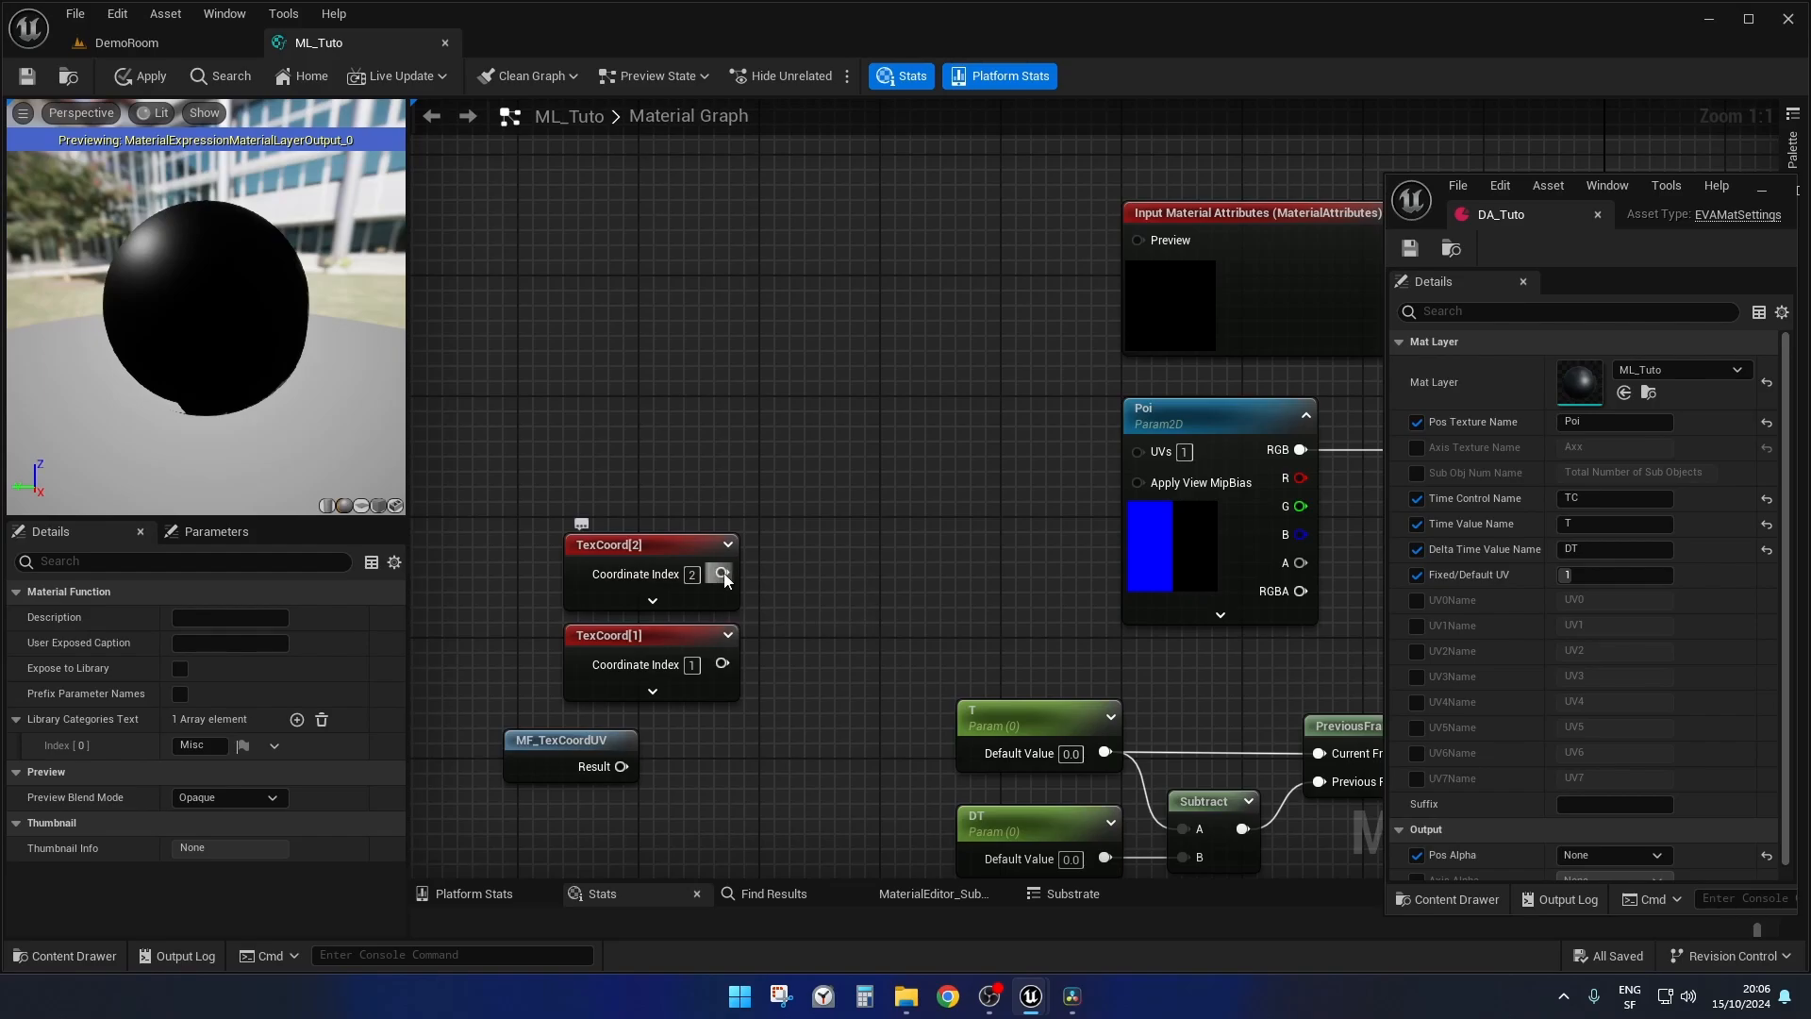
left_click_drag(722, 574, 790, 557)
type("static")
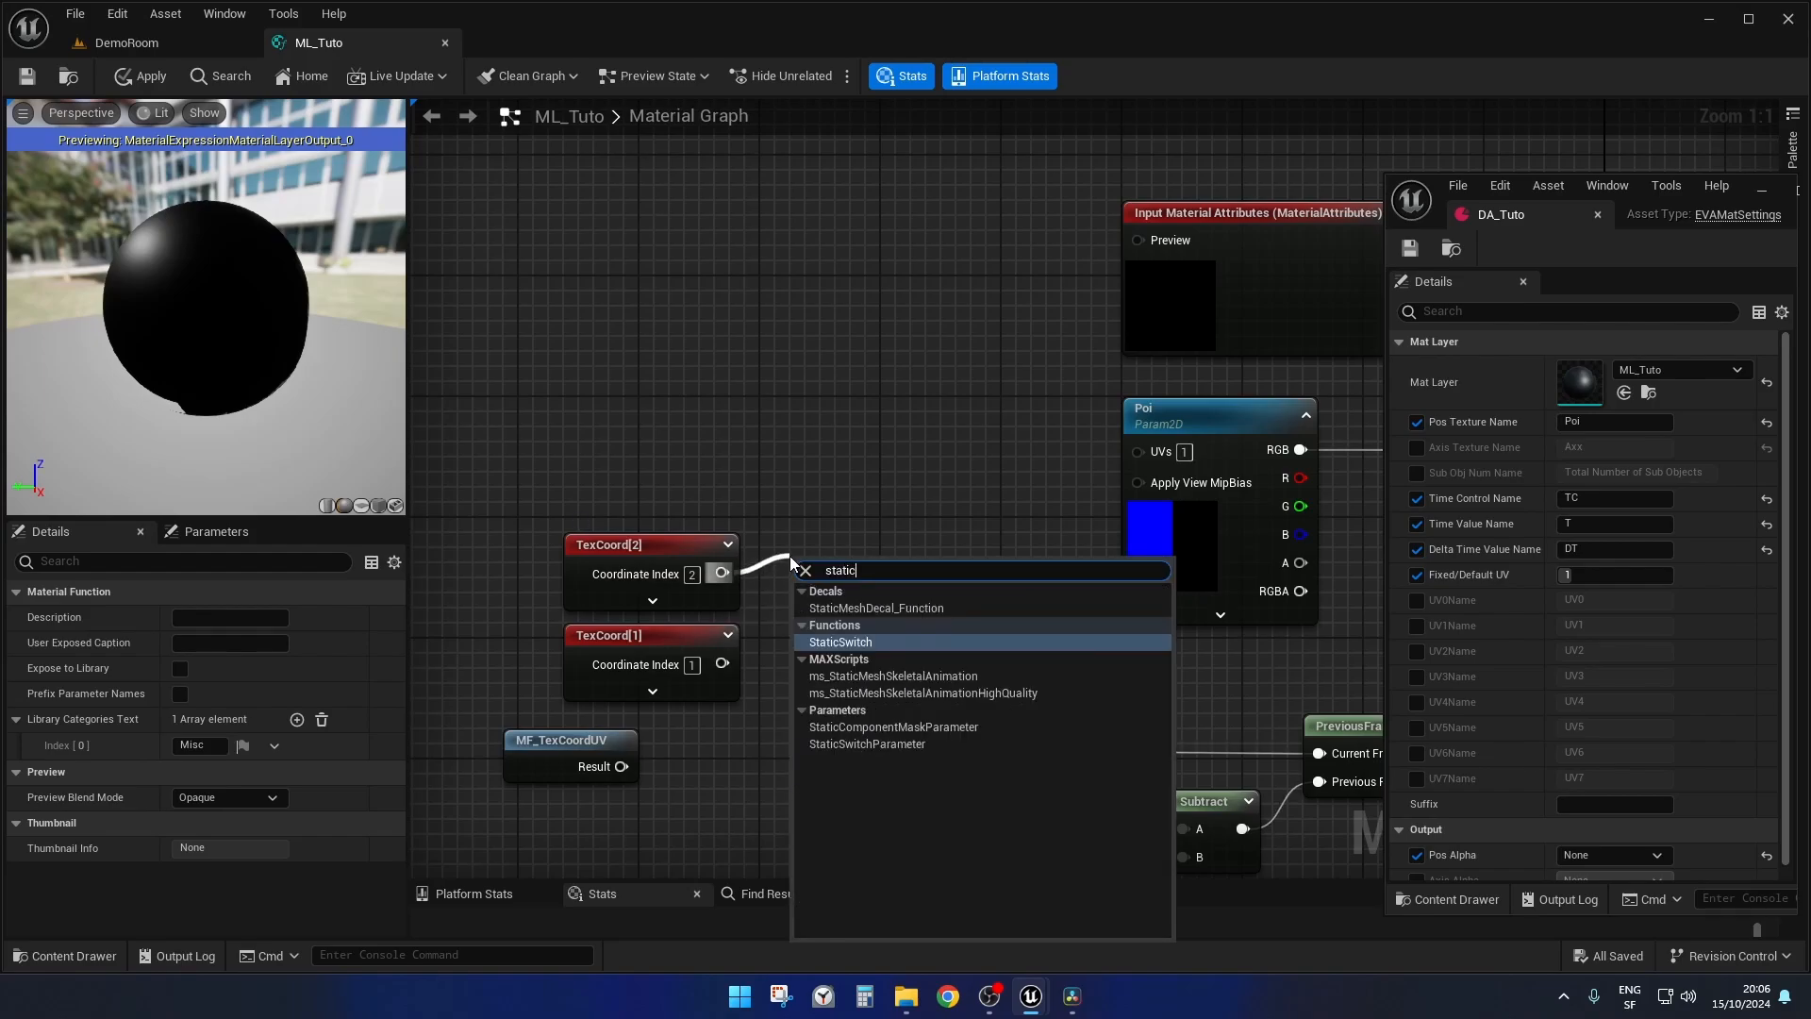
type(" switch")
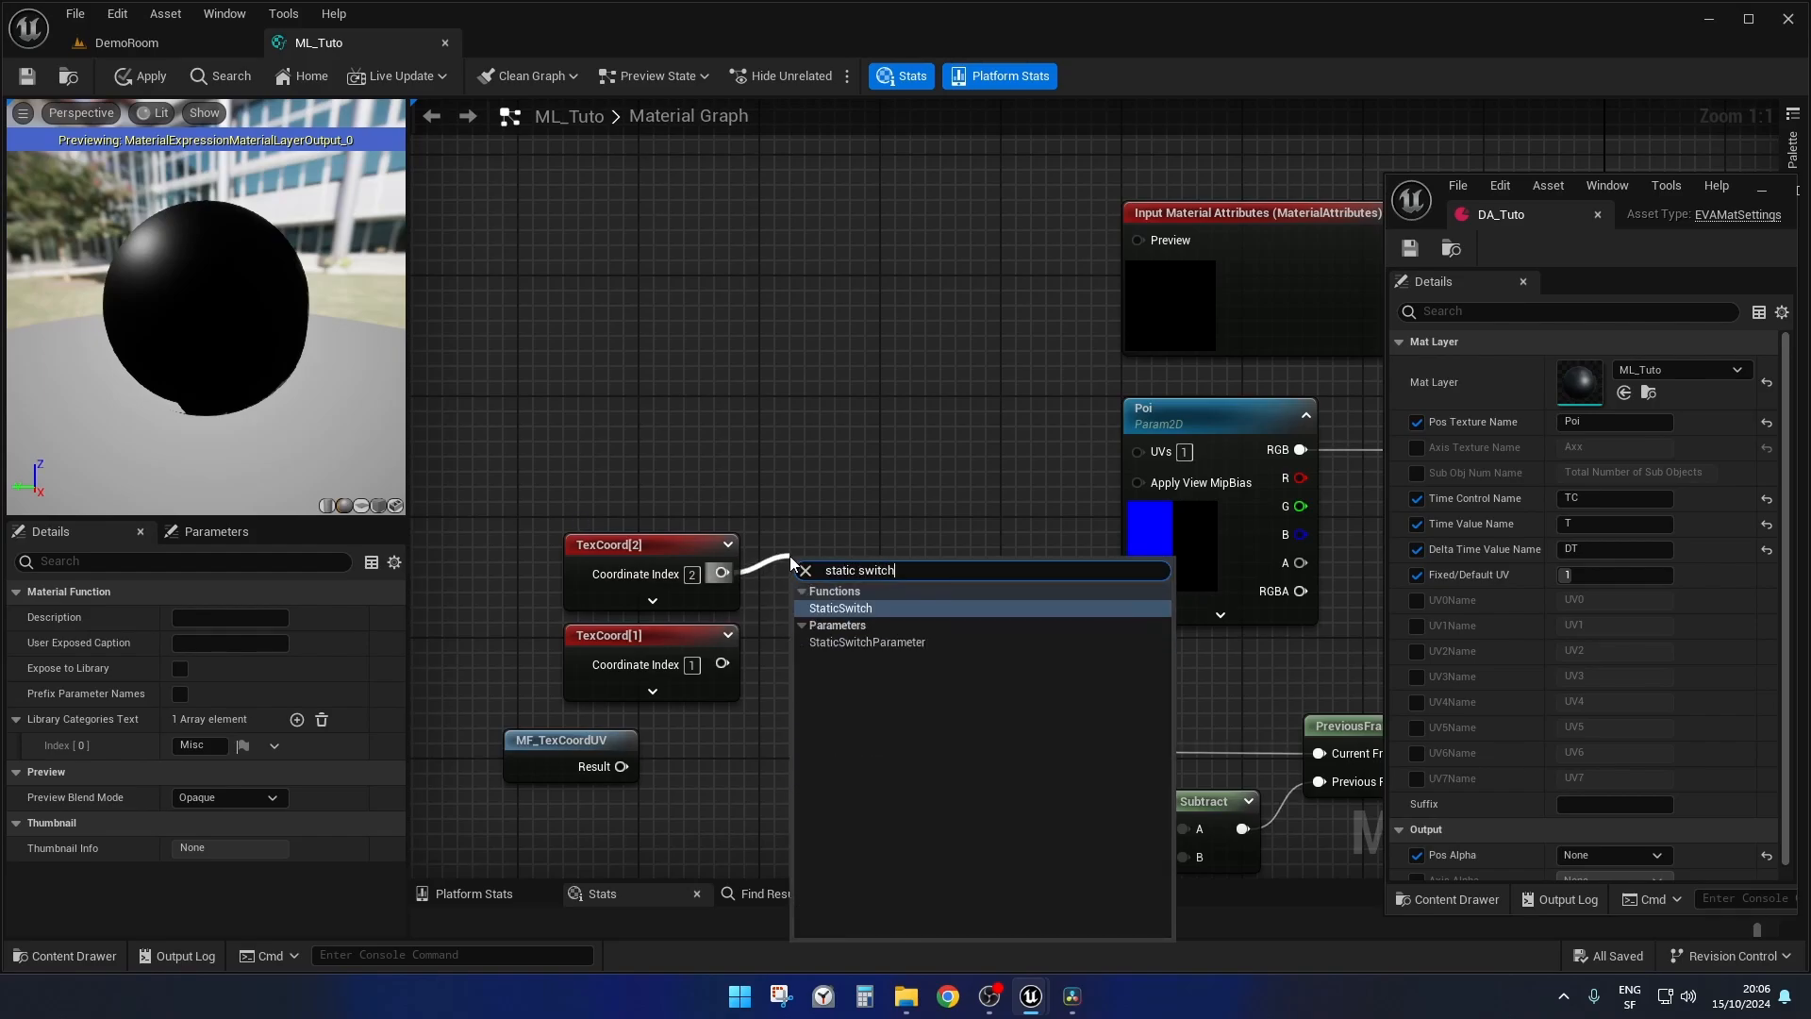
left_click(866, 644)
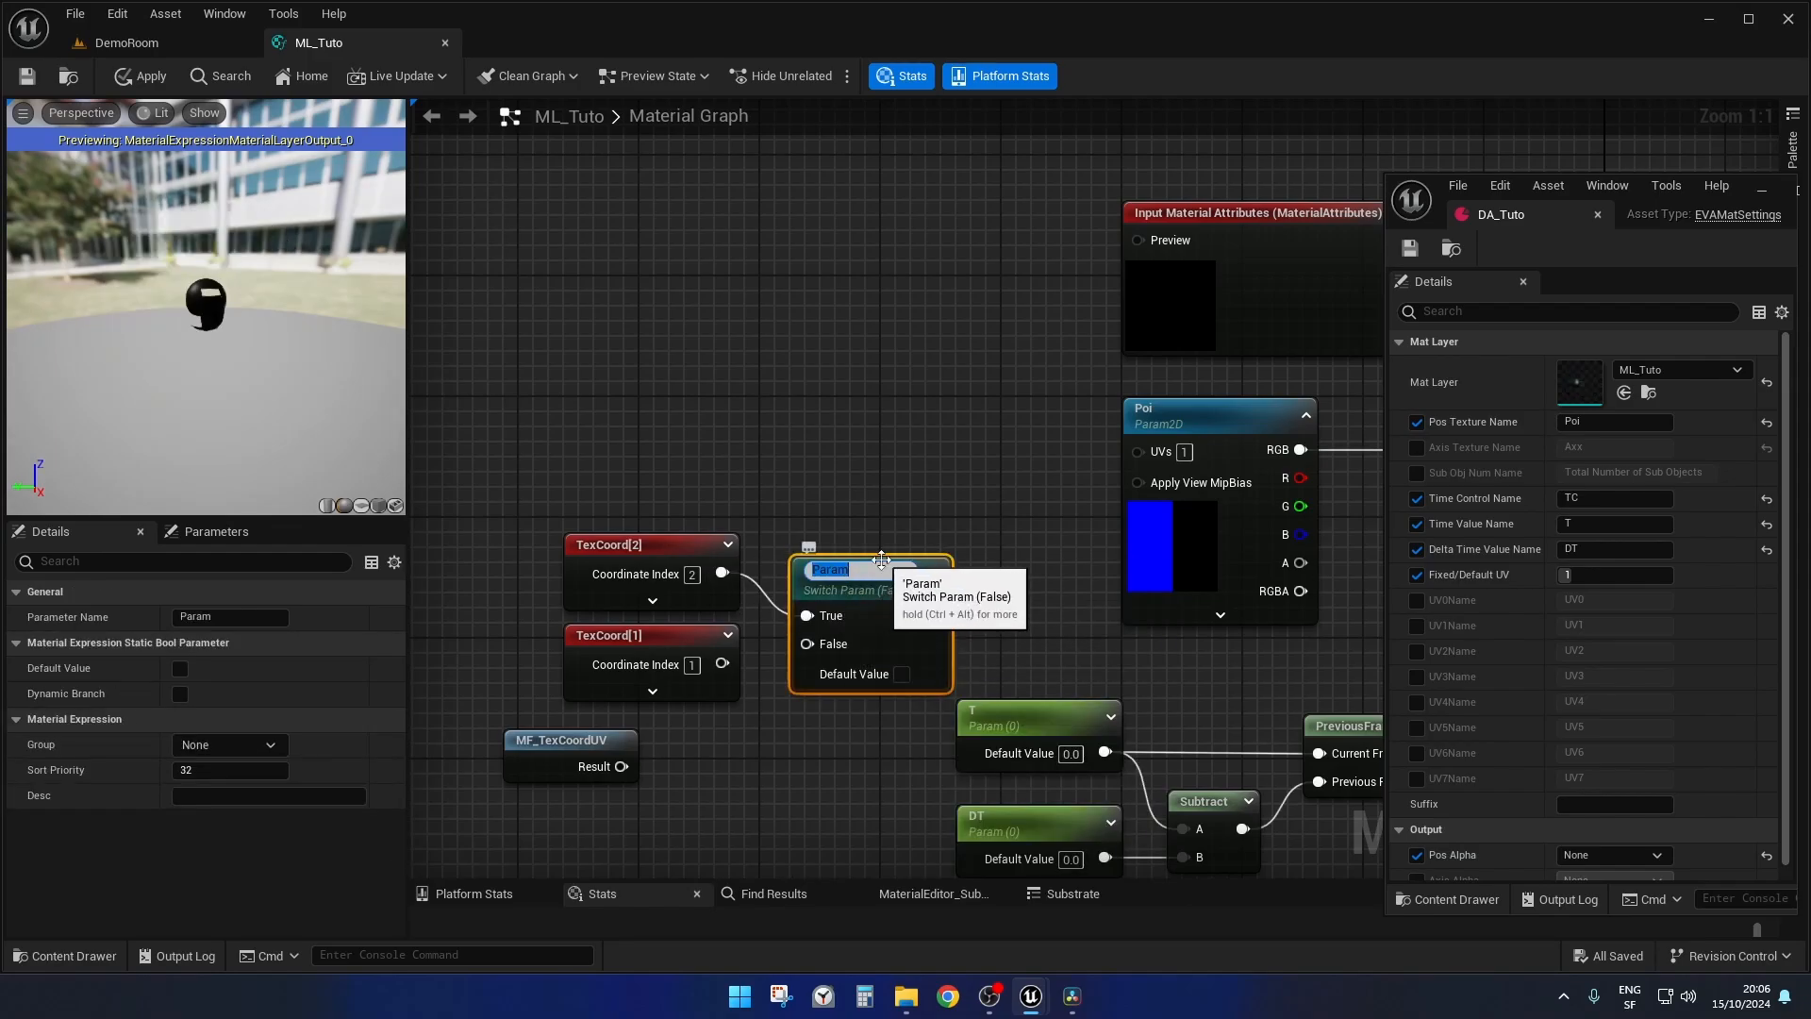
type("Use Uv 2")
key("Return")
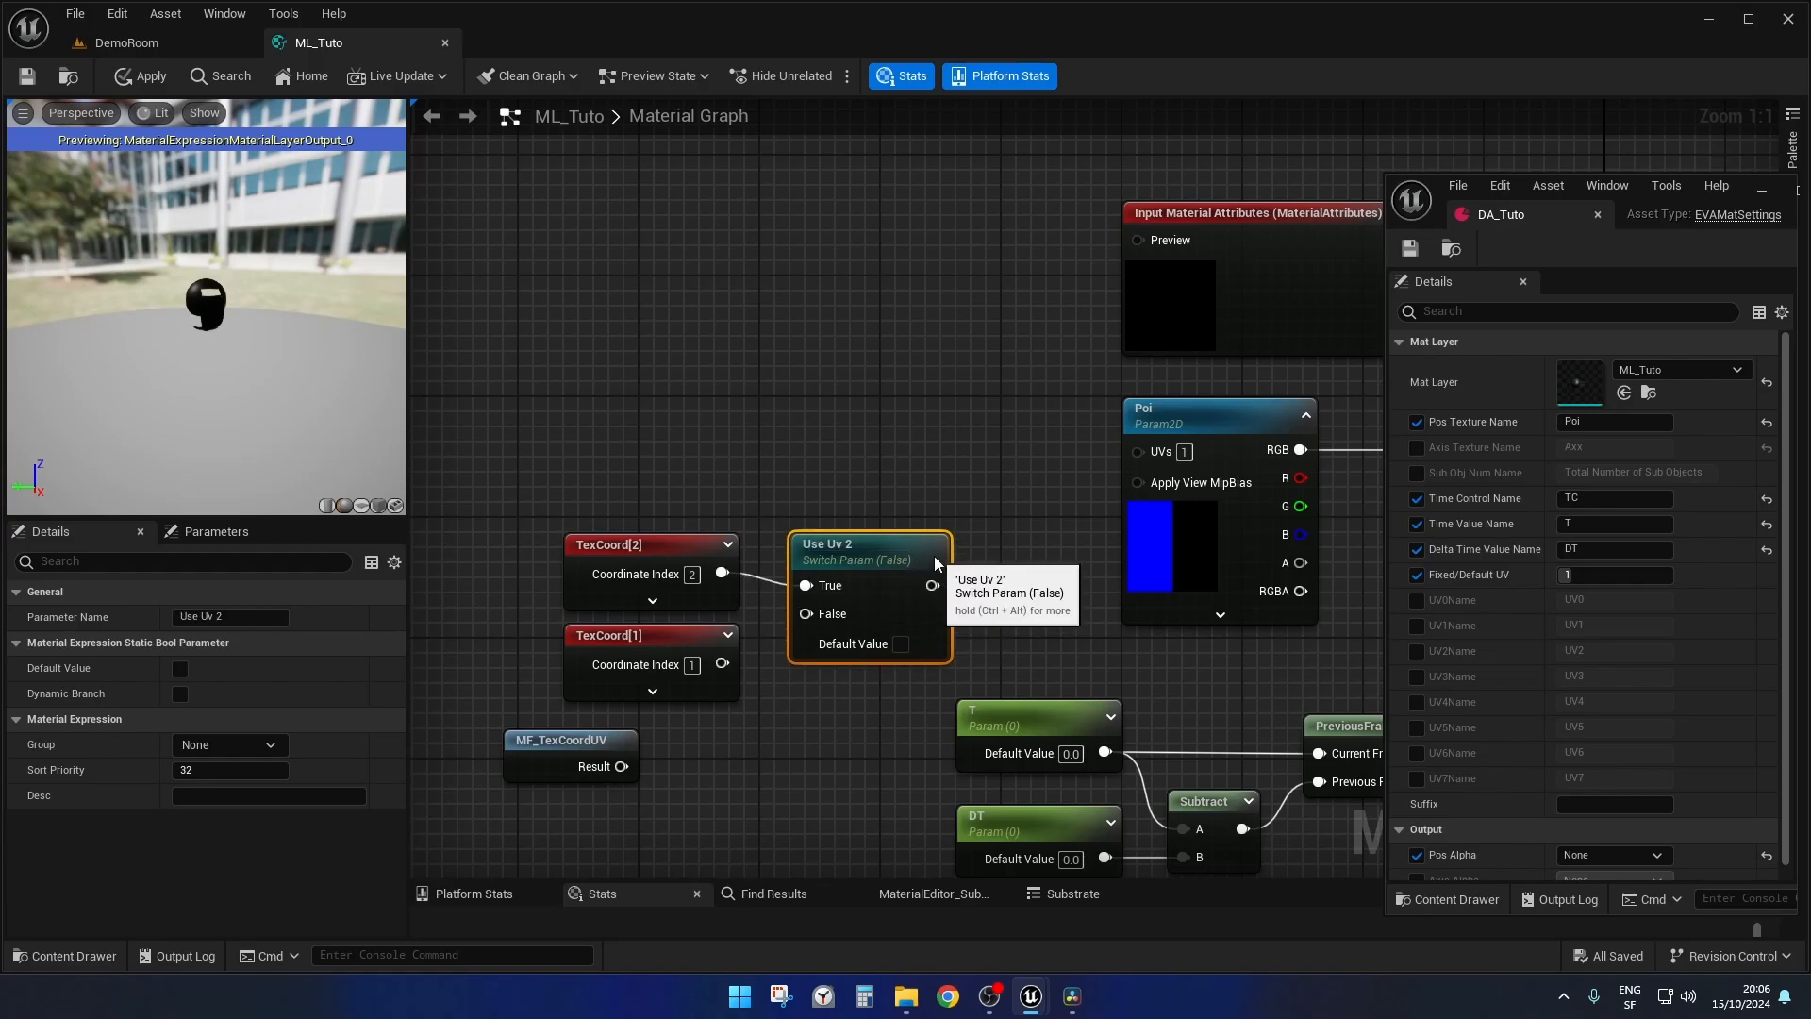
- Wire TexCoord[1] into the switch's False input and the switch into Poi's UVs, and move the three nodes beside Poi
left_click_drag(722, 664, 804, 618)
left_click_drag(892, 567, 1142, 451)
left_click_drag(631, 472, 875, 677)
left_click_drag(872, 549, 962, 428)
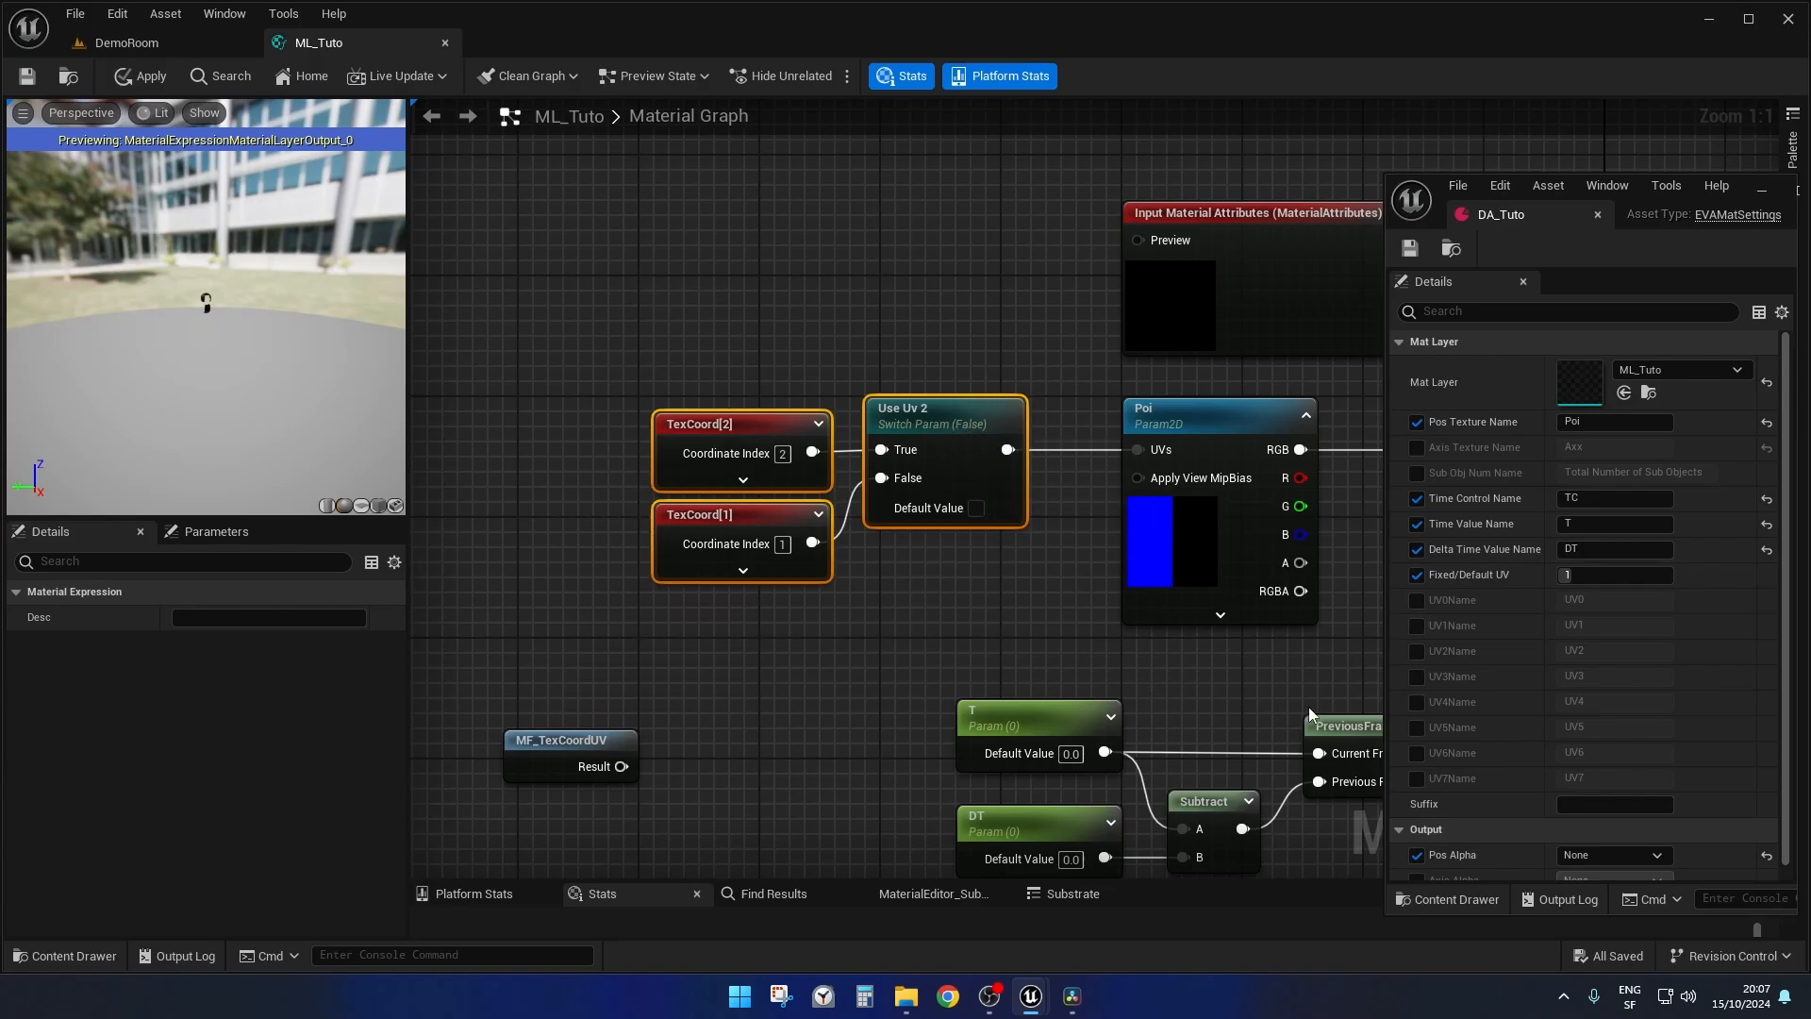
- Enable UV2Name in DA_Tuto and set it to the switch parameter's exact name, Use Uv 2
left_click(1418, 650)
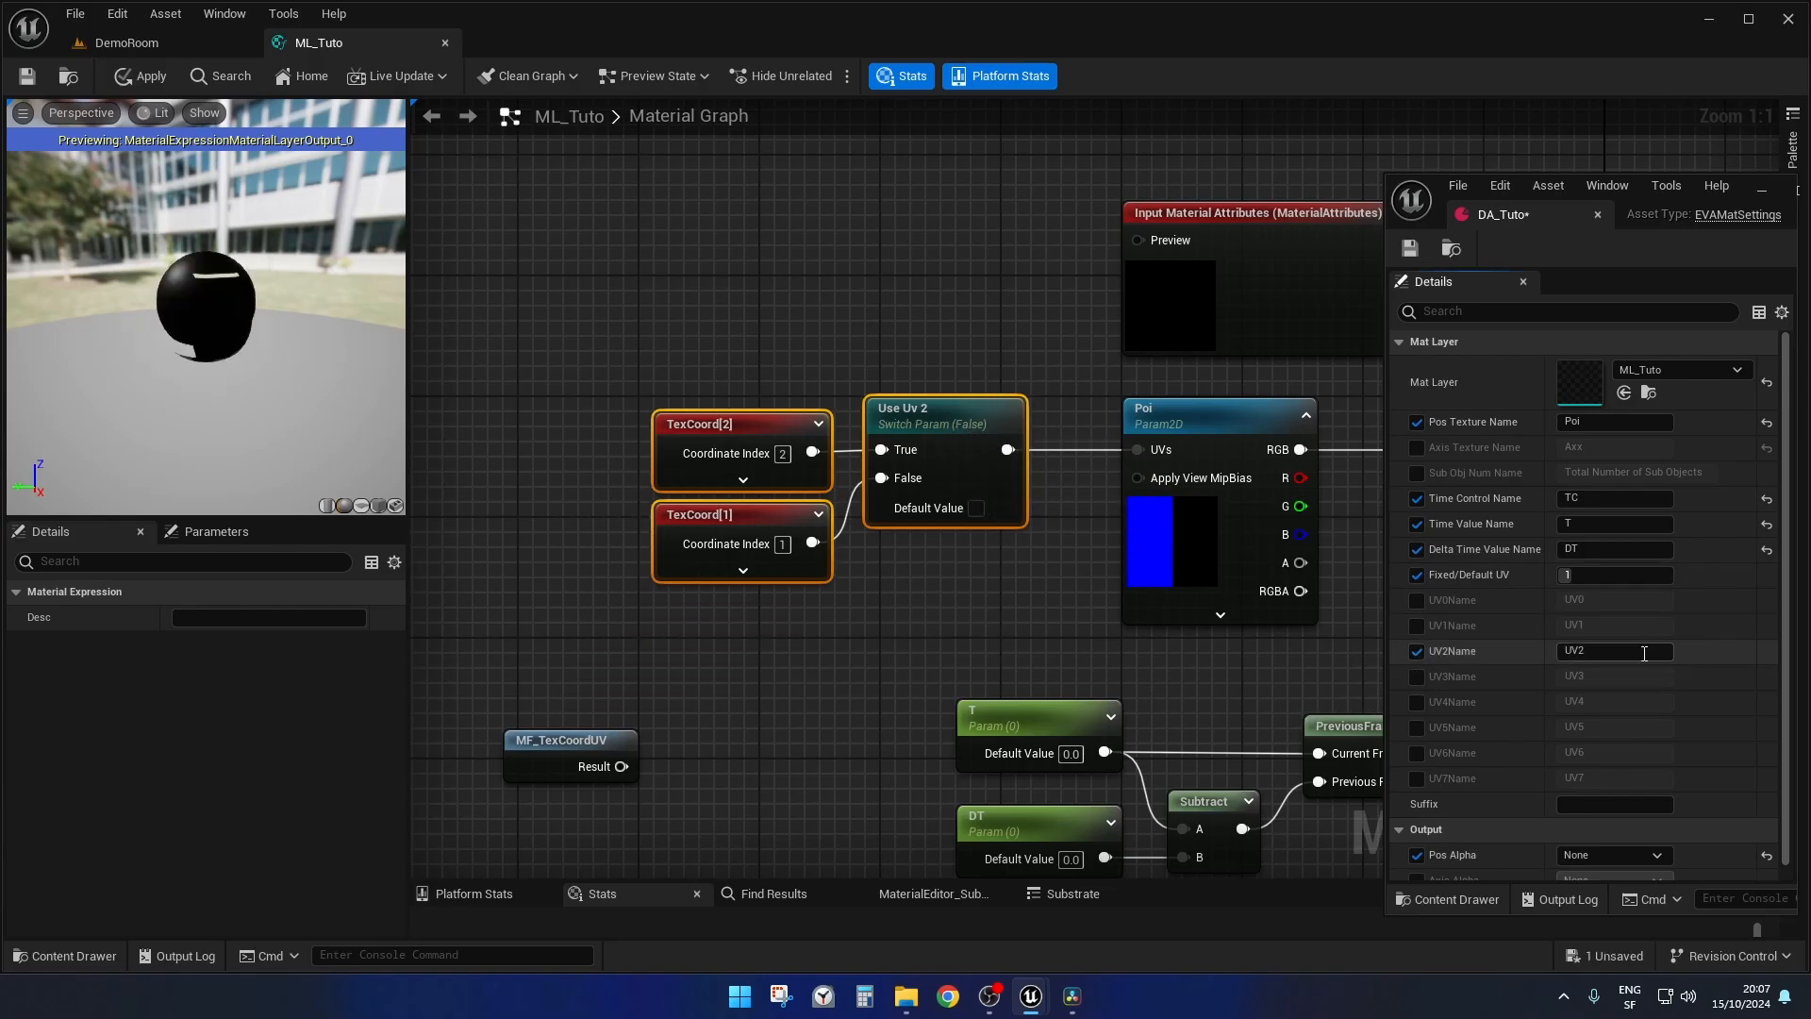
double_click(1634, 651)
type("Use Uv")
left_click(958, 408)
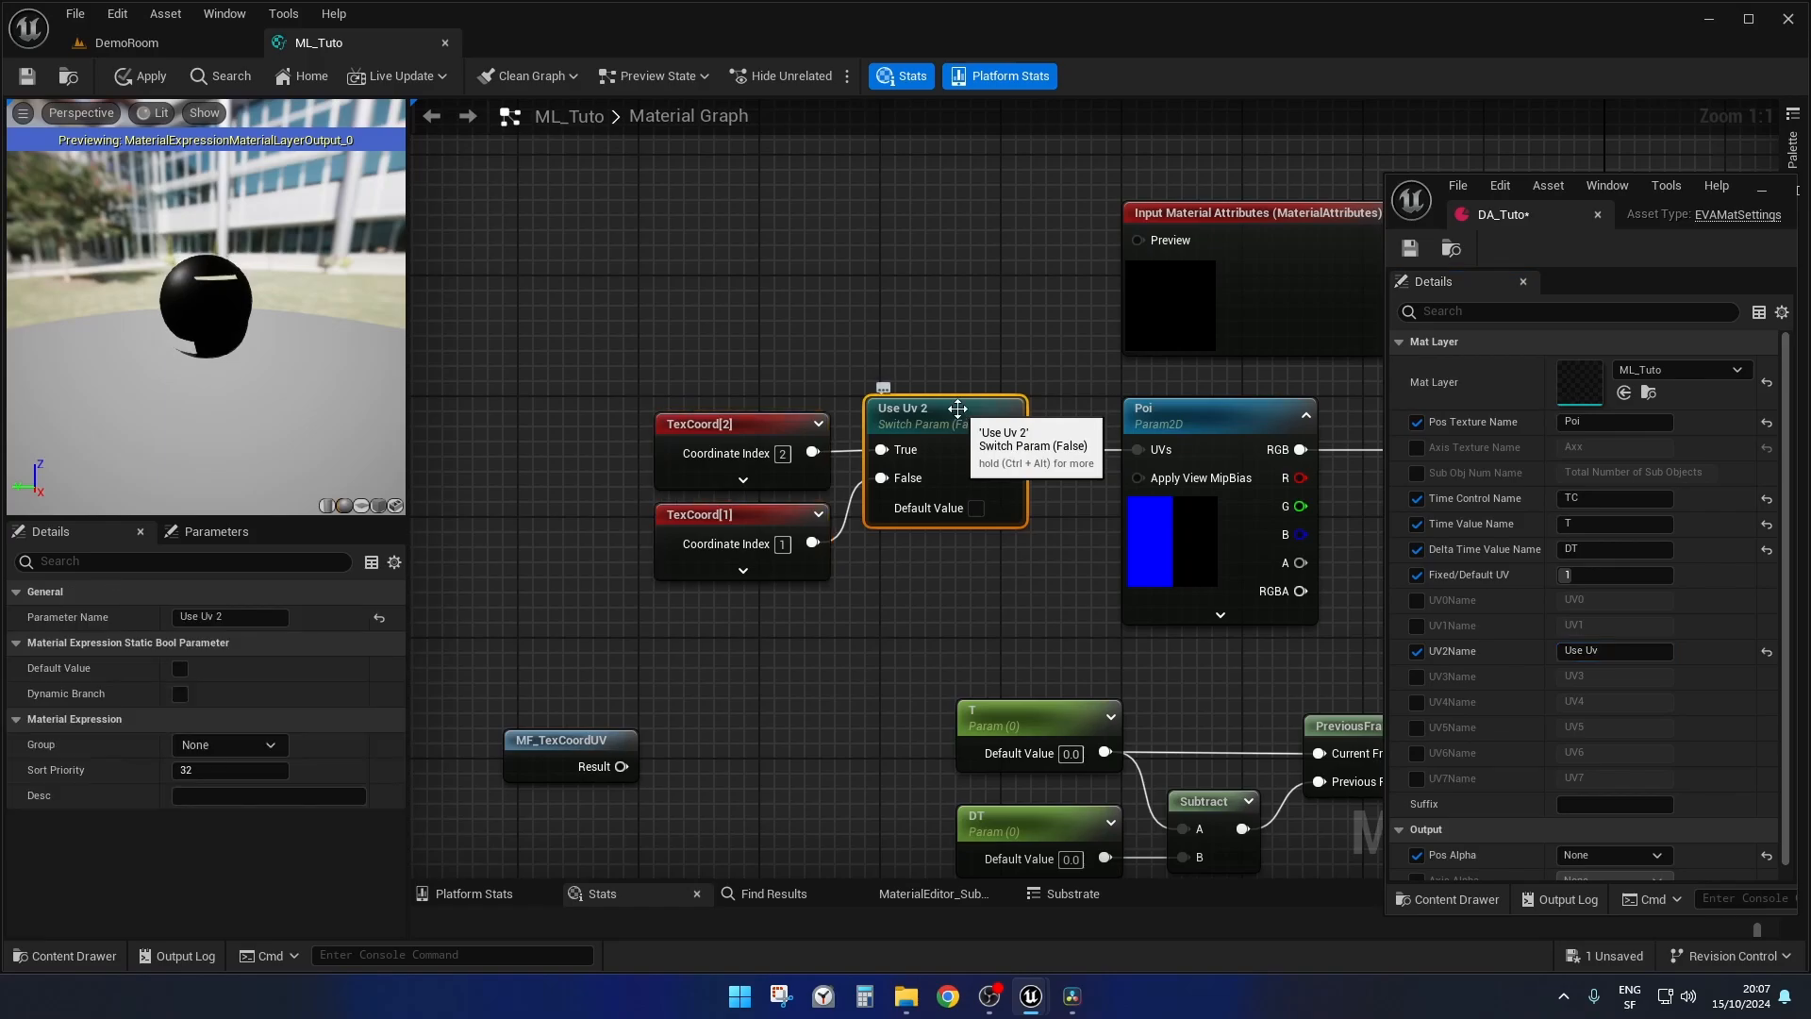
double_click(958, 409)
key("ctrl+c")
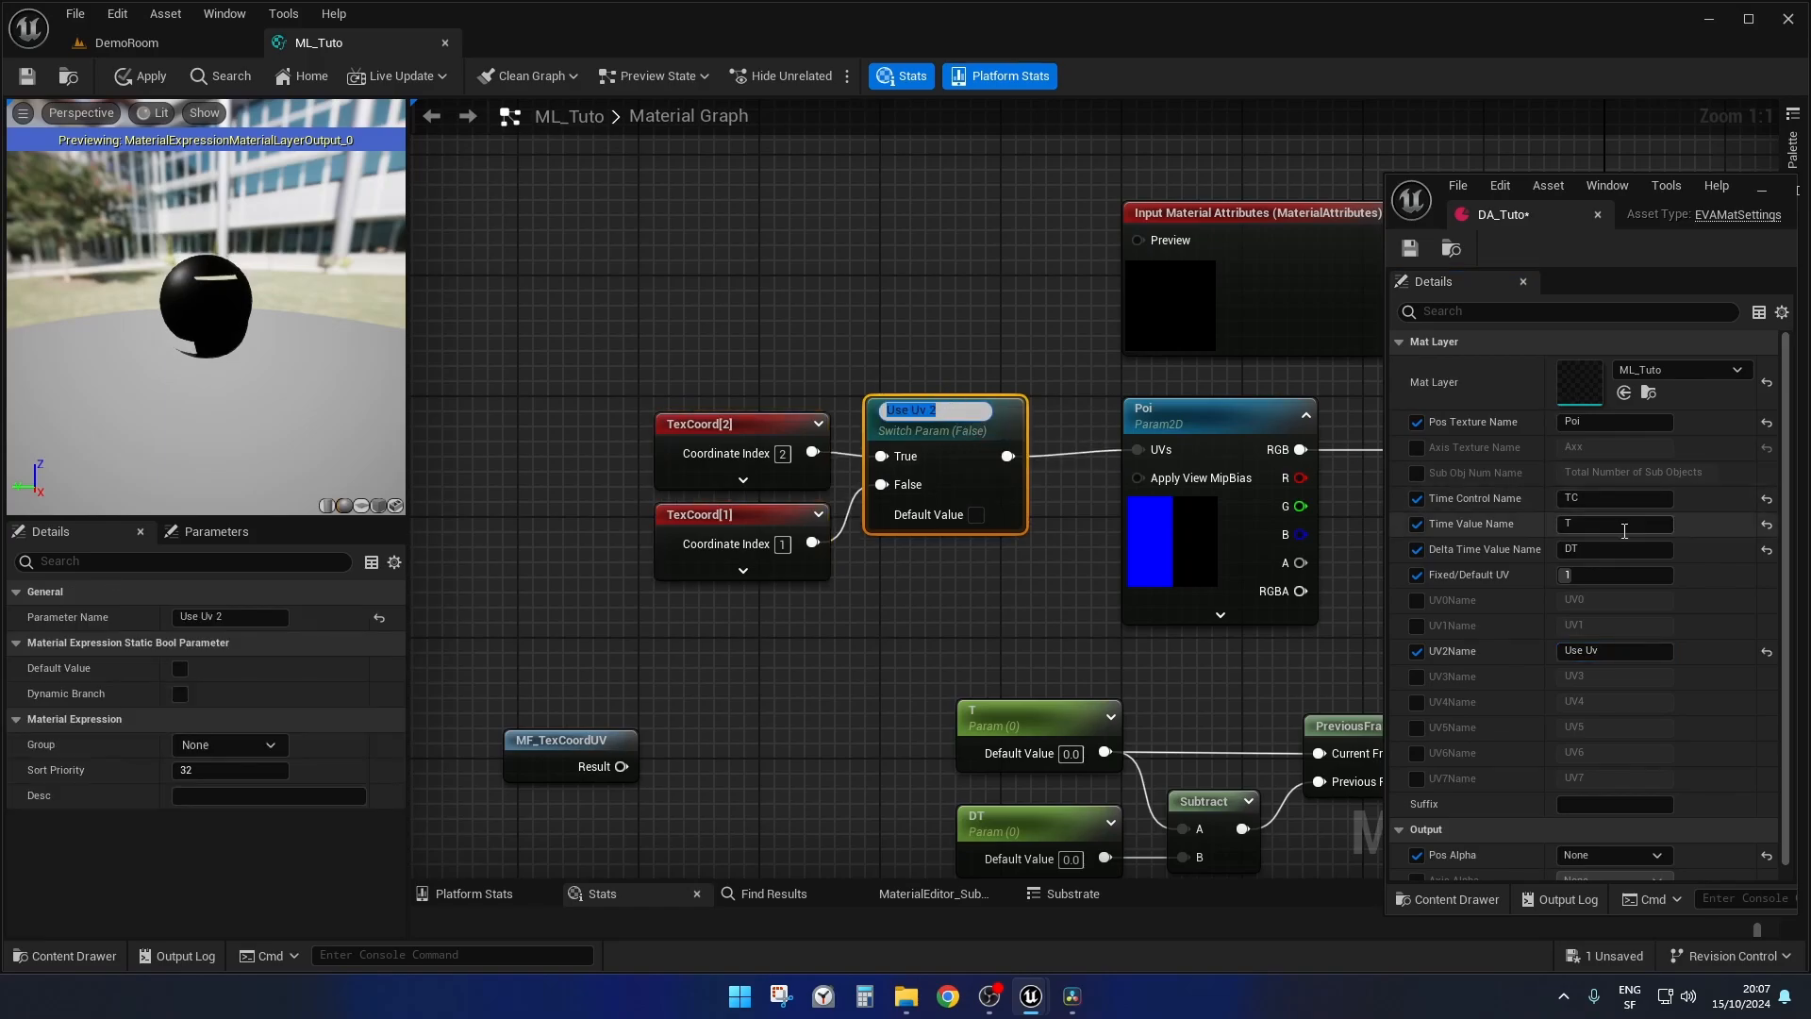
left_click(1642, 650)
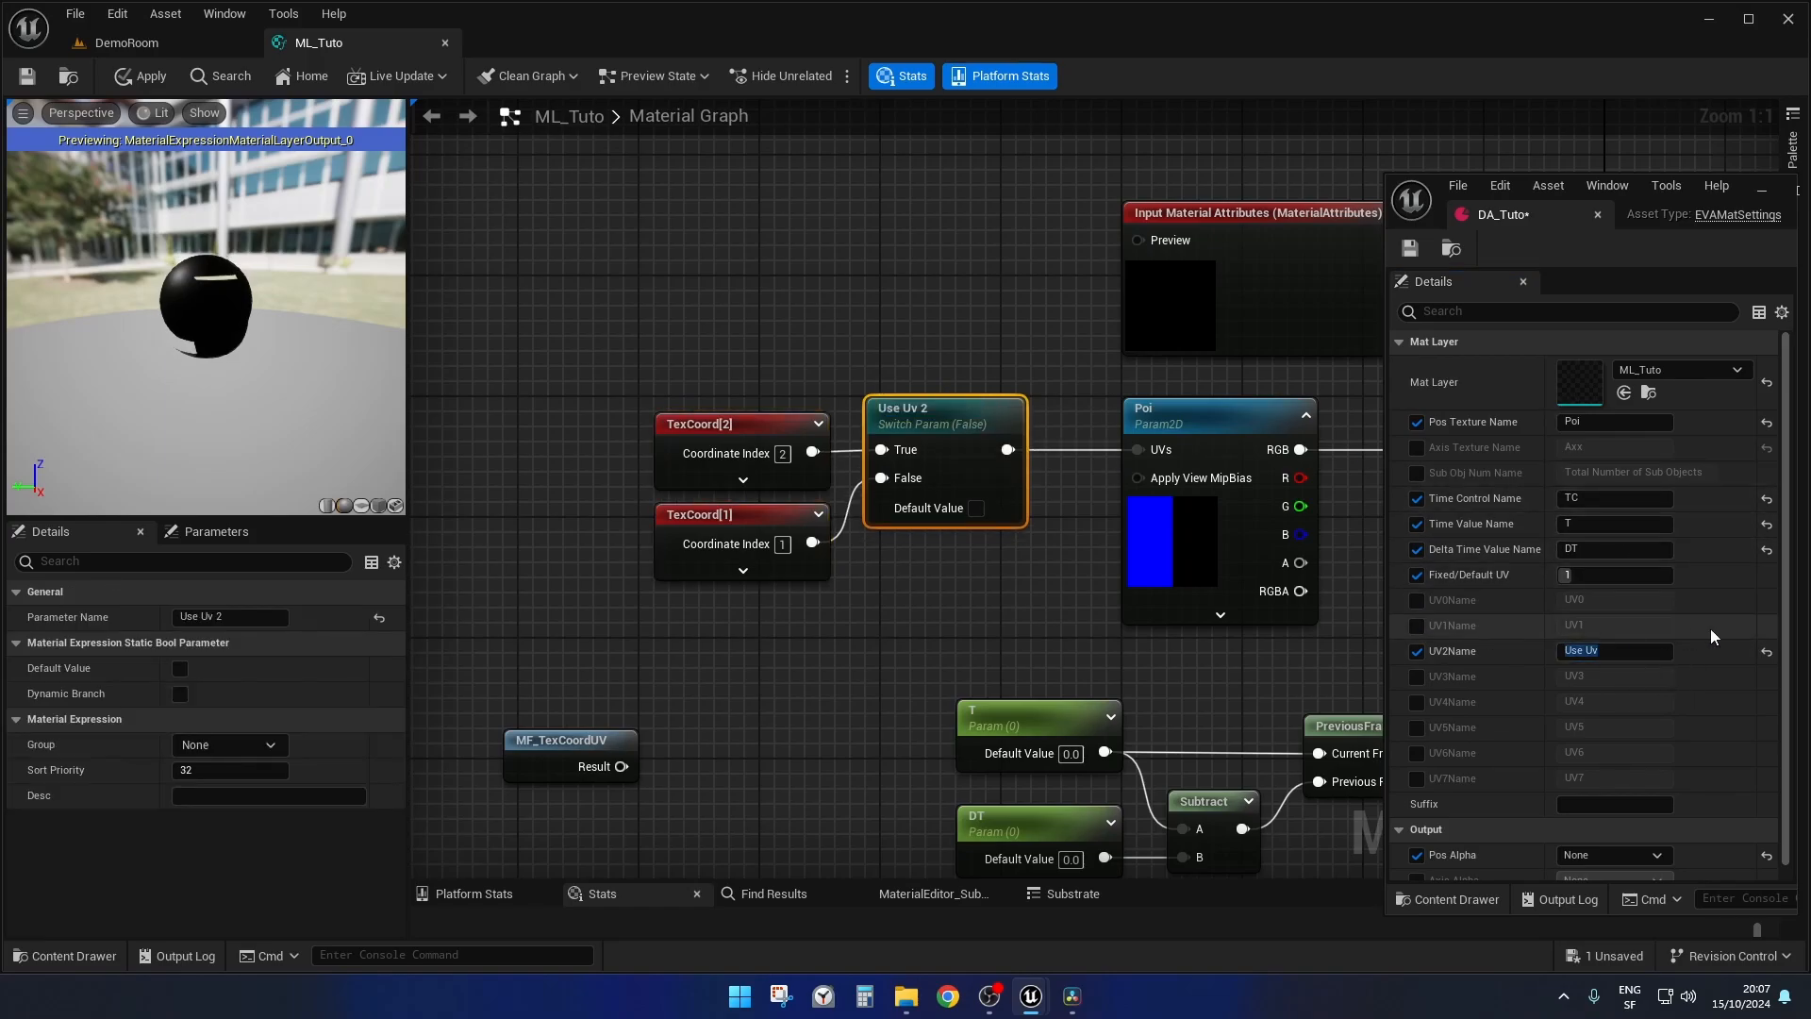
key("ctrl+v")
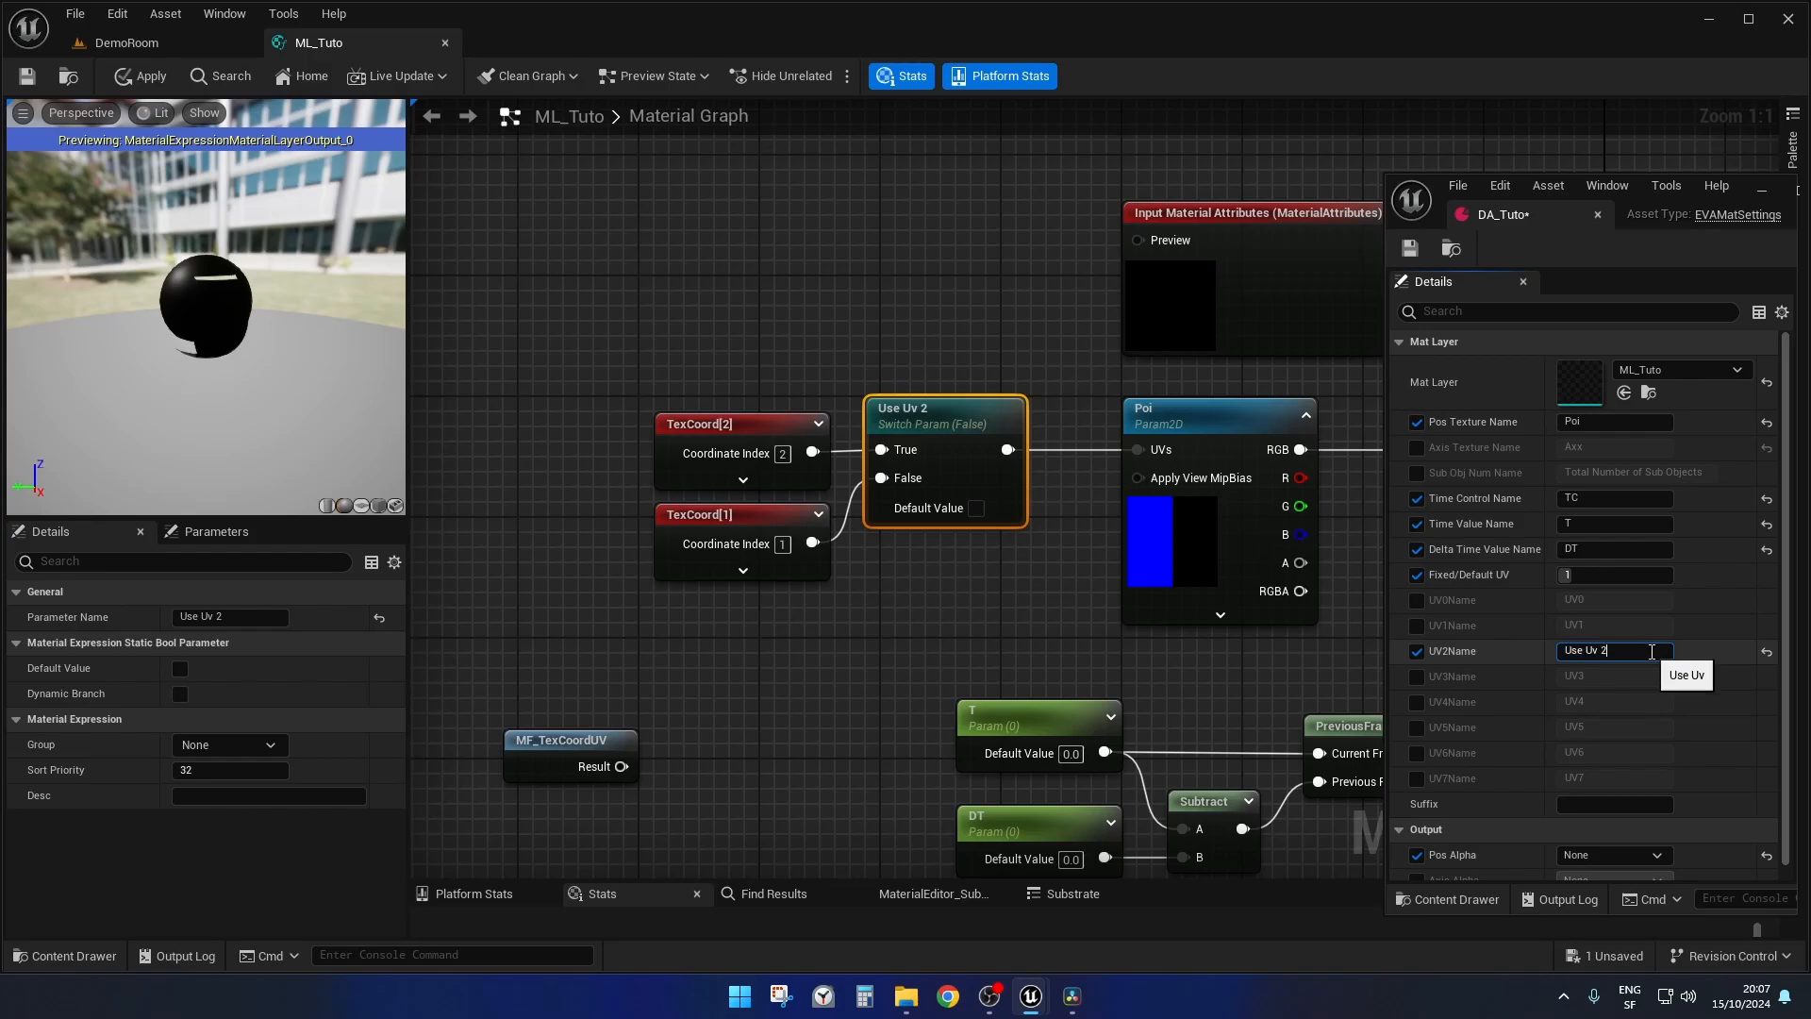
- Move MF_TexCoordUV beneath the two TexCoord nodes and connect its Result to the UVs input of Poi
left_click(970, 640)
right_click_drag(969, 640, 842, 655)
right_click_drag(780, 573, 947, 586)
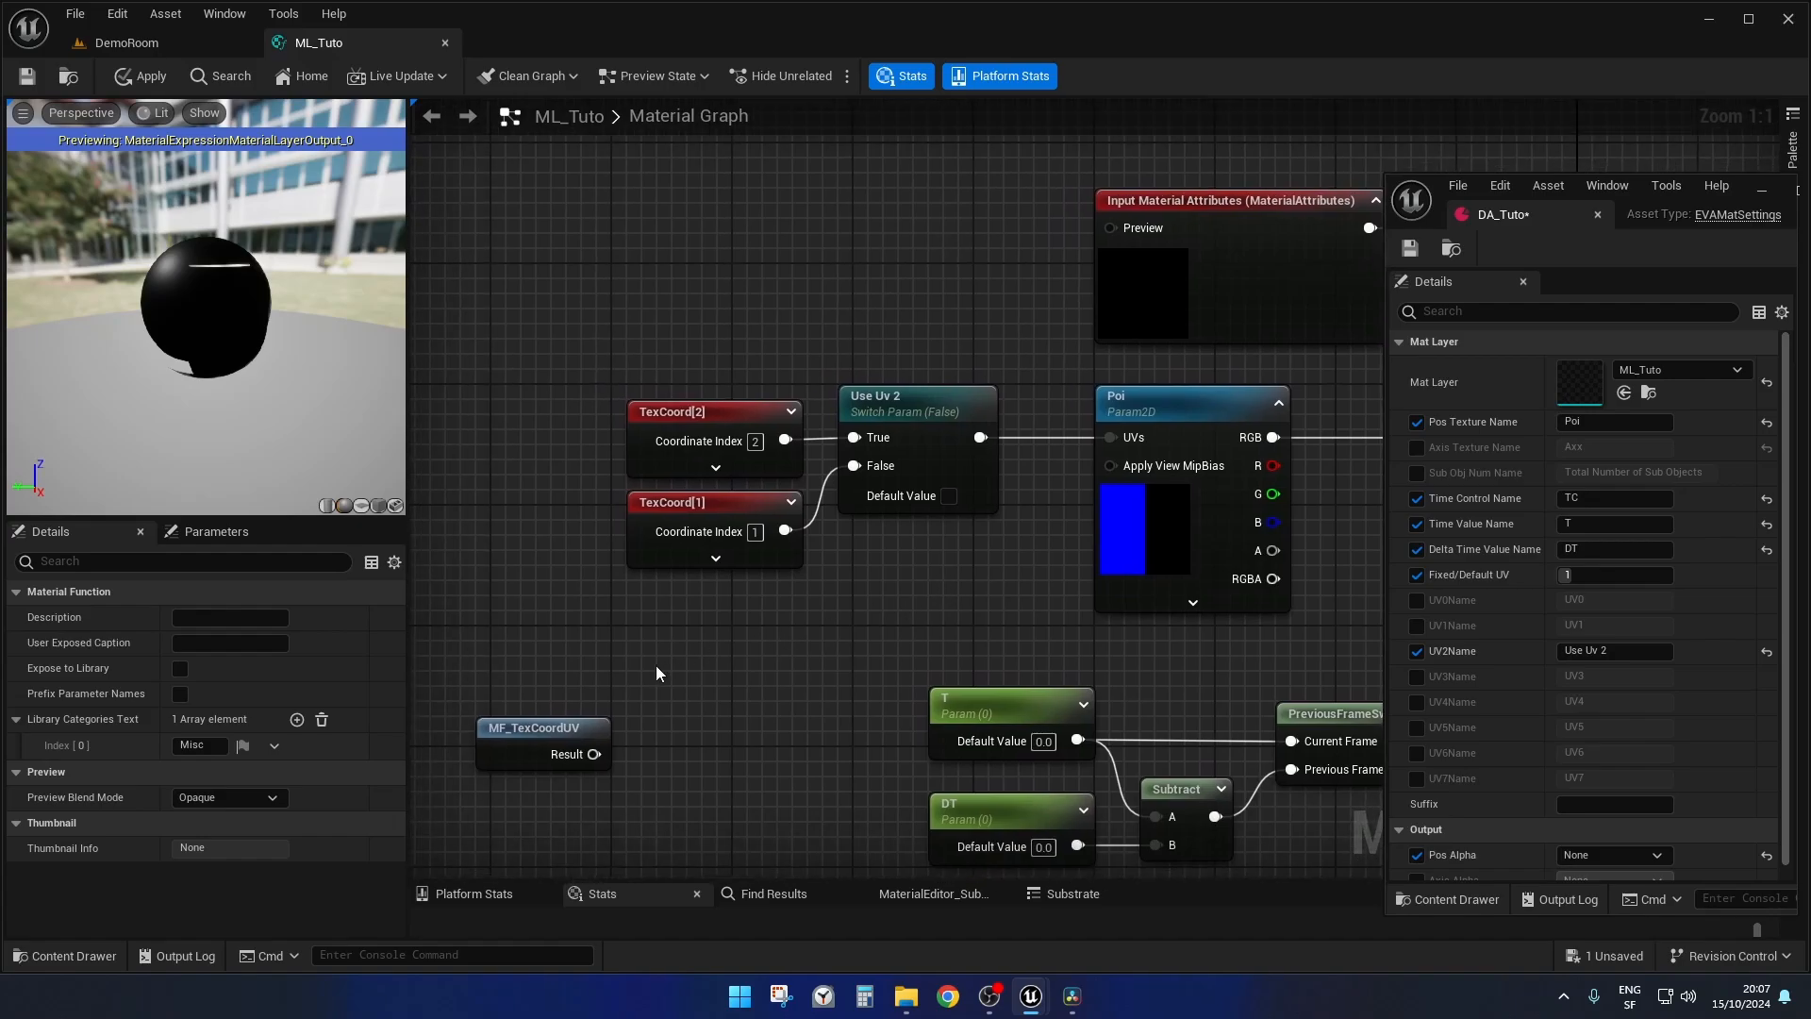
left_click_drag(566, 726, 720, 626)
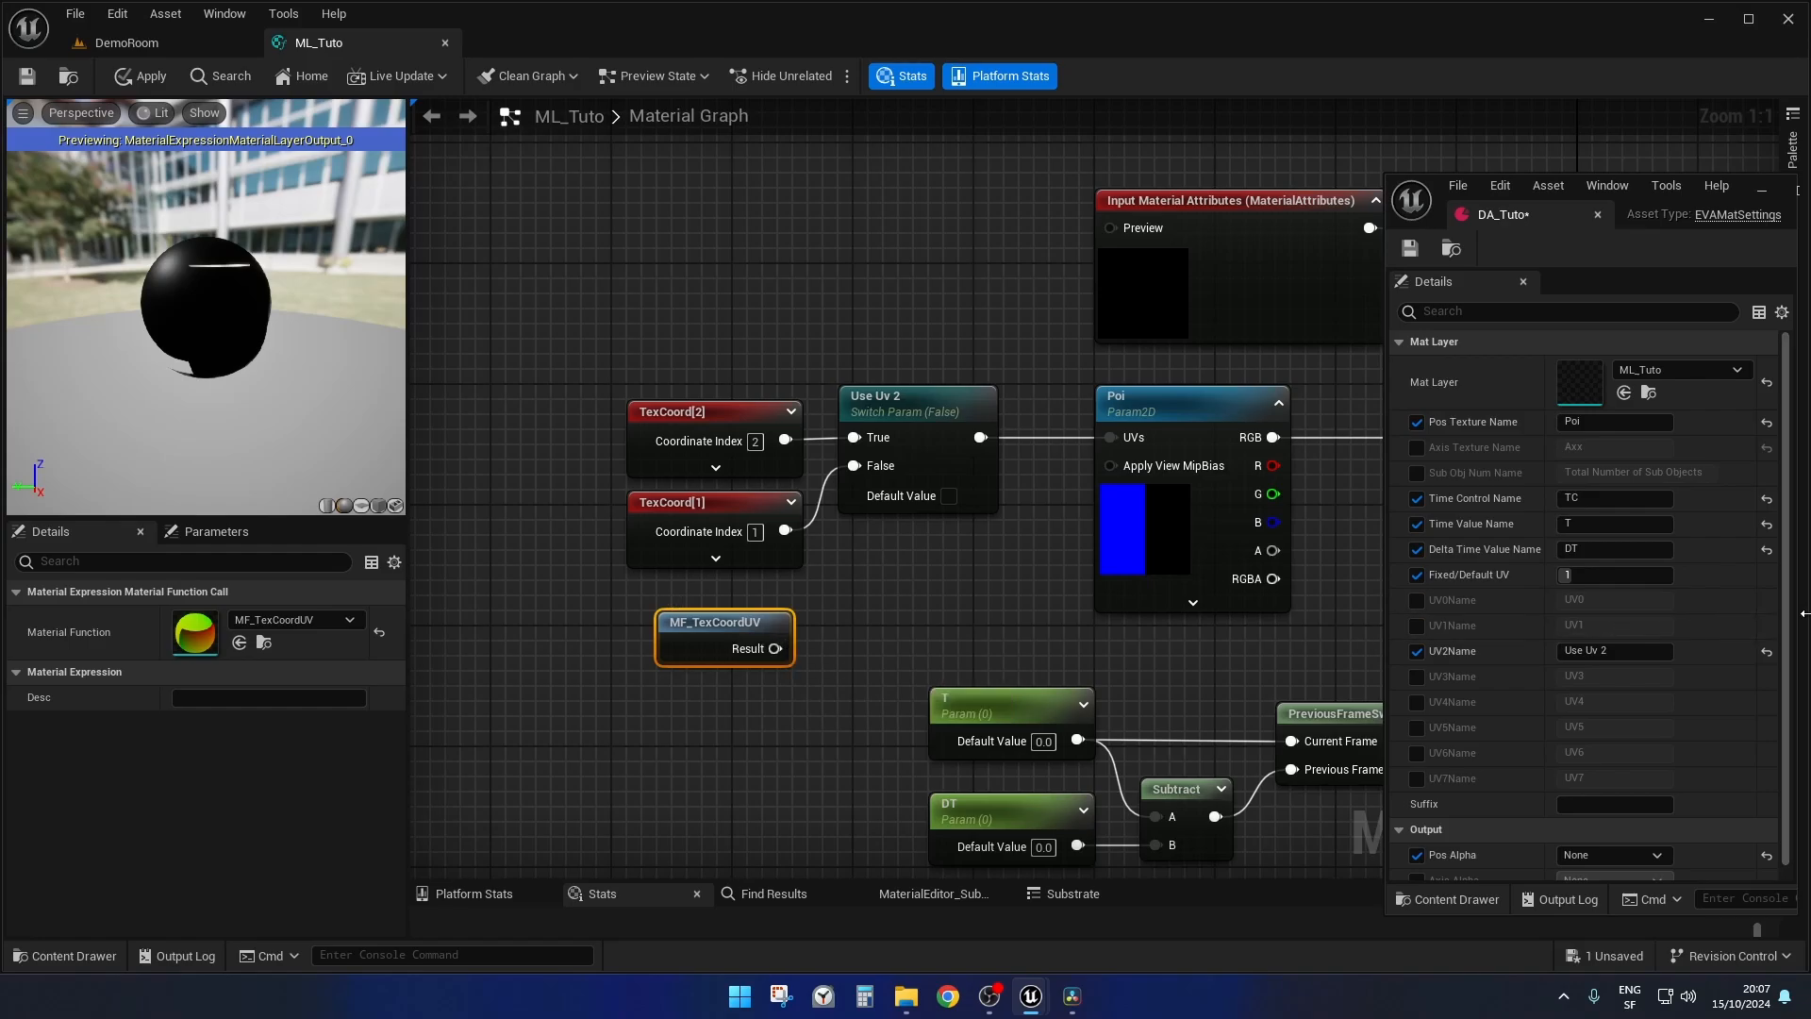
left_click_drag(774, 649, 1113, 439)
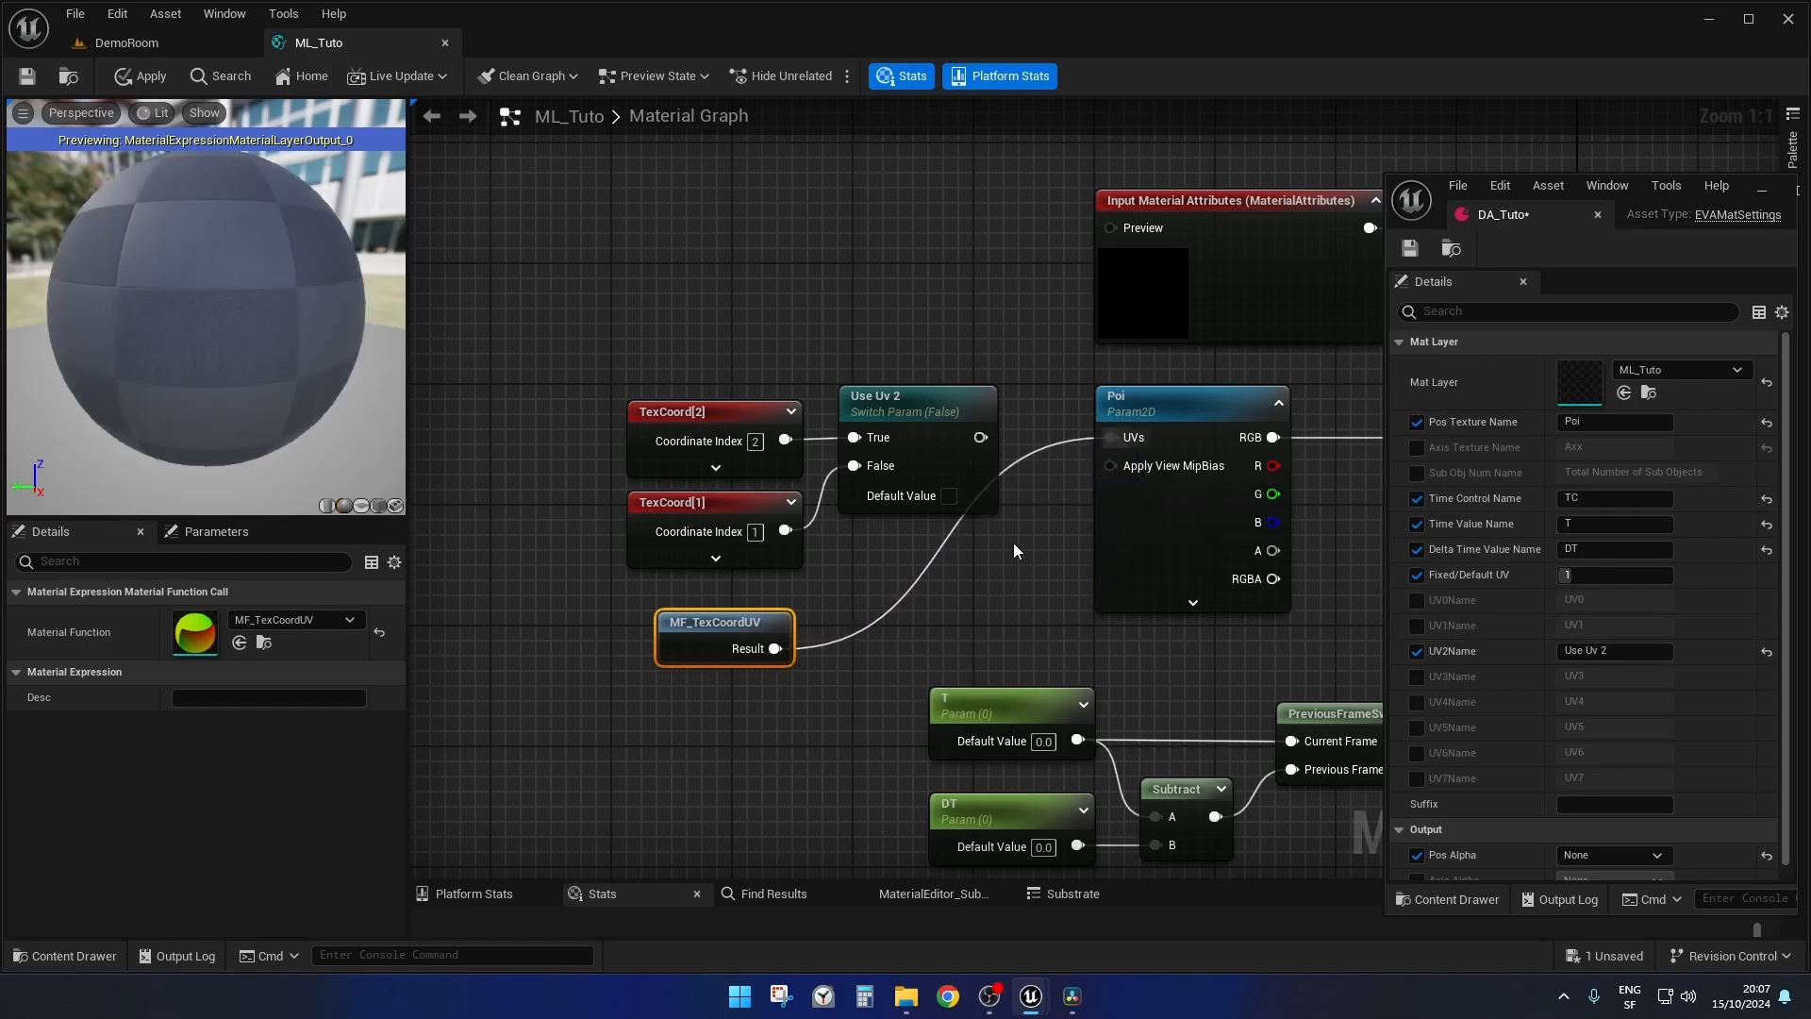
- Open the MF_TexCoordUV function, examine how its TexCoord nodes feed the UV0 to UV7 switch parameters, and return to ML_Tuto
double_click(743, 625)
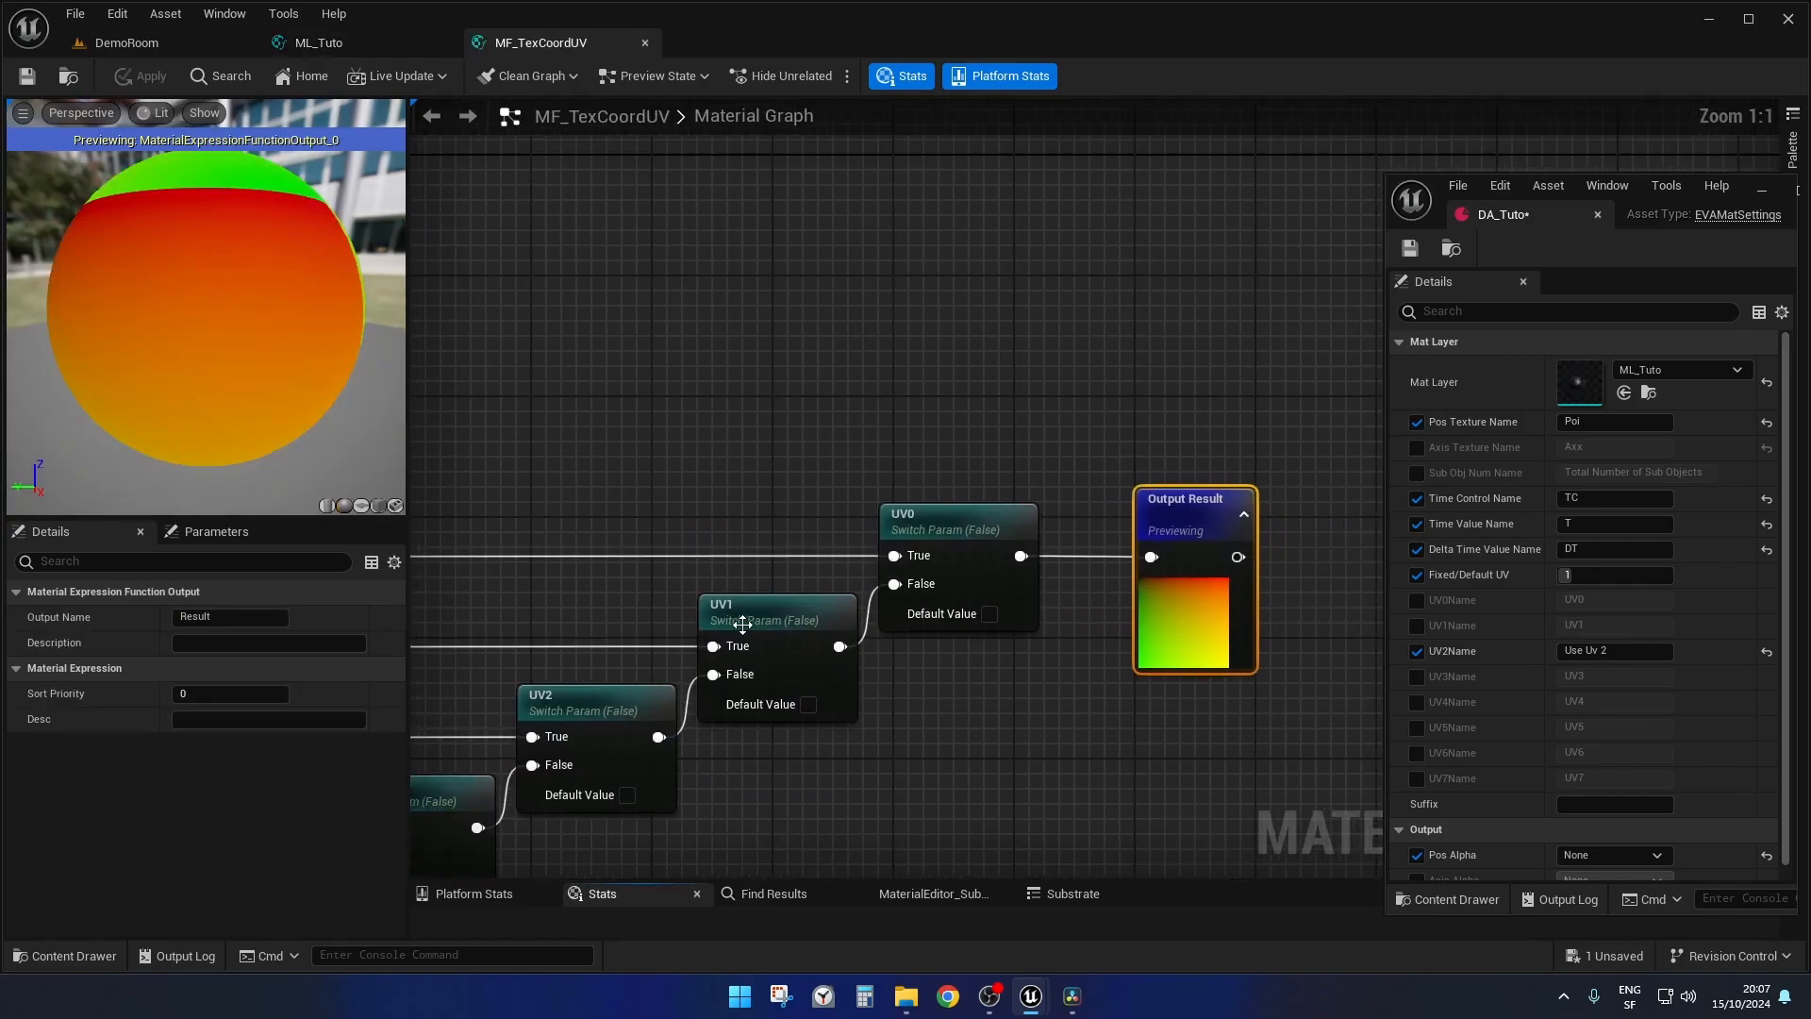
scroll(784, 546, "down", 4)
scroll(849, 668, "up", 5)
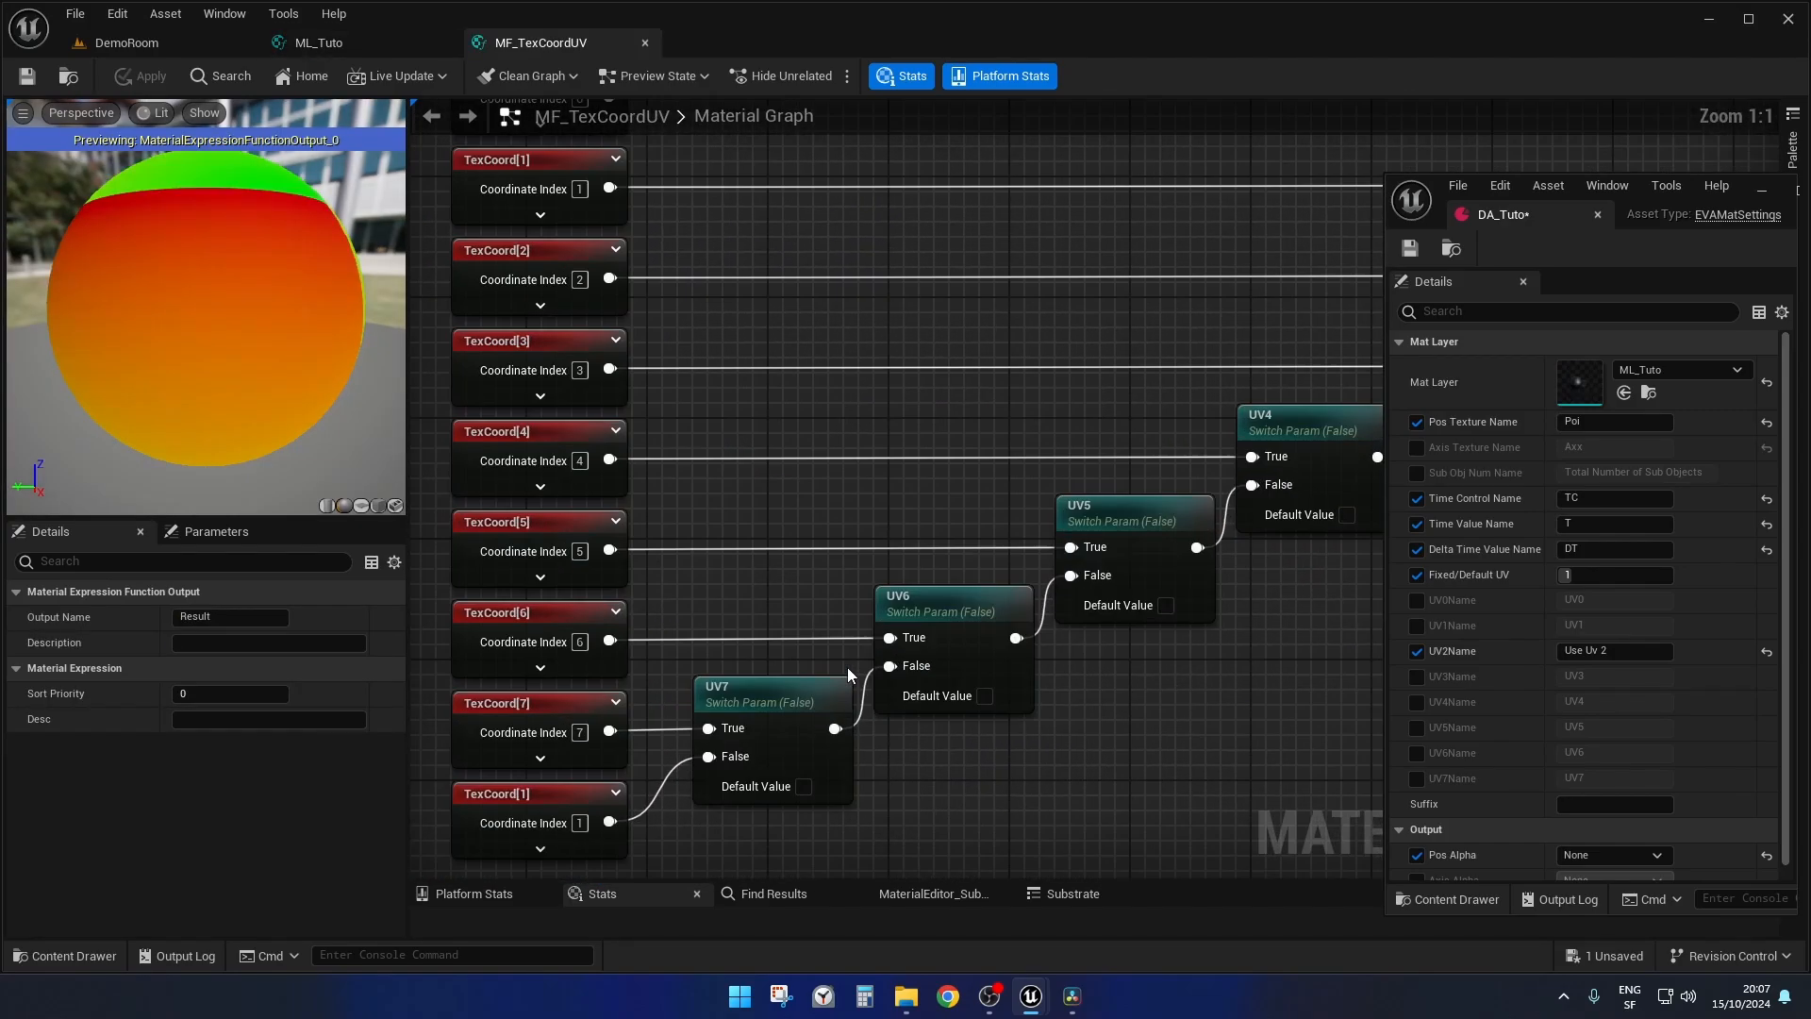
scroll(847, 666, "down", 2)
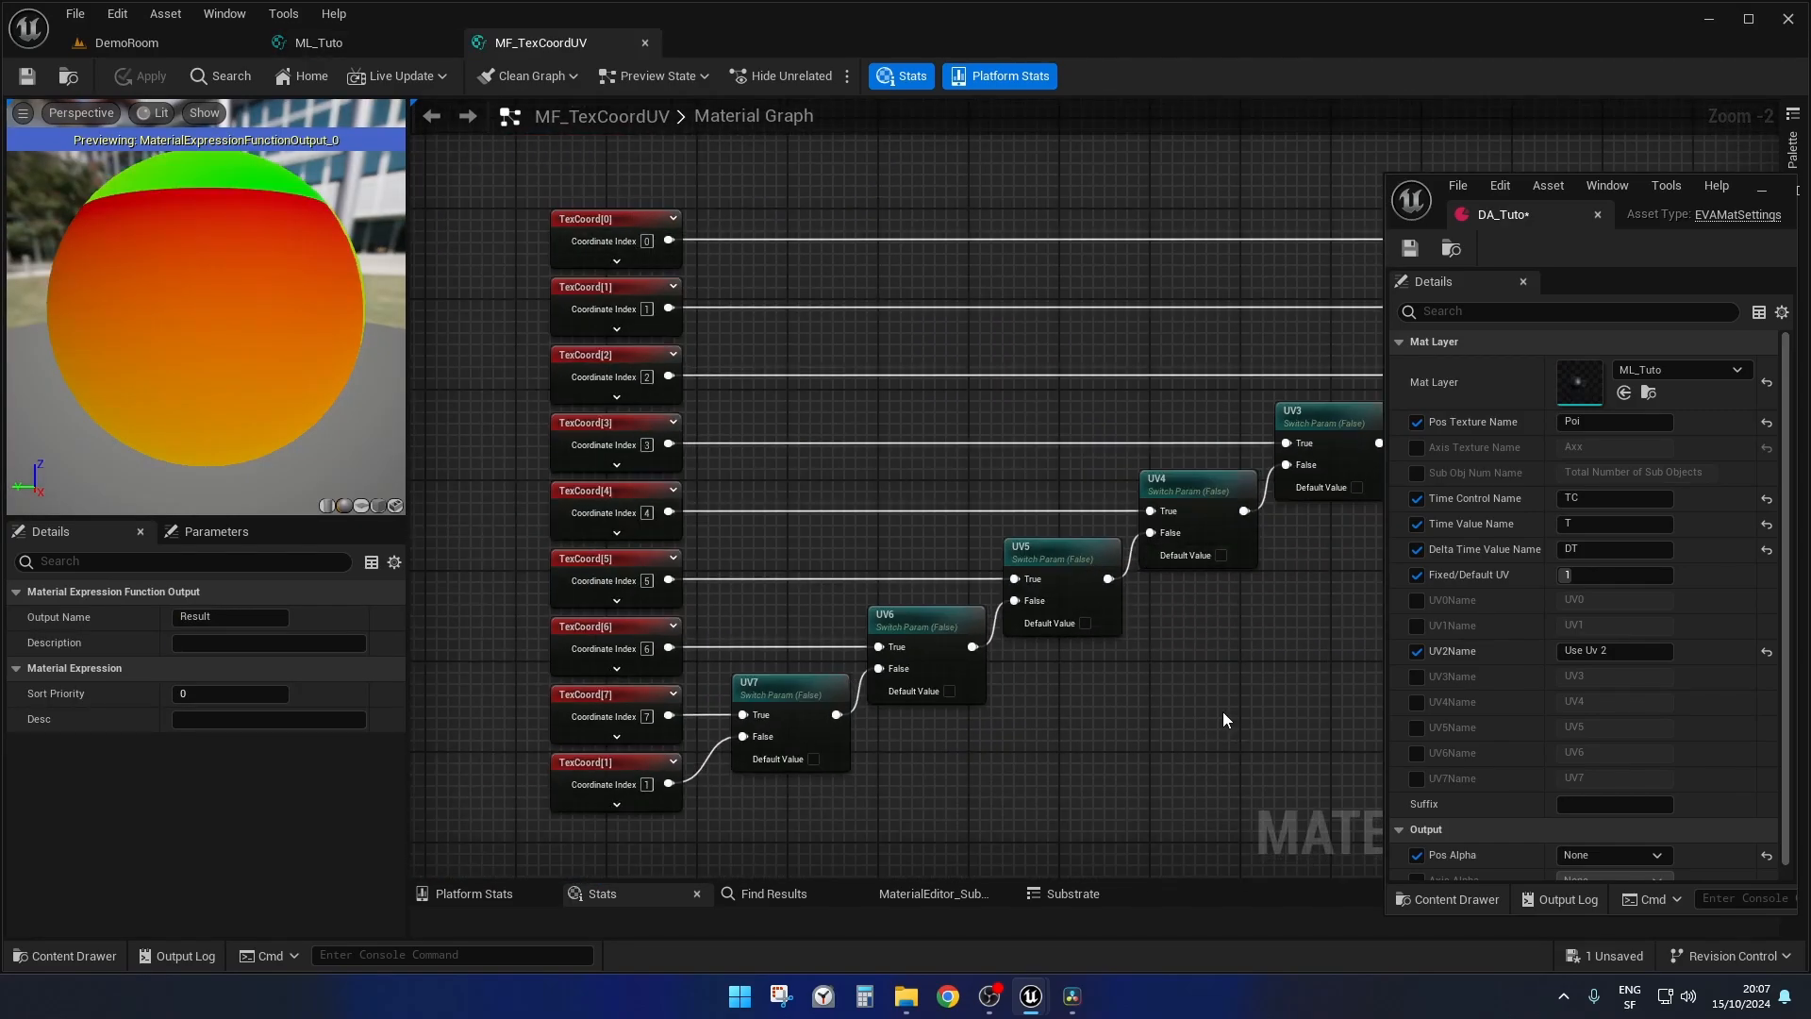
right_click_drag(1222, 711, 1342, 582)
scroll(849, 664, "up", 2)
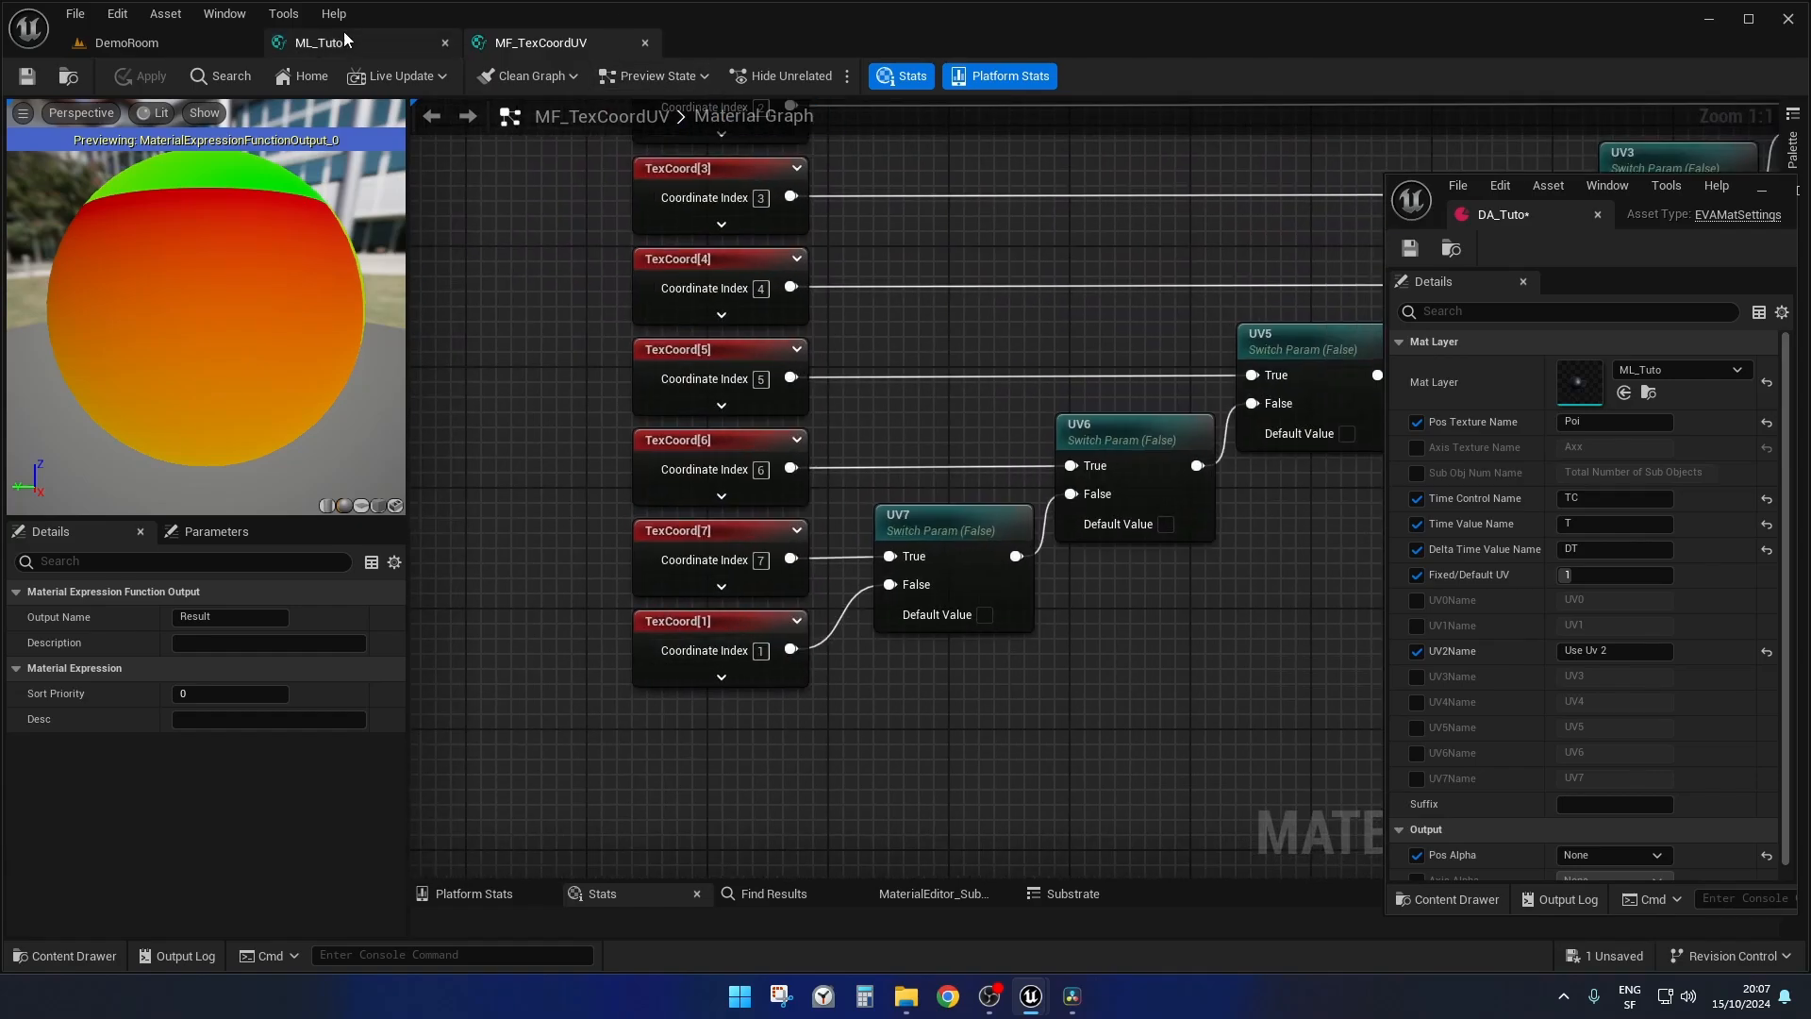
left_click(321, 42)
right_click_drag(961, 349, 868, 305)
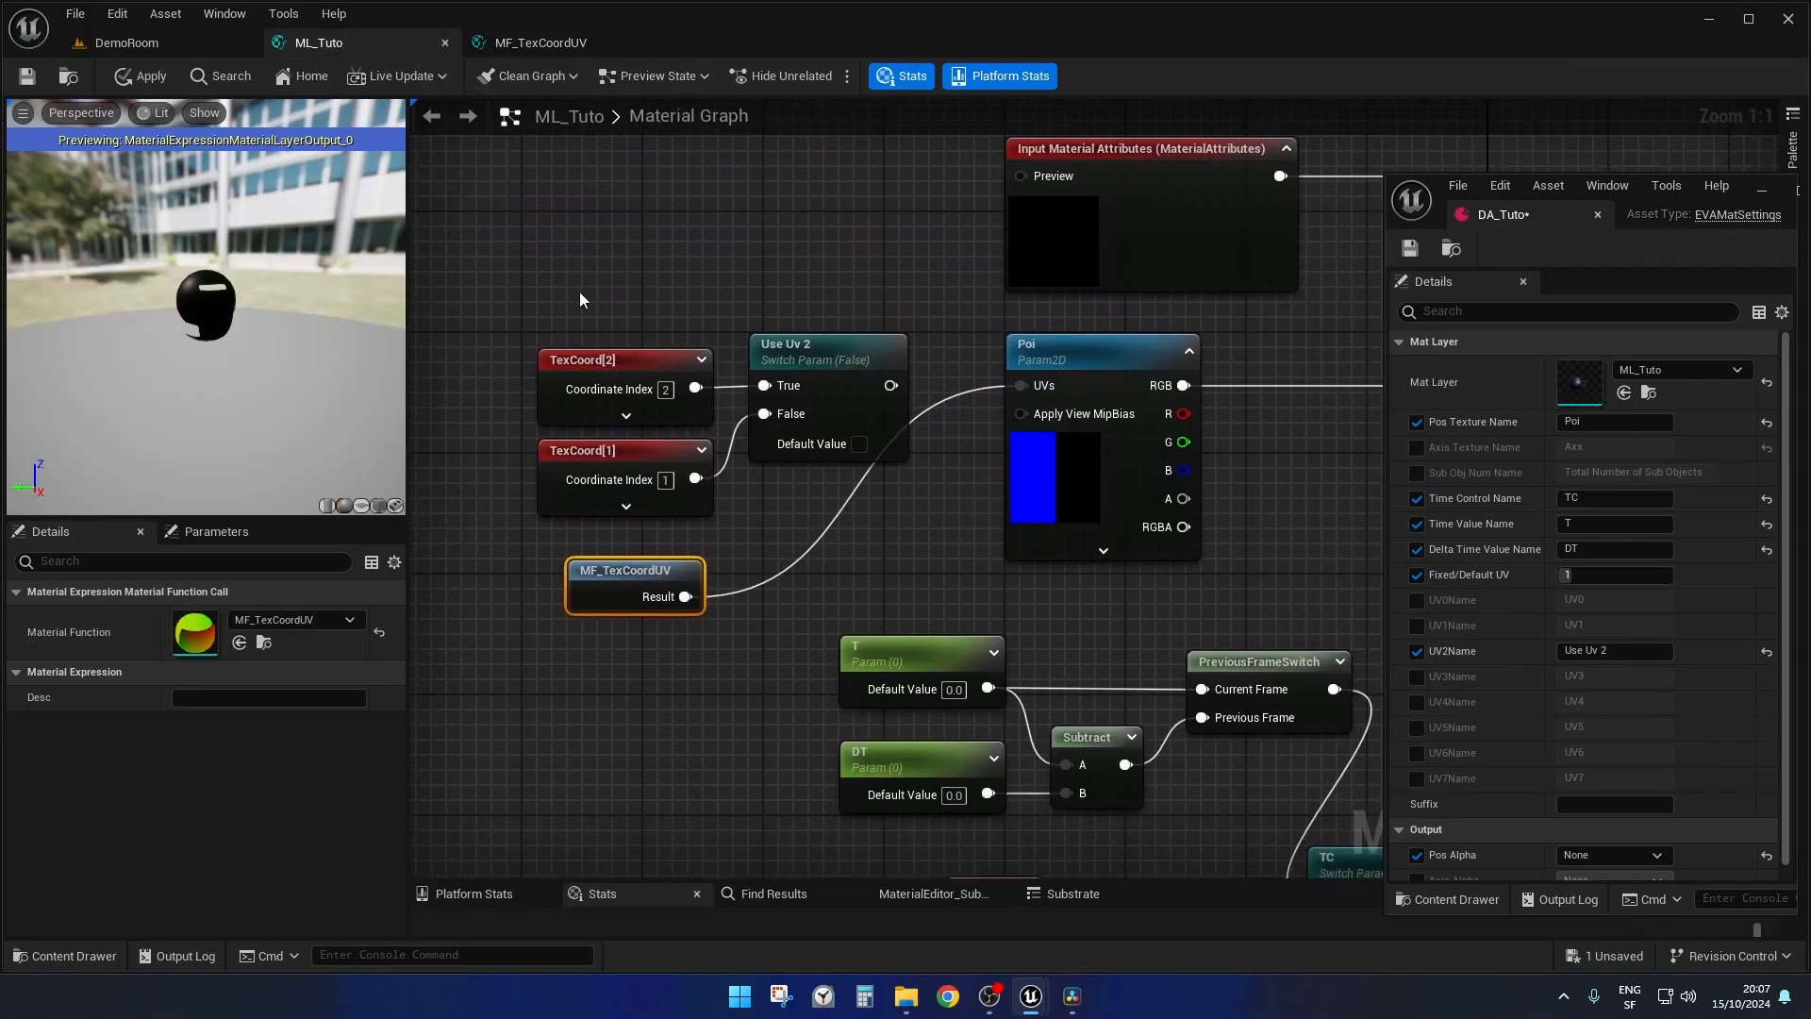
- Enable the remaining UV name entries in DA_Tuto, UV0Name to UV7Name, and set UV2Name to UV2
left_click(1417, 600)
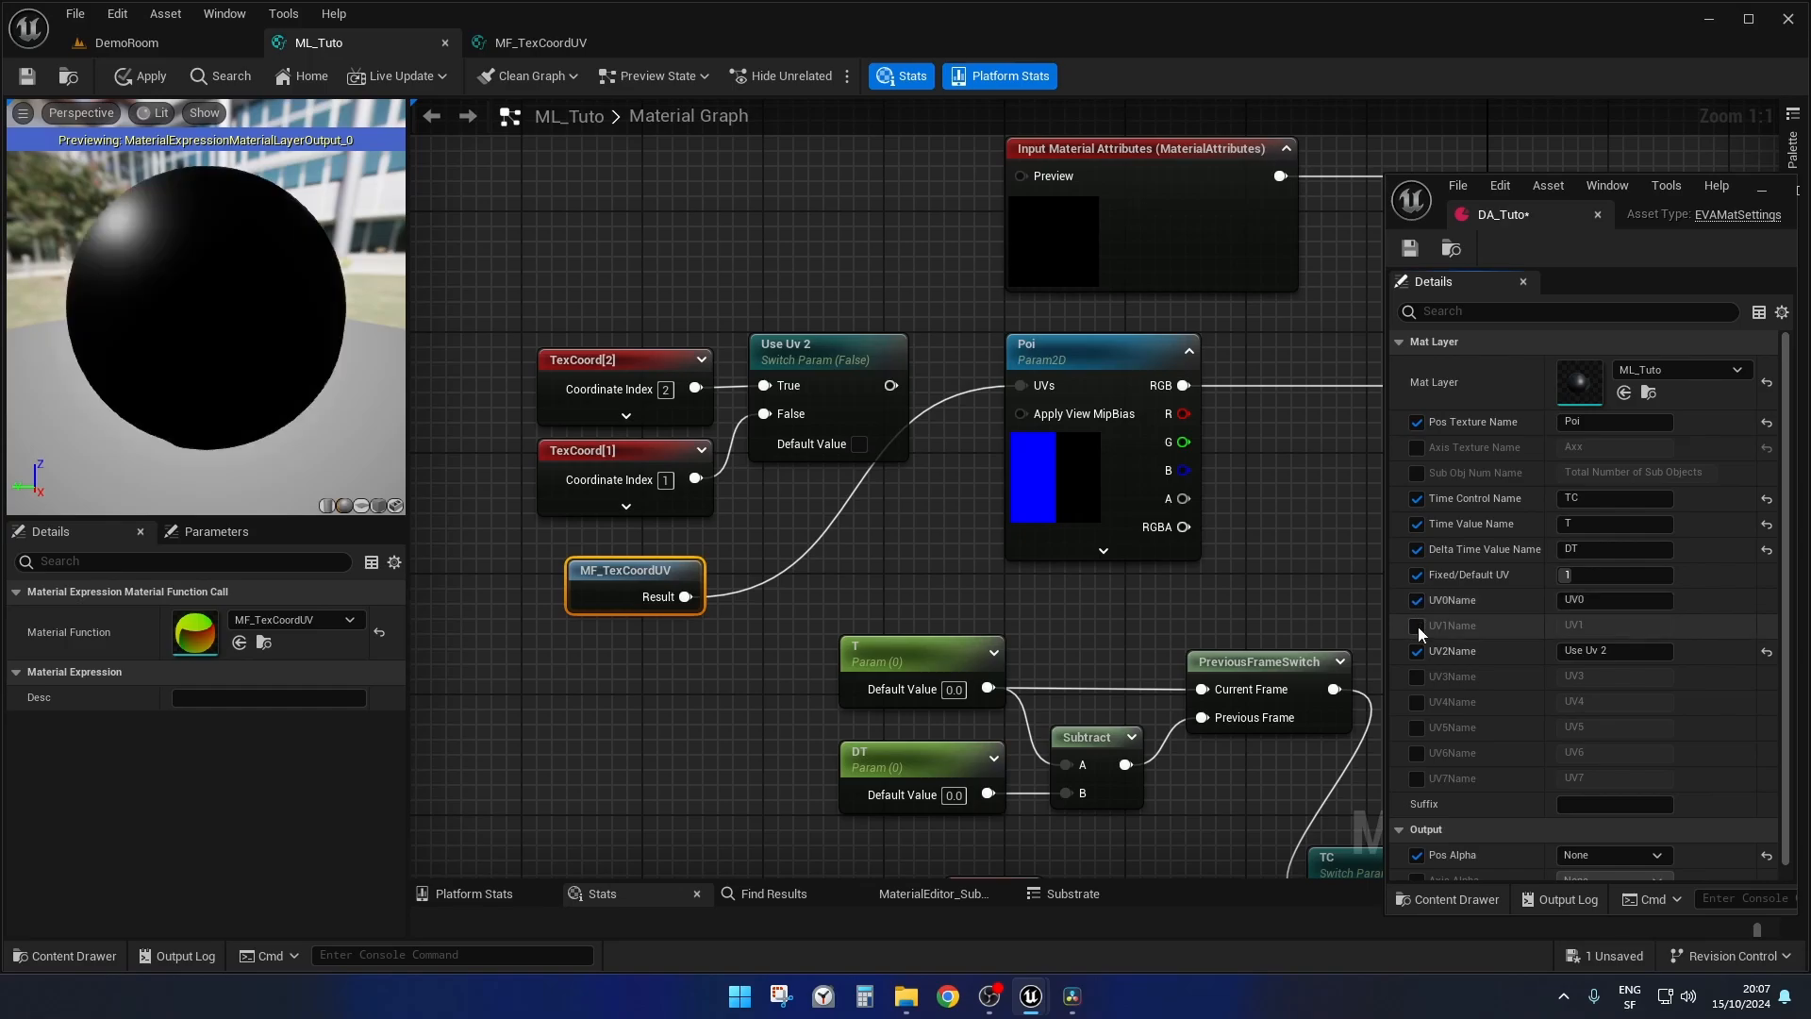
left_click(1417, 625)
left_click(1417, 677)
left_click(1417, 702)
left_click(1419, 728)
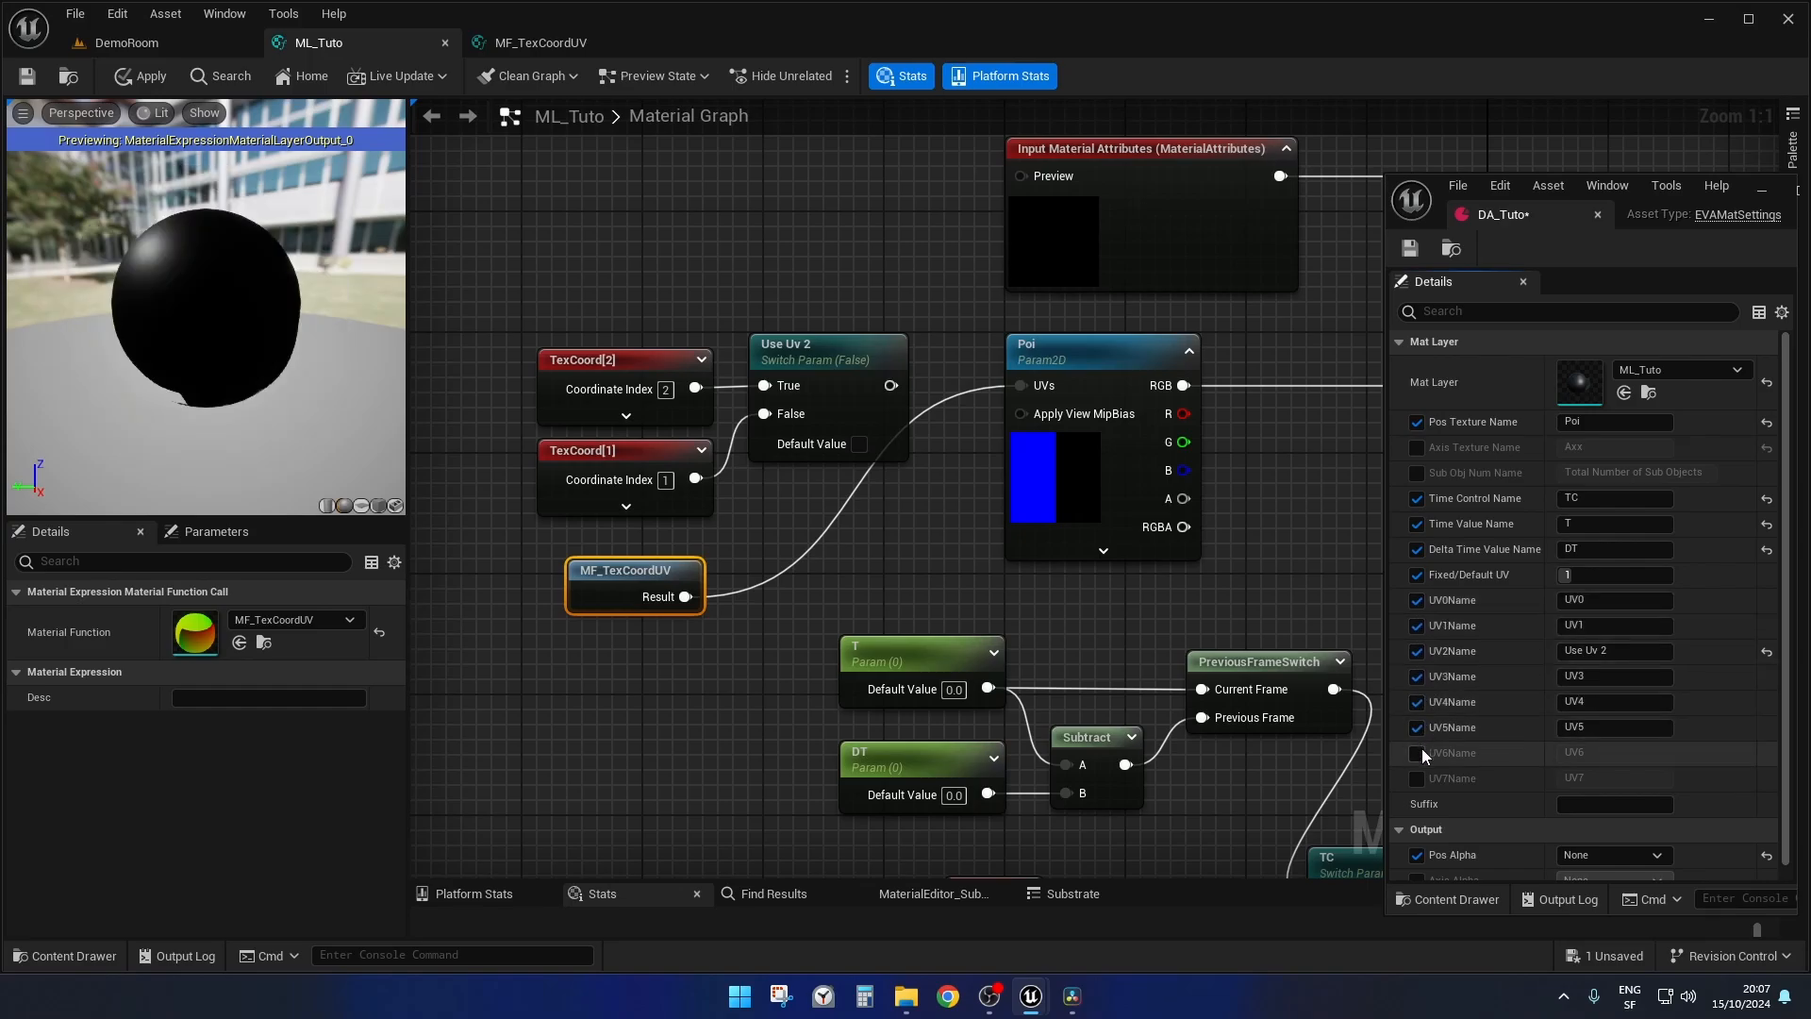
left_click(1419, 753)
left_click(1418, 778)
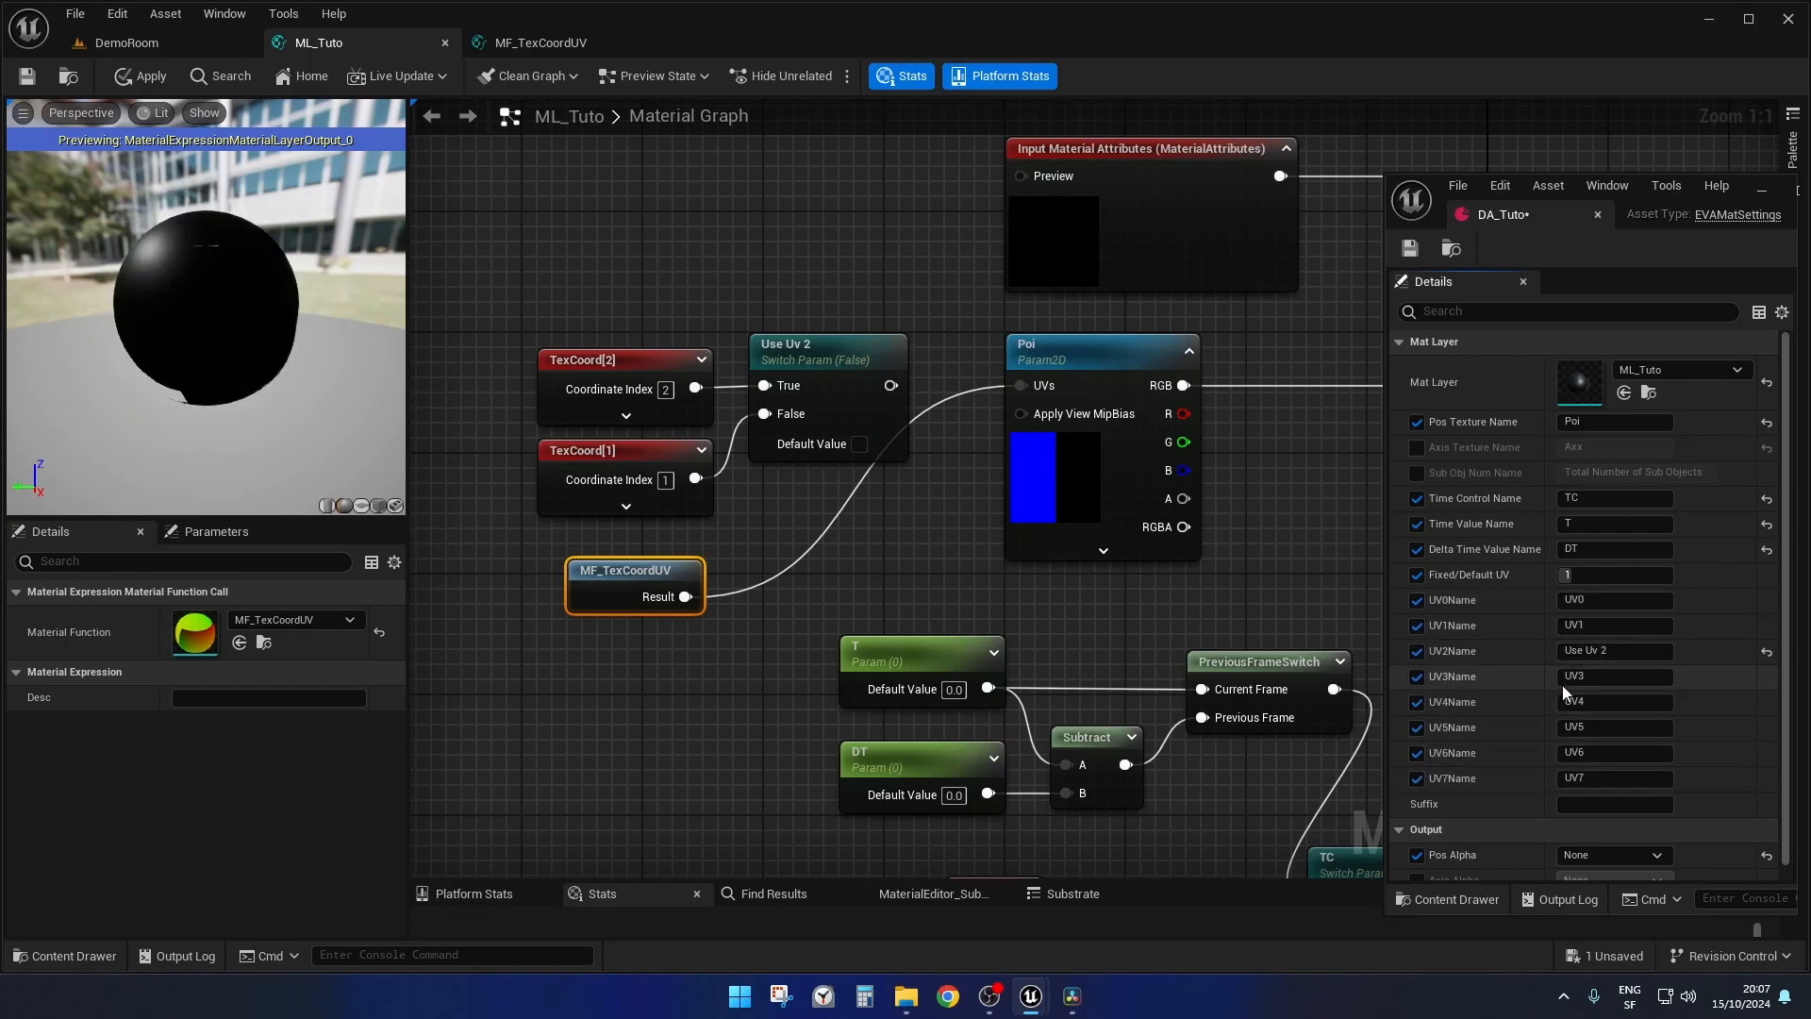
left_click(1638, 664)
type("UV2")
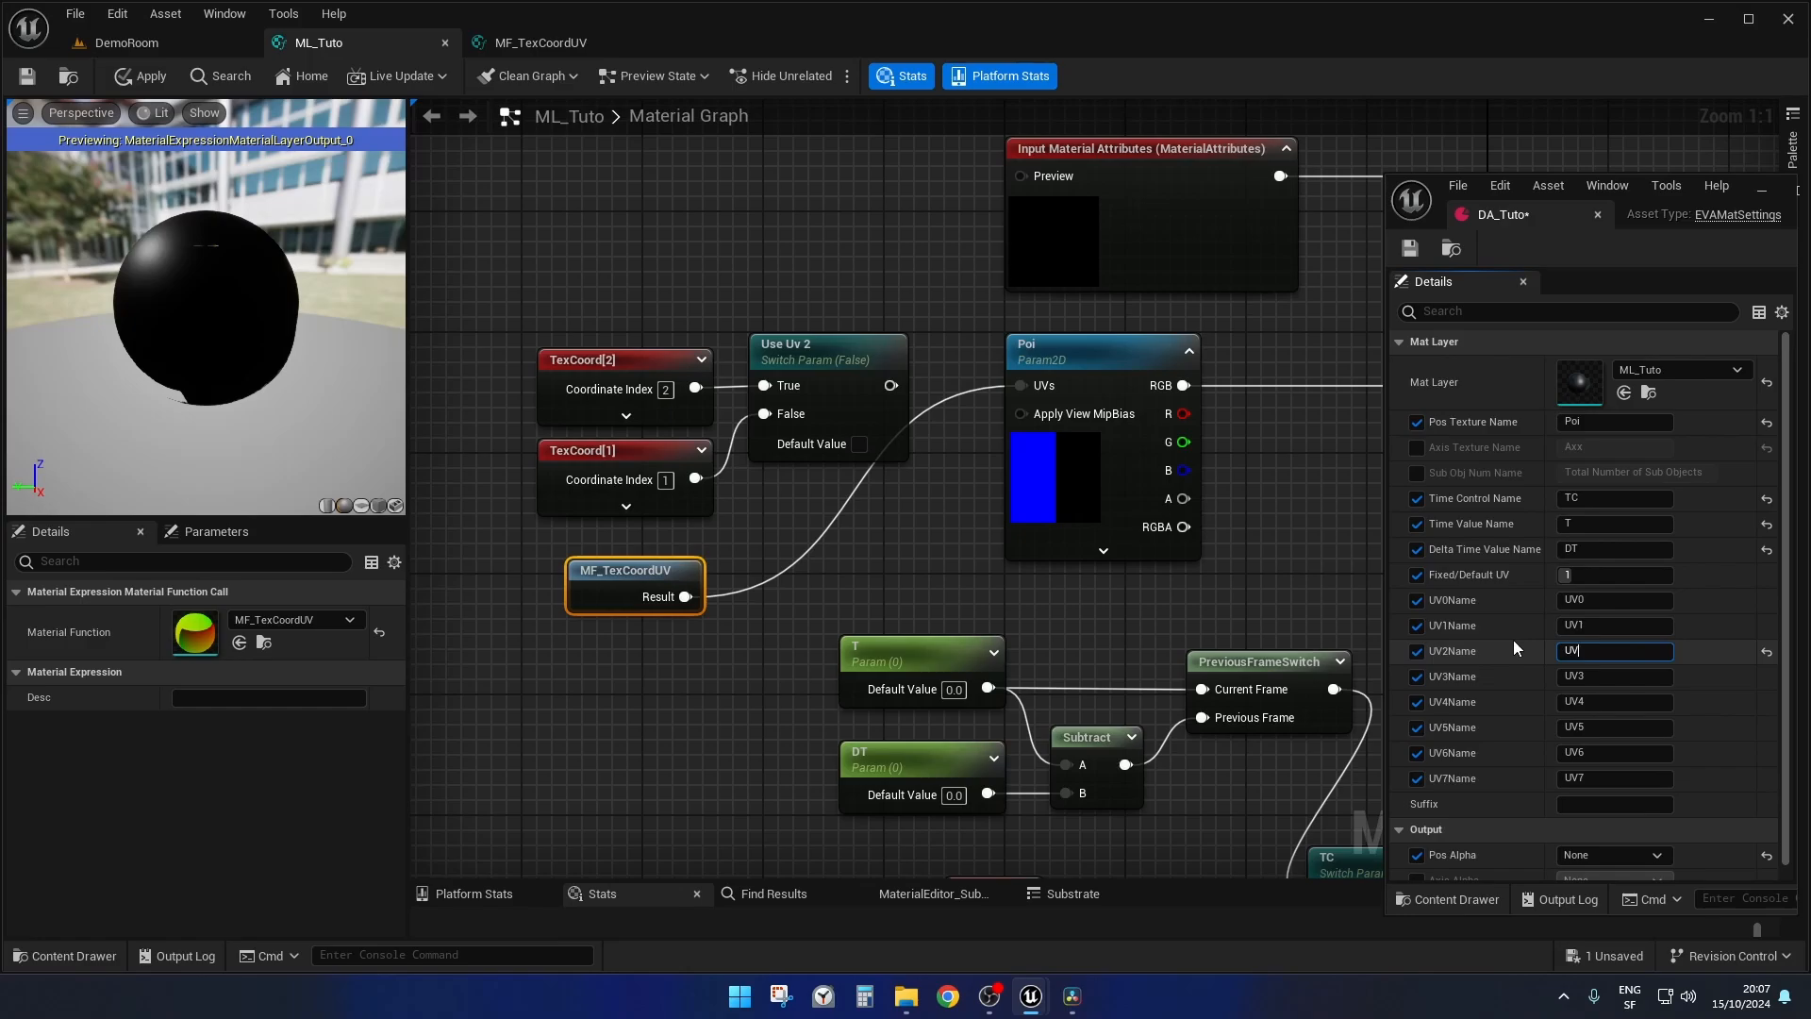
key("Return")
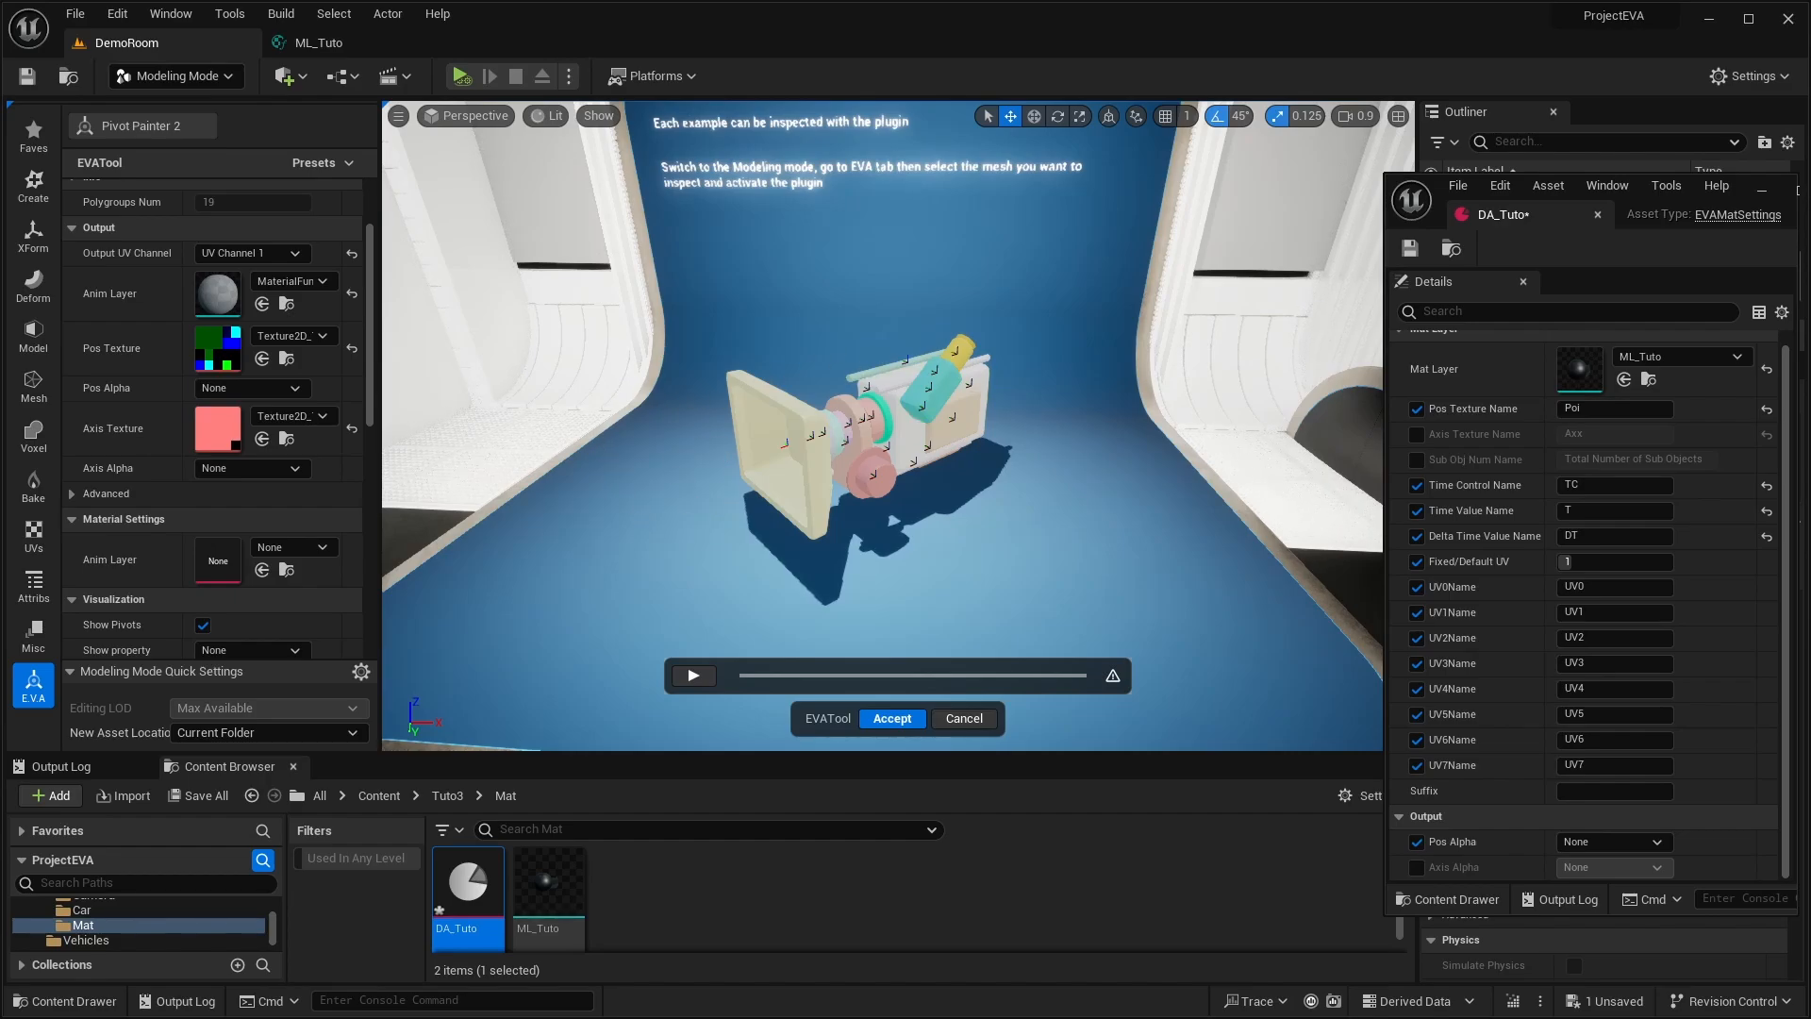
- Enable Sub Obj Num Name in DA_Tuto and place a scalar parameter named Total Number of Sub Objects in ML_Tuto
right_click_drag(896, 425, 891, 410)
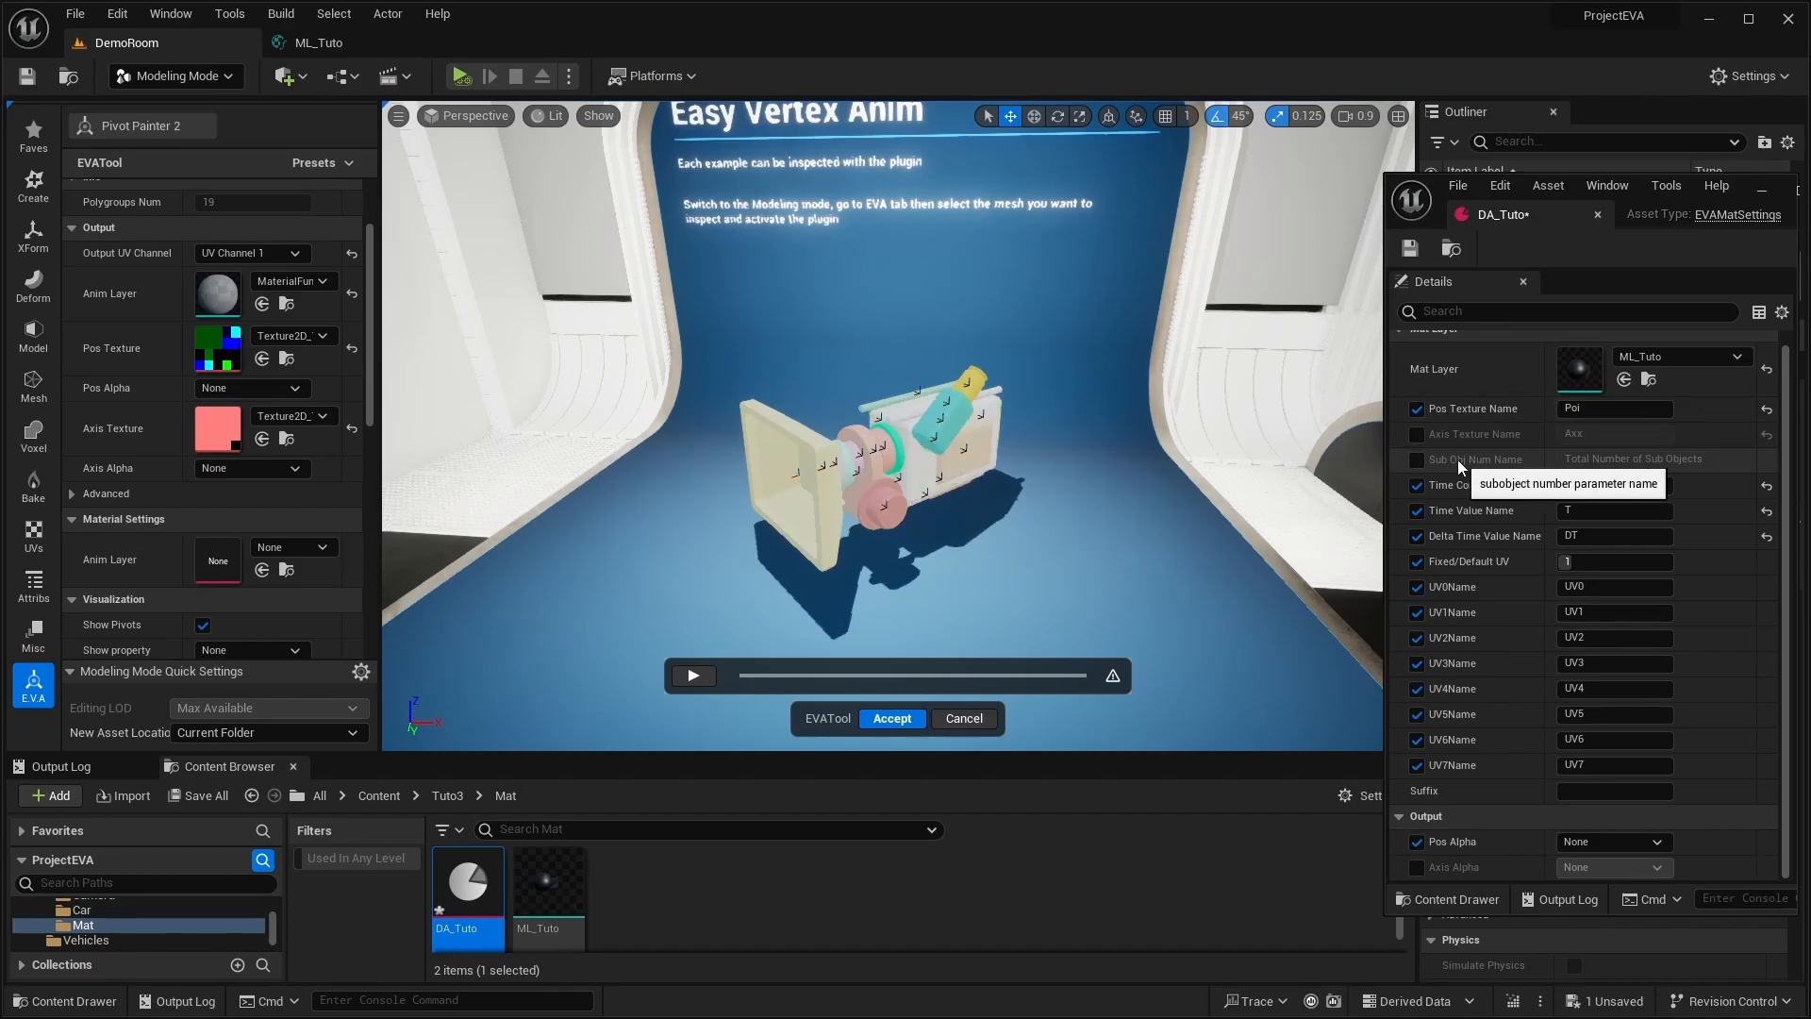
left_click(1417, 460)
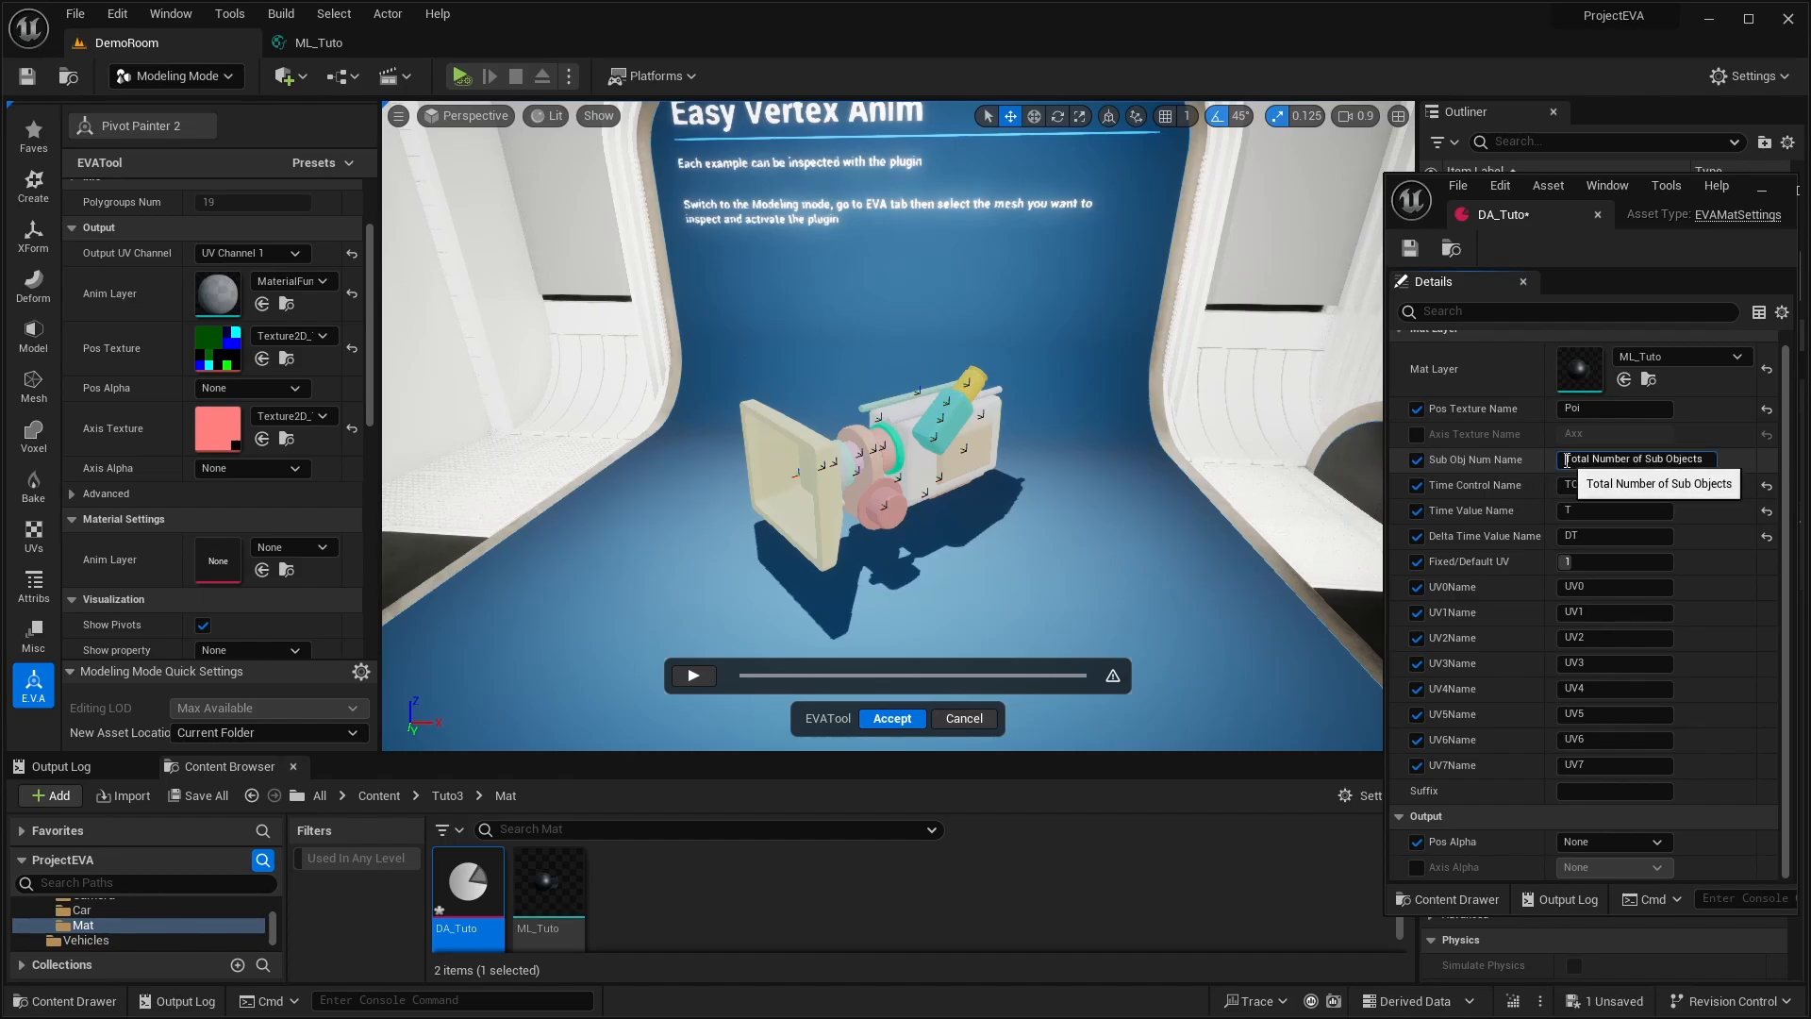
left_click_drag(1567, 460, 1721, 460)
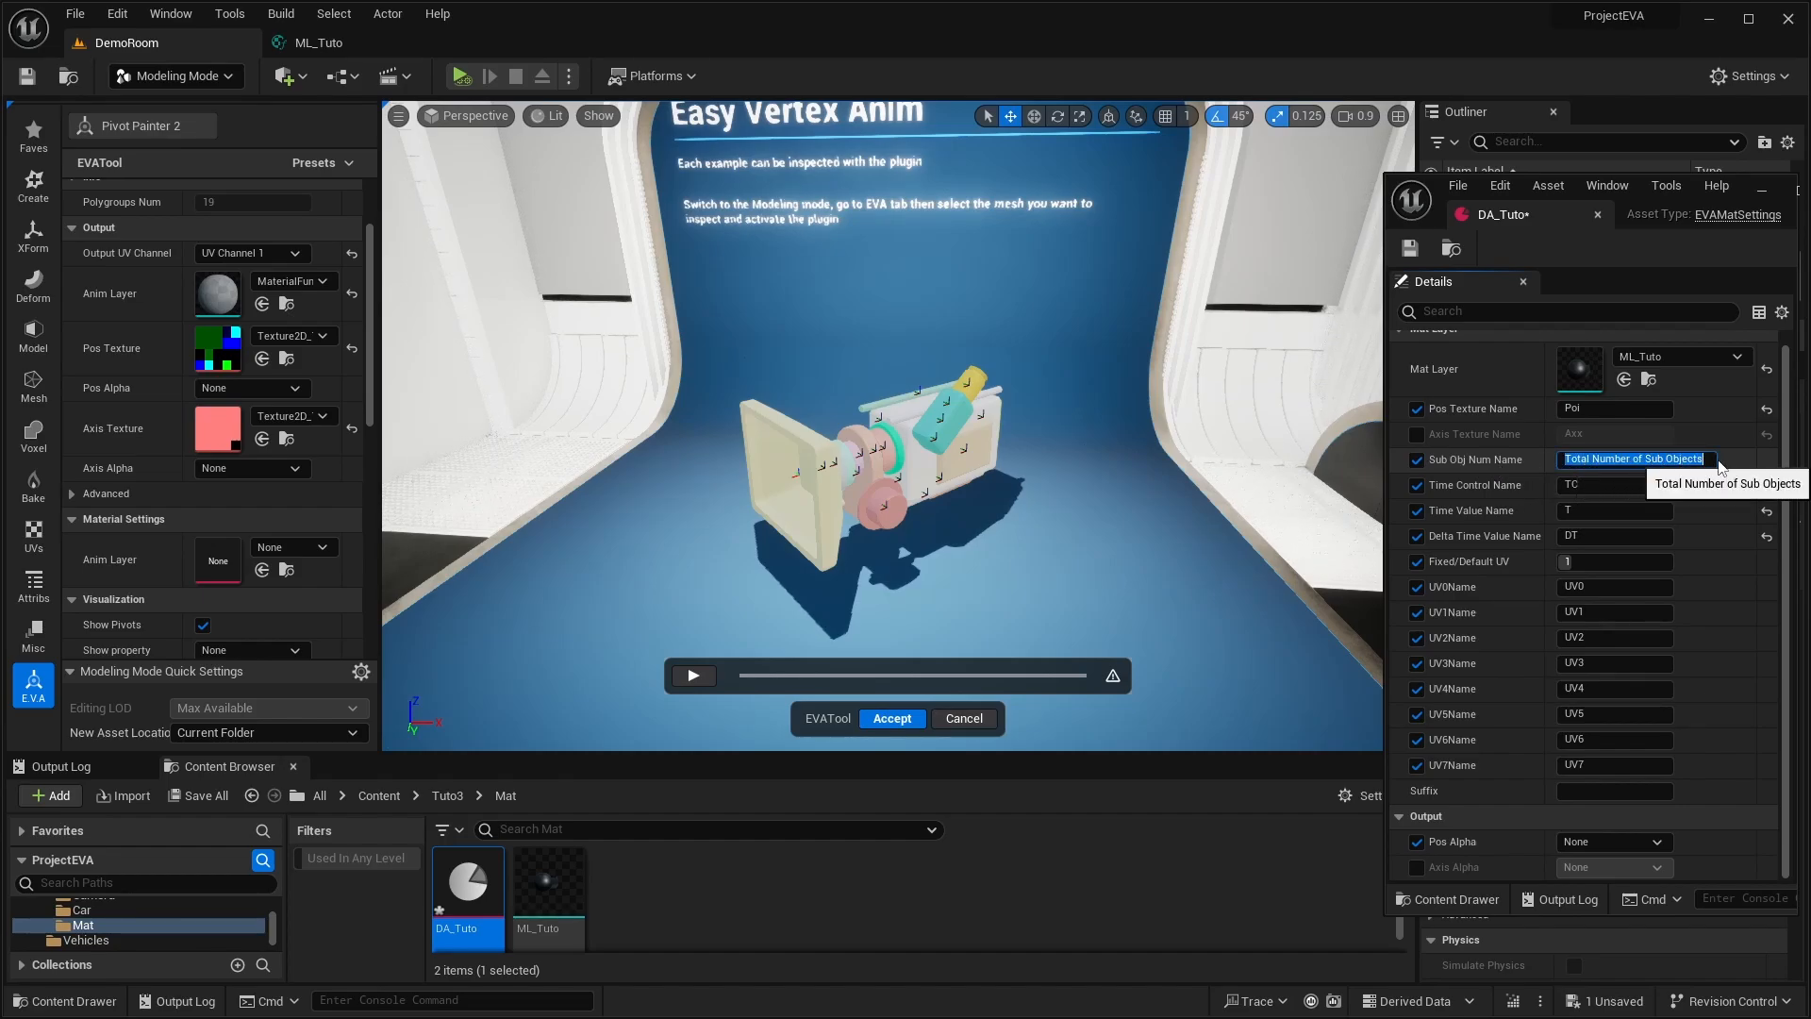
left_click(326, 43)
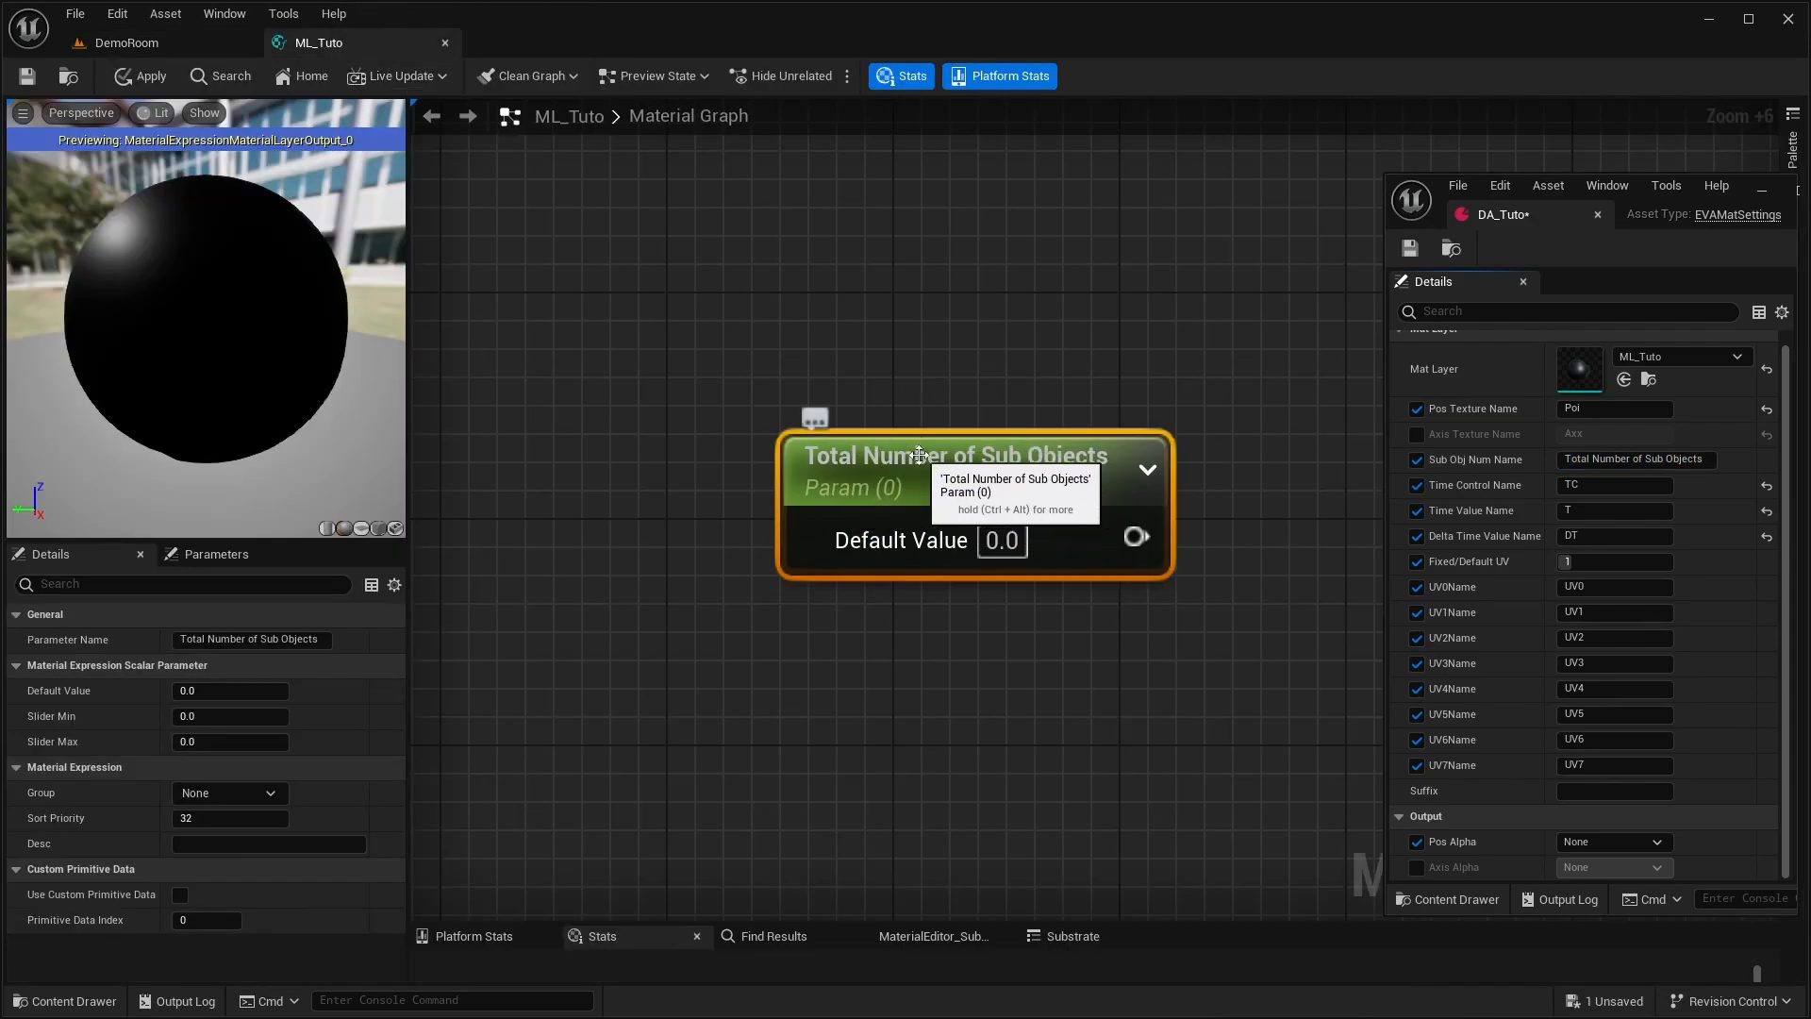
left_click_drag(817, 464, 647, 435)
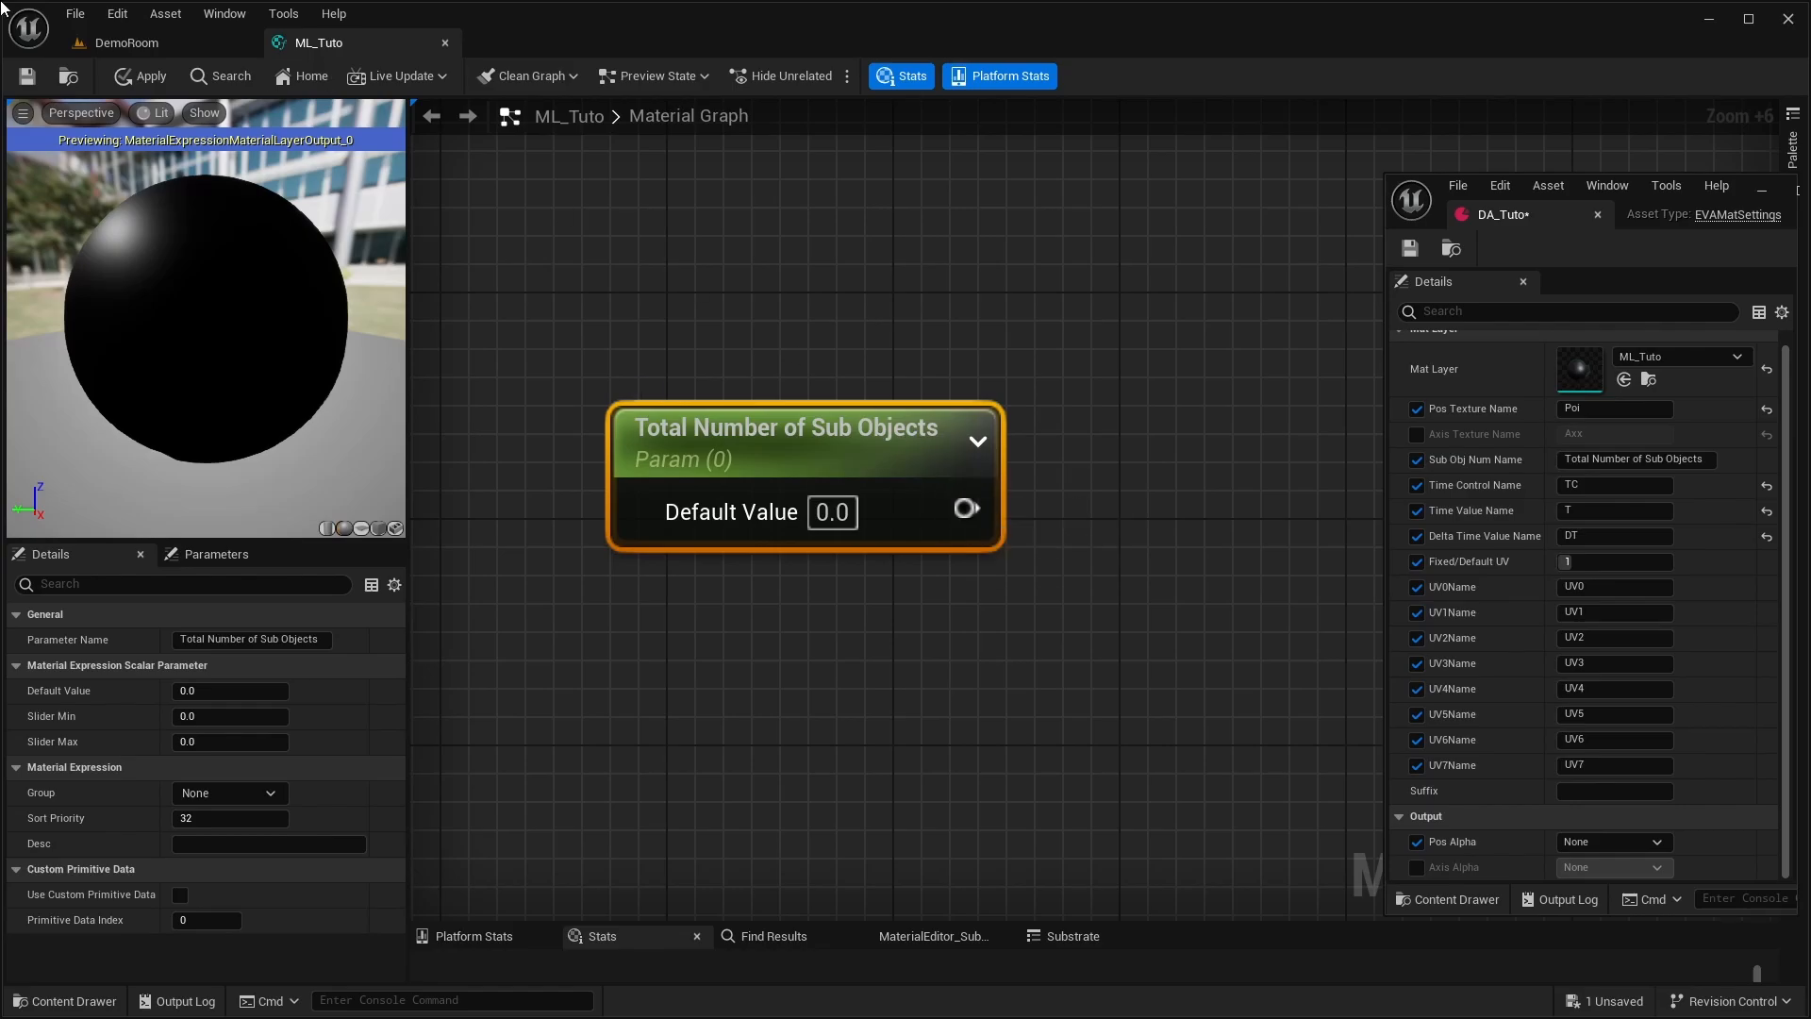
- Return to the DemoRoom level and disable Sub Obj Num Name in DA_Tuto
left_click(132, 44)
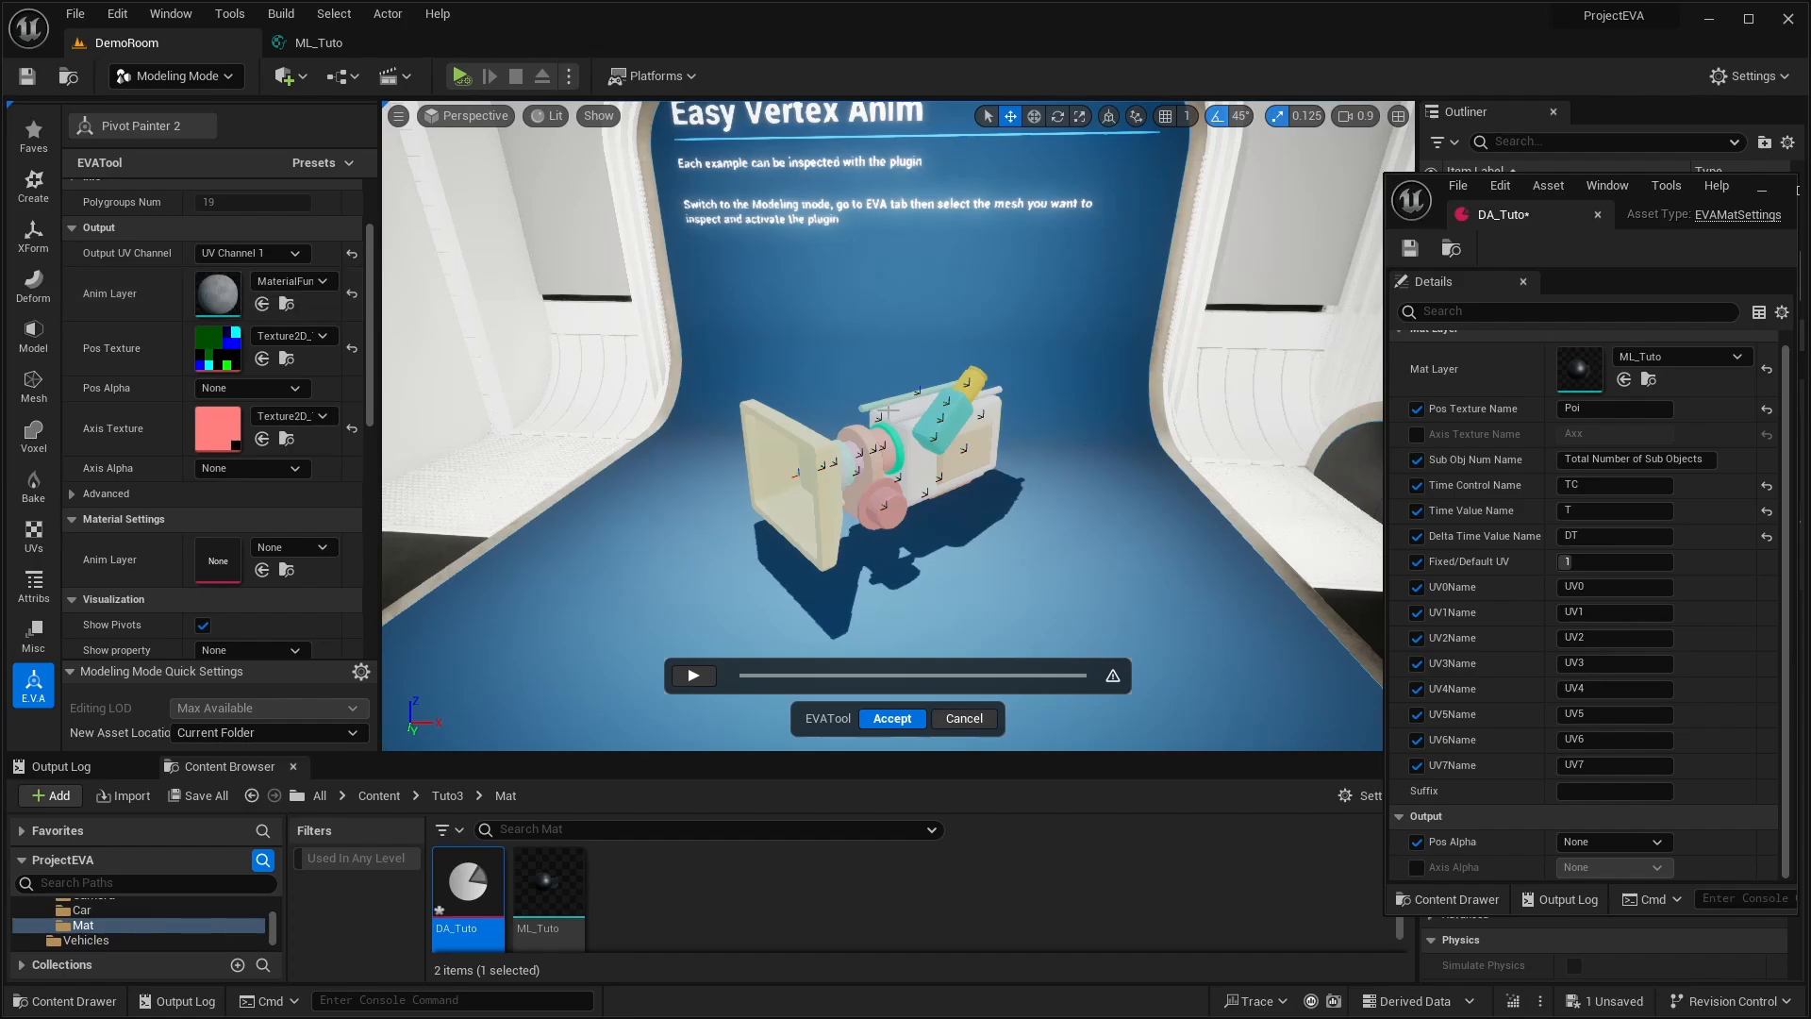
left_click(1416, 460)
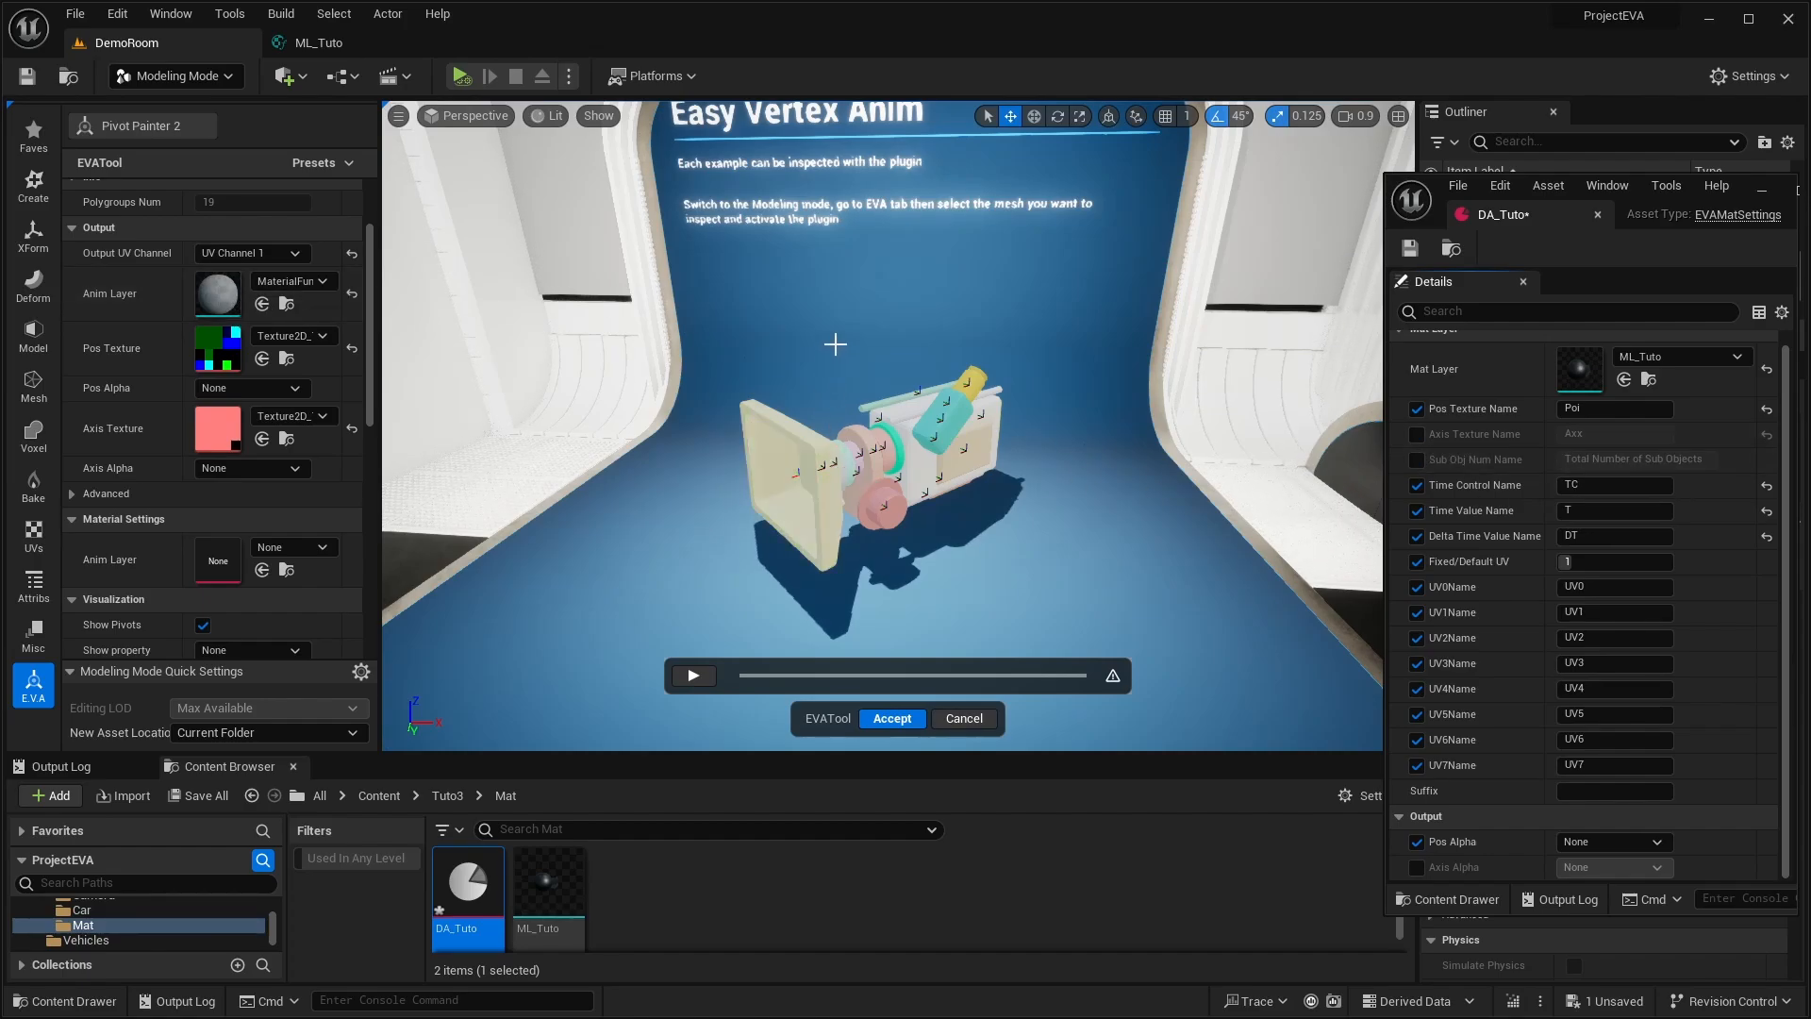
- Inspect the Pos Alpha and Axis Alpha options in EVATool's Output settings
right_click_drag(837, 344, 826, 333)
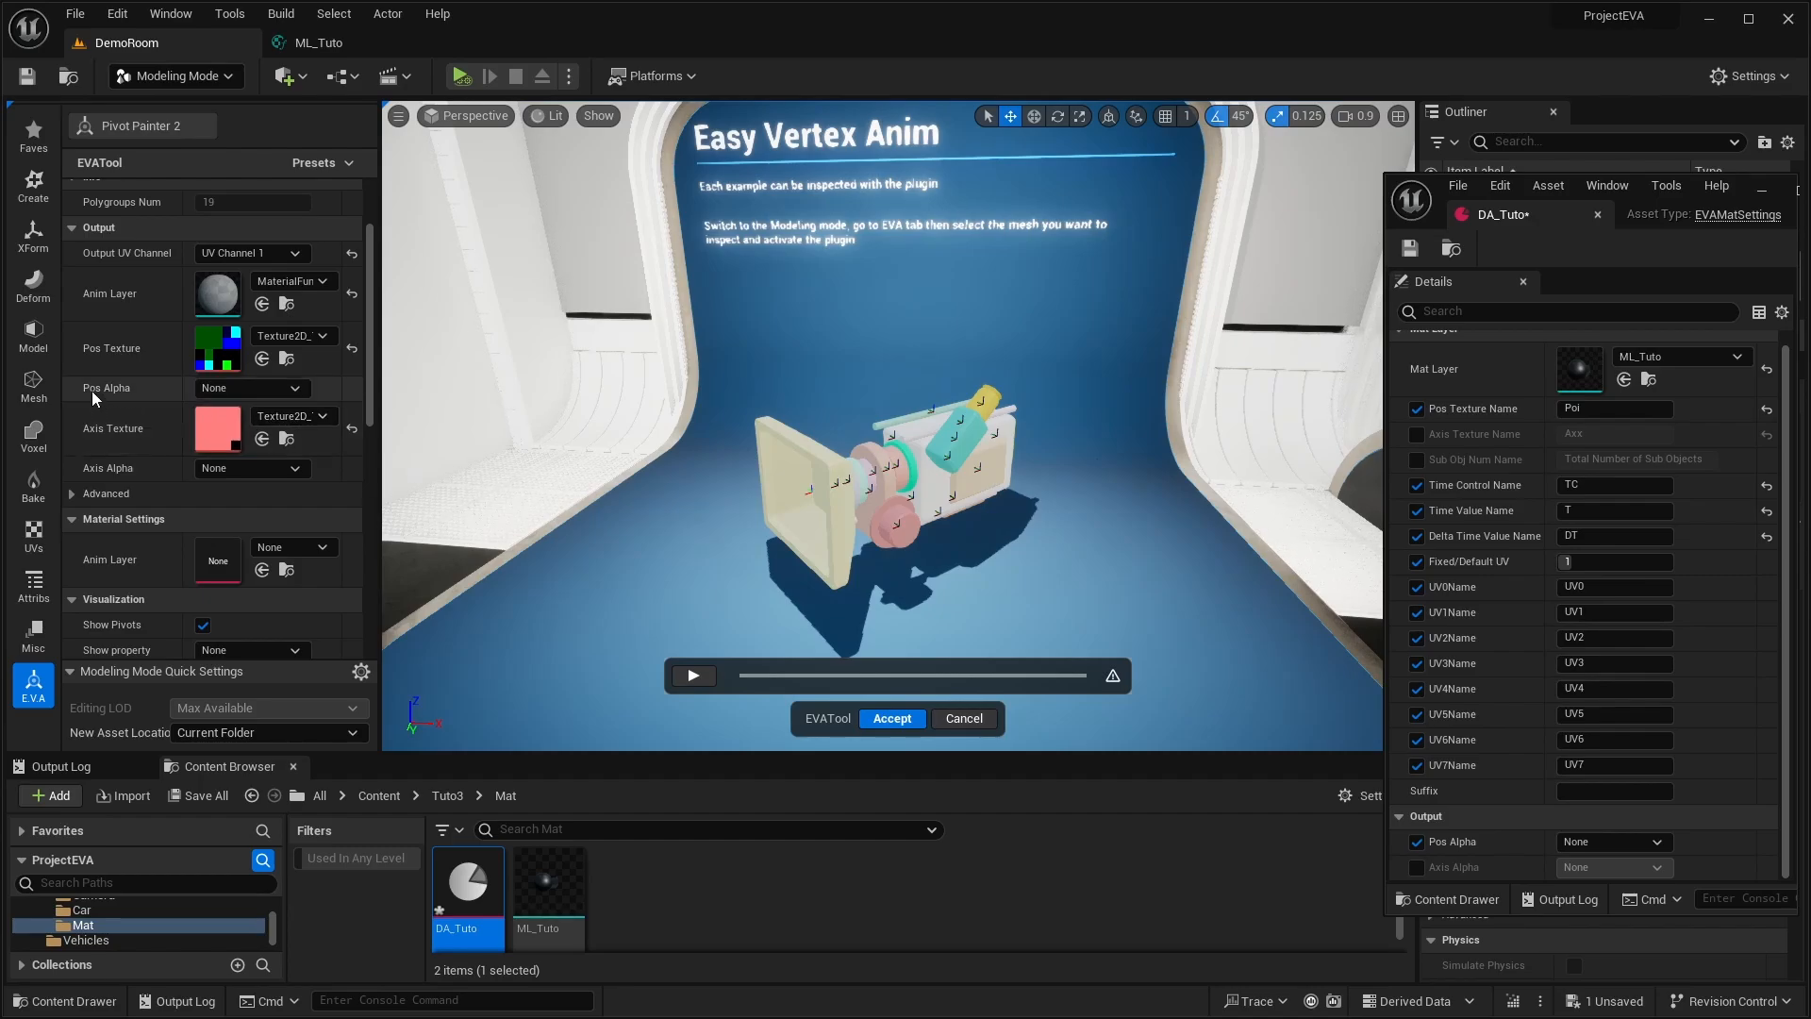
left_click(283, 388)
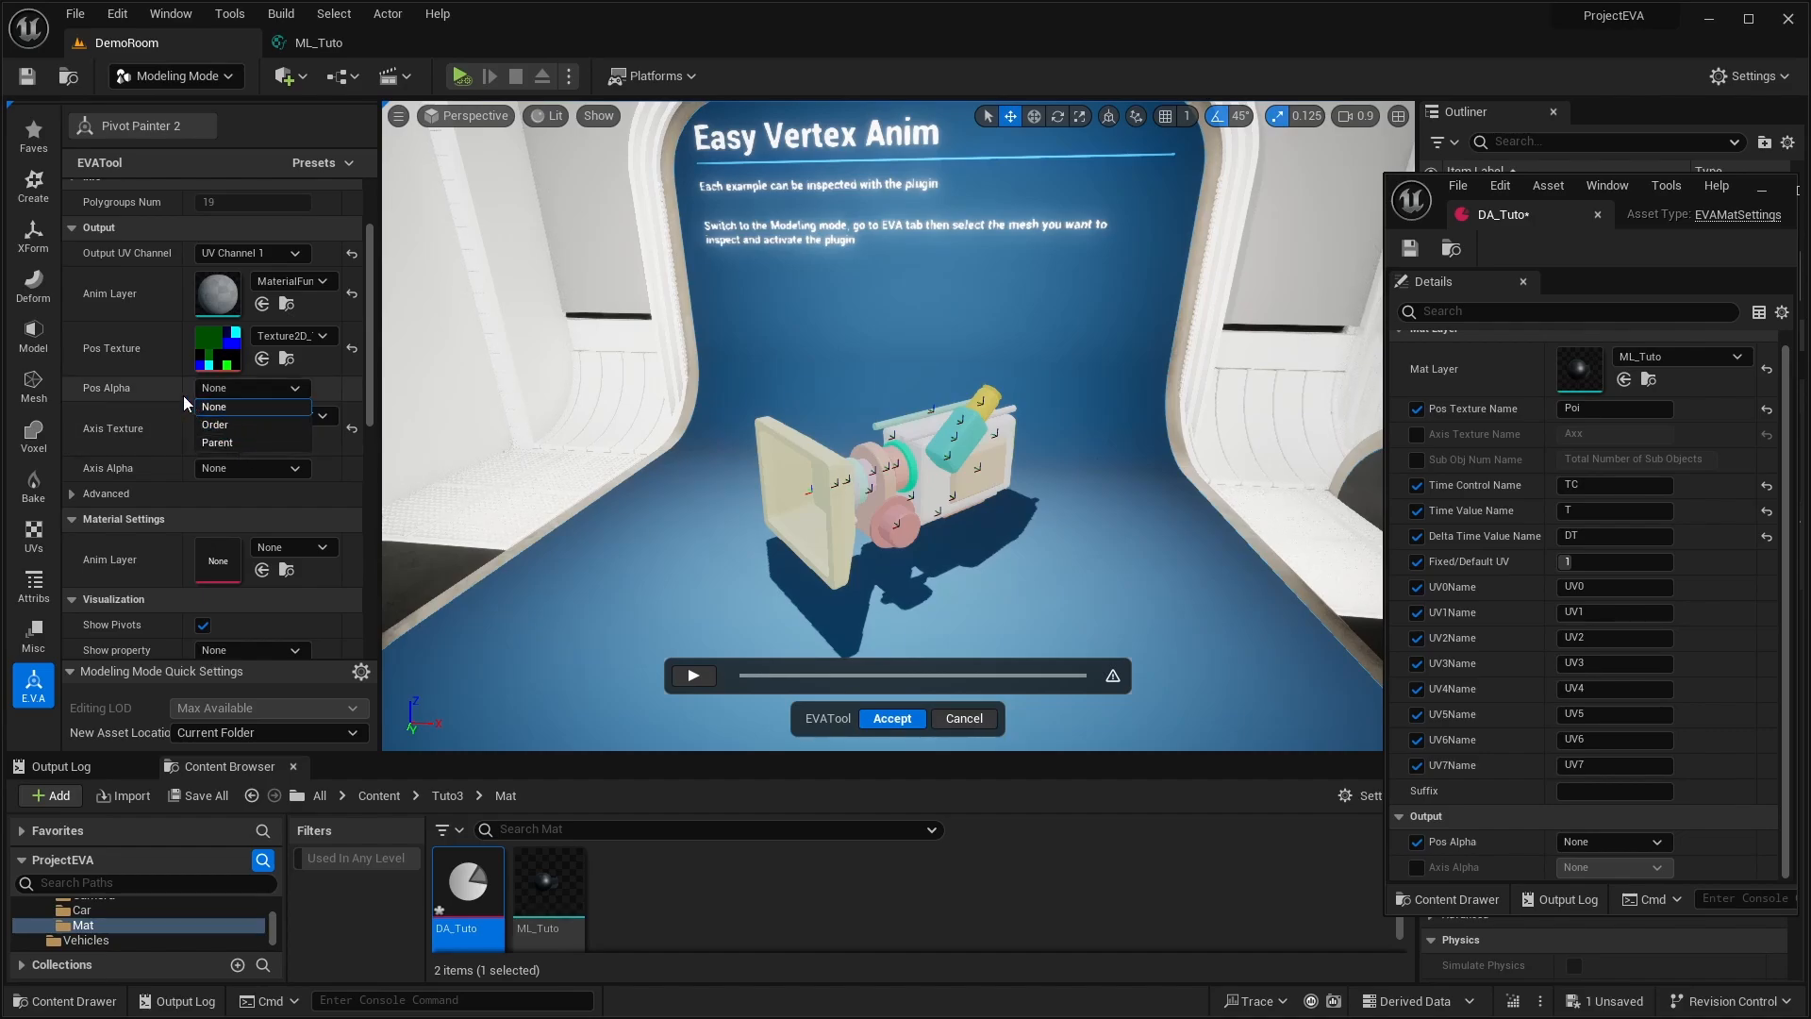
left_click(157, 389)
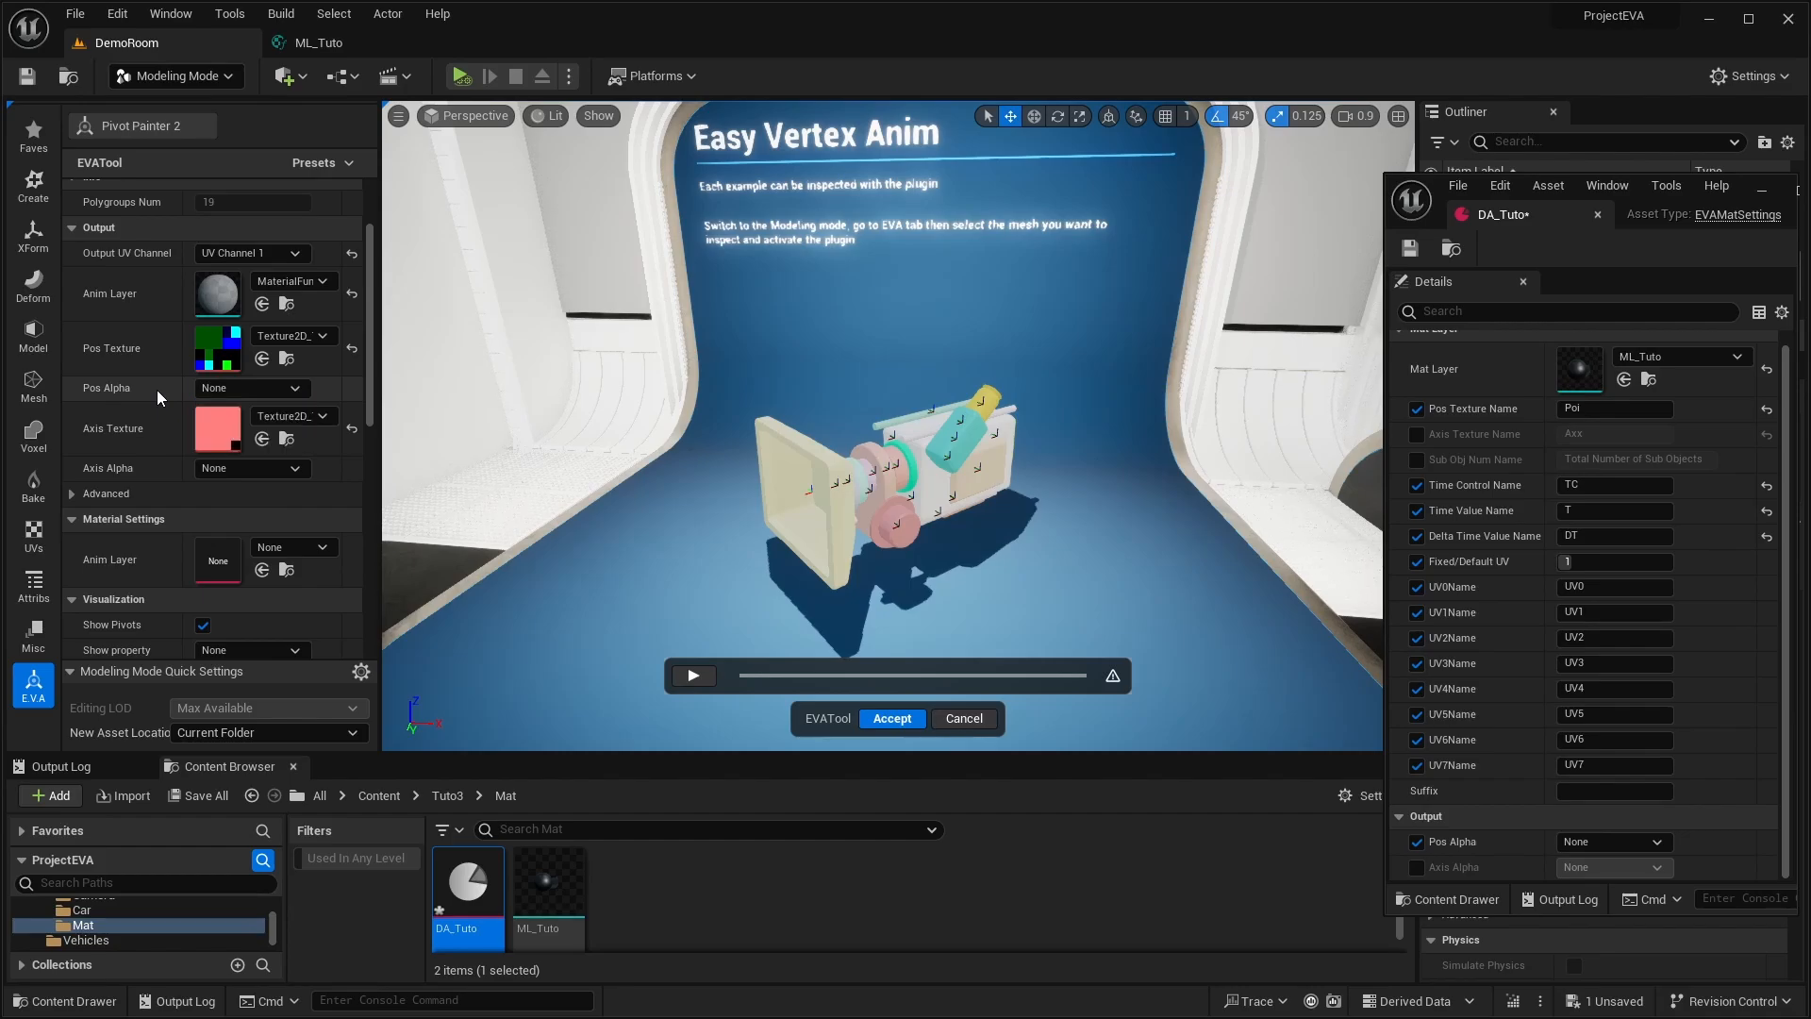
left_click(257, 467)
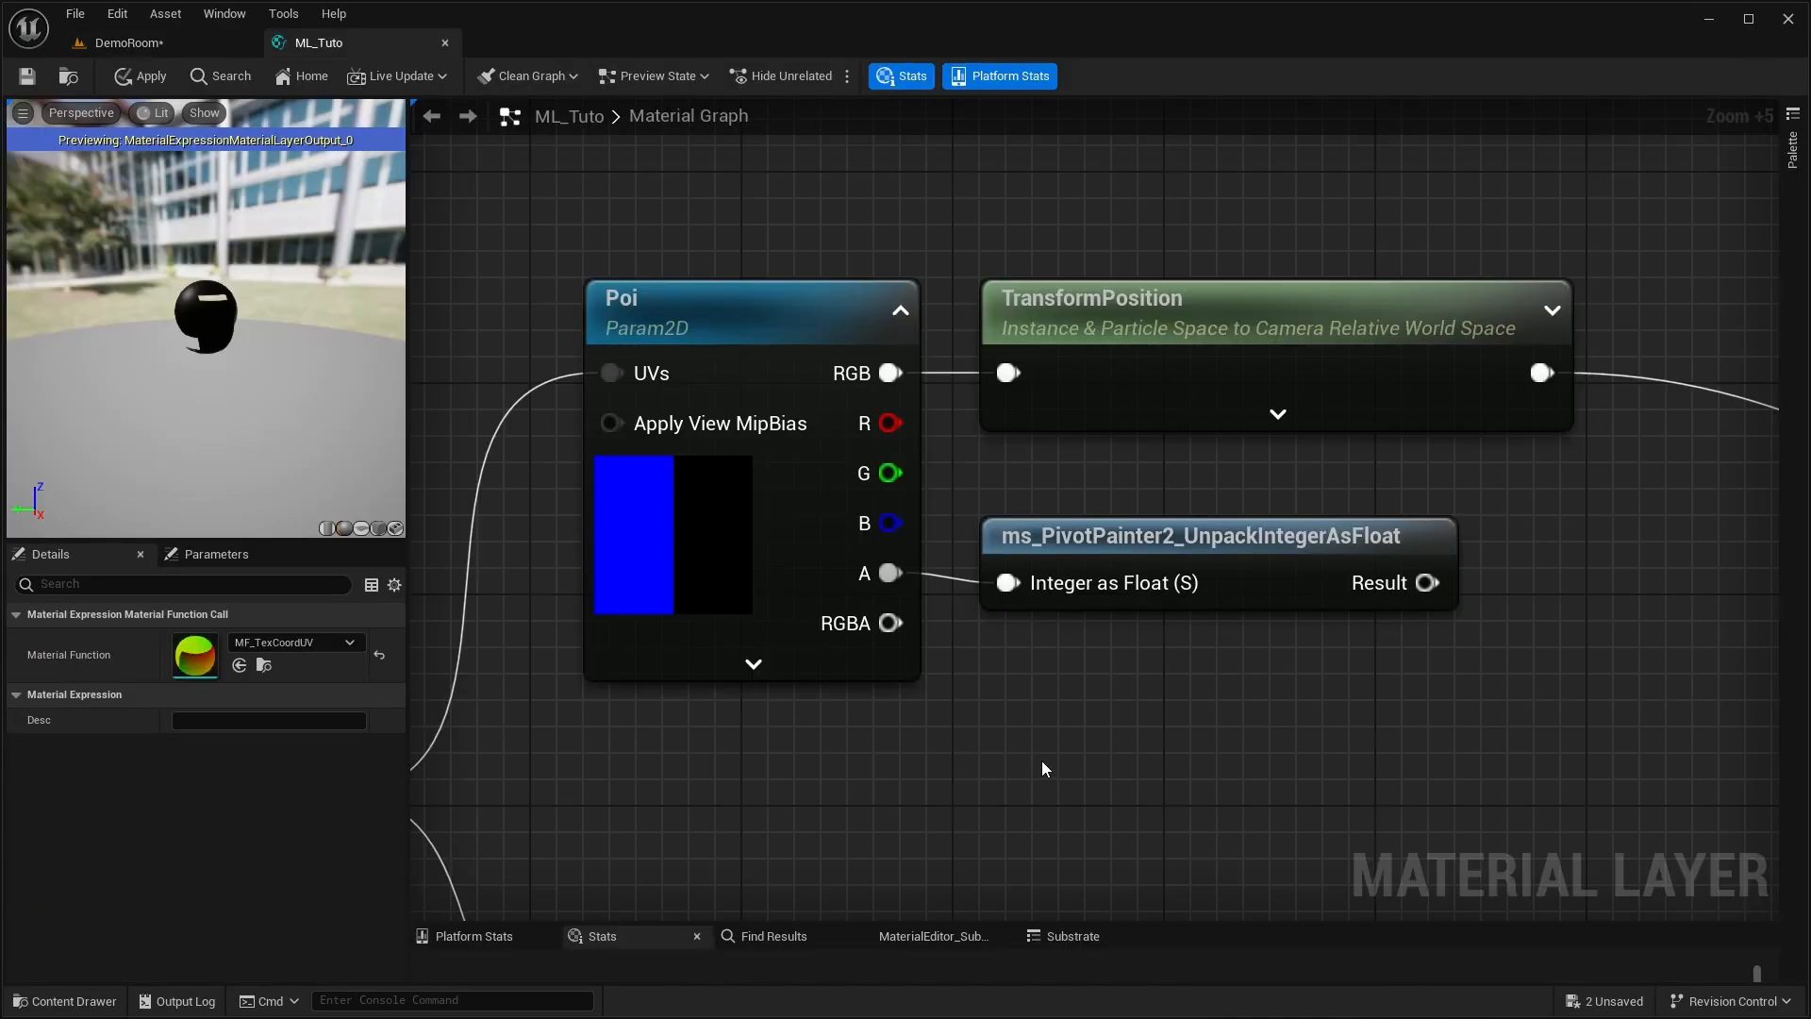
- Examine the Poi texture parameter's RGB link to TransformPosition and its alpha link to ms_PivotPainter2_UnpackIntegerAsFloat in ML_Tuto
left_click_drag(1108, 534, 1112, 513)
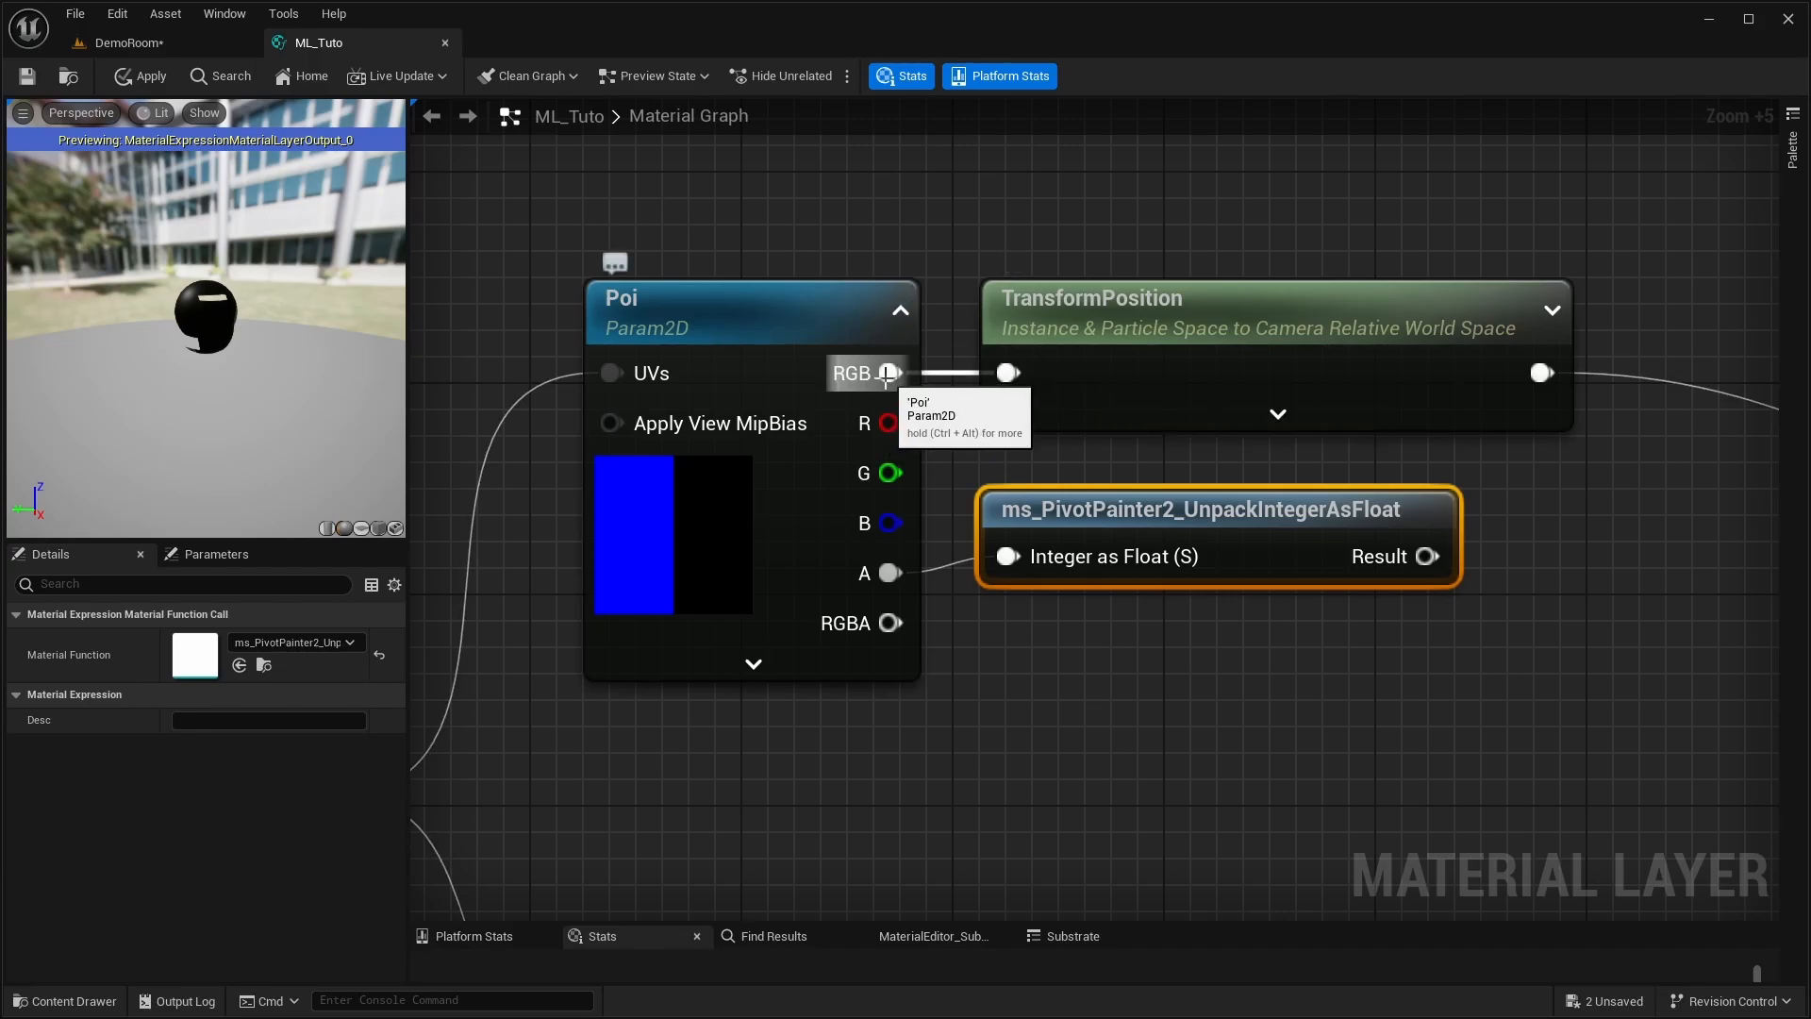
right_click_drag(1180, 396, 1059, 423)
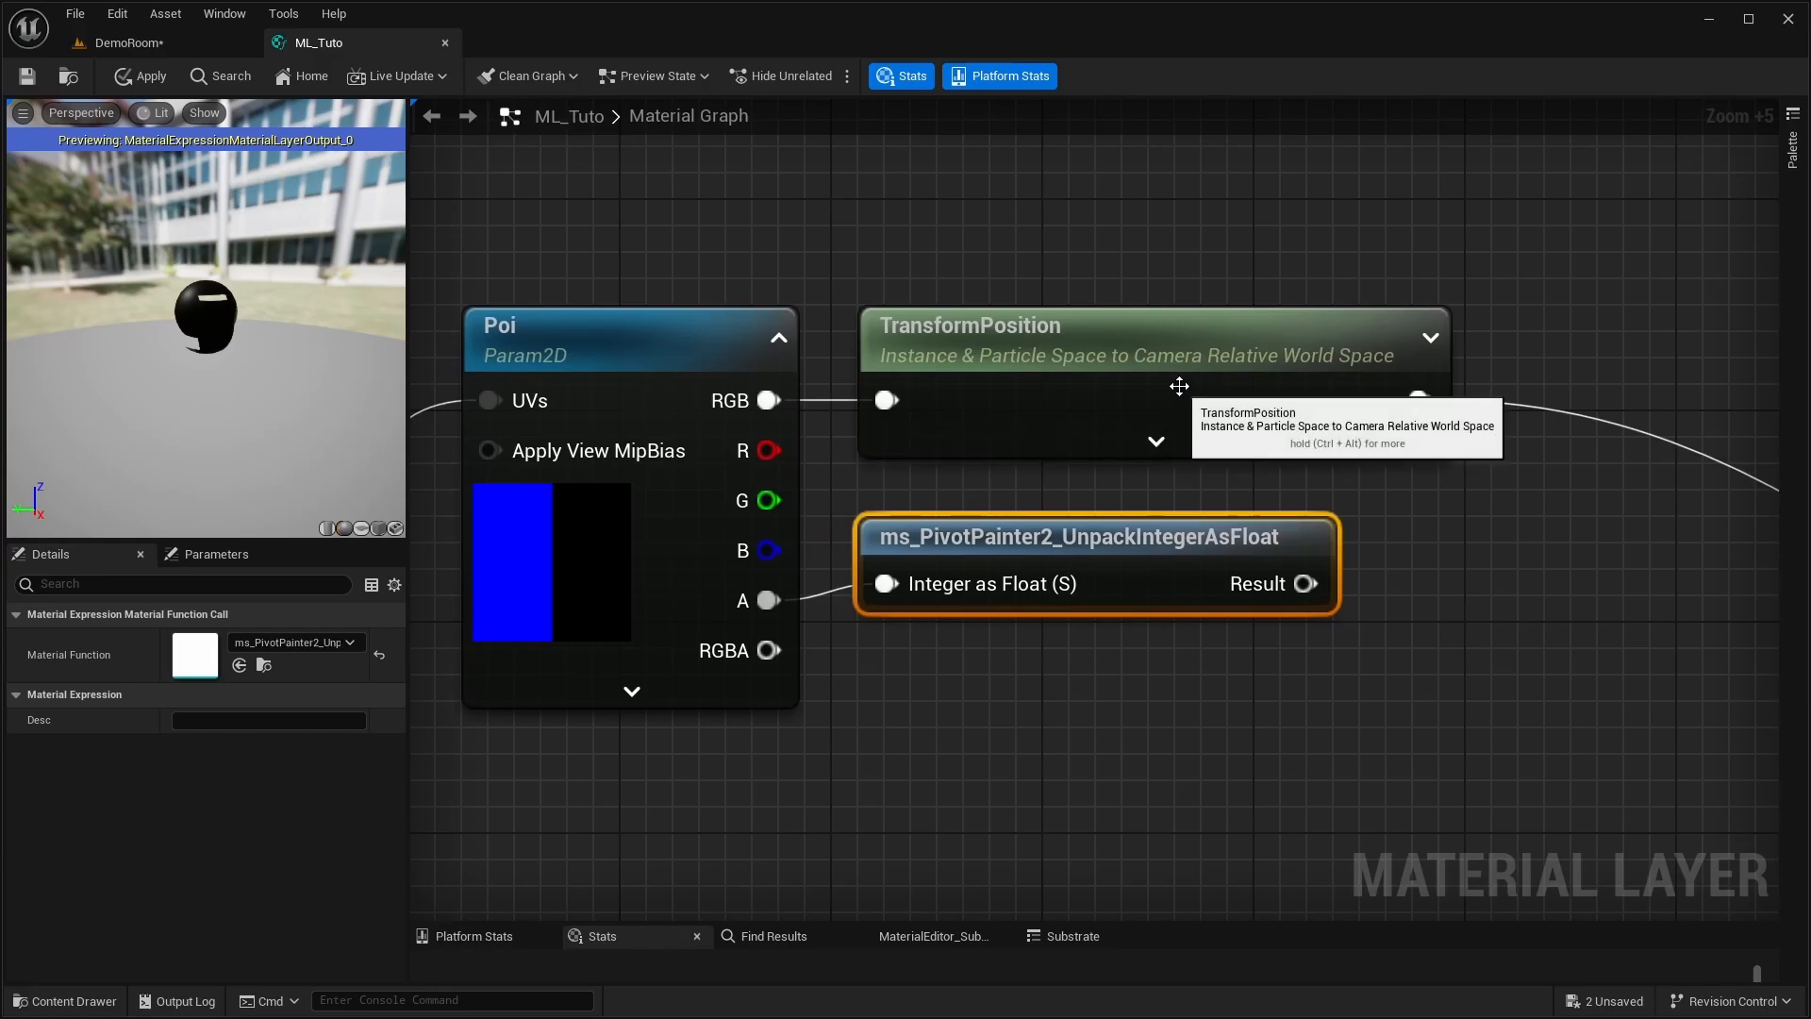
right_click_drag(1492, 630, 1564, 576)
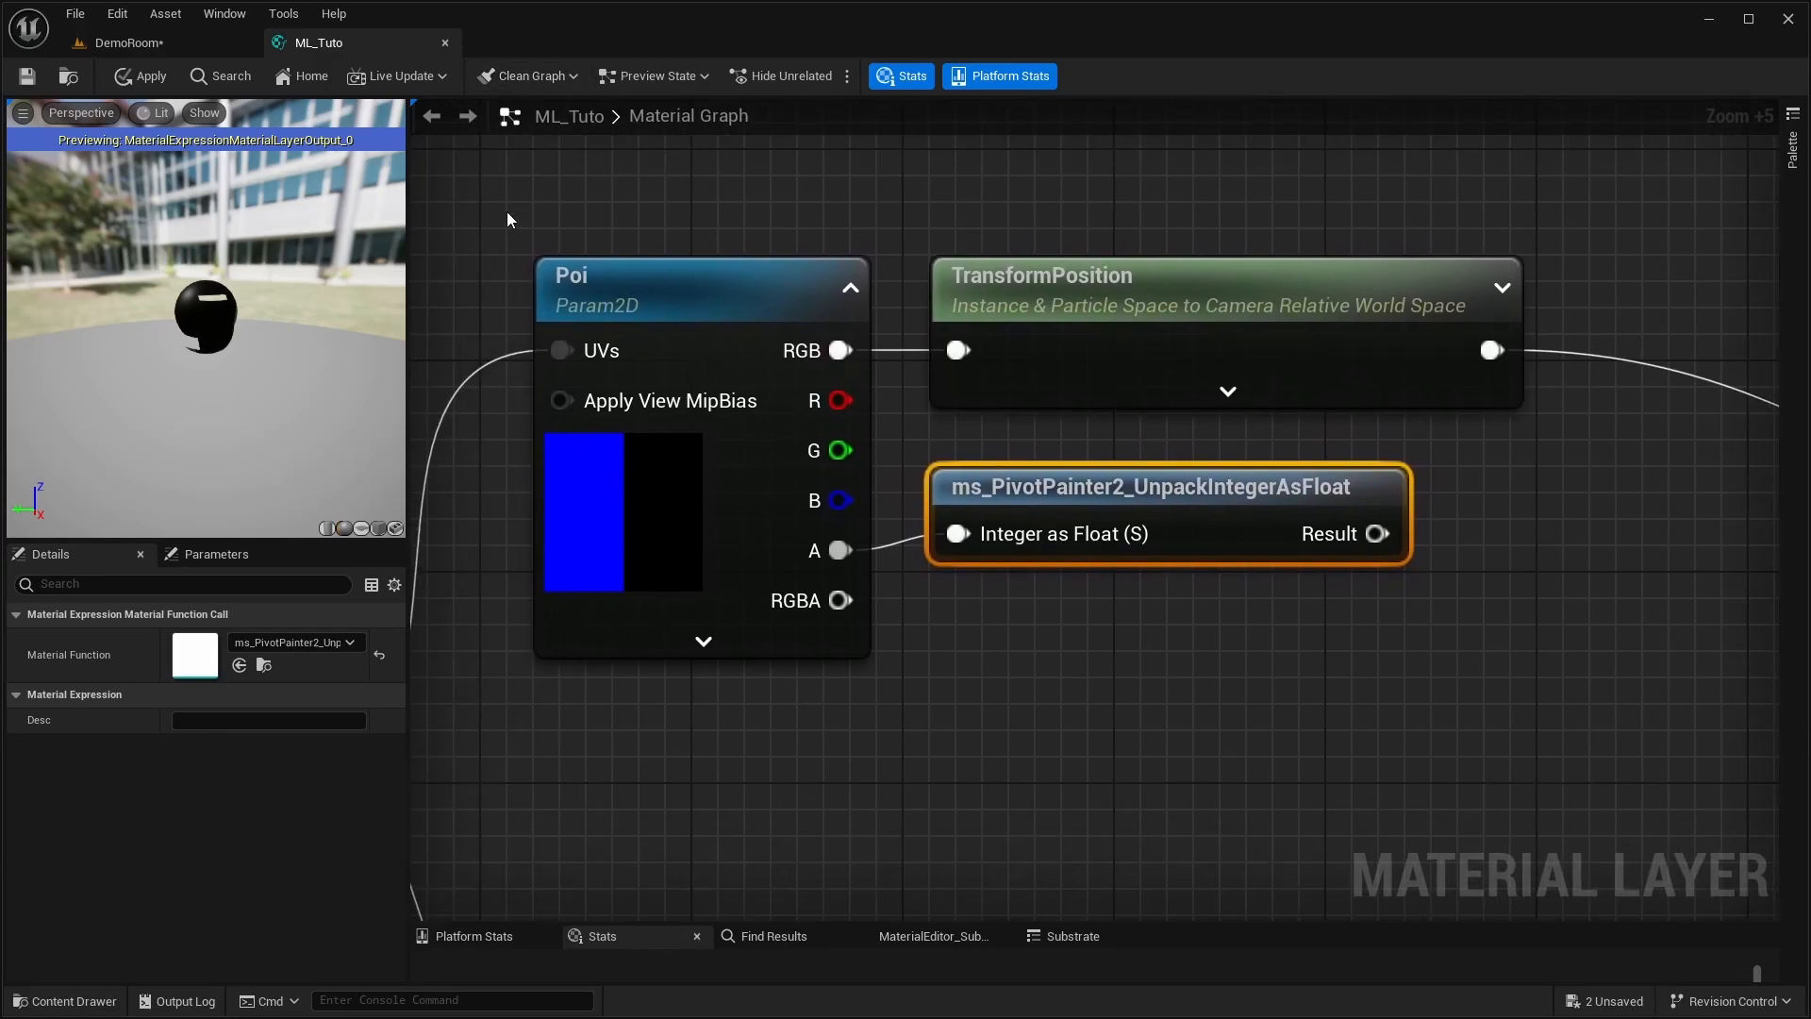
left_click_drag(507, 211, 898, 751)
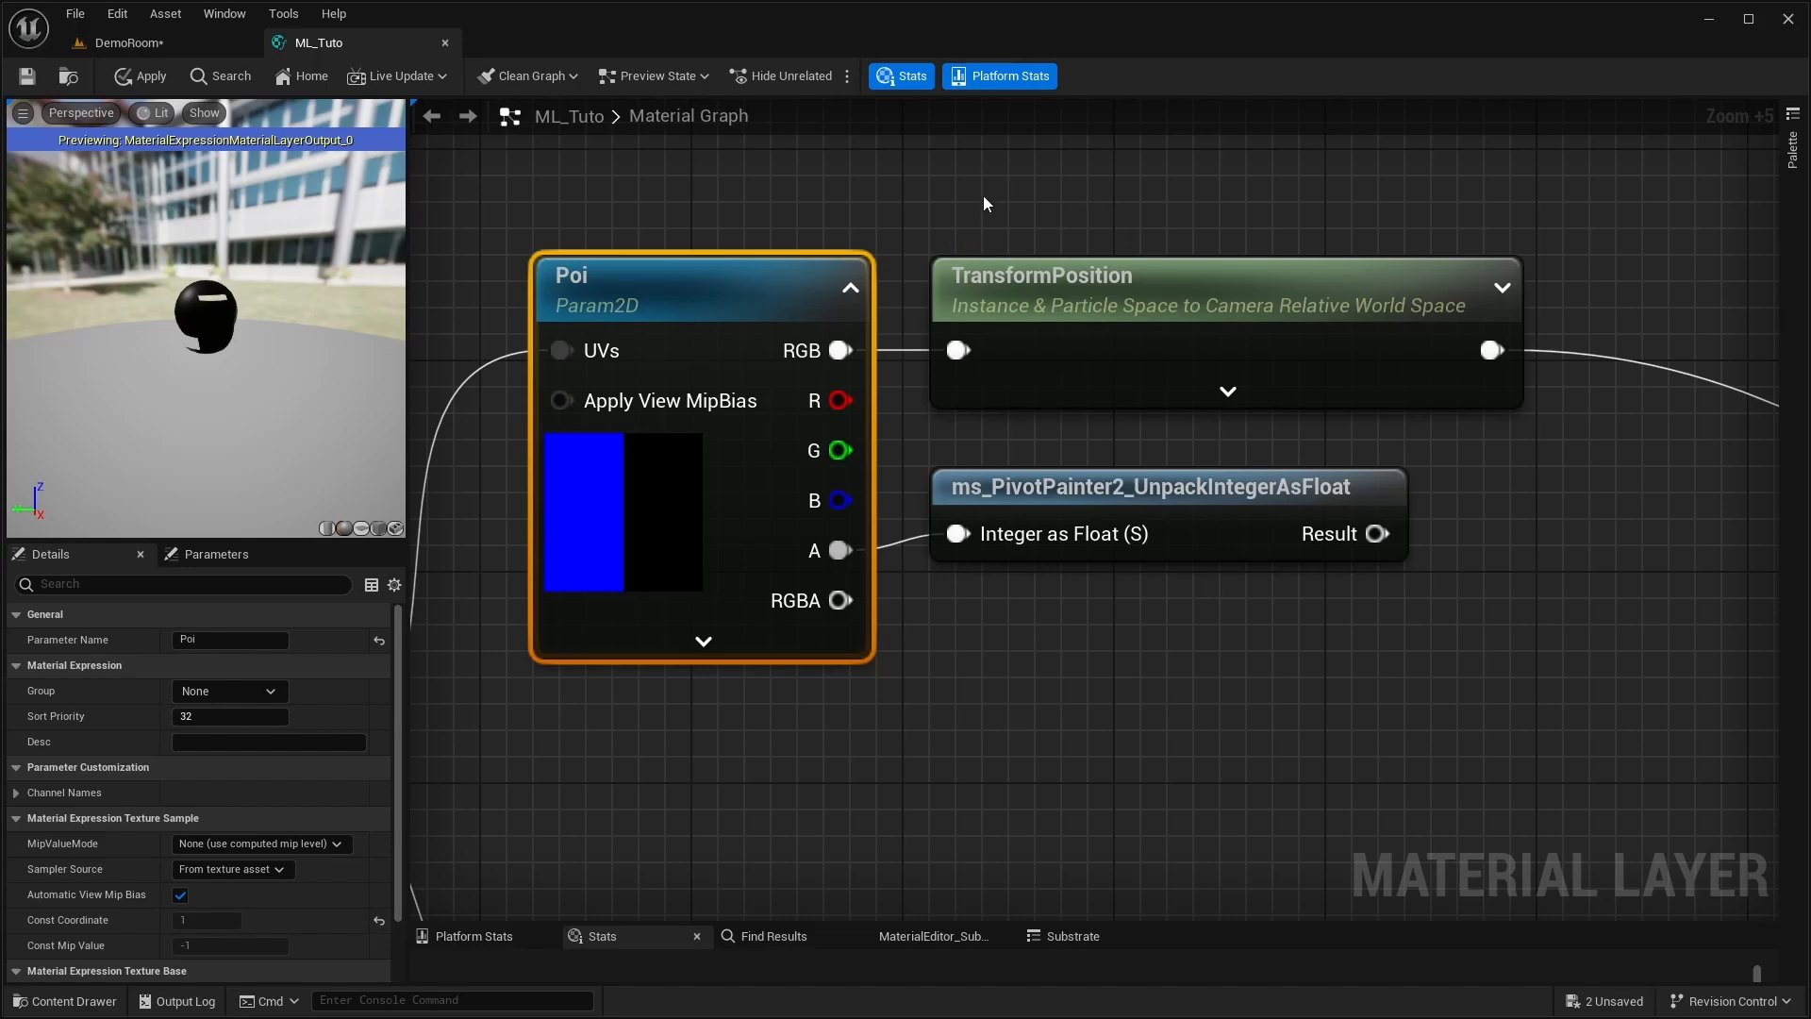
left_click_drag(922, 214, 1599, 441)
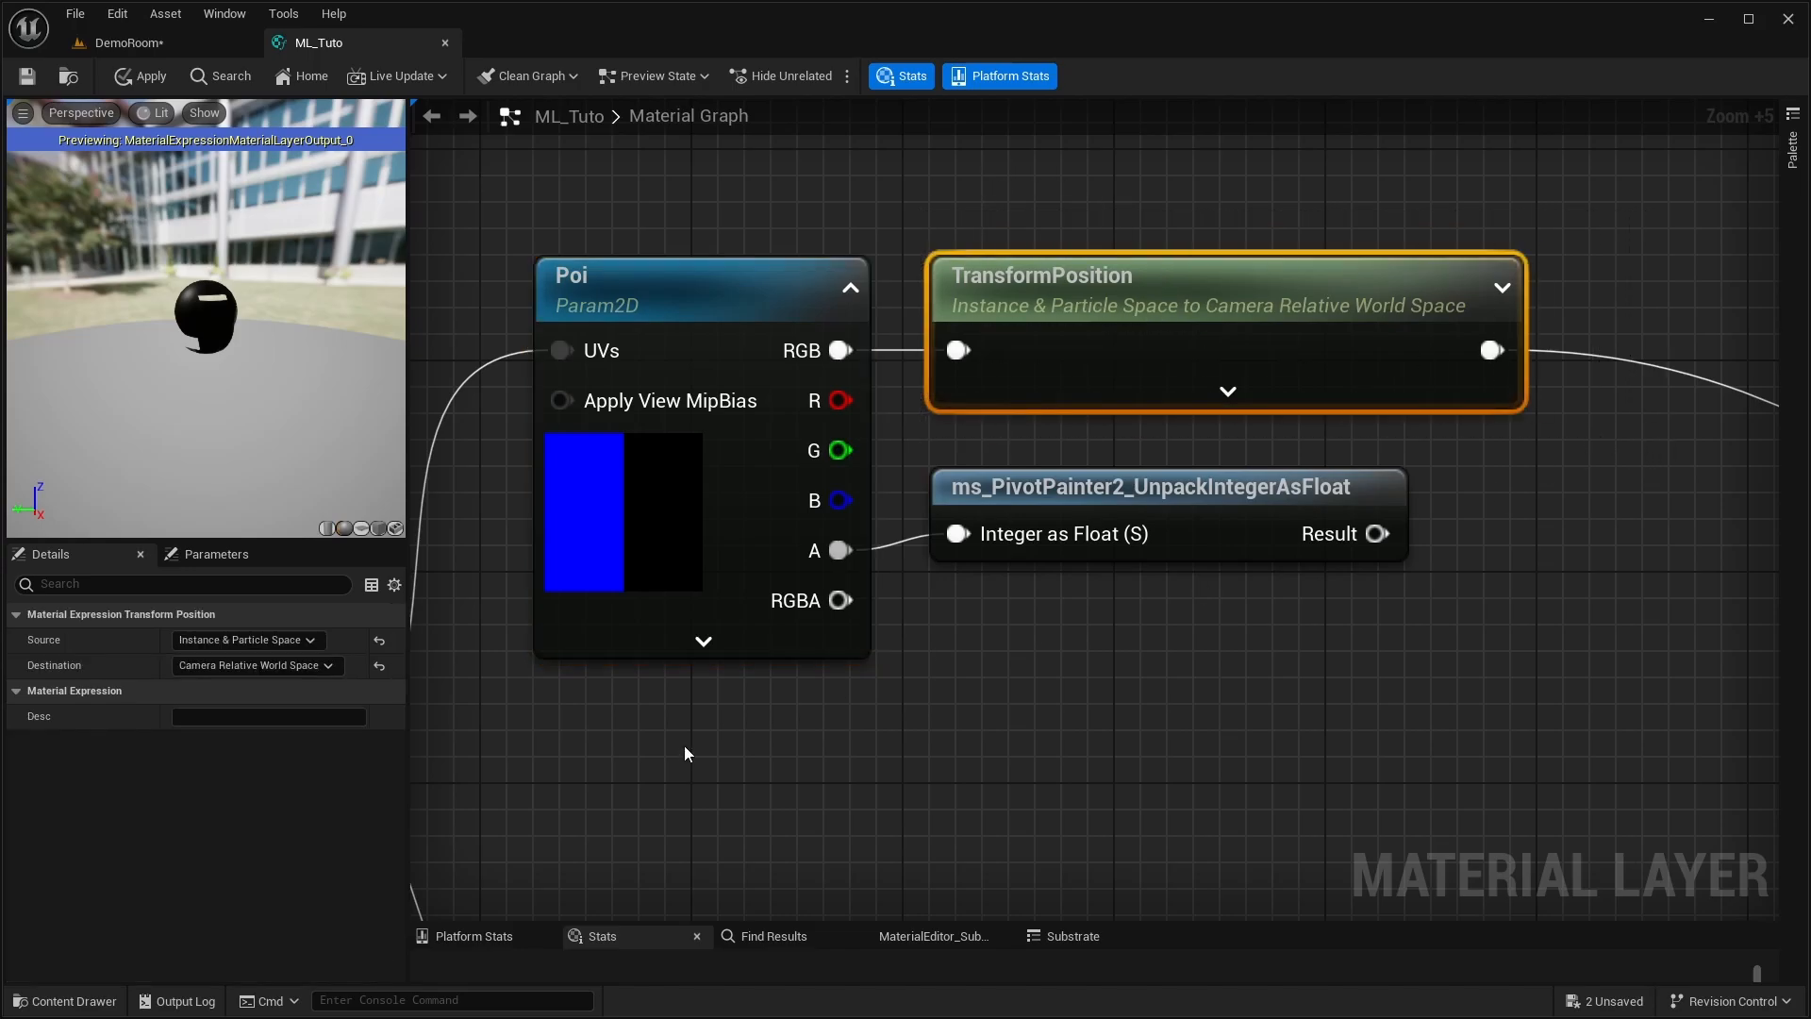
left_click(641, 298)
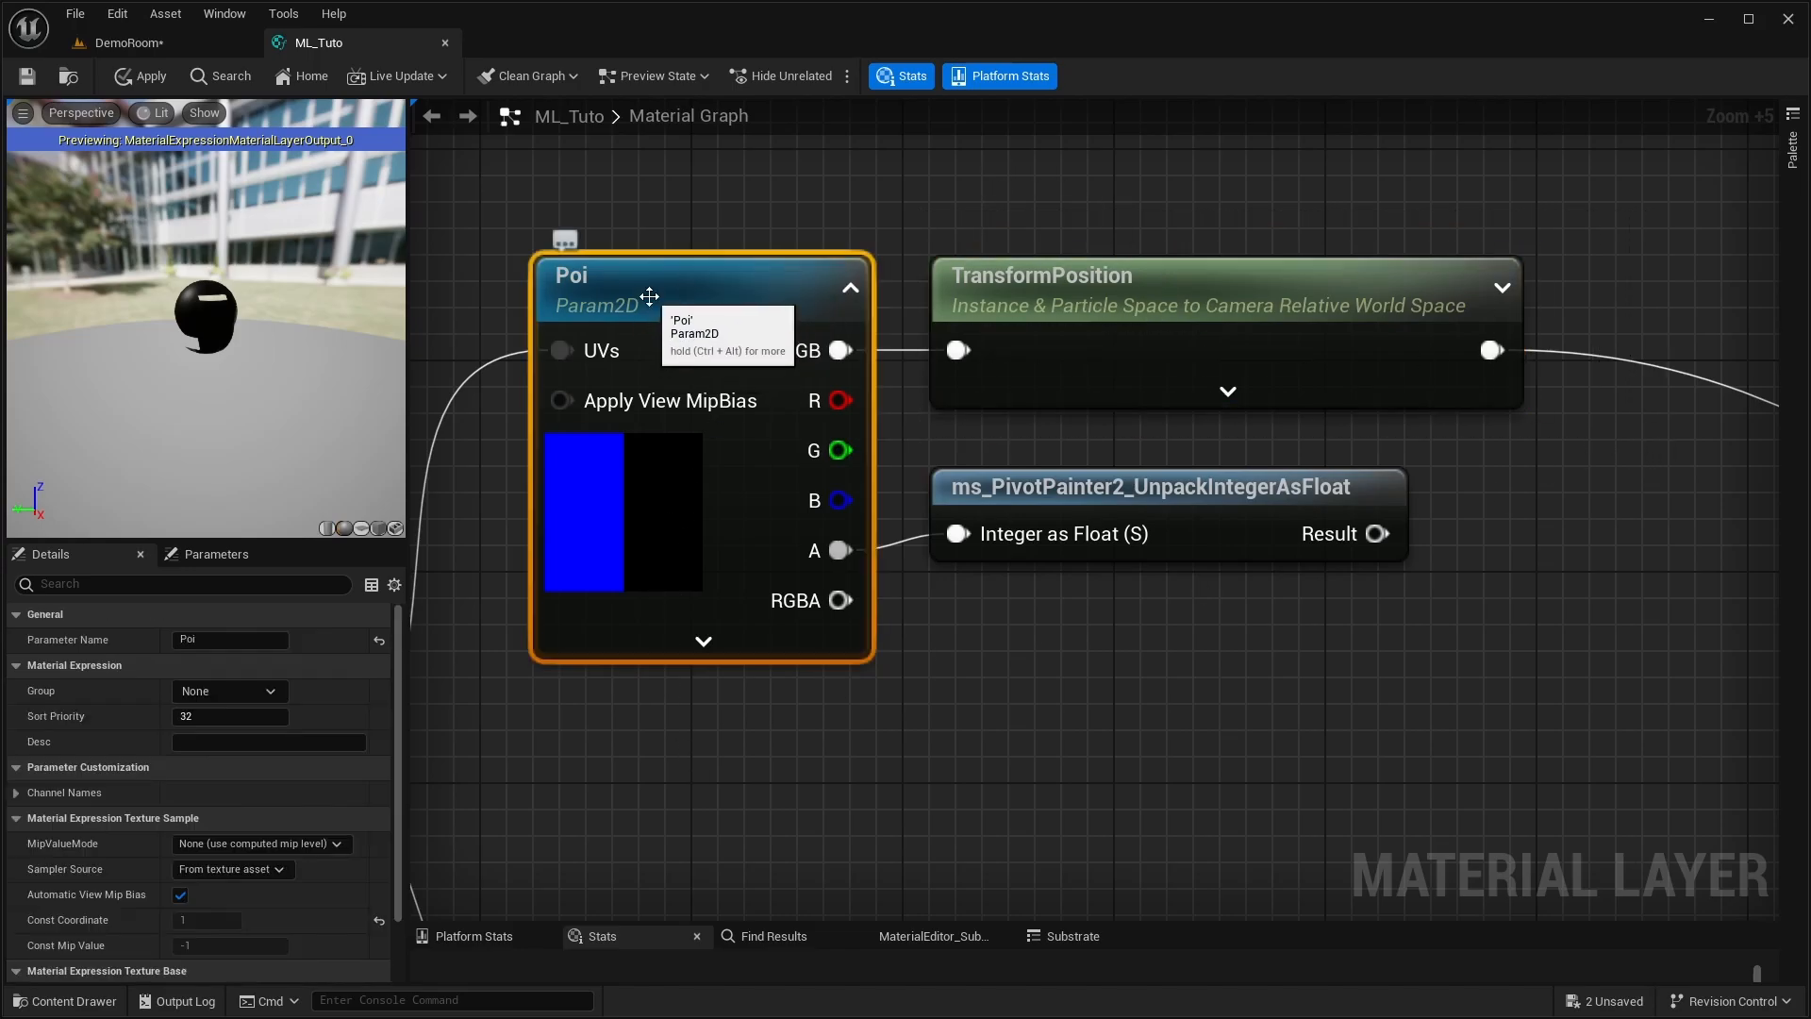
left_click_drag(1006, 492, 1010, 515)
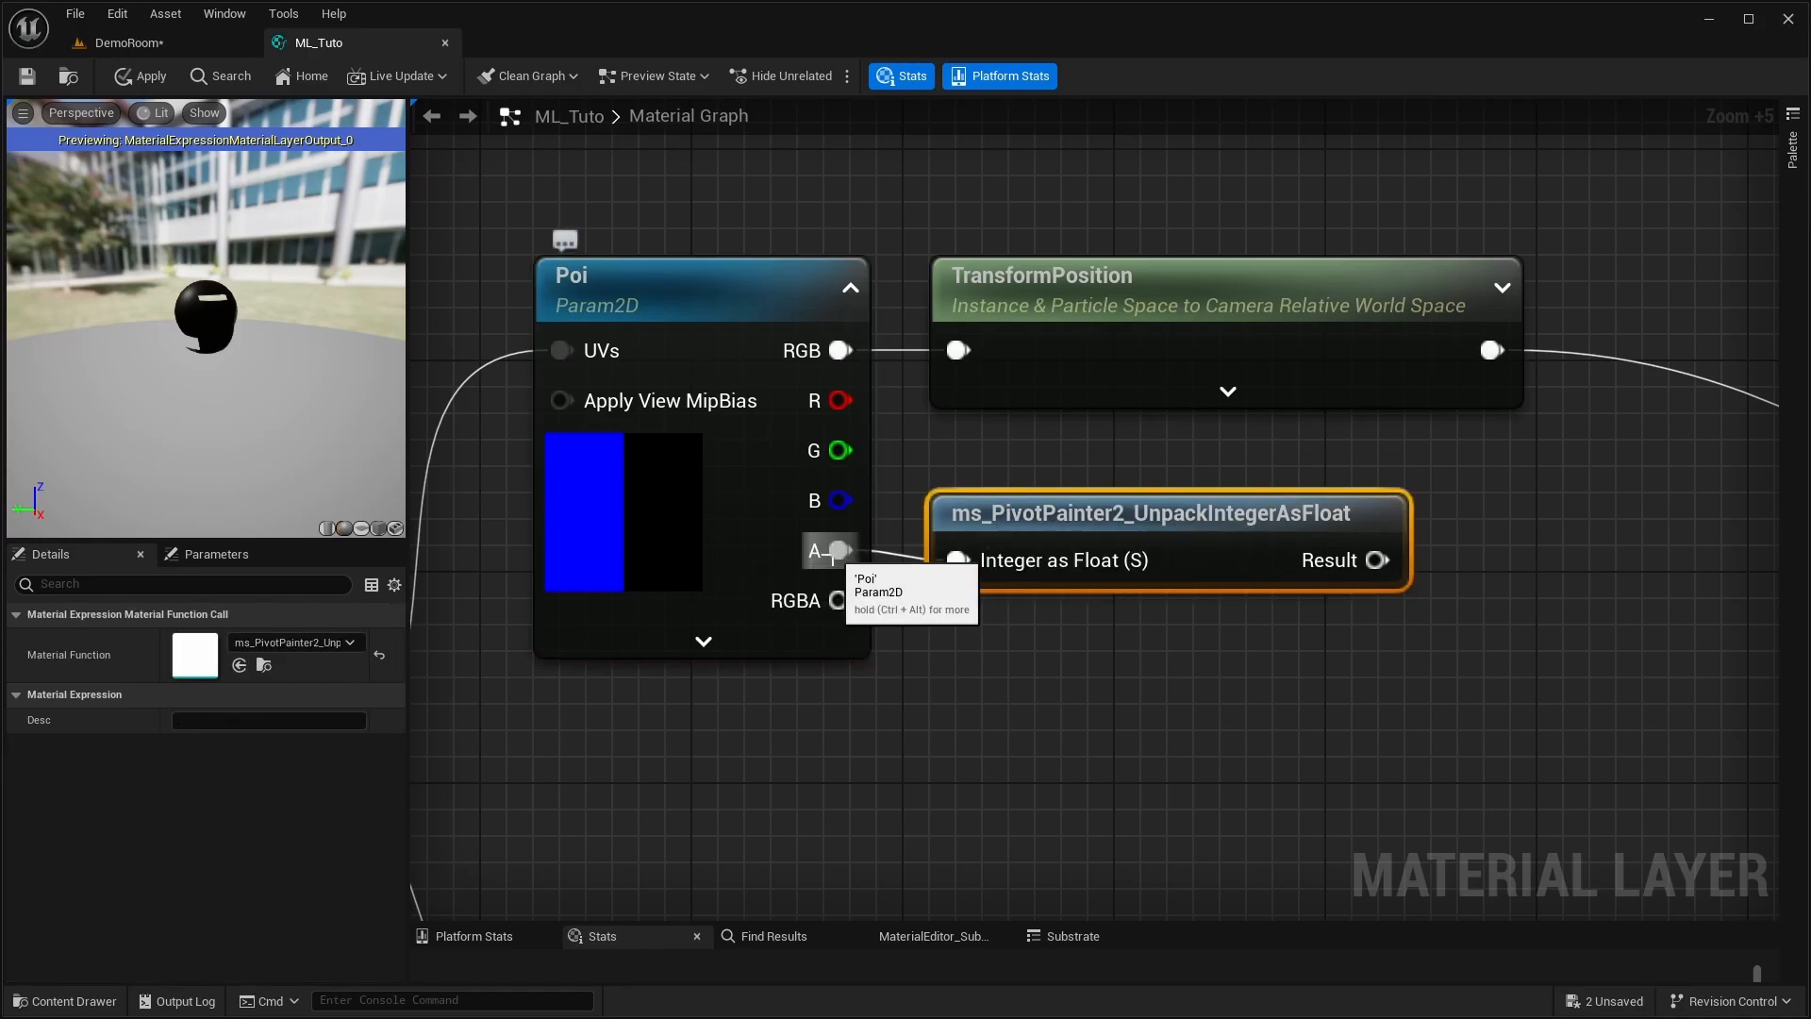
- Review the Pos Alpha choices of EVATool in the DemoRoom level and return to ML_Tuto
left_click(138, 43)
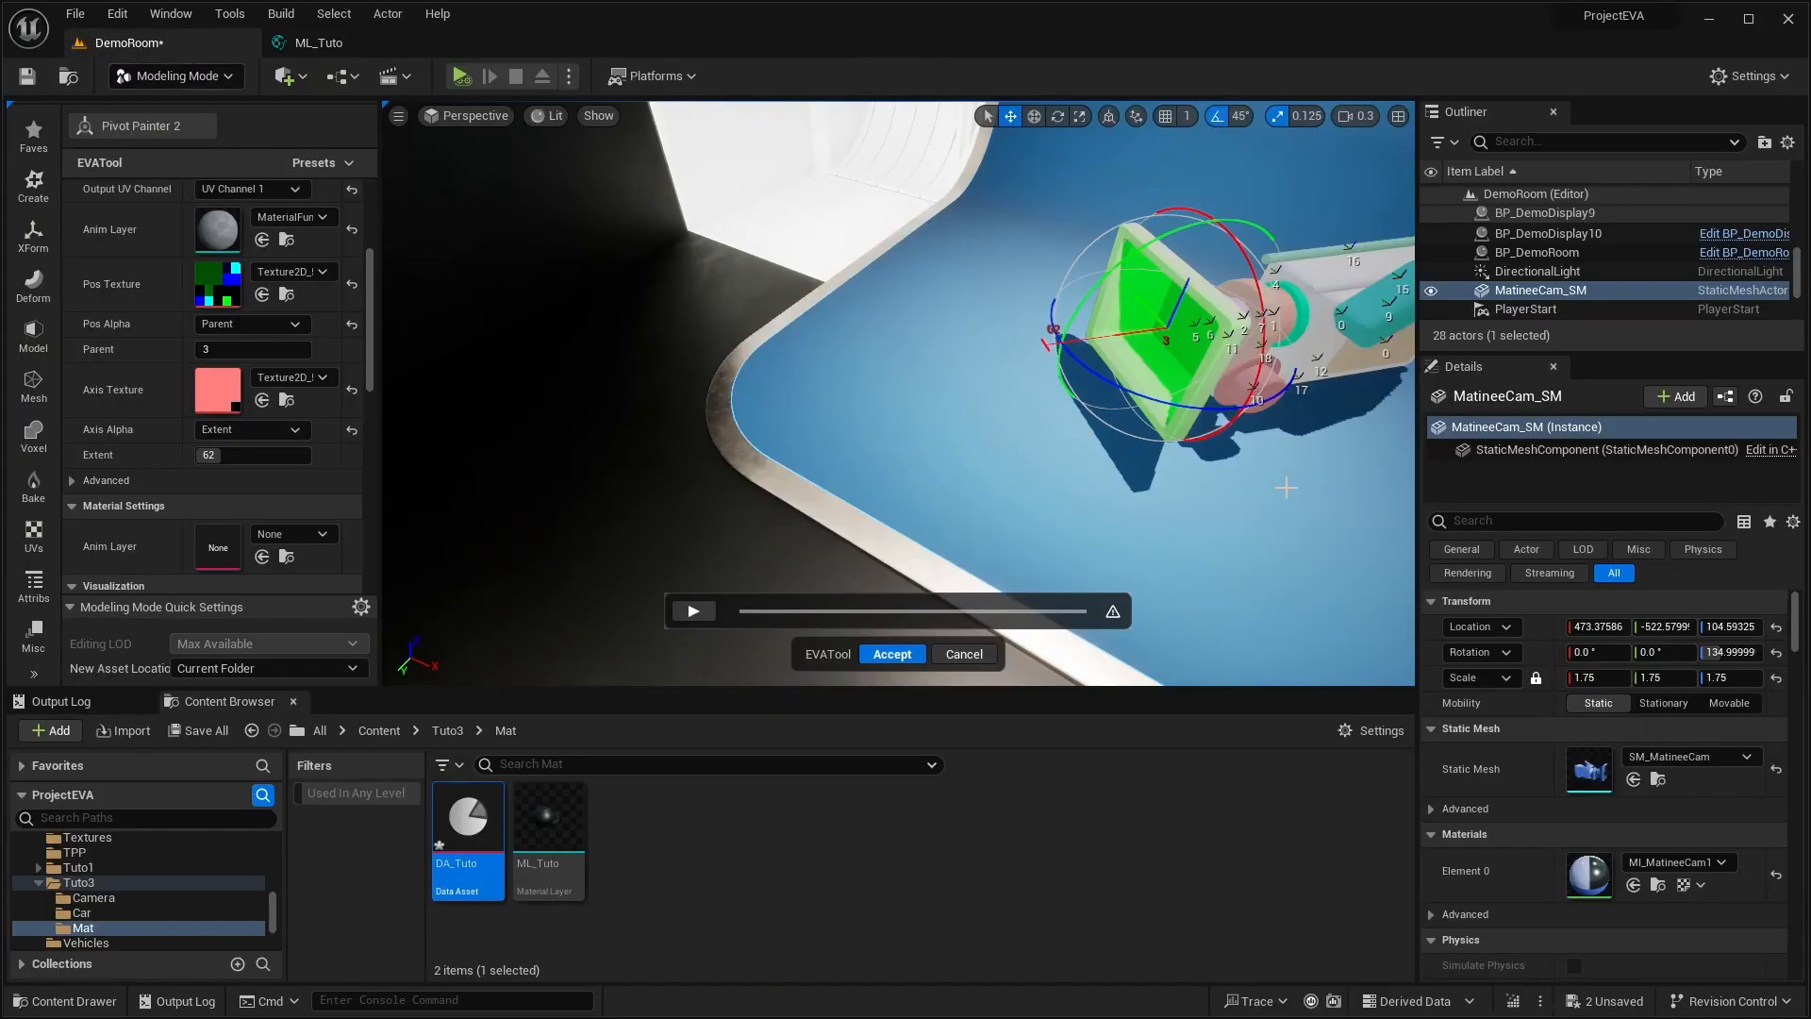
left_click(253, 324)
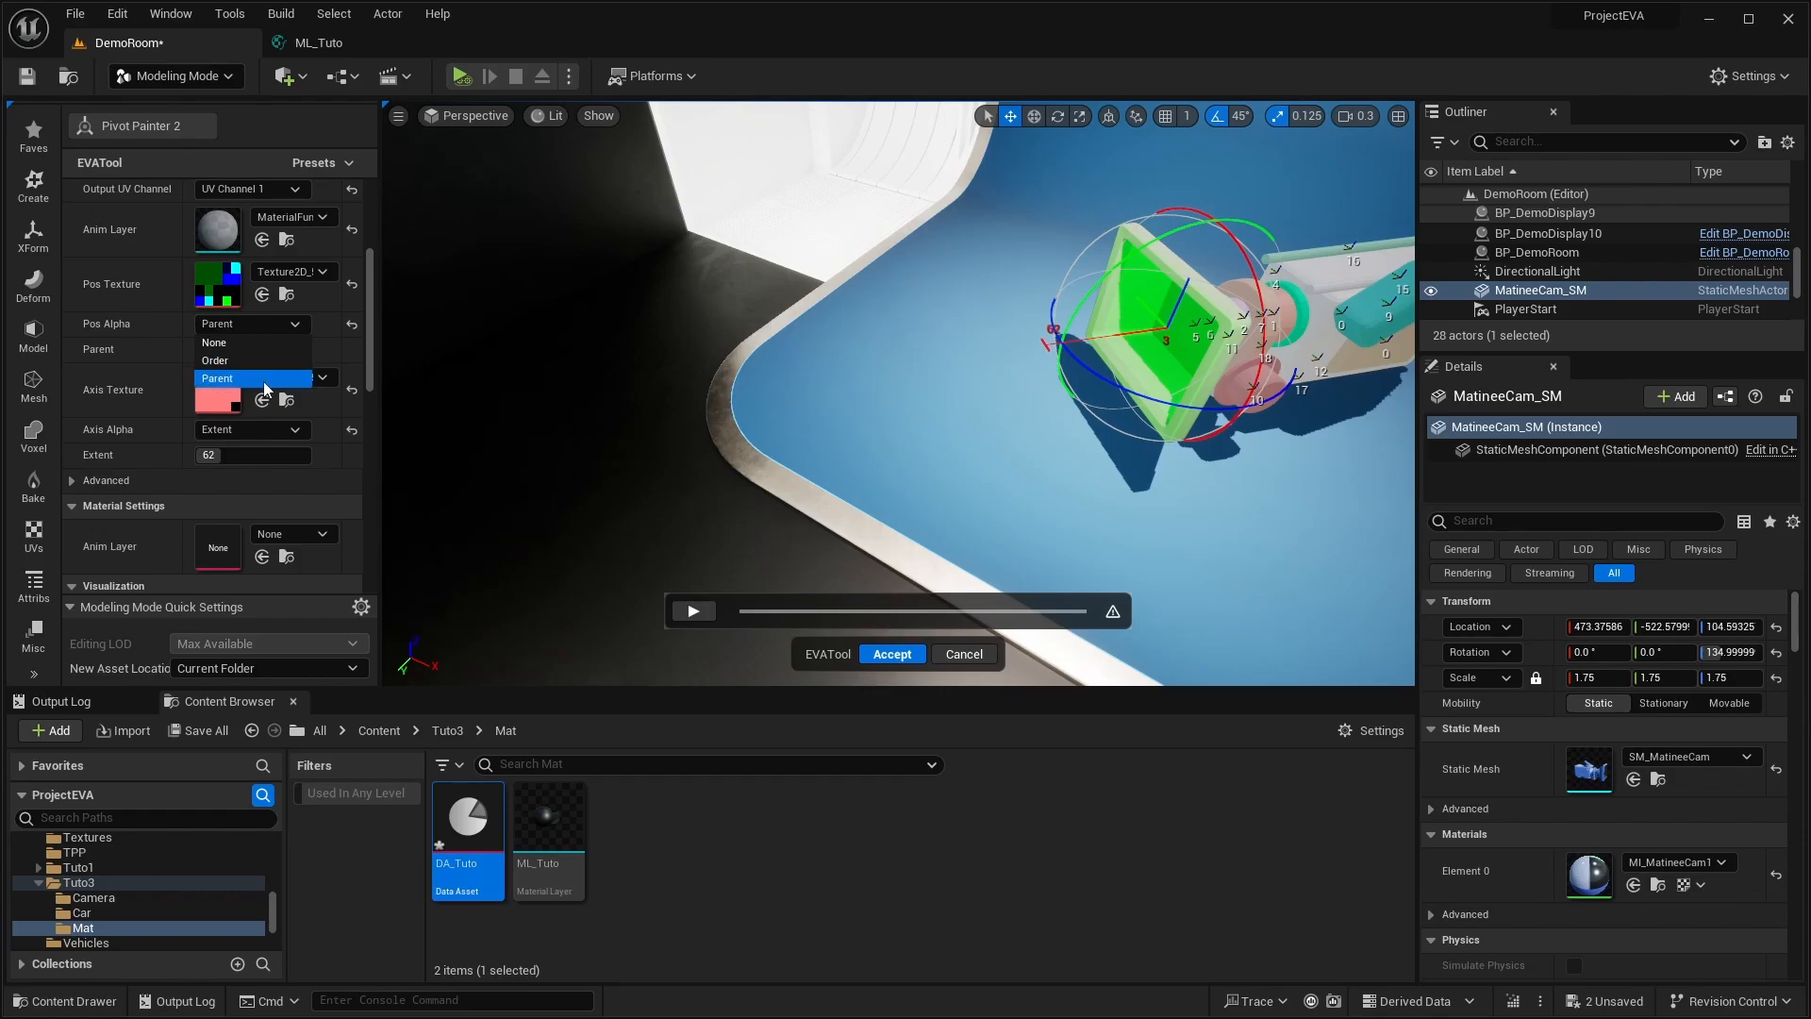
left_click(312, 48)
- Open the ms_PivotPainter2_UnpackIntegerAsFloat function fed by Poi's alpha and inspect its Custom node
right_click_drag(1114, 658, 1042, 728)
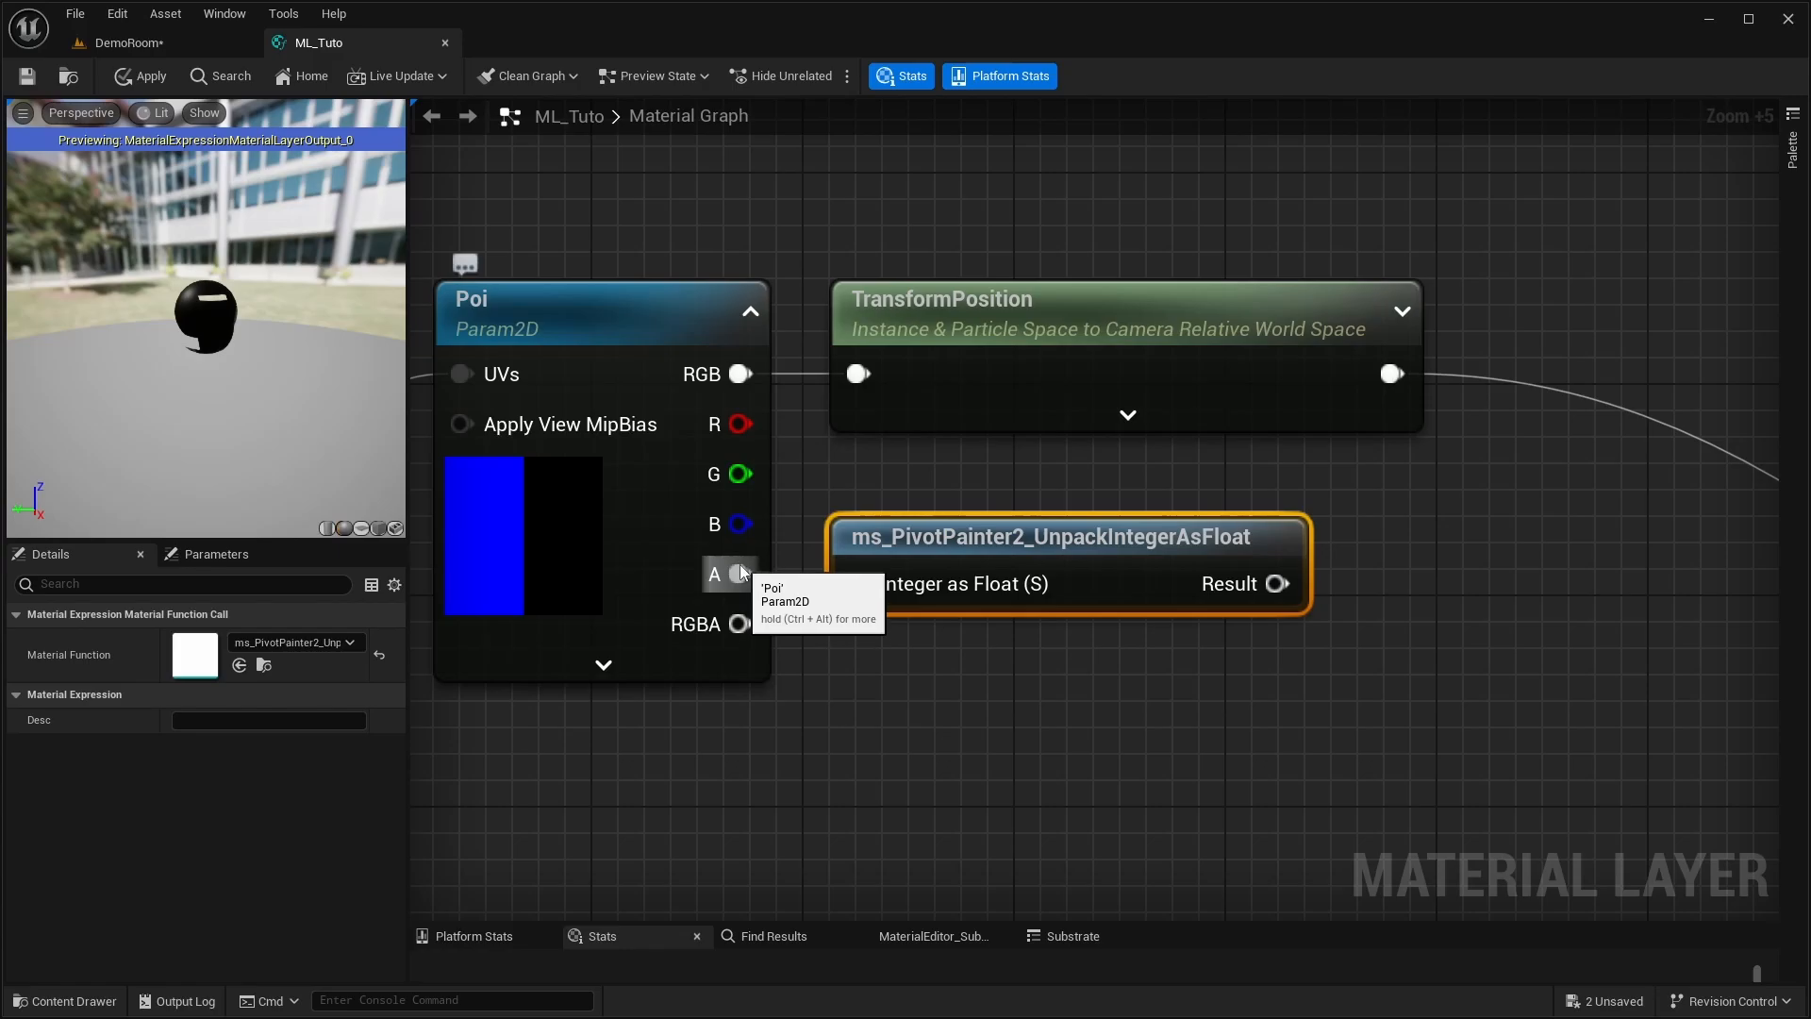
right_click_drag(875, 718, 896, 698)
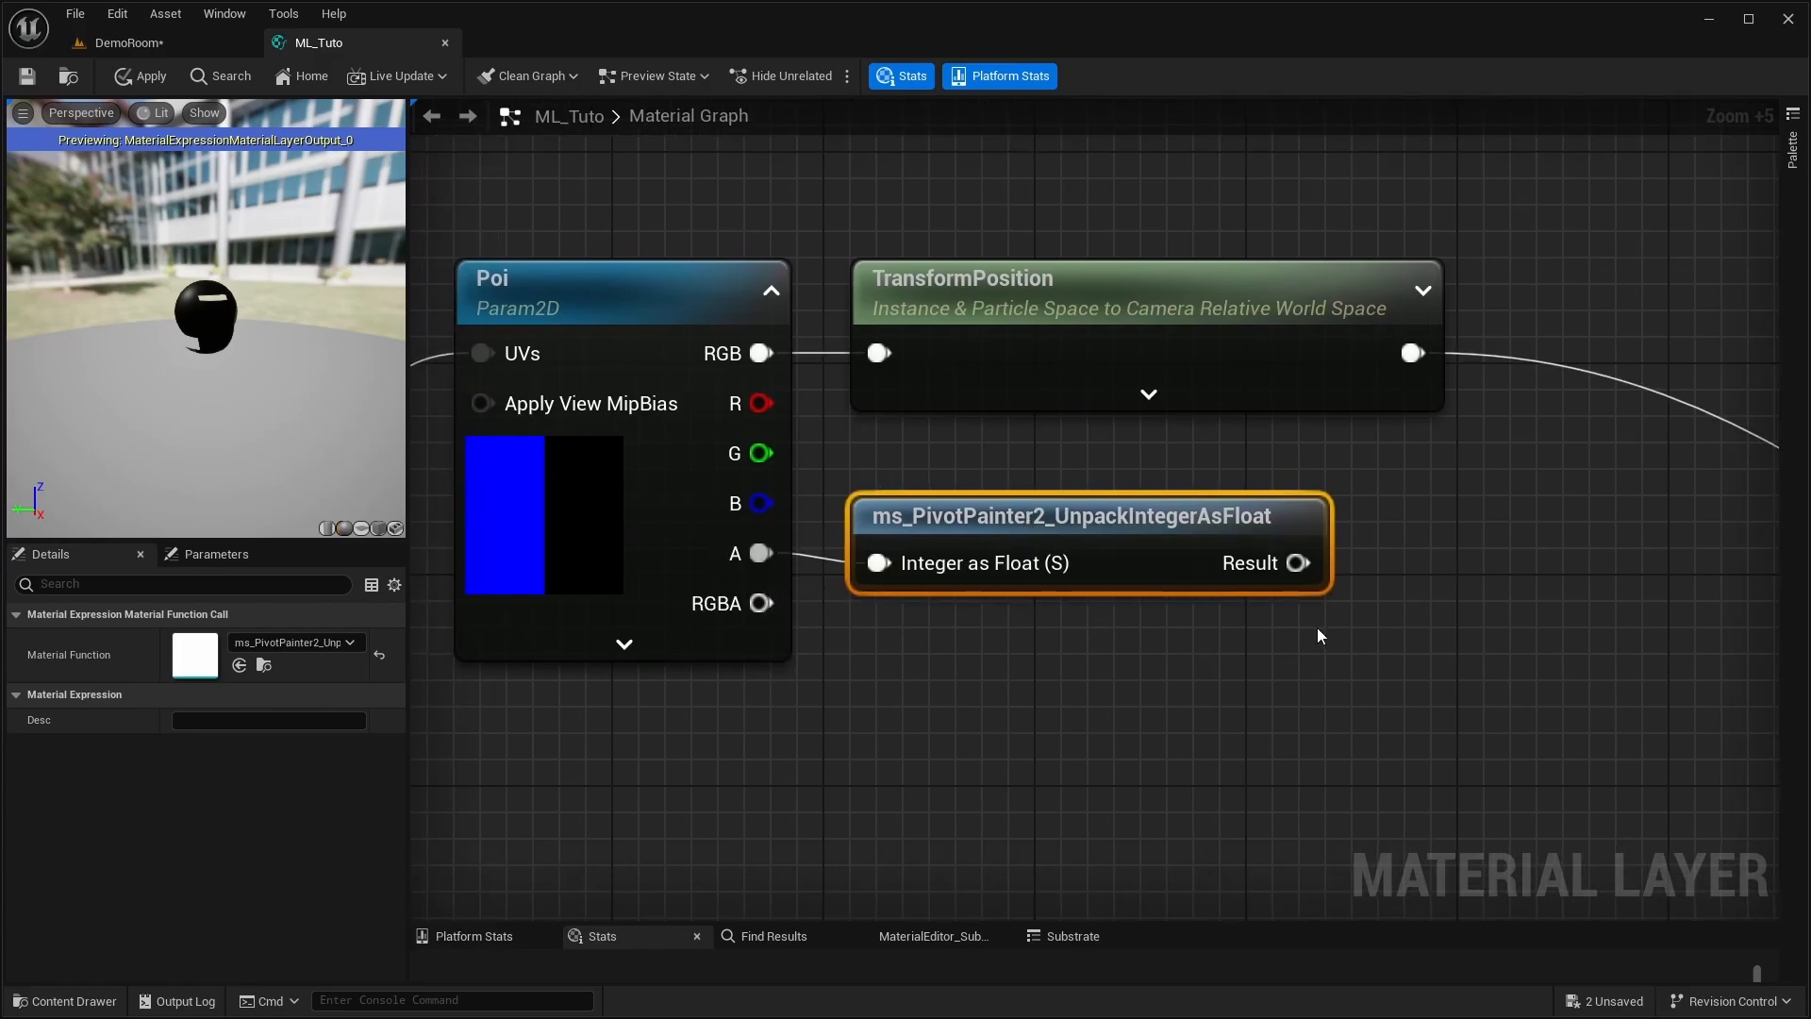
right_click_drag(819, 444, 796, 410)
left_click_drag(797, 410, 1332, 615)
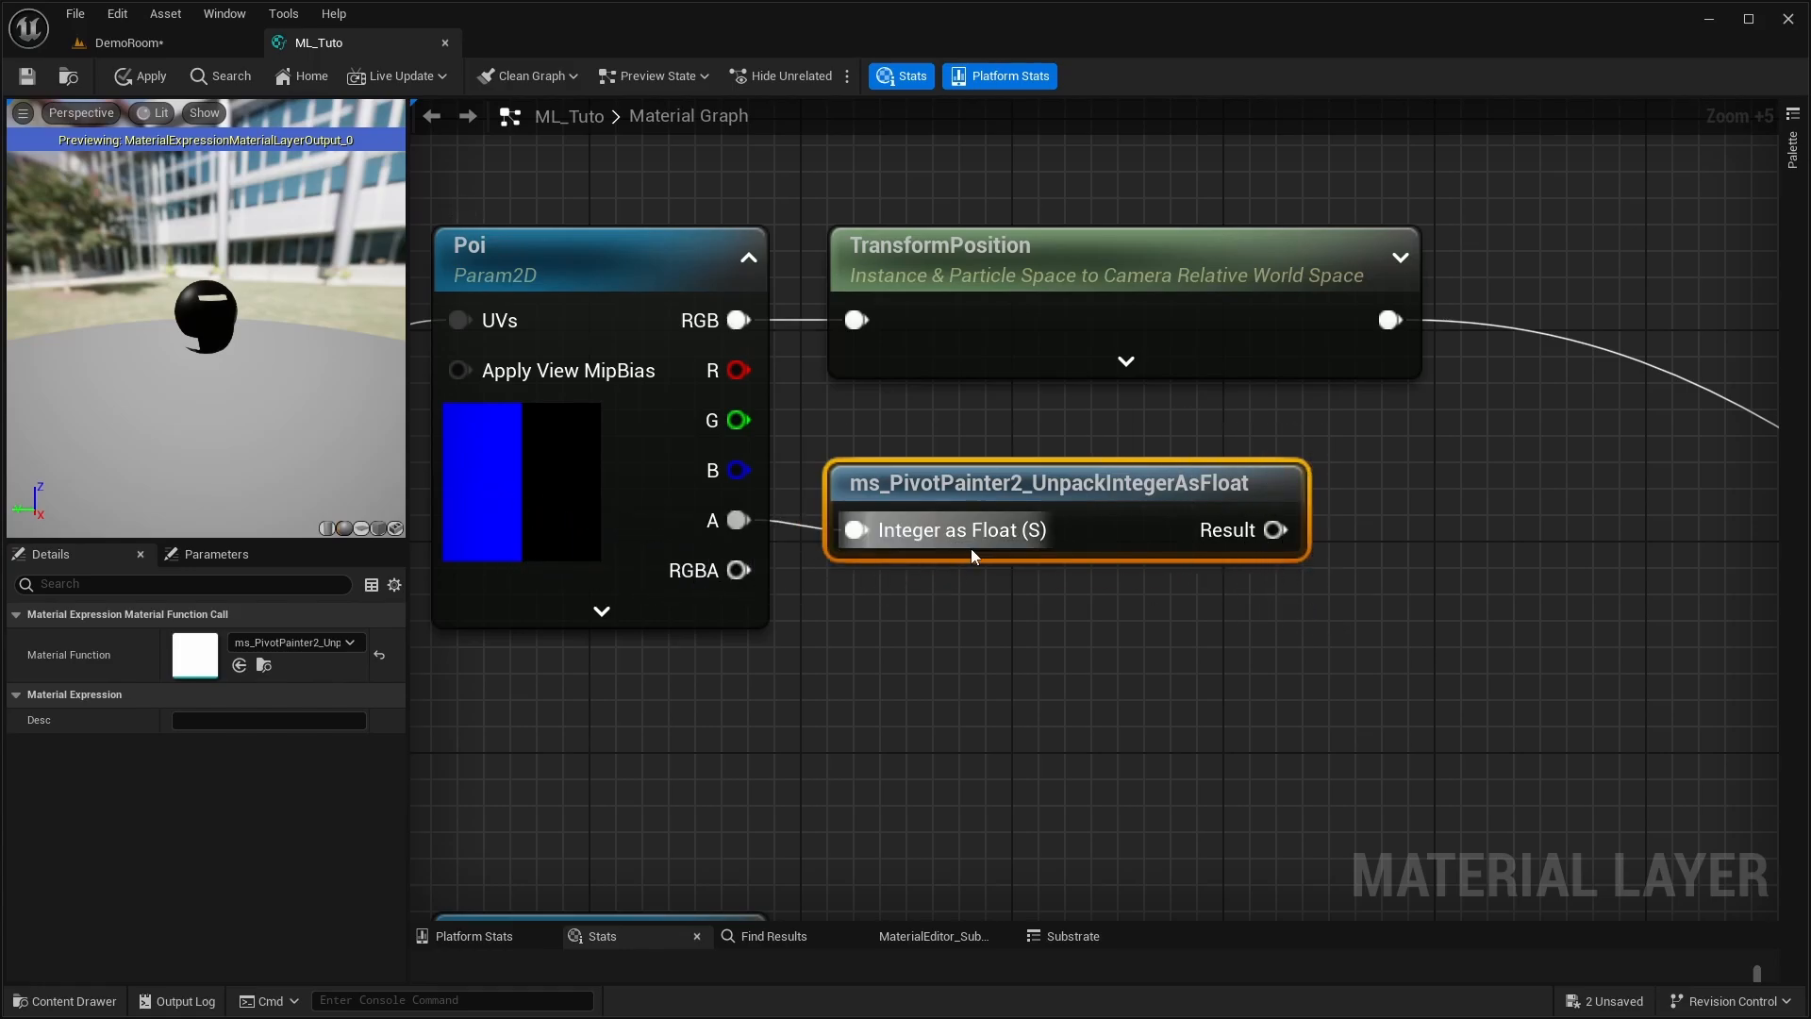
right_click_drag(987, 604, 959, 628)
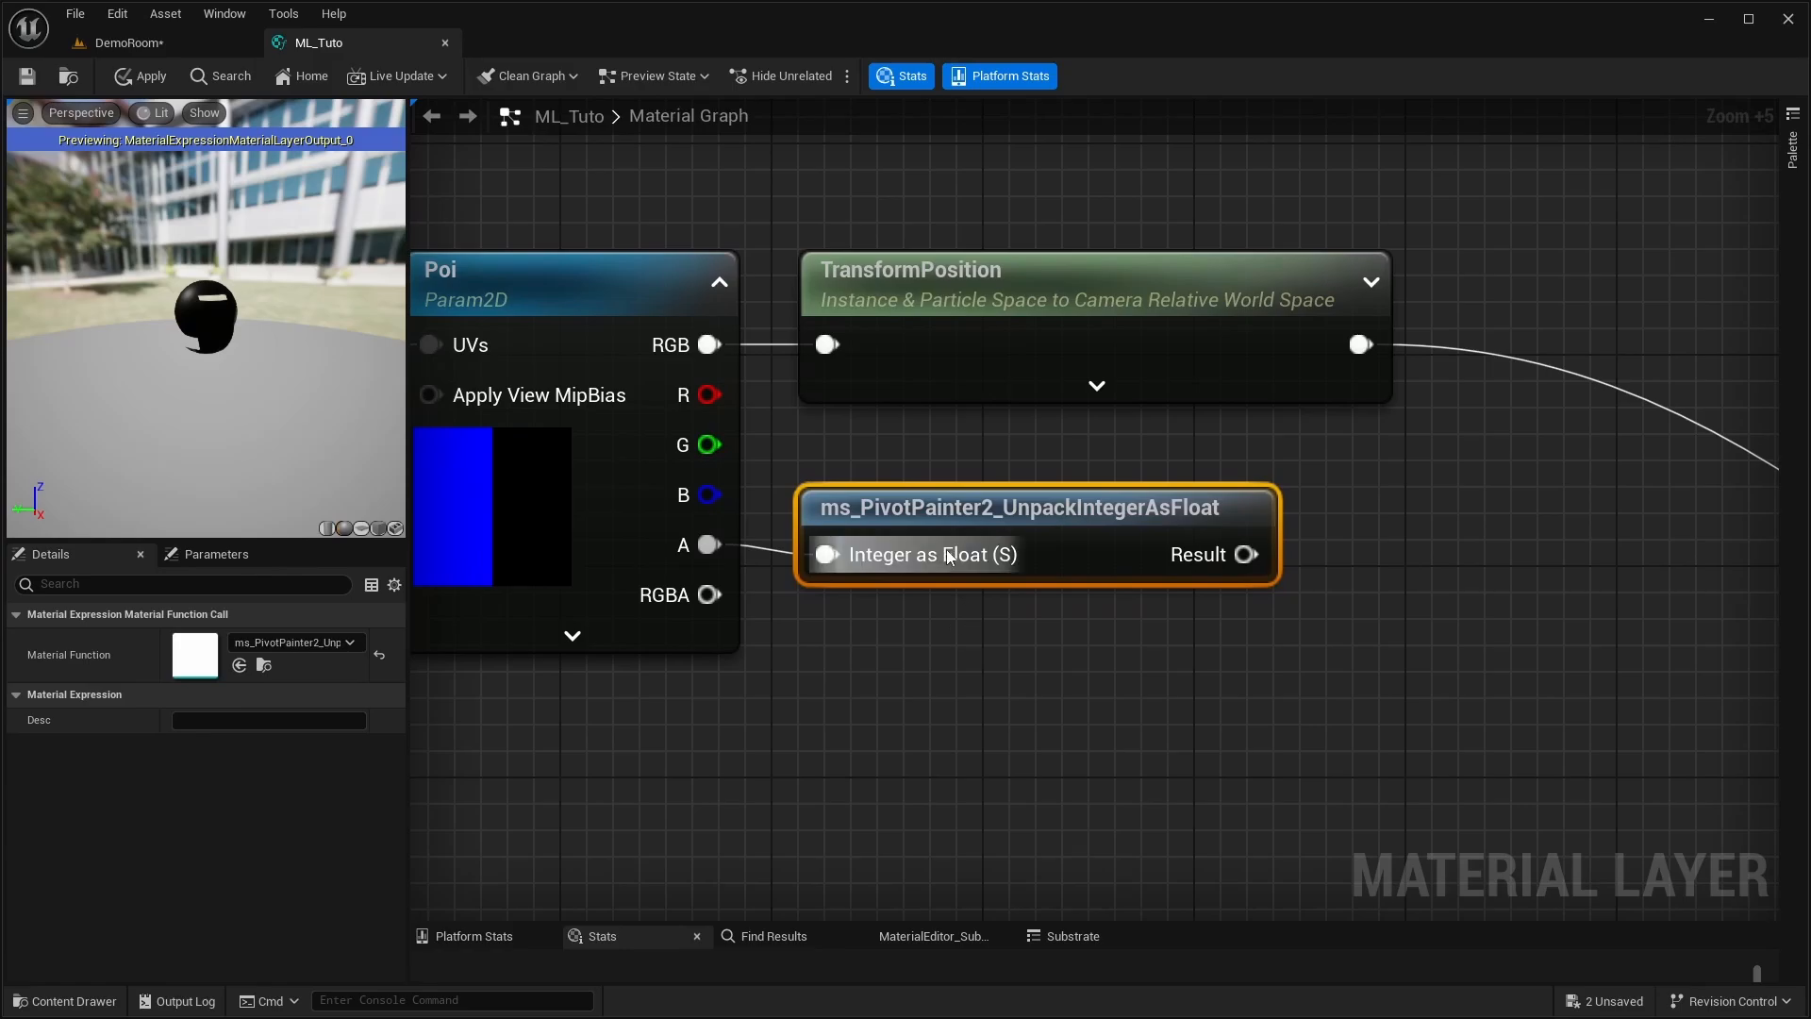
double_click(977, 507)
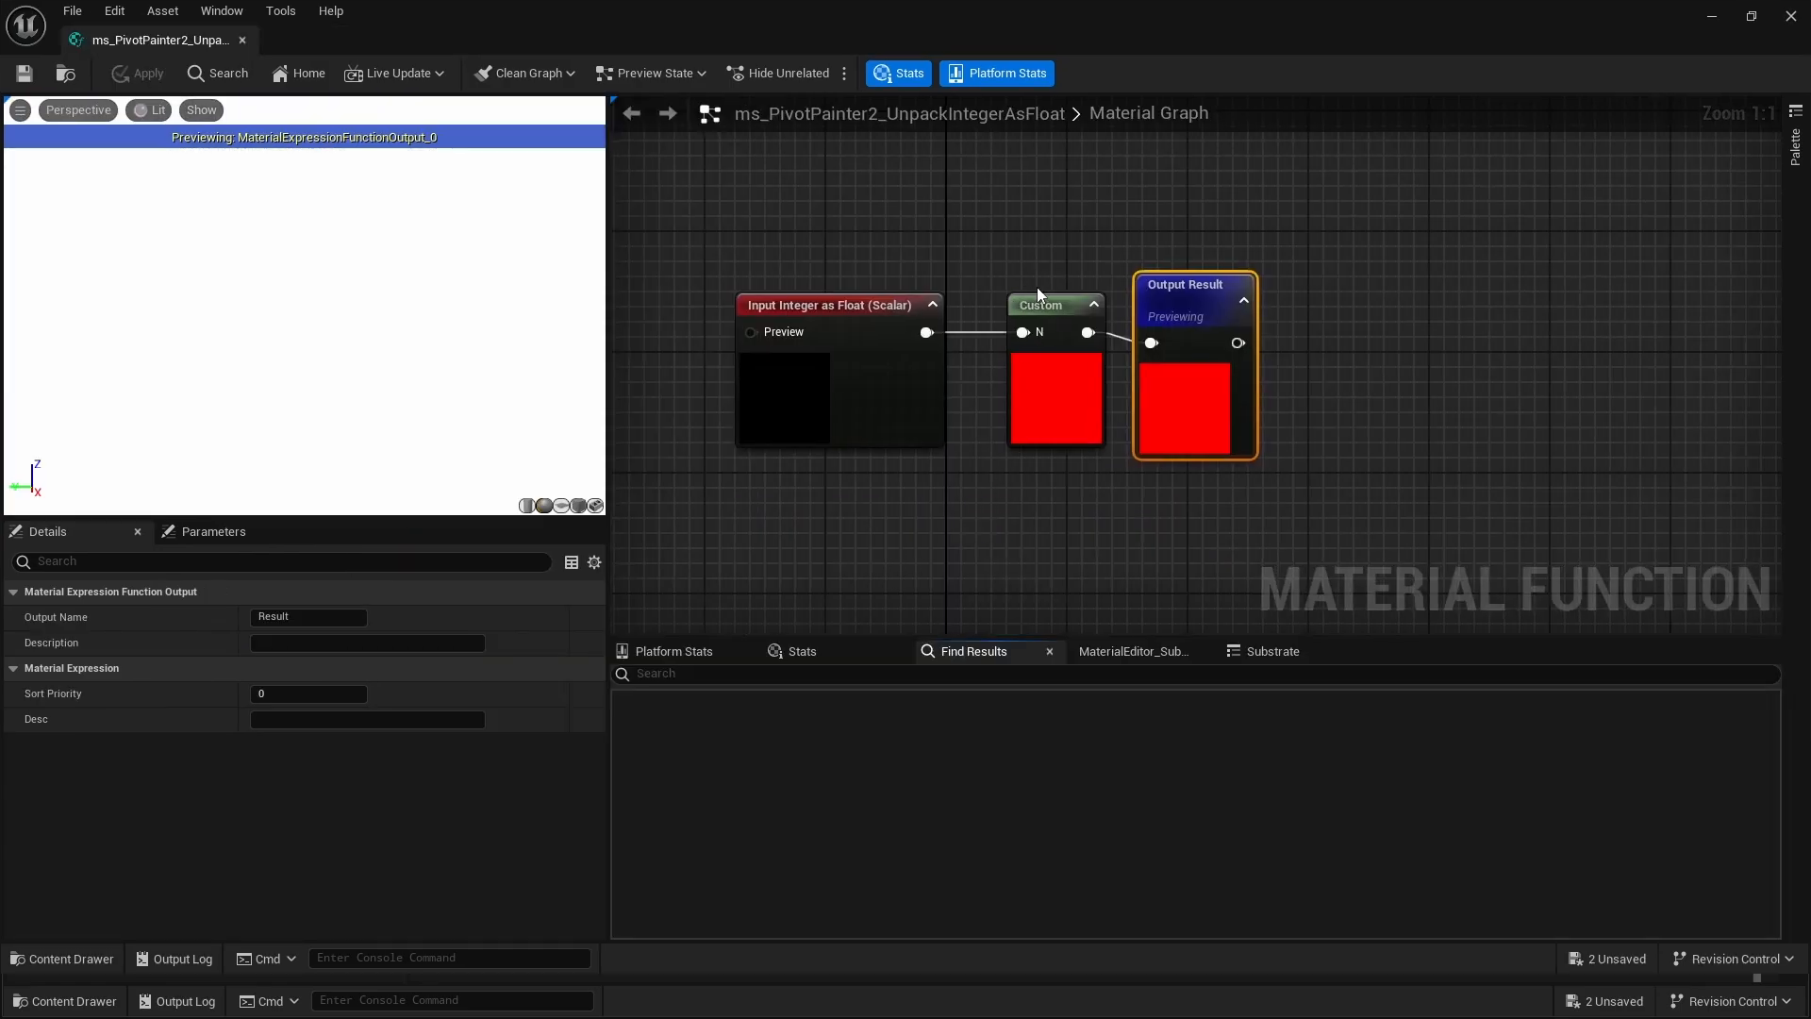
left_click(1035, 317)
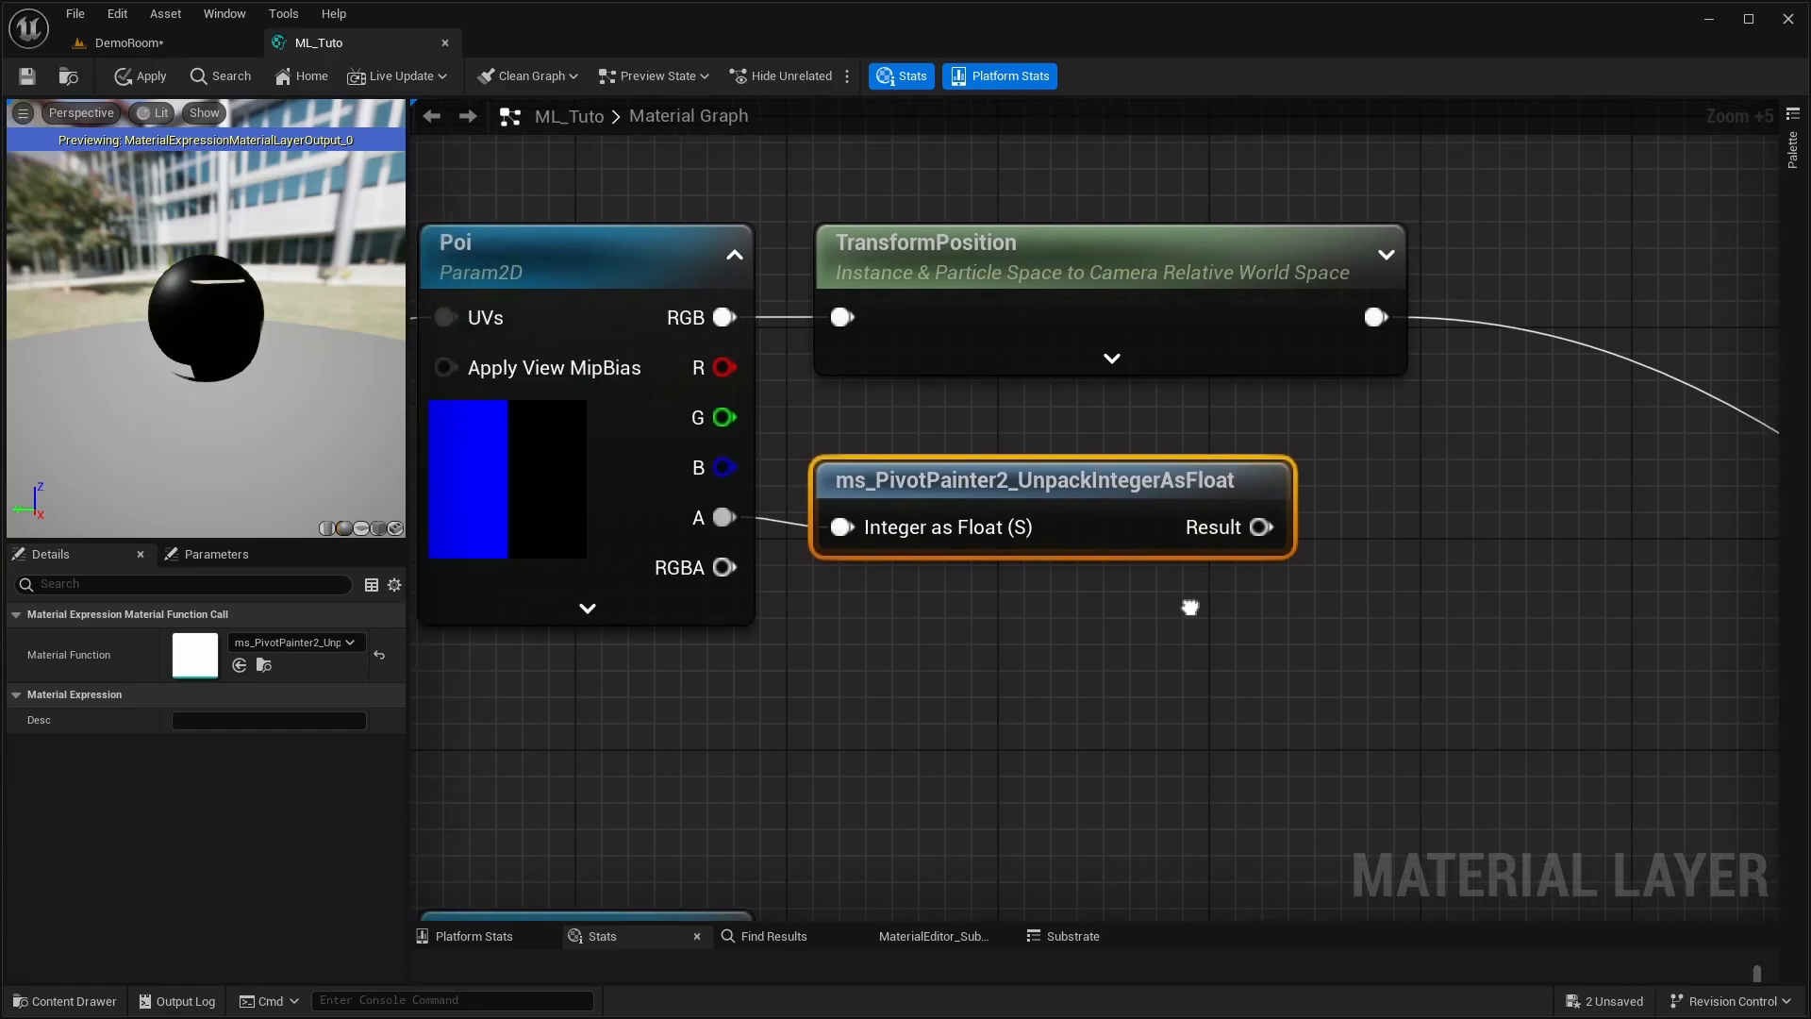
- Inspect the parent indices shown on MatineeCam_SM's sub-objects in the DemoRoom level and return to ML_Tuto
left_click_drag(1252, 521, 1413, 542)
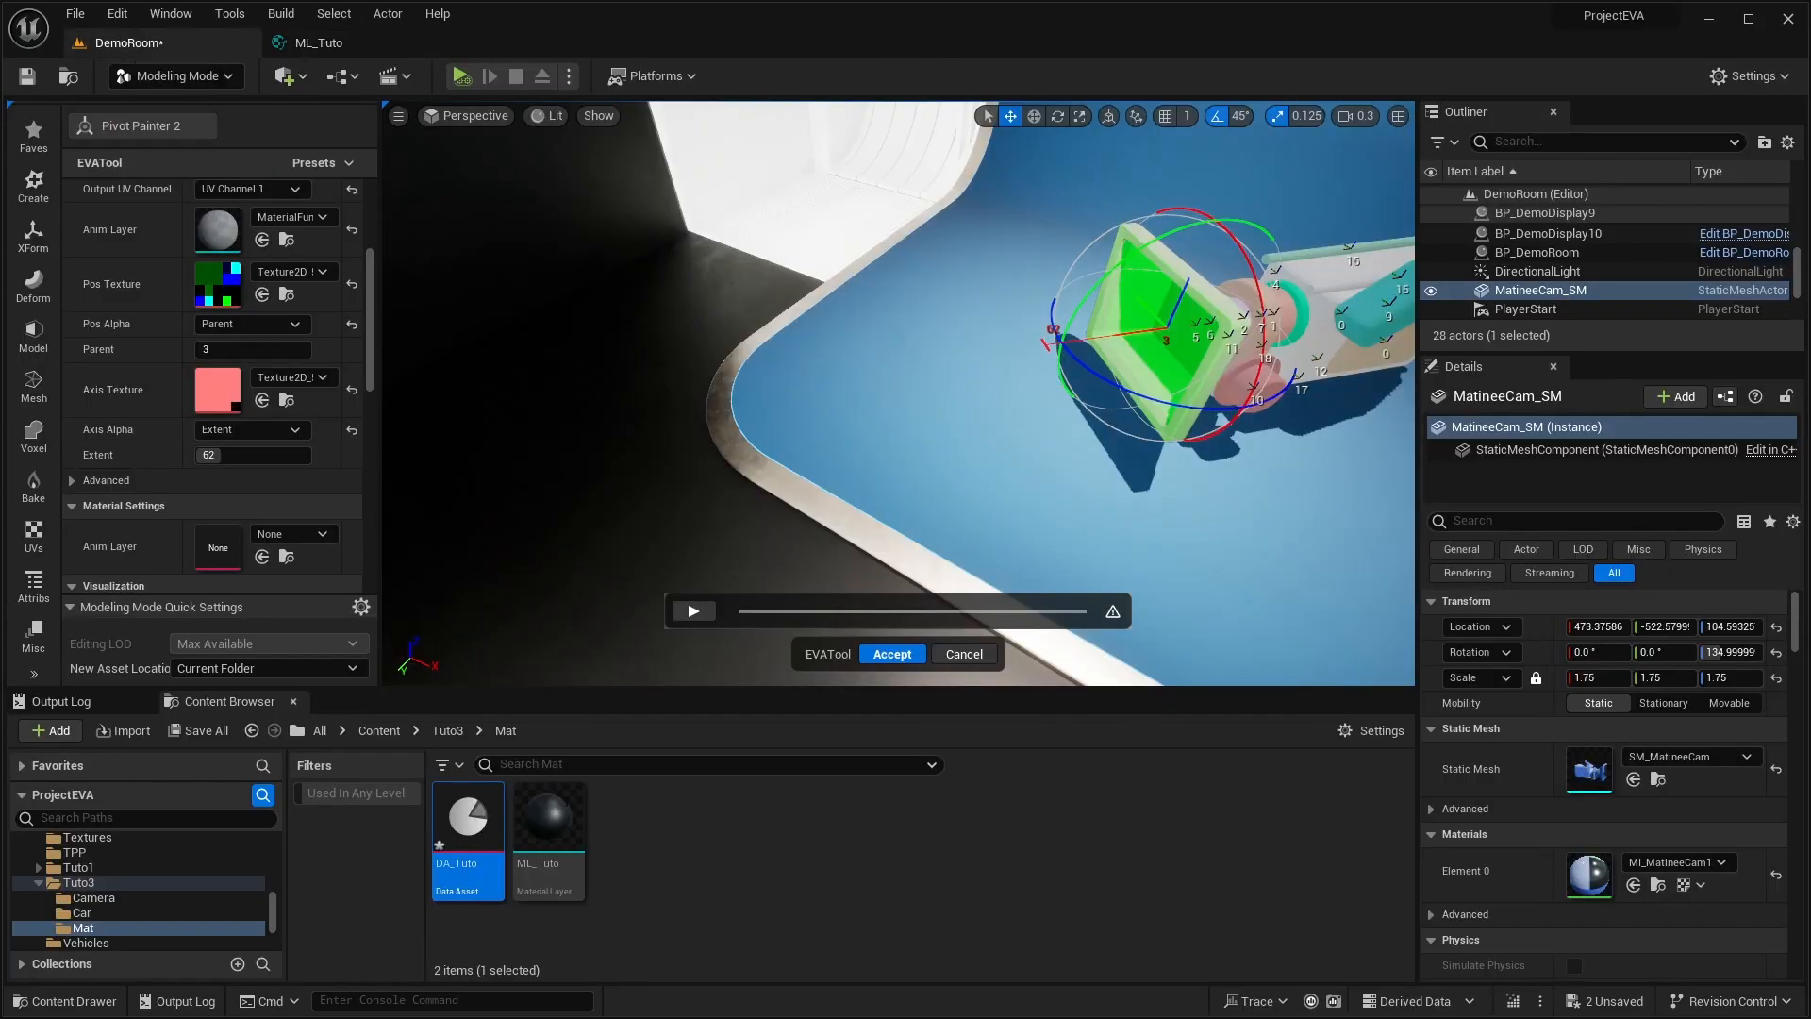
right_click_drag(1019, 408, 1094, 409)
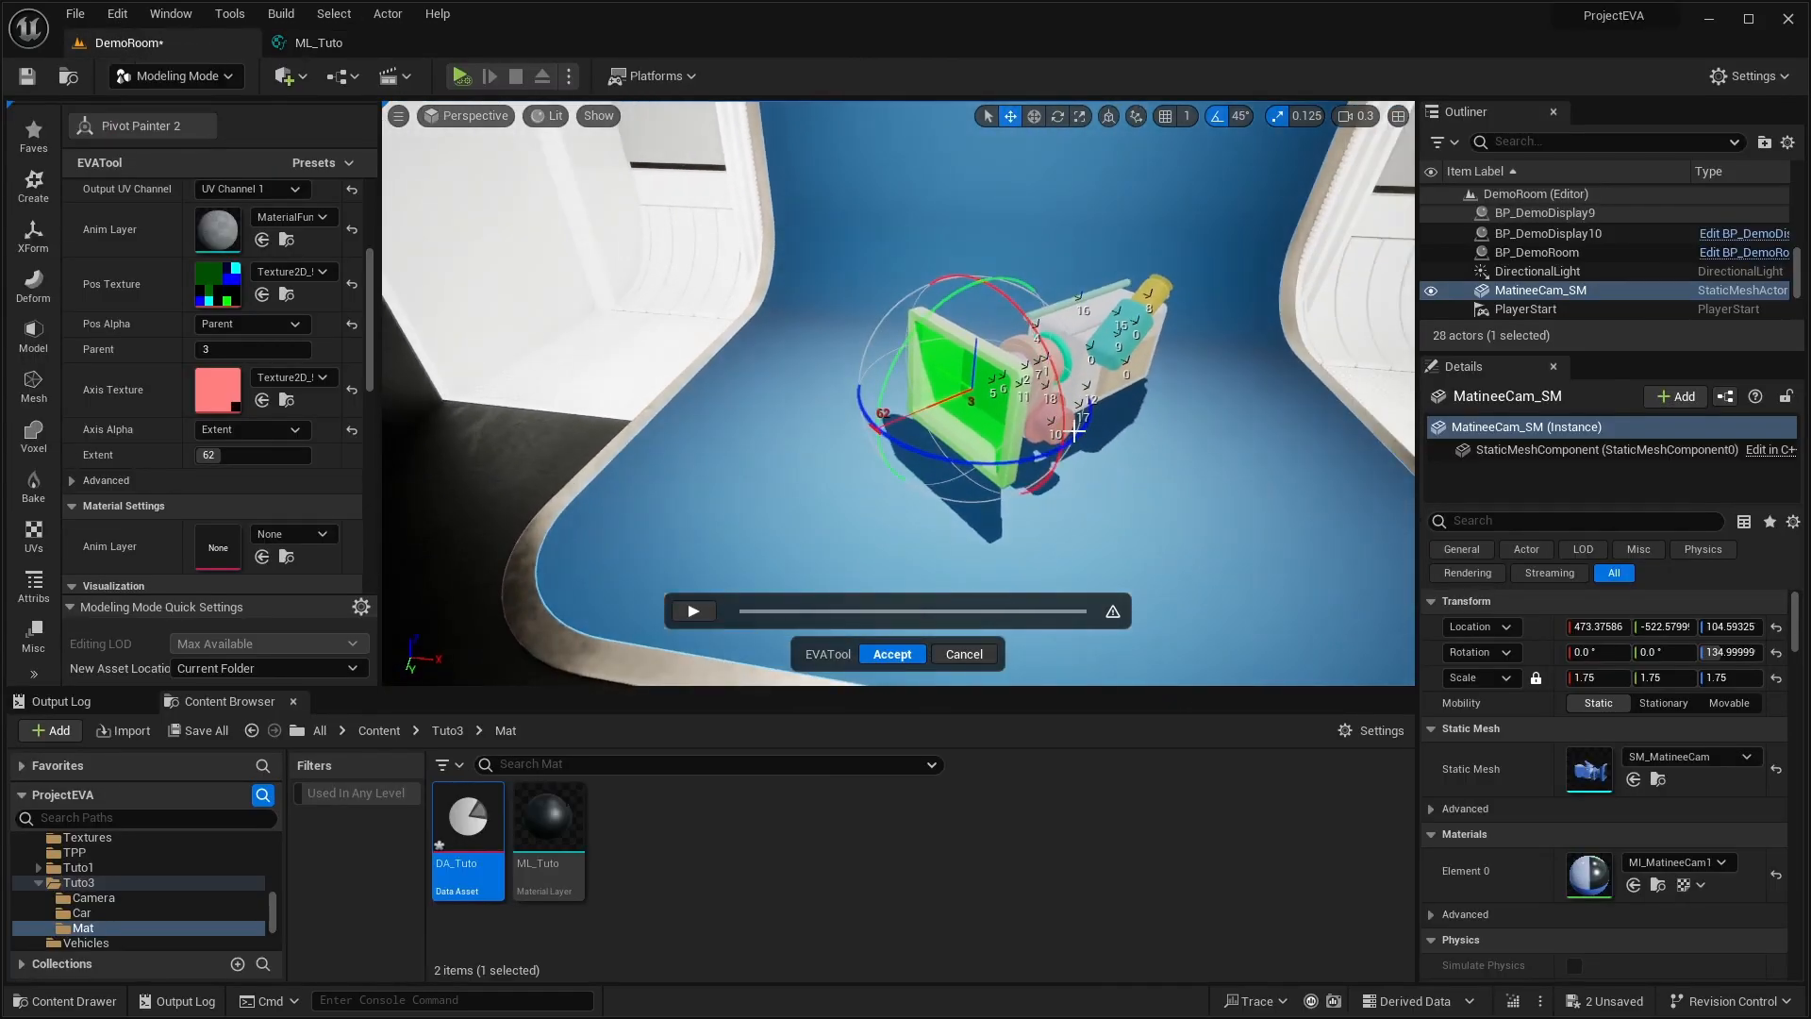
scroll(1019, 409, "up", 5)
scroll(1028, 426, "down", 3)
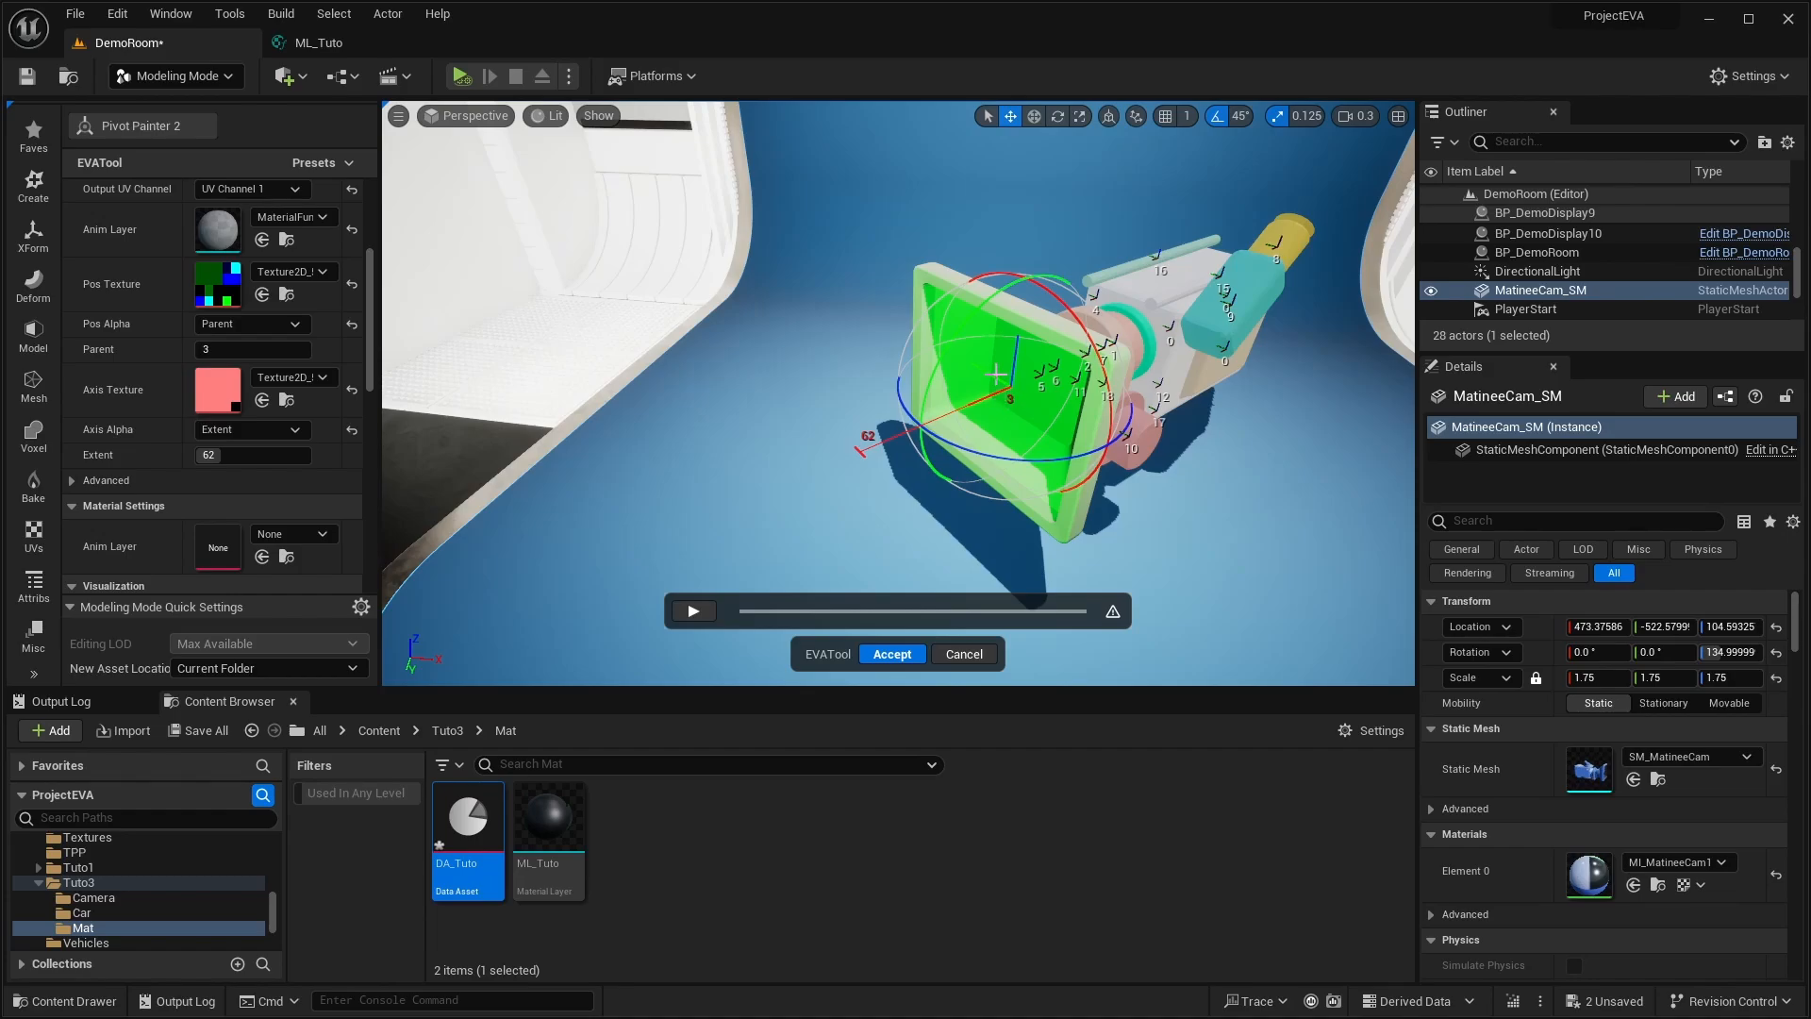
left_click(316, 43)
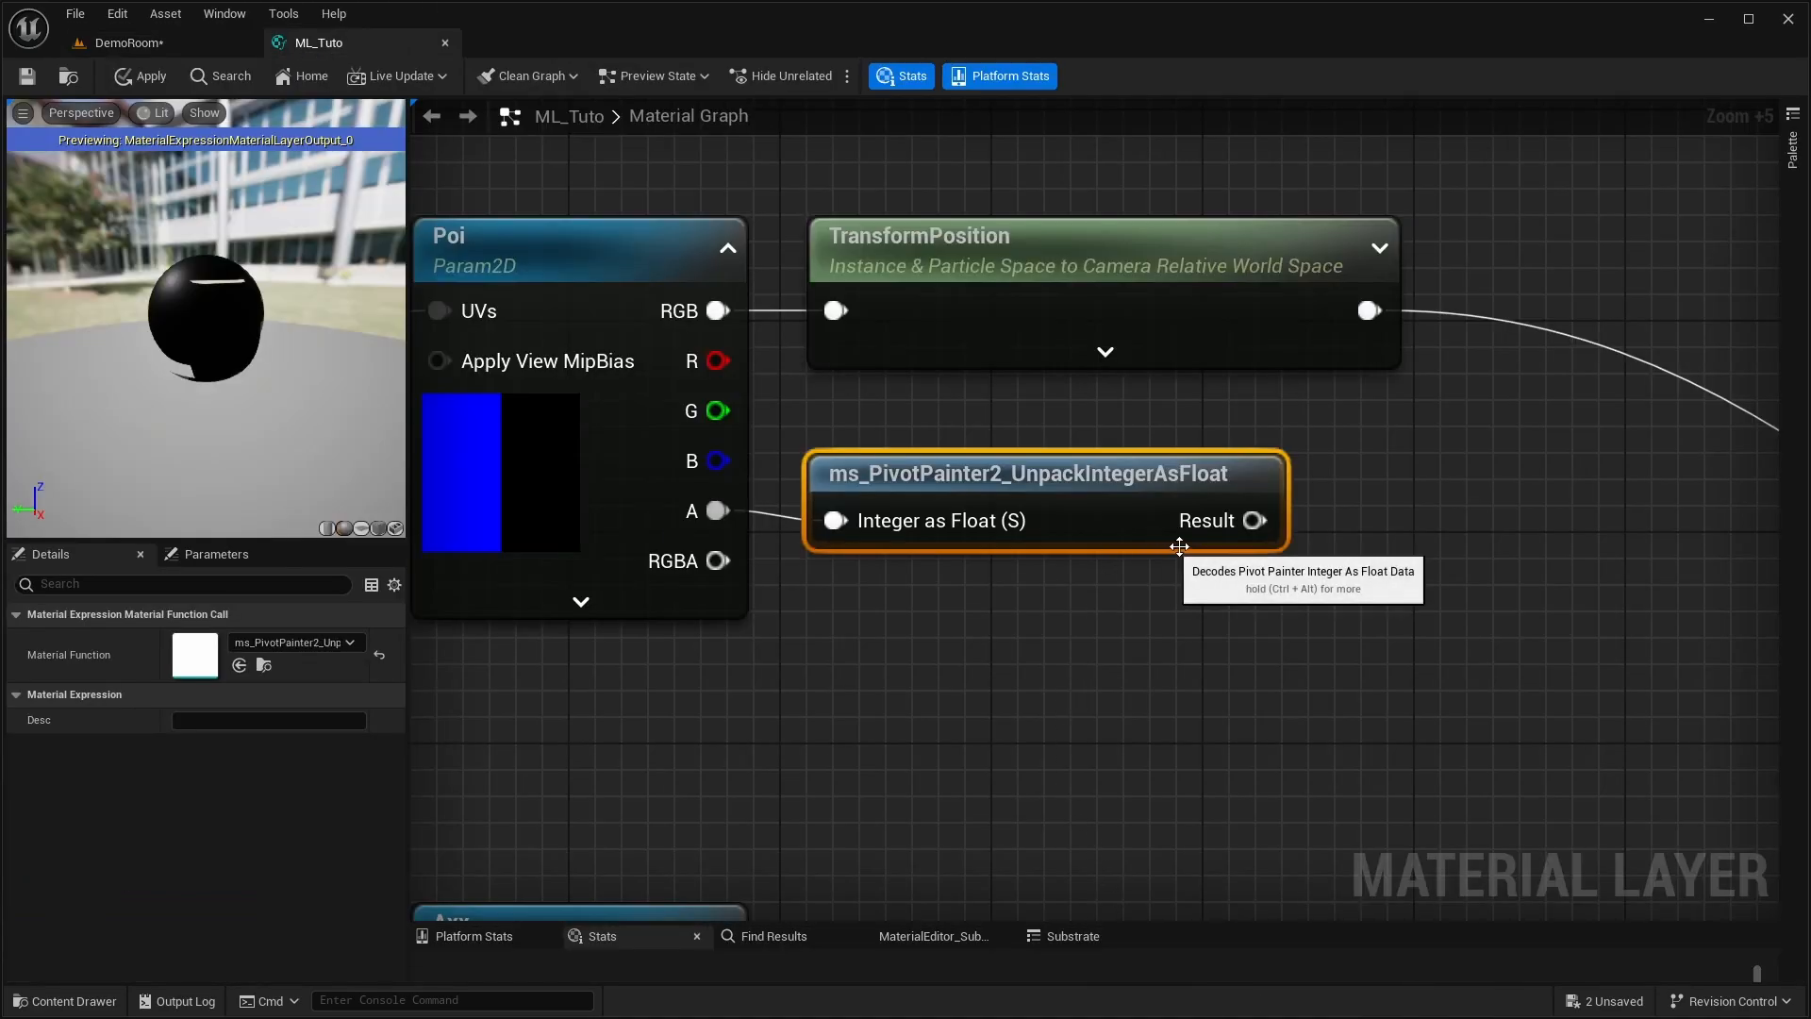
left_click_drag(1255, 520, 1470, 585)
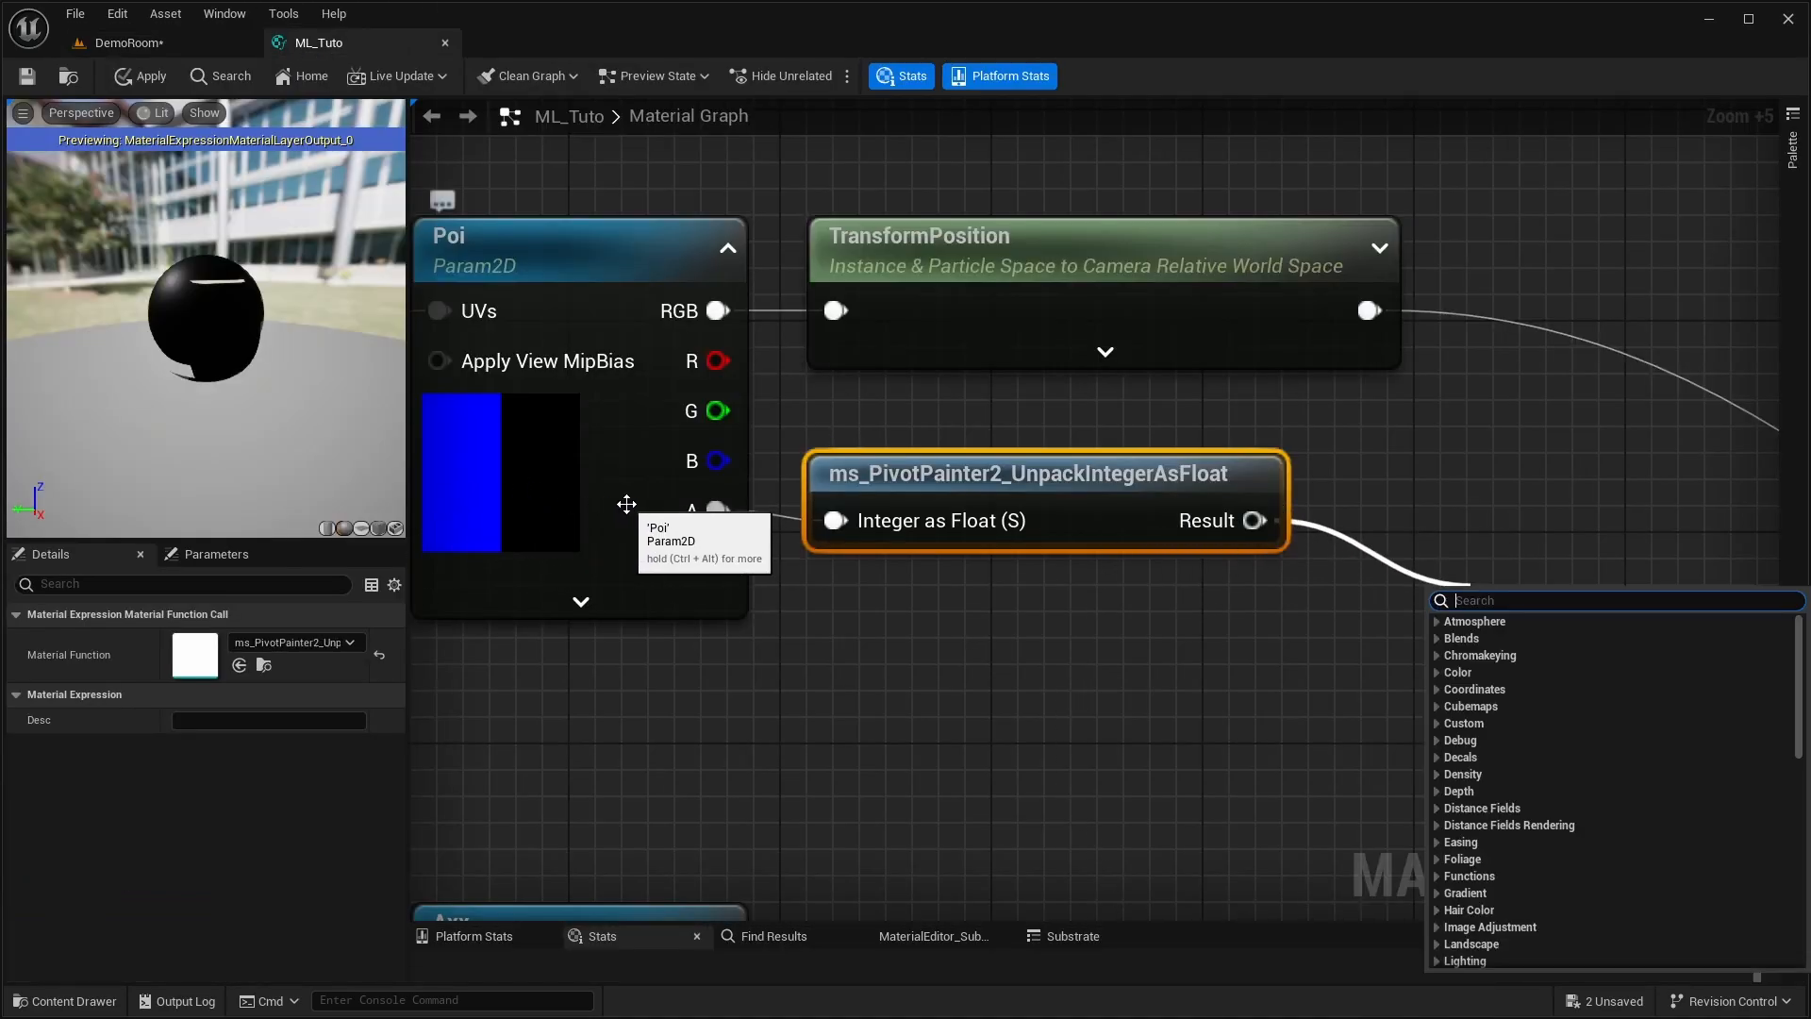
left_click_drag(717, 511, 840, 621)
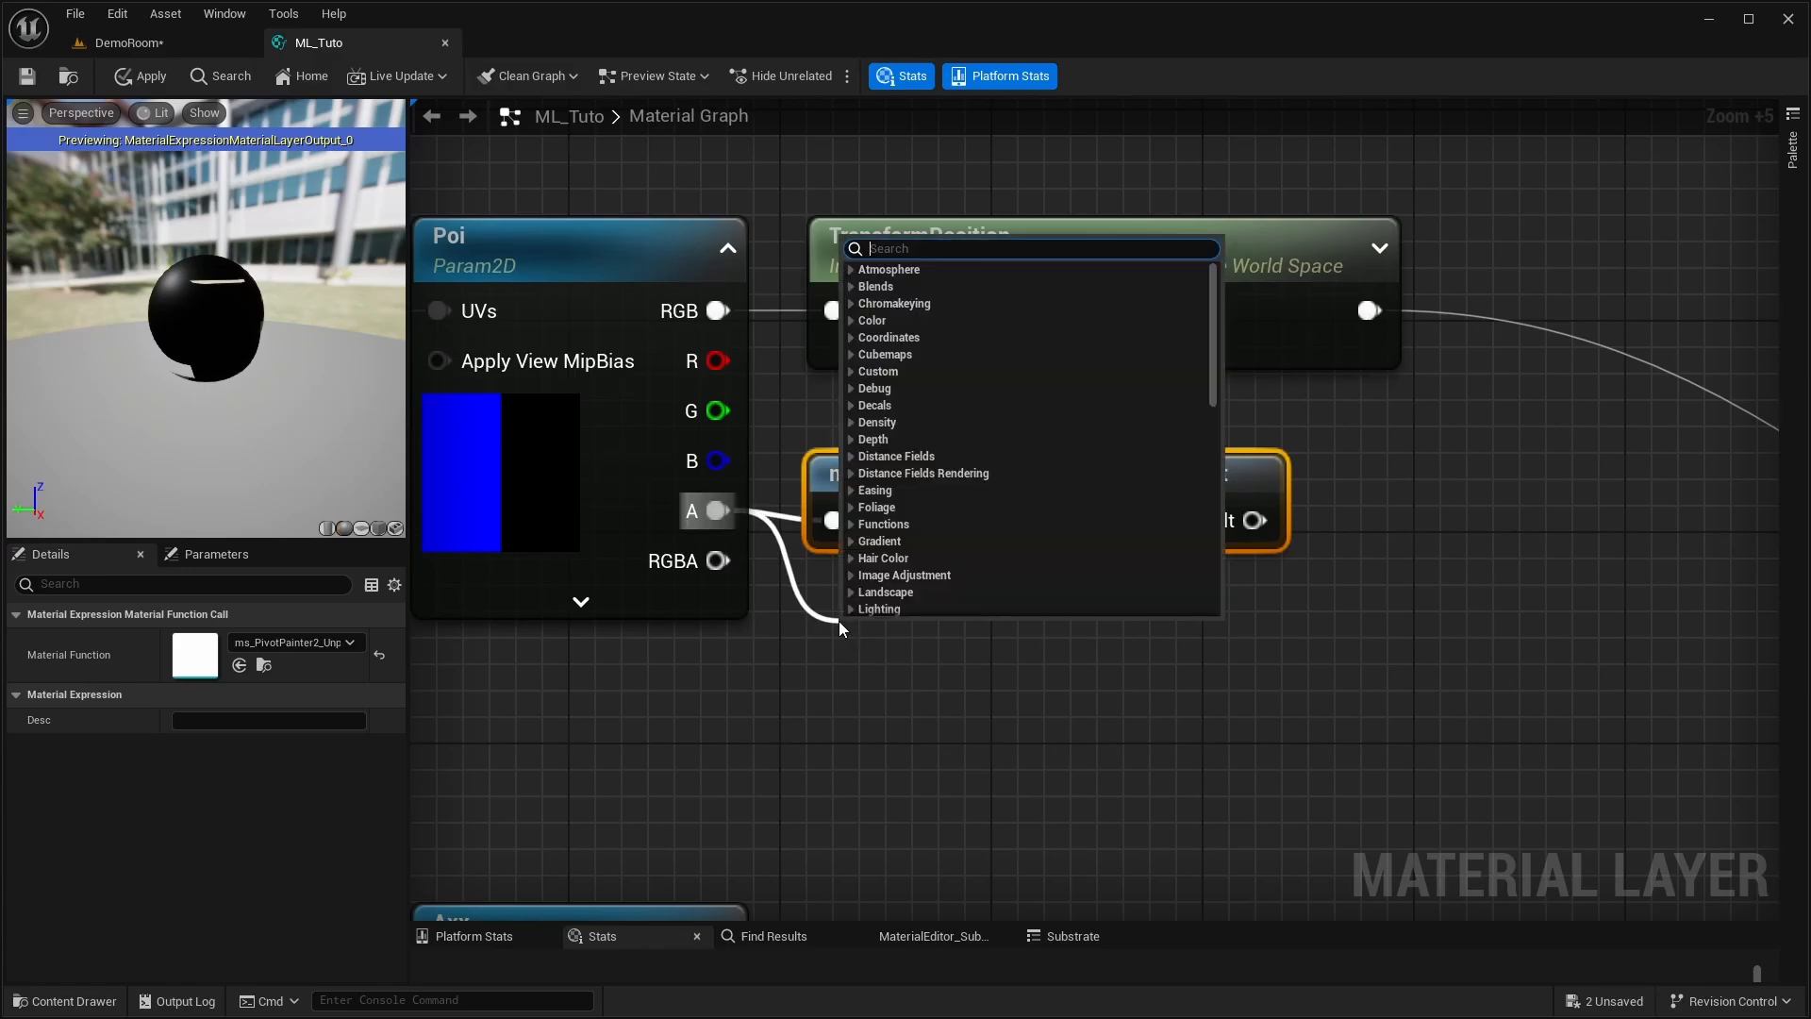
left_click(726, 693)
scroll(808, 672, "down", 1)
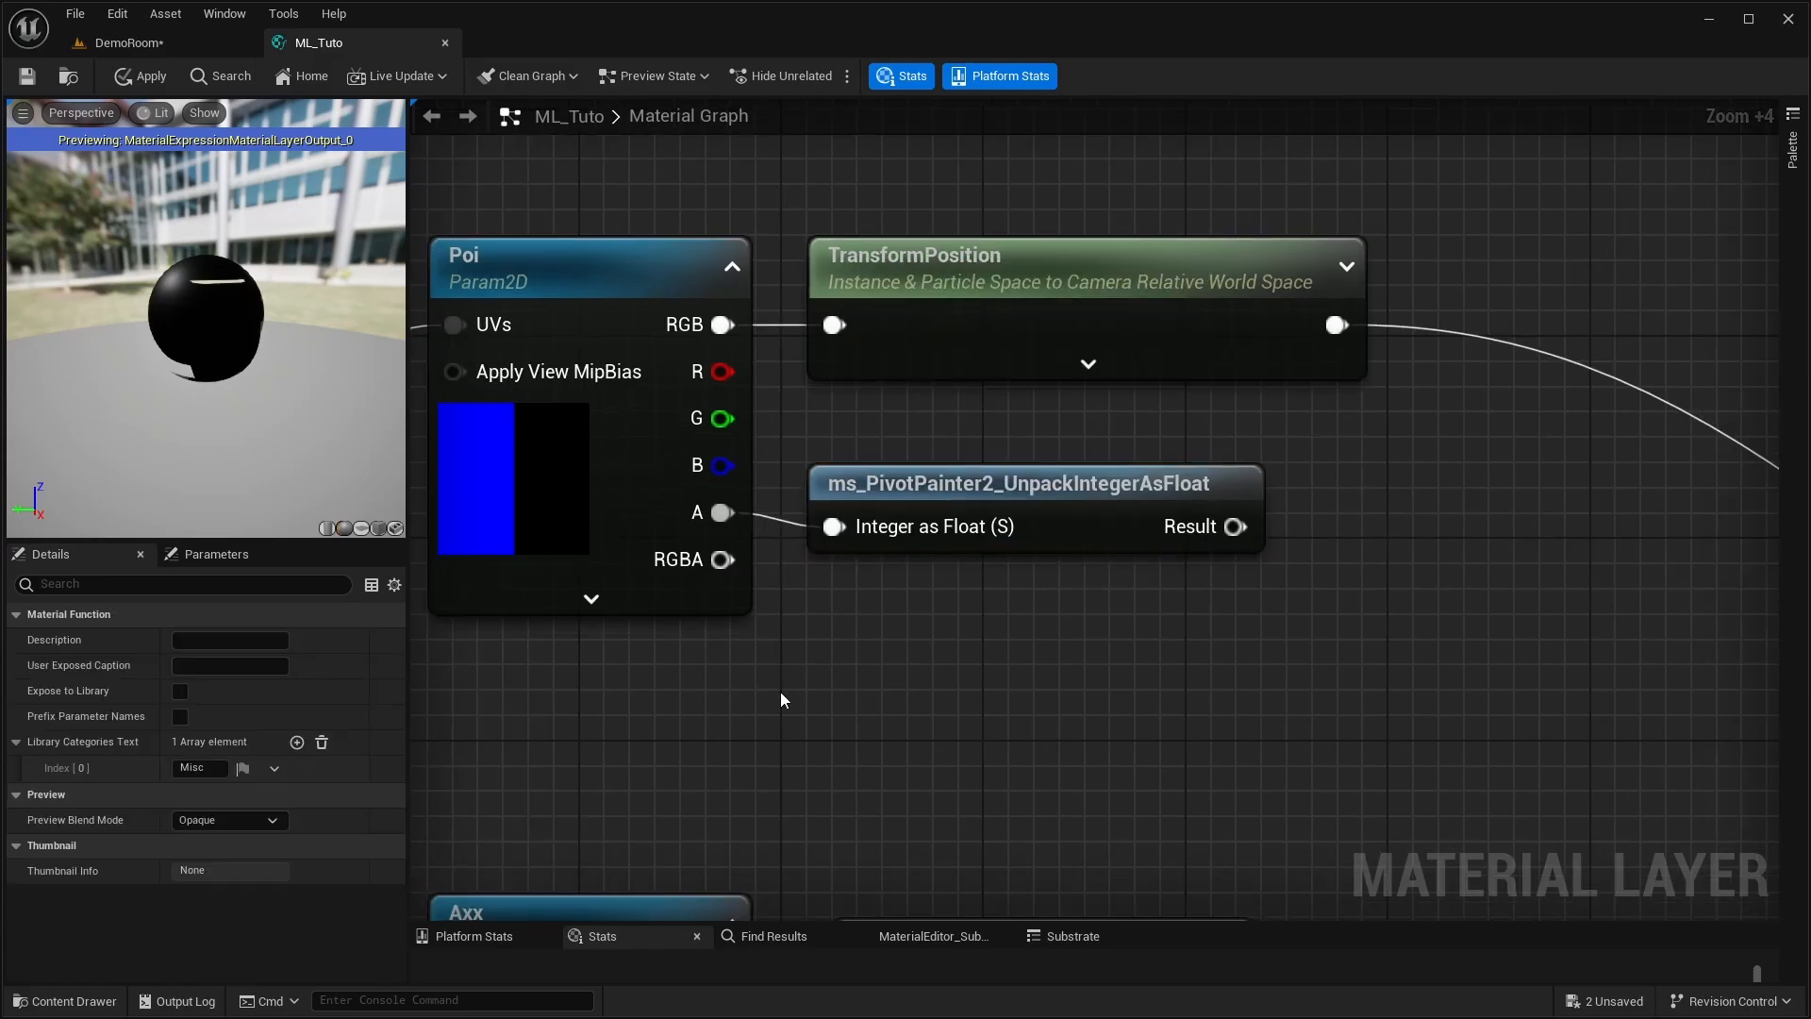
- Select the yellow cylindrical sub-object of MatineeCam_SM in the DemoRoom level and rotate its pivot axis
right_click_drag(779, 693, 863, 603)
right_click_drag(689, 751, 773, 340)
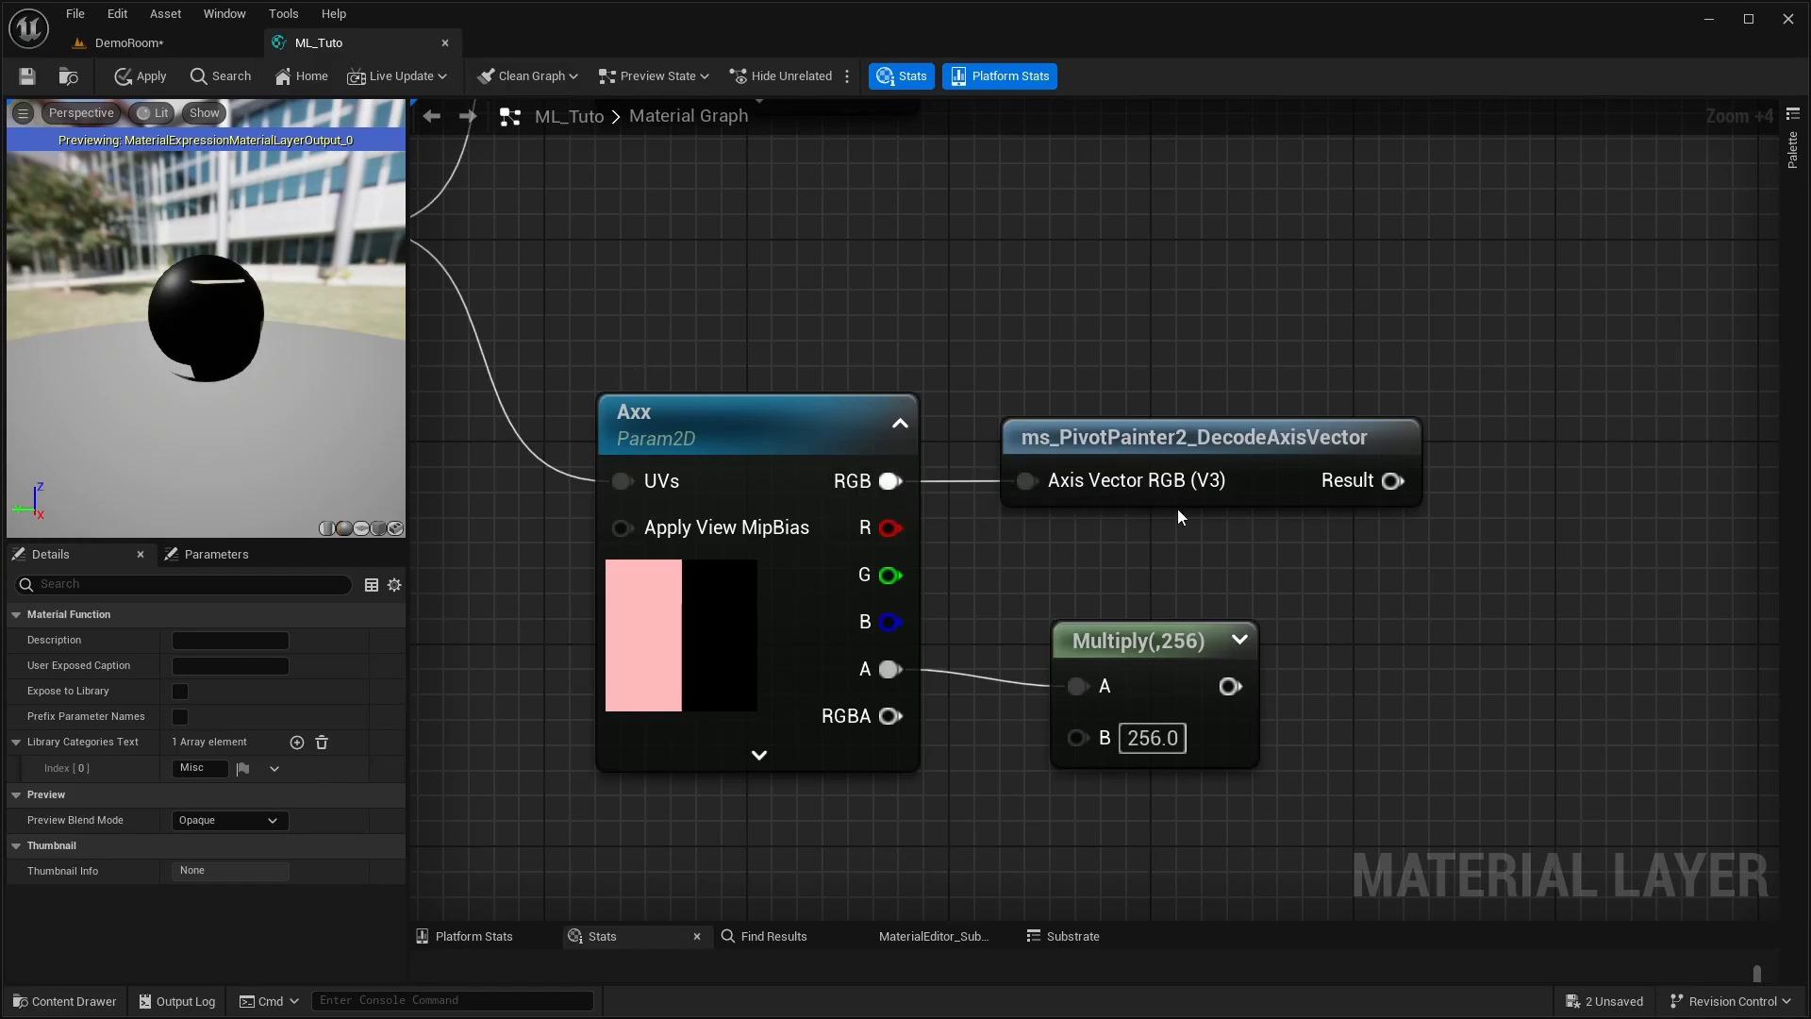
left_click(147, 45)
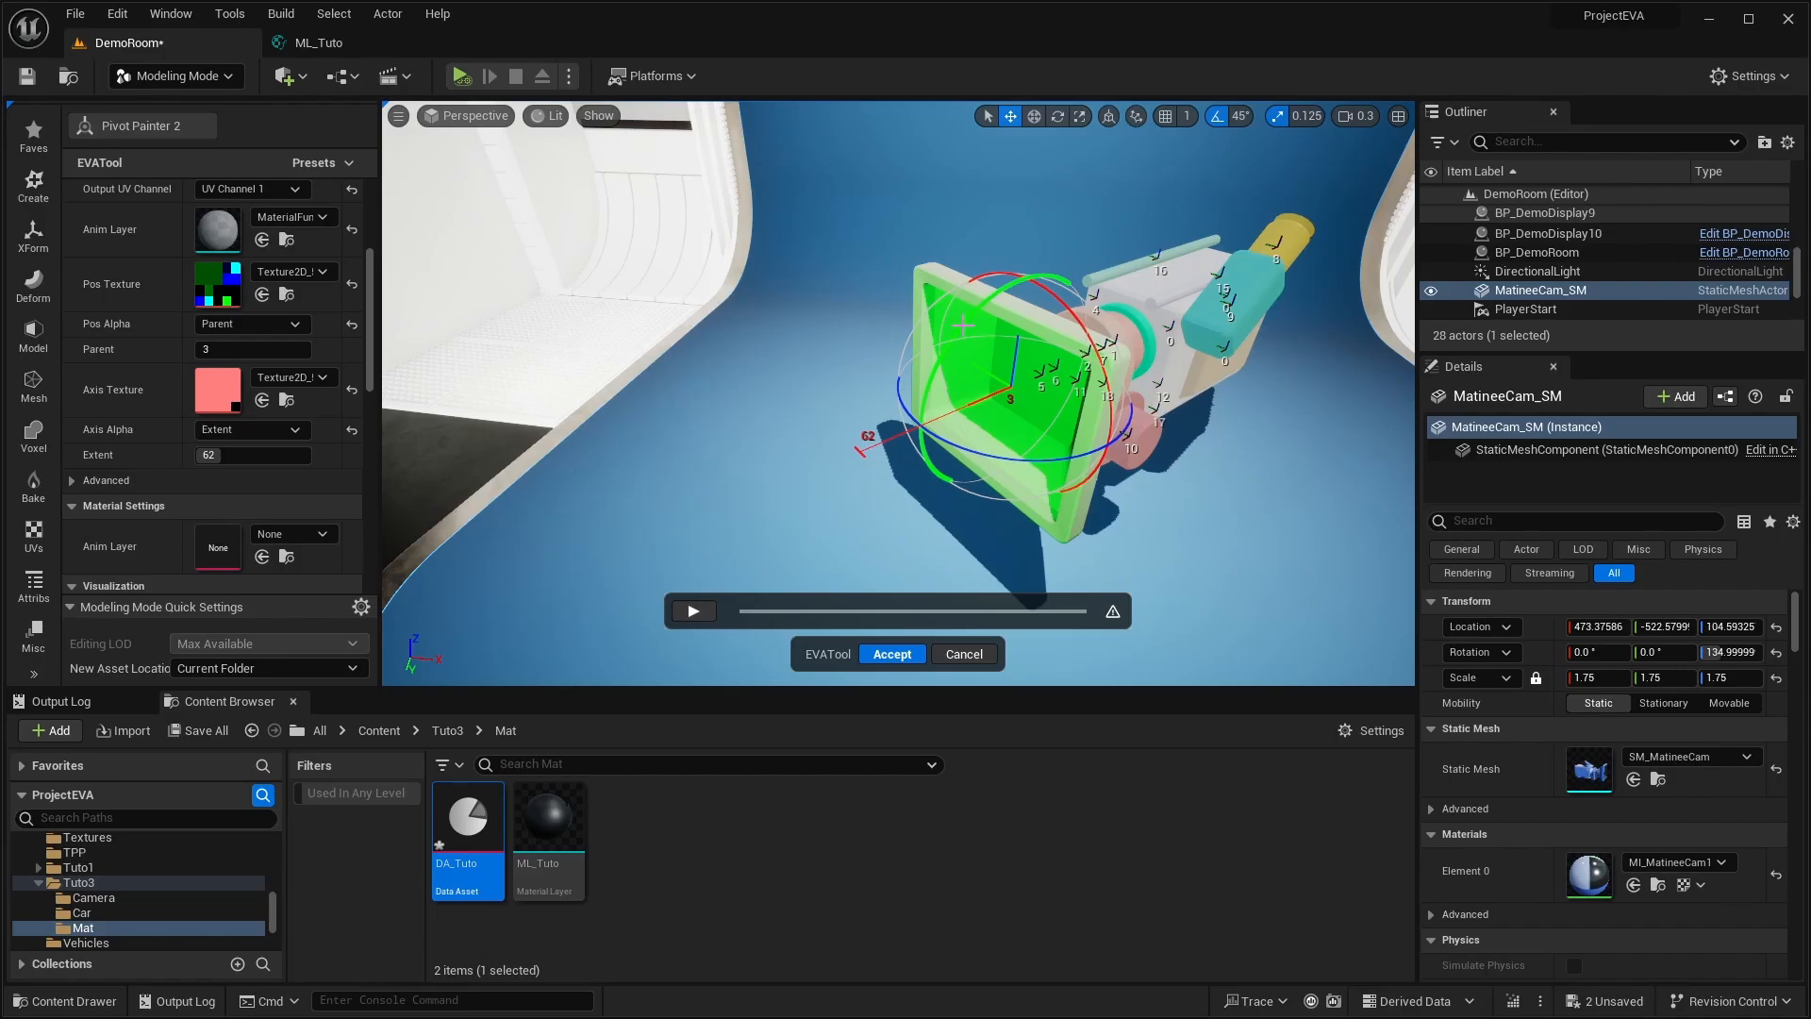
left_click(1288, 241)
right_click_drag(1293, 447, 1144, 333)
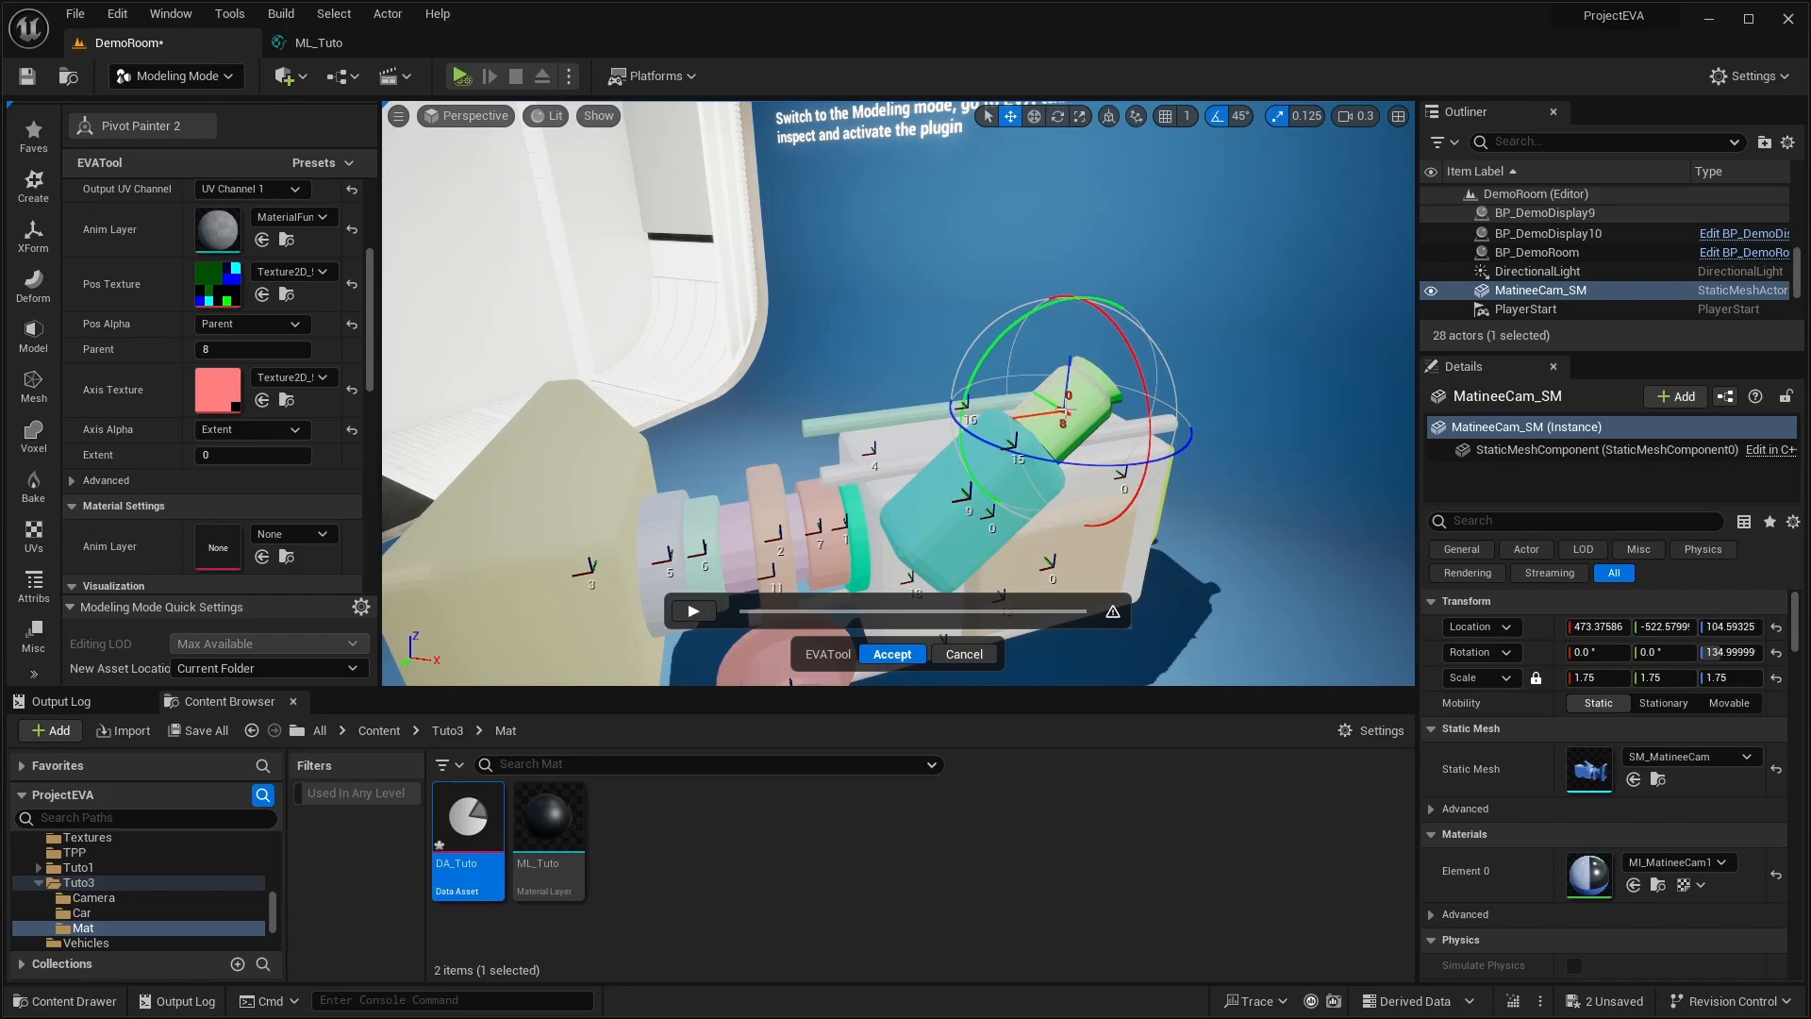
left_click_drag(998, 347, 1477, 327)
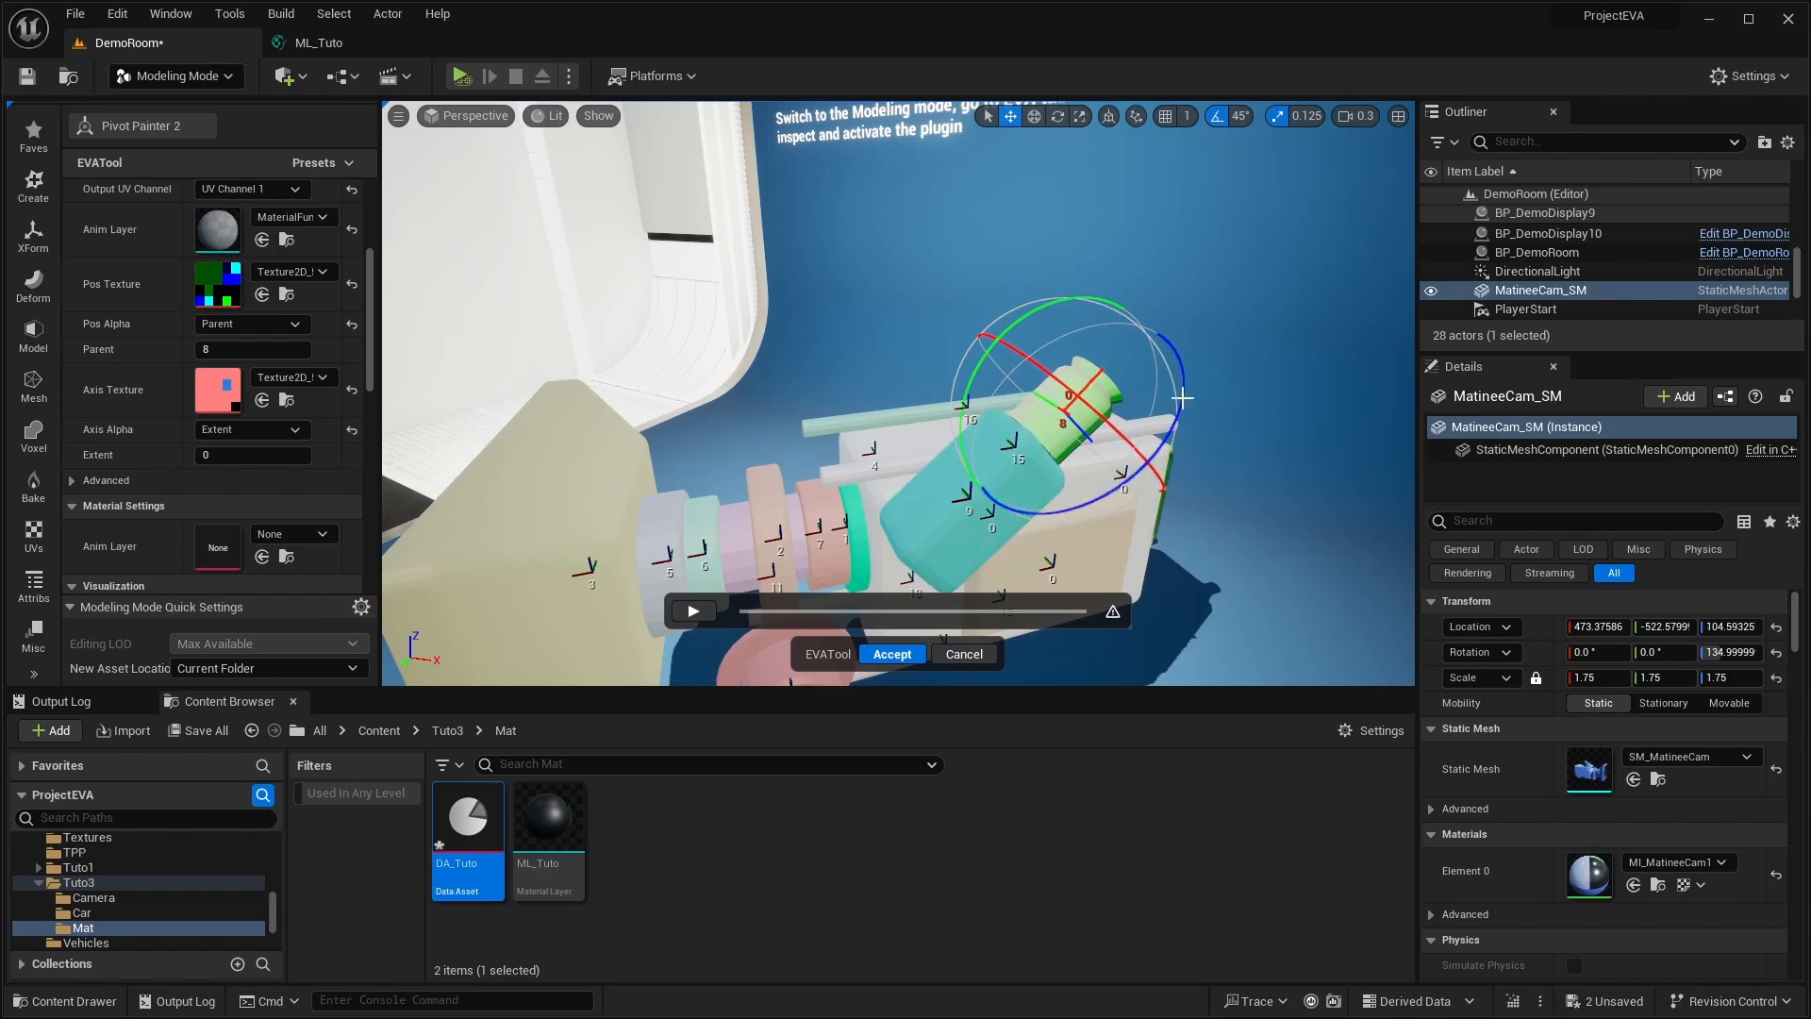
- Examine the Axx texture parameter in ML_Tuto and its RGB link to ms_PivotPainter2_DecodeAxisVector
left_click(335, 45)
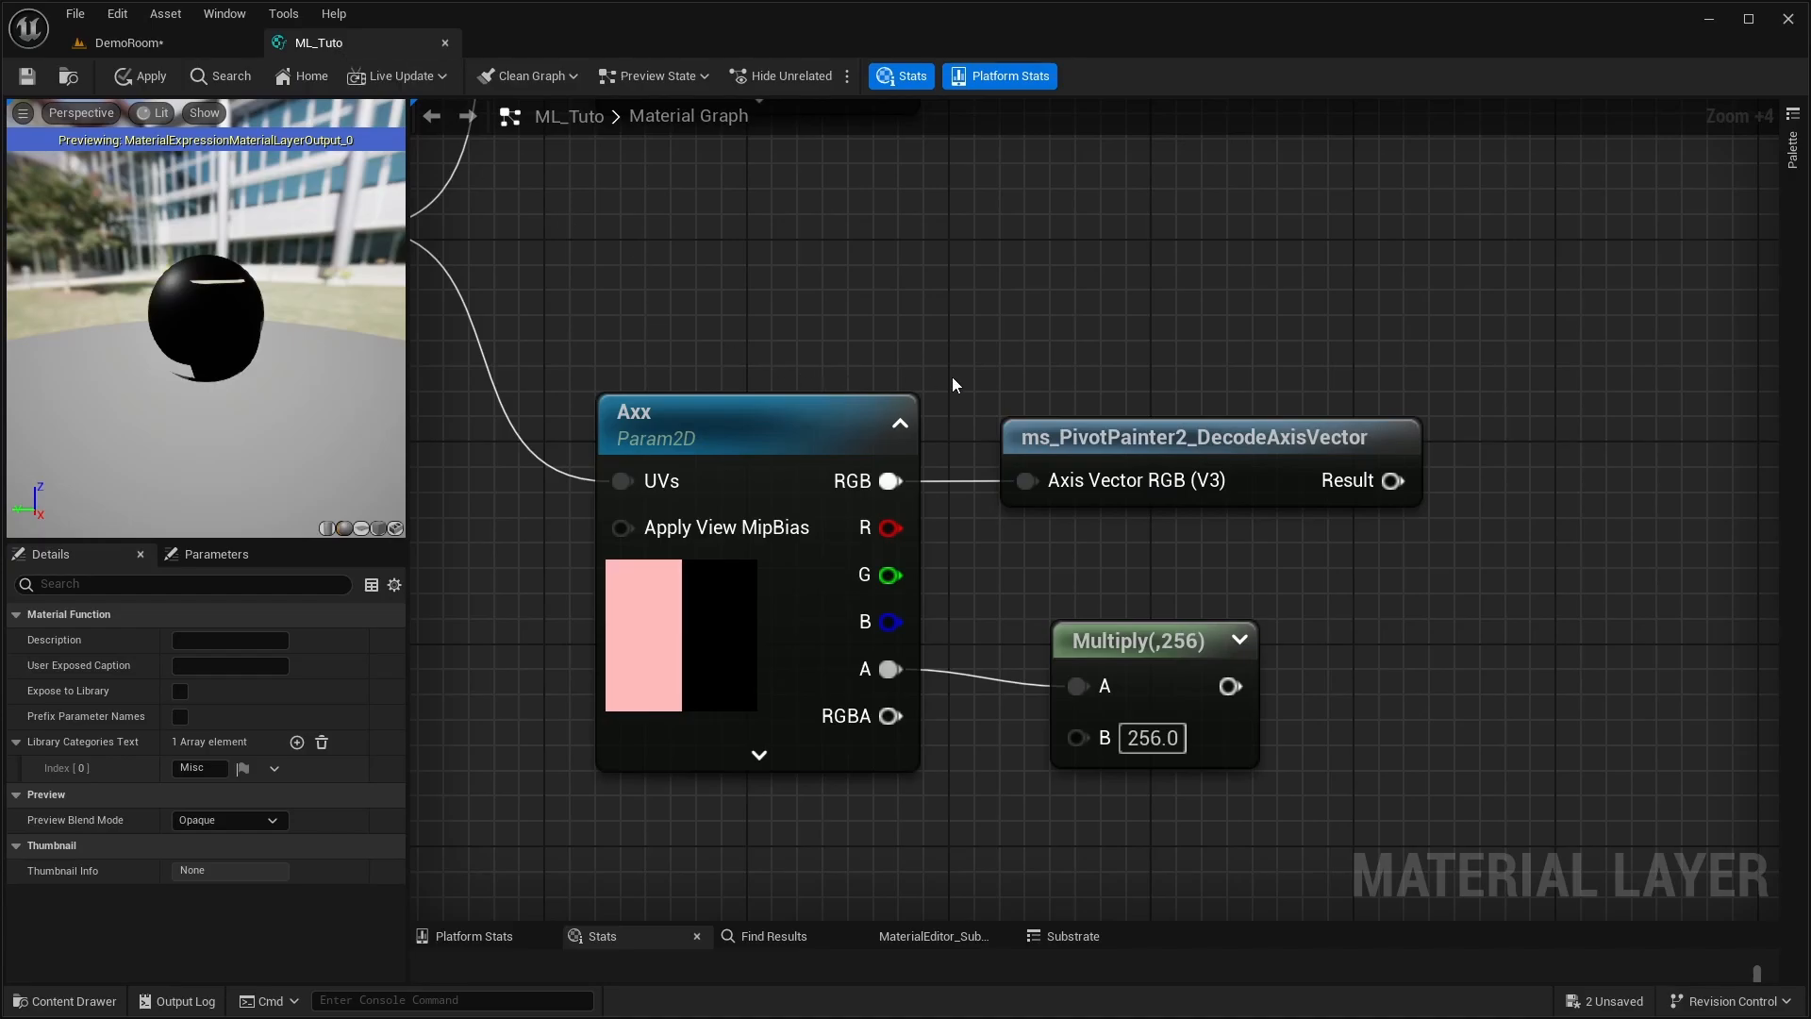
right_click_drag(1022, 378, 992, 370)
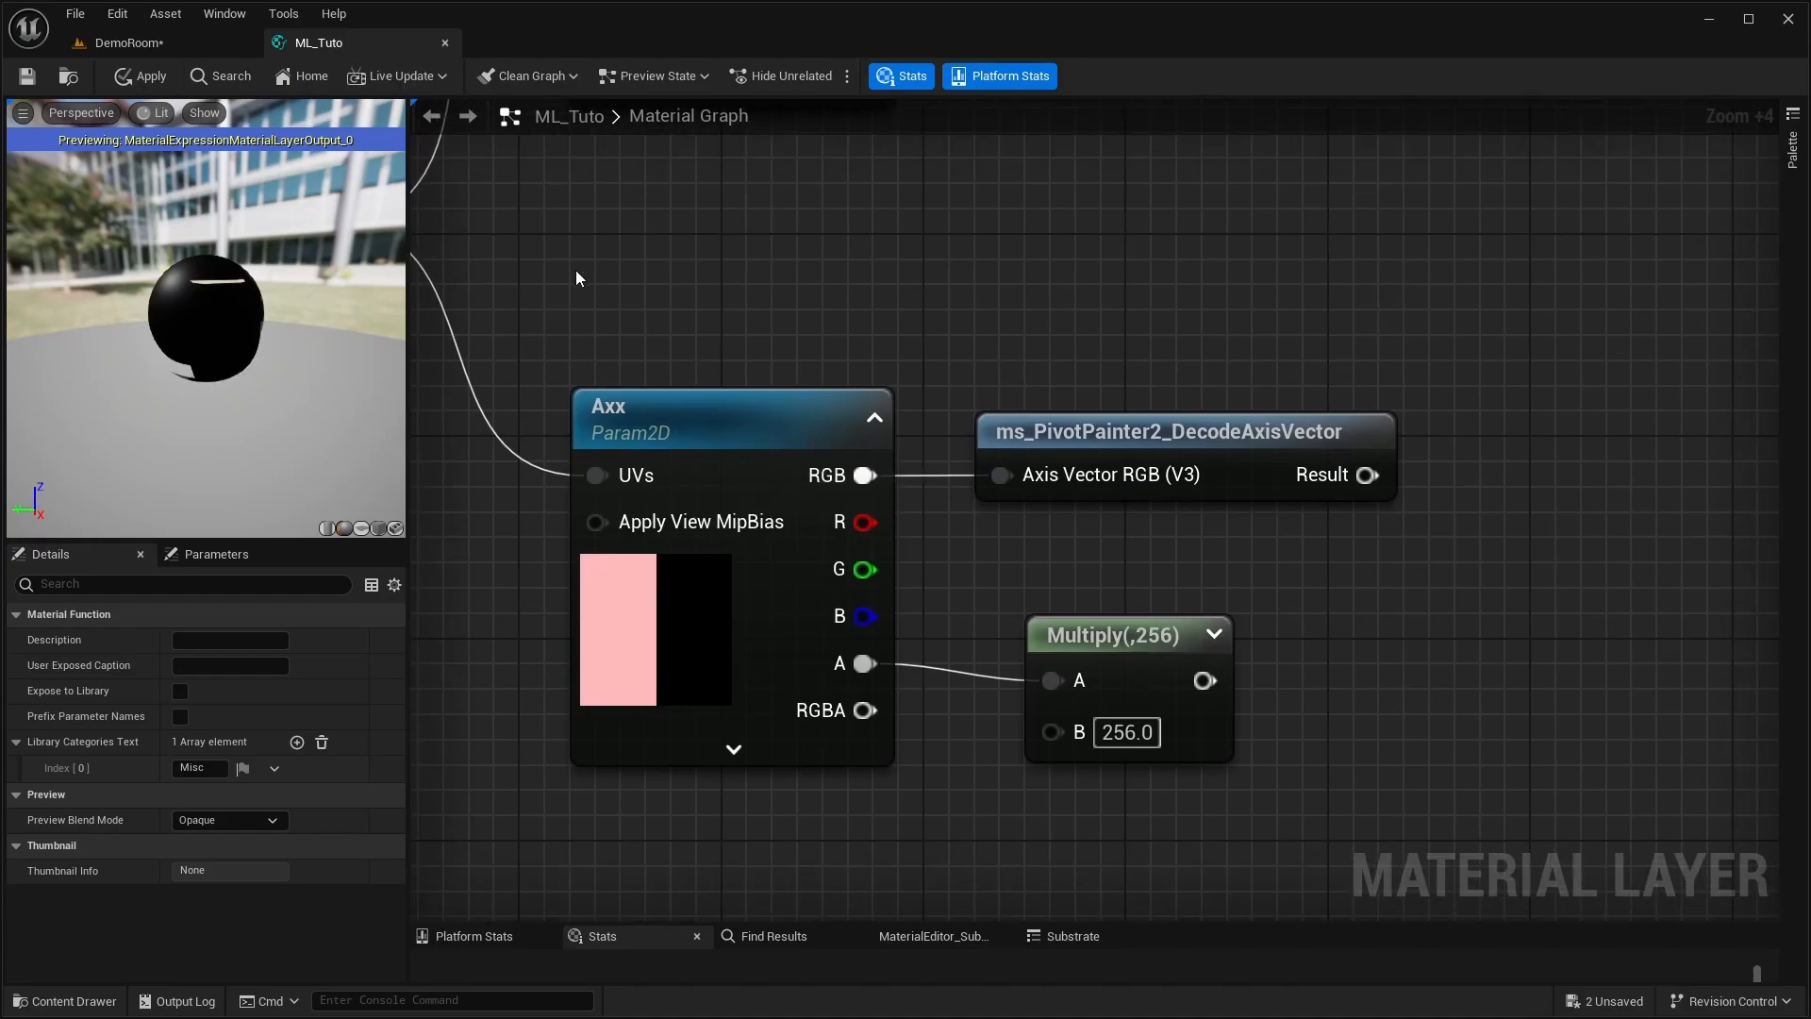
left_click_drag(579, 382, 921, 822)
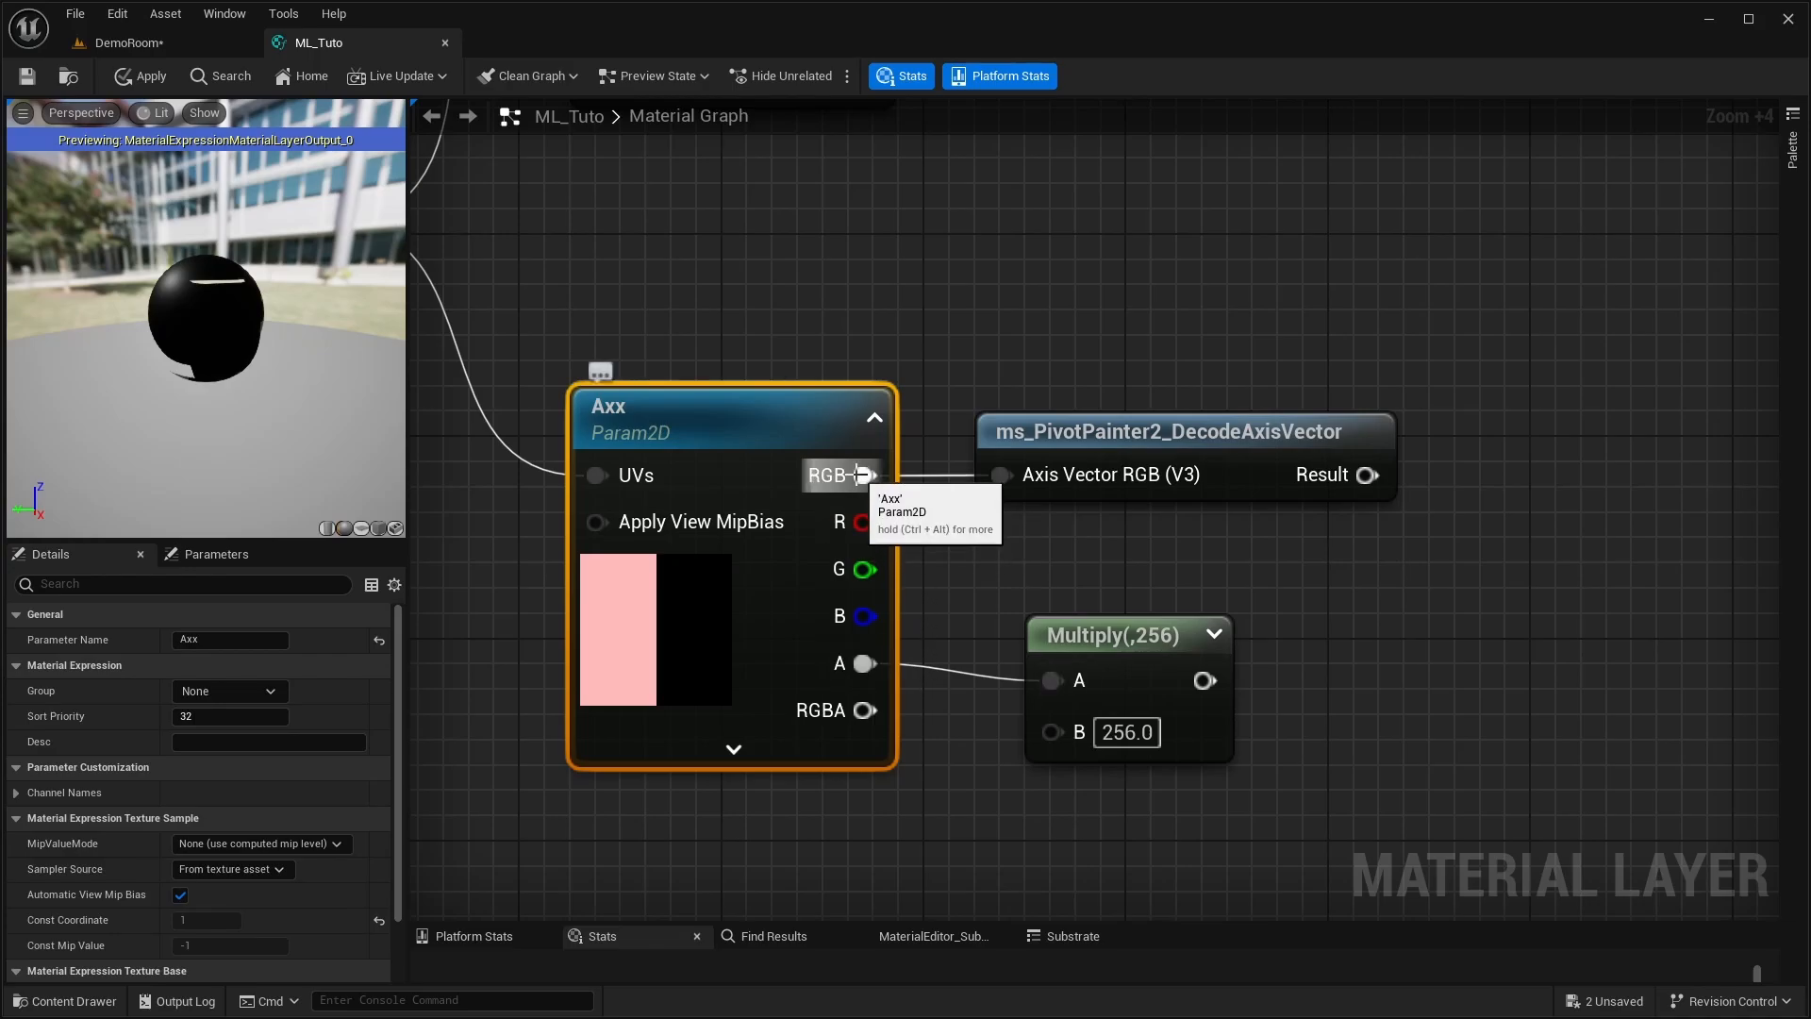
left_click_drag(861, 469, 863, 474)
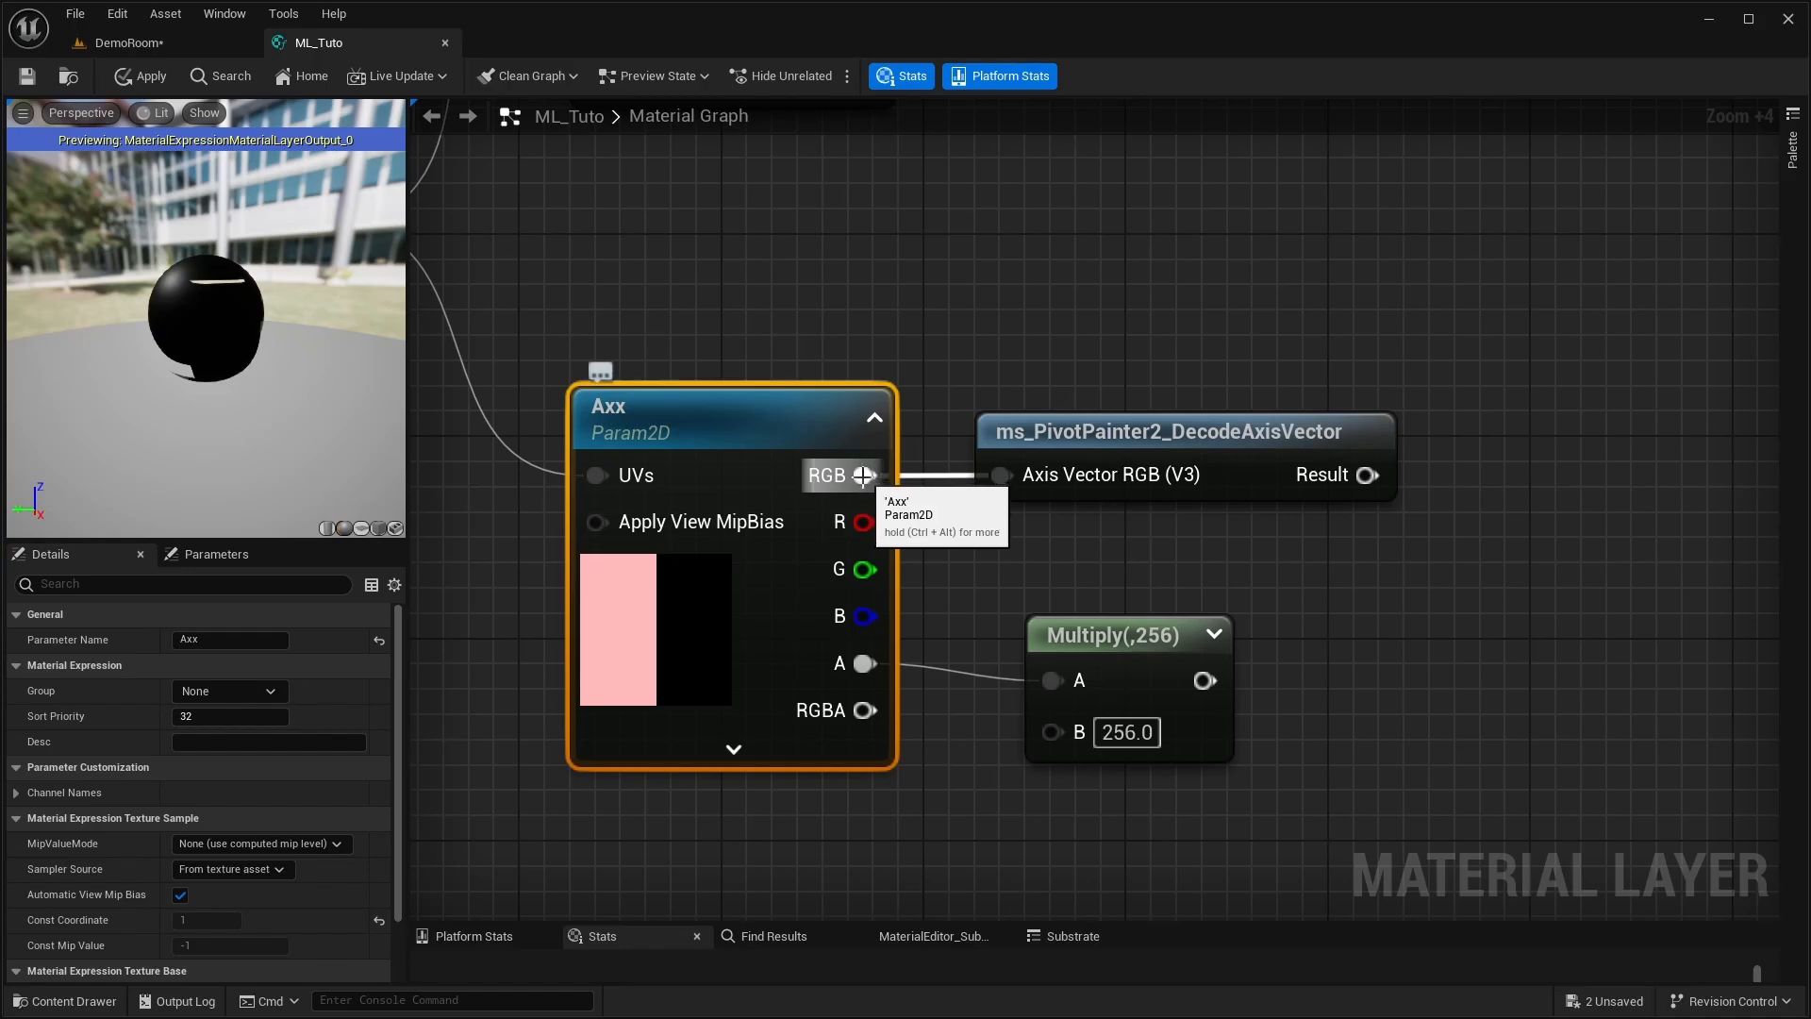
left_click(862, 474, "alt")
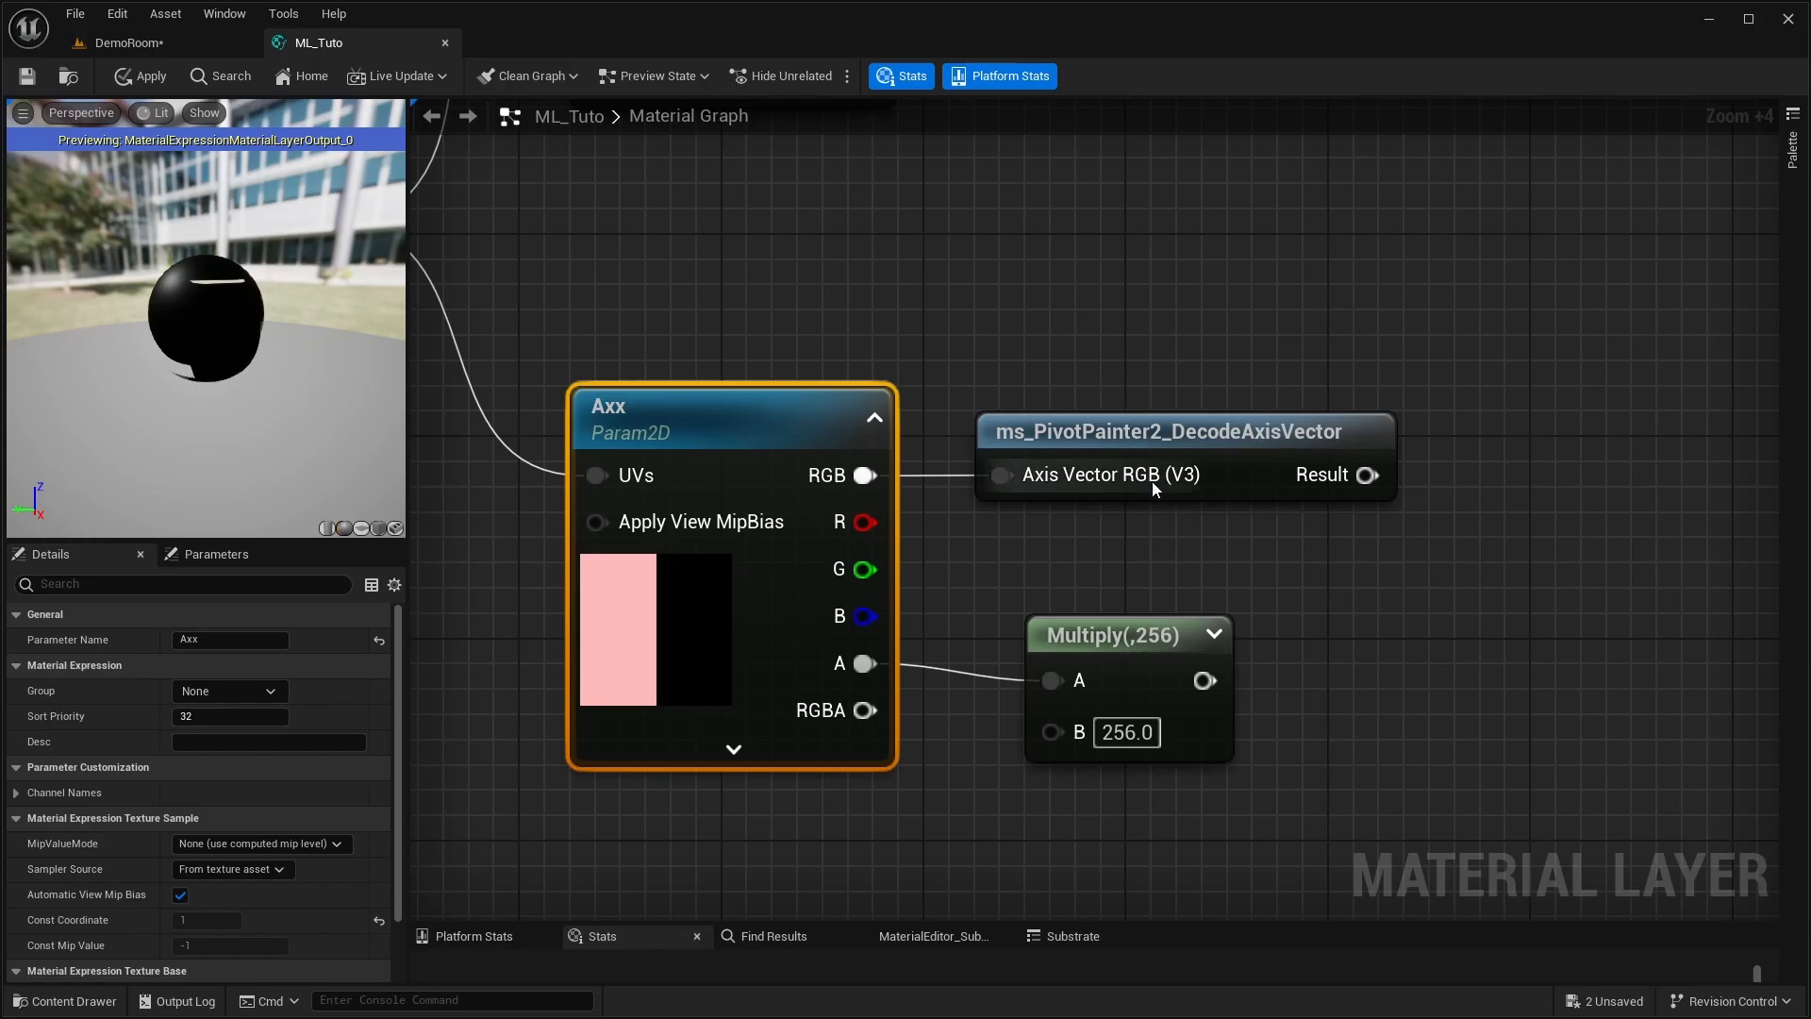
- Open the ms_PivotPainter2_DecodeAxisVector function and expand its ConstantBiasScale node to inspect the bias and scale
right_click_drag(1521, 620, 1383, 595)
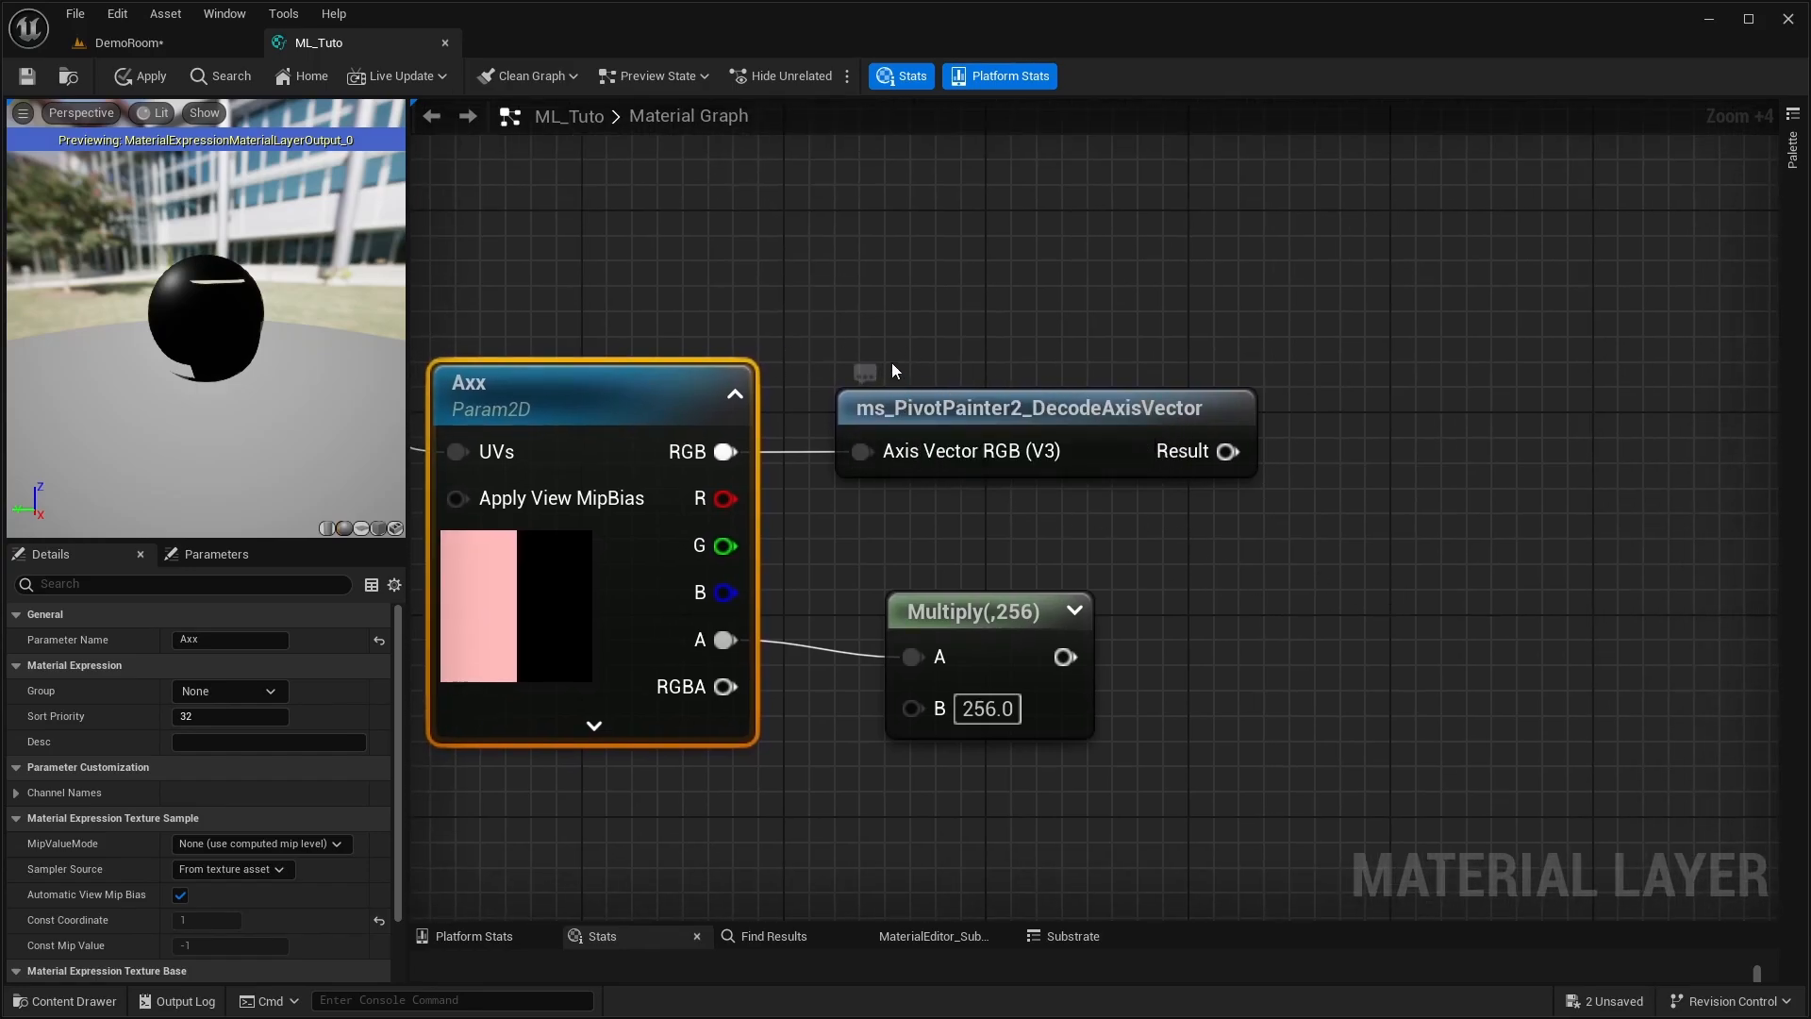
scroll(1066, 449, "up", 3)
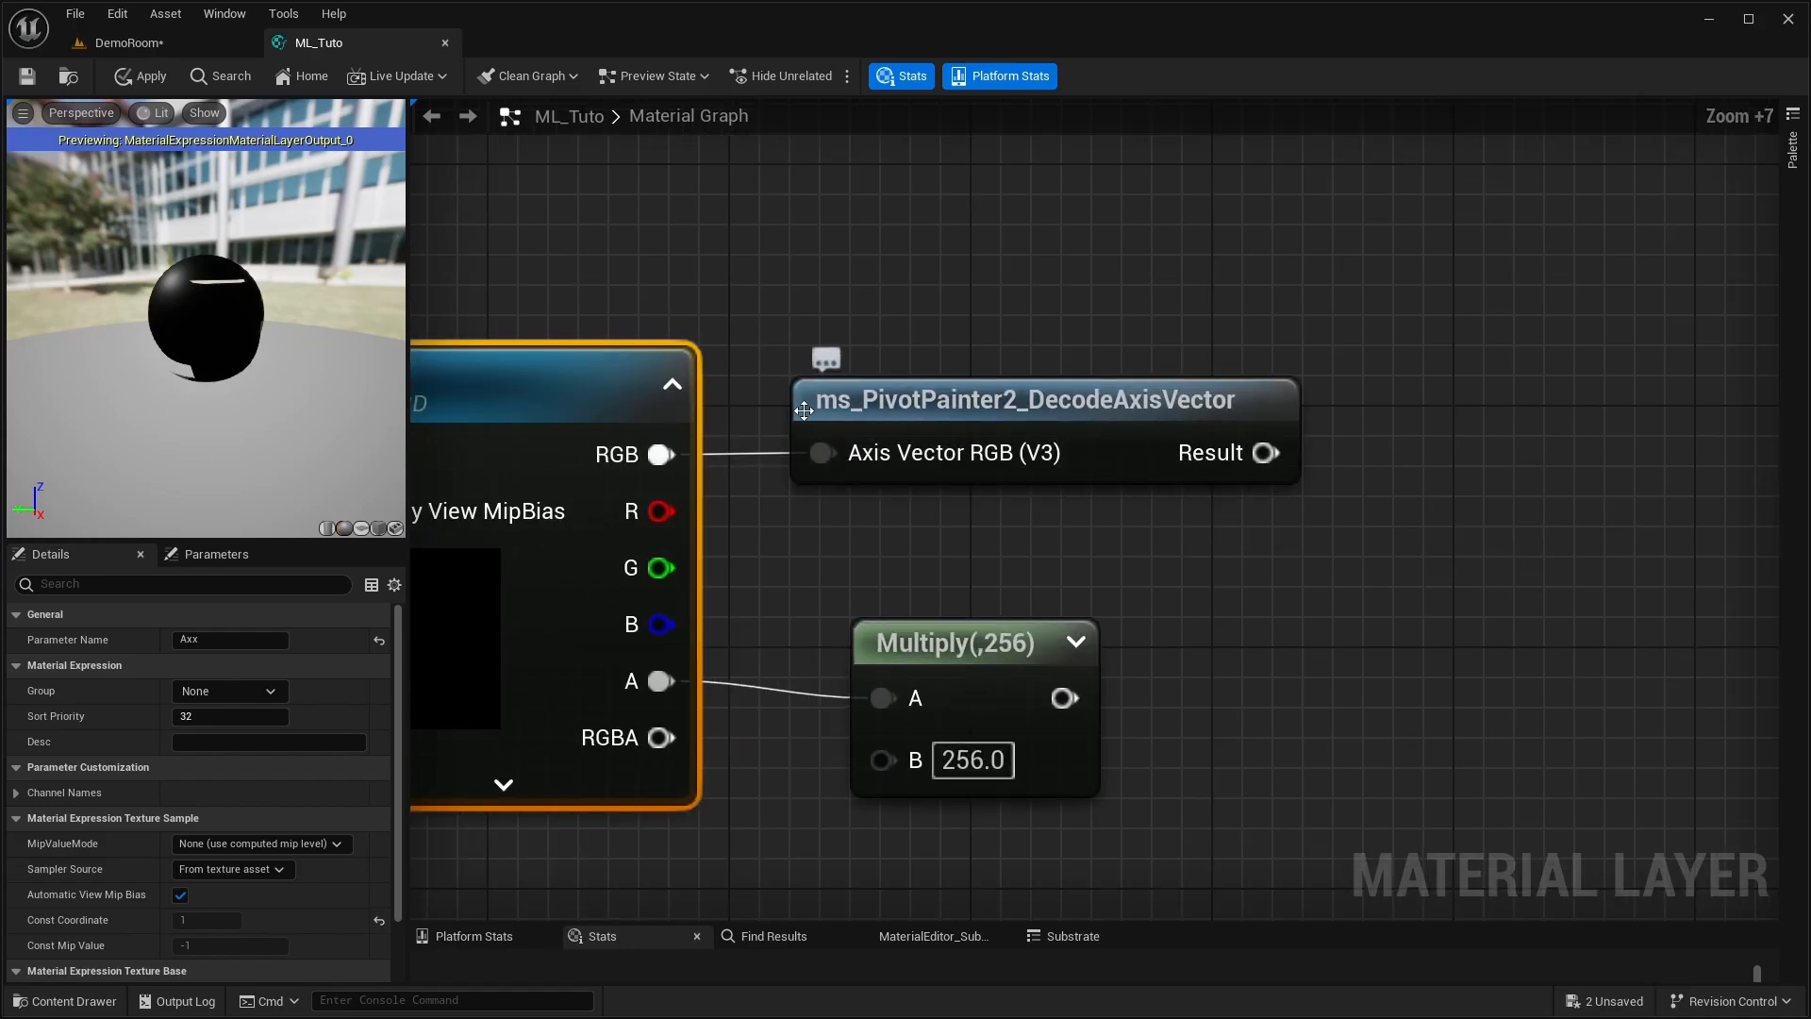
double_click(1008, 402)
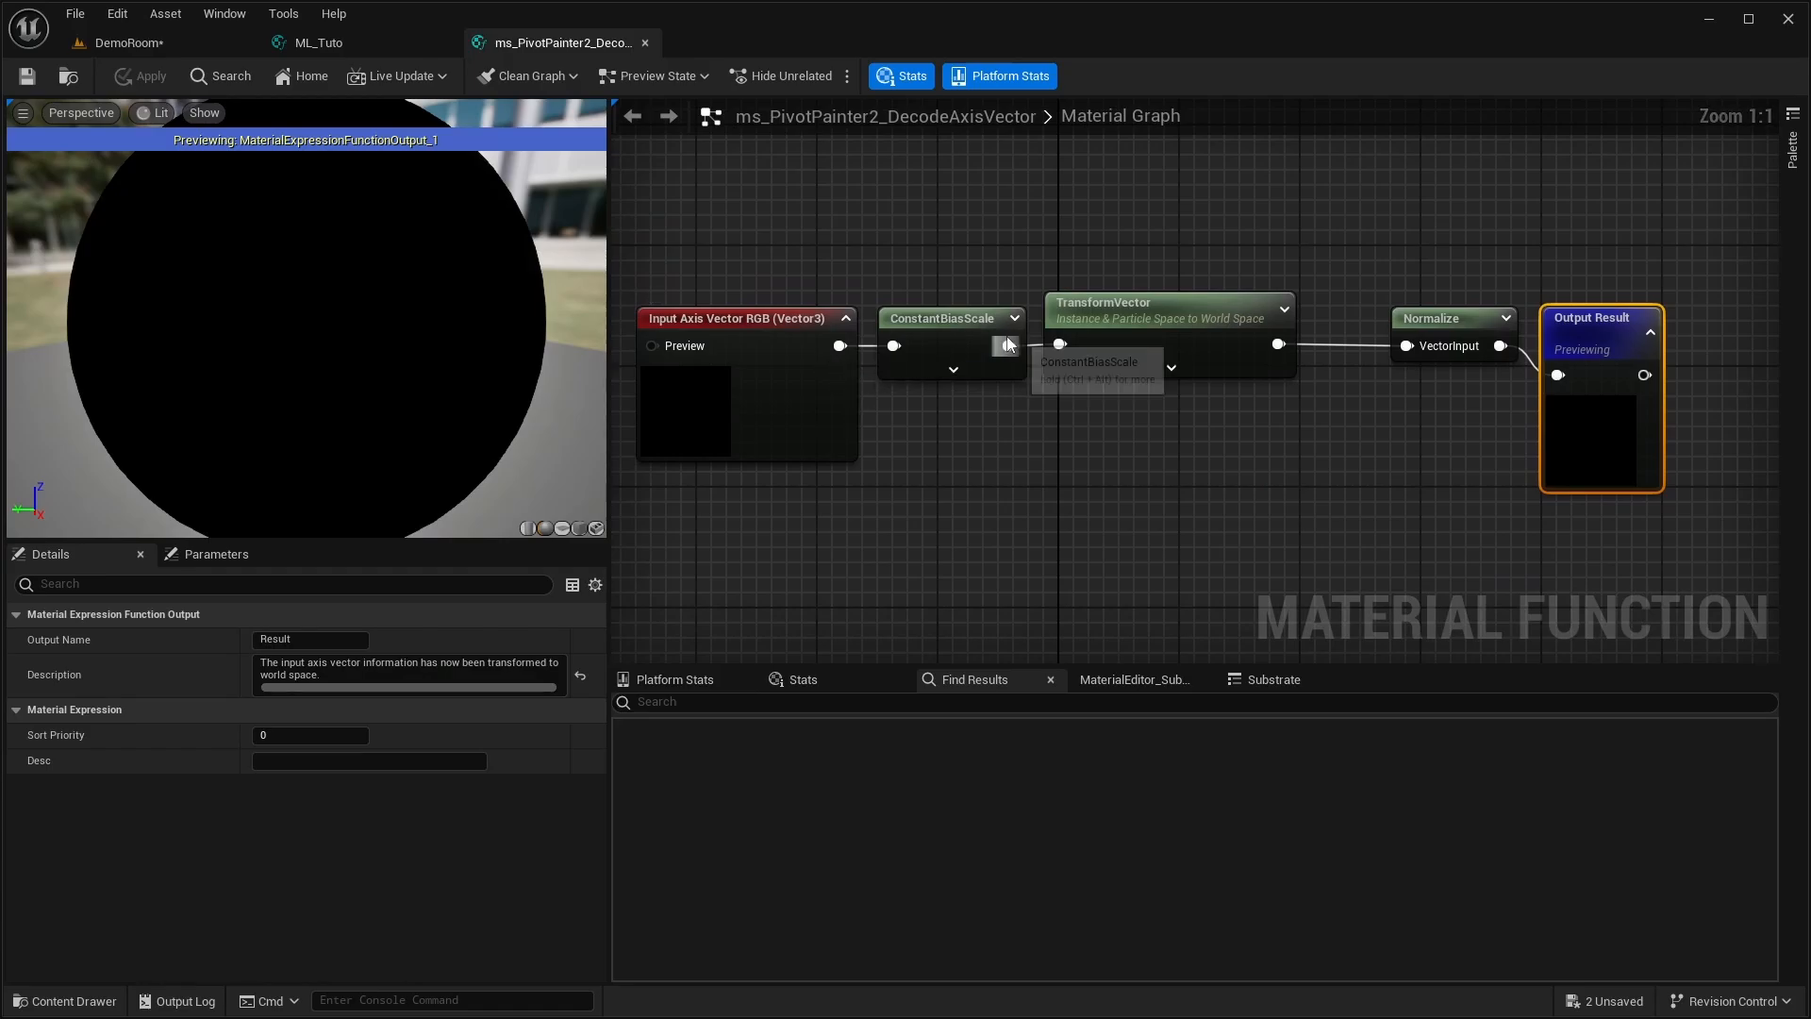
left_click(953, 370)
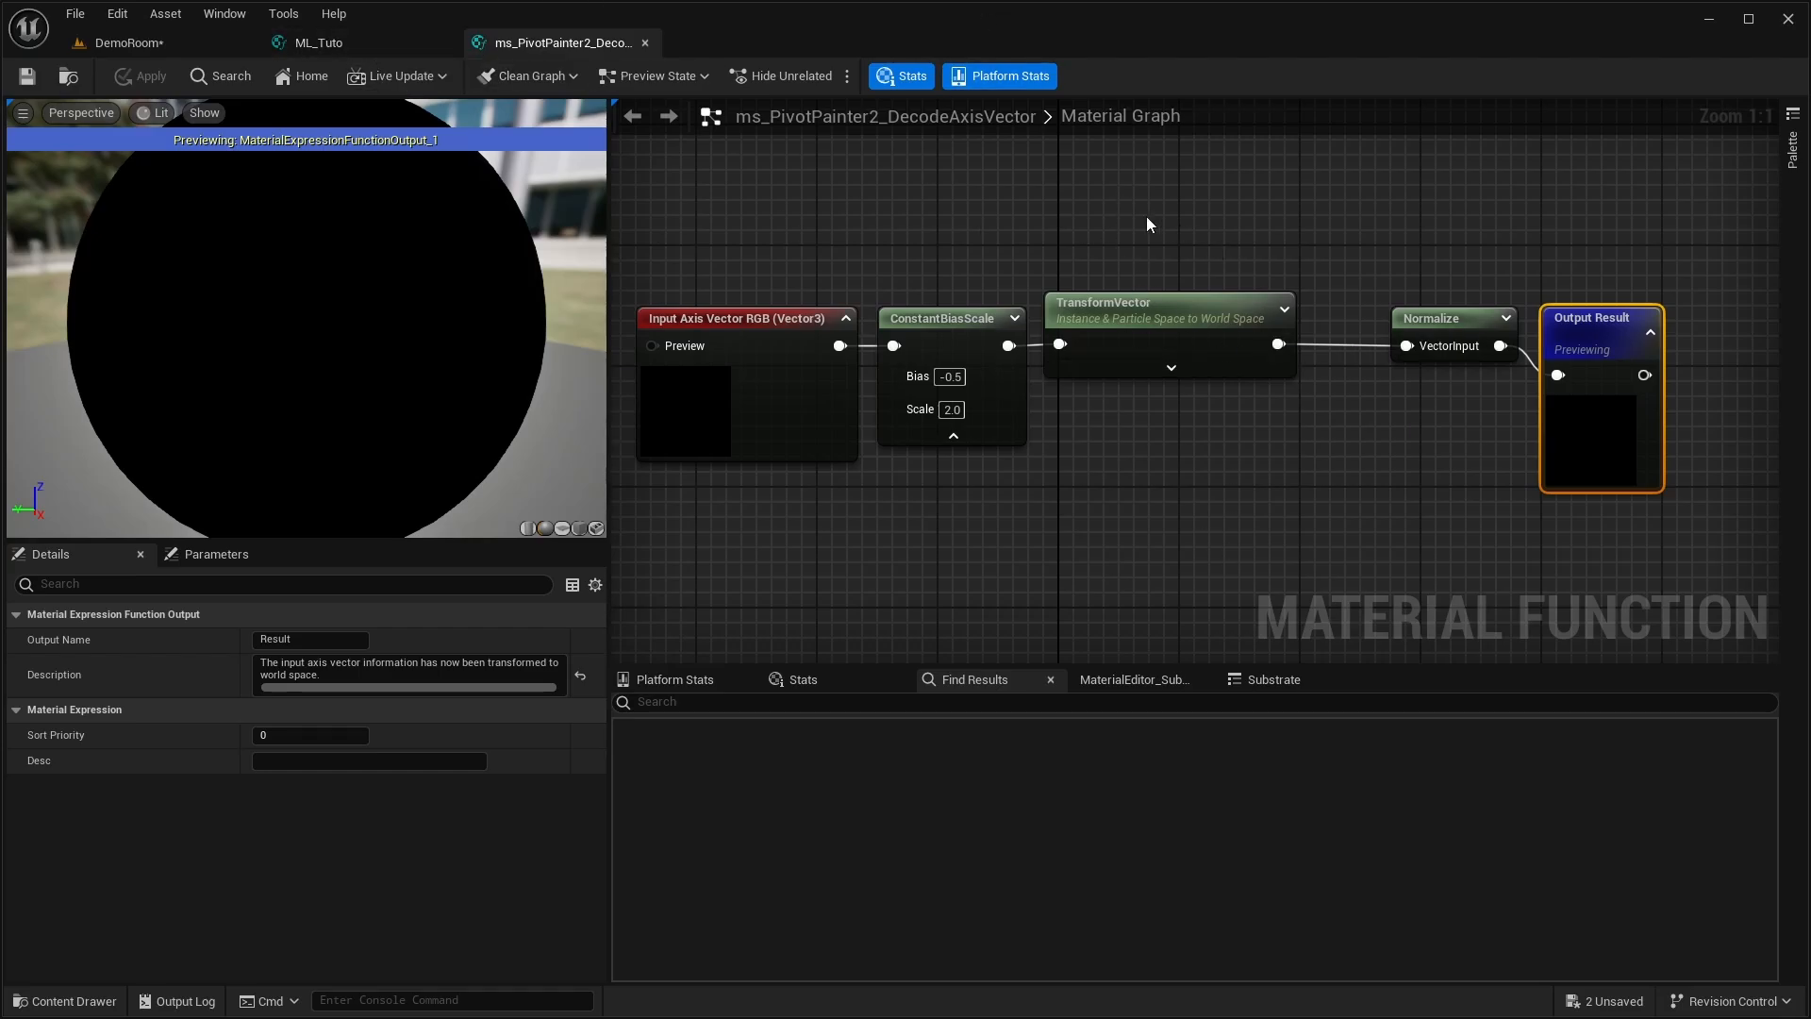
- Copy the ConstantBiasScale, TransformVector and Normalize nodes from ms_PivotPainter2_DecodeAxisVector into ML_Tuto, placing them below the Axx parameter's nodes
left_click_drag(932, 220, 1481, 495)
left_click(321, 42)
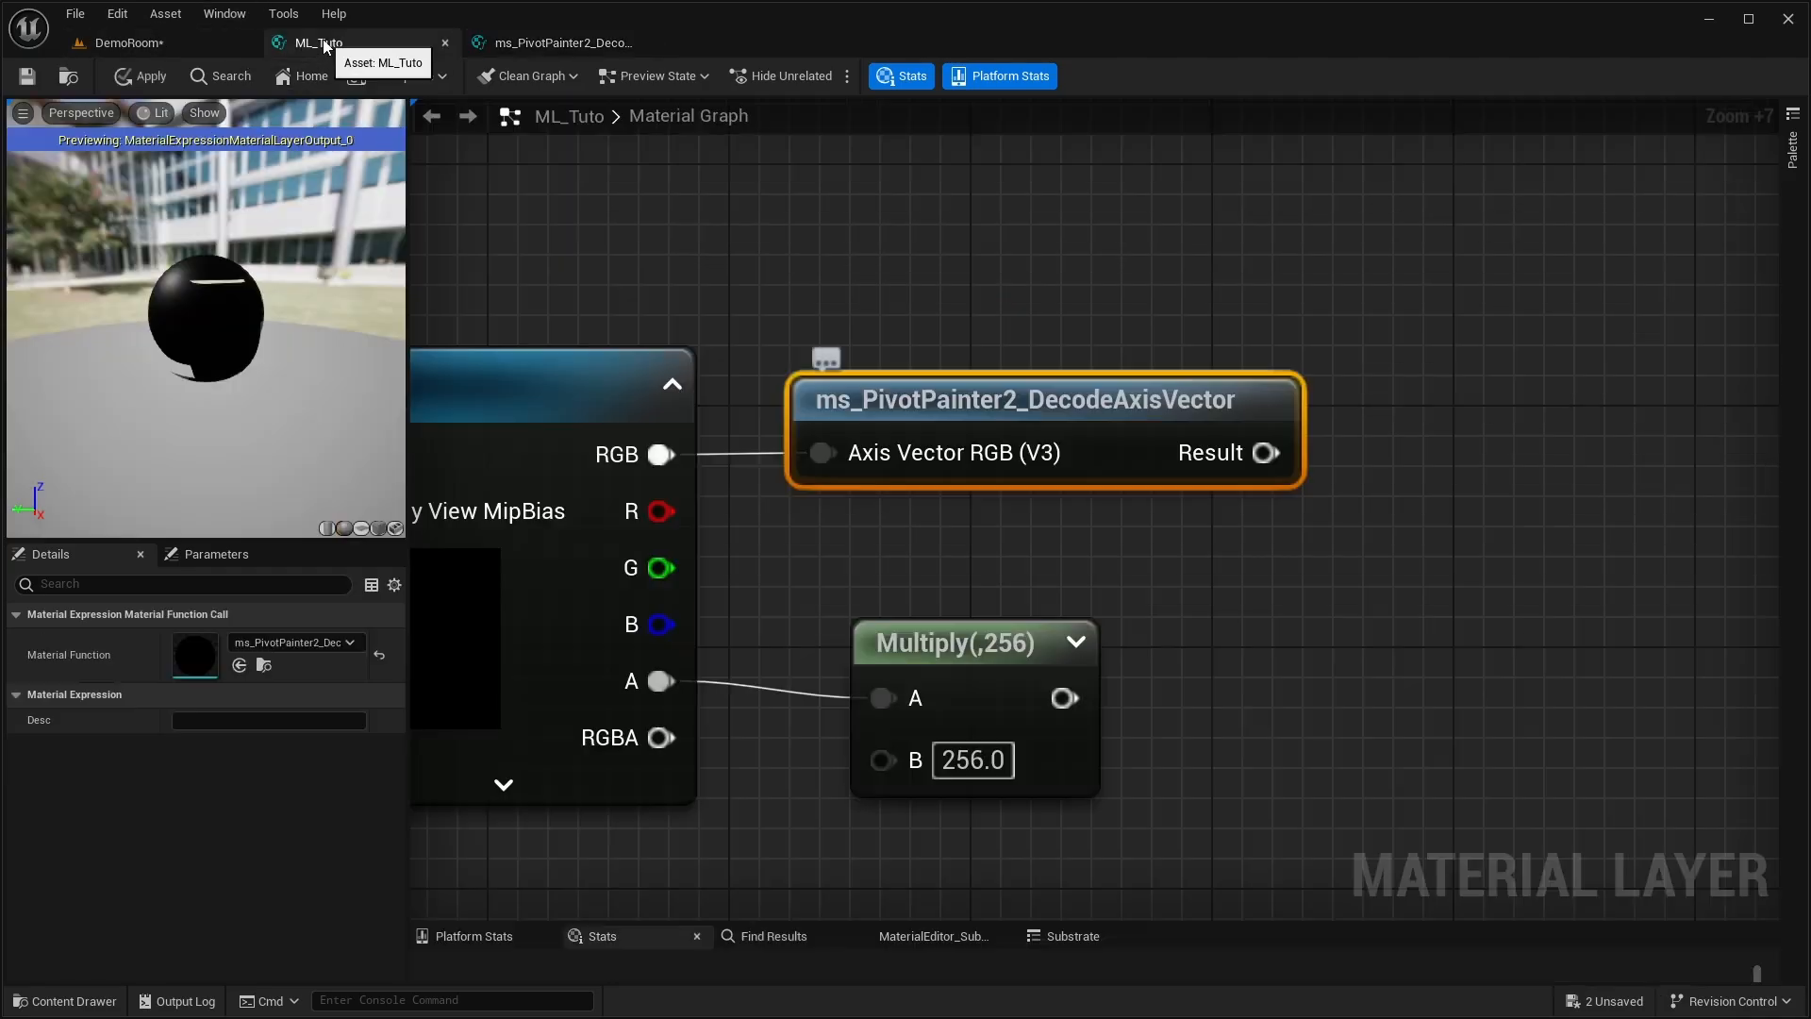
scroll(1191, 577, "down", 12)
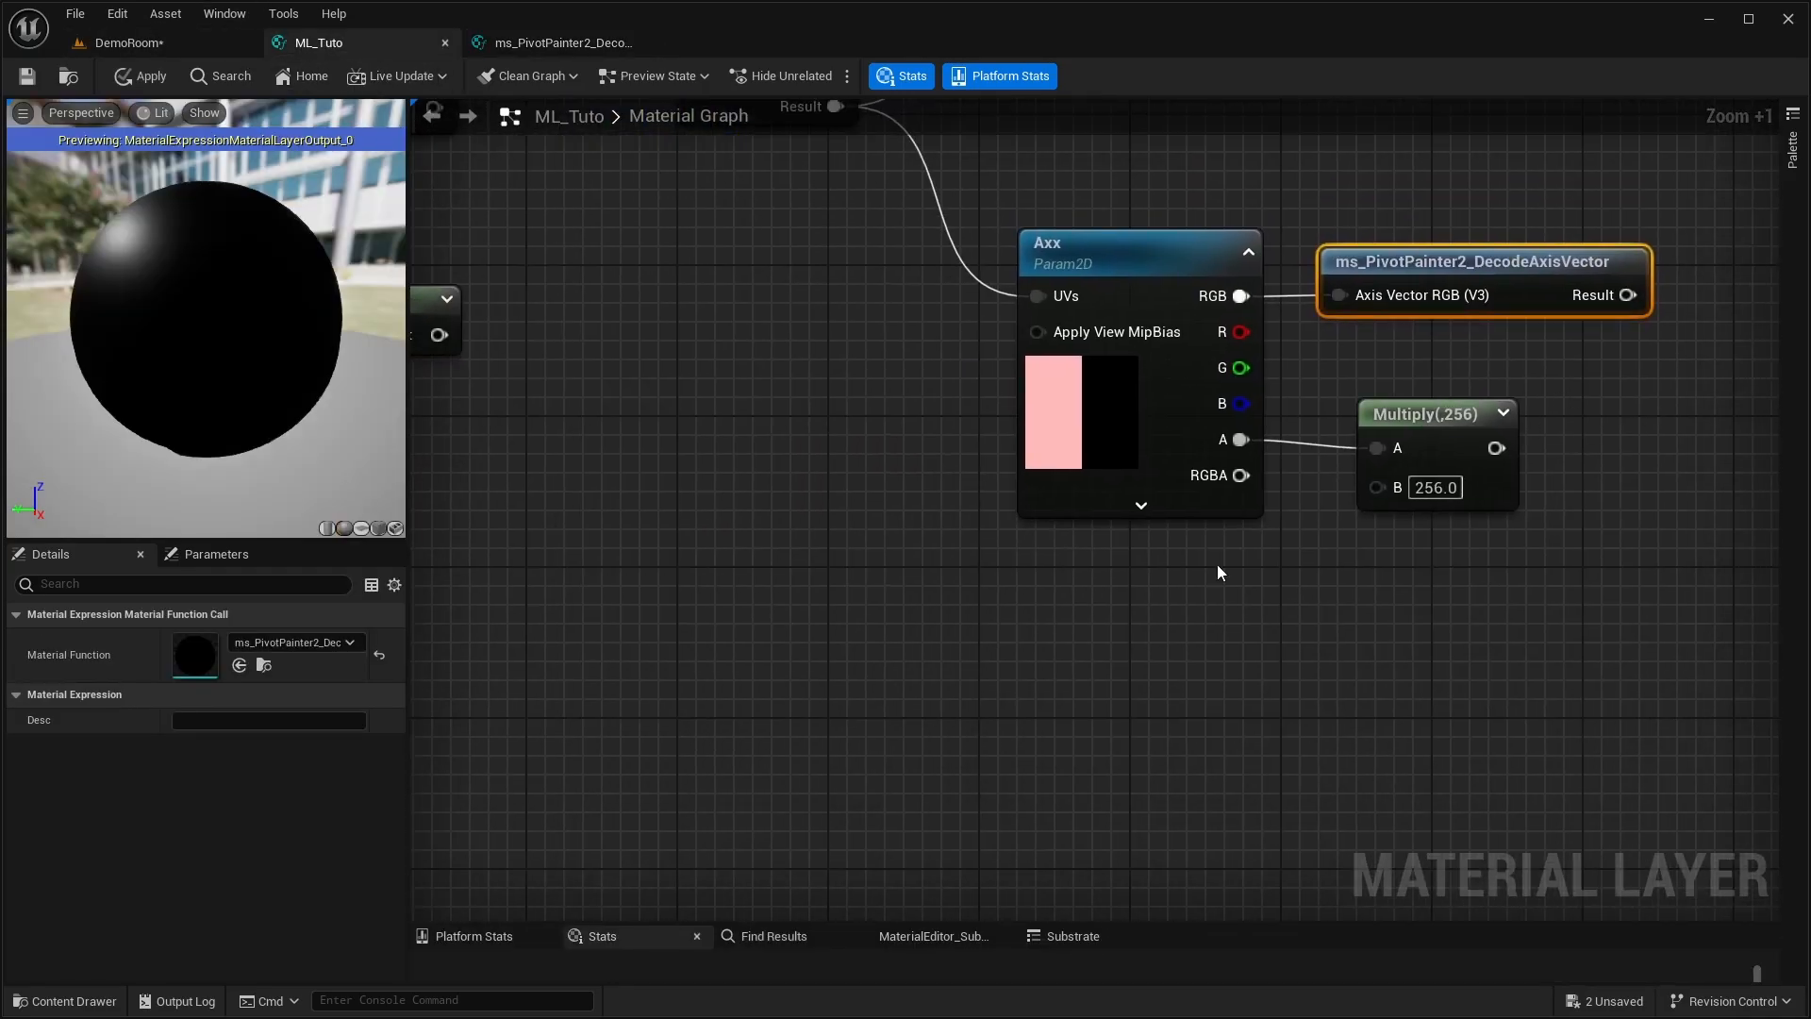
left_click_drag(543, 445, 841, 595)
left_click_drag(842, 474, 1251, 587)
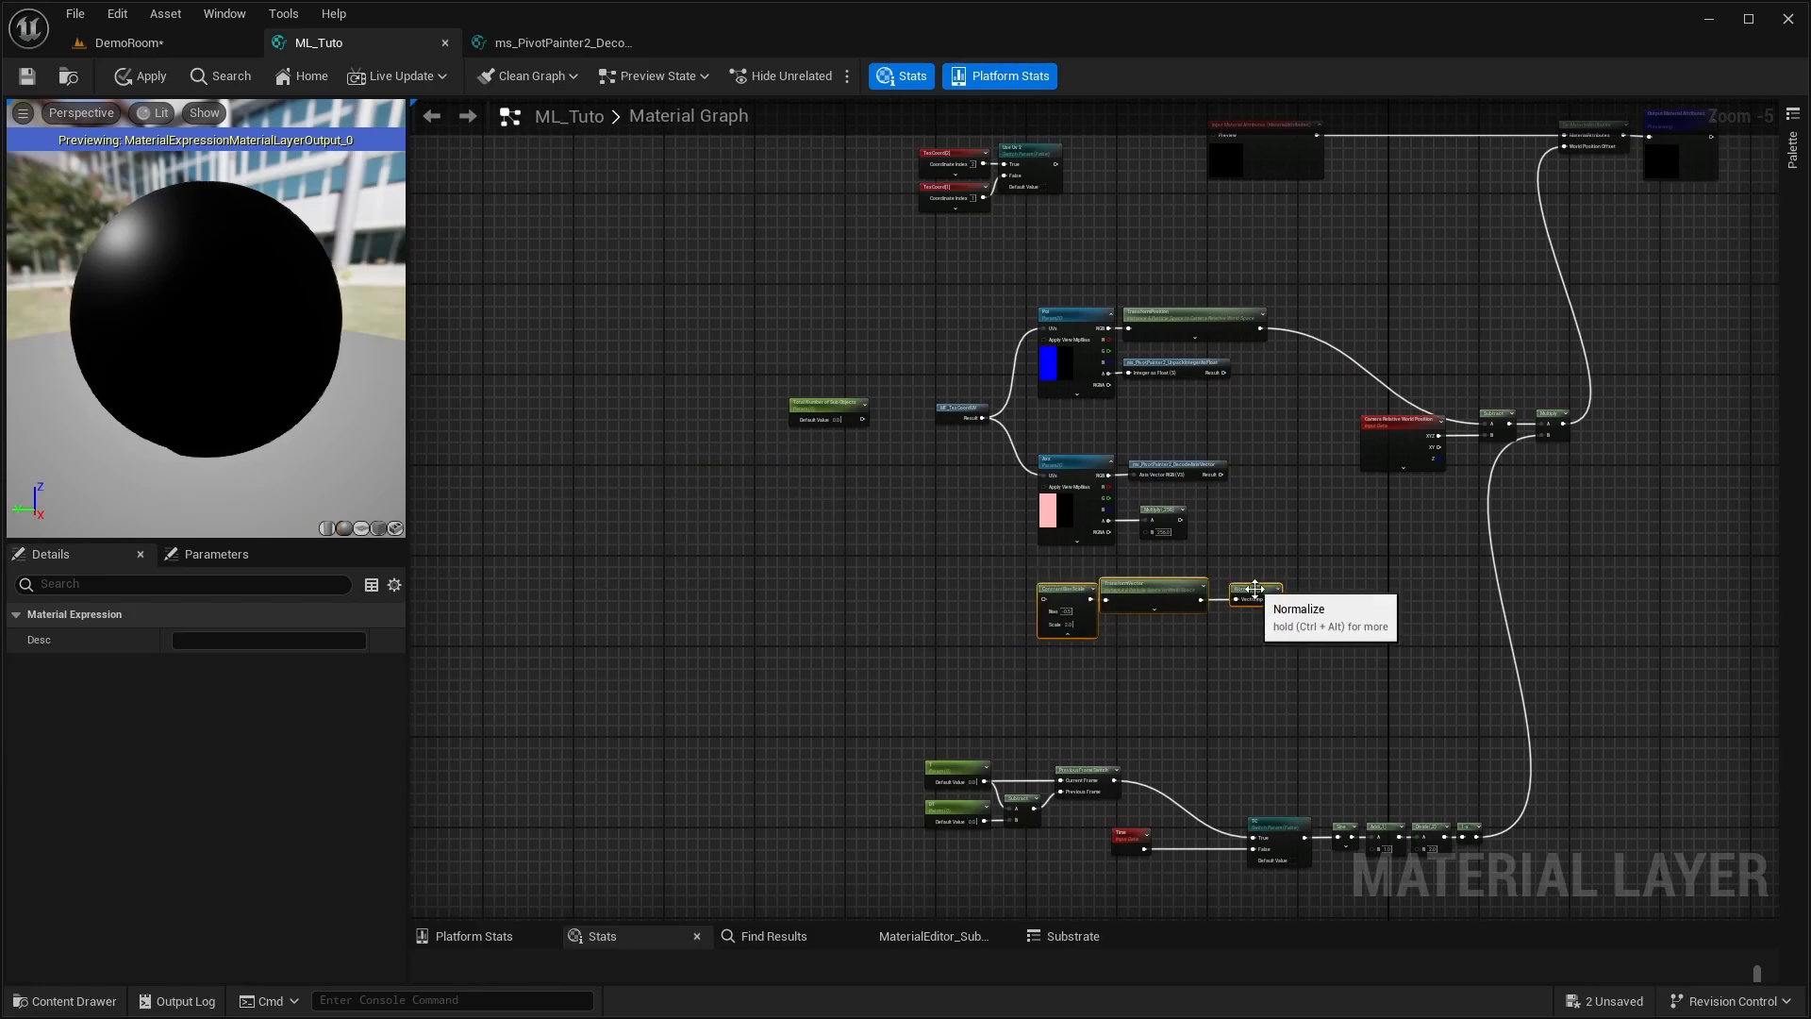
scroll(1226, 608, "up", 5)
right_click_drag(1041, 430, 1054, 467)
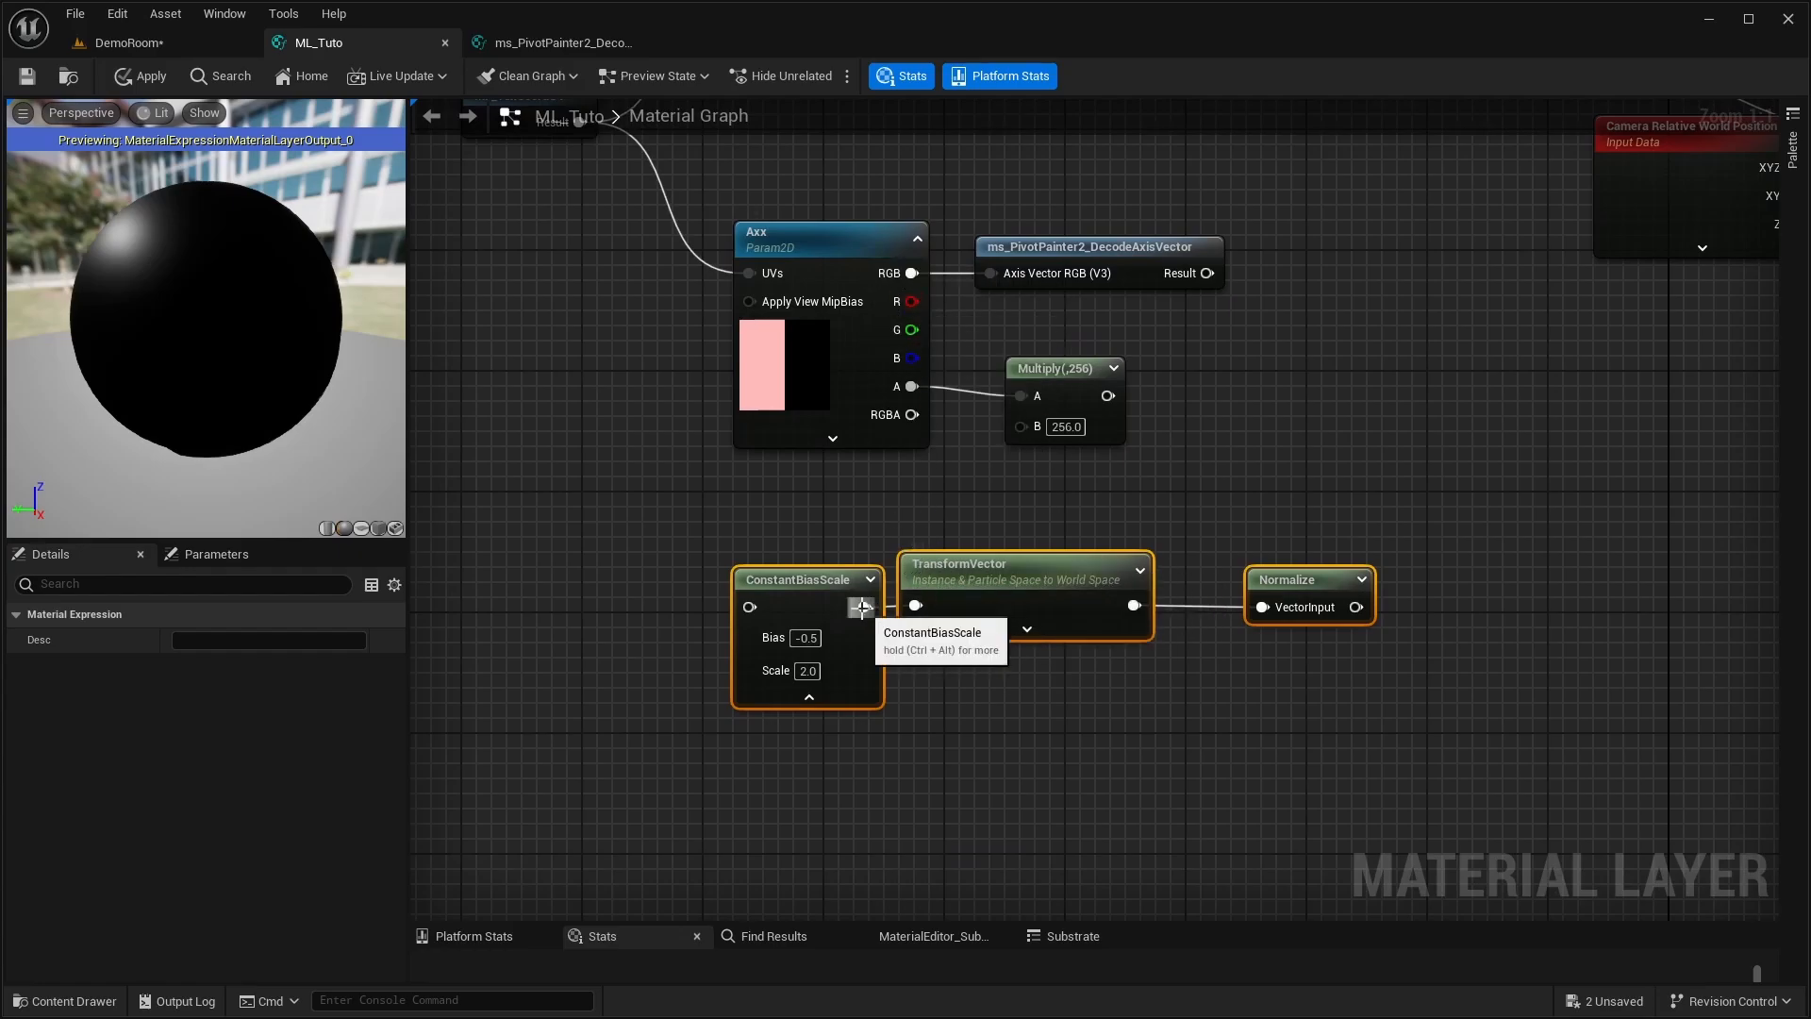
left_click_drag(861, 606, 987, 785)
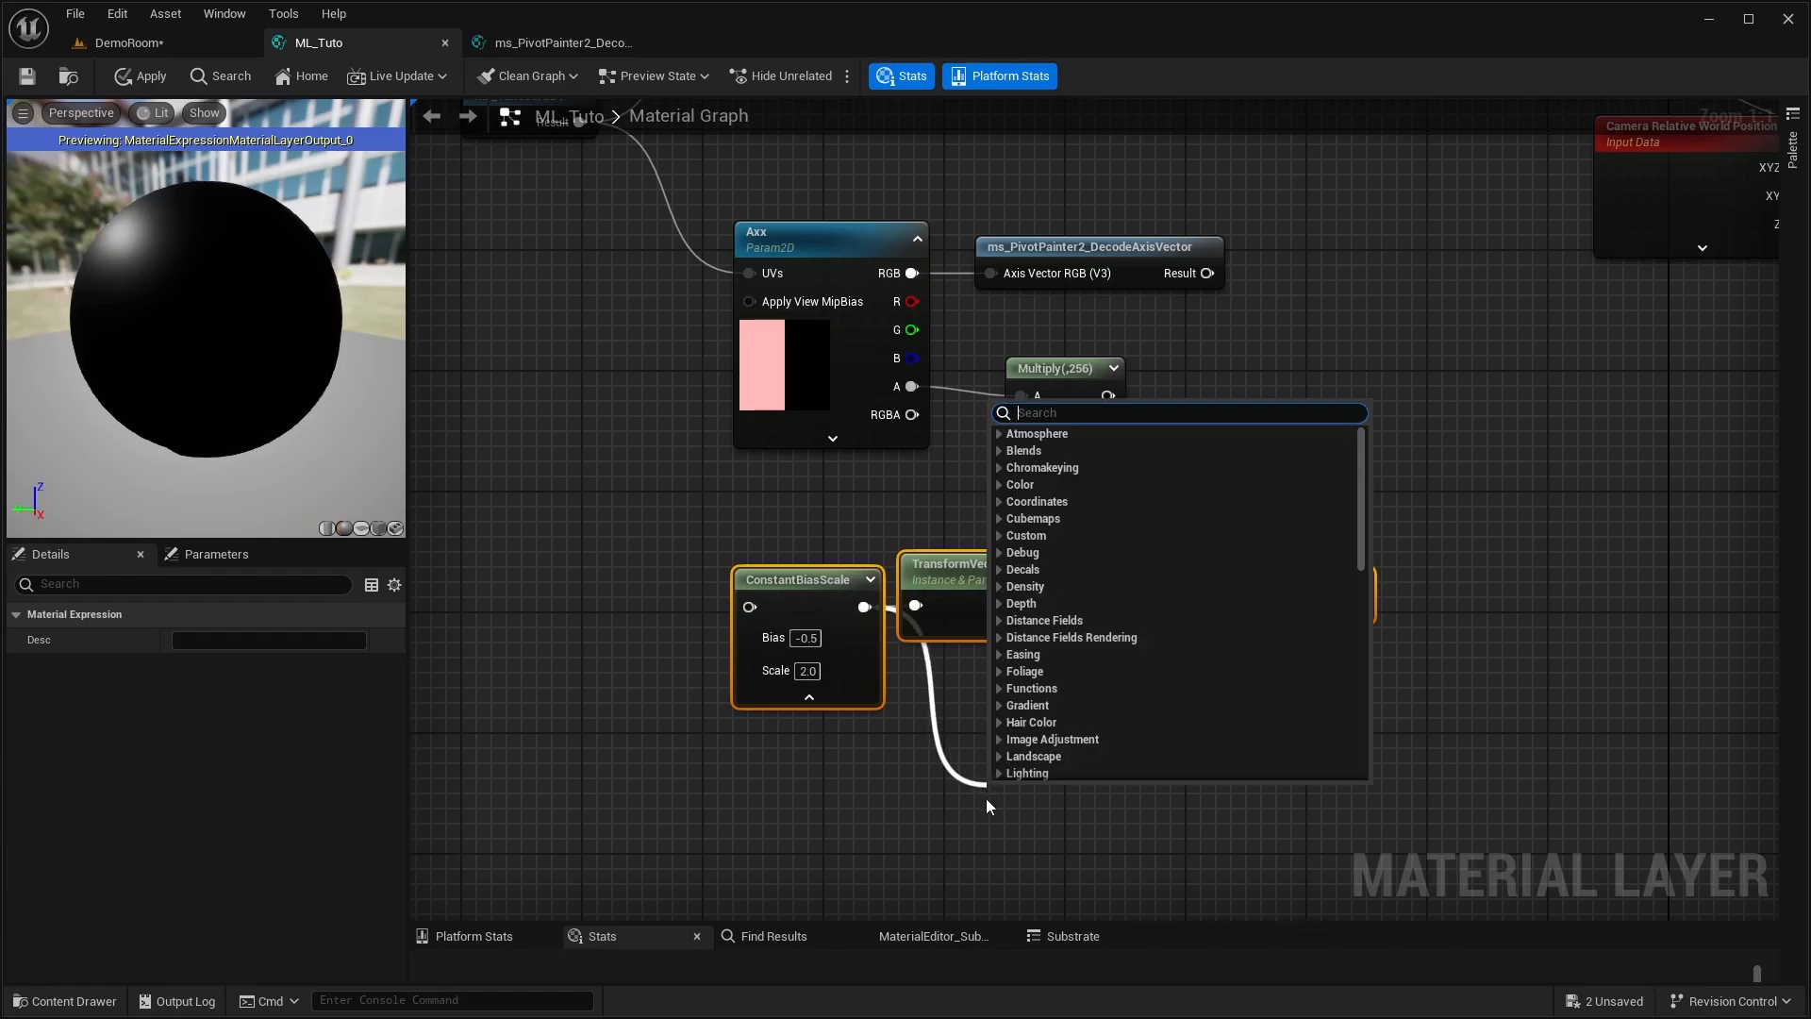
left_click(909, 517)
right_click_drag(953, 483, 829, 554)
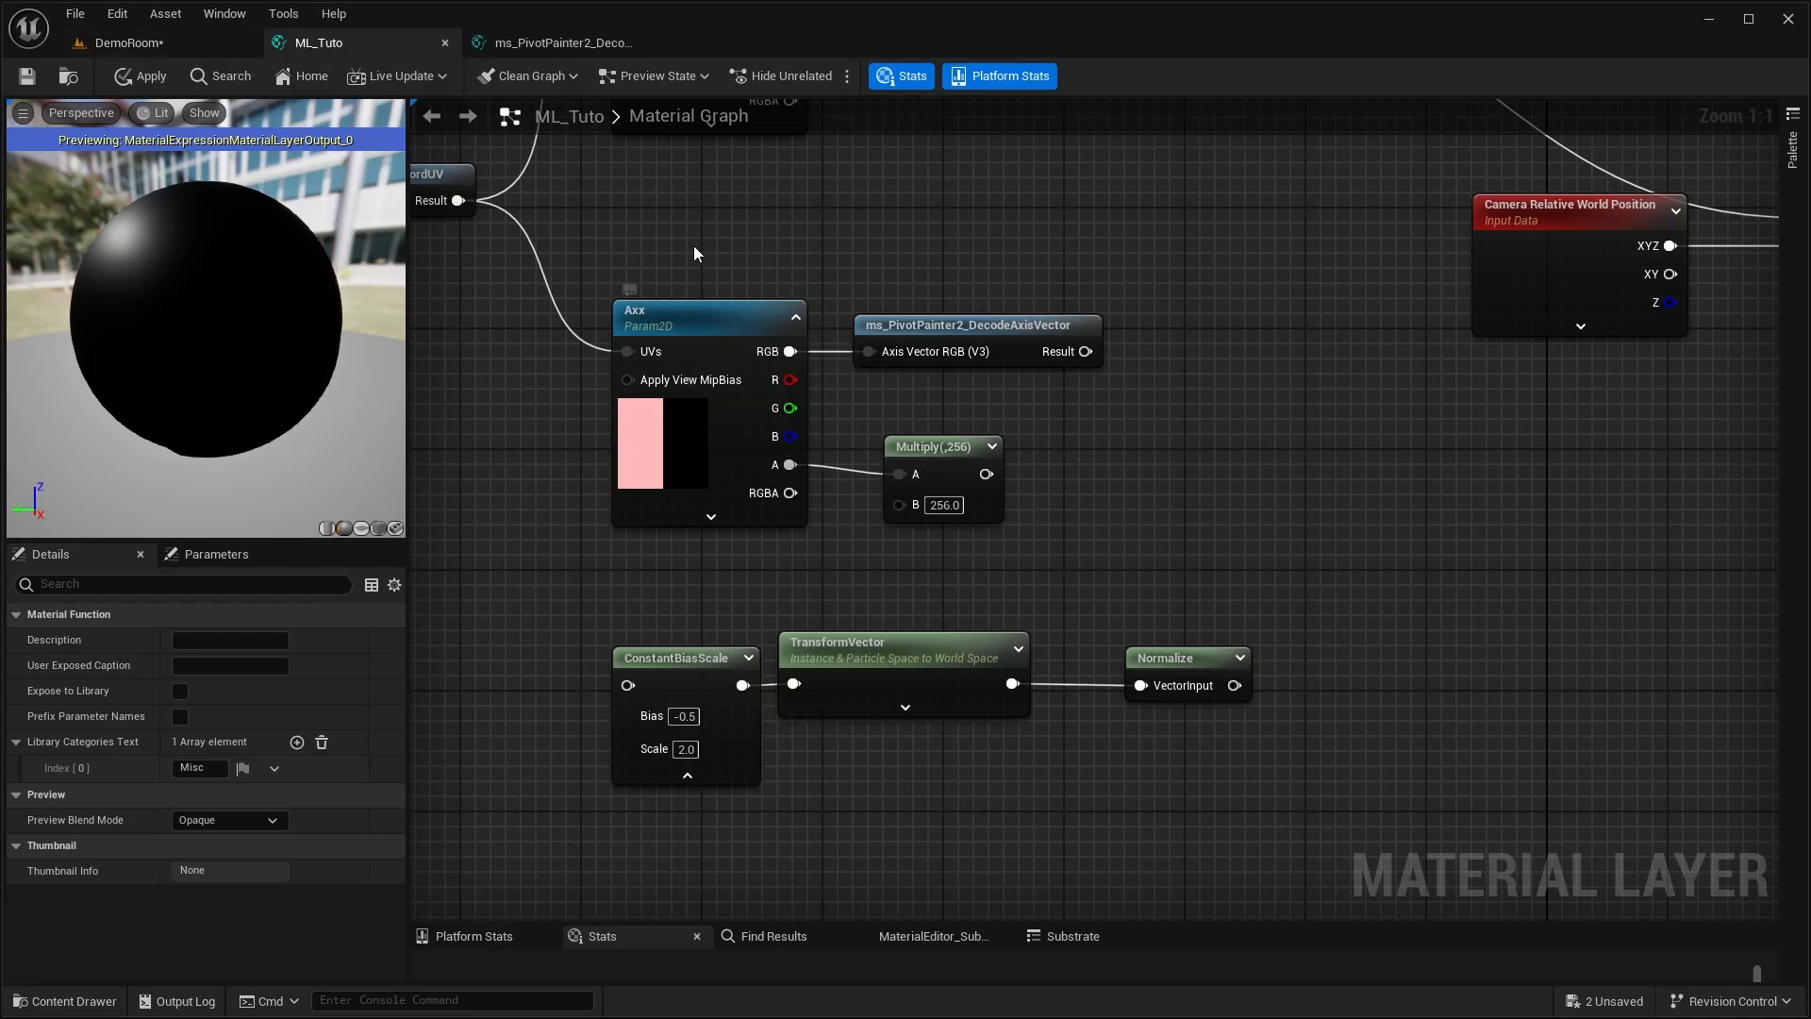
- Examine the EVATool's Axis Alpha options in the DemoRoom level and the matching Axx alpha output in ML_Tuto
left_click(118, 43)
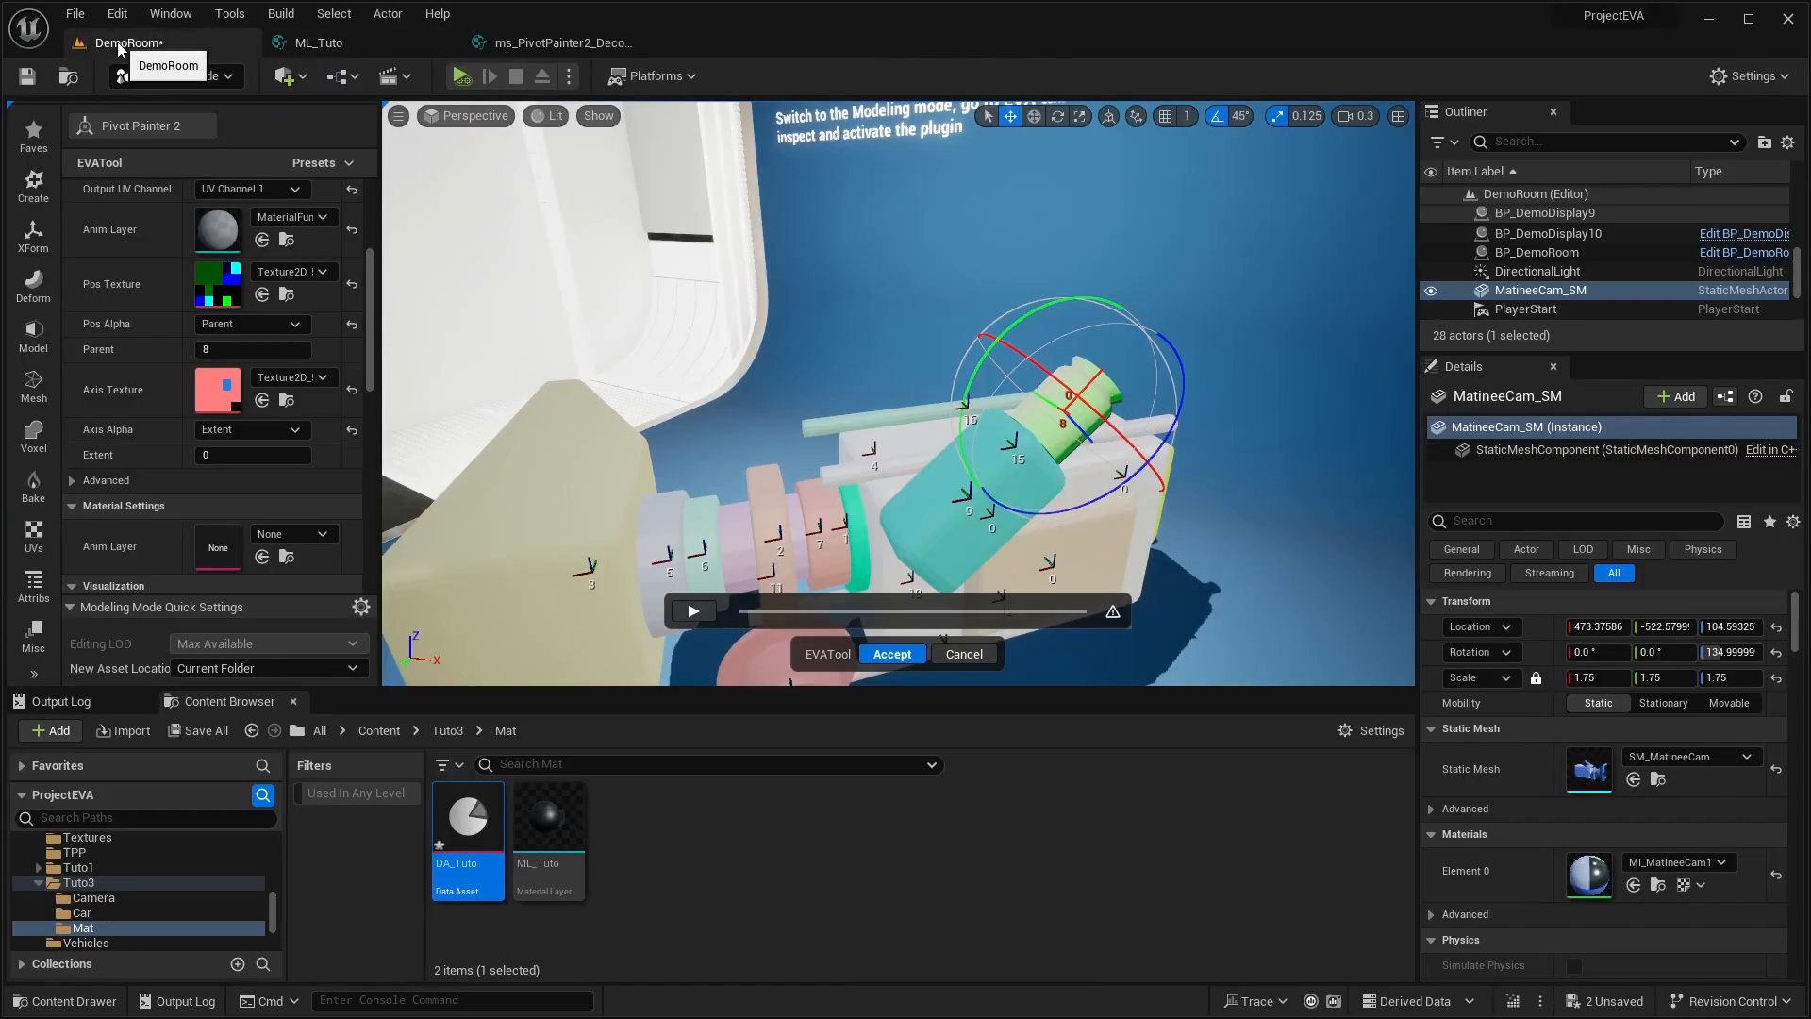
left_click(279, 429)
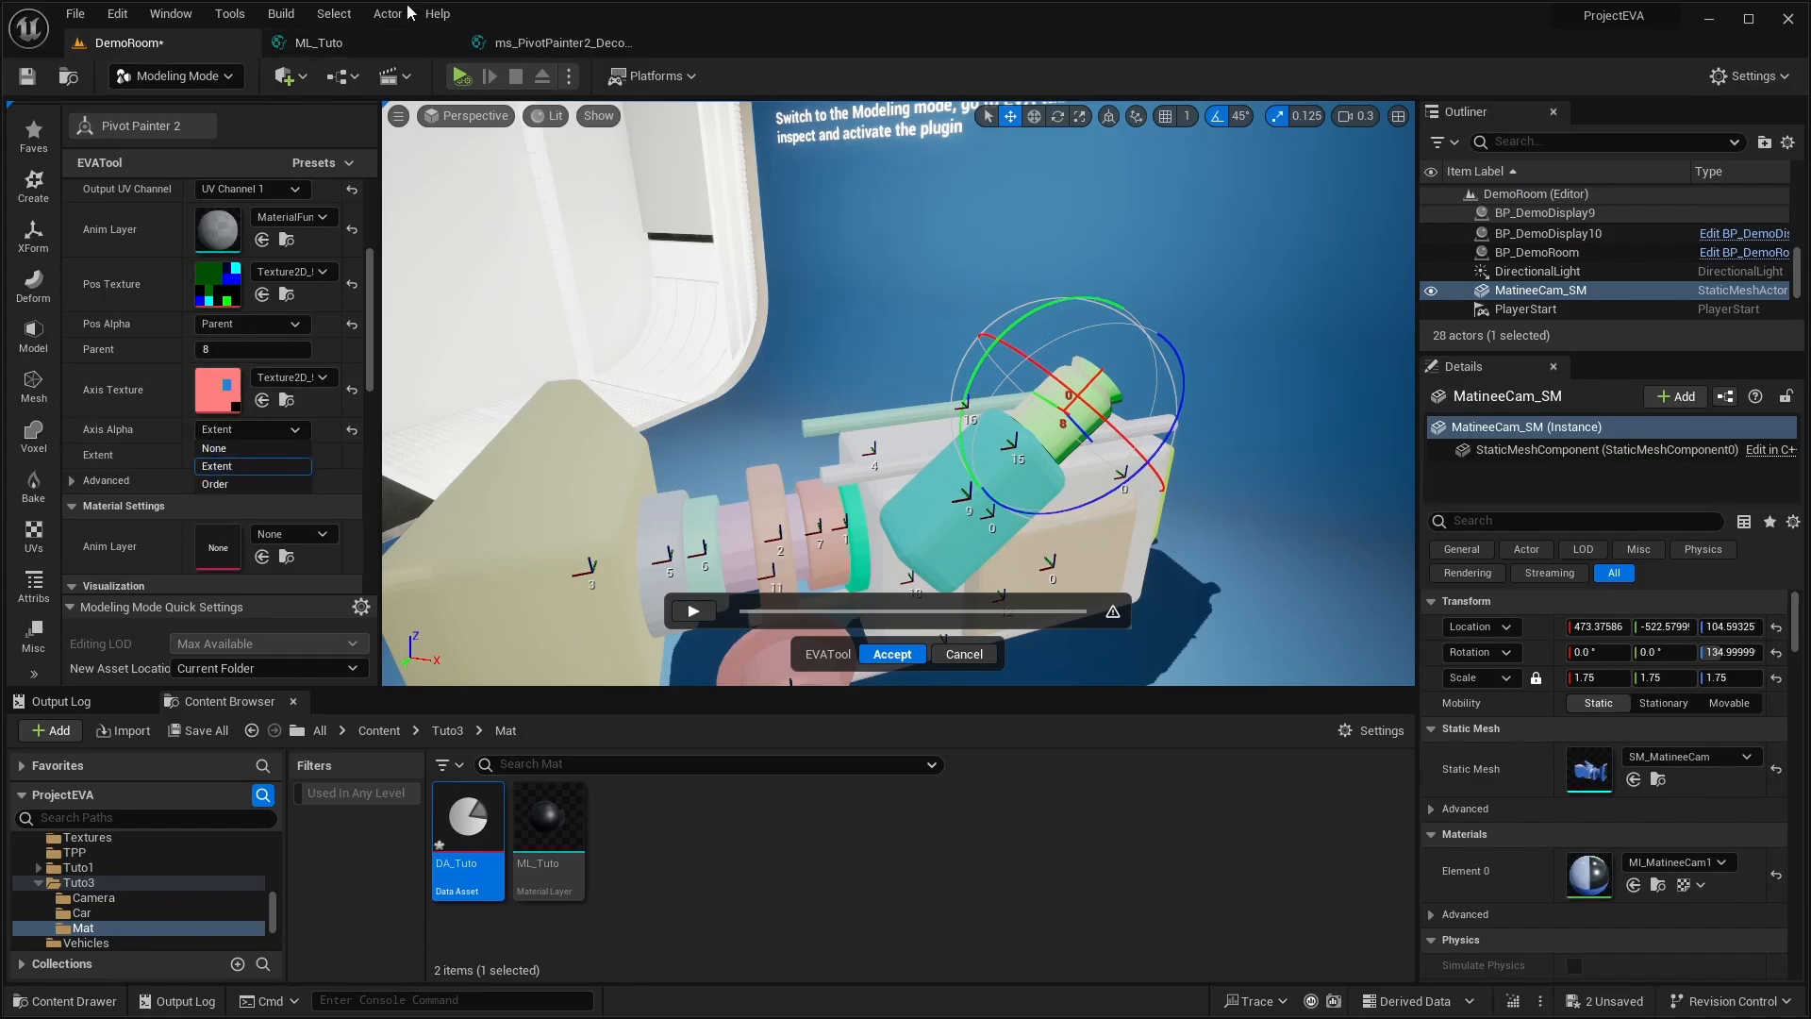
left_click(347, 45)
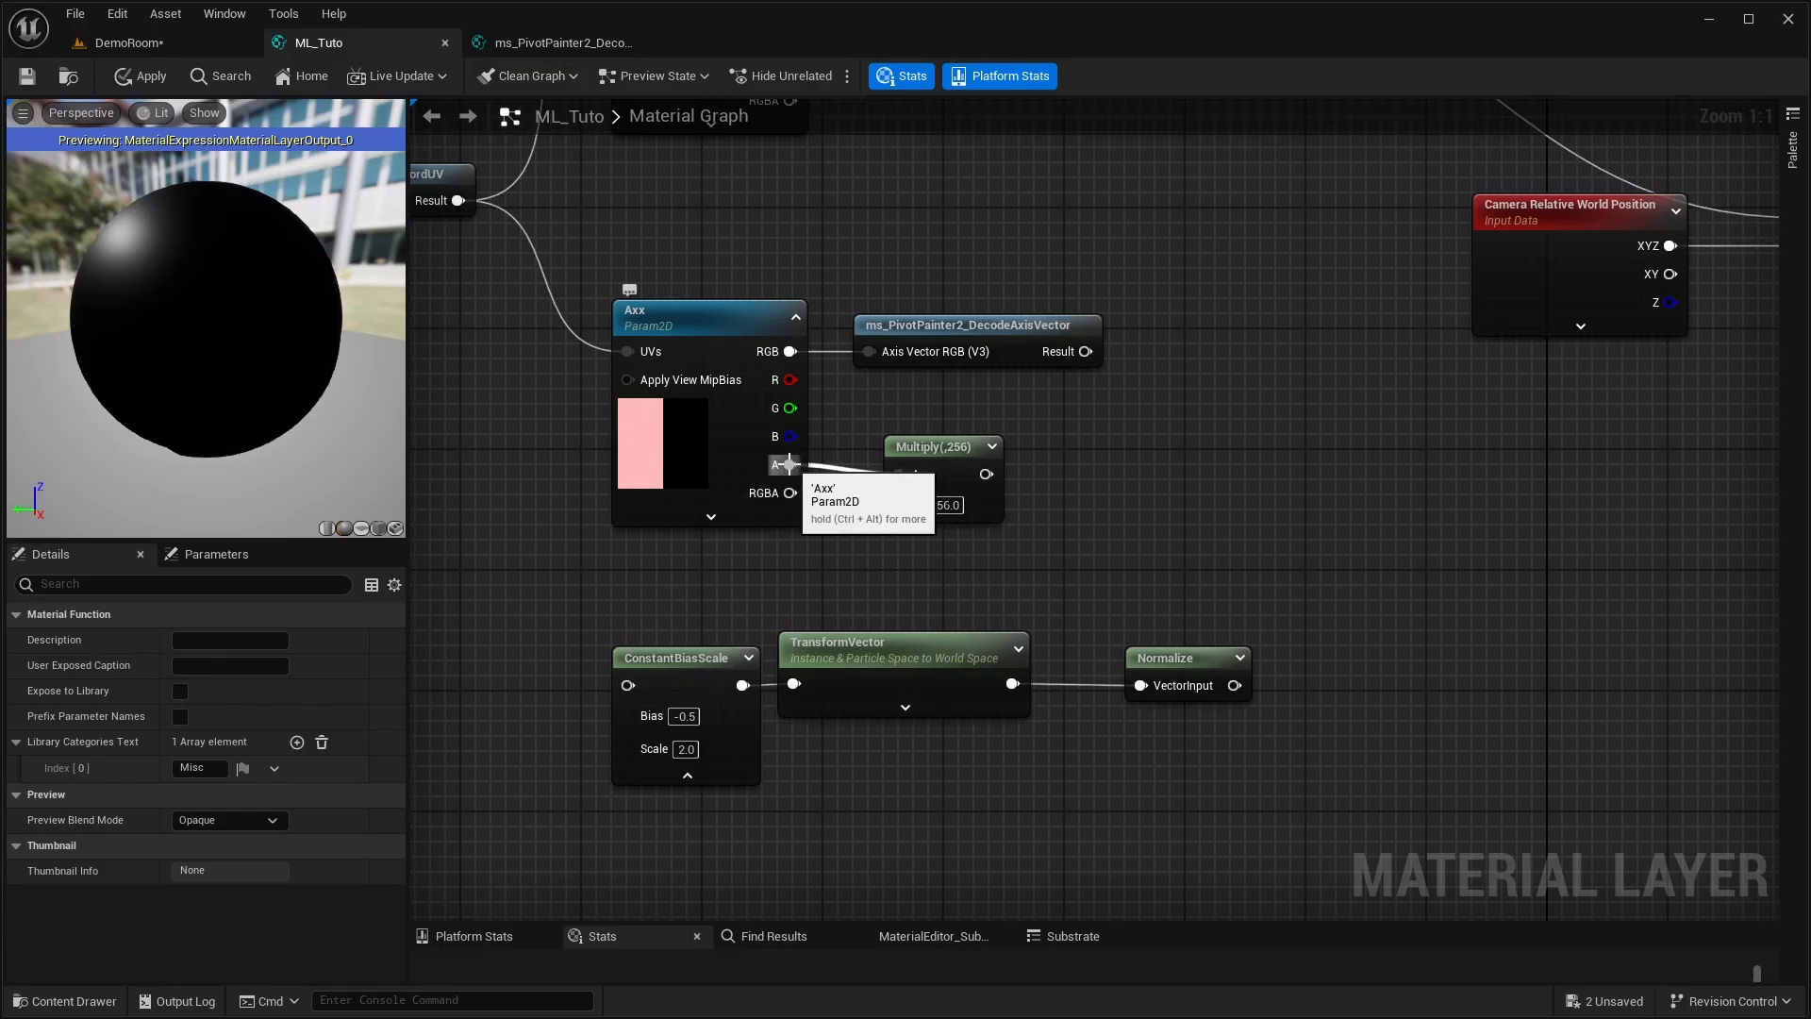
left_click(168, 45)
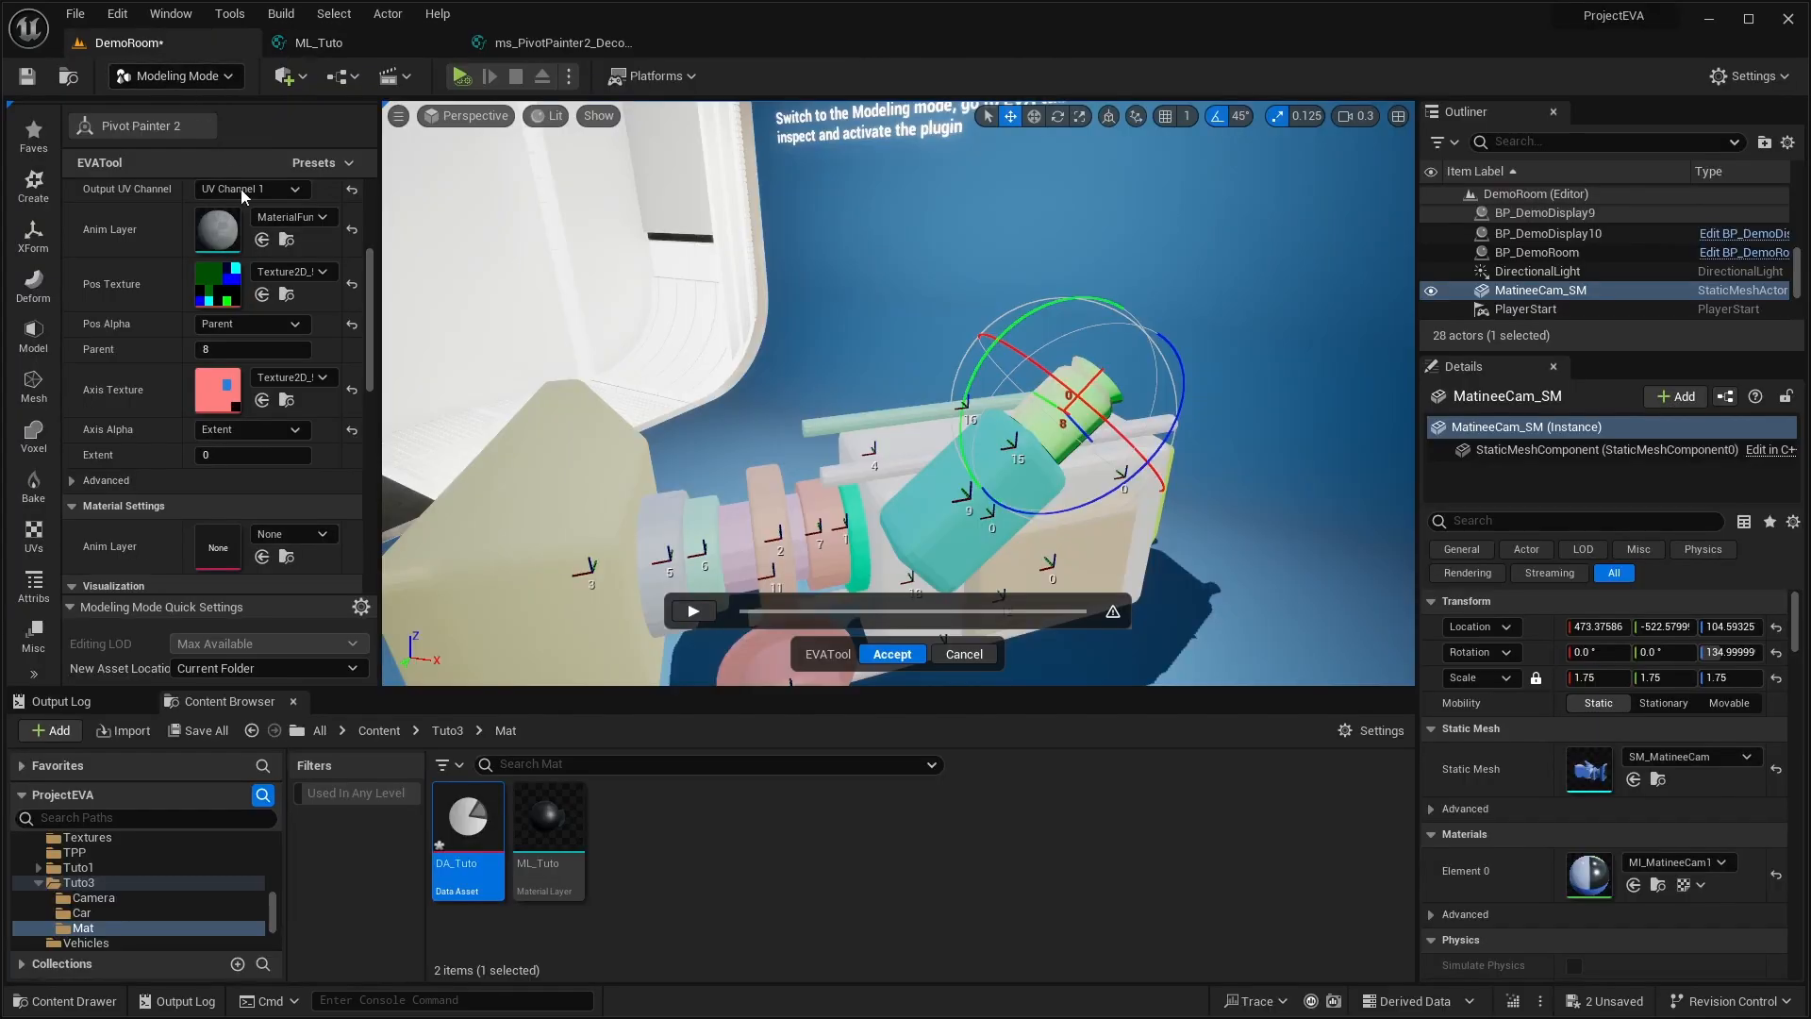
left_click(250, 430)
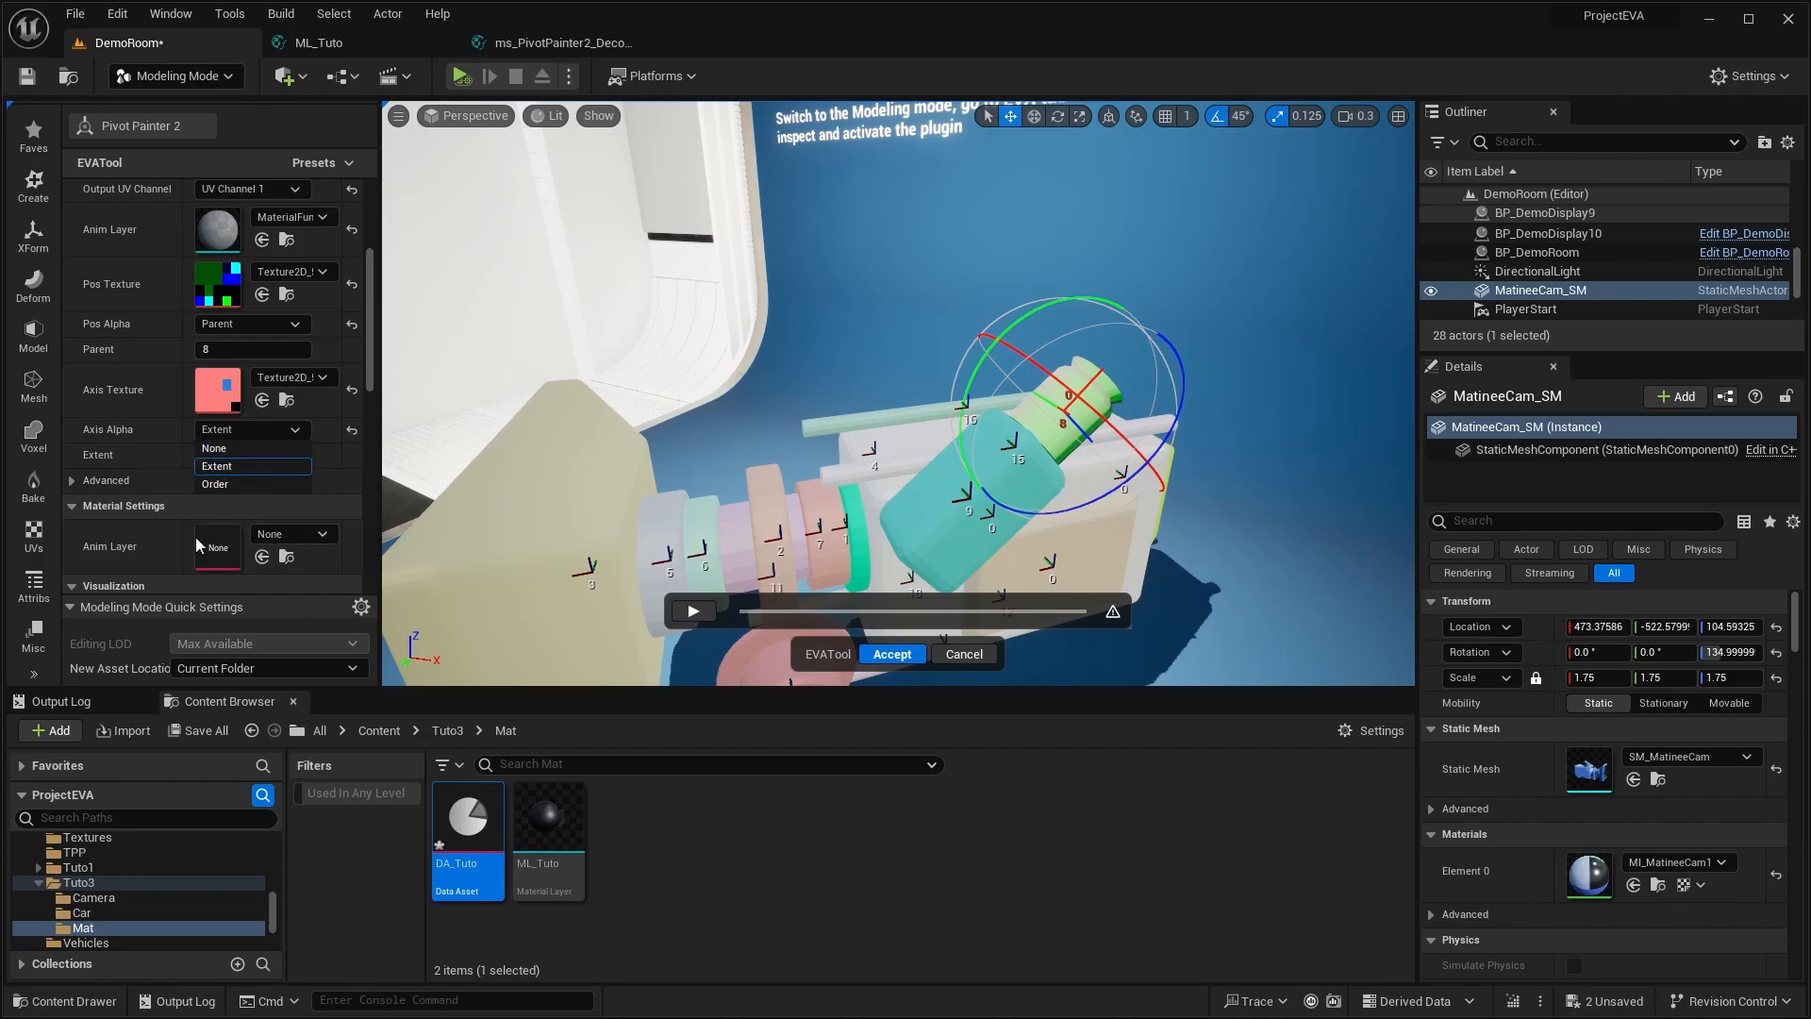
- Set the EVATool visualization's Show property to Order for the MatineeCam_SM sub-objects
scroll(141, 432, "down", 2)
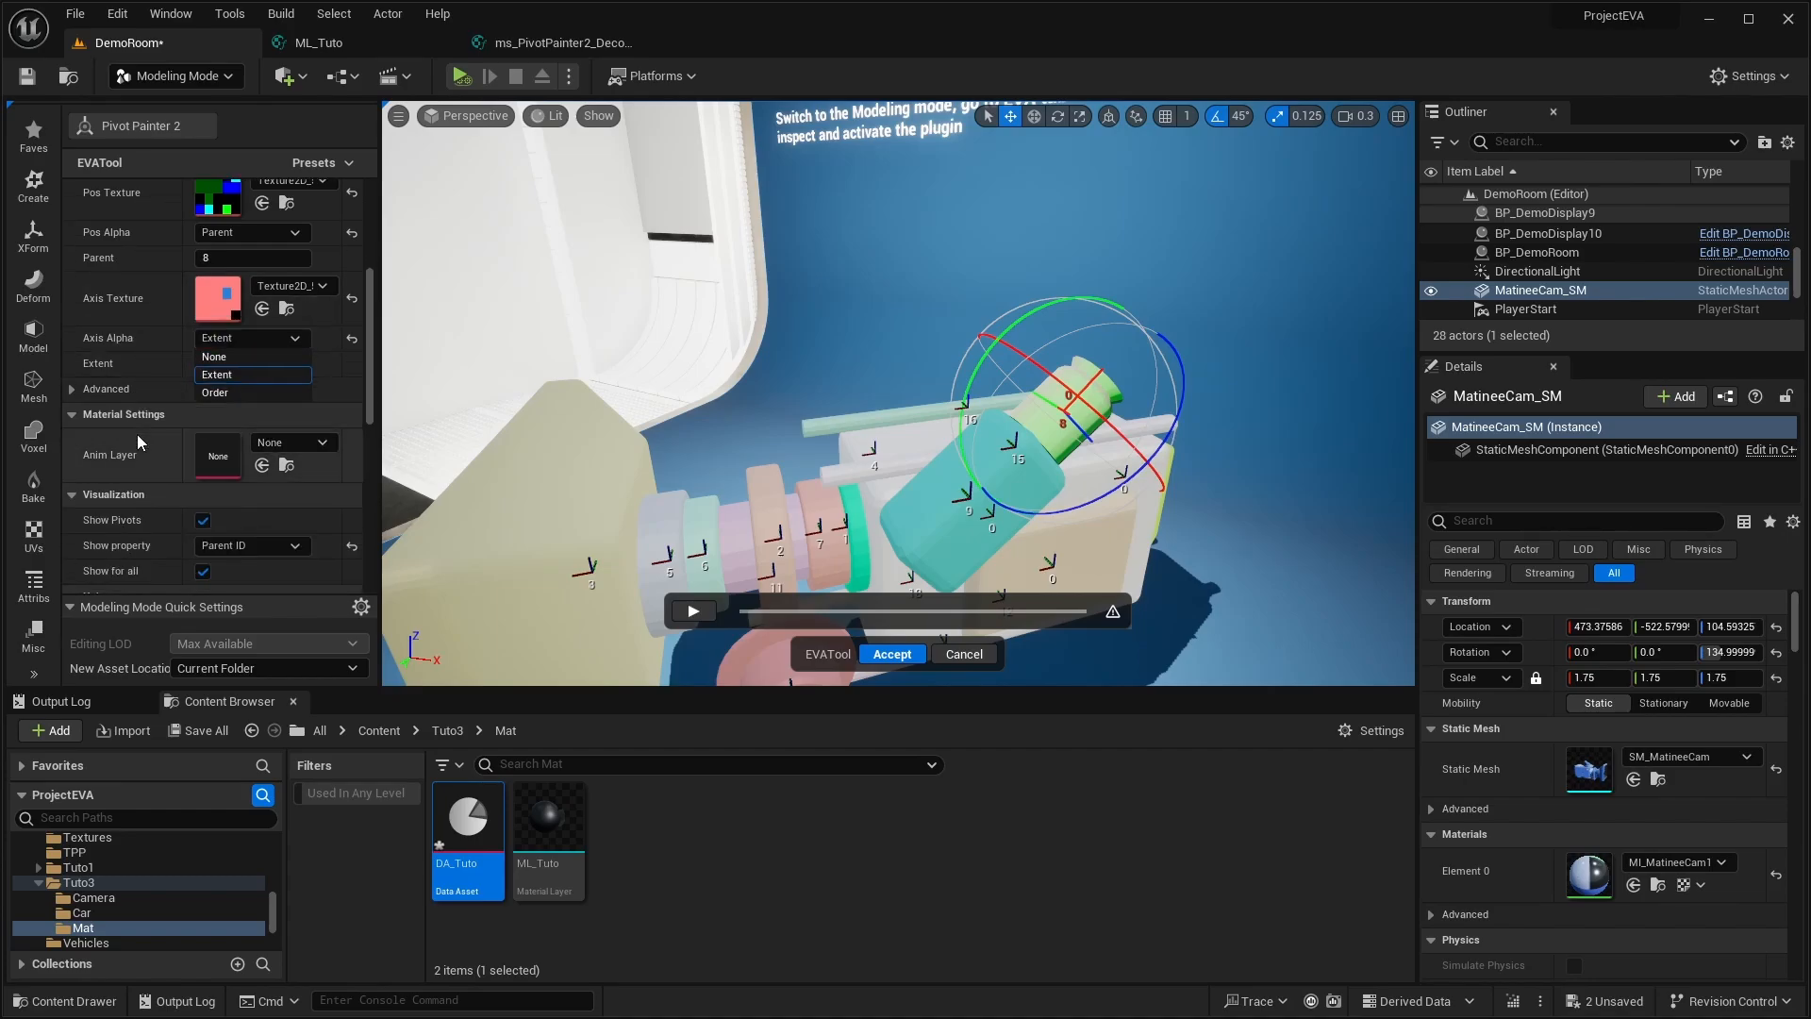
scroll(138, 434, "down", 2)
left_click(236, 455)
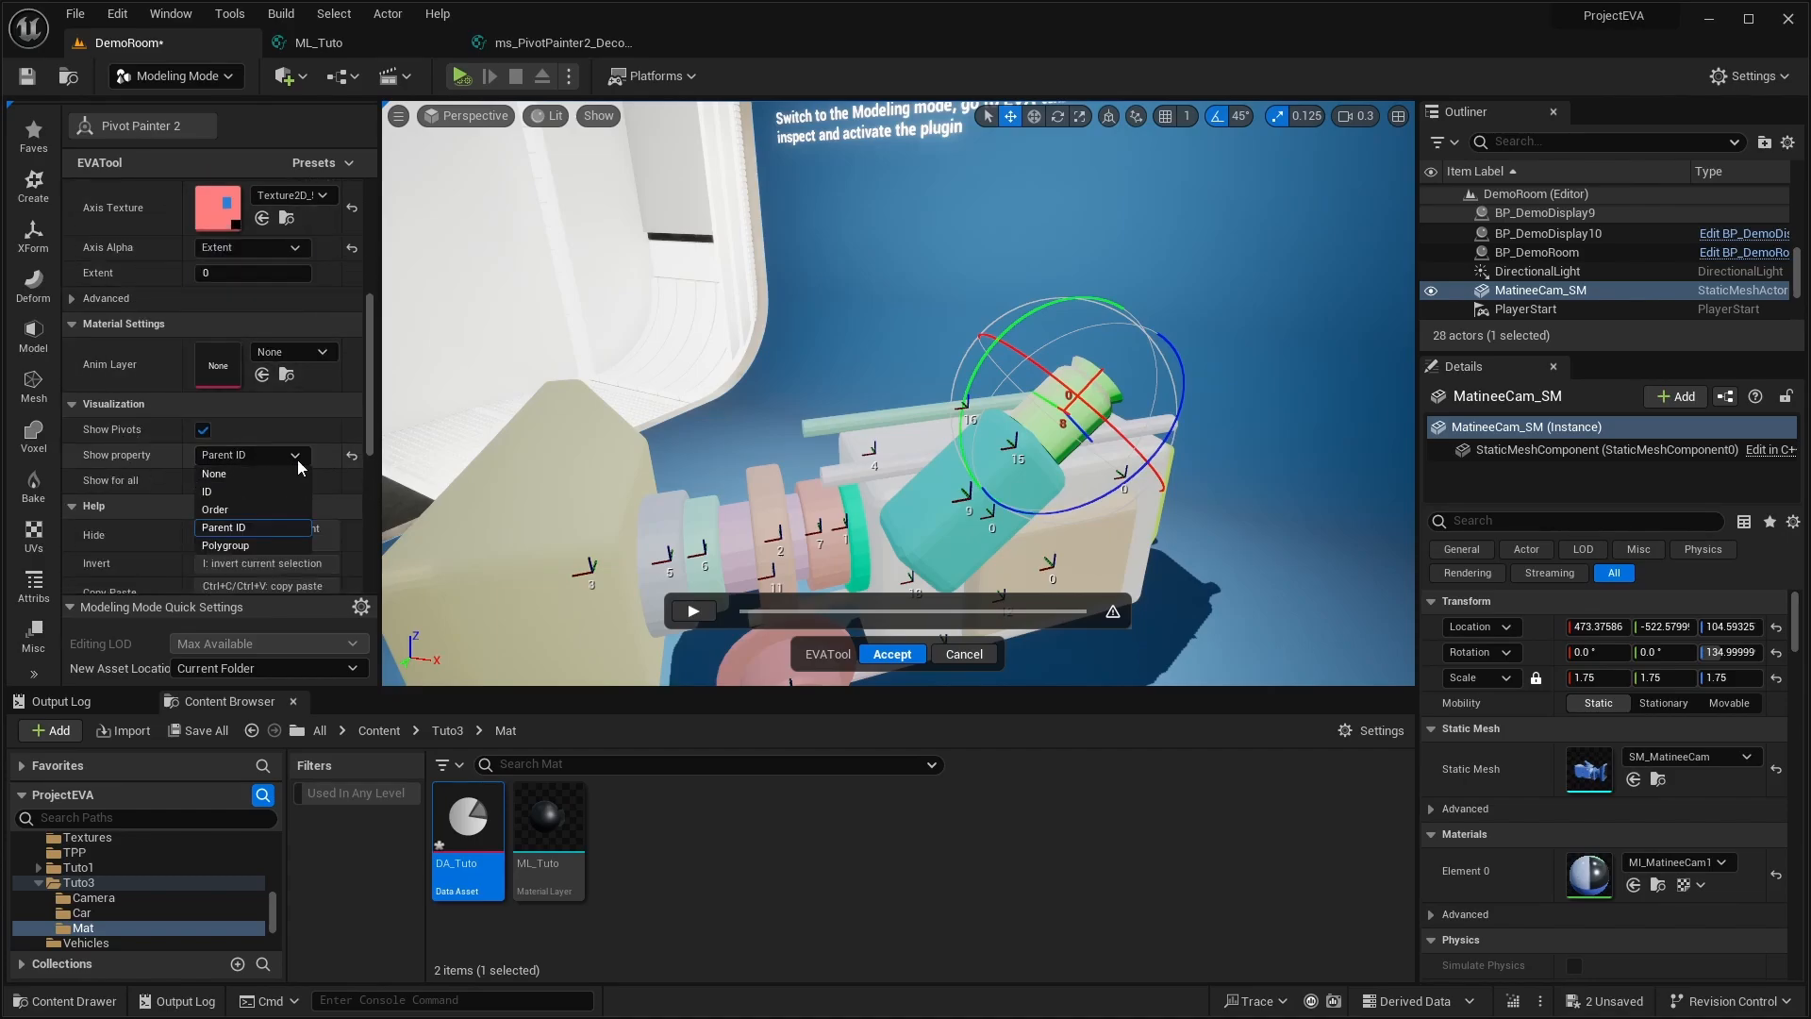
left_click(230, 510)
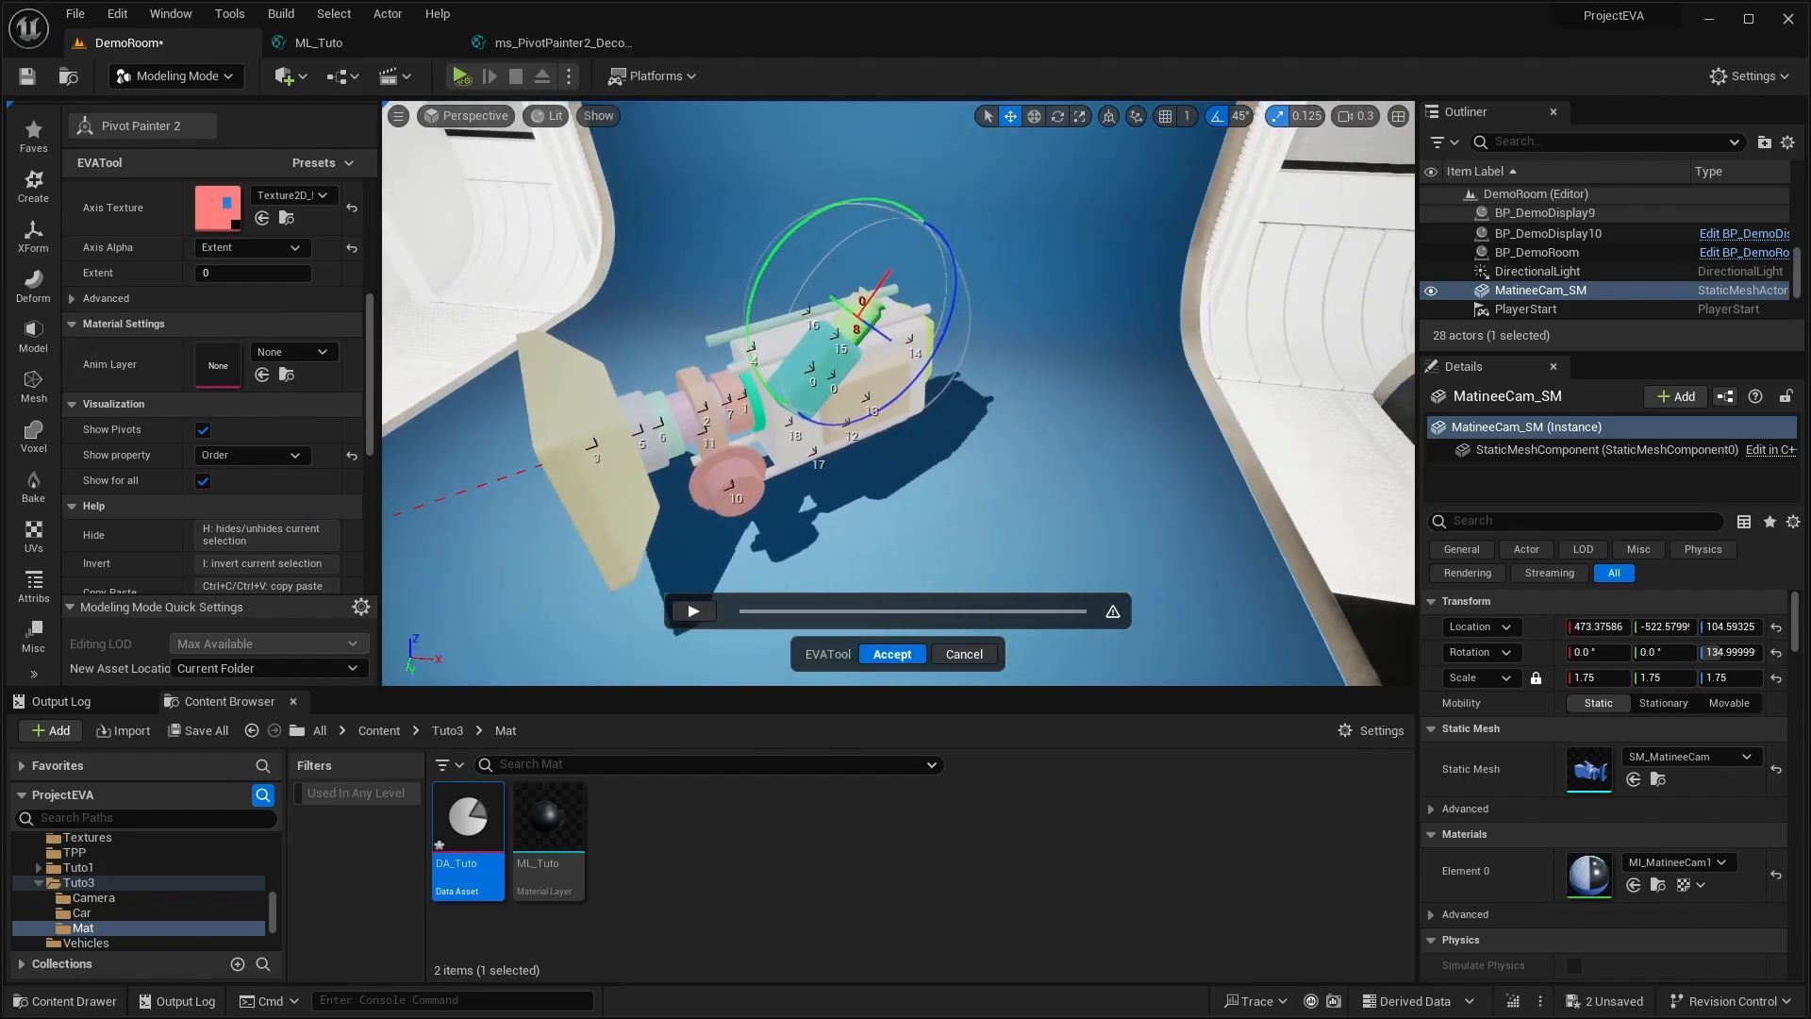
- Select the lens ring sub-object labelled 11 on MatineeCam_SM and set its axis extent to 64
right_click_drag(817, 373, 953, 416)
left_click(971, 395)
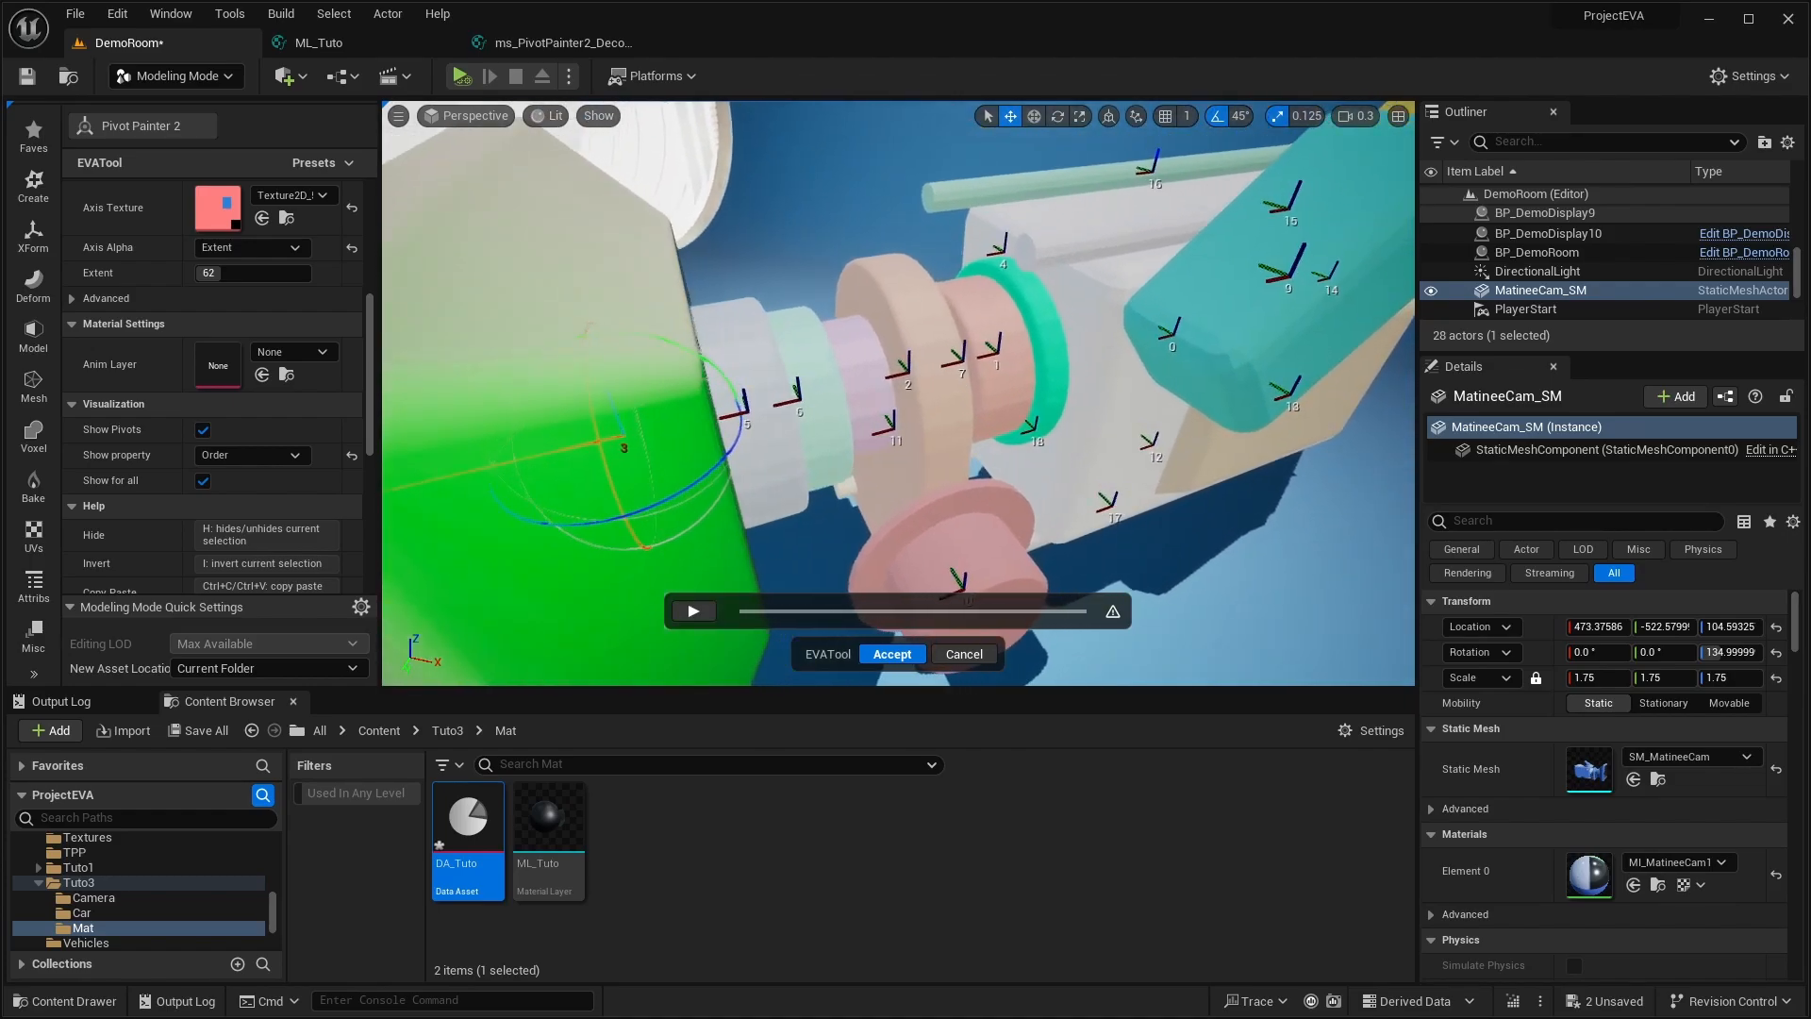
left_click(919, 415)
left_click_drag(919, 415, 888, 450)
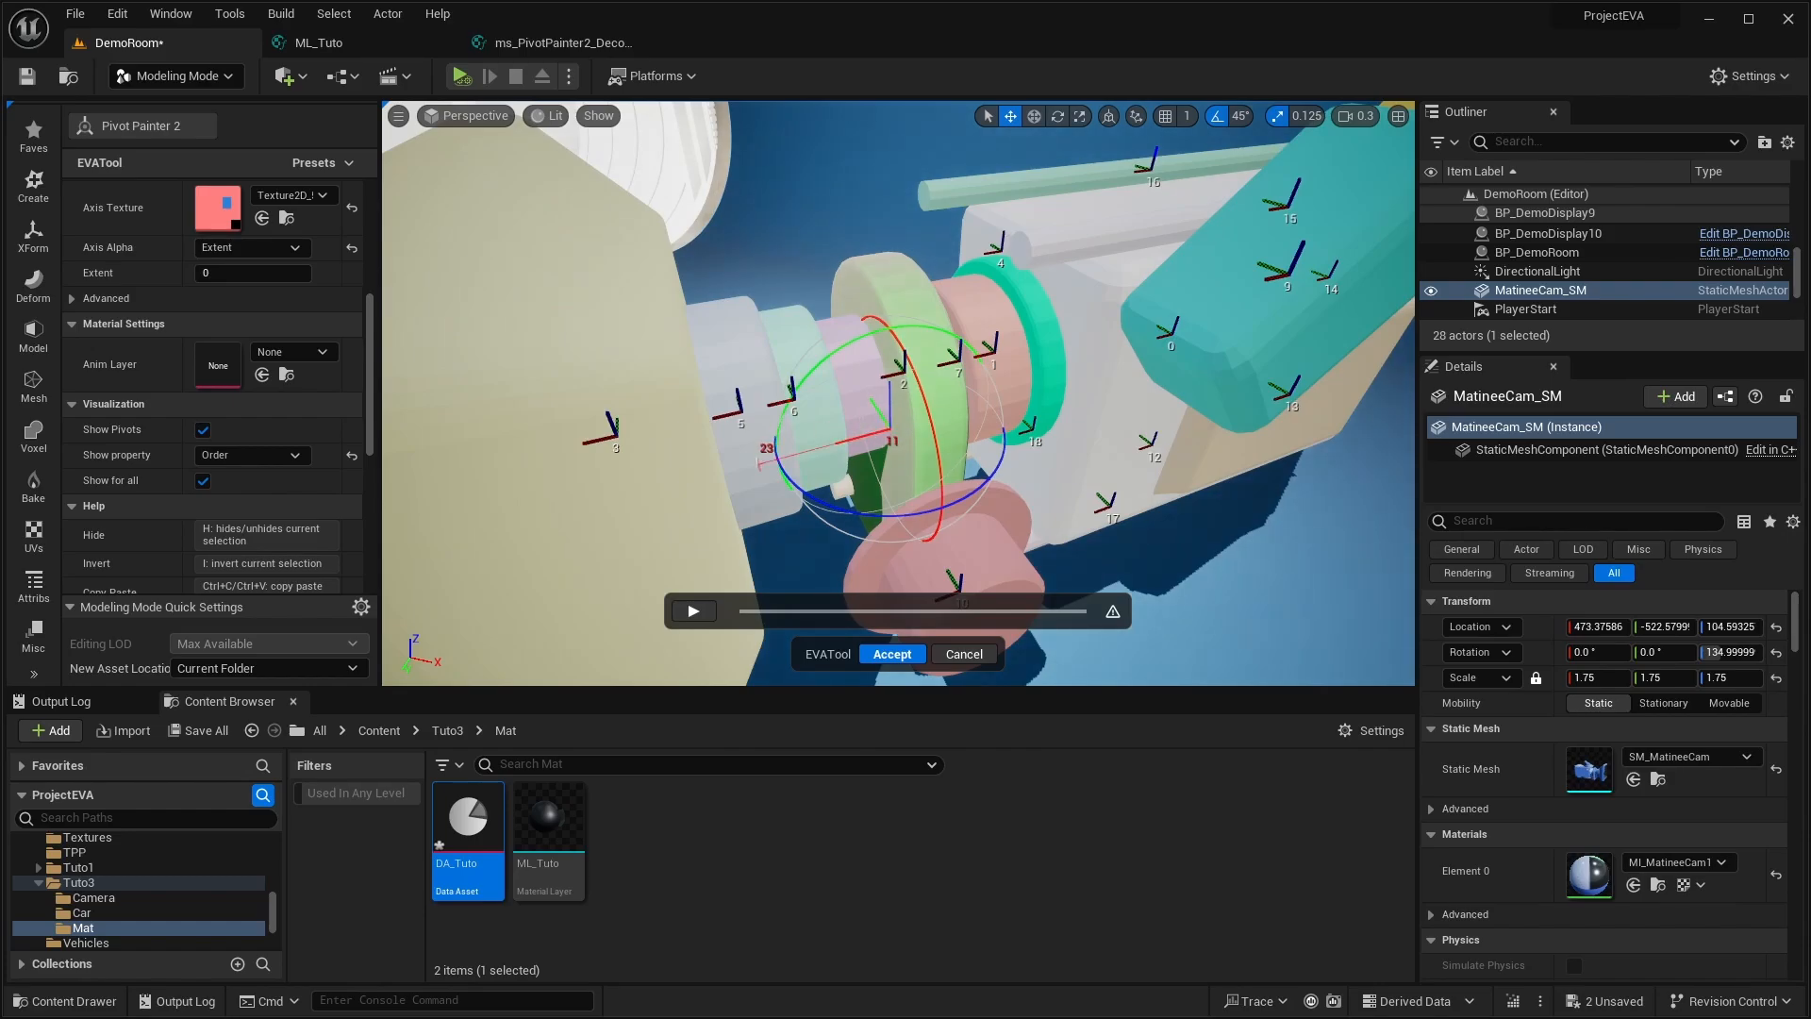
left_click_drag(758, 462, 451, 542)
right_click_drag(544, 558, 514, 555)
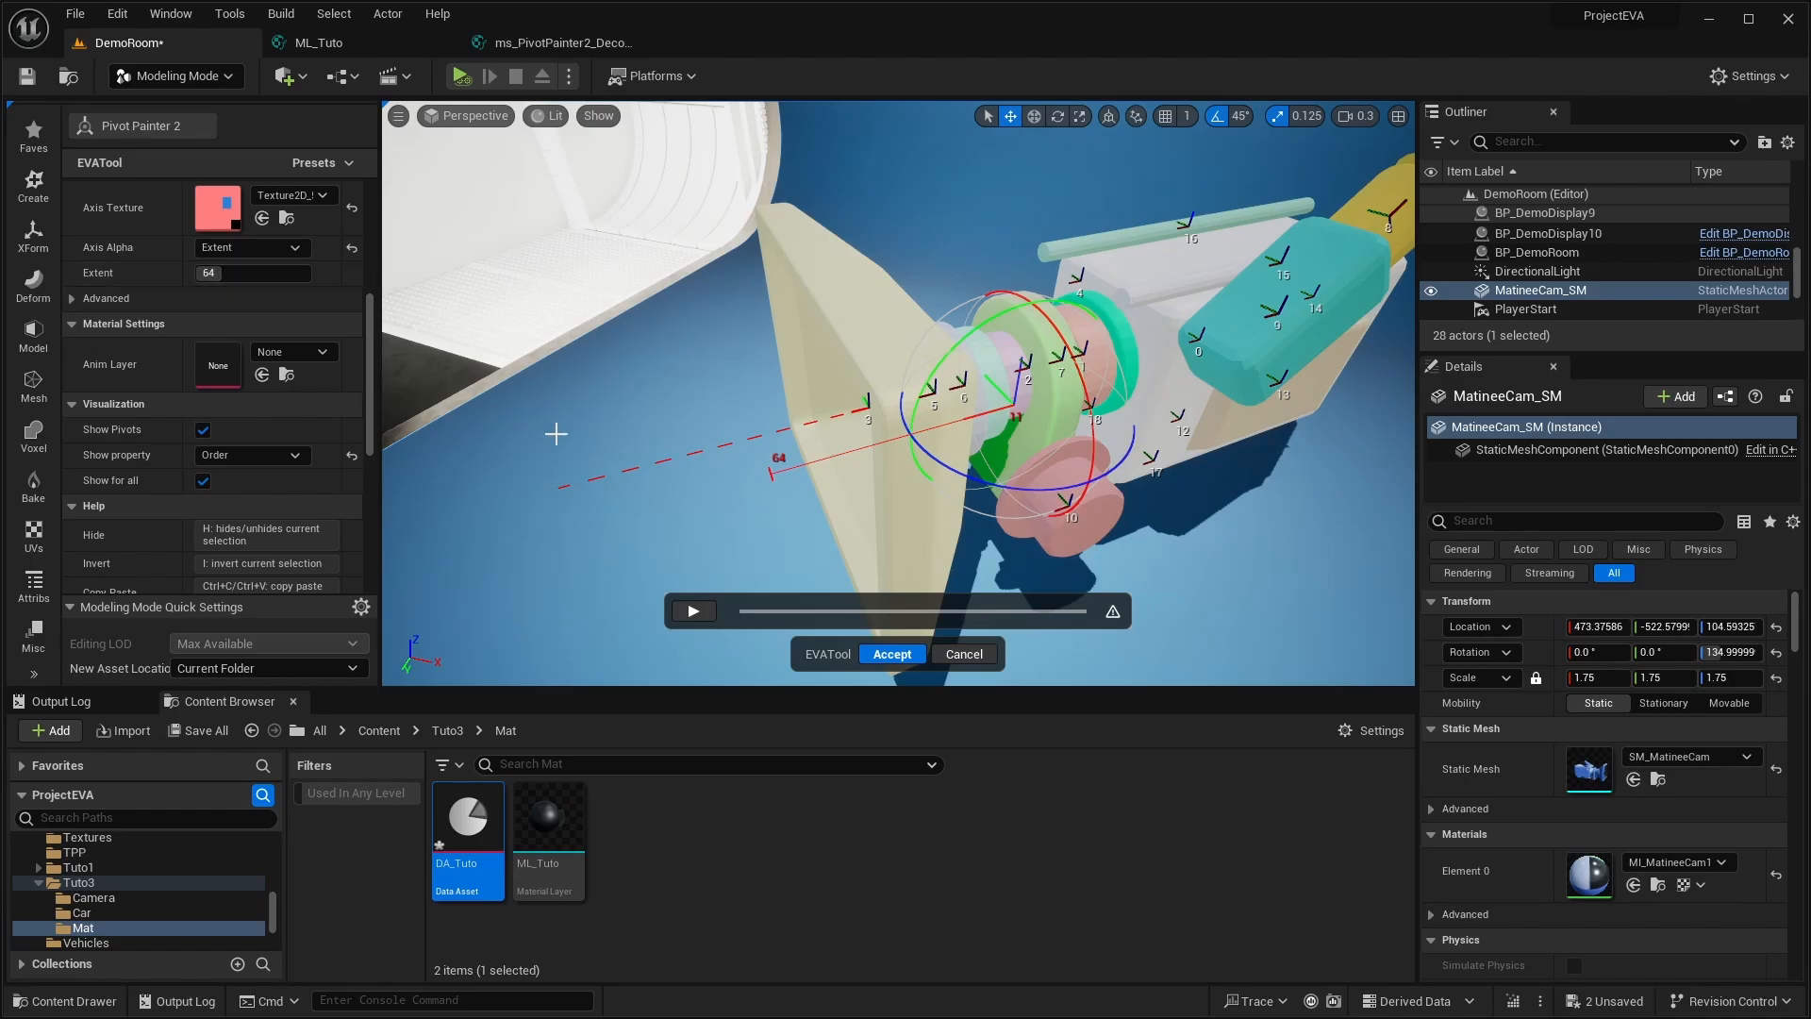
mouse_move(556, 434)
right_mouse_down()
mouse_move(564, 463)
mouse_move(555, 447)
right_mouse_up()
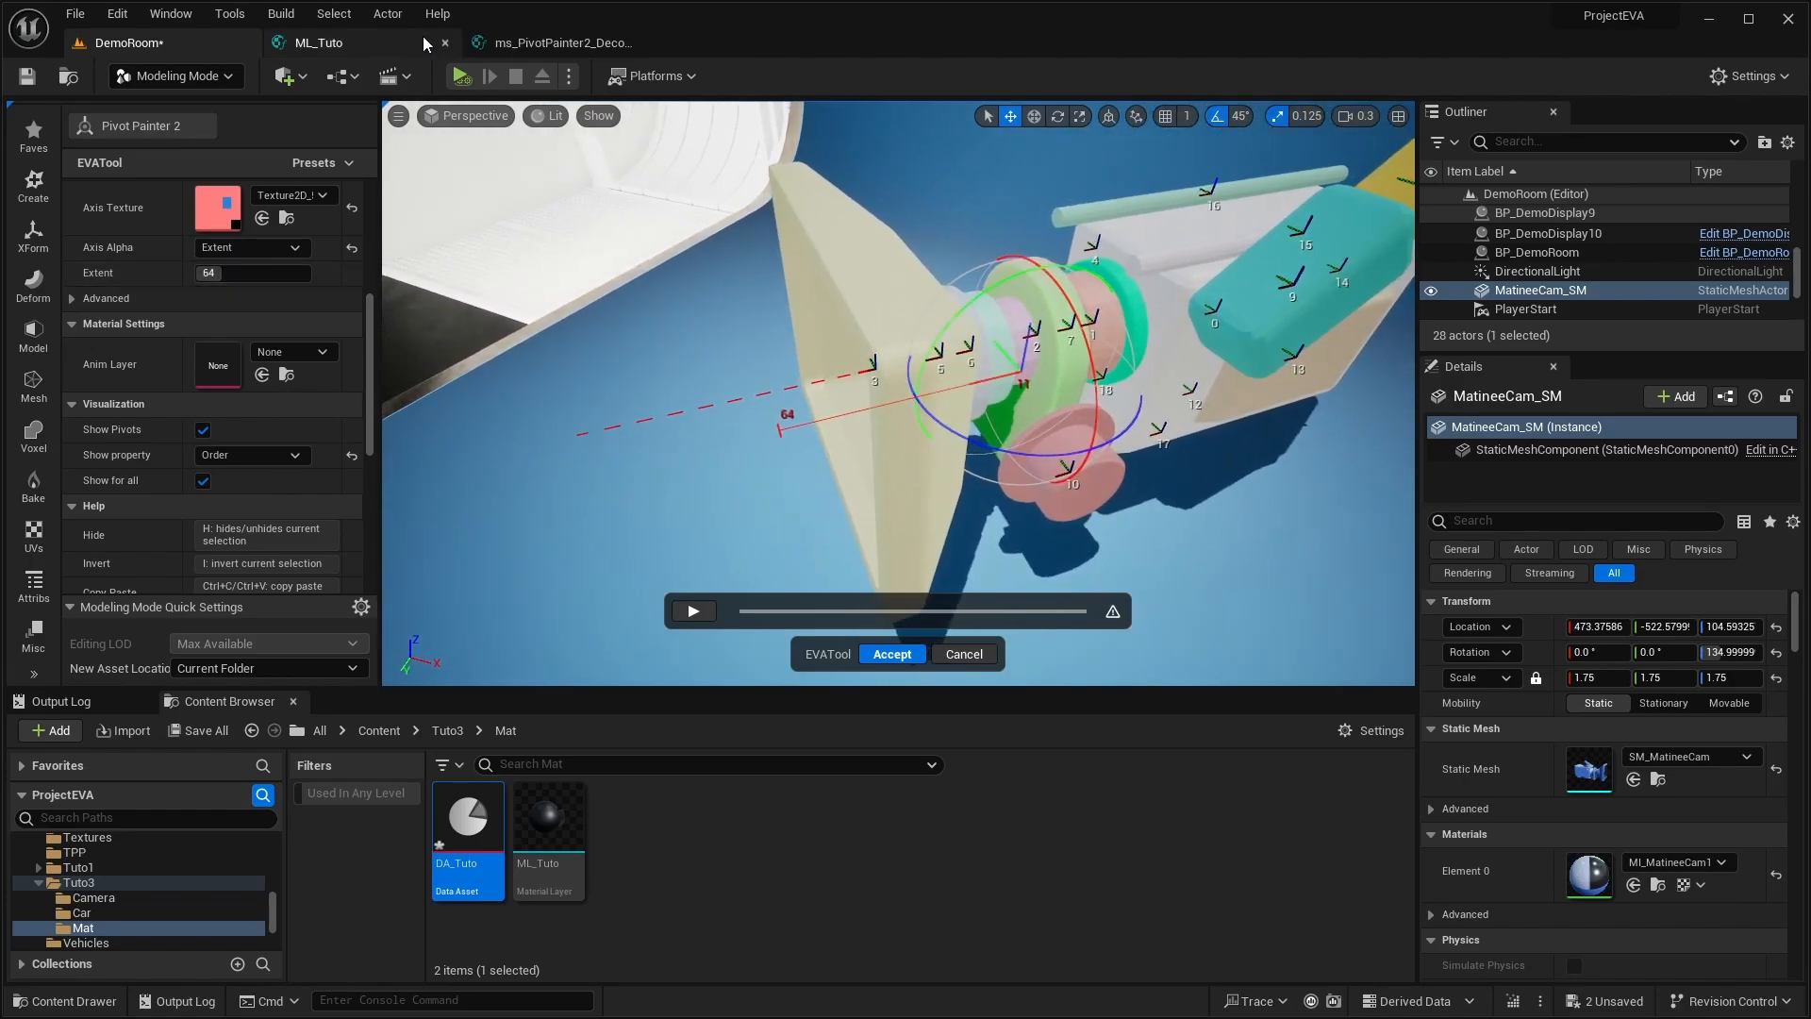
- Select the Multiply(,256) node in ML_Tuto, and lengthen the selected lens ring's axis extent in the DemoRoom level
left_click(365, 49)
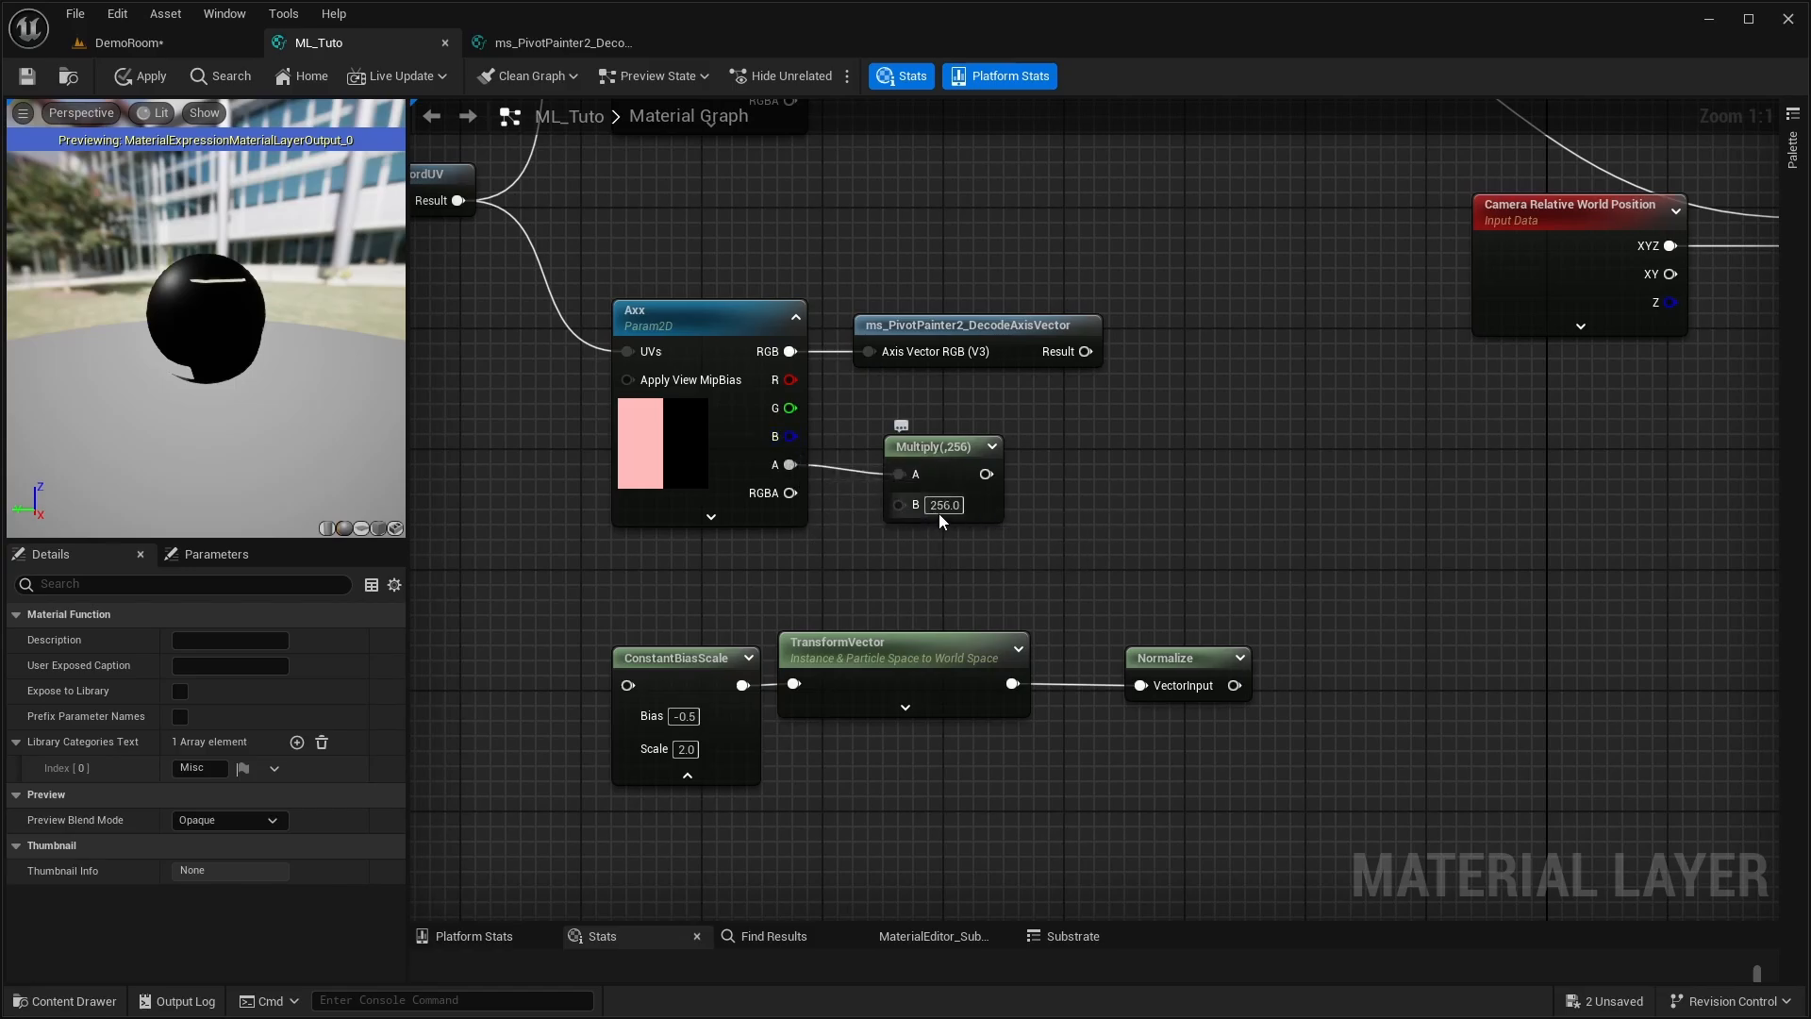
mouse_move(931, 445)
left_mouse_down()
mouse_move(916, 430)
mouse_move(926, 447)
left_mouse_up()
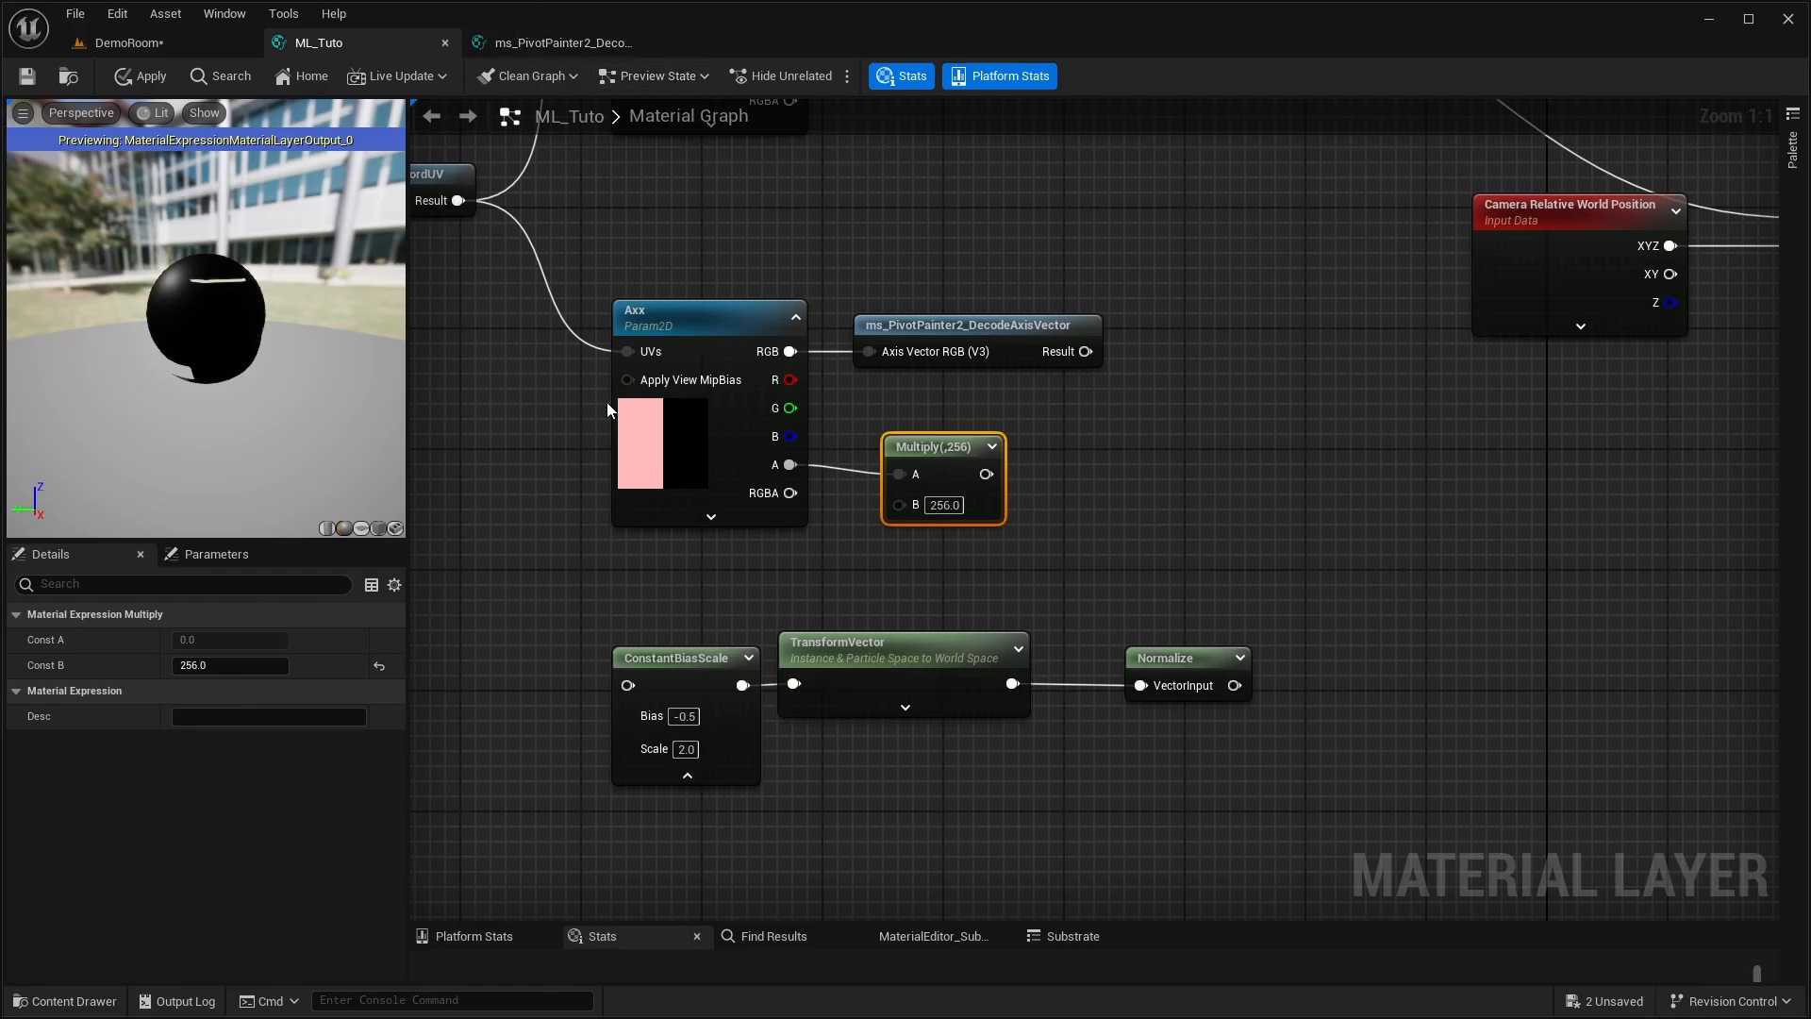
left_click(143, 41)
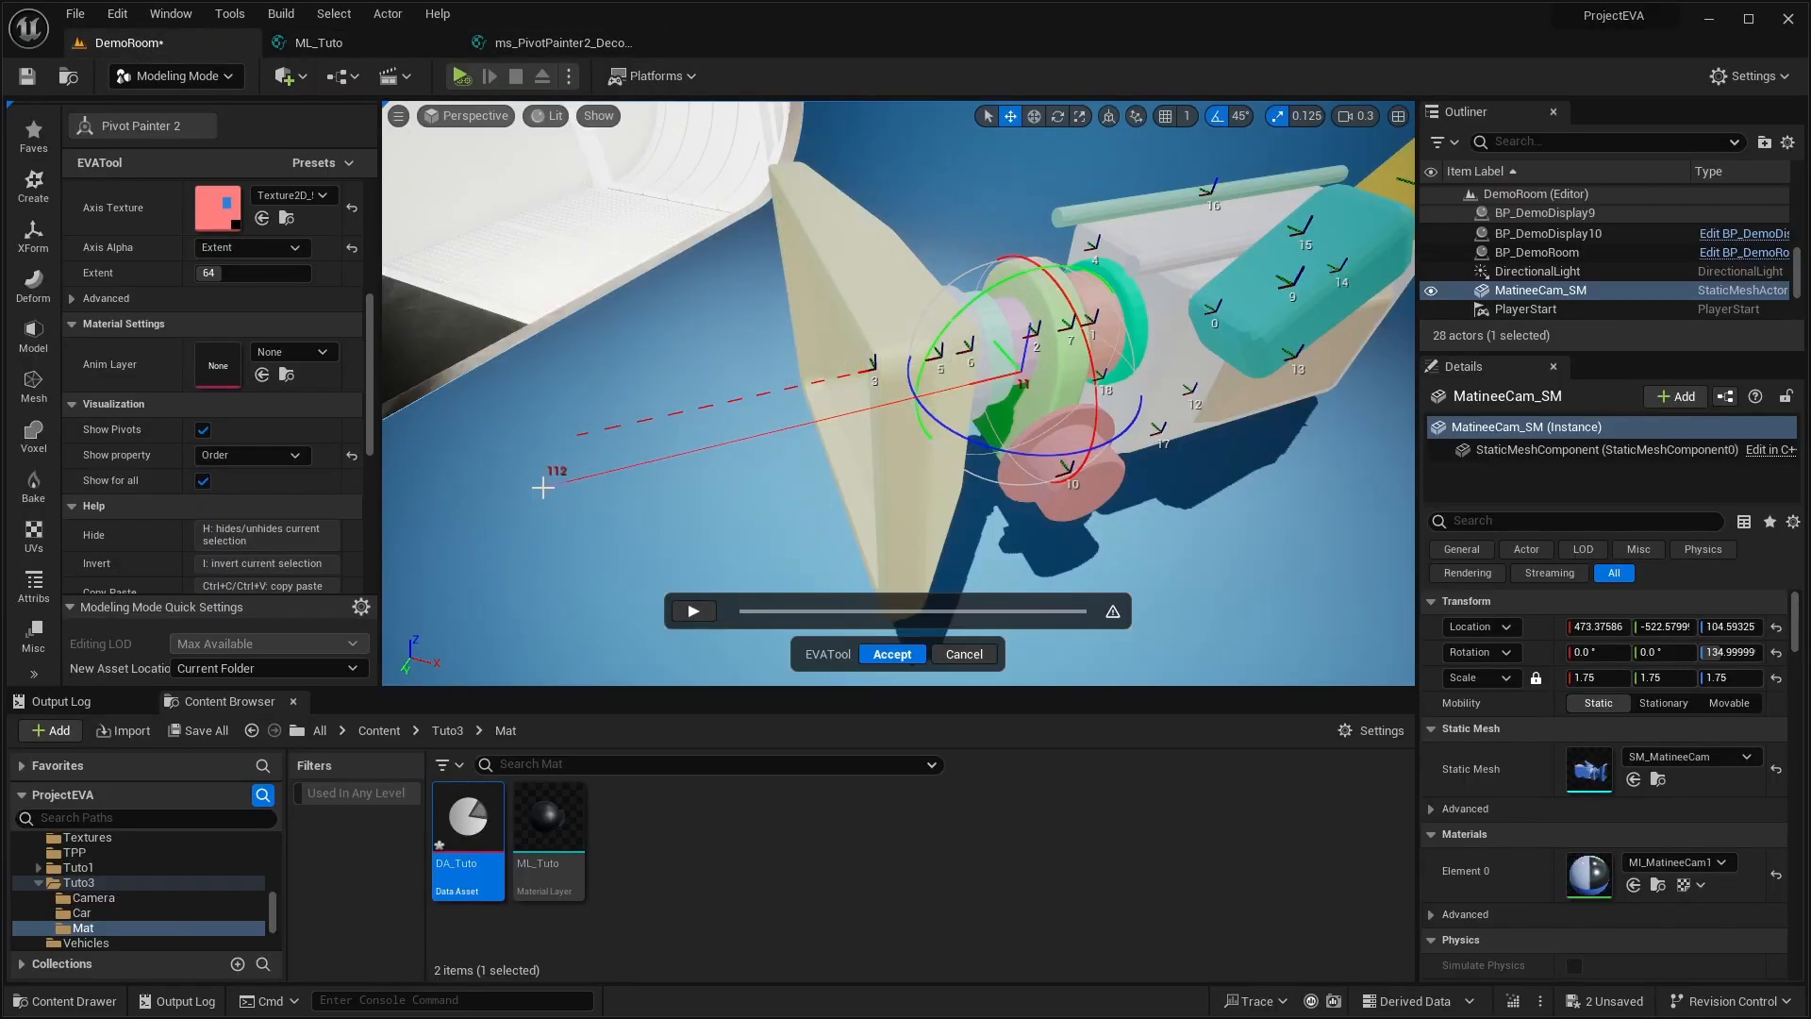
left_click(475, 532)
- Return to ML_Tuto and examine the Multiply(,256) node alongside the position and axis texture decoding nodes
left_click(353, 39)
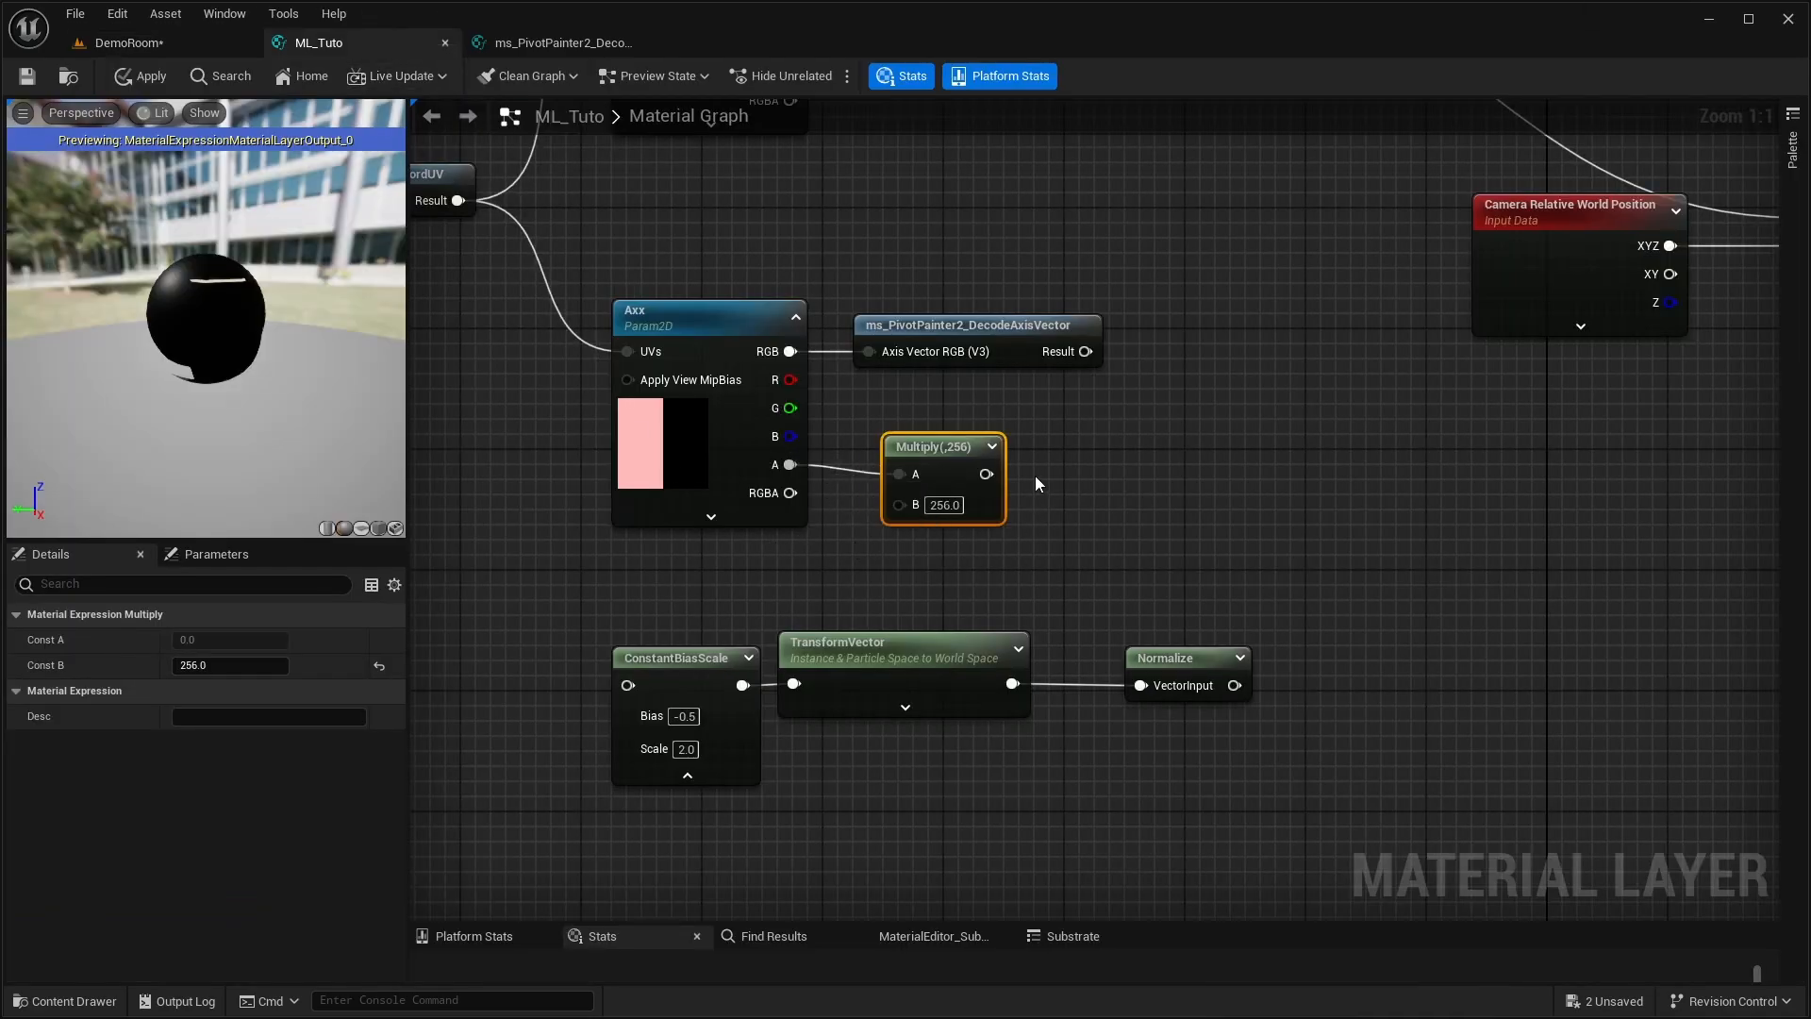
left_click_drag(1041, 415, 853, 557)
scroll(1151, 464, "down", 3)
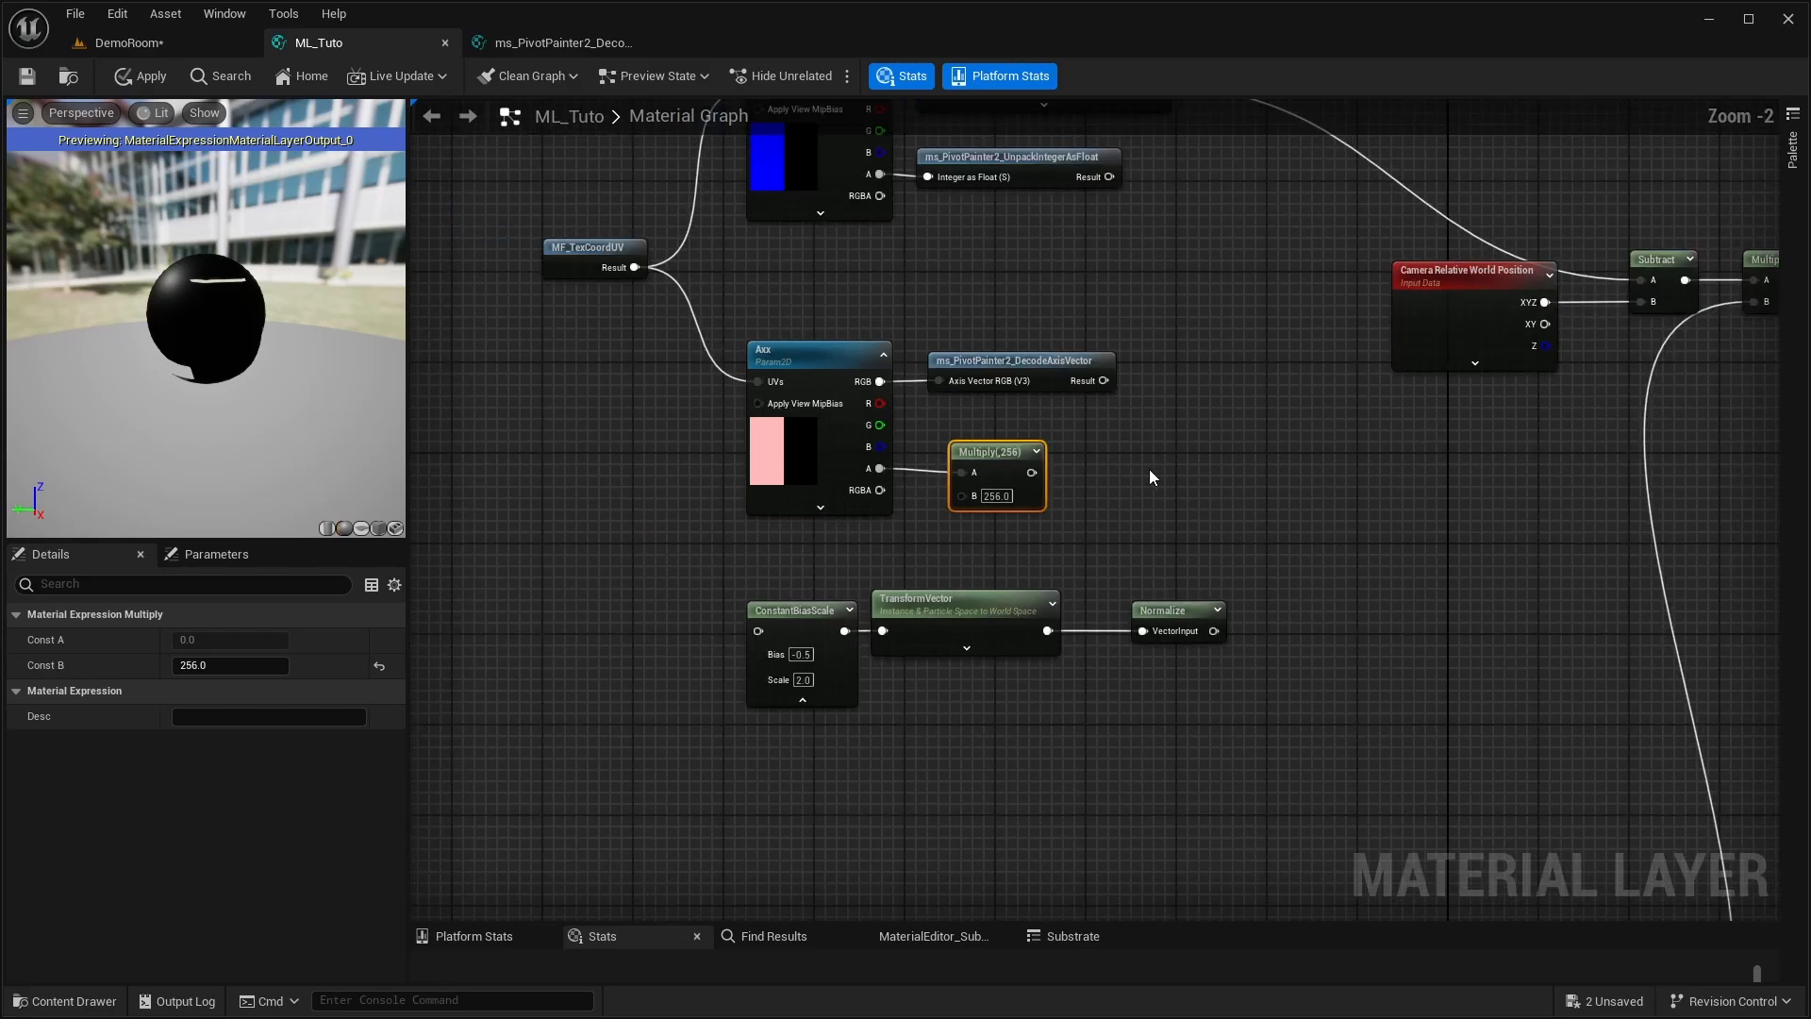
right_click_drag(1156, 462, 1231, 648)
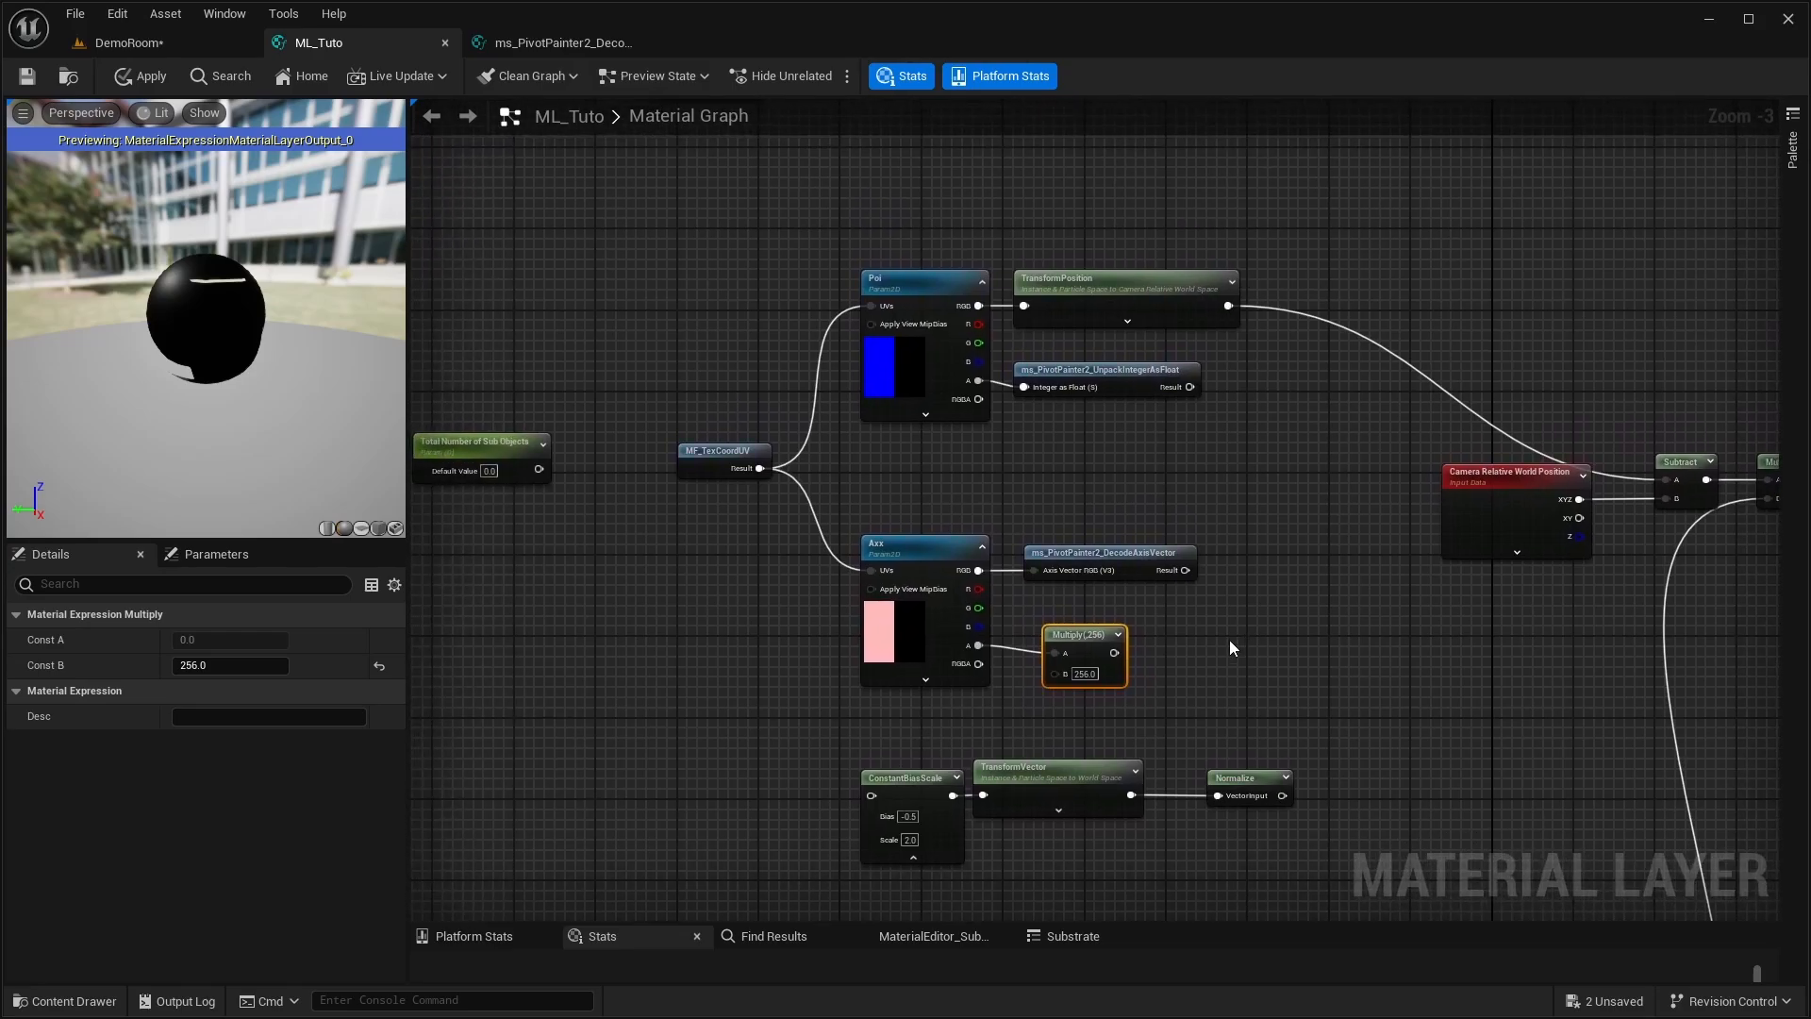